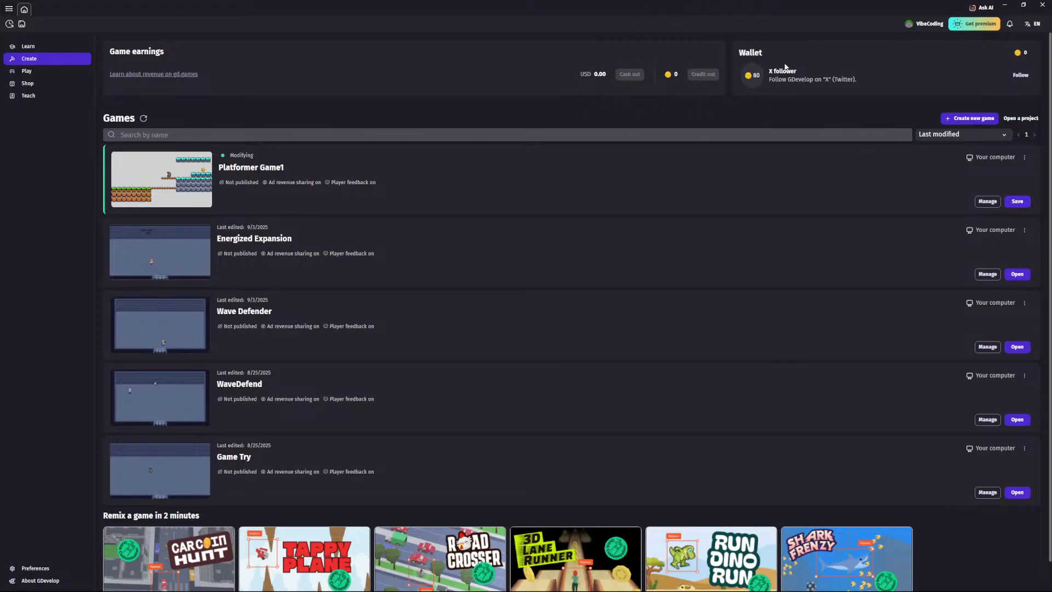
Step: Create an empty Desktop & Mobile landscape (1280x720) project named "Platformer Game - Webinar"
left_click_drag(541, 3, 548, 1)
left_click(969, 118)
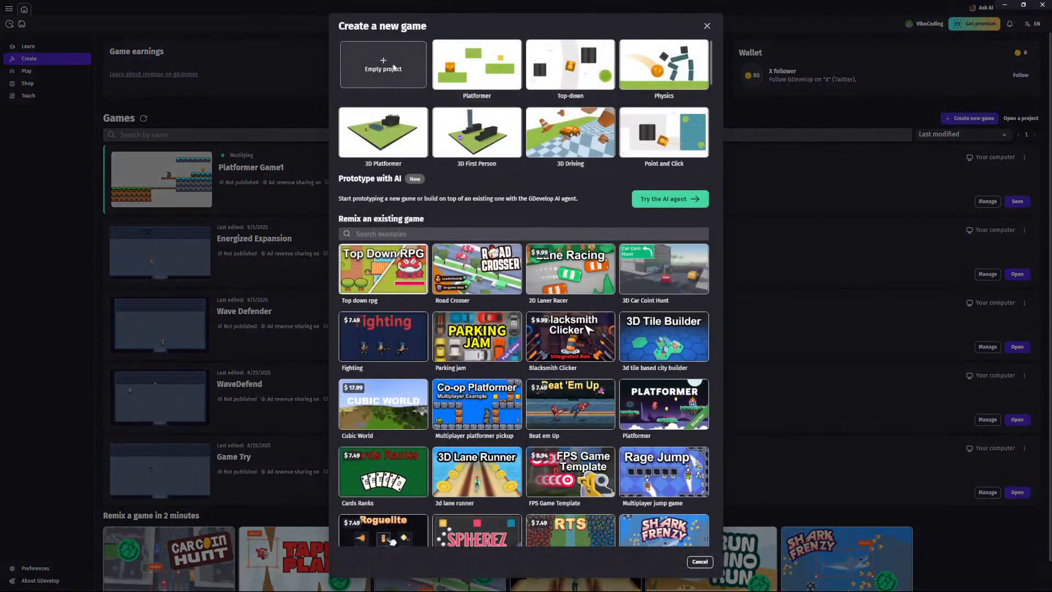
left_click(394, 66)
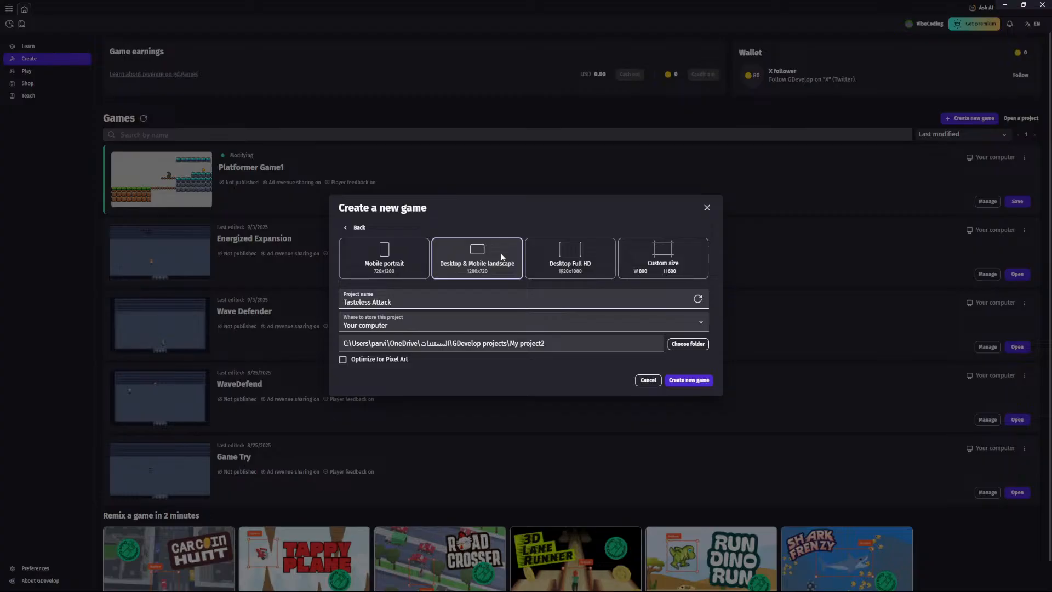
left_click(477, 262)
left_click(416, 304)
key("ctrl+a")
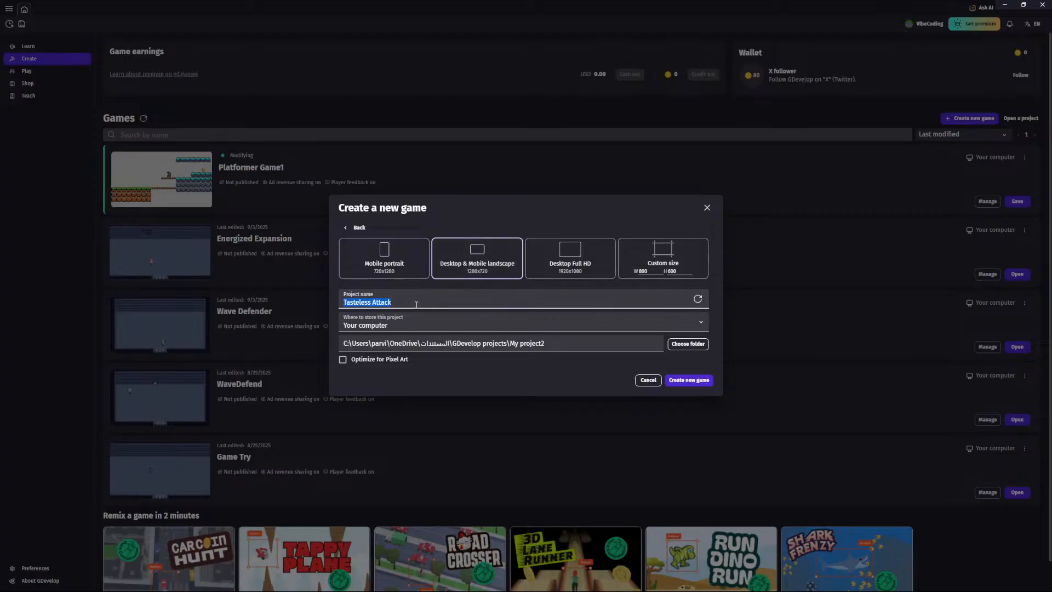
type("Platformer Game - Webinar")
left_click(680, 381)
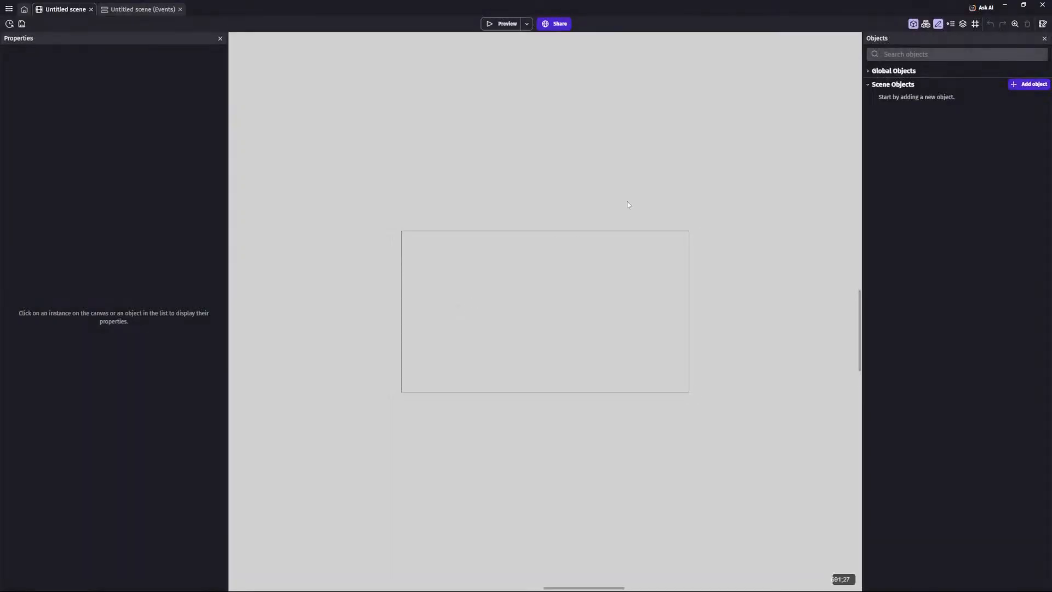
Step: Show the scene grid and set its cell width and cell height to 16 pixels
scroll(620, 277, "up", 3)
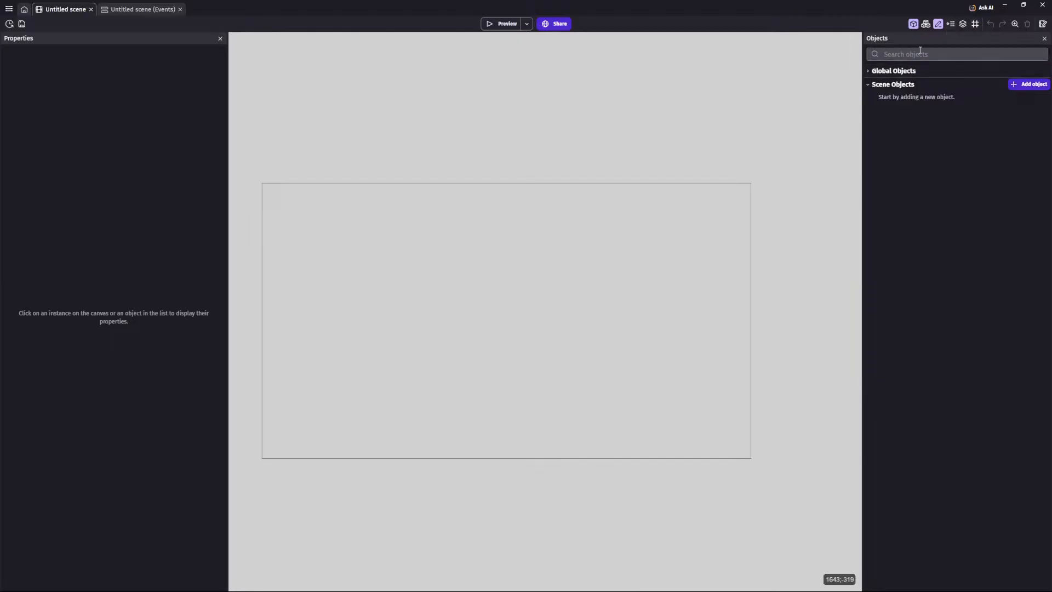
left_click(976, 23)
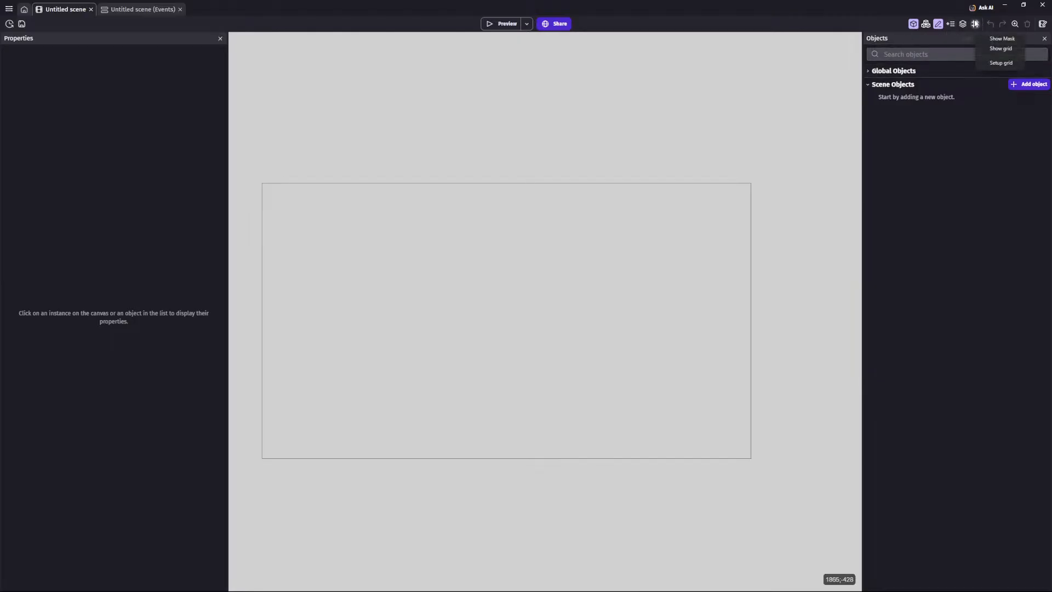
left_click(1002, 48)
left_click(977, 24)
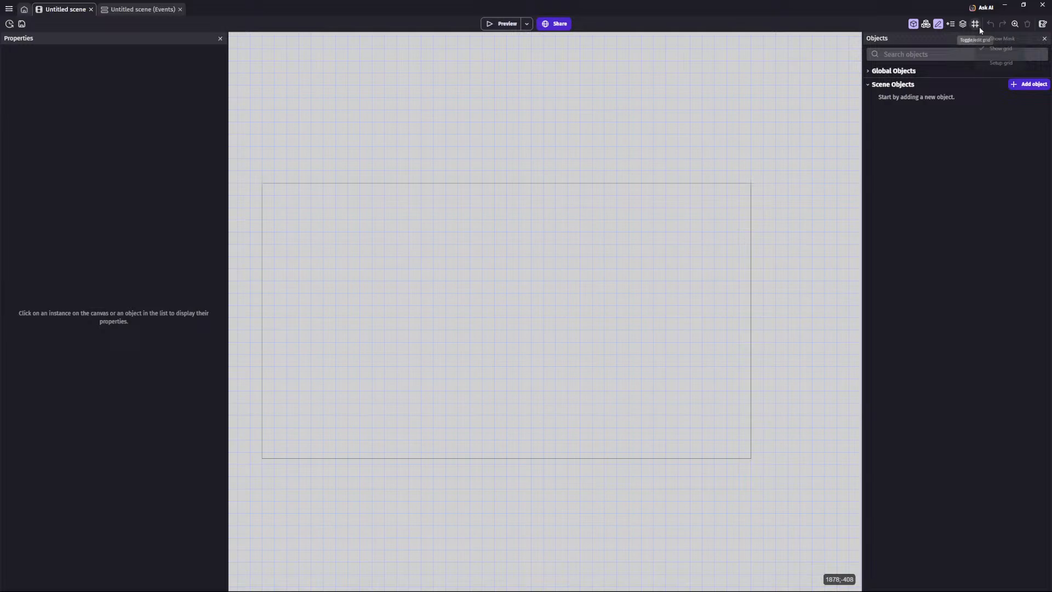
left_click(1002, 62)
left_click_drag(477, 291, 397, 288)
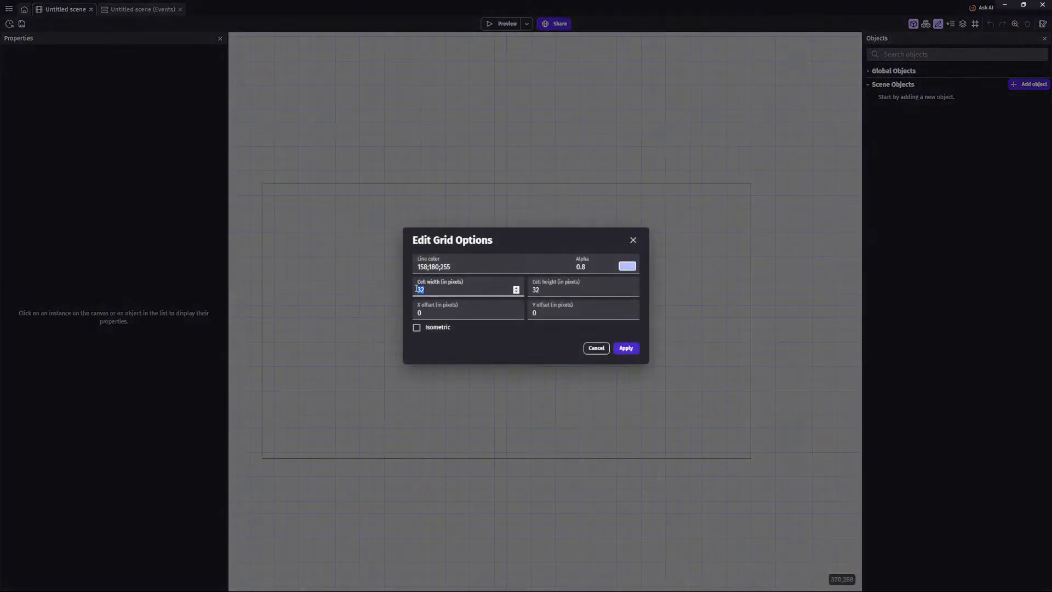
type("16")
key("Tab")
type("16")
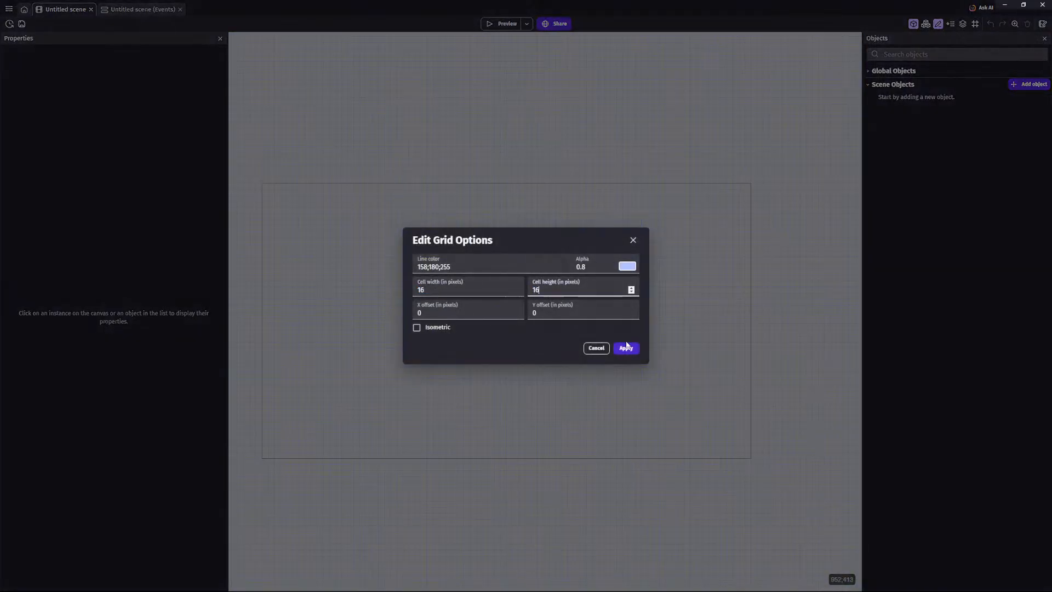
left_click(626, 347)
scroll(591, 330, "up", 1)
scroll(485, 311, "down", 1)
middle_click_drag(484, 311, 522, 299)
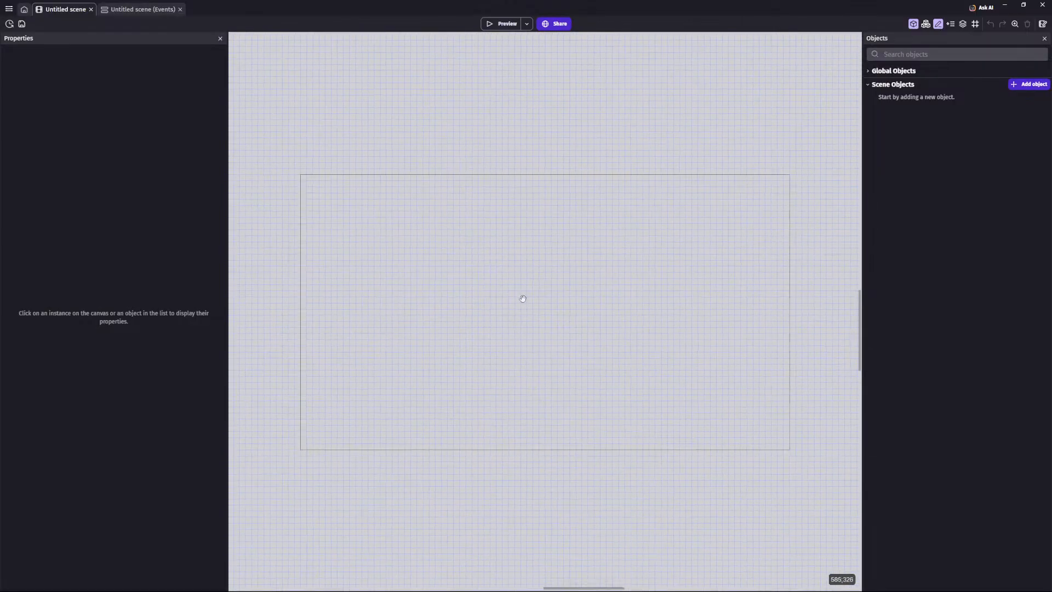
scroll(540, 297, "up", 1)
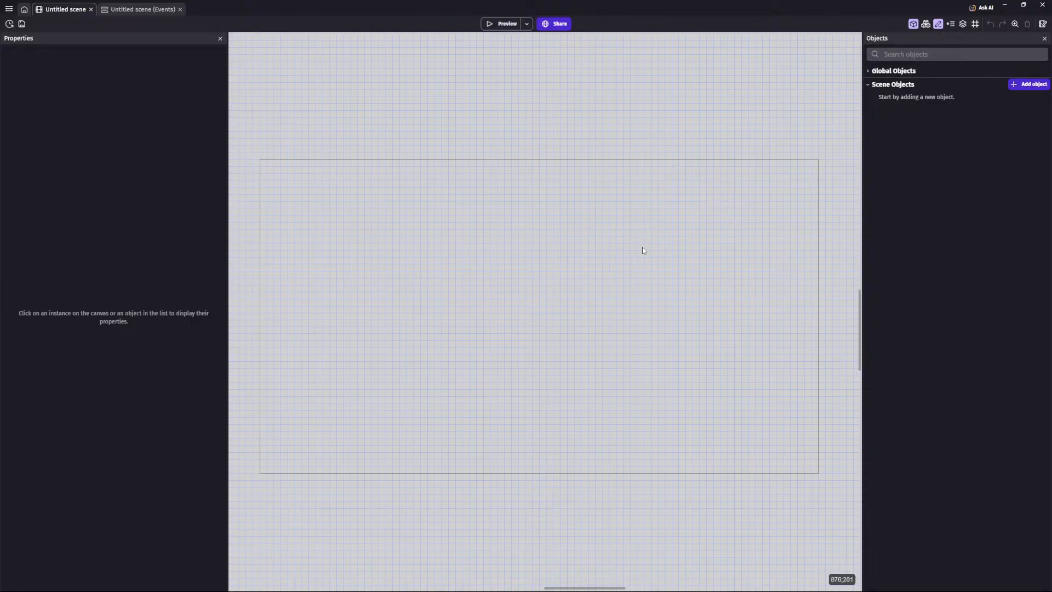
scroll(641, 241, "up", 2)
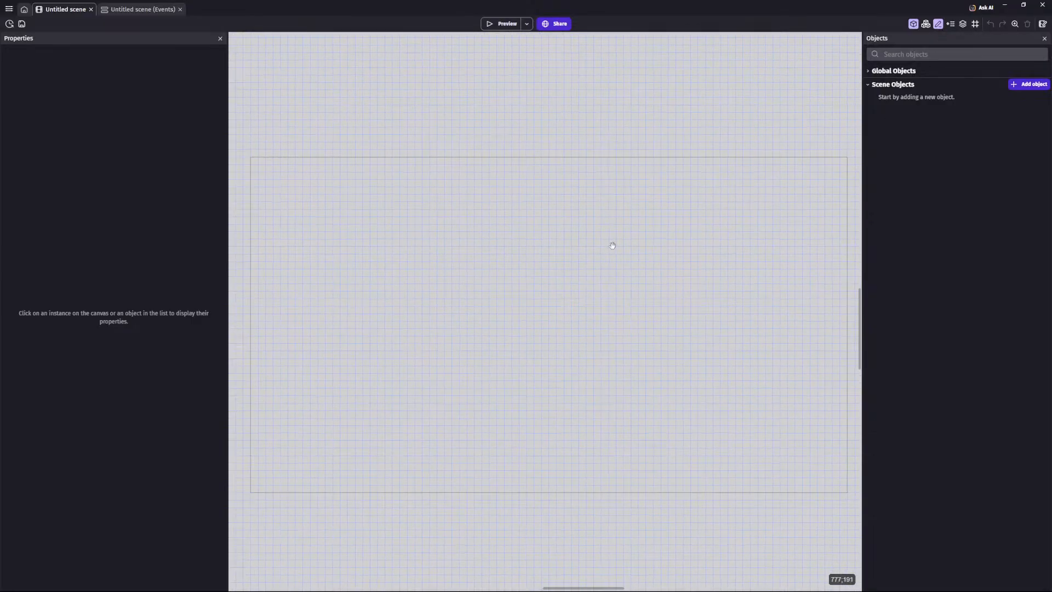
middle_click_drag(606, 238, 600, 239)
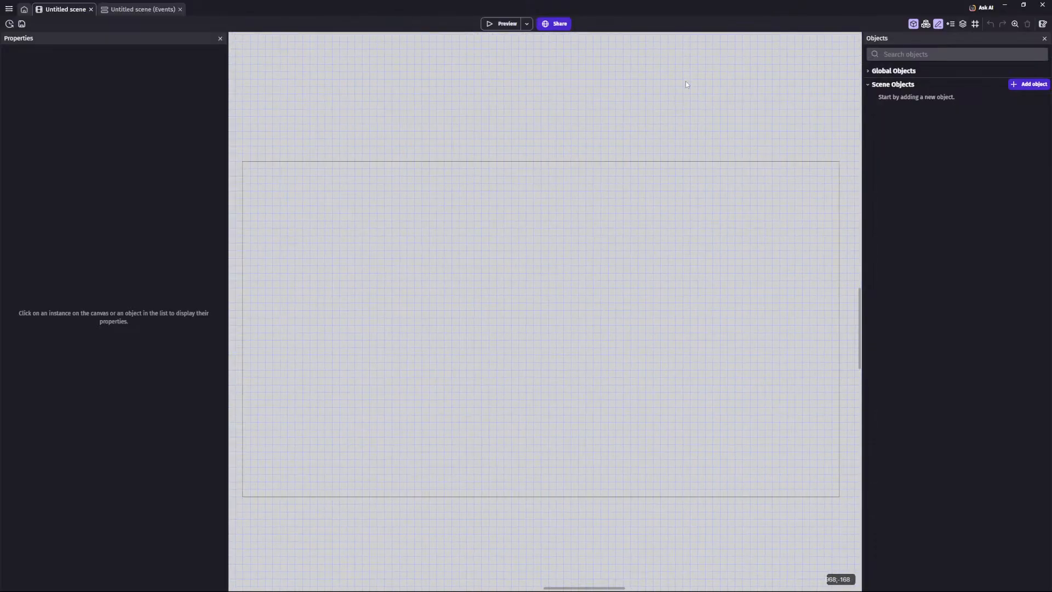
left_click(1025, 85)
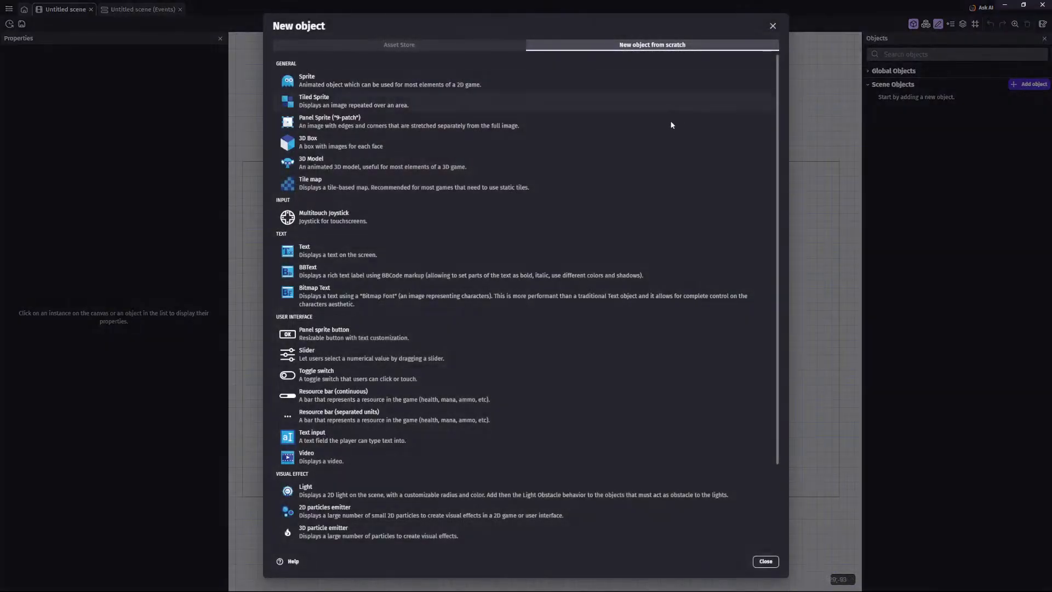
left_click(773, 26)
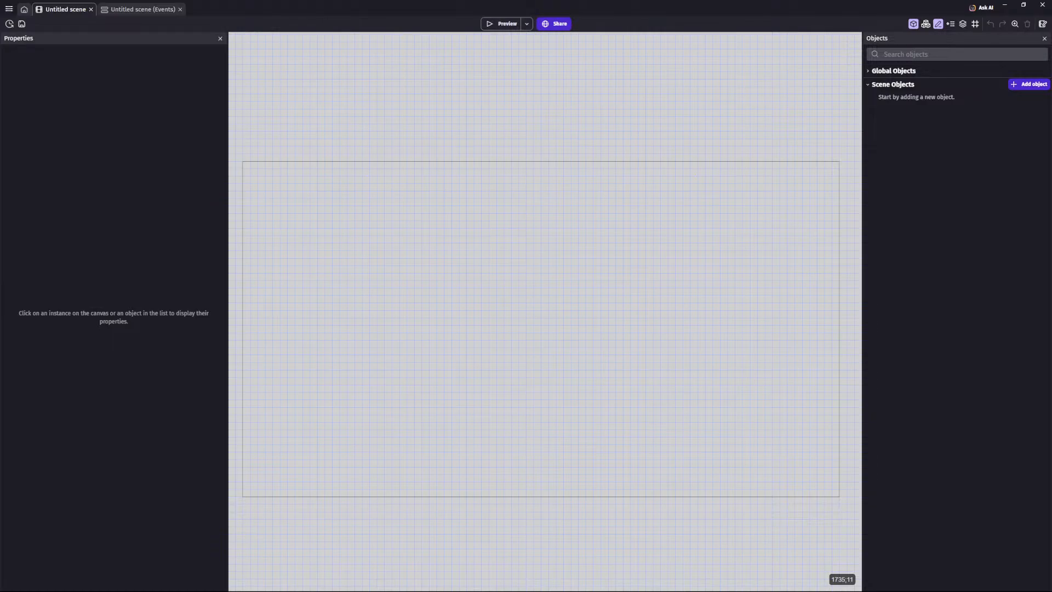
Step: Bring up the browser with the Brackeys' Platformer Bundle page on itch.io, view it, and return to GDevelop
left_click_drag(1051, 80, 626, 77)
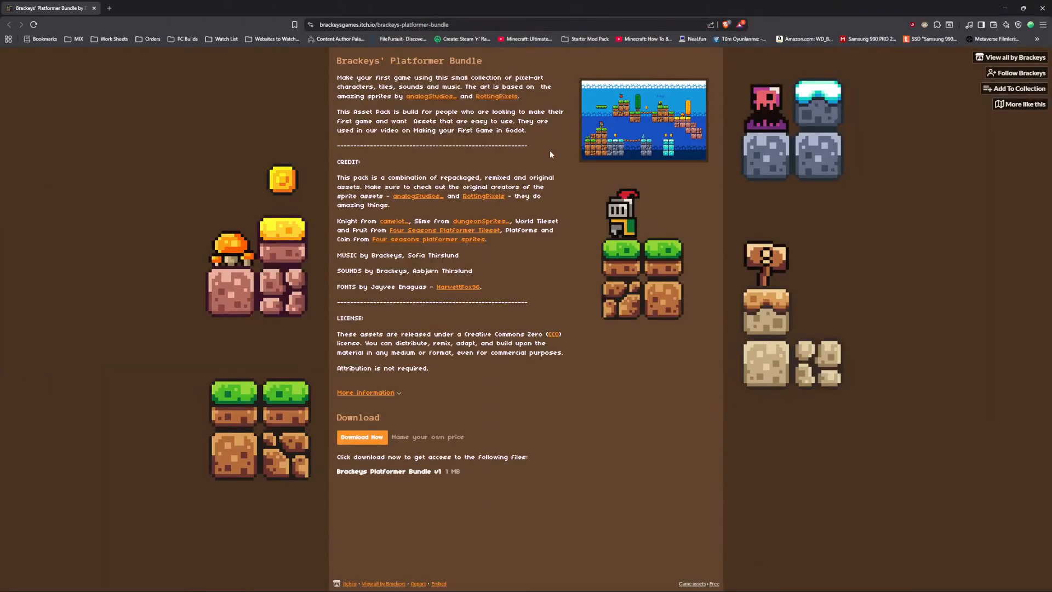
left_click_drag(474, 8, 1051, 32)
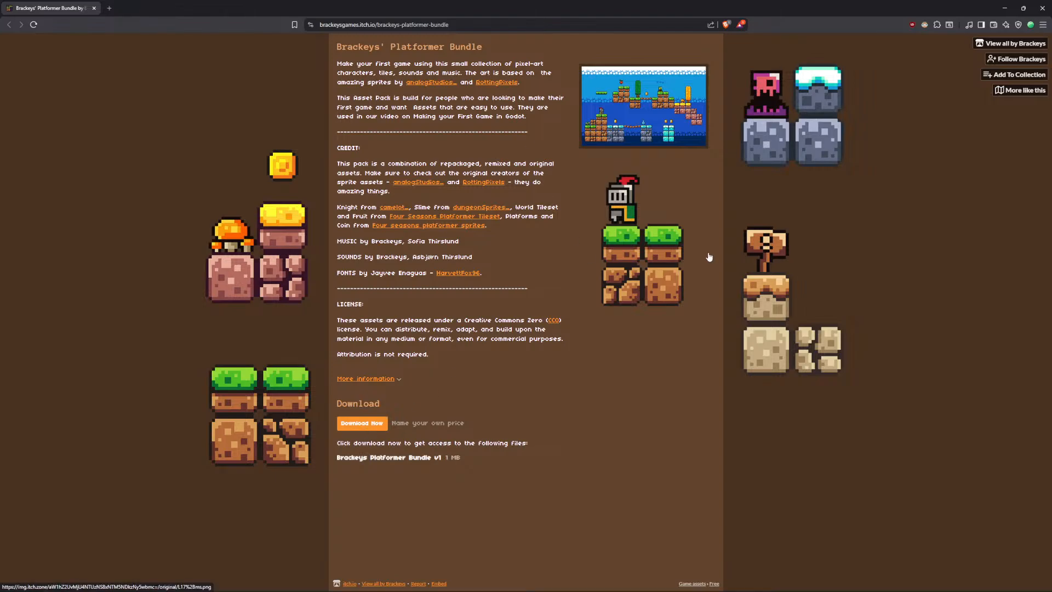
left_click_drag(543, 8, 1051, 50)
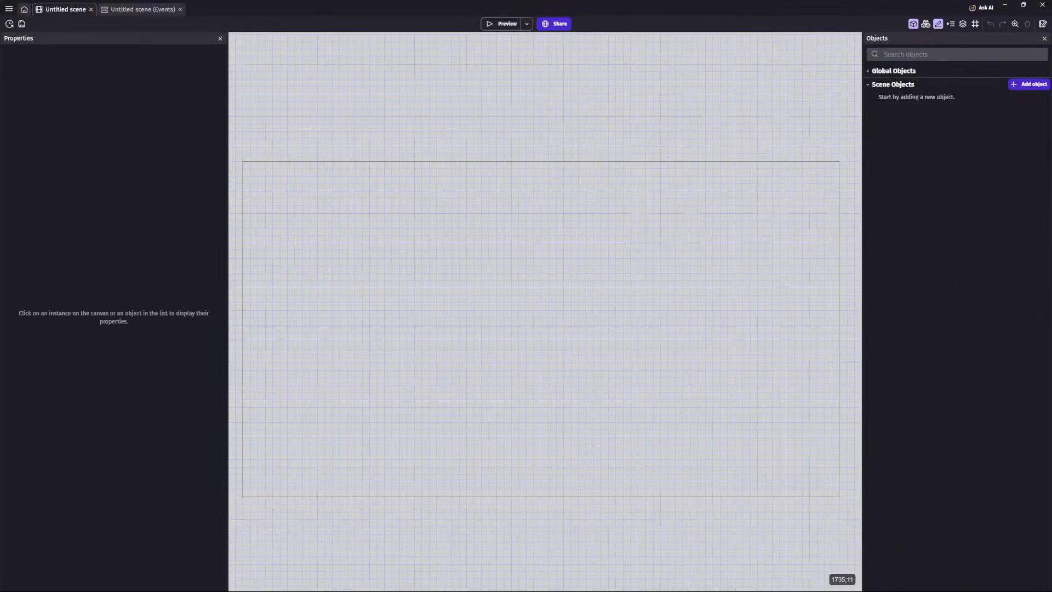
Step: Add a new Sprite object from scratch to the scene and name it Player
scroll(499, 274, "up", 1)
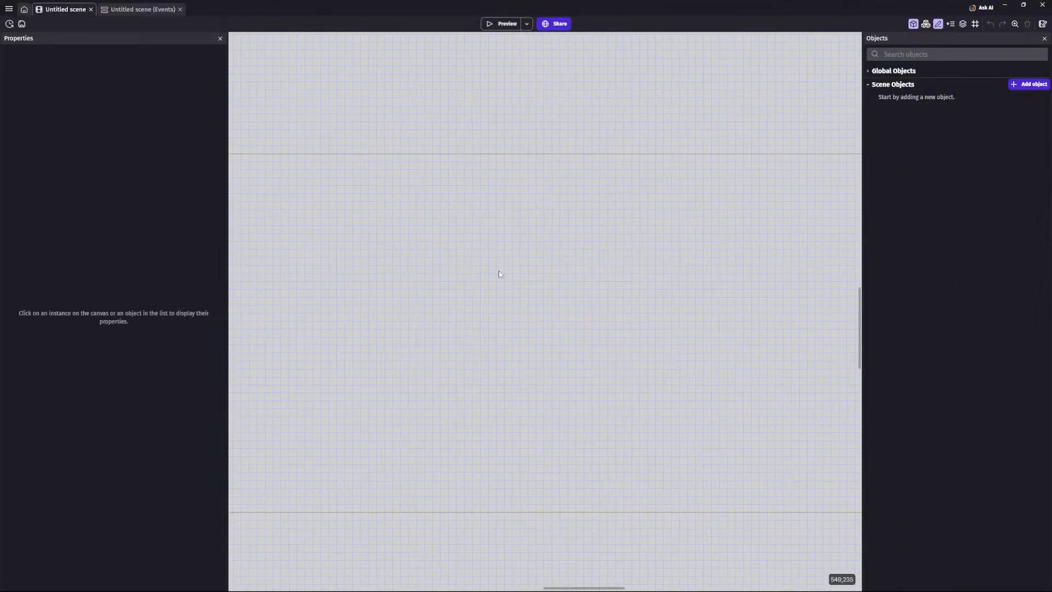
scroll(709, 195, "down", 1)
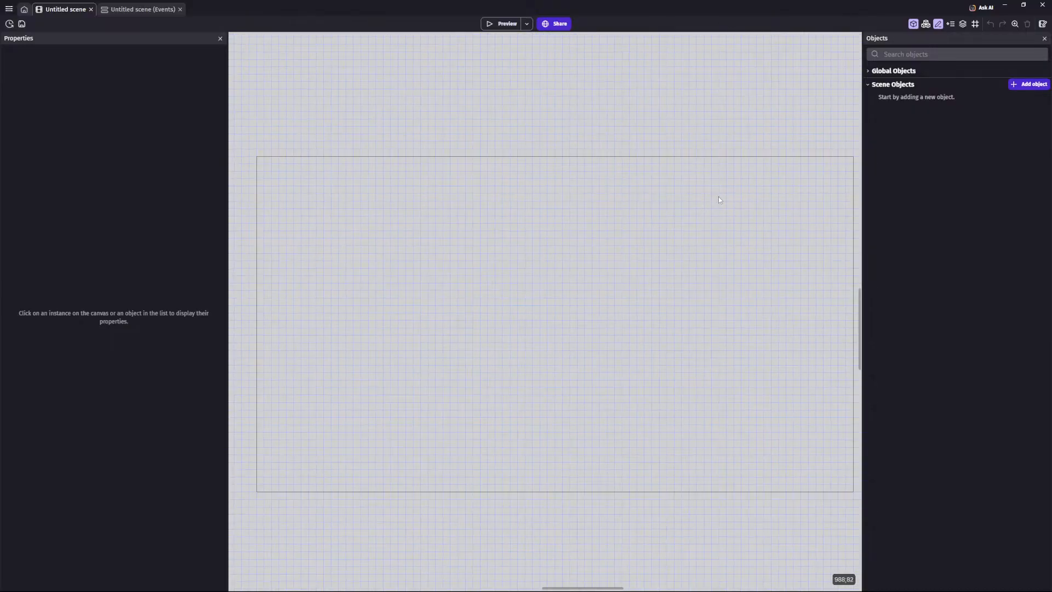
left_click(1032, 86)
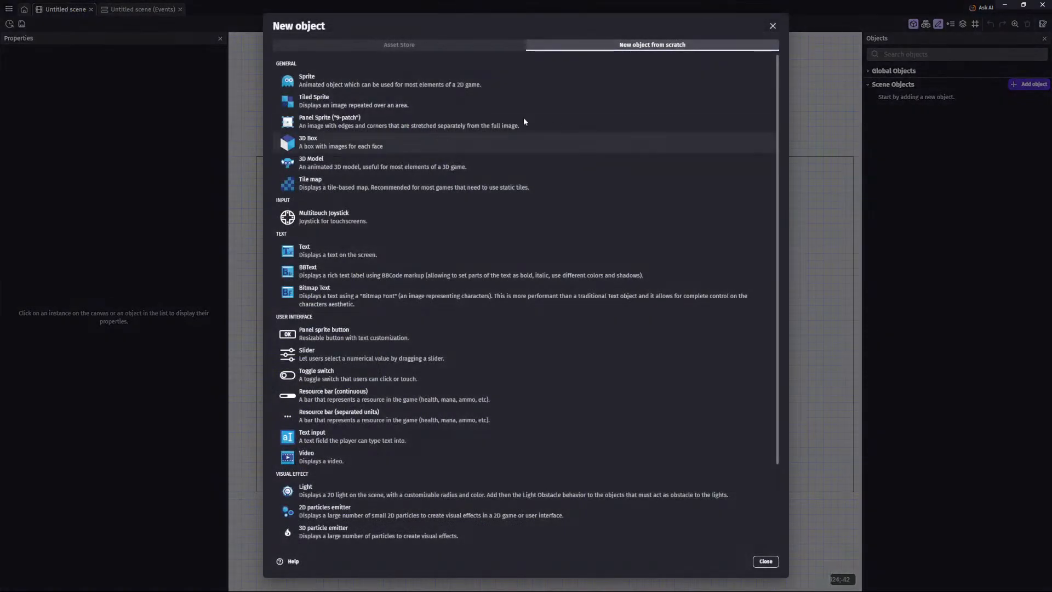
left_click(340, 80)
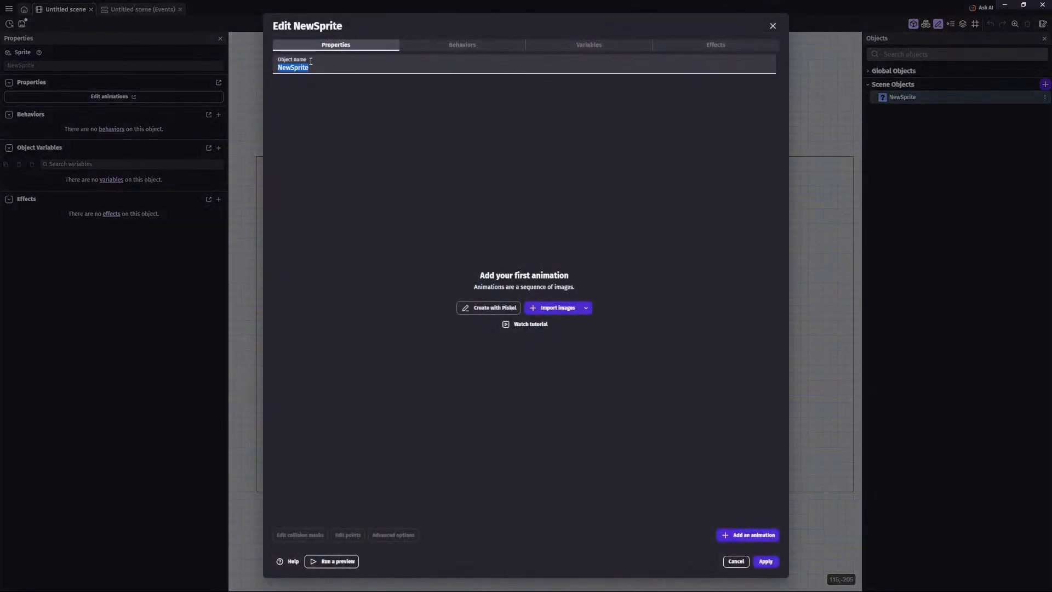
type("Player")
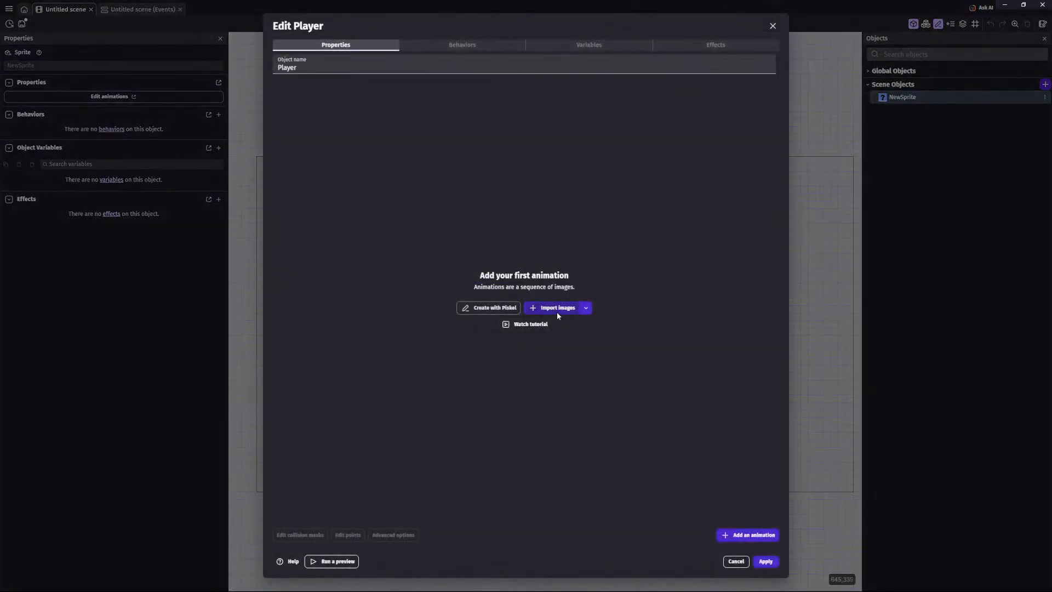
Step: Start importing images for the Player's first animation and open the innermost "GDevelop beginner platformer assets" folder inside Downloads
left_click(554, 308)
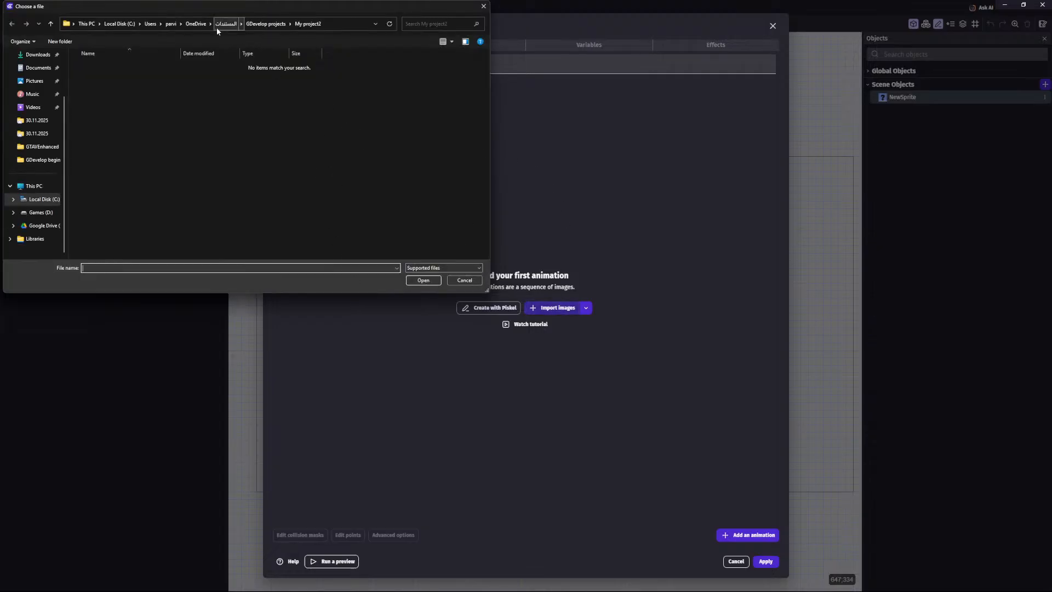
left_click(38, 55)
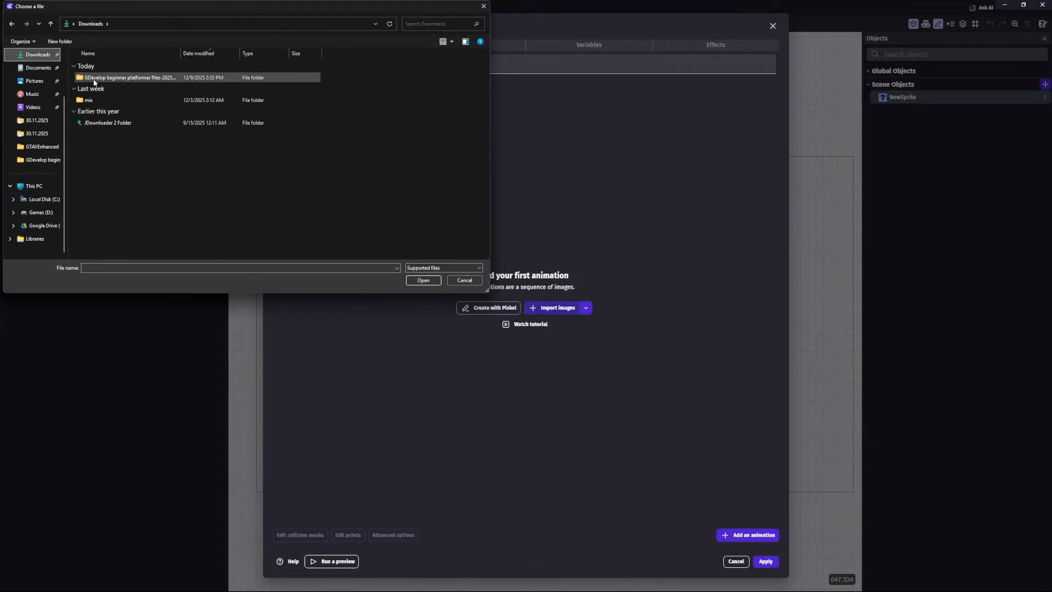
double_click(96, 80)
double_click(96, 80)
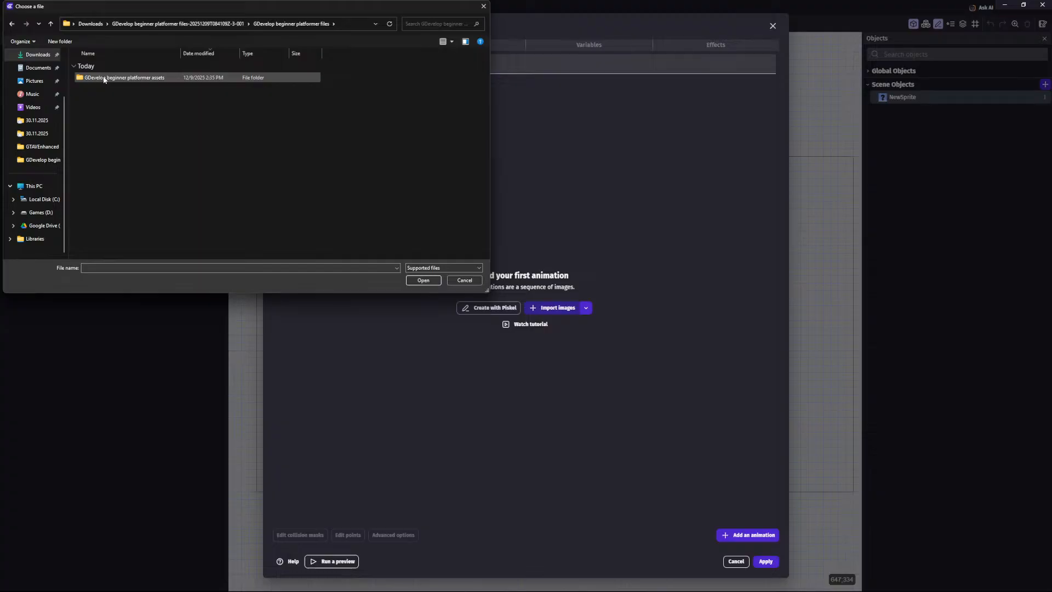
double_click(104, 78)
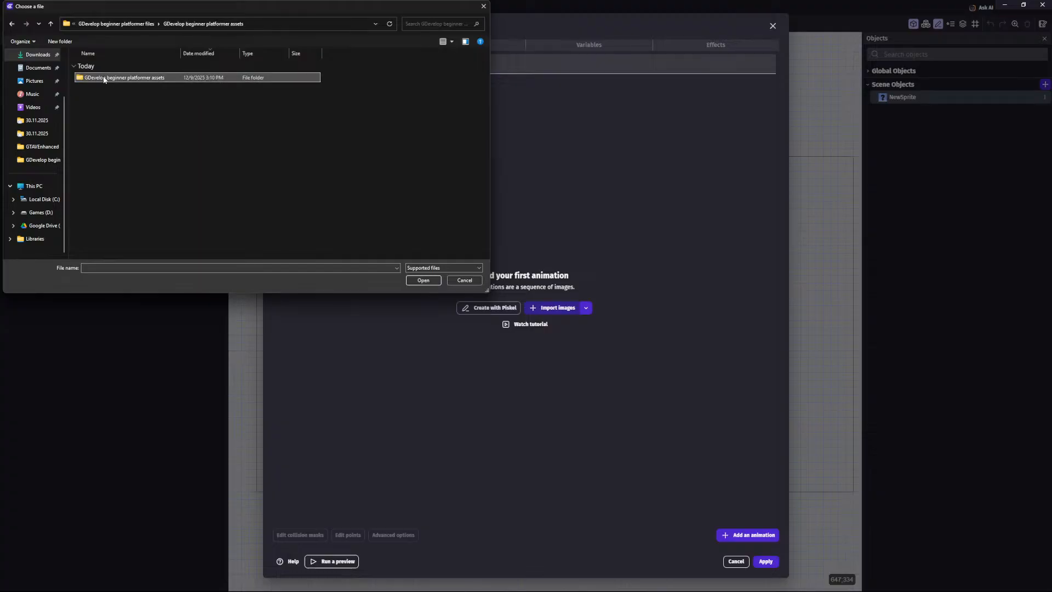
double_click(104, 79)
Step: Import Knight-Idle1 to Knight-Idle4 as the Player's first animation frames, copying the files into the project folder
scroll(432, 118, "down", 5)
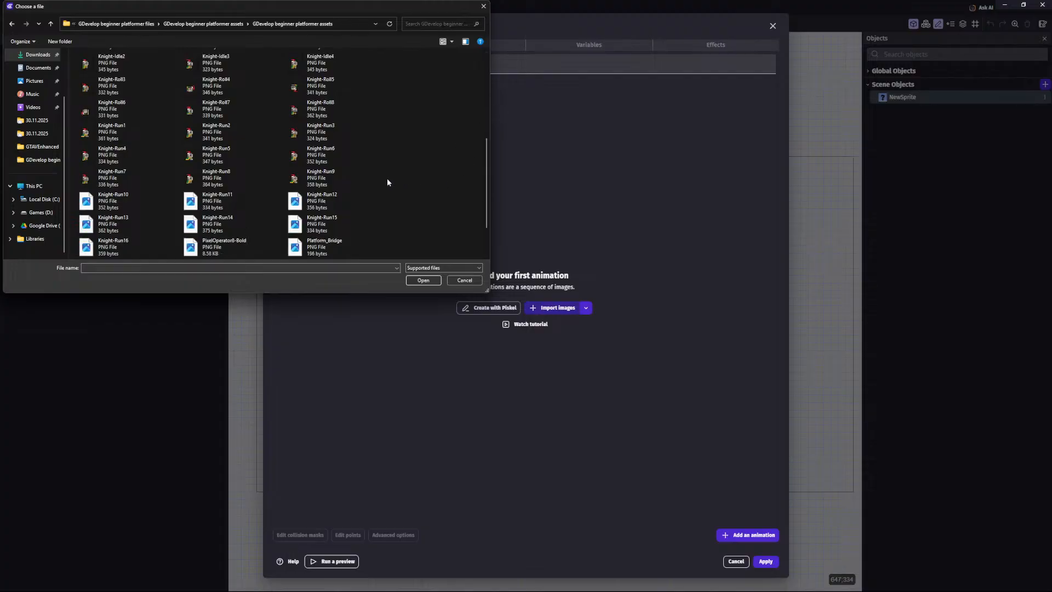
scroll(236, 170, "down", 1)
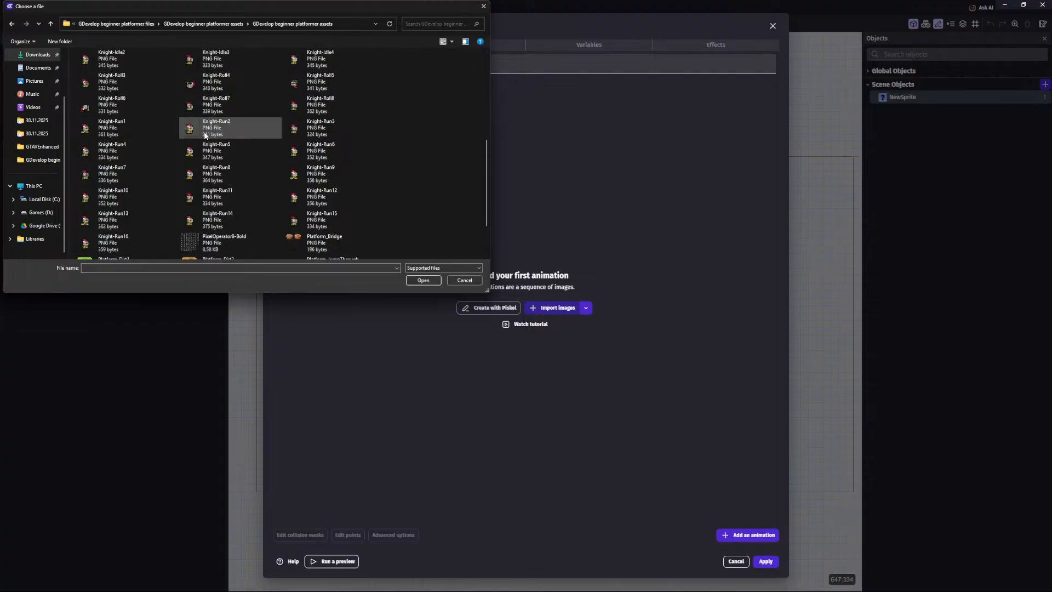
scroll(217, 162, "up", 1)
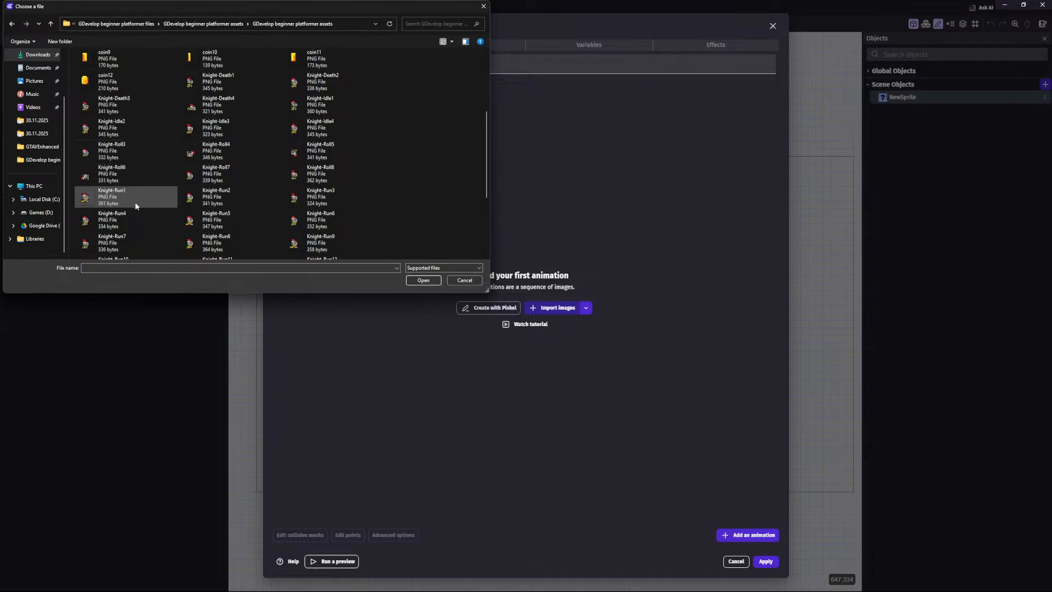
scroll(136, 202, "down", 2)
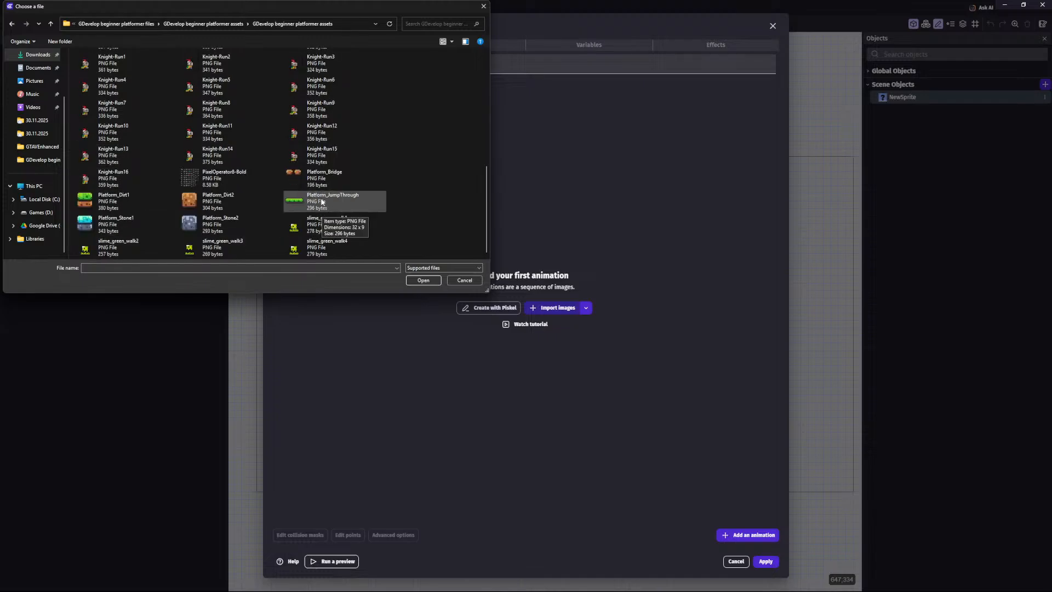
scroll(321, 202, "up", 4)
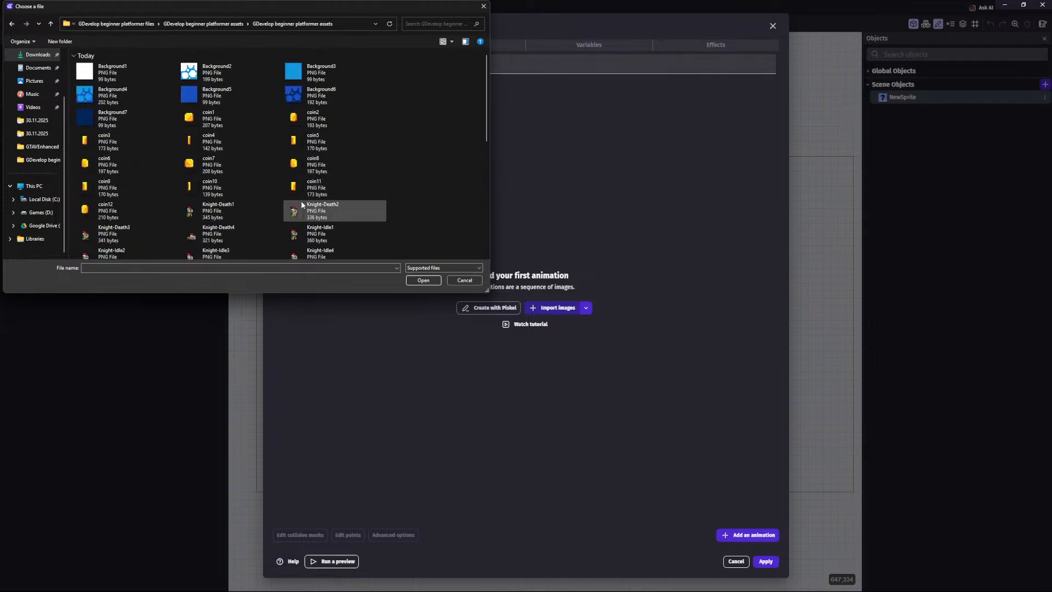
scroll(302, 205, "down", 1)
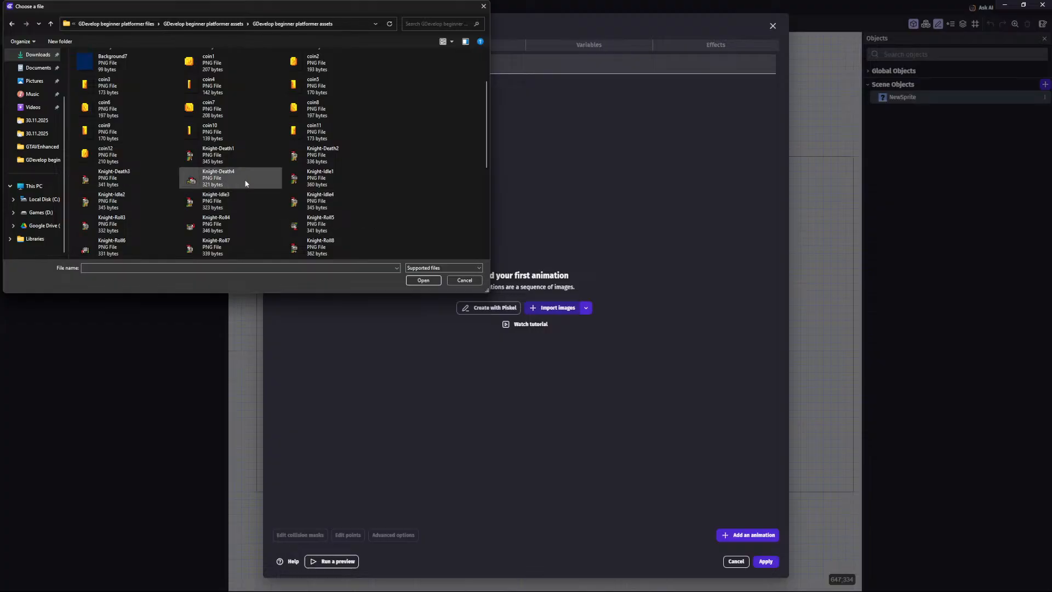
left_click(356, 172)
left_click(170, 201, "ctrl")
left_click(246, 201, "ctrl")
left_click(321, 202, "ctrl")
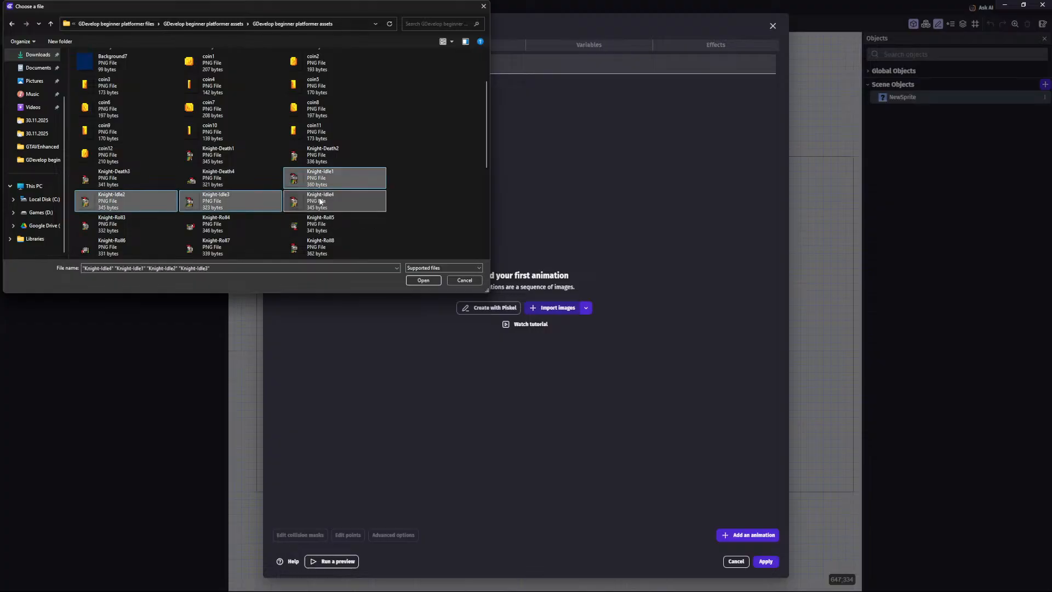
left_click(350, 180)
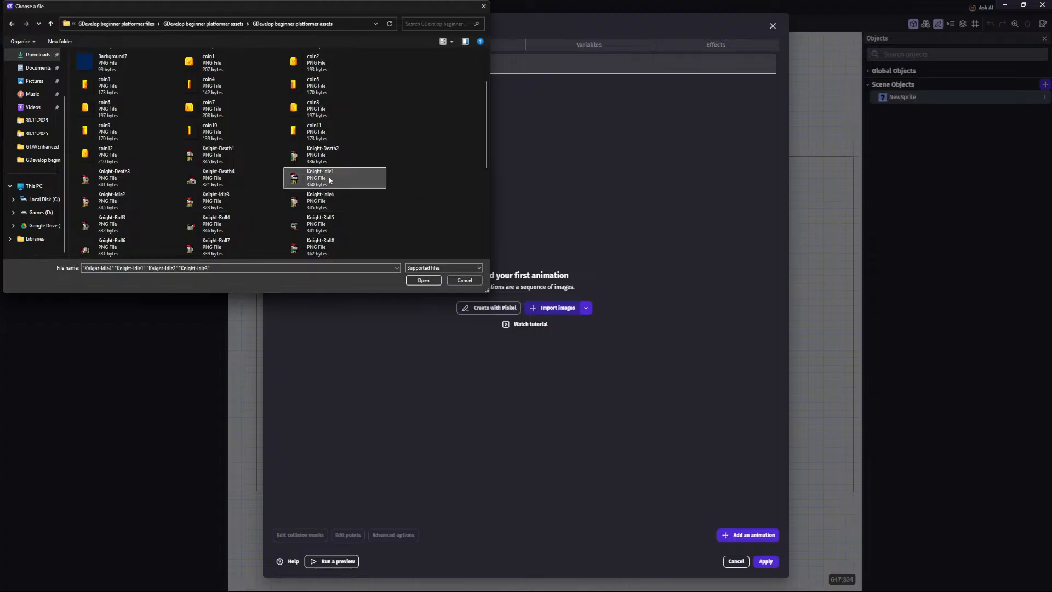
left_click(146, 198, "ctrl")
left_click(237, 198, "ctrl")
left_click(335, 201, "ctrl")
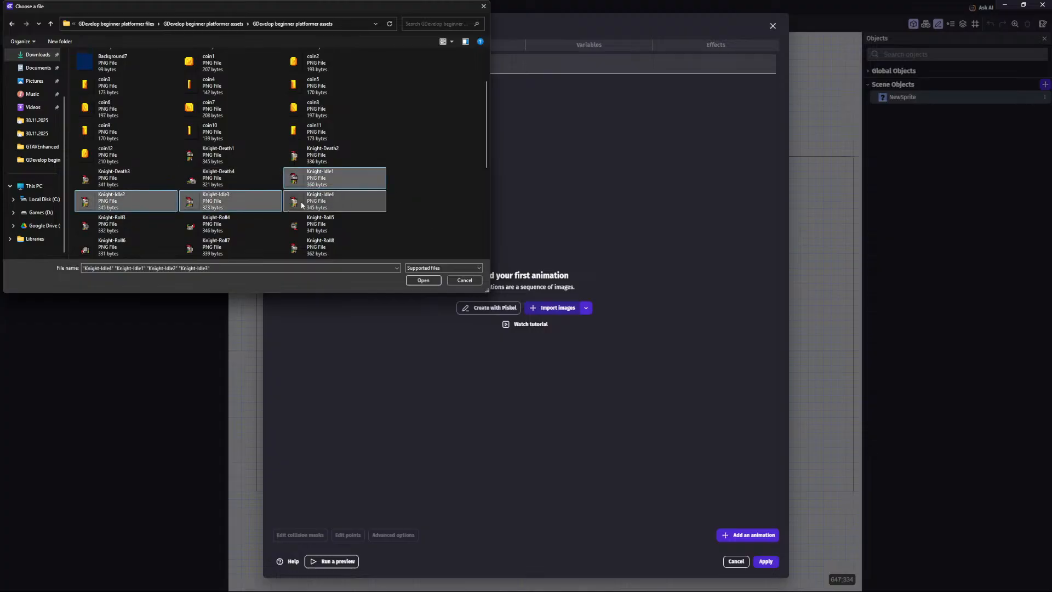
left_click(423, 280)
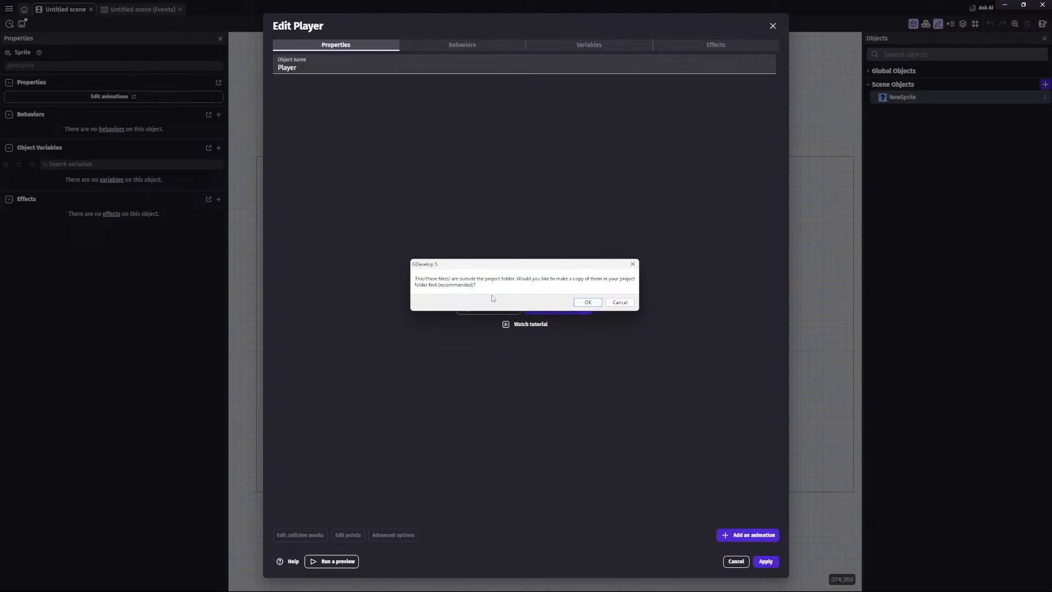
left_click(585, 303)
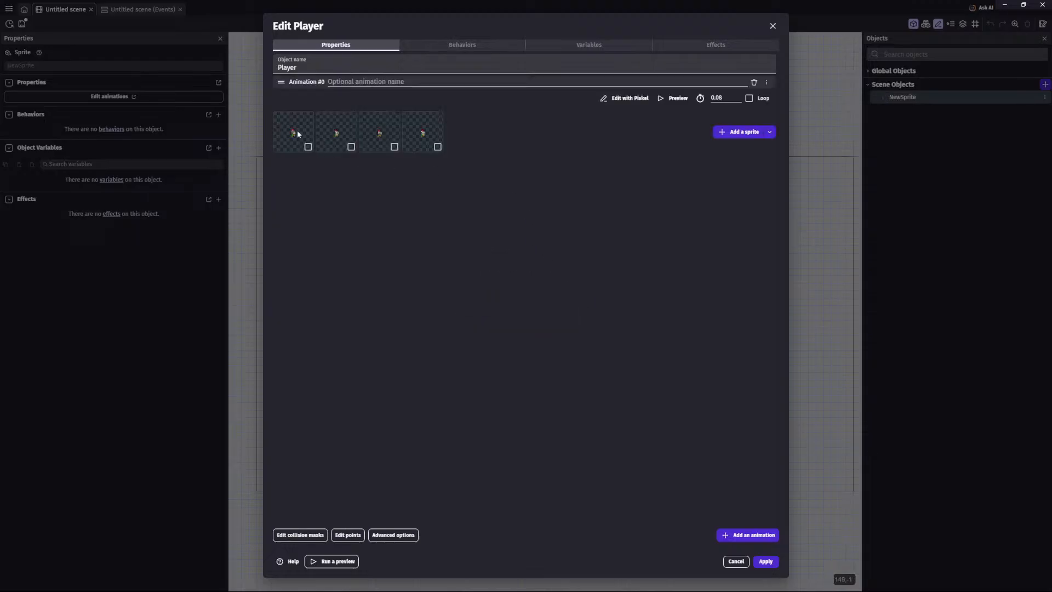
Step: Select all four knight frames, name the animation Idle and make it loop
left_click(308, 147)
left_click(351, 147)
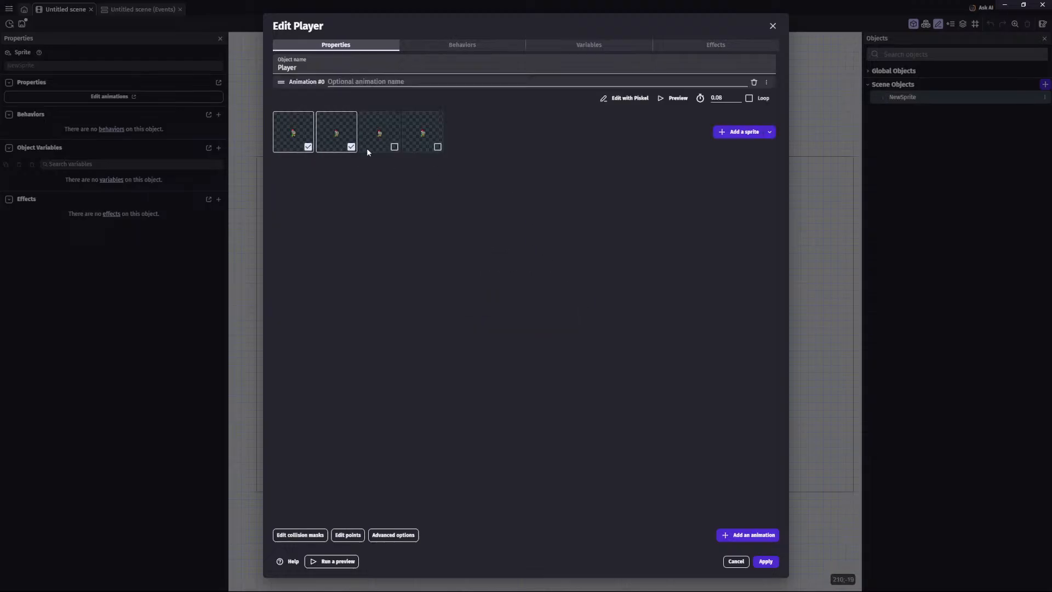
left_click(395, 147)
left_click(437, 147)
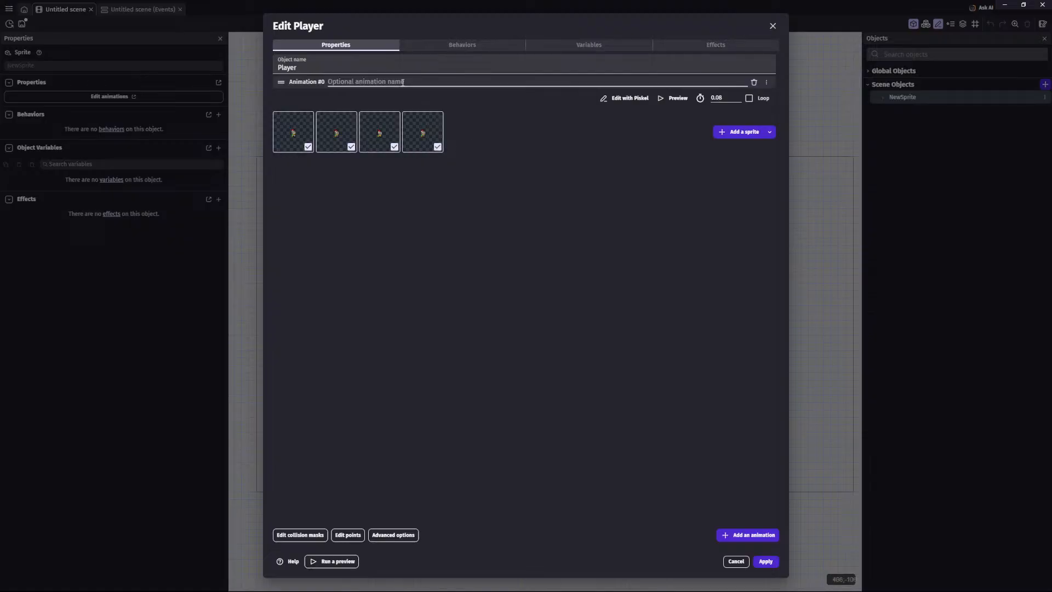
left_click(348, 81)
type("Idle")
left_click(749, 98)
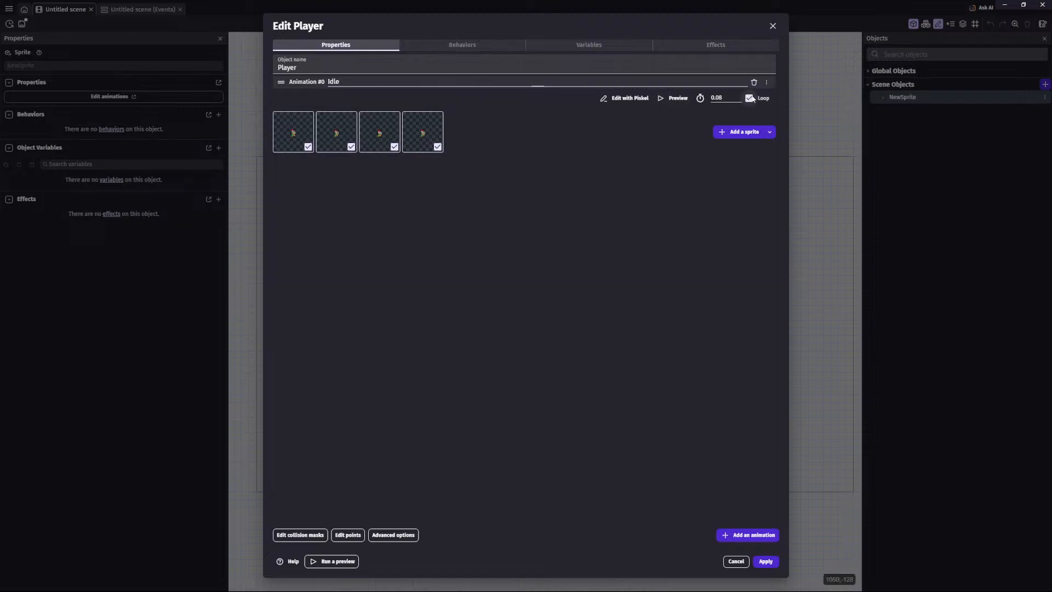
Step: Preview the Idle animation, close the preview and discard the changes made to the Player object
left_click(675, 98)
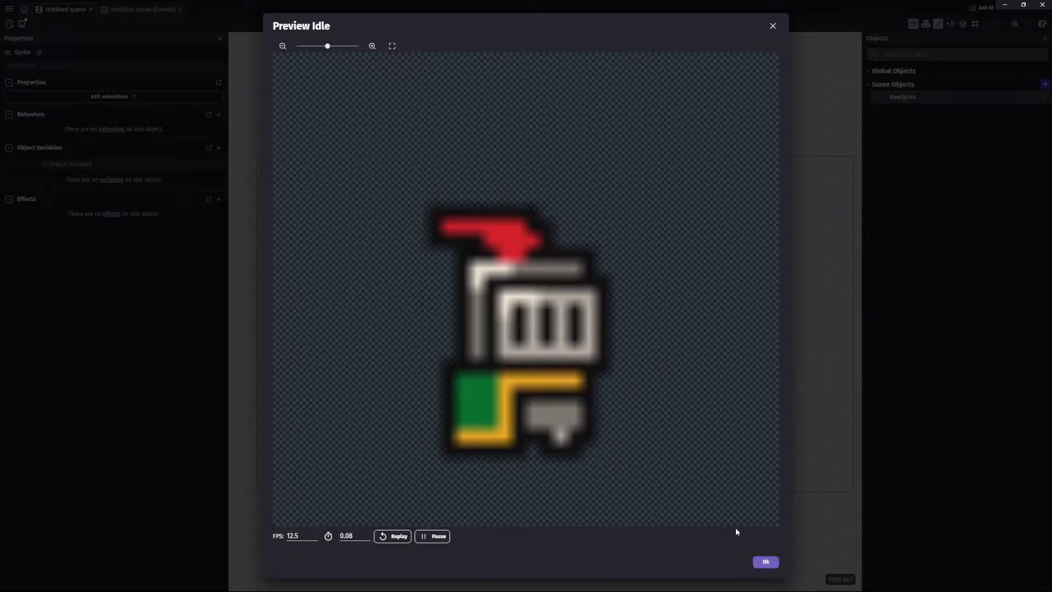
left_click(759, 561)
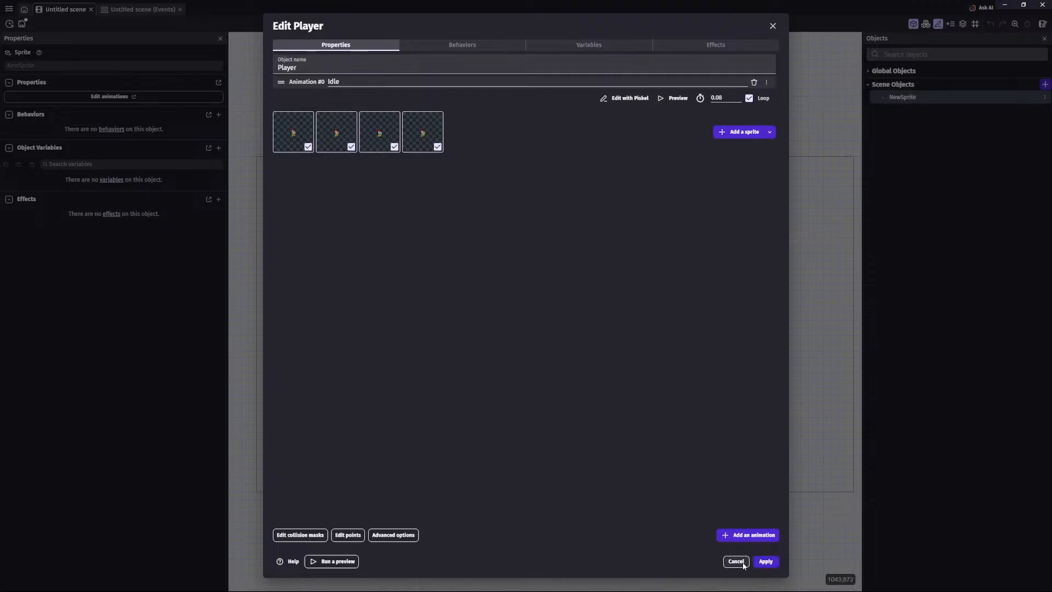
left_click(735, 562)
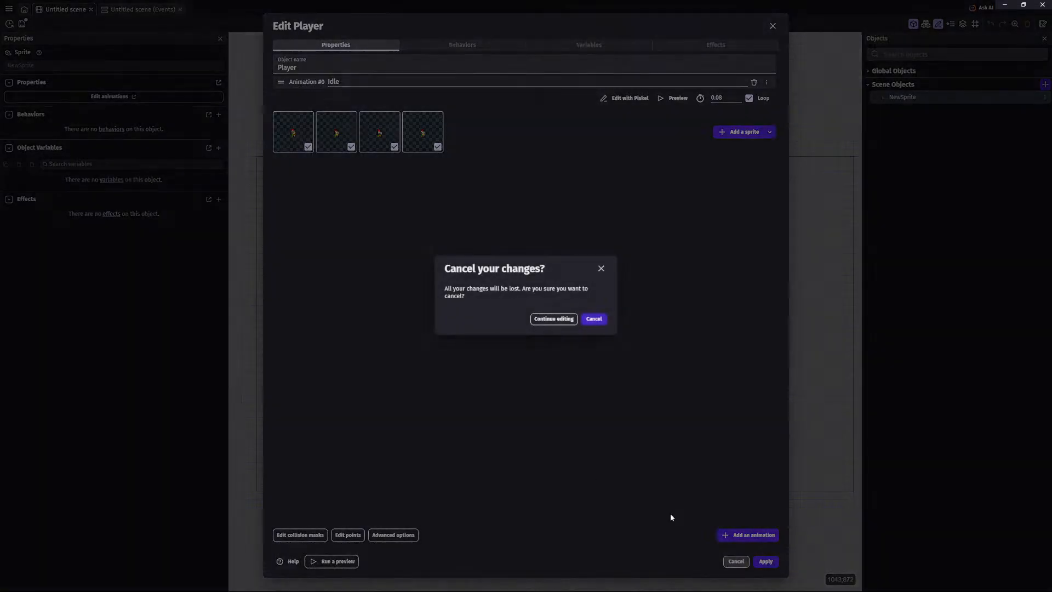
left_click(593, 318)
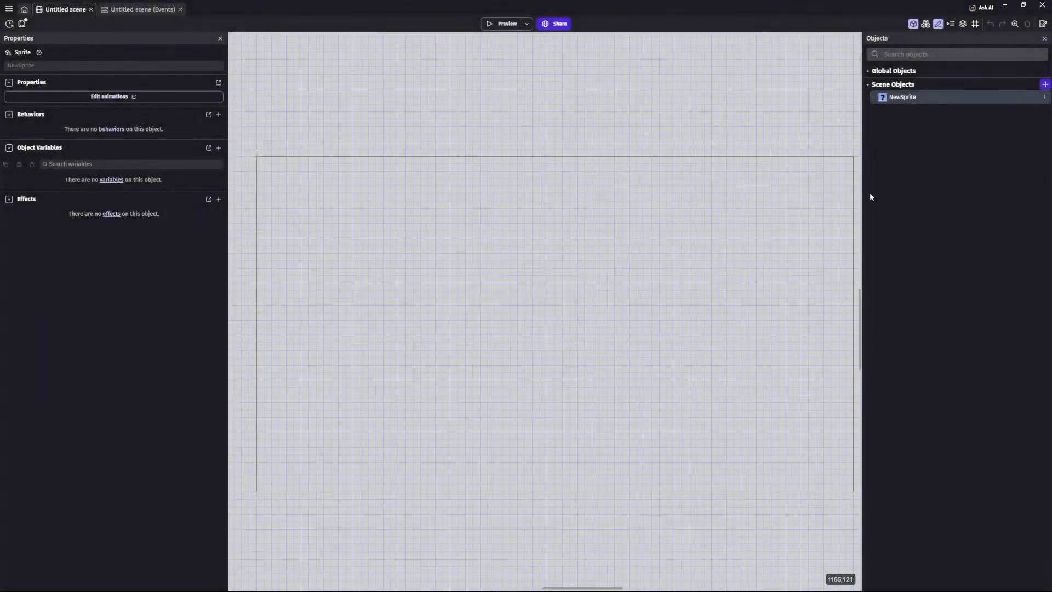
Step: Close the untitled scene and its events sheet
right_click(53, 12)
left_click(52, 12)
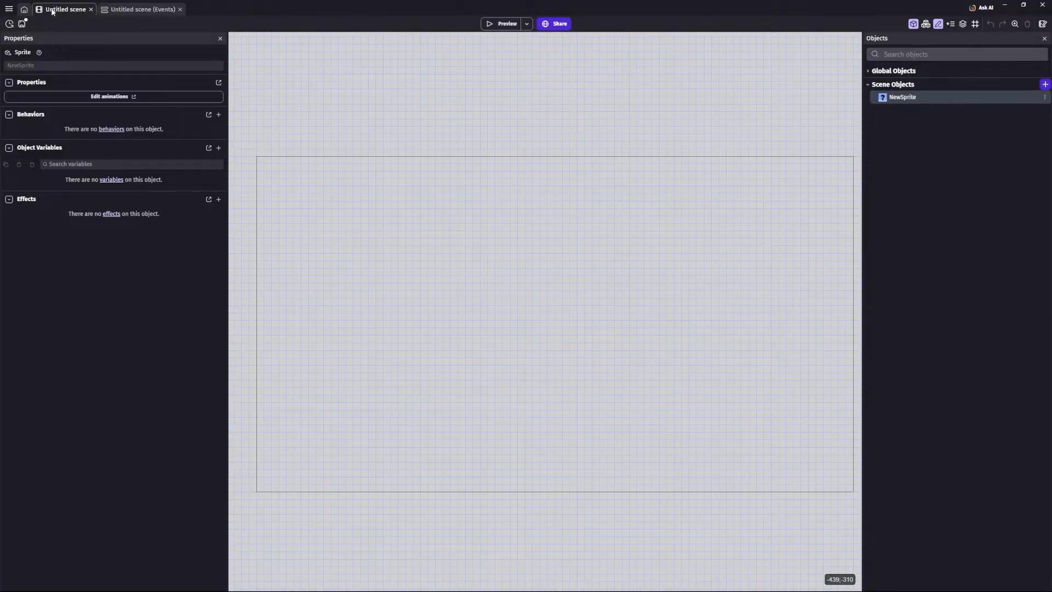
left_click(91, 10)
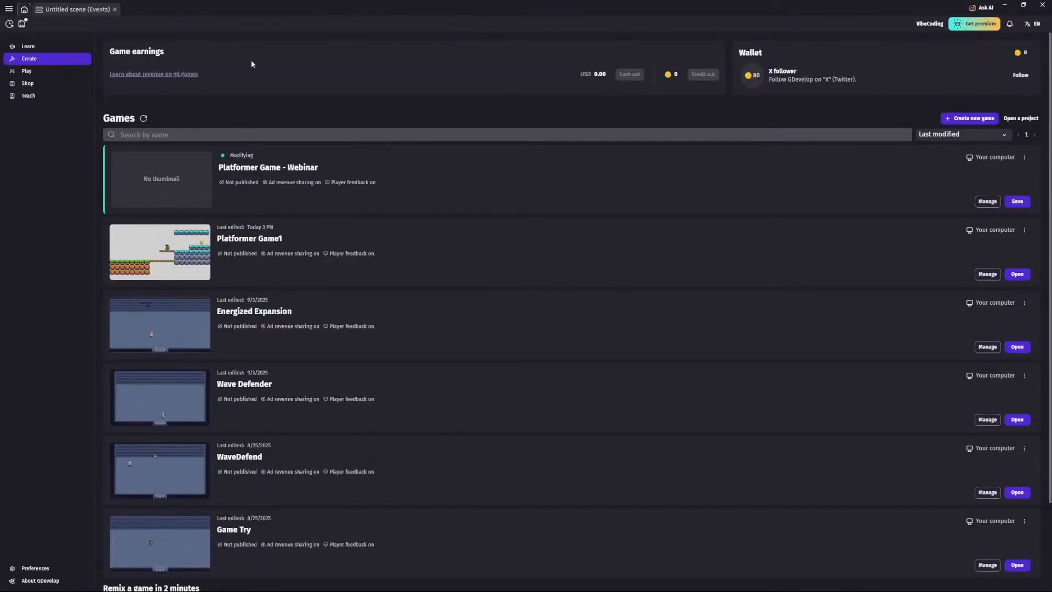
left_click(115, 9)
Step: Create a new empty project named Platformer Webinar with Optimize for Pixel Art enabled
left_click(970, 118)
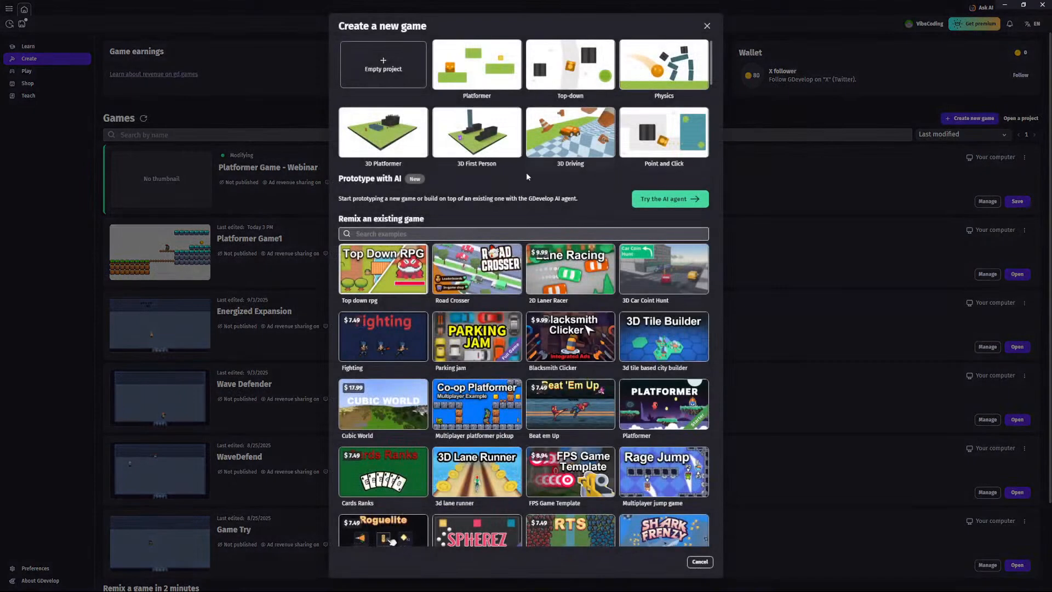
left_click(365, 70)
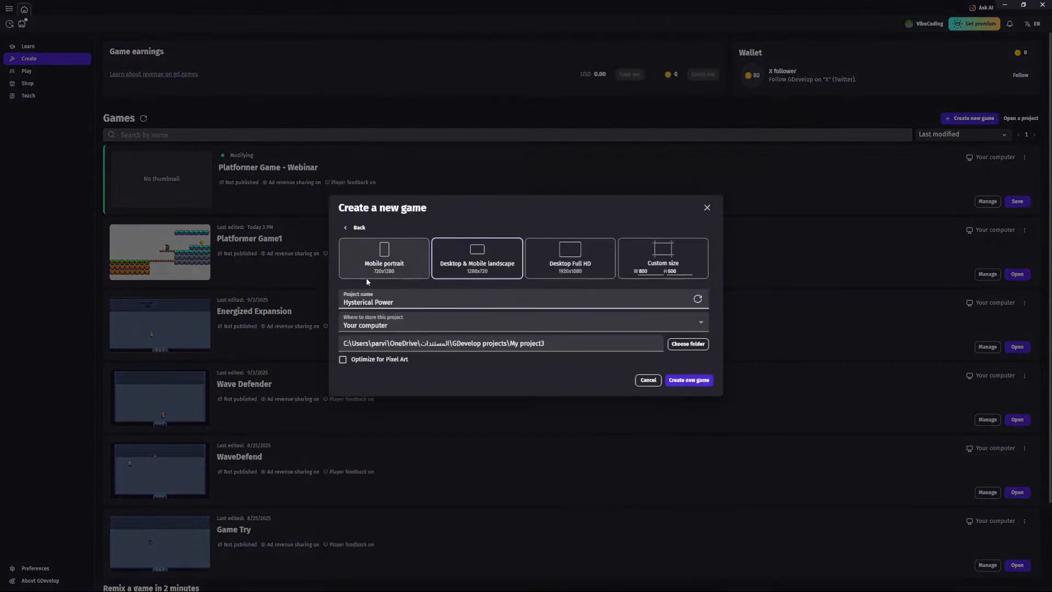
left_click(343, 361)
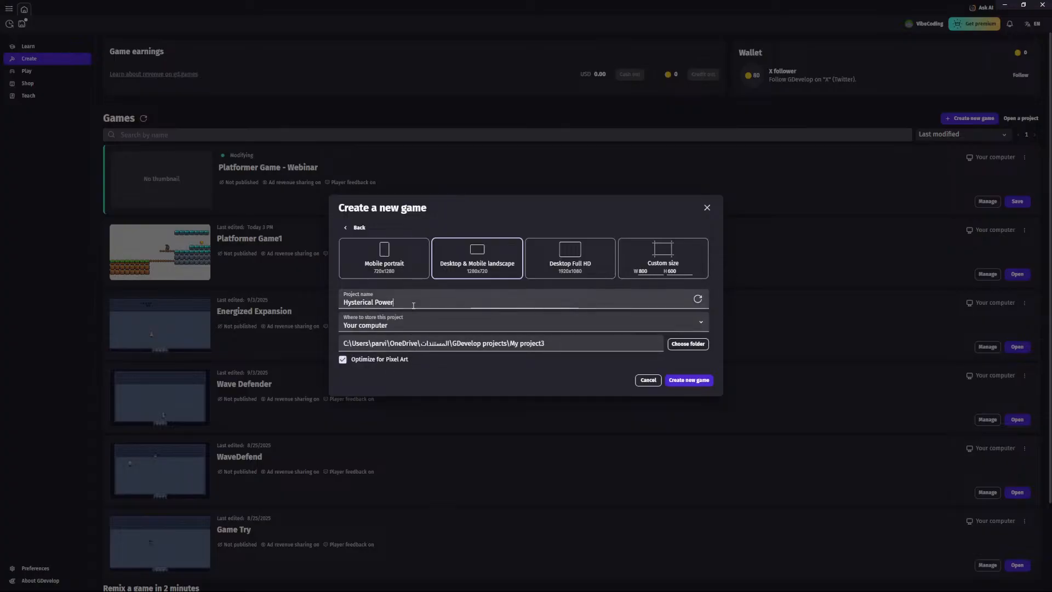
triple_click(428, 304)
type("Pal")
key("BackSpace")
key("BackSpace")
type("latformer Webinar")
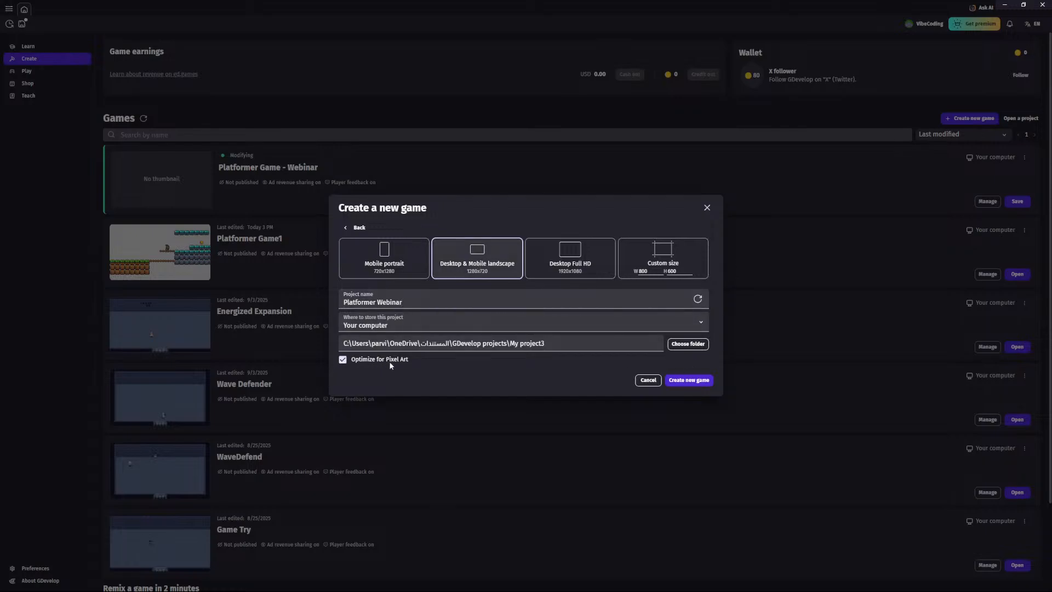
left_click(681, 380)
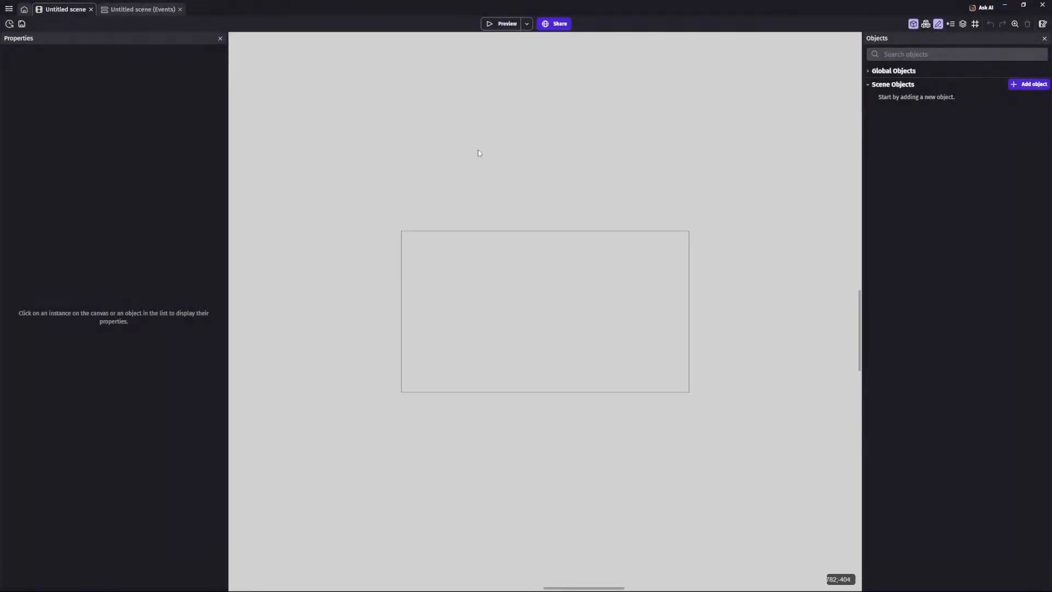
Step: Show the new scene's grid and set its cell width and height to 16 pixels
left_click(975, 24)
left_click(1001, 49)
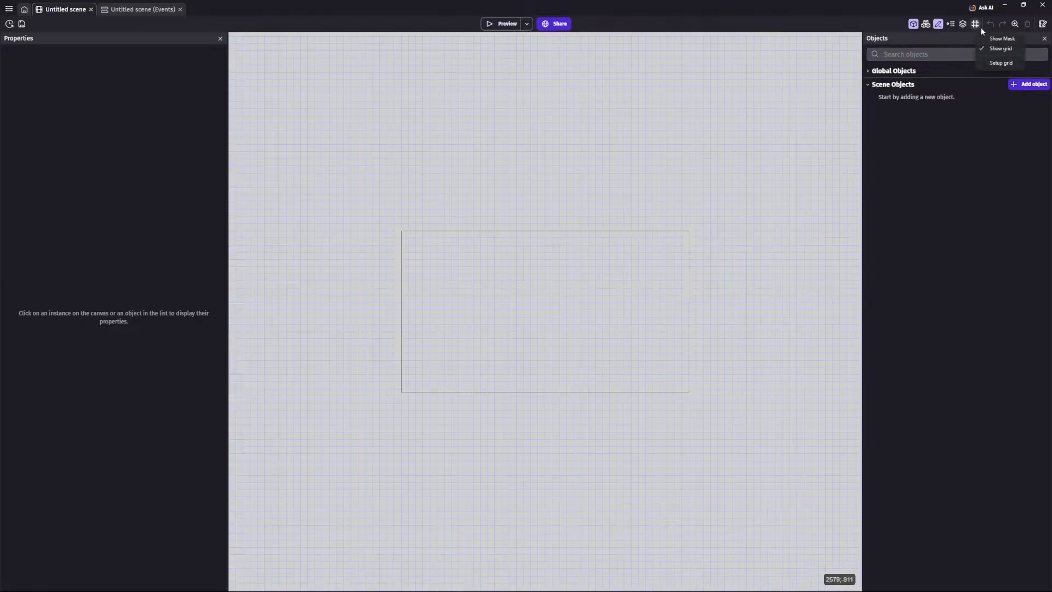
left_click(1001, 62)
double_click(425, 289)
type("16")
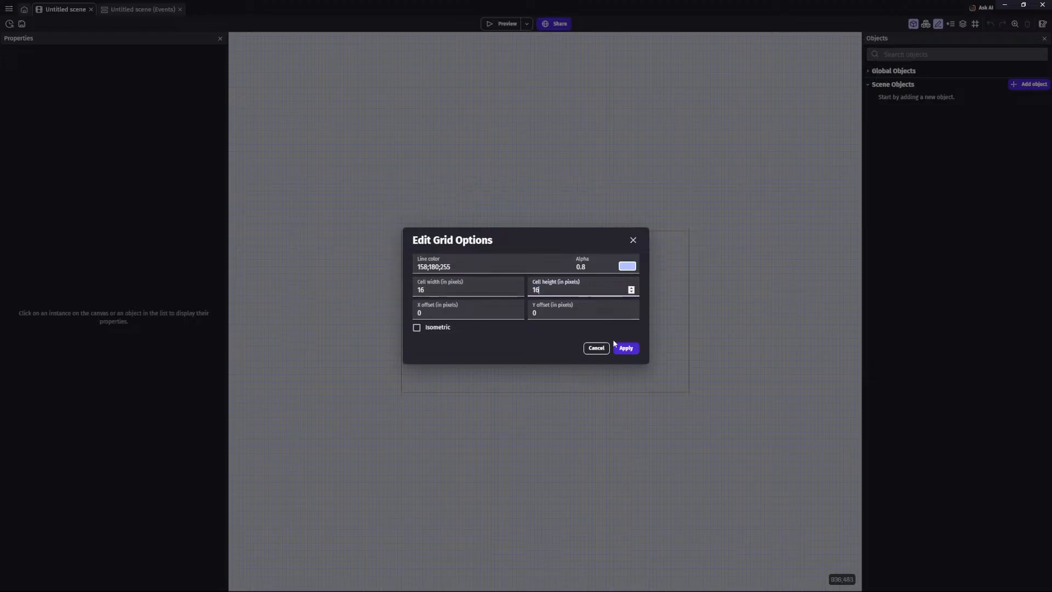
left_click(626, 347)
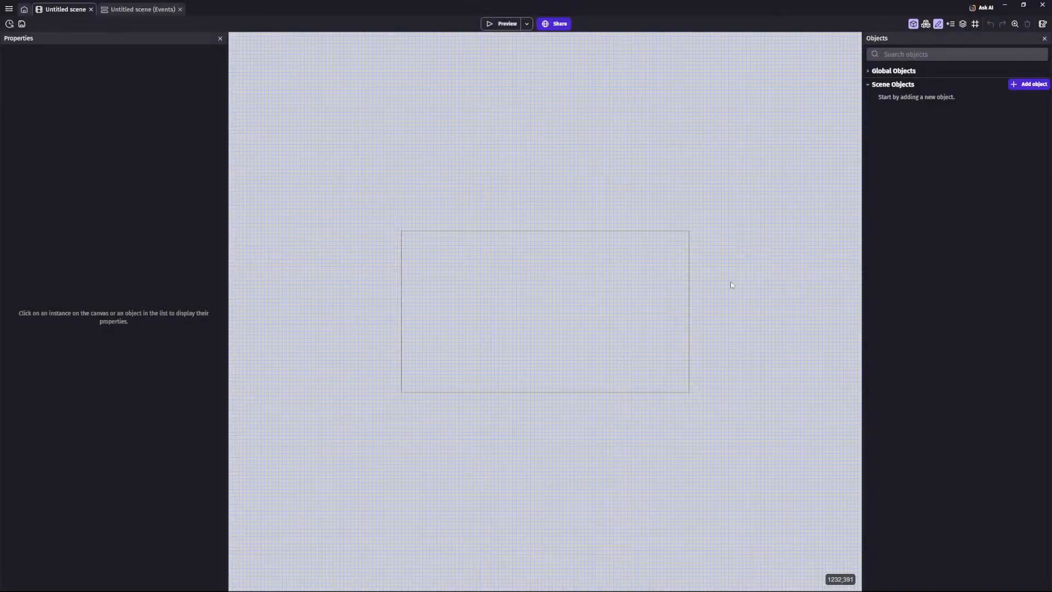
Step: Add a new Sprite object to the scene and name it Player
left_click(1029, 85)
left_click(333, 83)
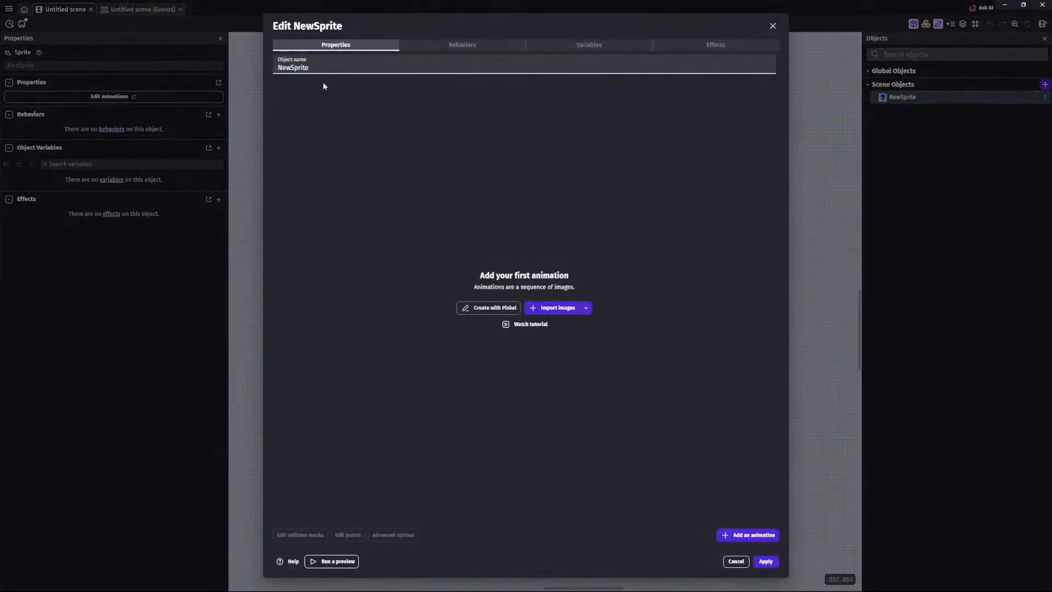
double_click(326, 68)
type("Player")
Step: Import Knight-Idle1 through Knight-Idle4 from the beginner platformer assets folder into the Player's first animation, copying them into the project folder
left_click(538, 308)
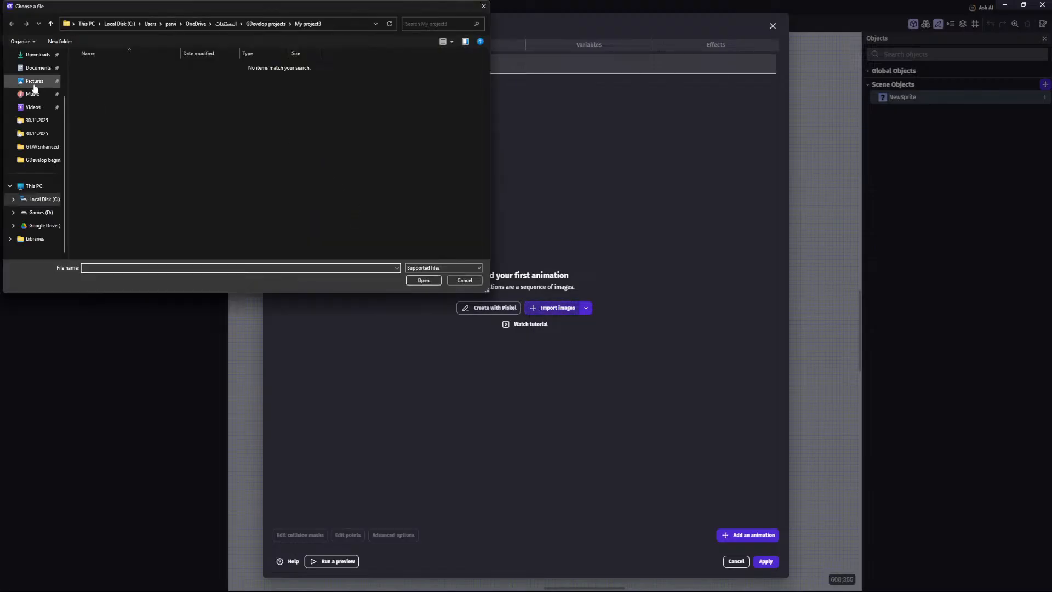
scroll(34, 88, "up", 1)
left_click(39, 199)
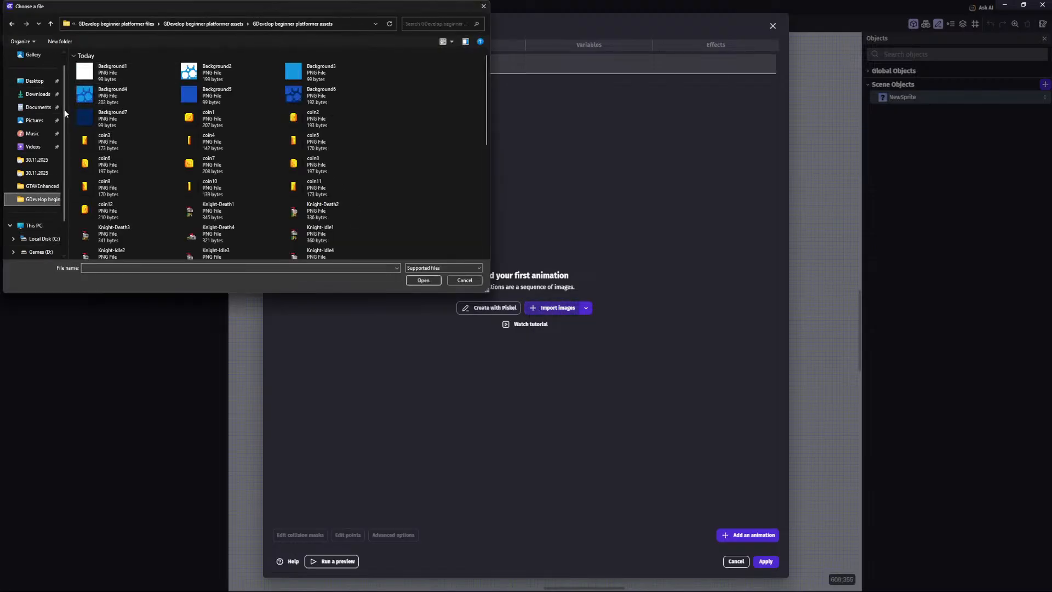
scroll(417, 156, "down", 3)
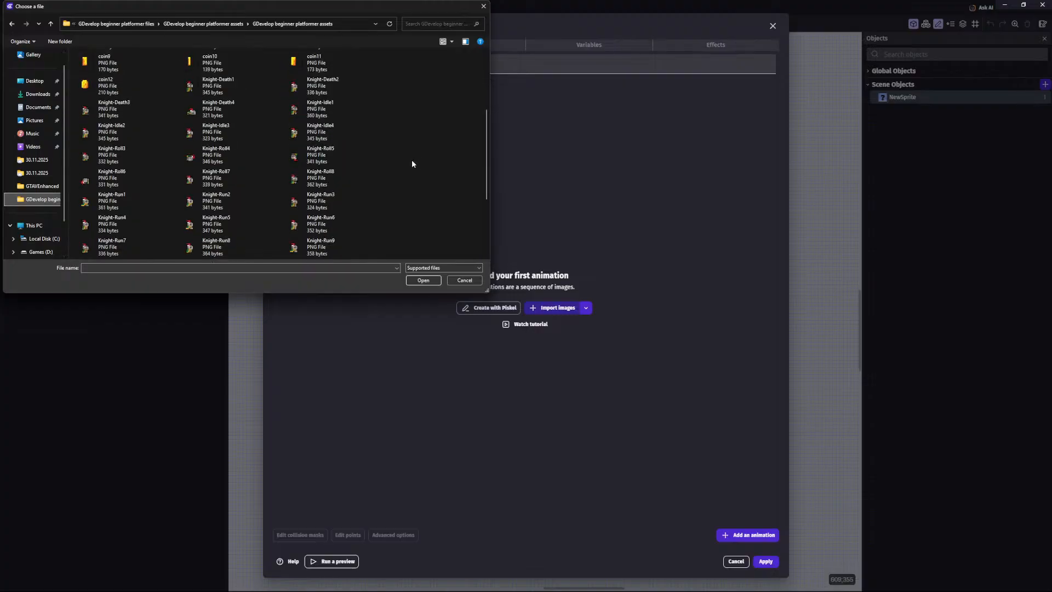
left_click(325, 110)
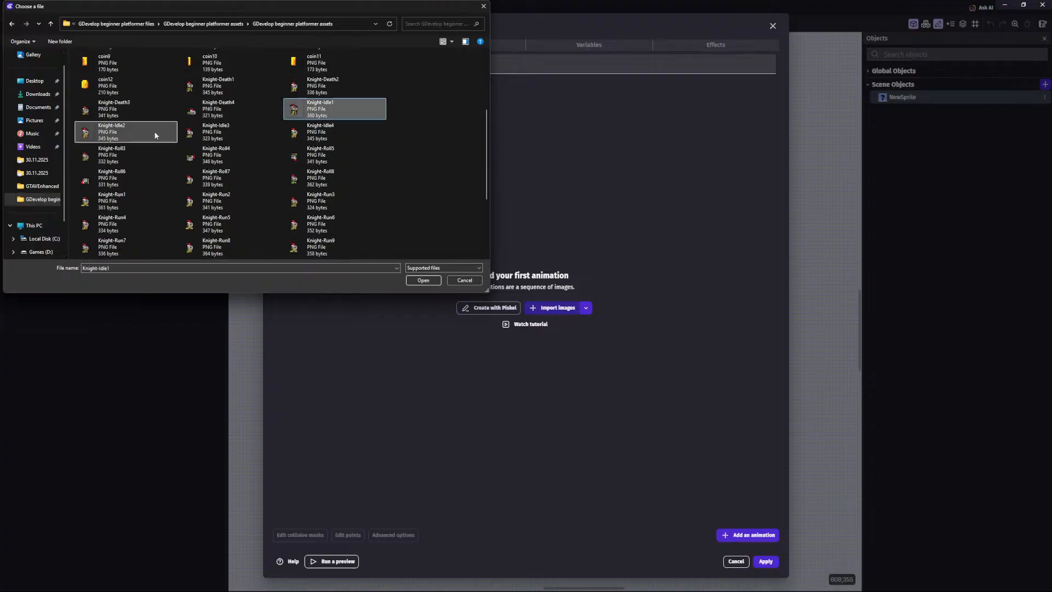
left_click(155, 132, "ctrl")
left_click(217, 132, "ctrl")
left_click(321, 132, "ctrl")
left_click(423, 280)
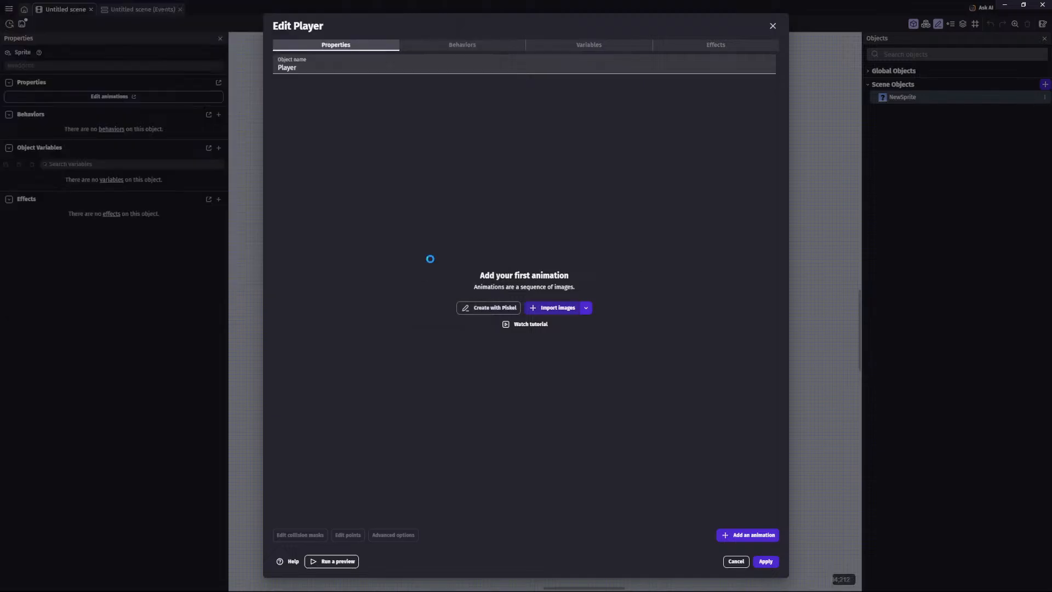
left_click(589, 303)
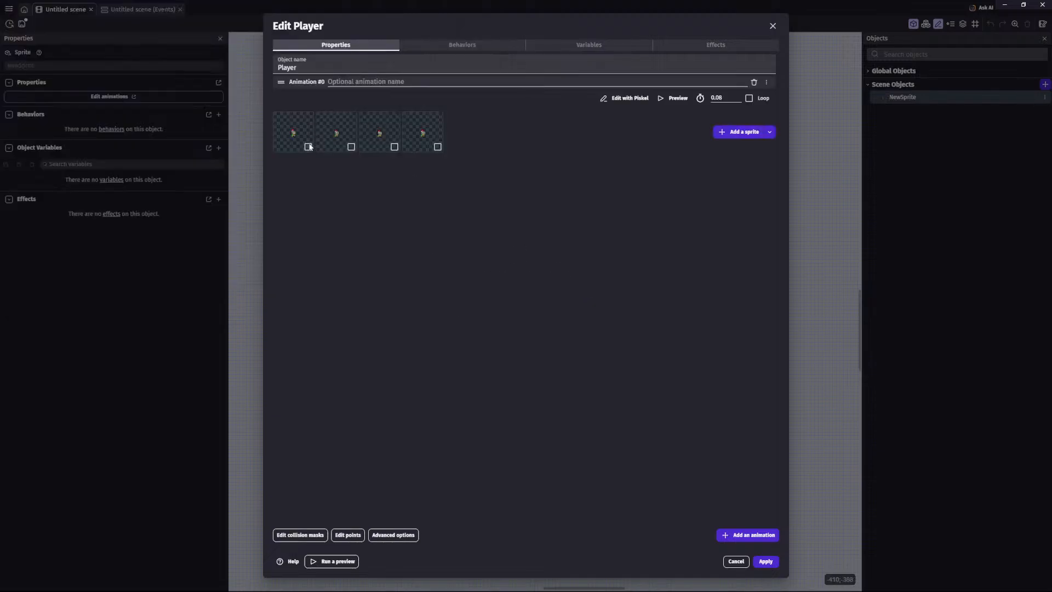
Step: Select all four knight frames, name the Player's first animation Idle and turn on its looping
left_click(308, 147)
left_click(351, 147)
left_click(395, 147)
left_click(437, 147)
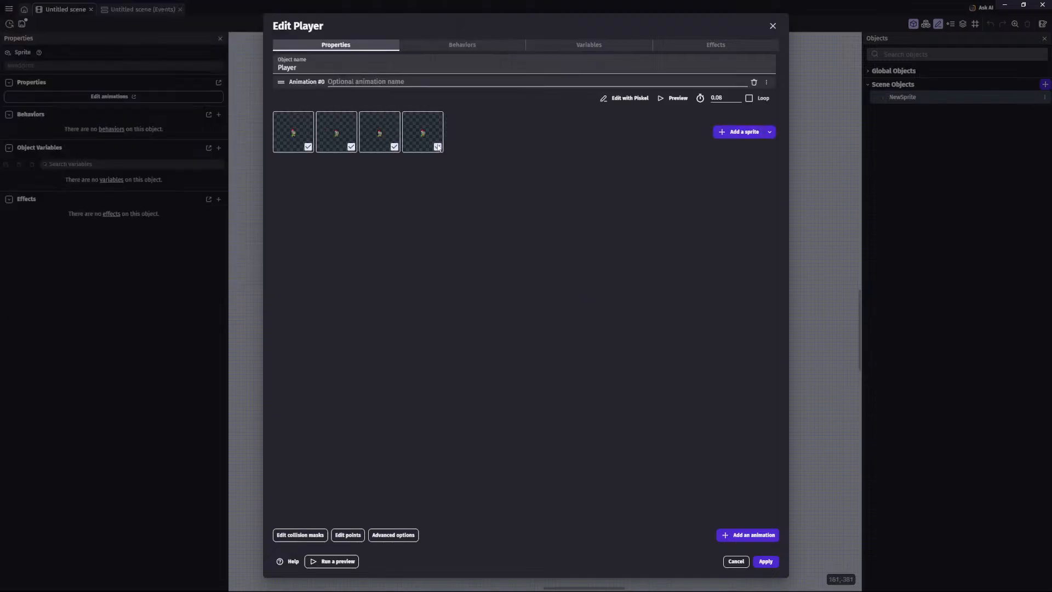
left_click(373, 81)
type("Idle")
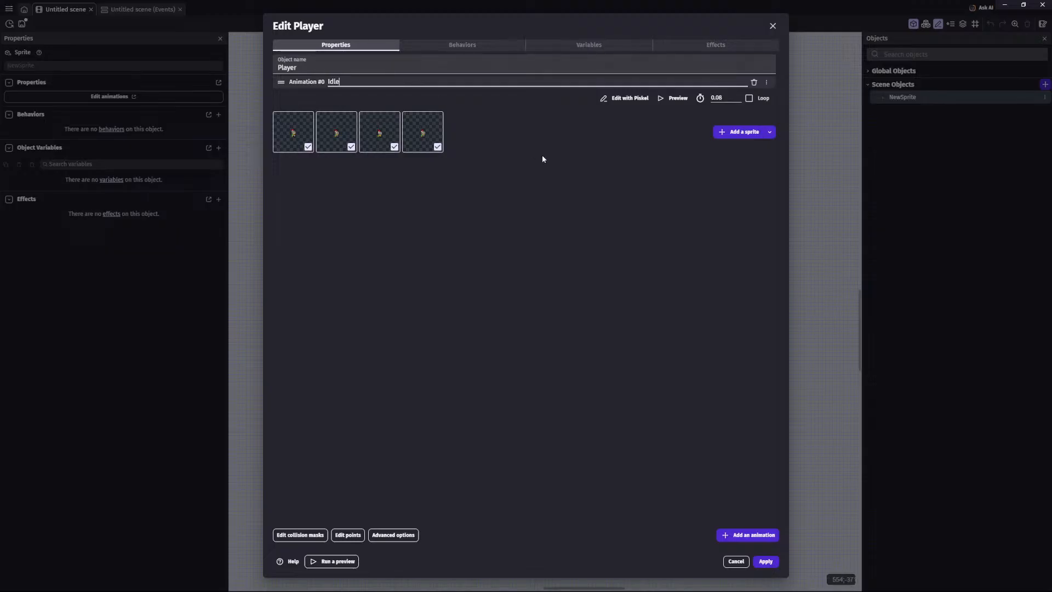
left_click(749, 98)
Step: Preview the Idle animation, set its time between frames to 0.15 seconds and apply the Player's changes
left_click(718, 97)
double_click(716, 98)
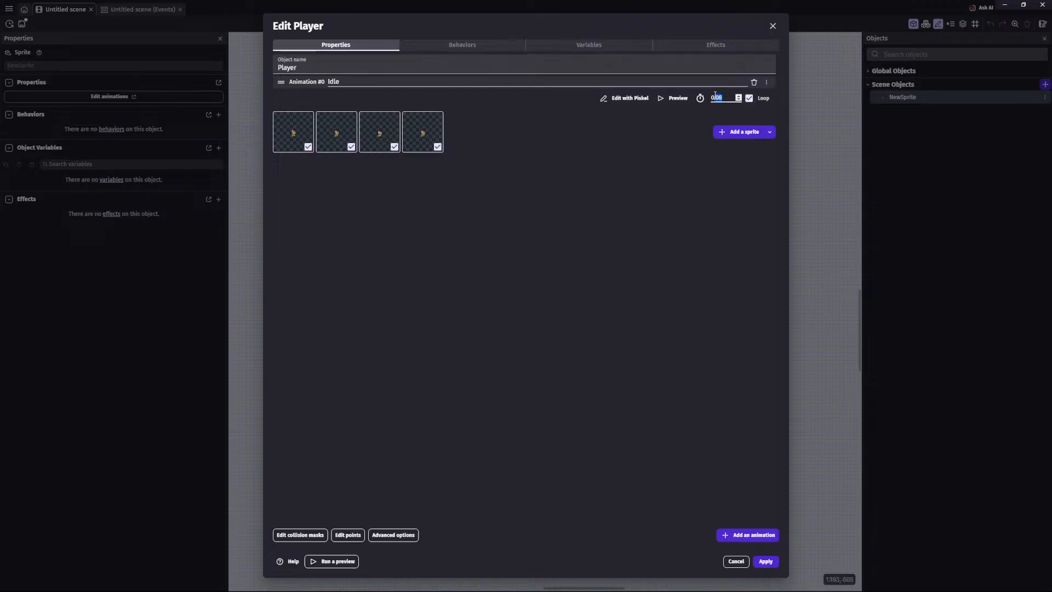
left_click(657, 108)
left_click(674, 99)
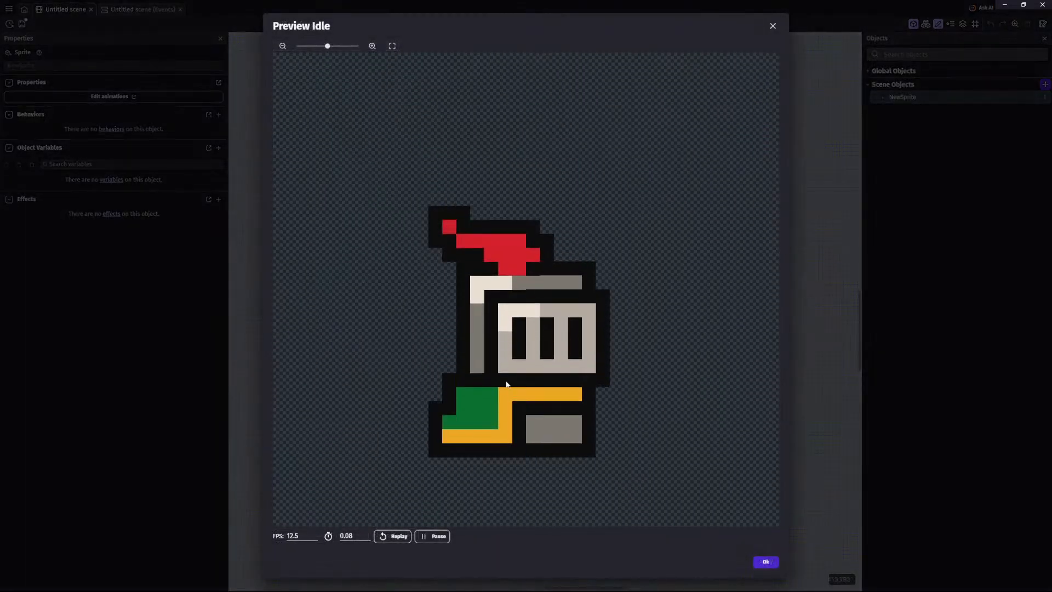
left_click_drag(355, 536, 346, 535)
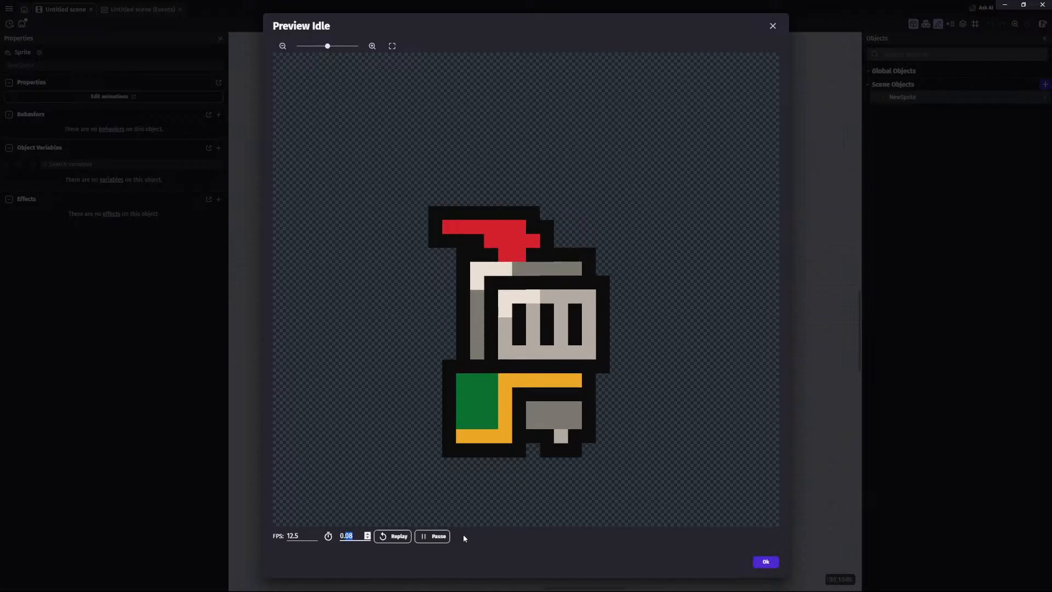
type("16")
left_click(536, 541)
left_click(368, 539)
left_click(765, 561)
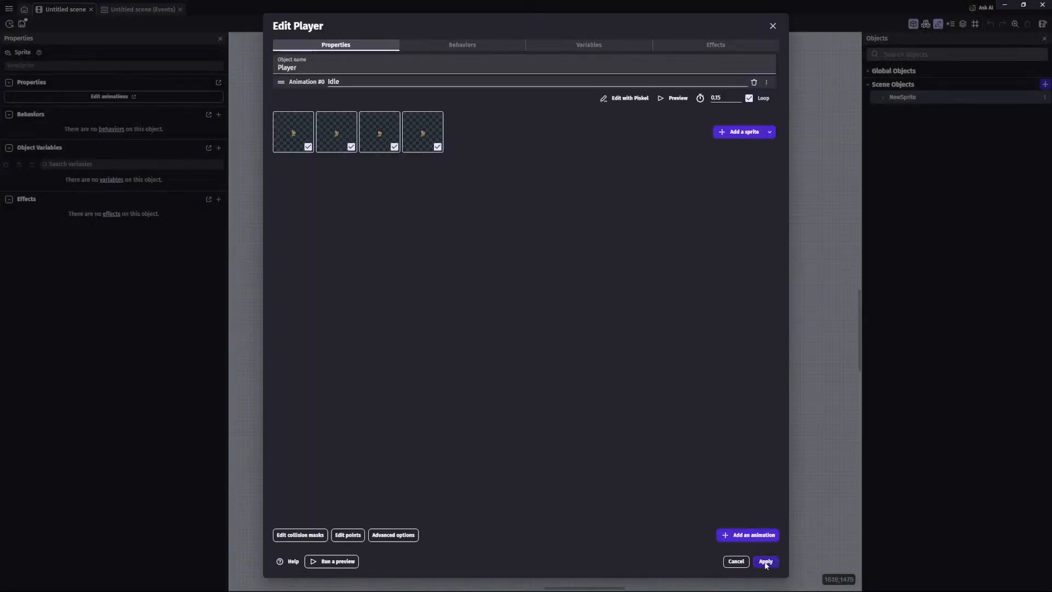
left_click(765, 562)
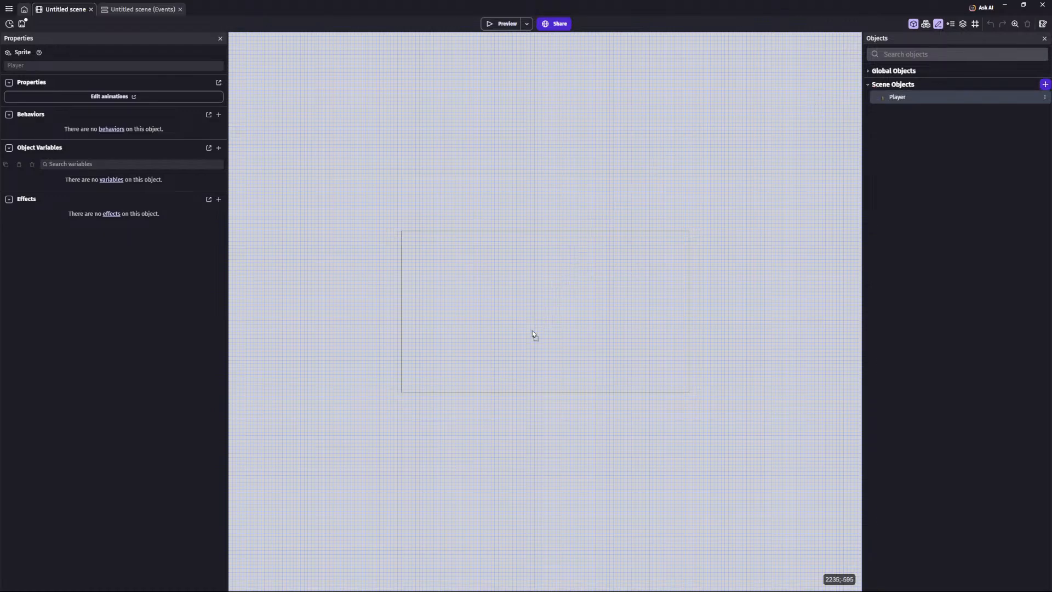
Step: Place a Player instance near the centre of the scene's game area and check it in a game preview
left_click_drag(537, 310, 541, 313)
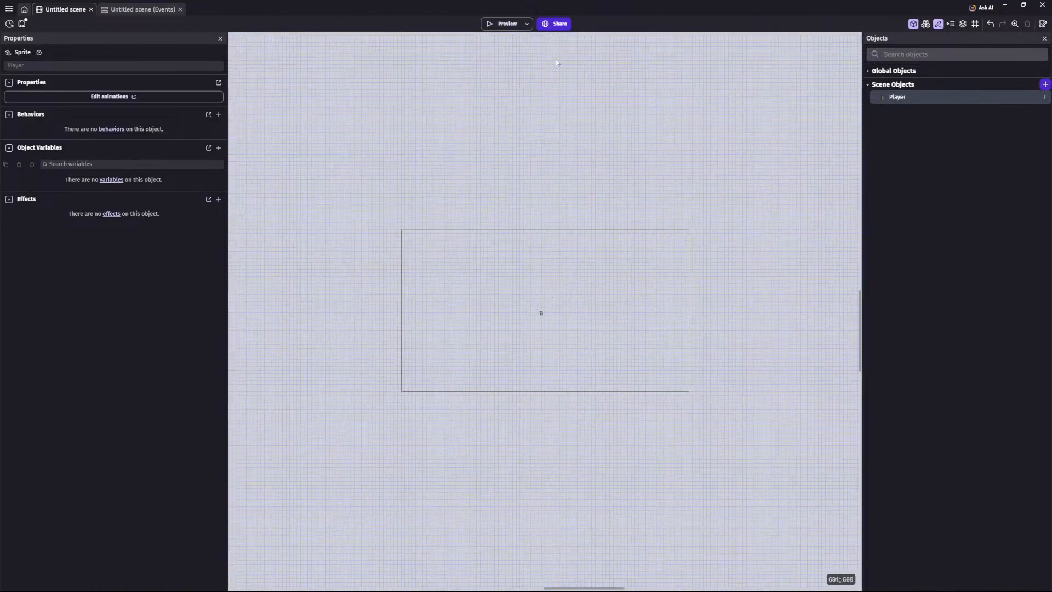
left_click(490, 24)
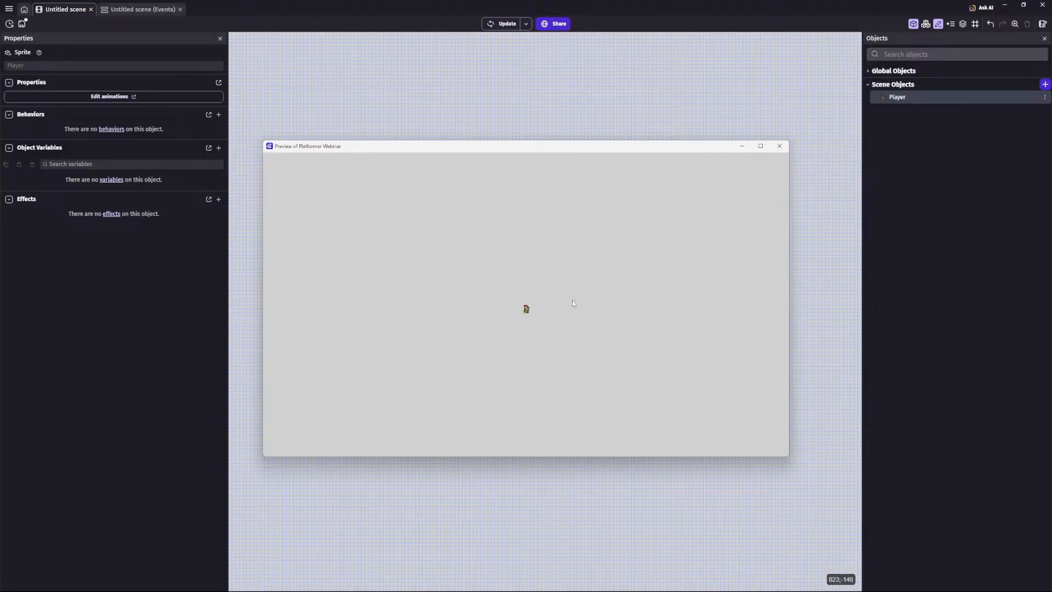
left_click(780, 146)
left_click(594, 296)
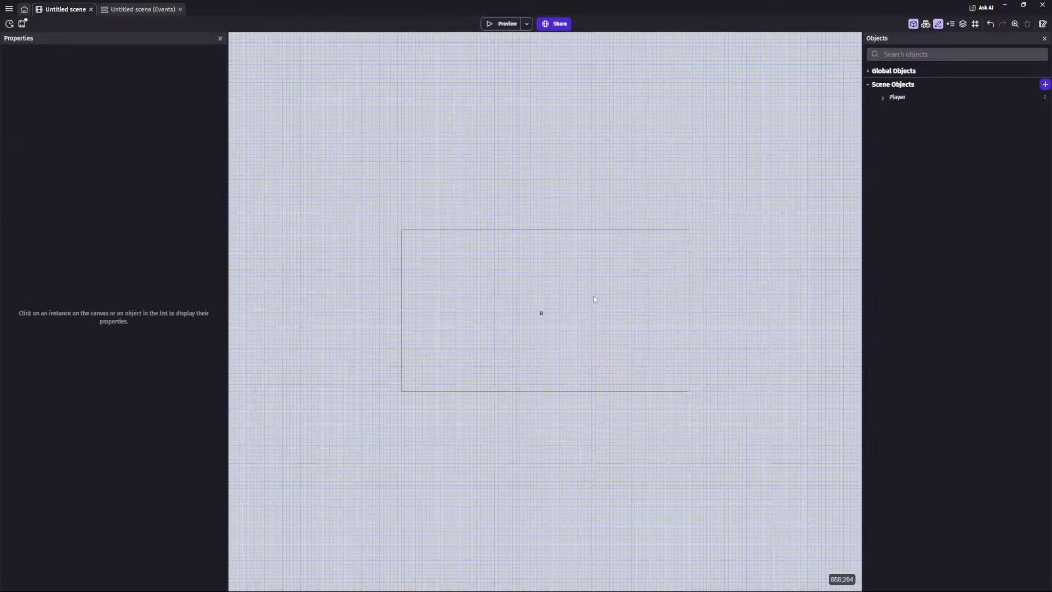
Step: Review the Player's object settings without changes and run the game preview again to examine the idle animation
left_click(895, 98)
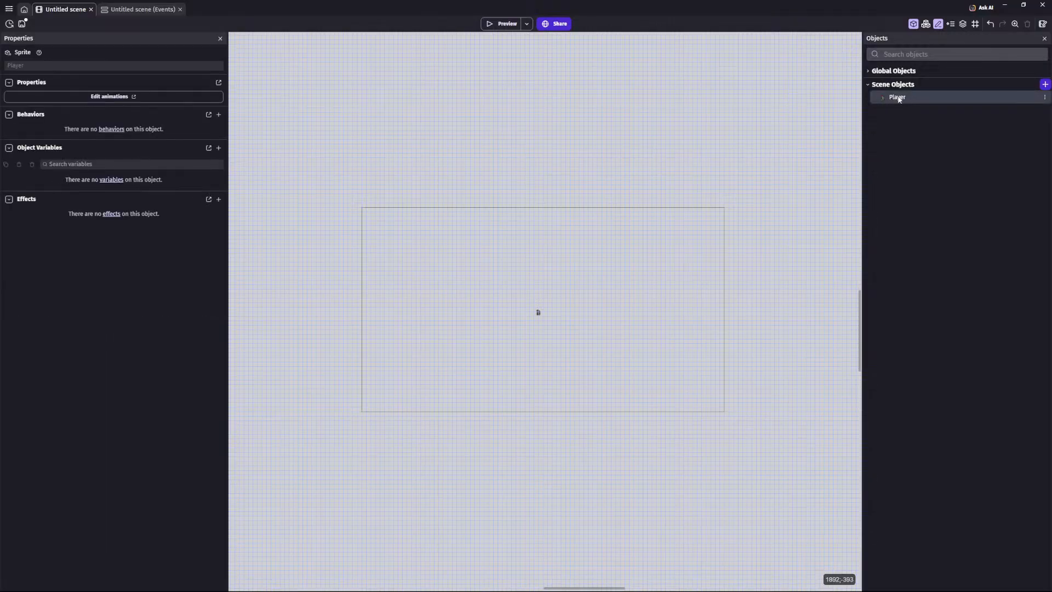
double_click(899, 98)
left_click(775, 27)
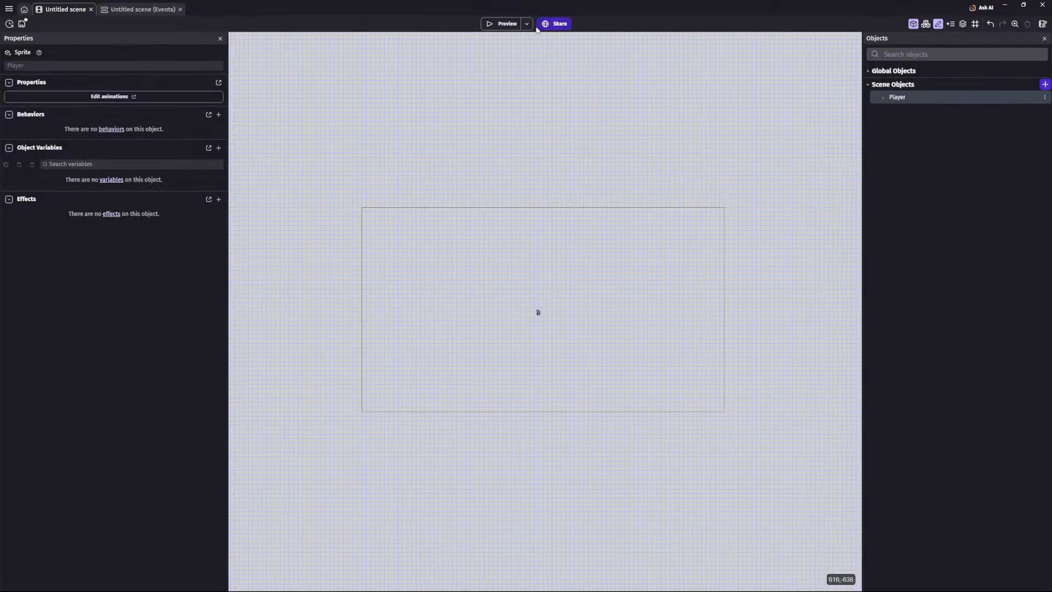
left_click(501, 24)
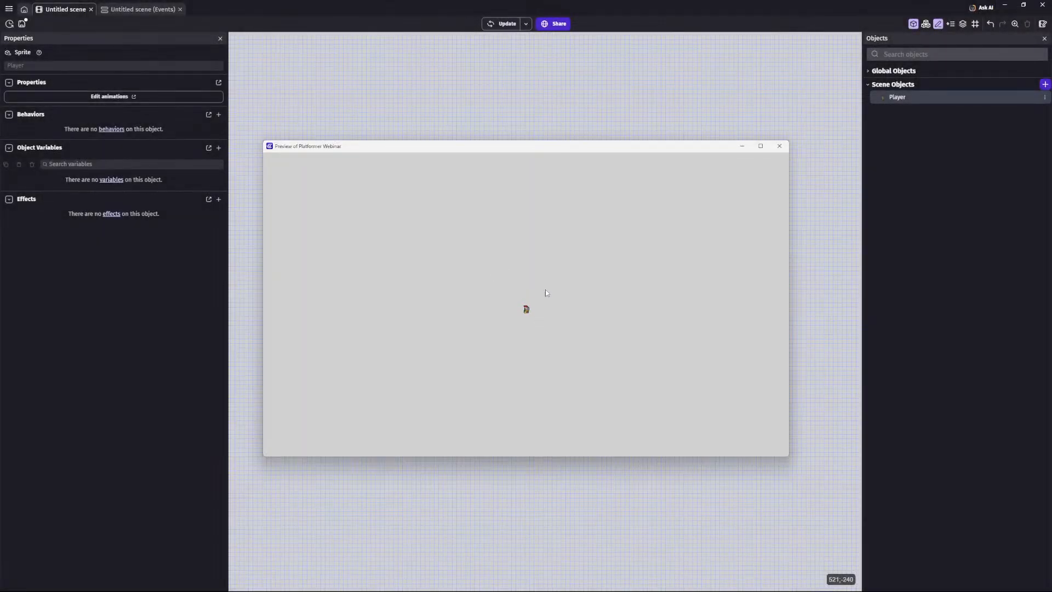
left_click(780, 146)
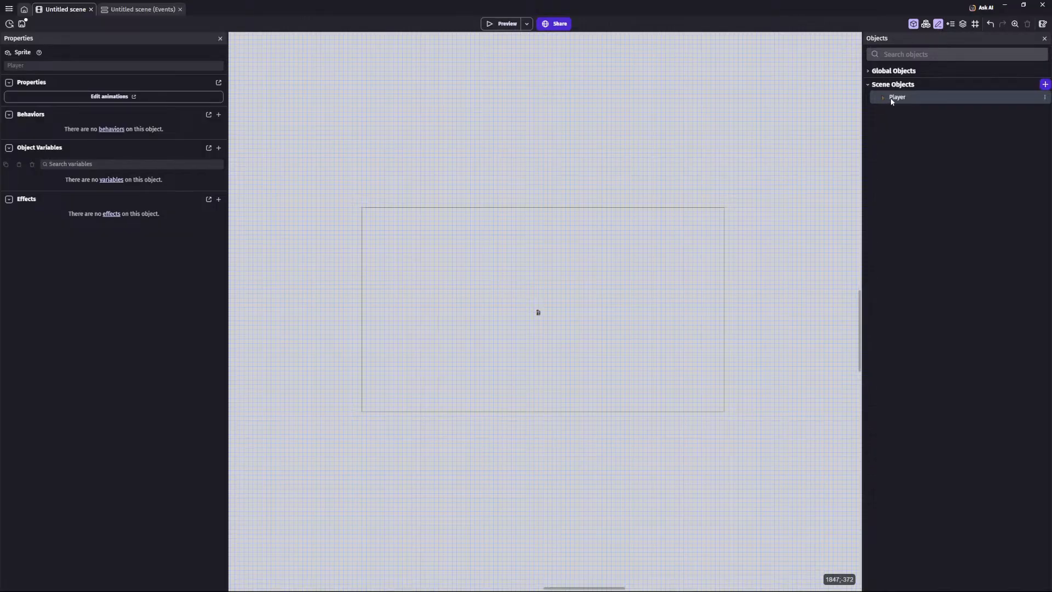
Step: Add the Platformer character behavior to the Player, keep its default settings and apply the changes
double_click(897, 97)
left_click(447, 42)
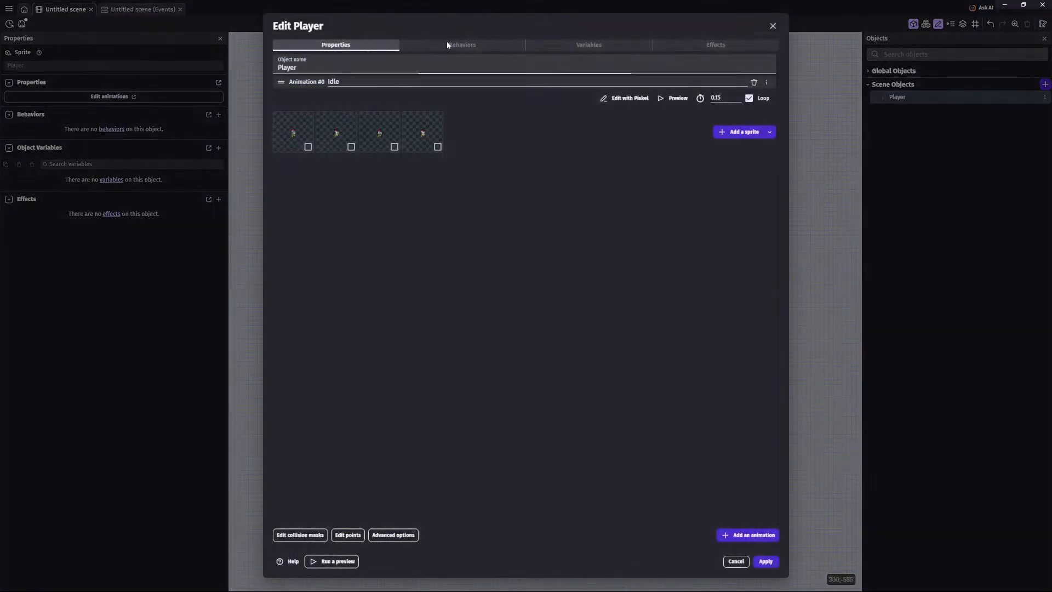
left_click(517, 309)
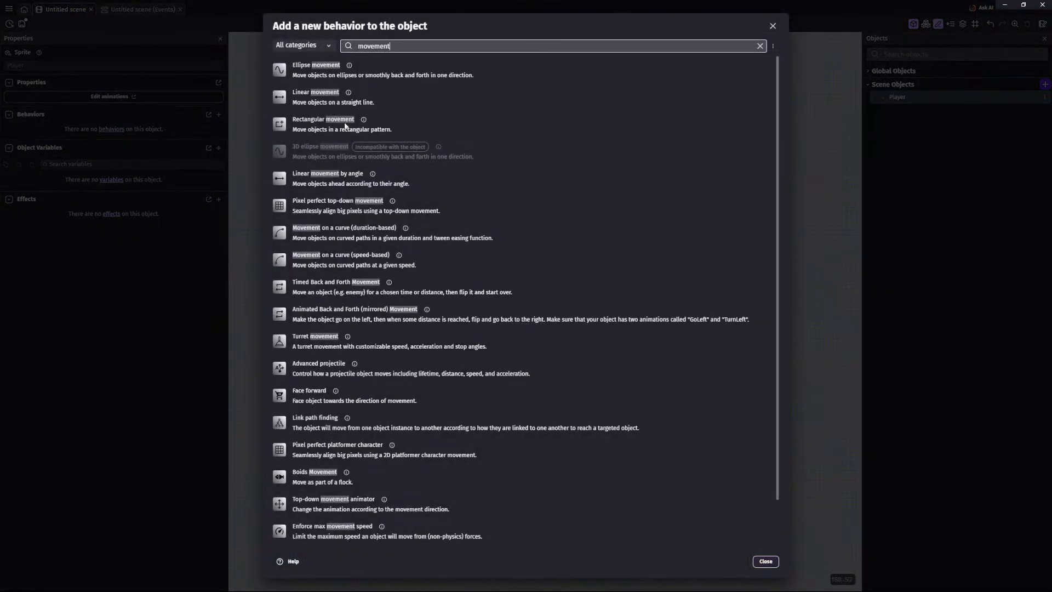
double_click(430, 48)
key("BackSpace")
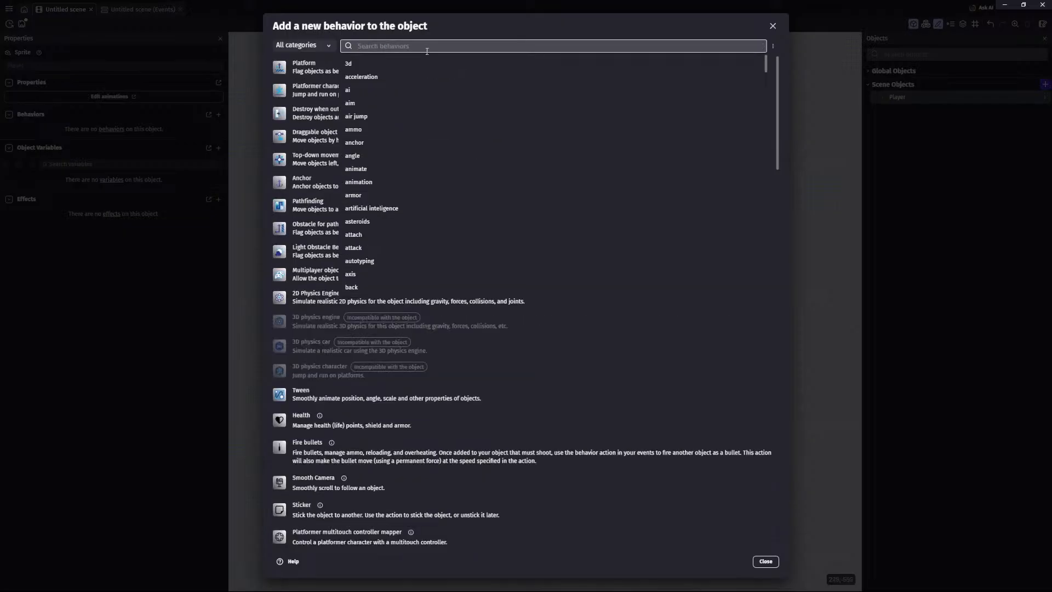
left_click(464, 29)
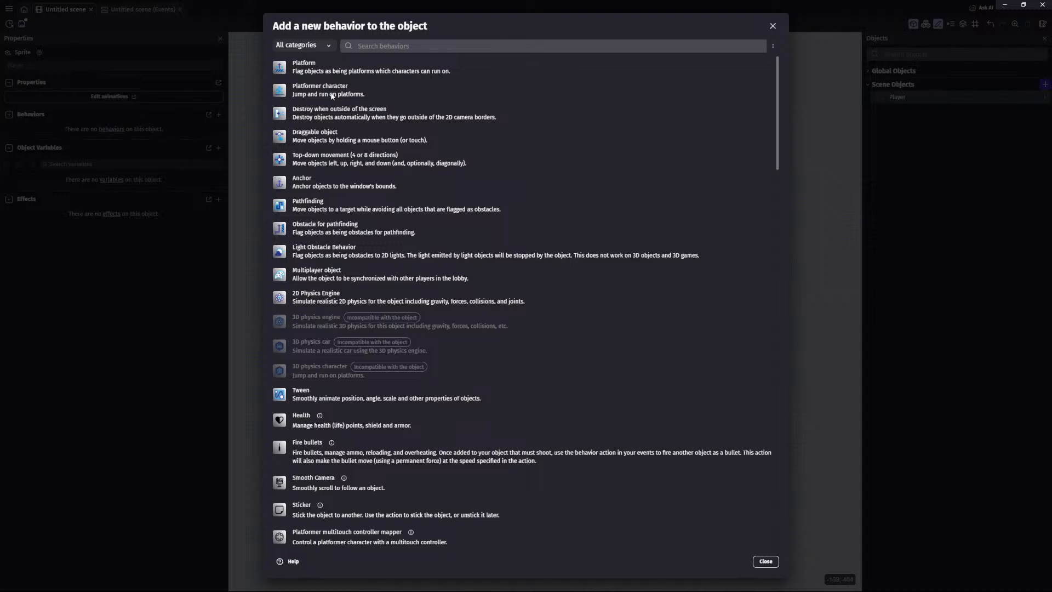
left_click(393, 48)
type("pla")
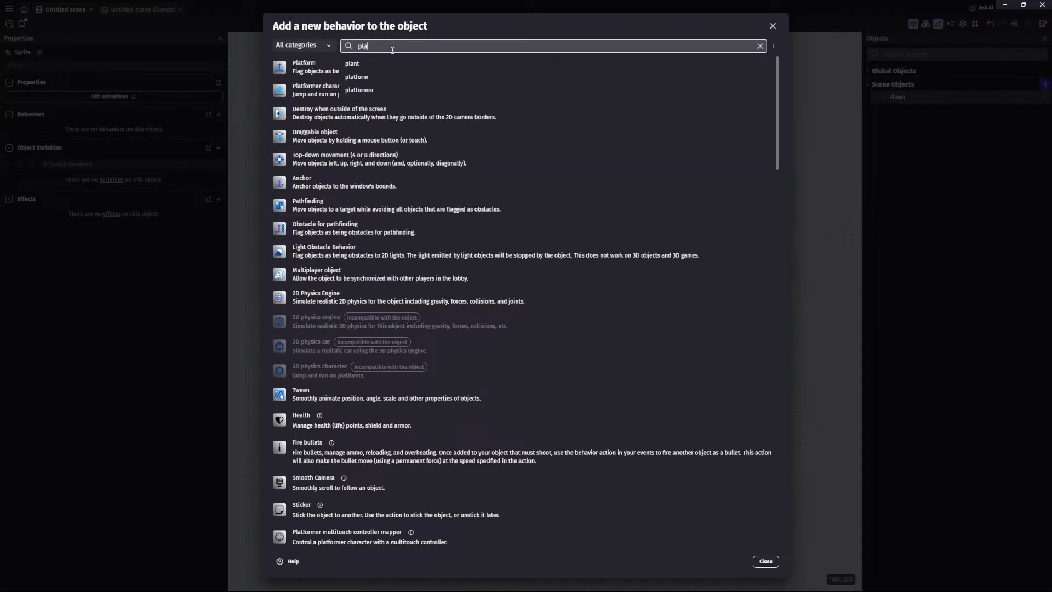
type("tform")
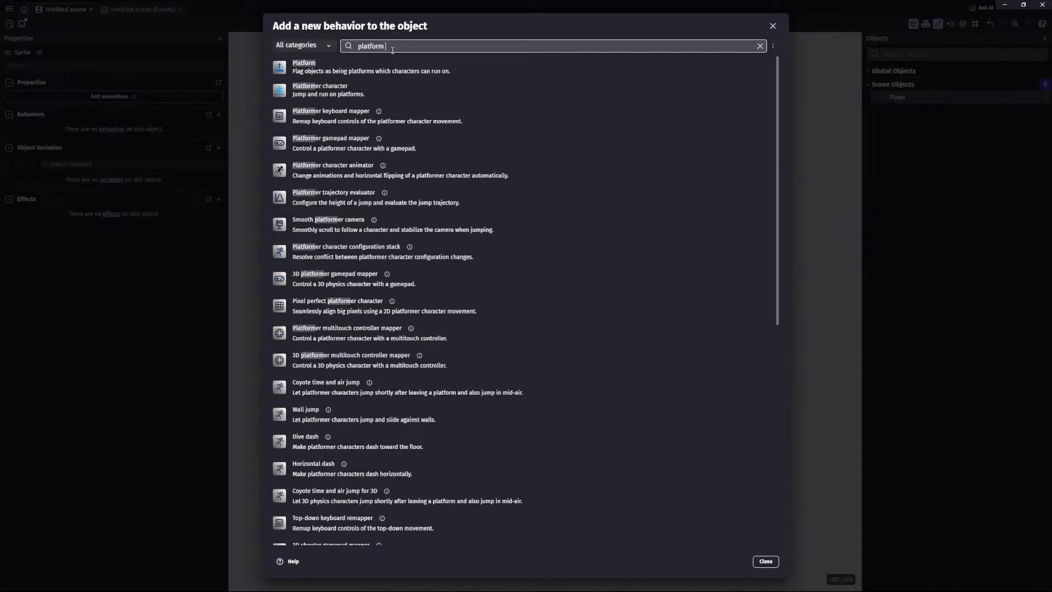
type(" character")
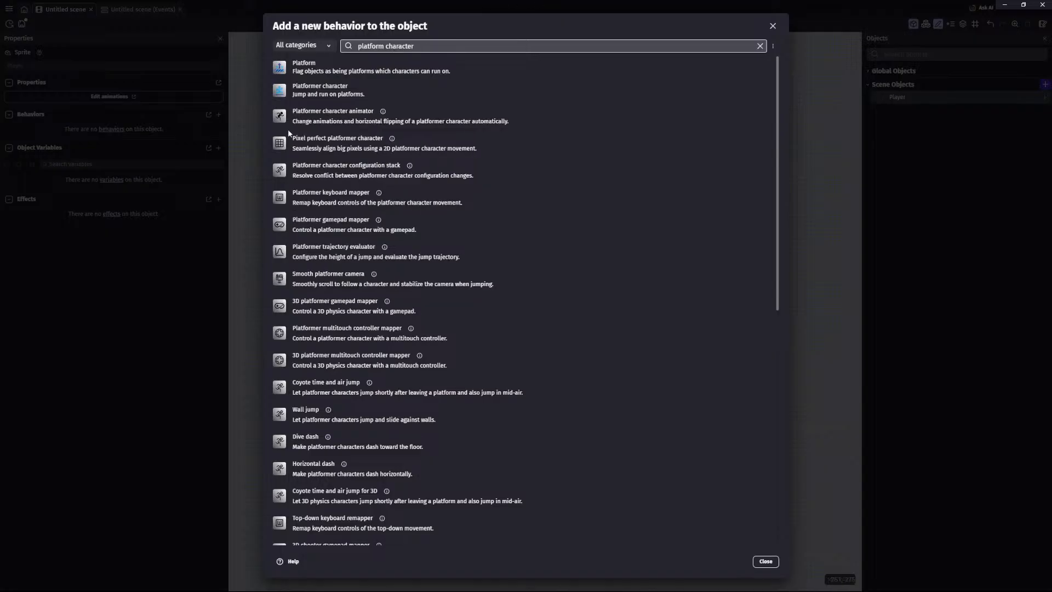
left_click(324, 89)
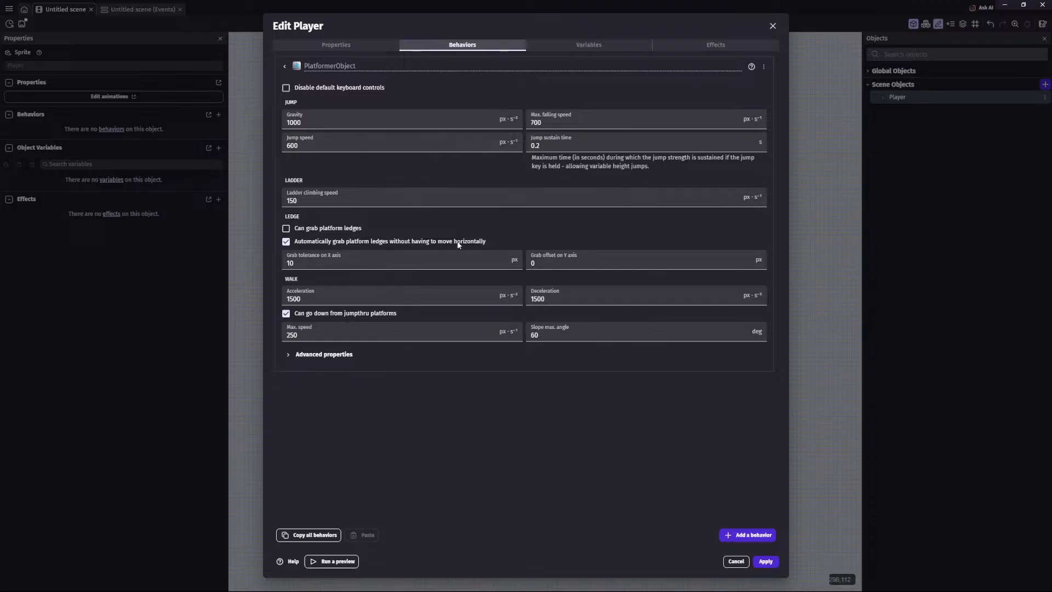
left_click(766, 561)
Step: Run the game preview several times to examine how the Player moves with the Platformer character behavior
left_click(538, 310)
left_click(501, 24)
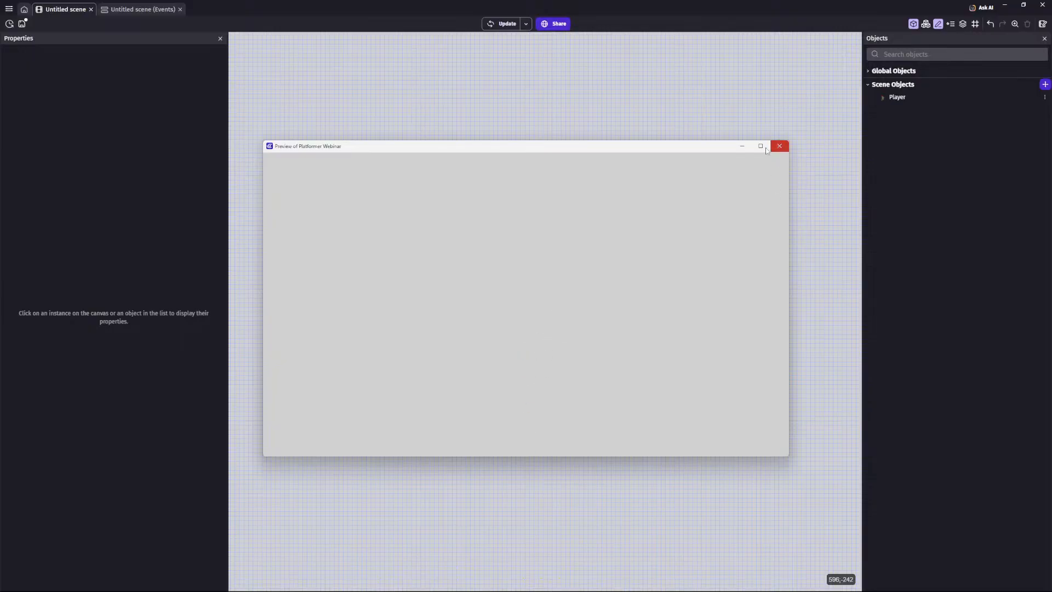
left_click(779, 146)
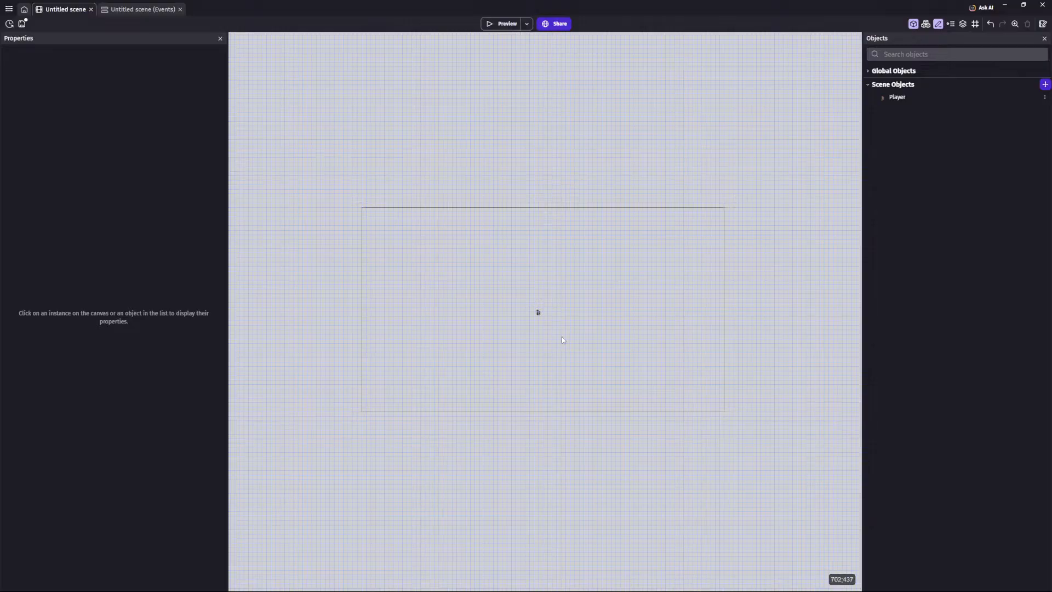
scroll(530, 301, "down", 2, "ctrl")
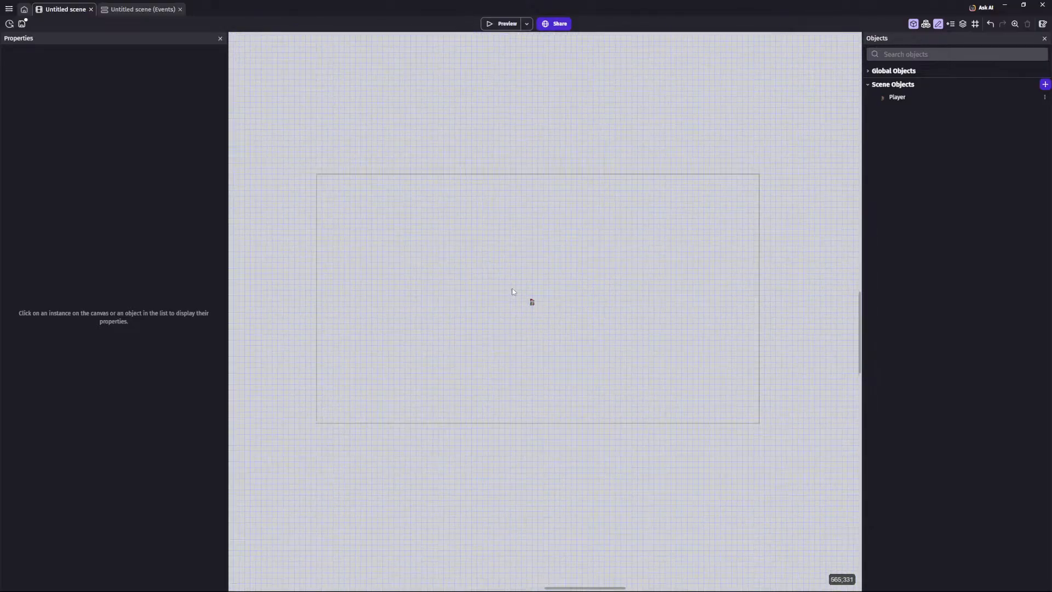
left_click(499, 25)
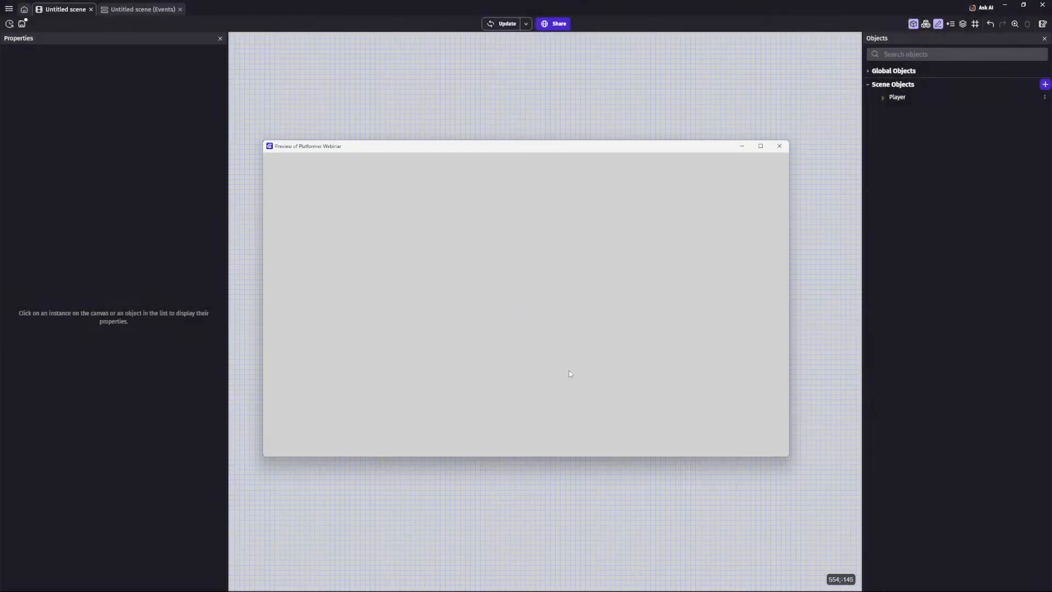
left_click(779, 145)
left_click(500, 24)
left_click(779, 146)
Step: Add a first event to the scene's events with the condition At the beginning of the scene
left_click(140, 11)
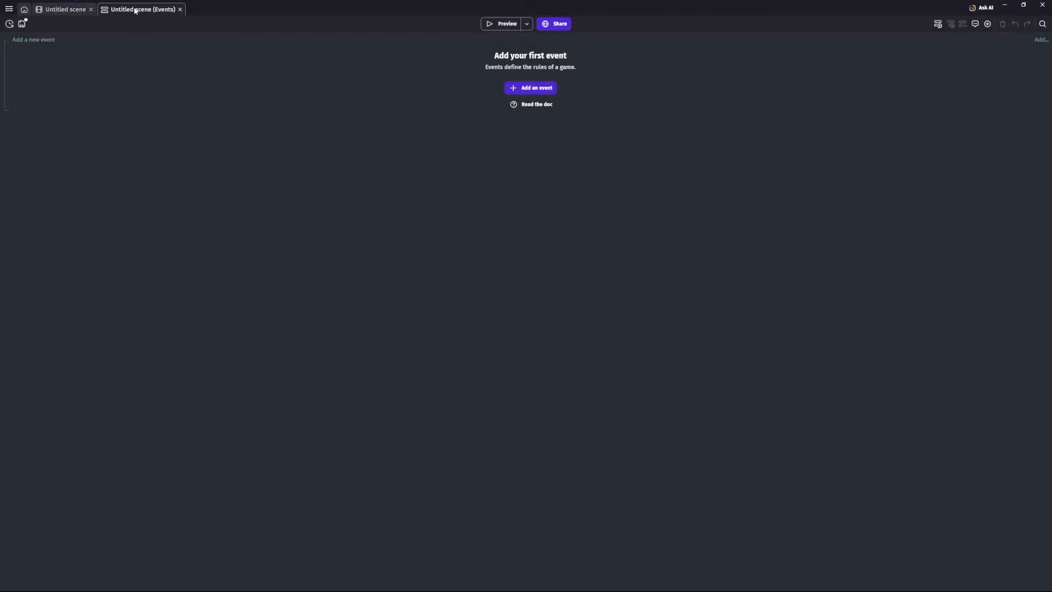
left_click(540, 89)
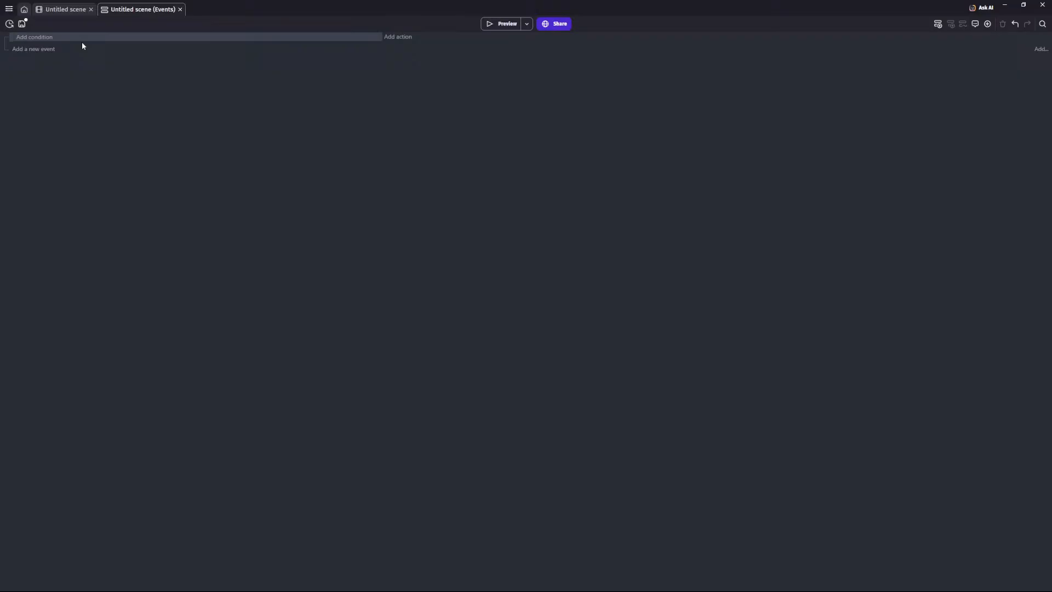
left_click(40, 39)
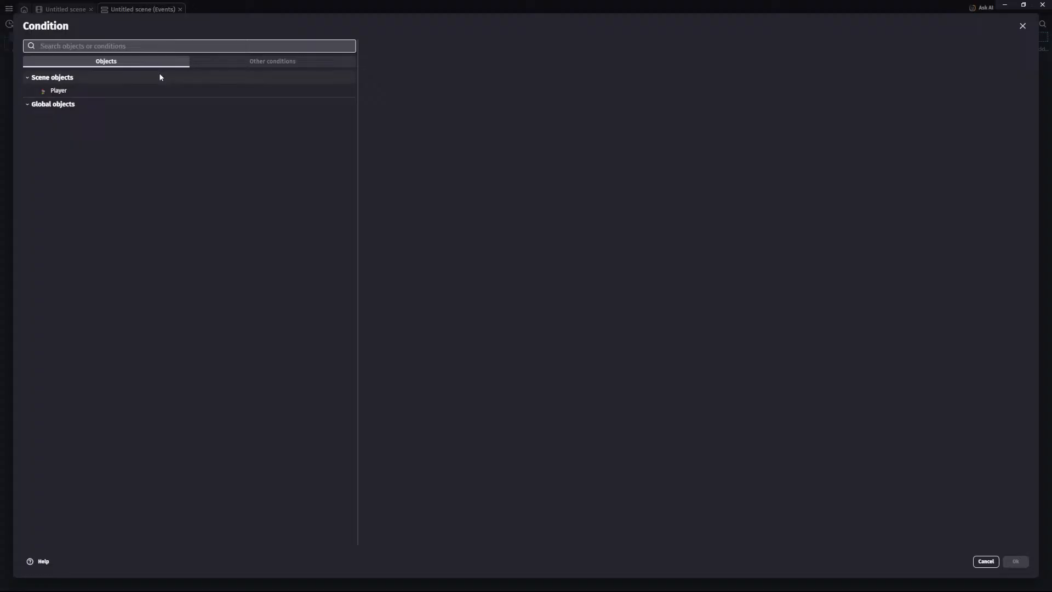
type("at the begi")
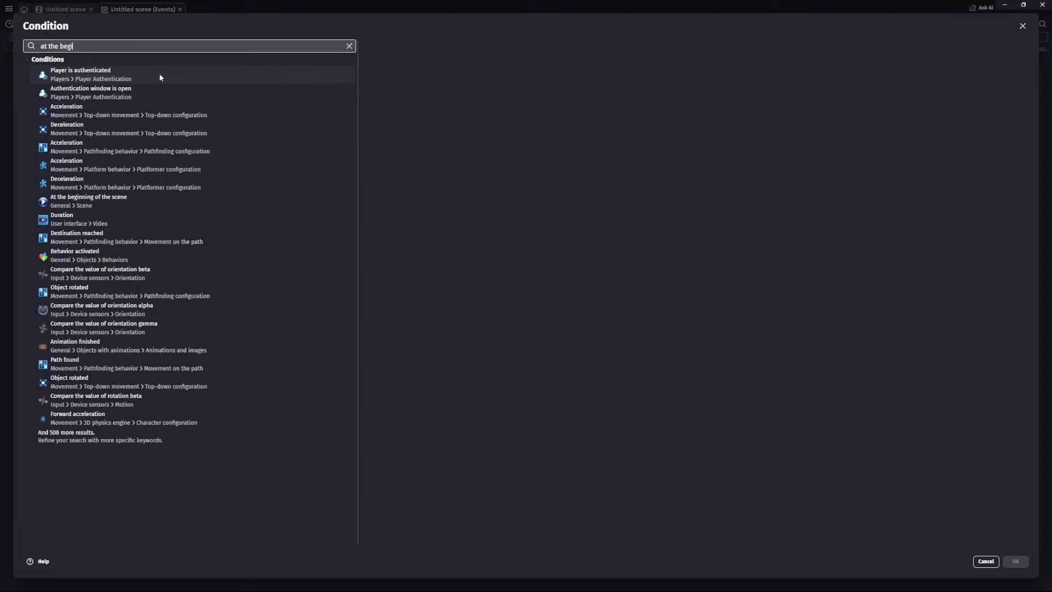
type("nning")
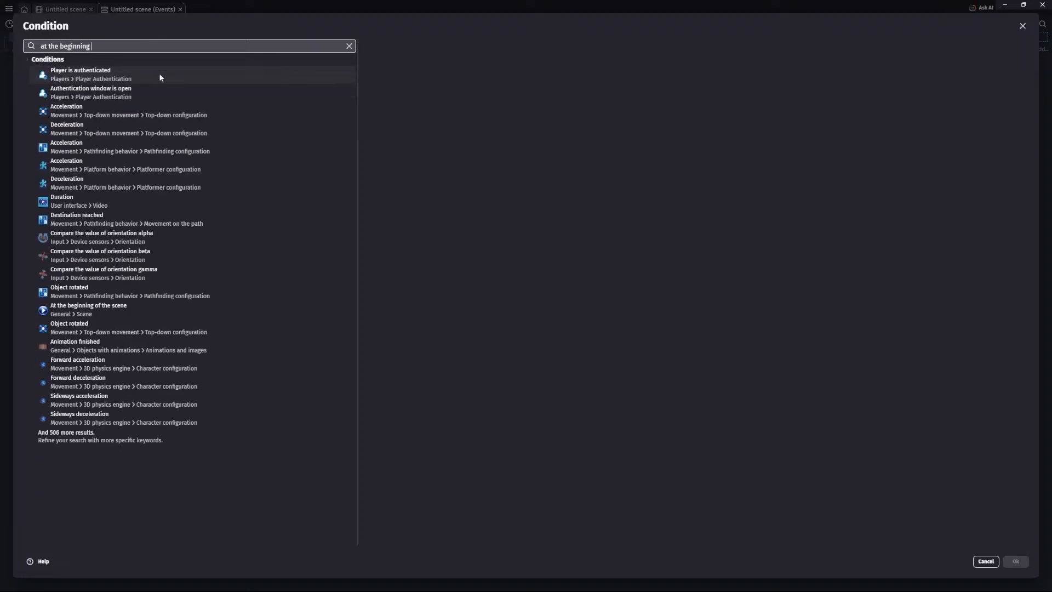
type(" of the")
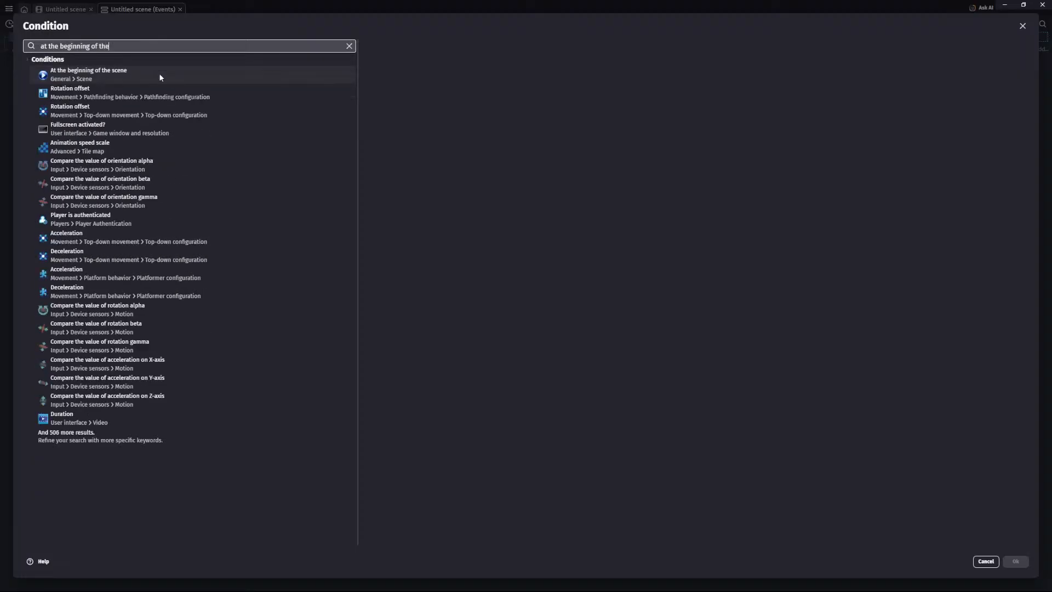
type(" scene")
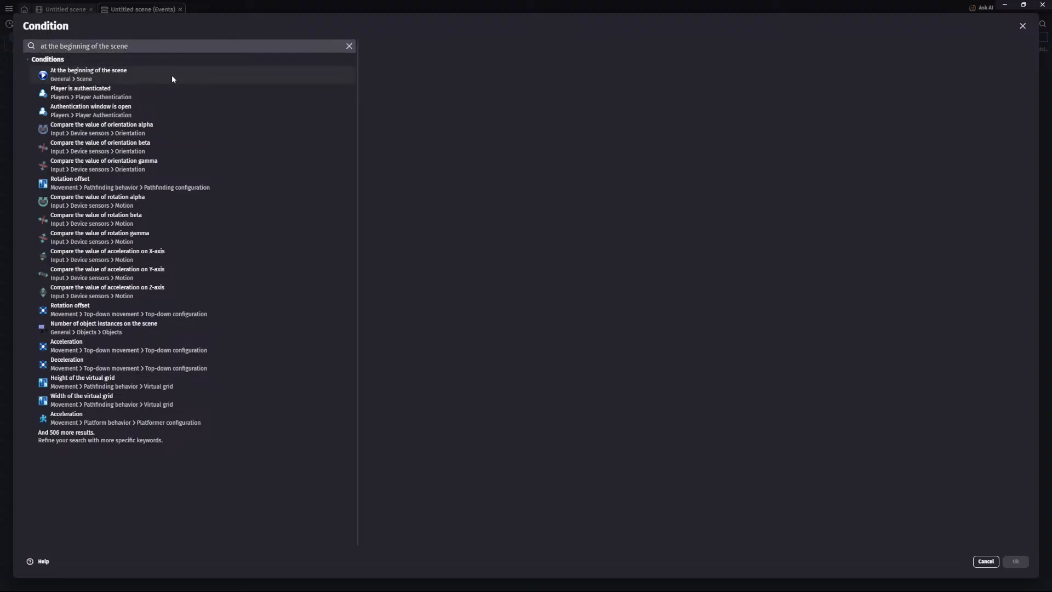
left_click(172, 77)
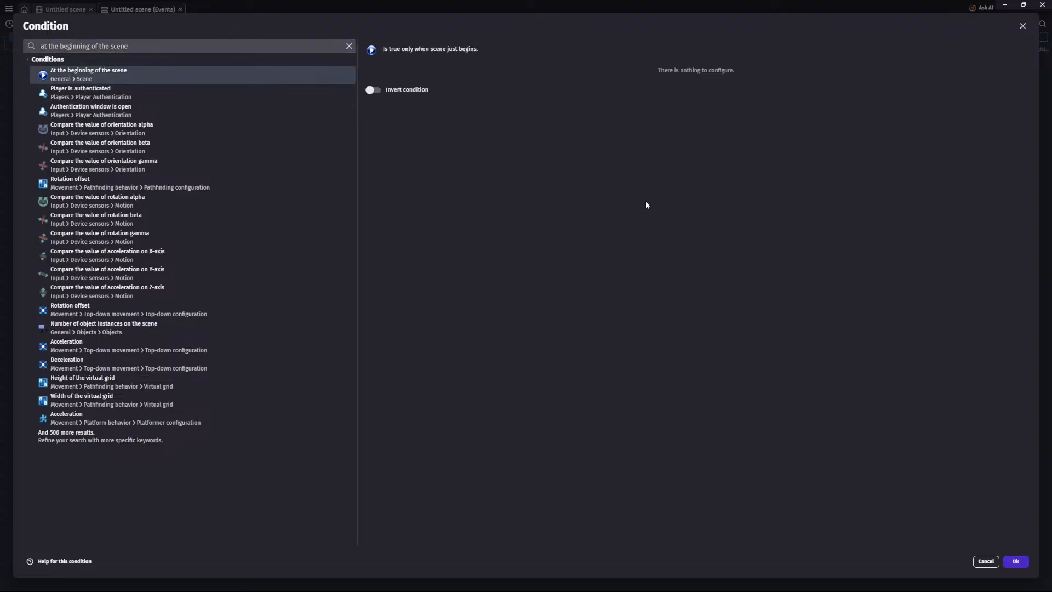
left_click(1014, 563)
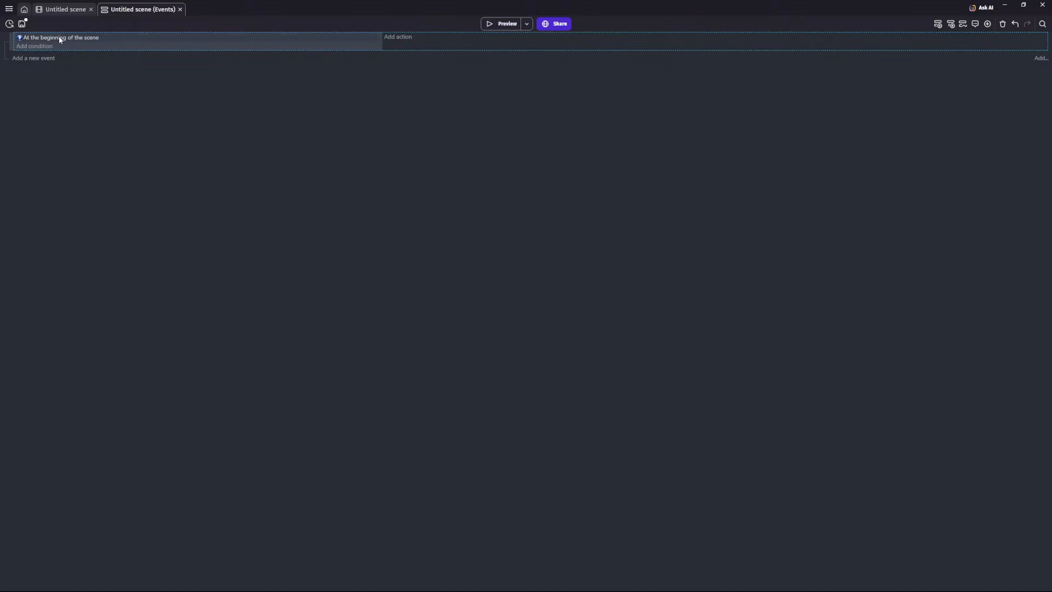
Step: Run the game preview from the scene editor to examine the Player's size on screen, and return to the scene events
left_click(65, 9)
left_click(502, 24)
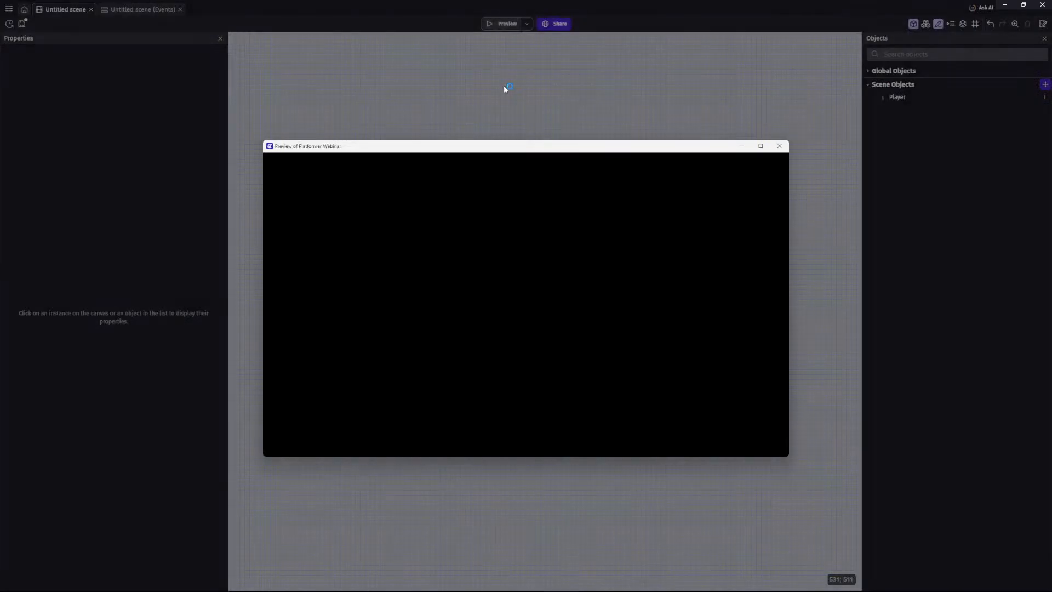
left_click(779, 146)
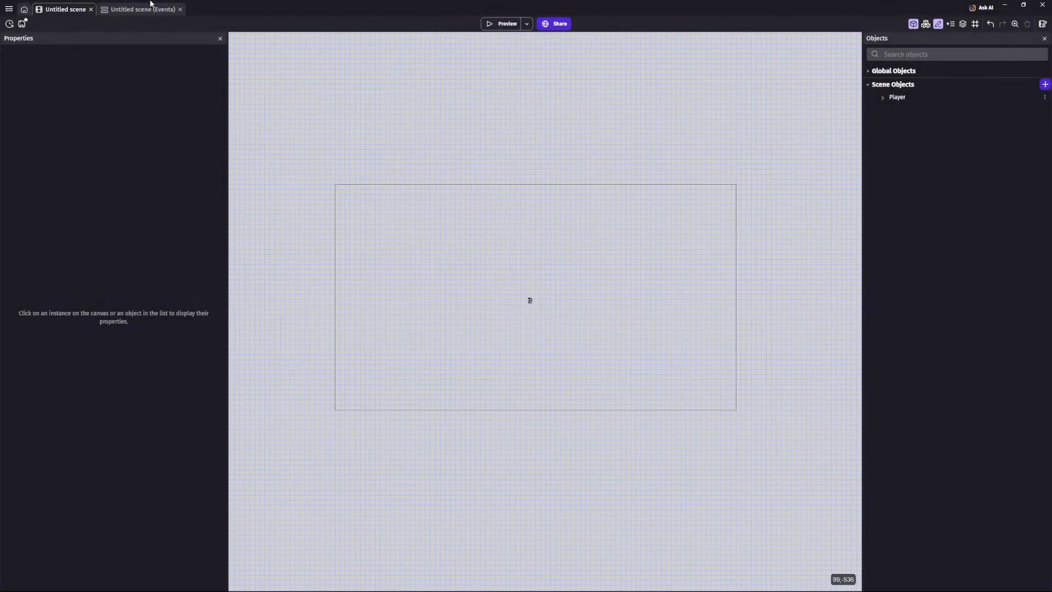
left_click(138, 8)
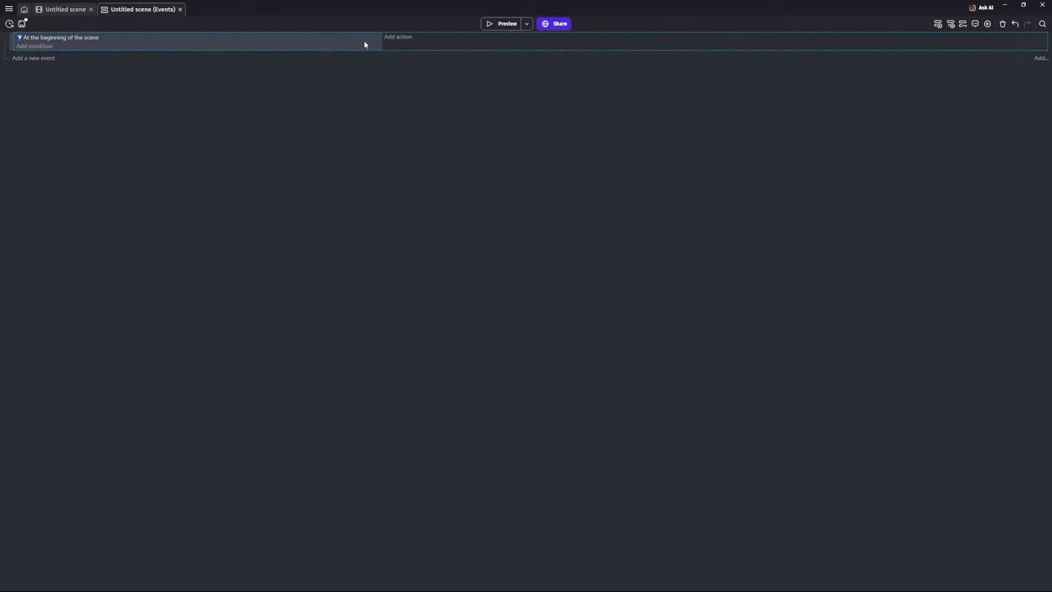
Step: Add a Camera zoom action to the scene-start event, setting the zoom to 4 on the Base layer
left_click(410, 39)
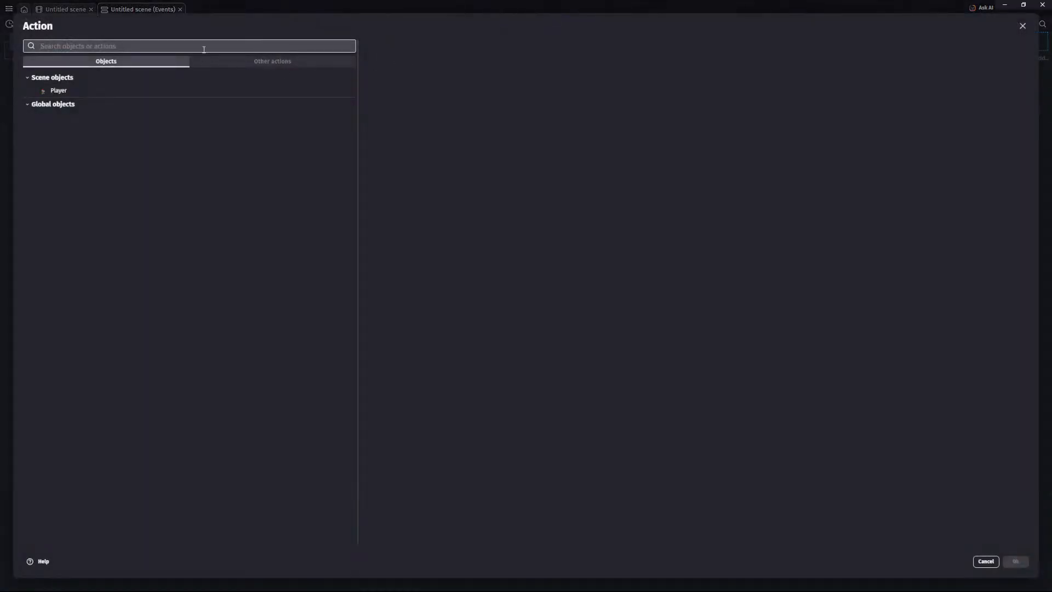
type("change")
key("BackSpace")
key("BackSpace")
type("camera")
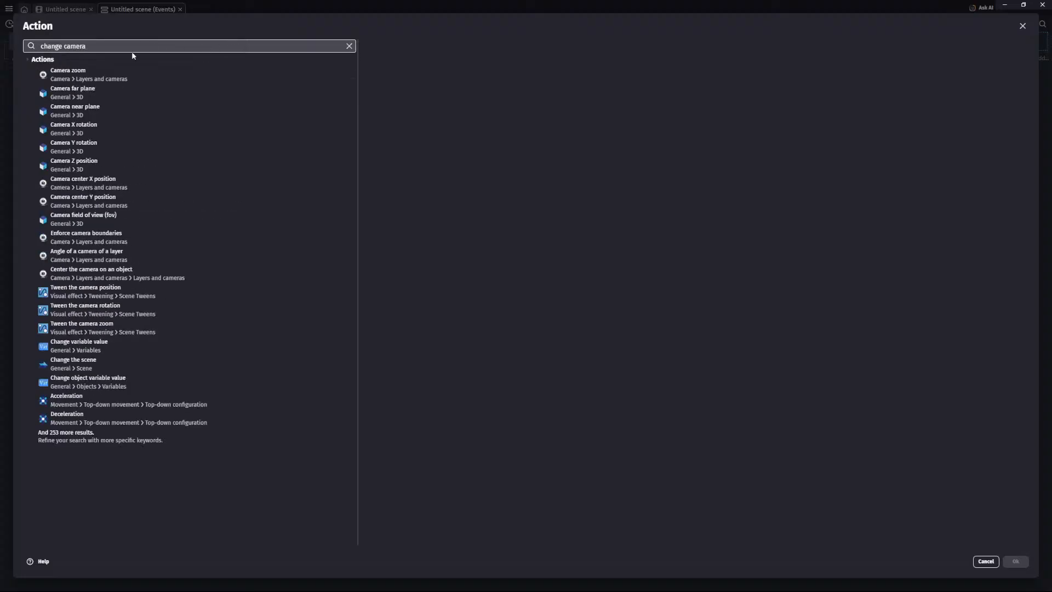
left_click(69, 74)
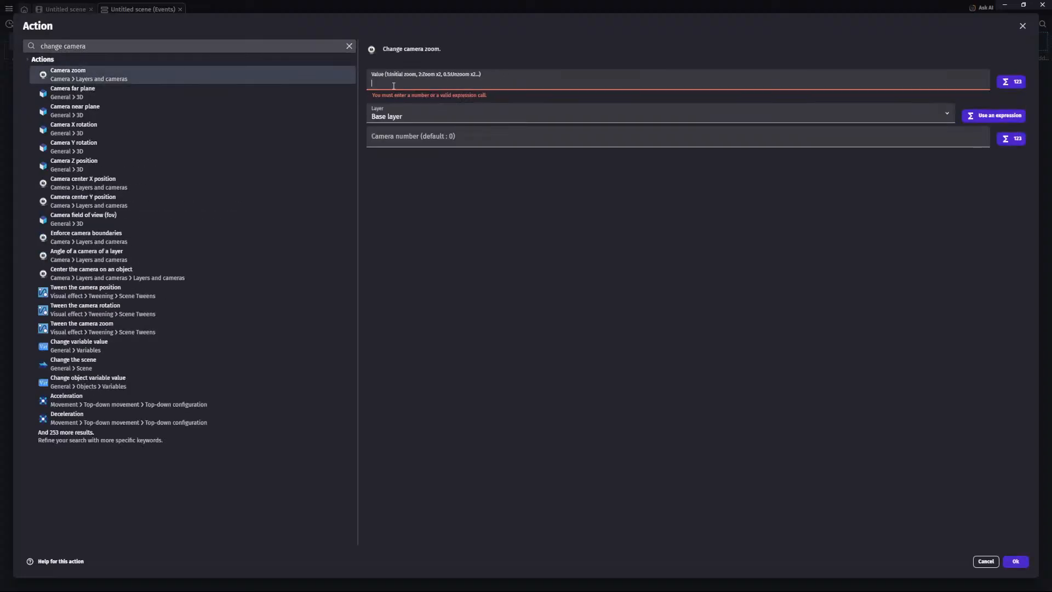
type("4")
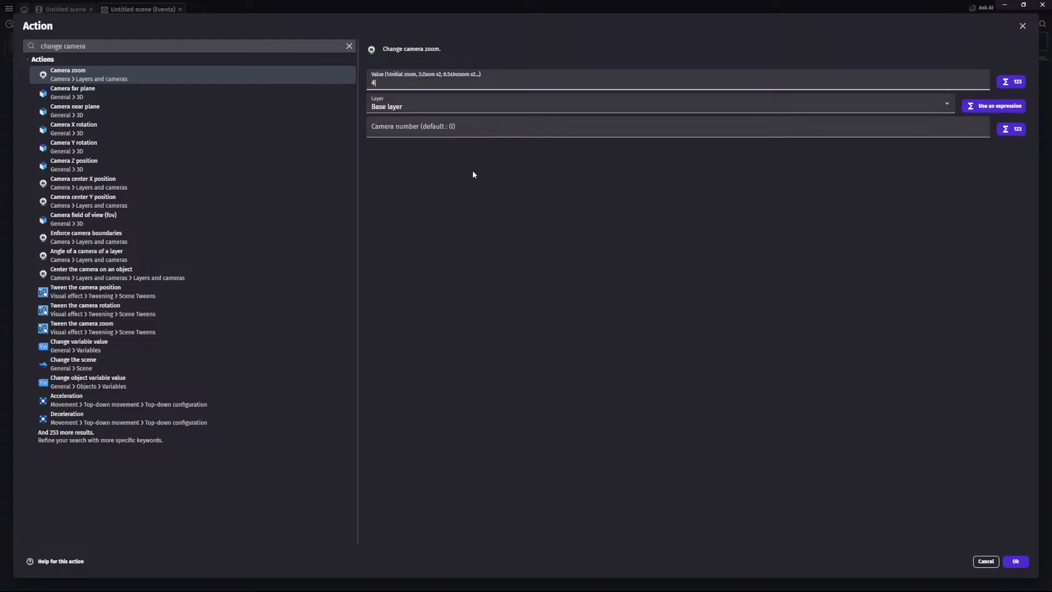
left_click(396, 103)
left_click(399, 116)
left_click(1019, 560)
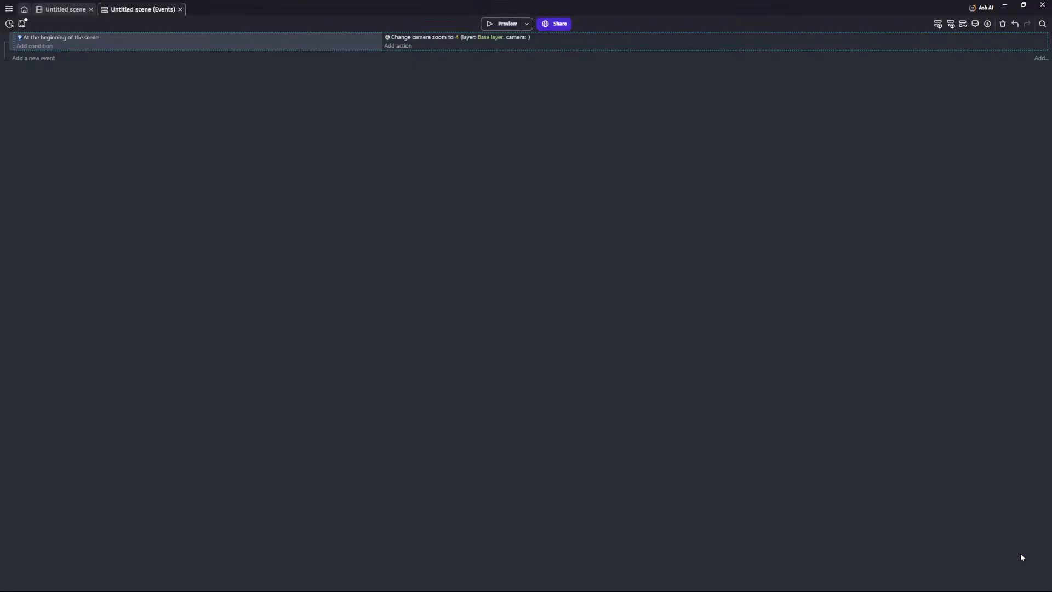
Step: Run the game preview twice to examine how the camera zoom affects the Player's appearance
left_click(501, 24)
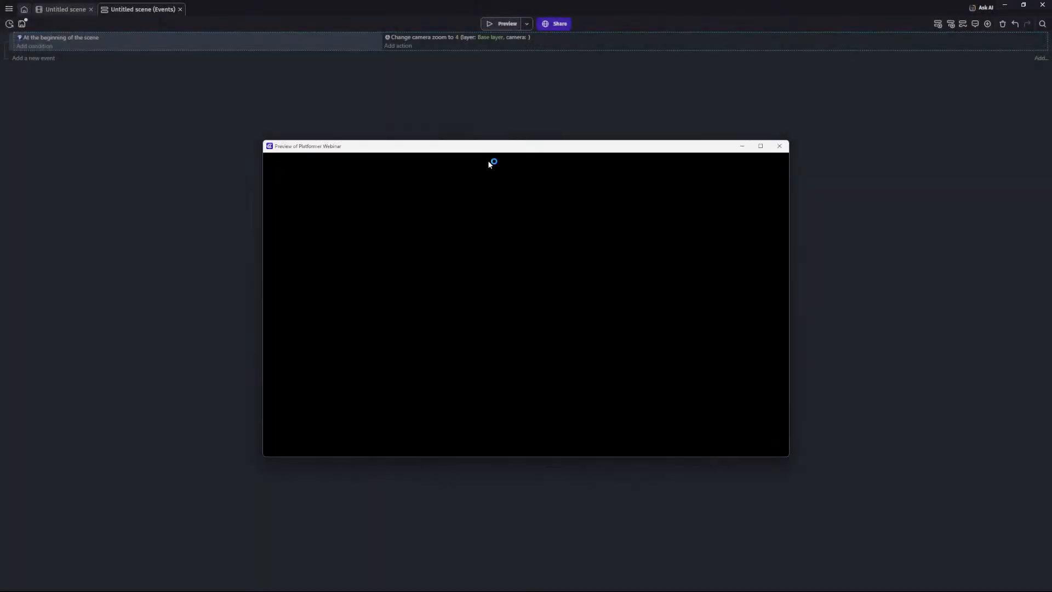
left_click(779, 147)
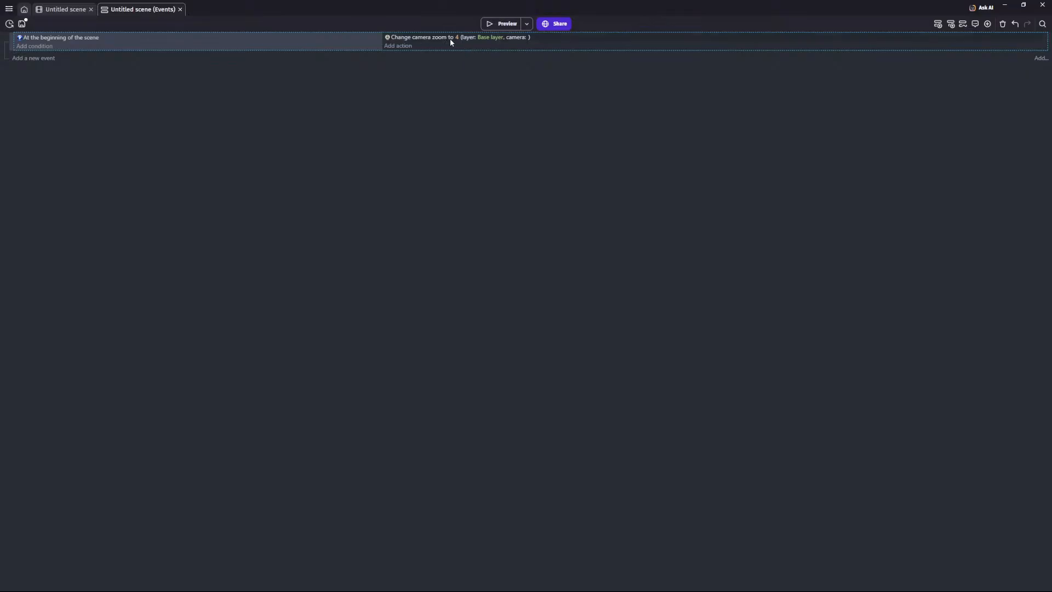
left_click(501, 25)
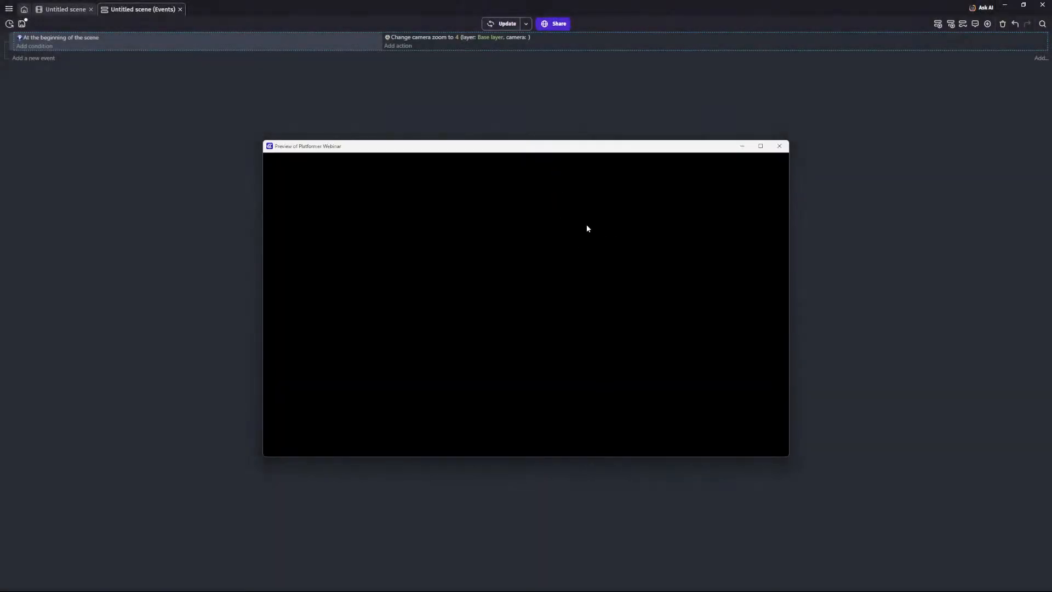
left_click(779, 146)
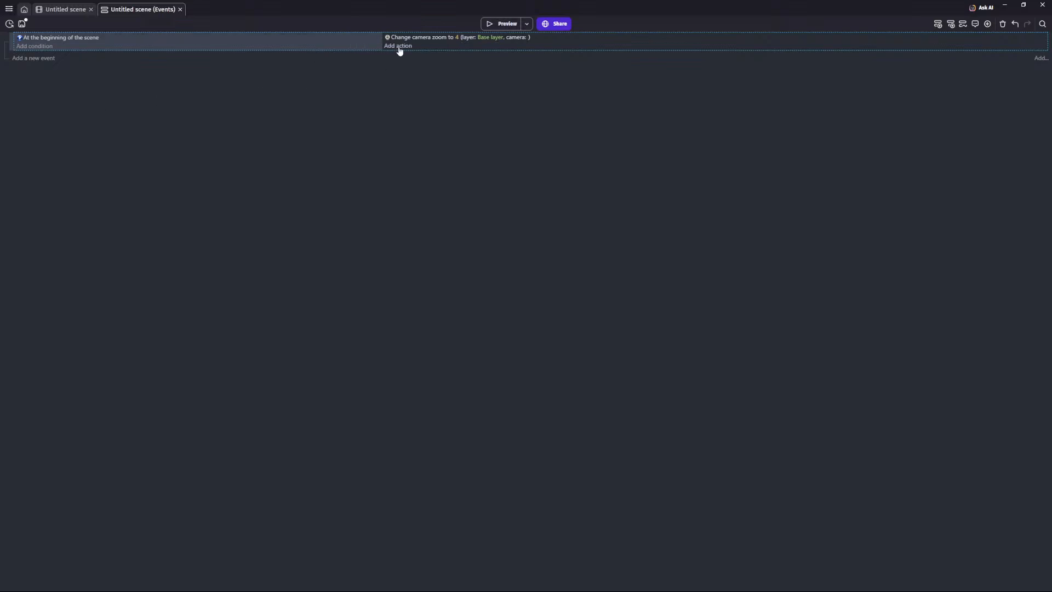
Step: Add an action to the scene-start event centering the camera on the Player on the Base layer, and preview the game
left_click(399, 45)
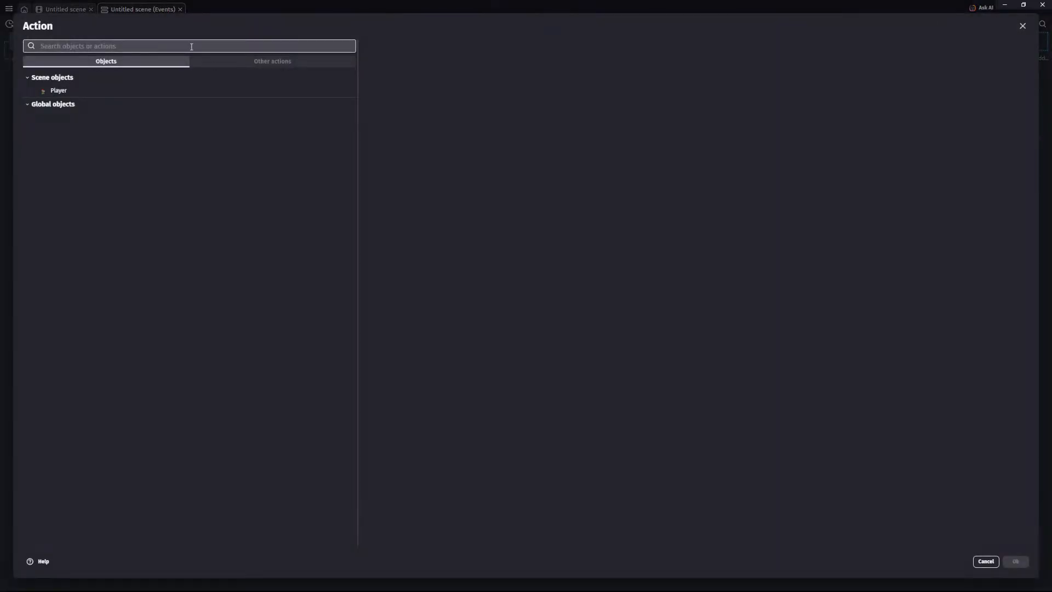
type("center camera")
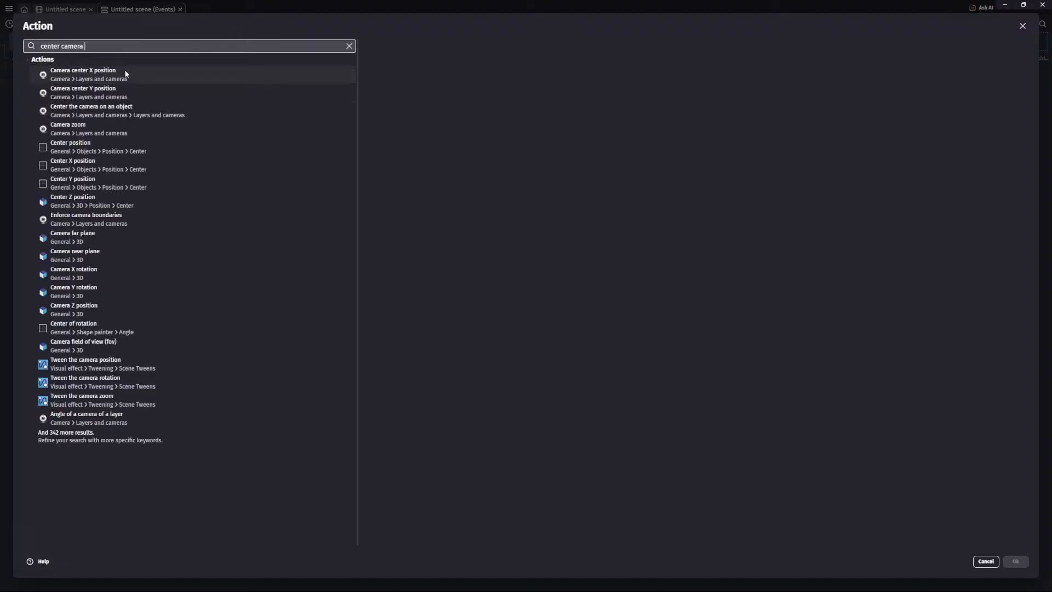
type(" on")
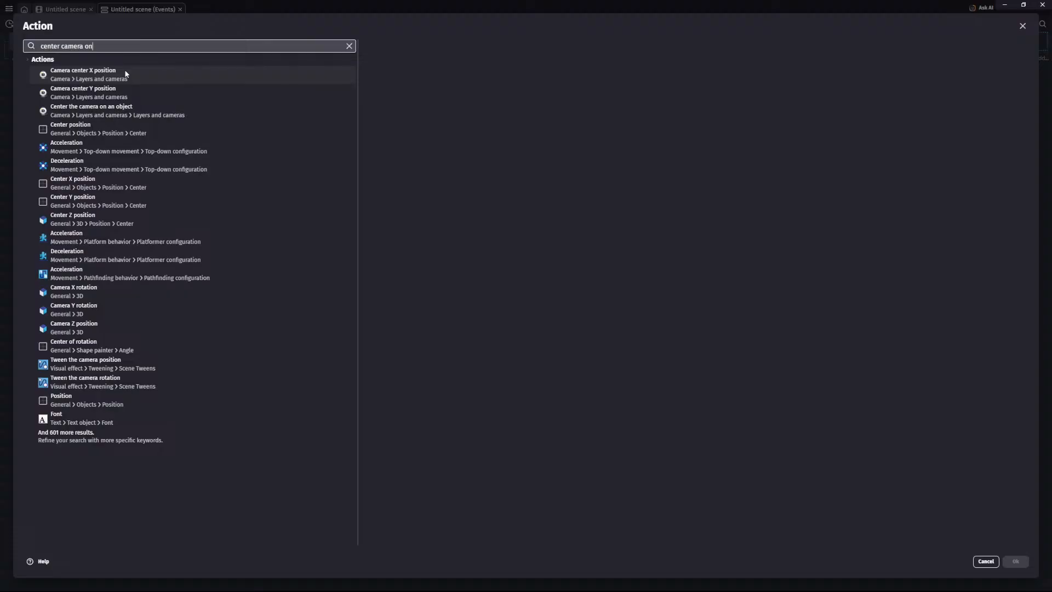
left_click(107, 111)
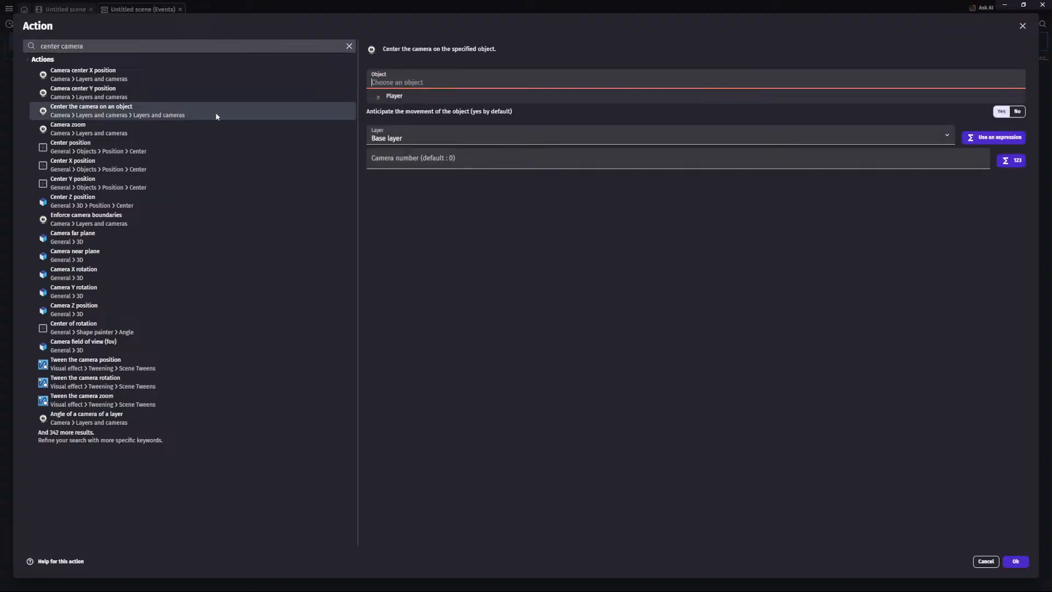
left_click(395, 97)
left_click(388, 129)
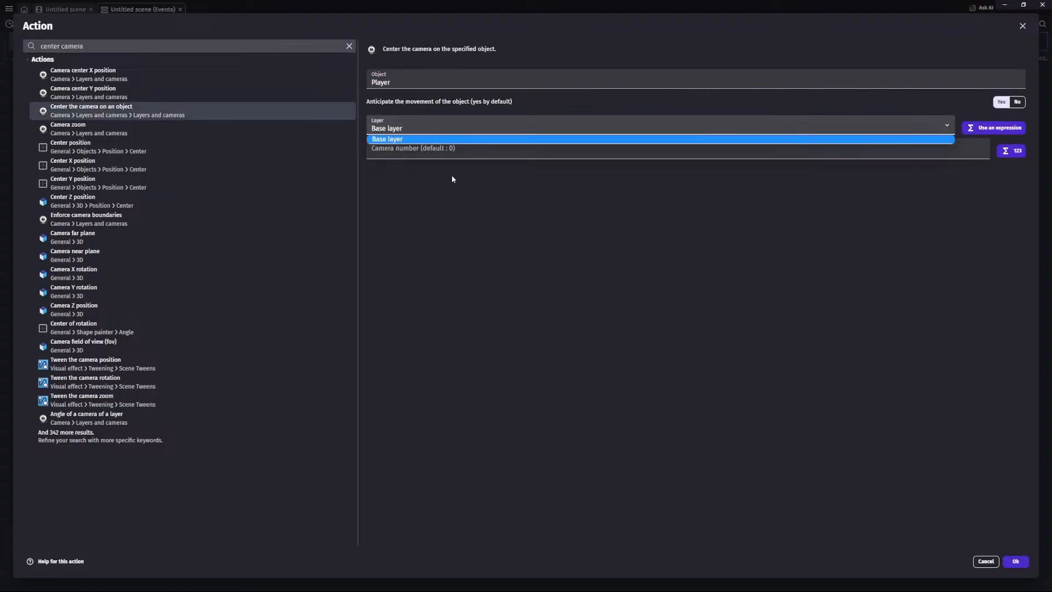
left_click(416, 138)
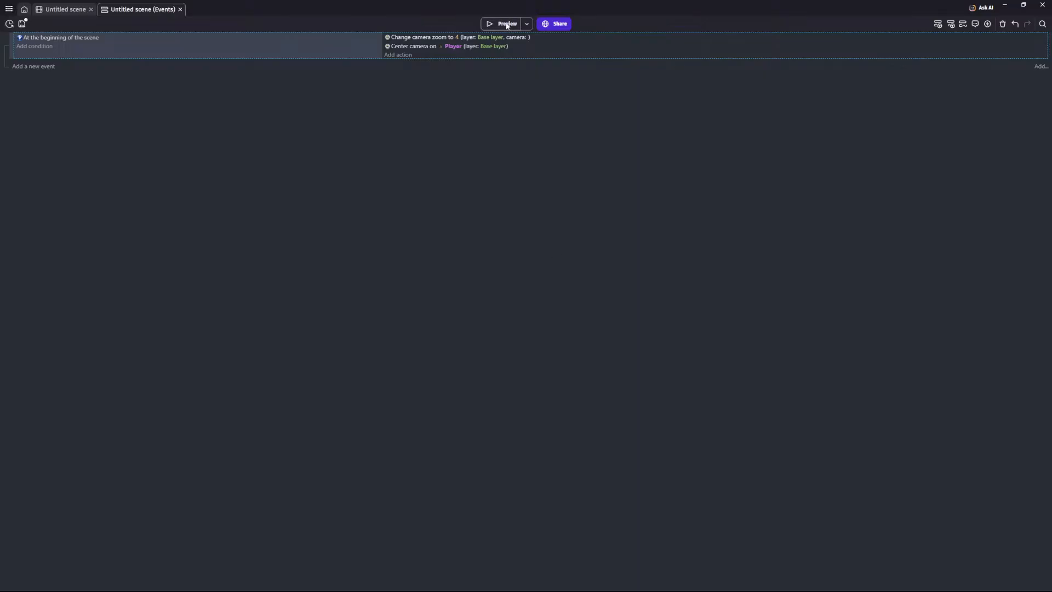
left_click(507, 24)
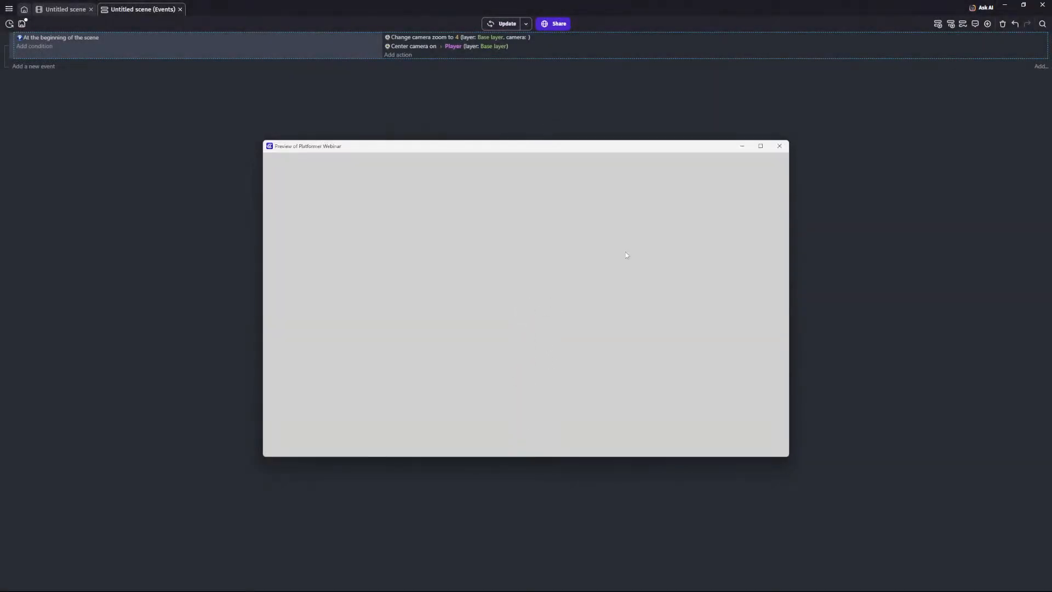
left_click(779, 146)
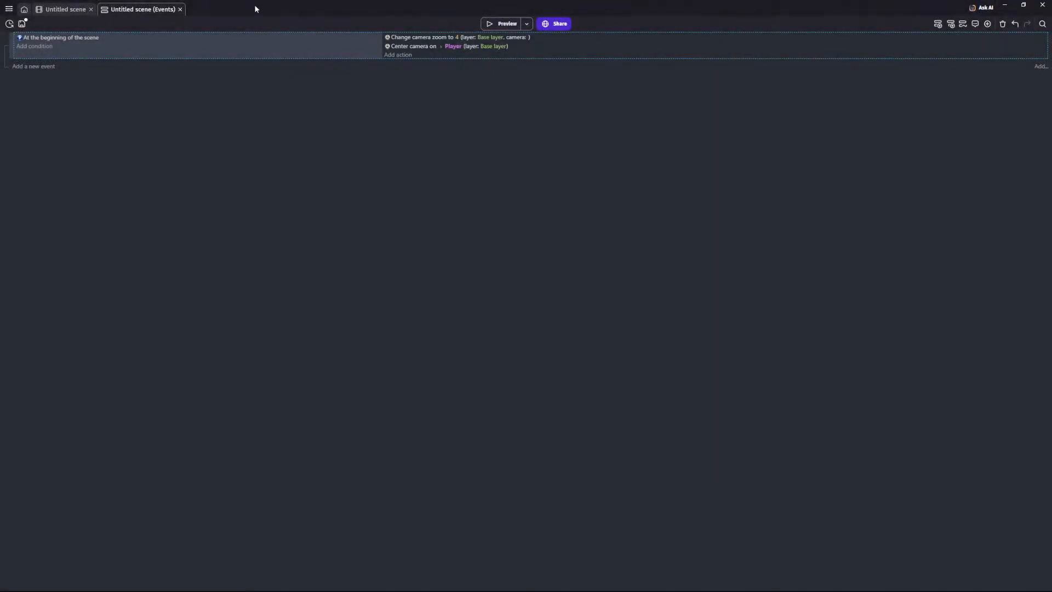
Step: Create a new Tiled Sprite object in the scene and name it Platform_Dirt1
key("ctrl+Tab")
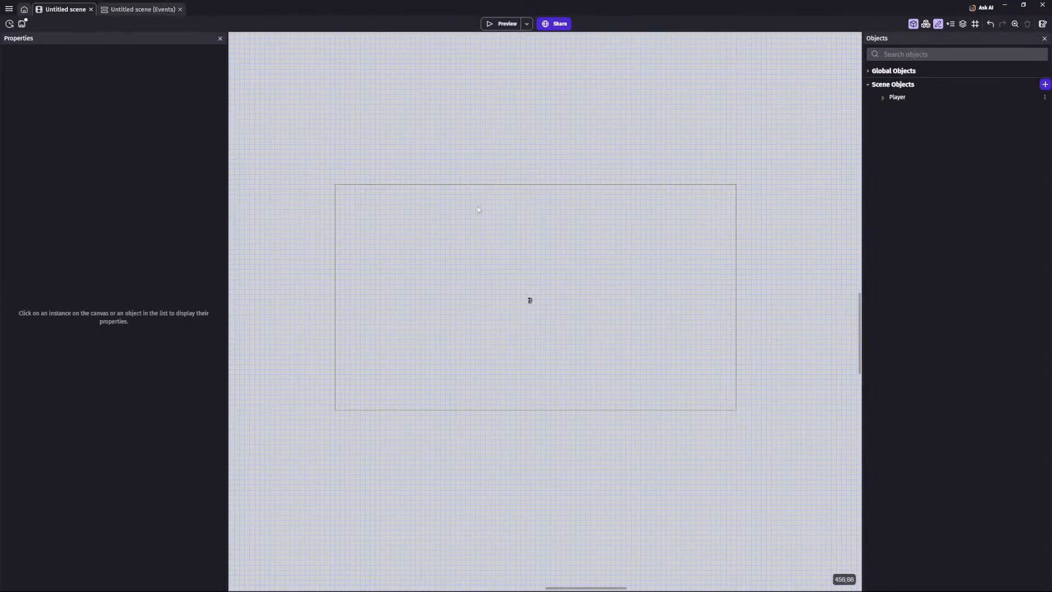
scroll(528, 296, "up", 5, "ctrl")
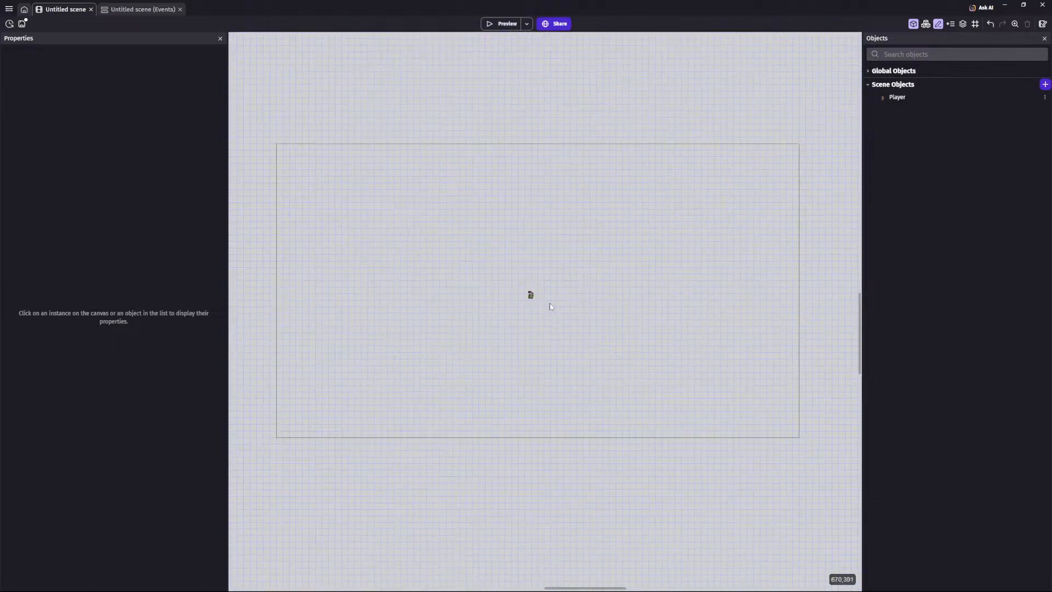
scroll(478, 320, "up", 1, "ctrl")
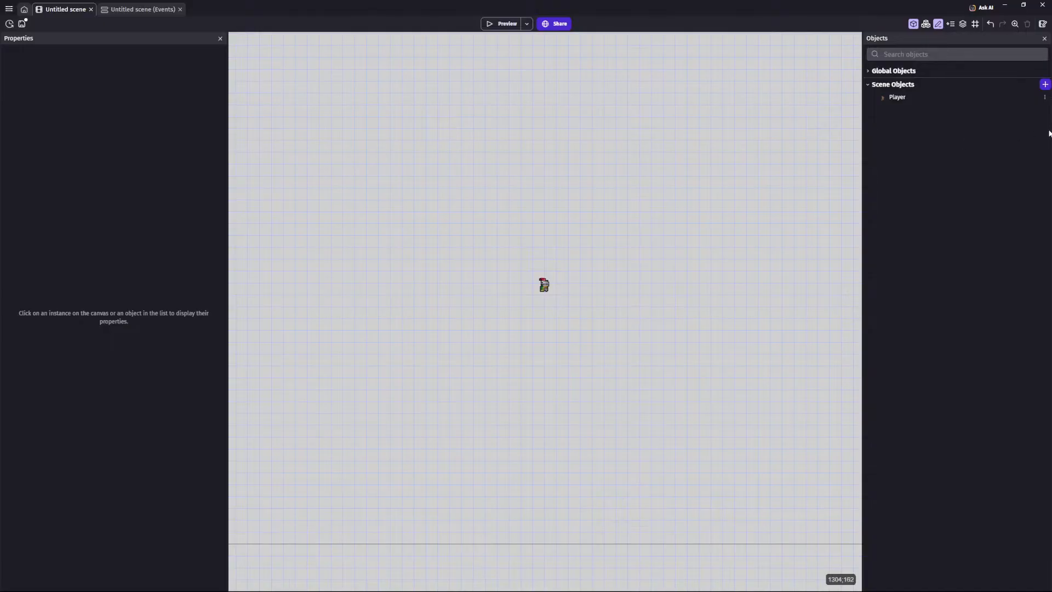
left_click(1045, 85)
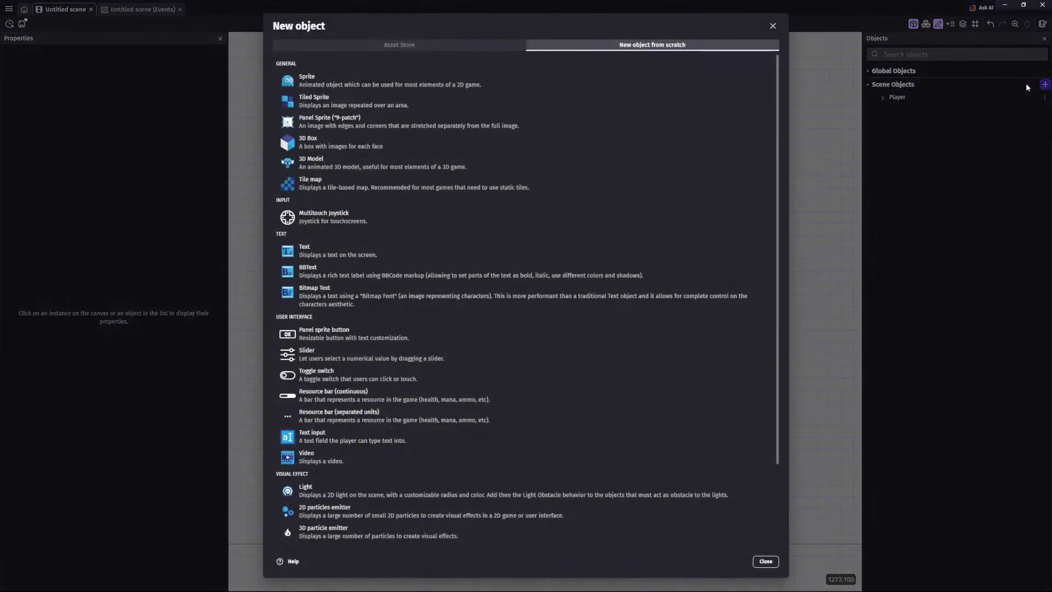
left_click(363, 100)
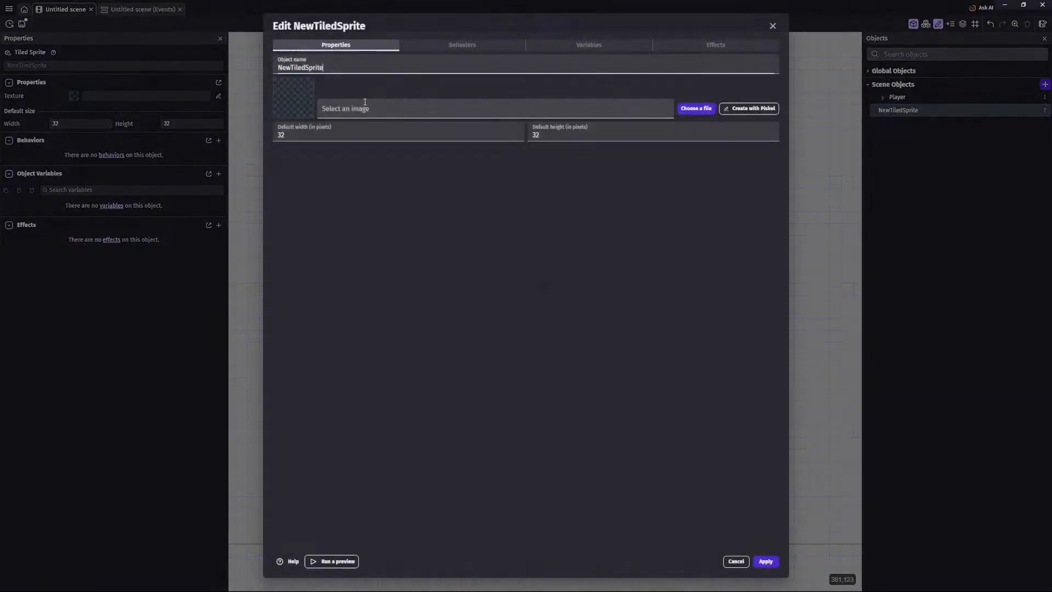
double_click(336, 69)
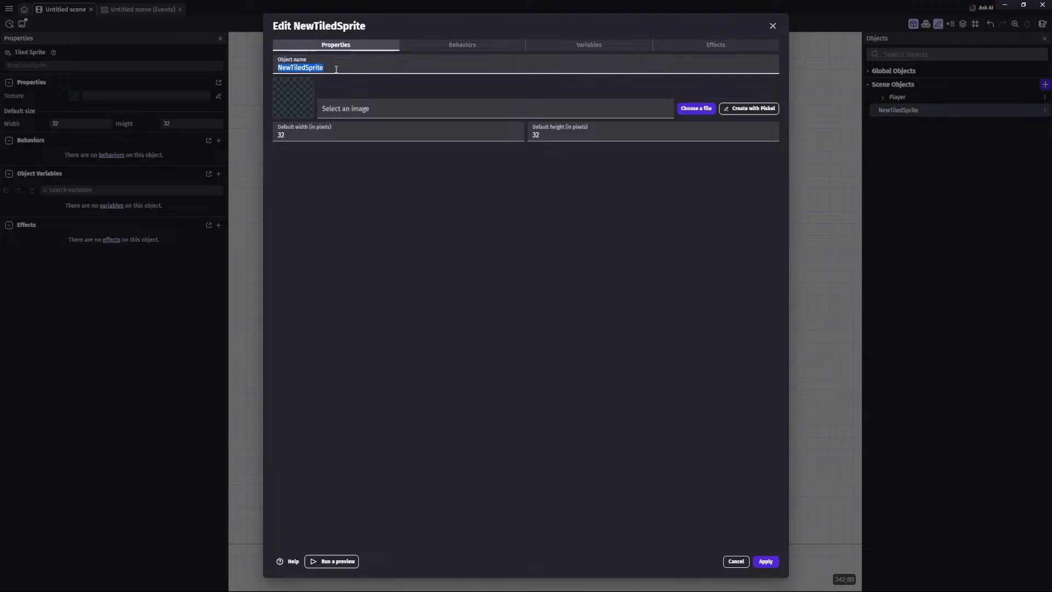
type("Dirt")
key("ctrl+a")
type("Plat")
Step: Load Platform_Dirt1.png from the beginner platformer assets folder as the tiled sprite's image
left_click(675, 127)
left_click(699, 114)
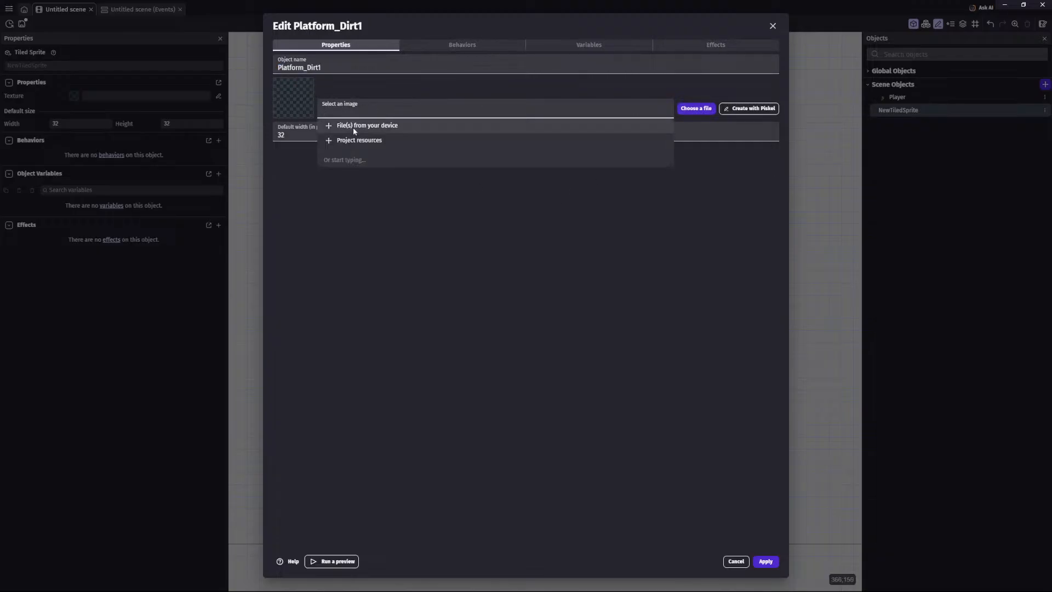
left_click(352, 128)
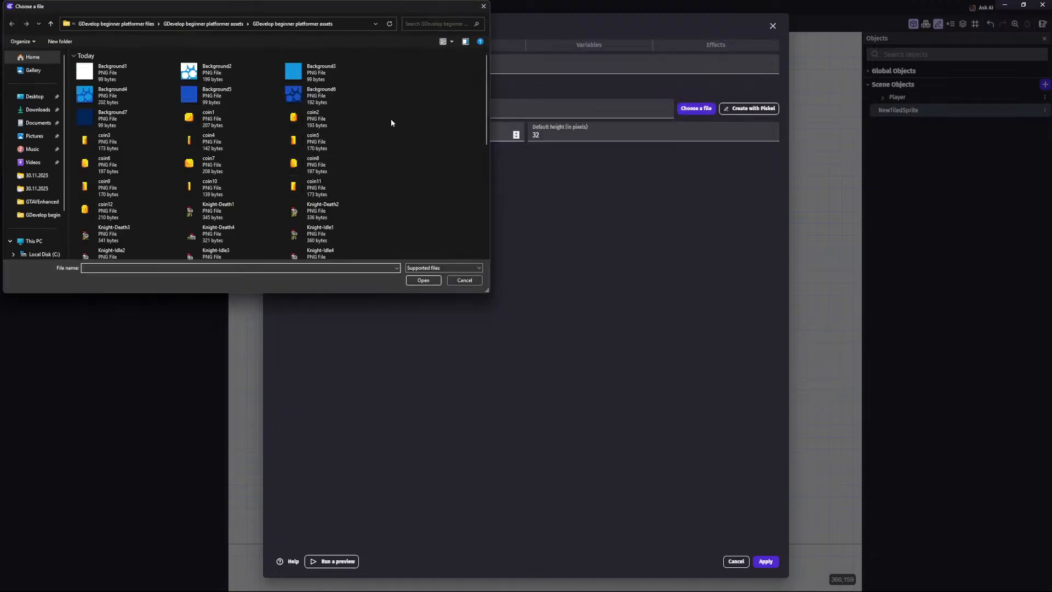
scroll(363, 139, "down", 10)
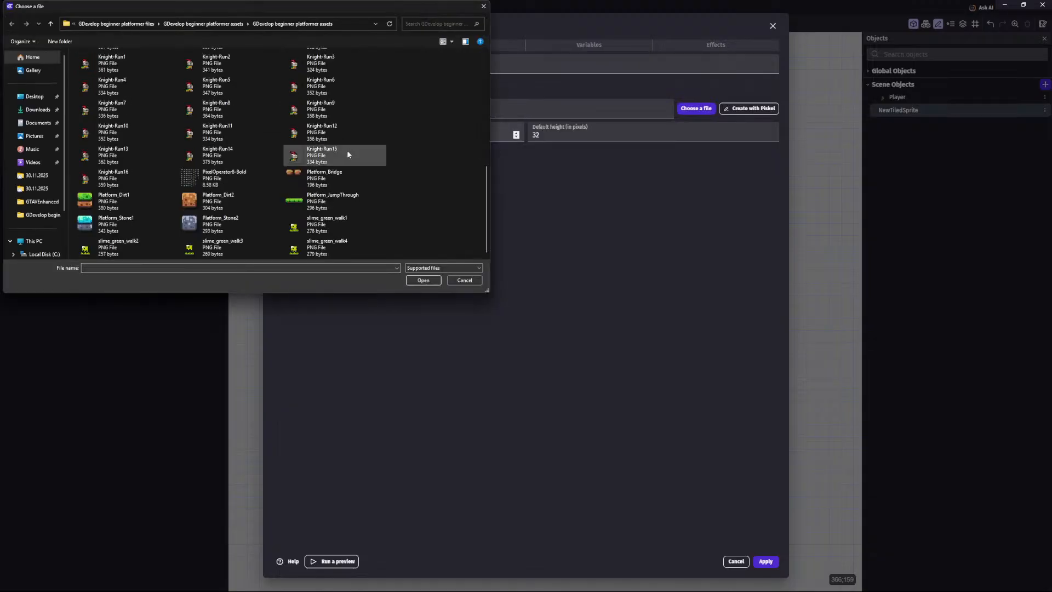
double_click(135, 204)
left_click(578, 302)
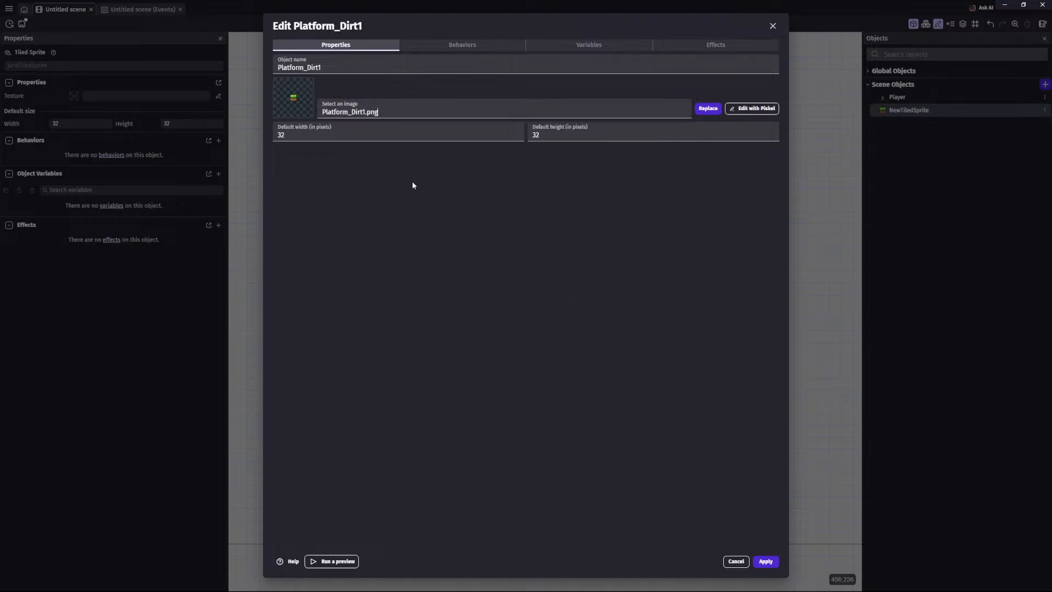
Step: Set the platform's default width and height to 16 pixels each and apply the object settings
double_click(356, 140)
type("6")
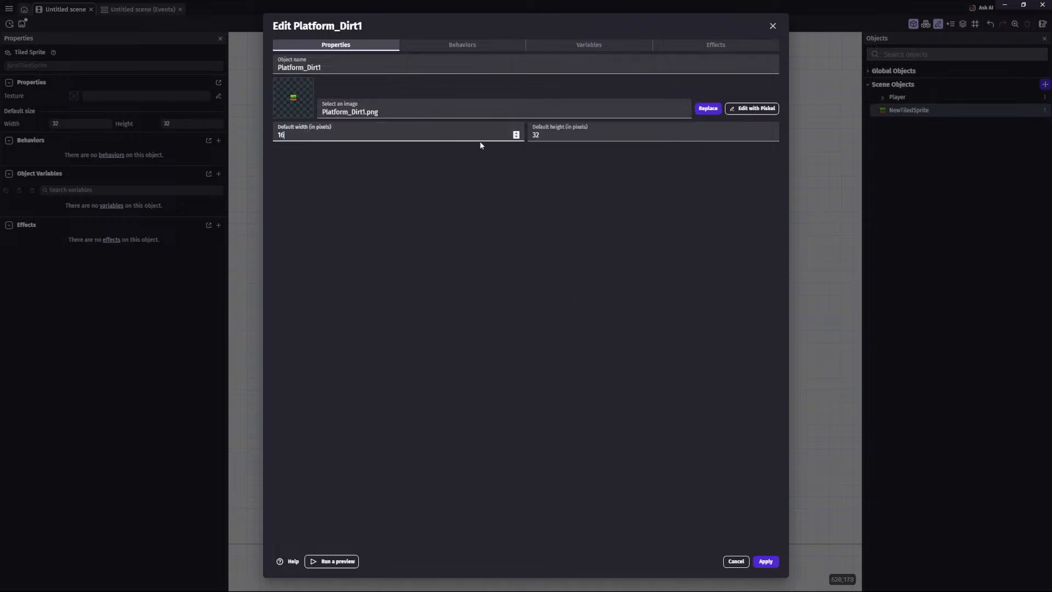
key("Tab")
type("16")
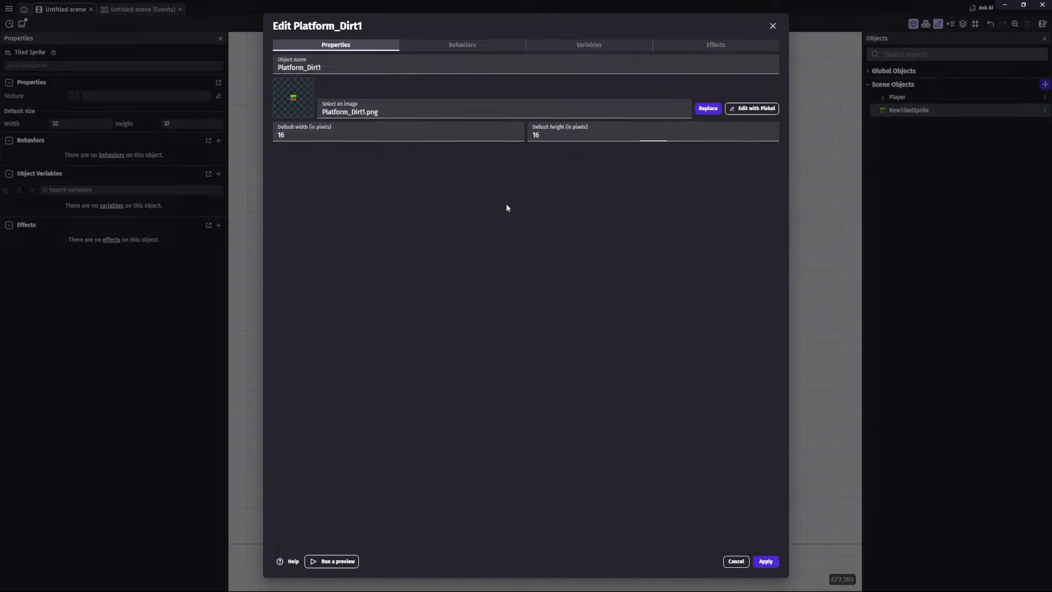
left_click(766, 561)
Step: Place a Platform_Dirt1 instance near the Player at X 560, Y 384, and select the Player instance
left_click_drag(902, 112, 496, 295)
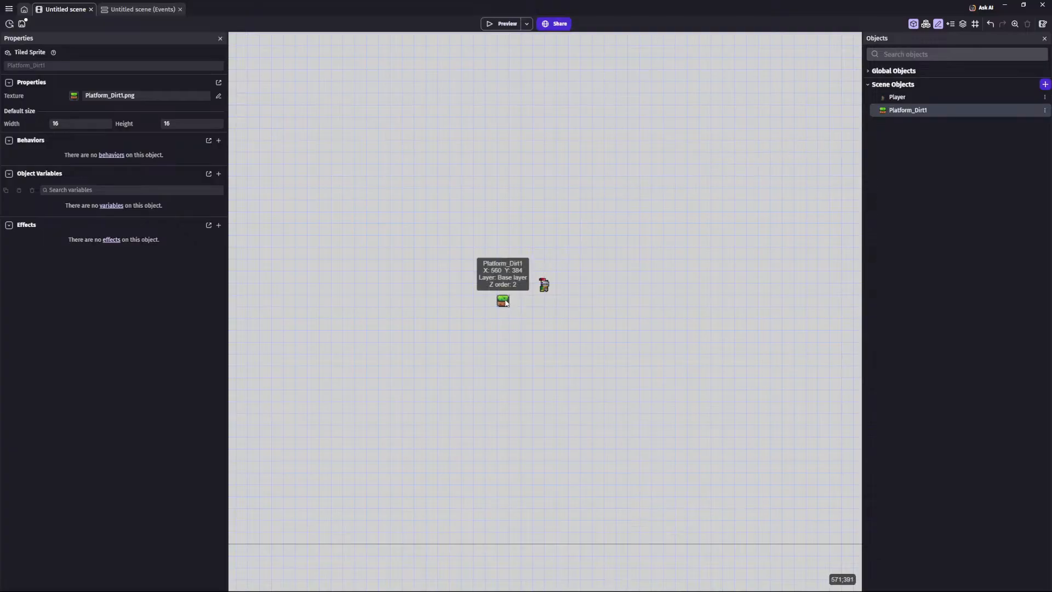
left_click(495, 299)
scroll(556, 297, "up", 2, "ctrl")
left_click(556, 298)
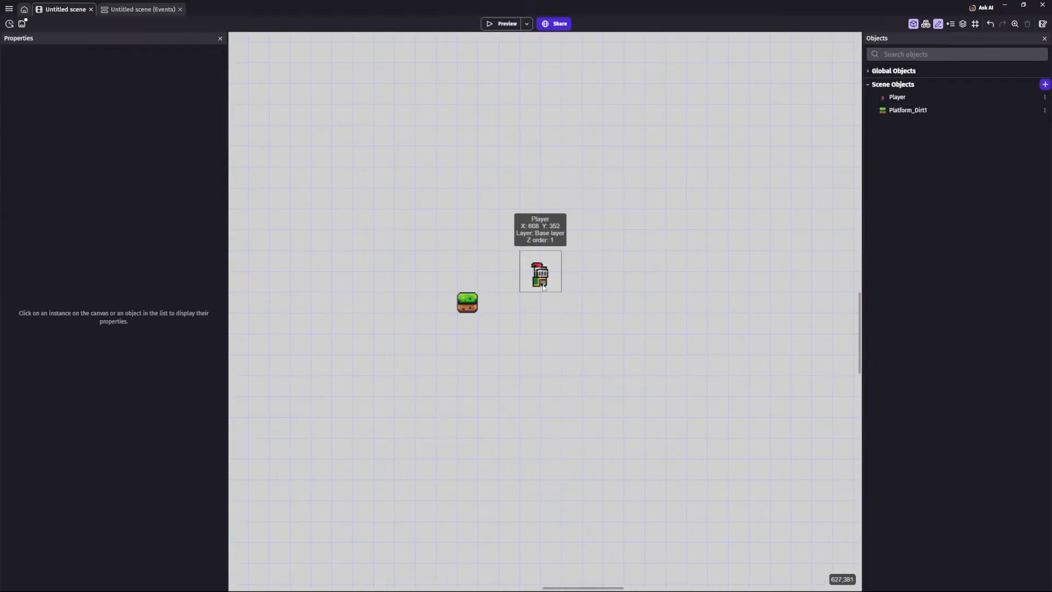
left_click(562, 271)
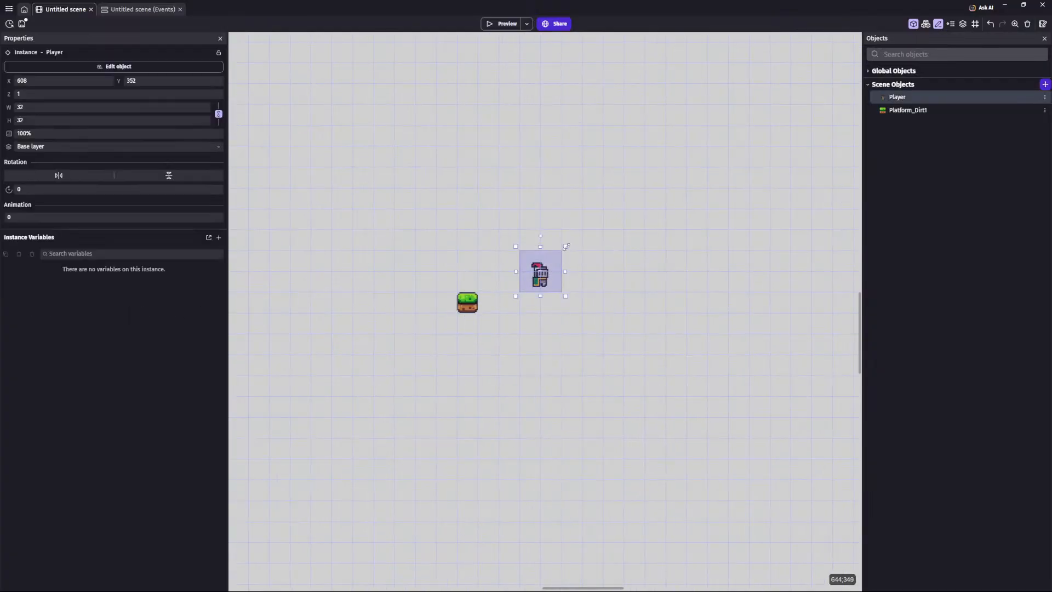
Step: Try shrinking the Player instance in the scene, and undo the resize
left_click_drag(565, 247, 553, 268)
left_click(597, 258)
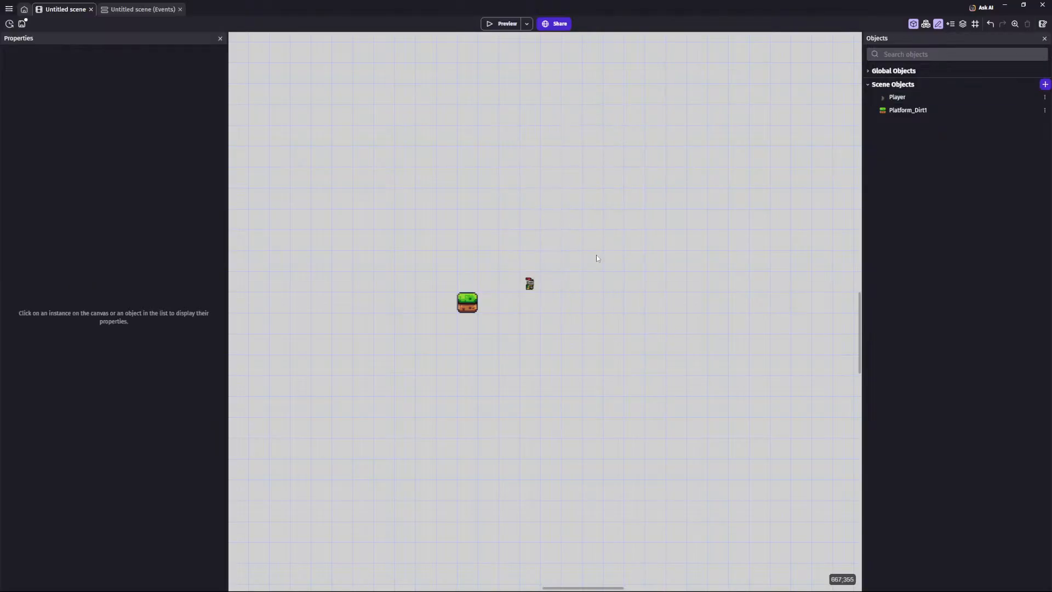
key("ctrl+z")
Step: Stretch the Platform_Dirt1 instance horizontally to a width of 144 pixels so it extends beneath the Player
left_click(465, 309)
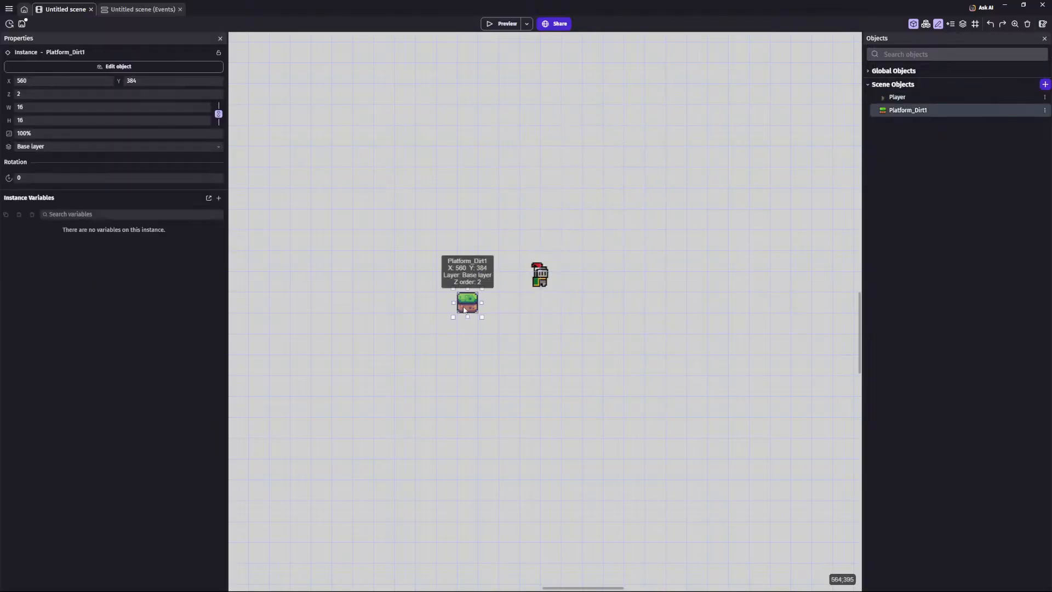
left_click_drag(483, 304, 640, 291)
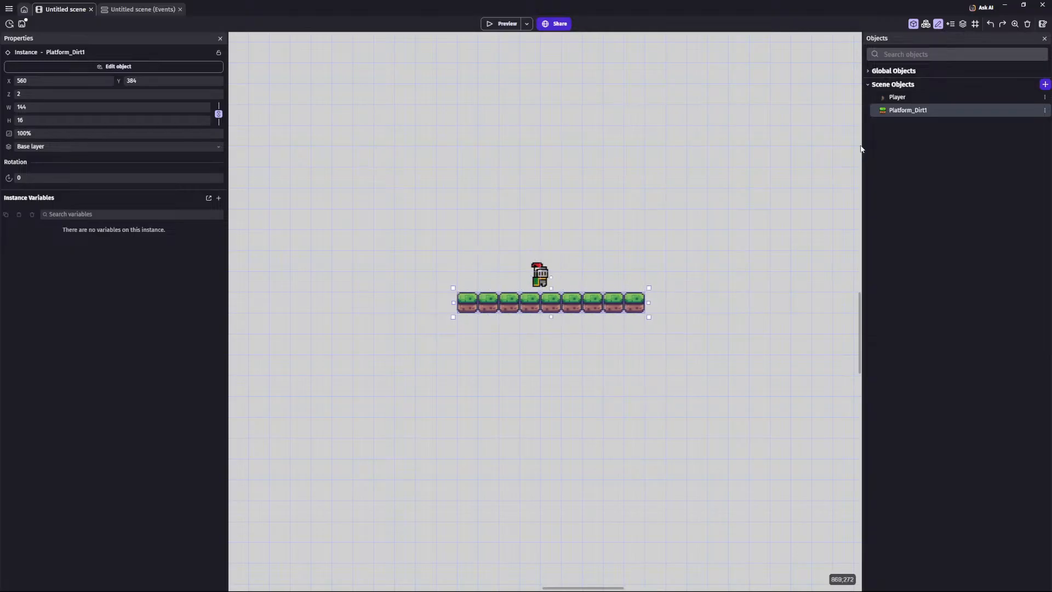
Step: Examine the behaviors assigned to Platform_Dirt1 and to Player in their object settings
double_click(906, 110)
left_click(463, 47)
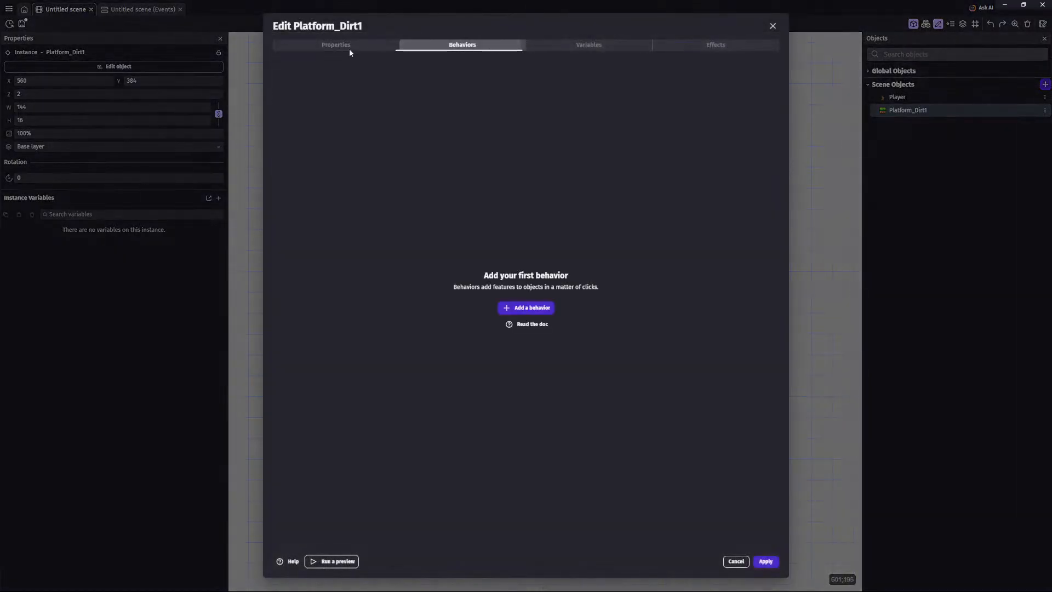
left_click(350, 47)
left_click(453, 46)
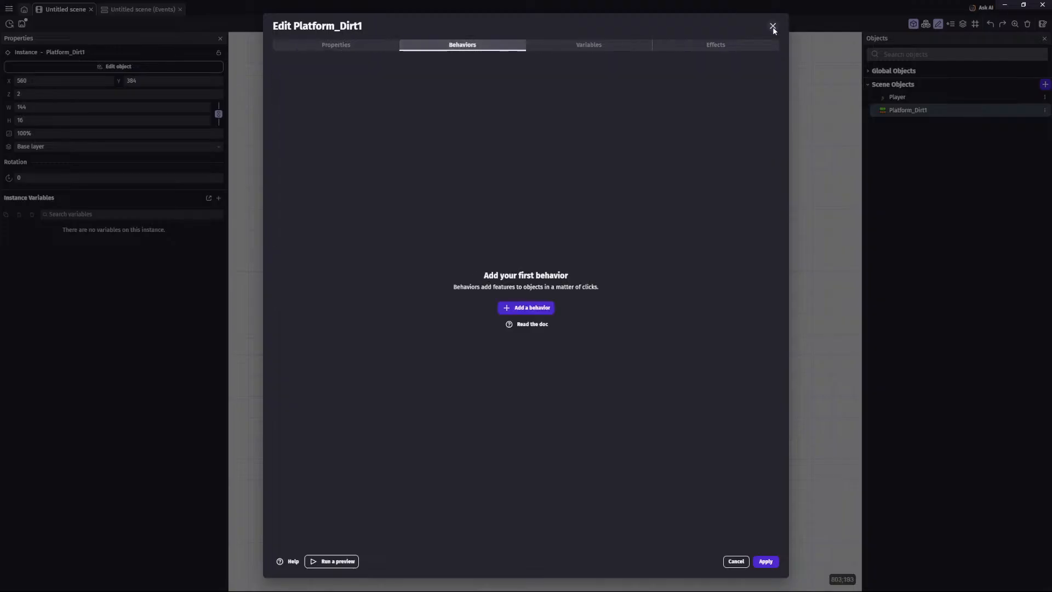
left_click(773, 26)
double_click(901, 98)
left_click(452, 46)
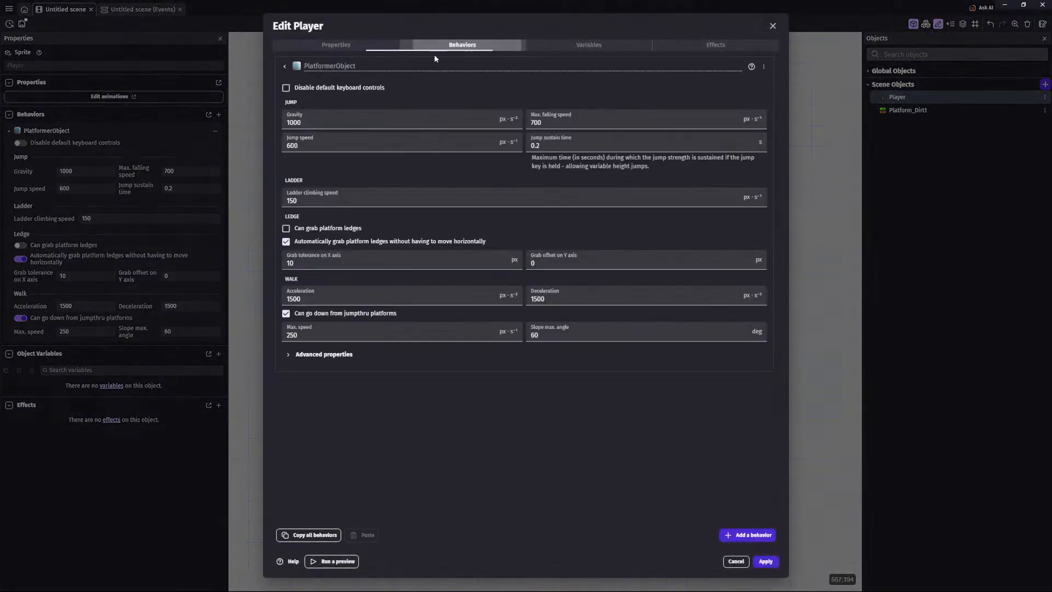
left_click(773, 26)
Step: Preview the game to check whether the Player lands on the dirt platform, and close the preview
left_click(501, 24)
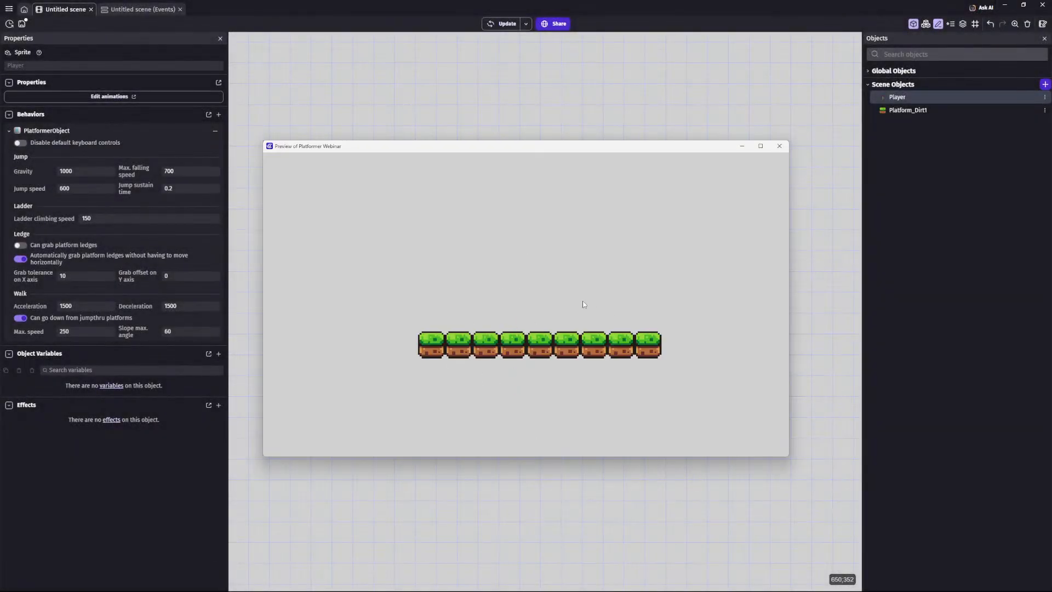
left_click(778, 146)
Step: Add the Platform behavior to the Platform_Dirt1 object and apply the object settings
double_click(904, 111)
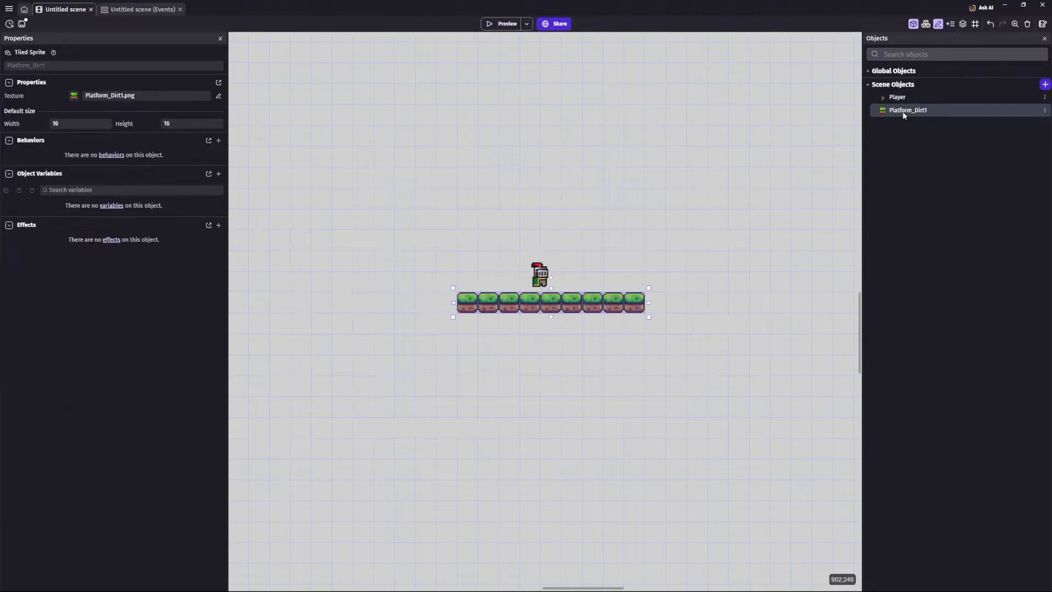
left_click(460, 46)
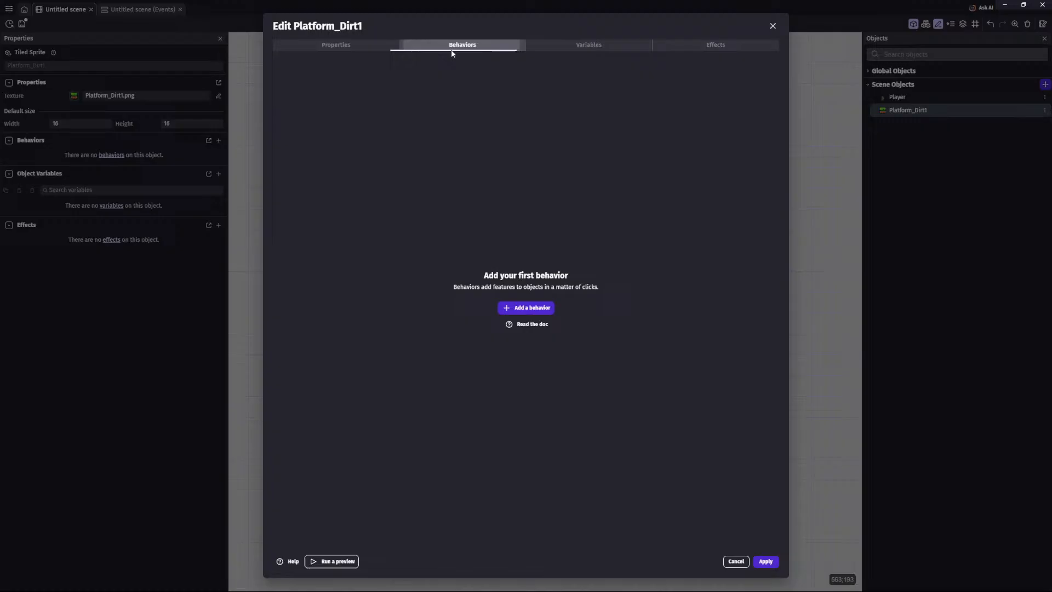
left_click(529, 308)
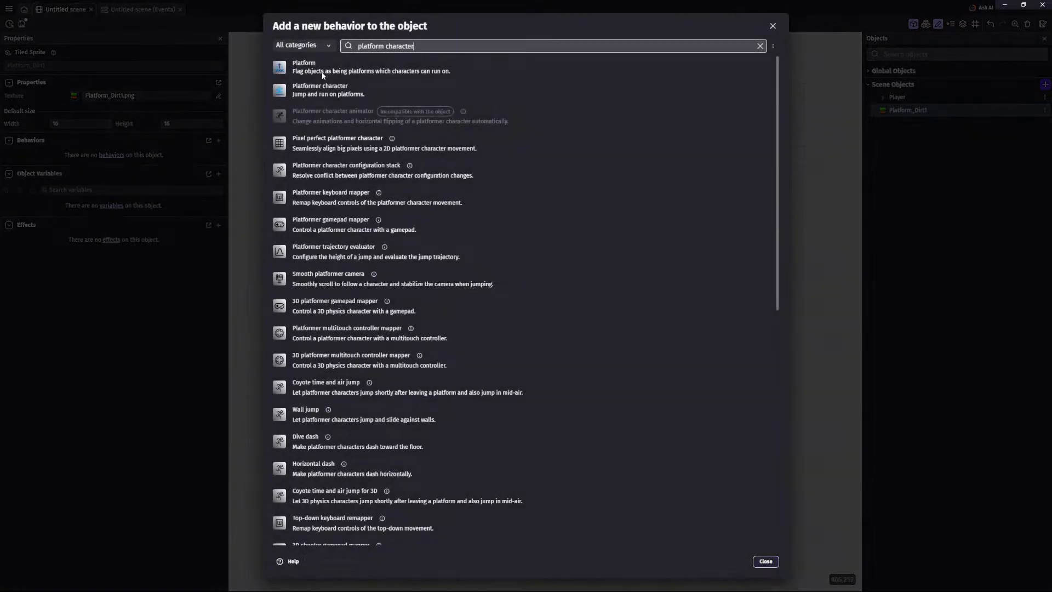
left_click(306, 75)
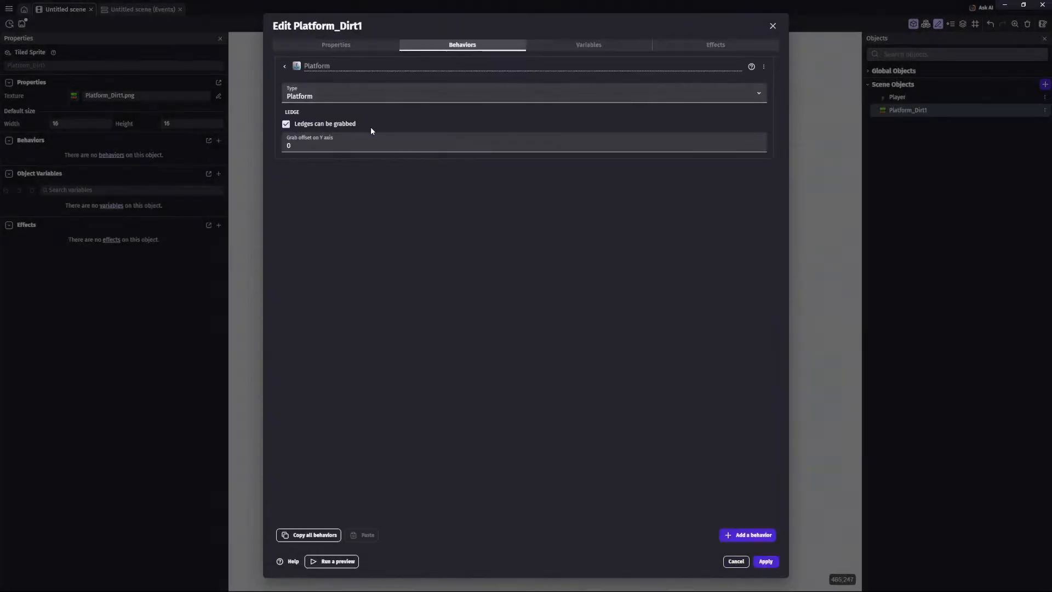
left_click(766, 561)
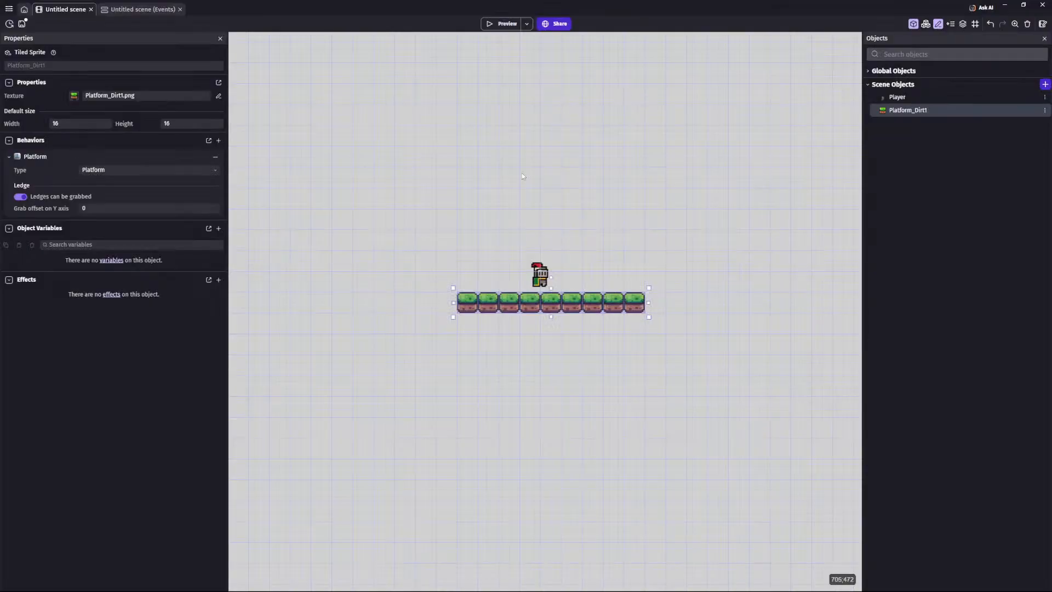
Step: Preview the game in a maximized window, test running and jumping with the Player on the platform, and close the preview
left_click(501, 23)
key("space")
key("Right")
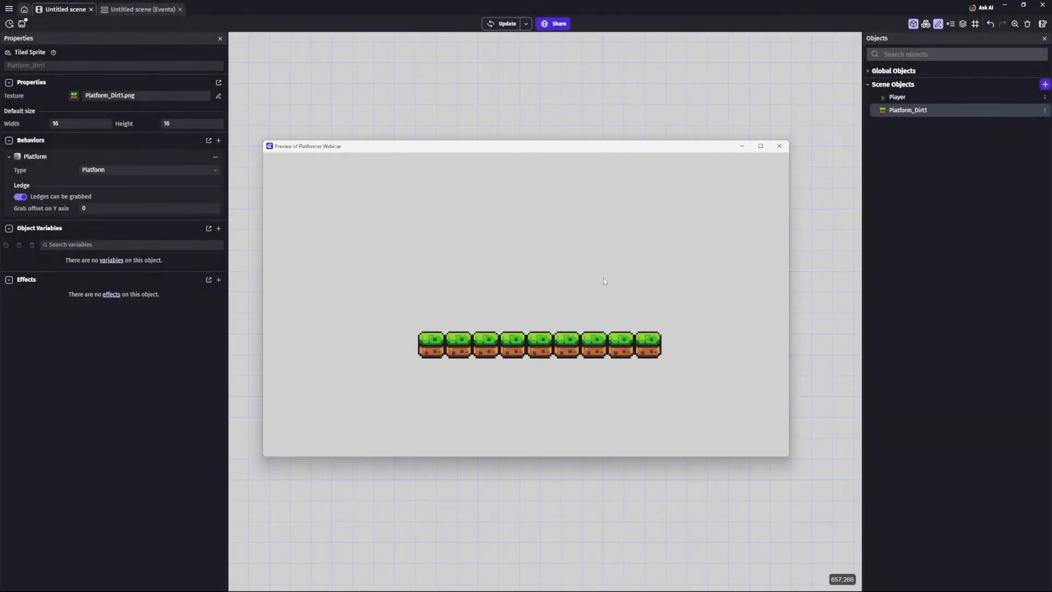
key("Left")
left_click(753, 146)
key("space")
key("Left")
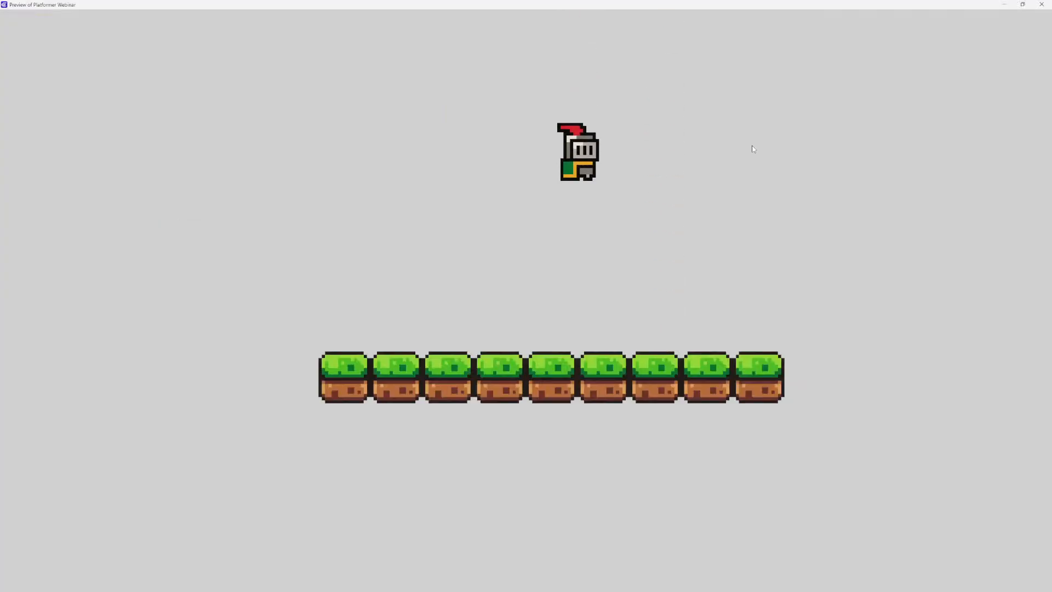
key("space")
key("Right")
key("Left")
key("Right")
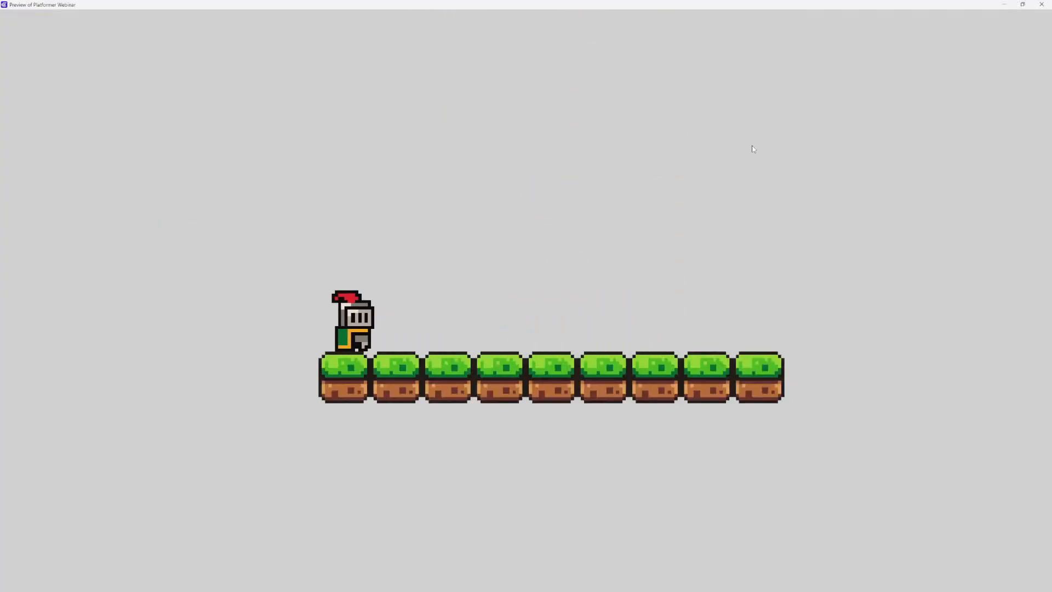
key("space")
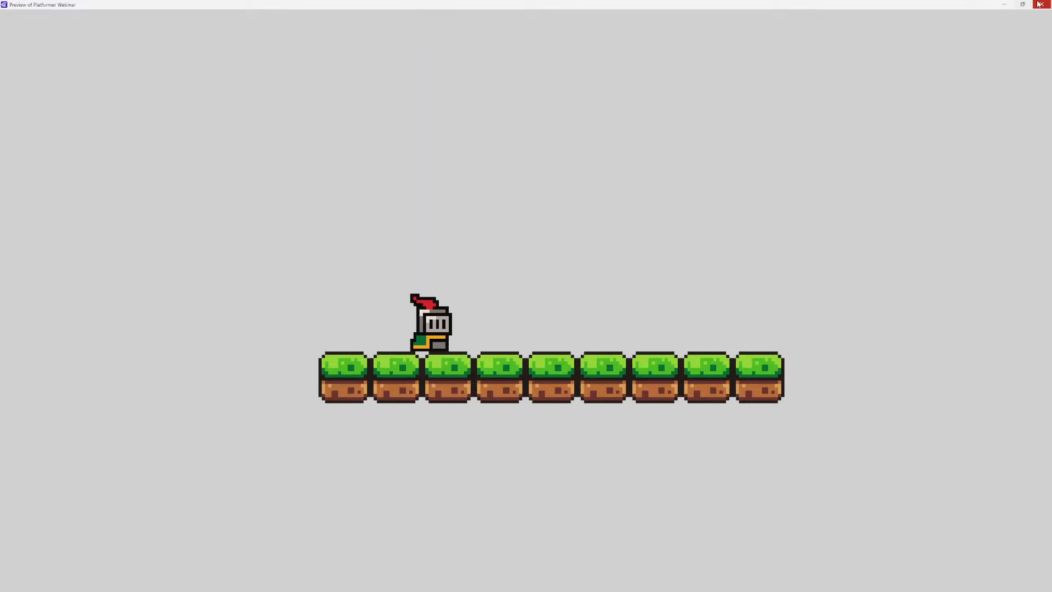
left_click(1041, 4)
double_click(905, 98)
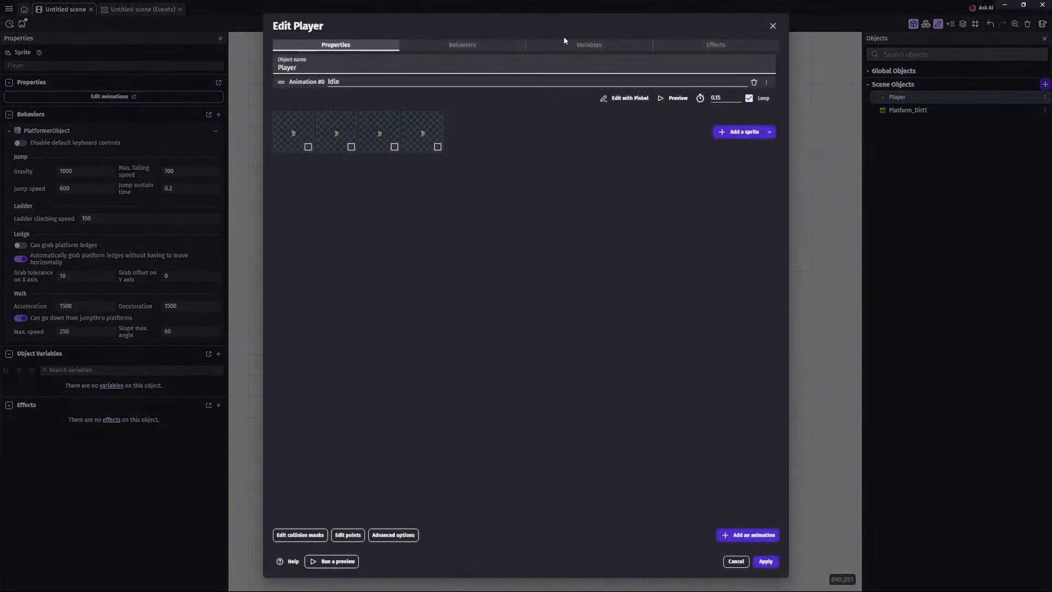
left_click(772, 26)
right_click(896, 96)
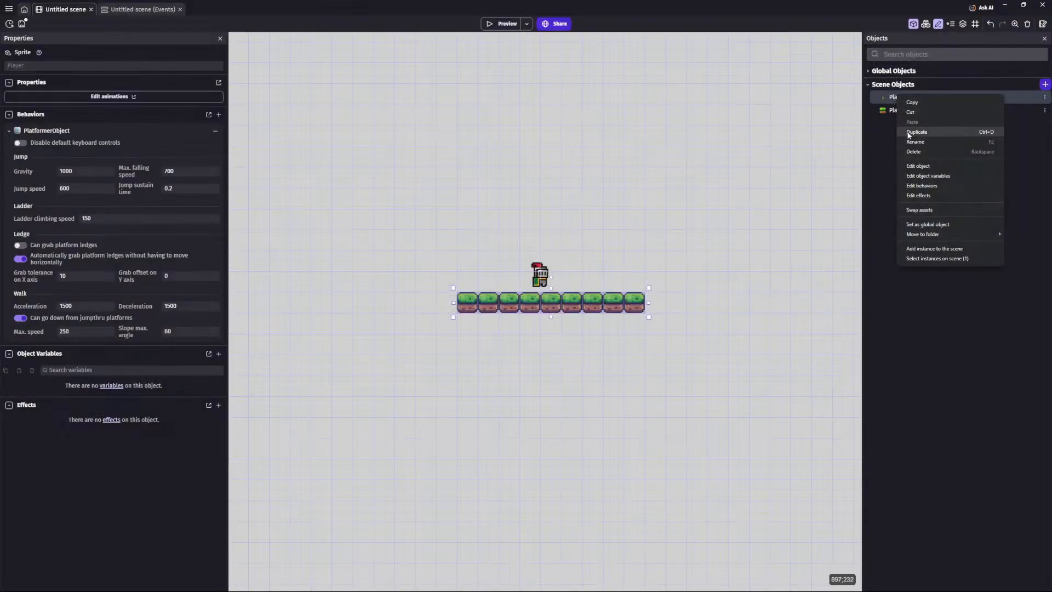
left_click(920, 167)
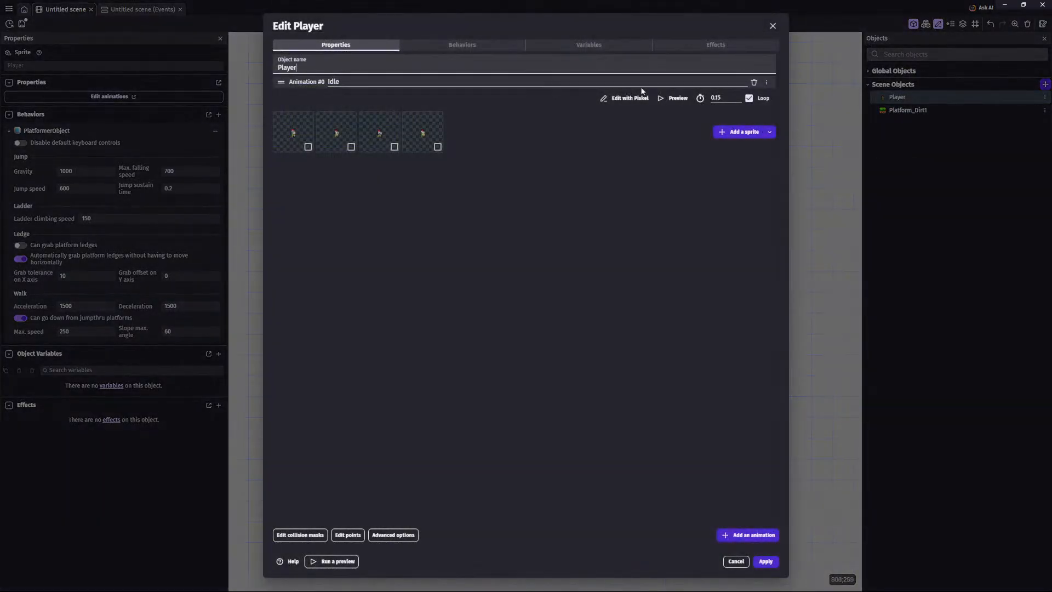
left_click(499, 41)
left_click(773, 25)
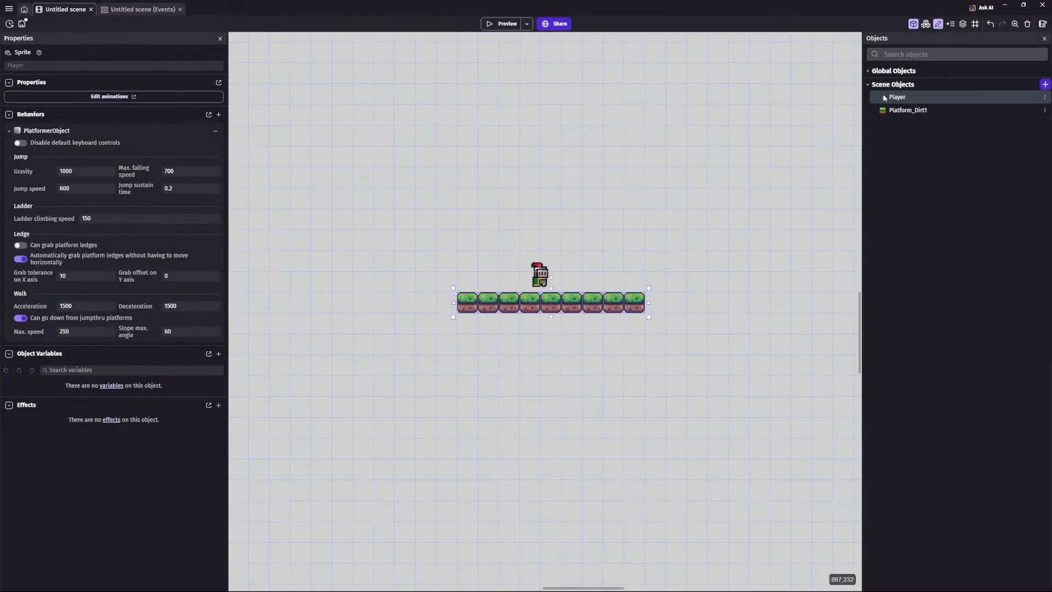
Step: In the Player's PlatformerObject behavior, set gravity to 300, jump speed to 150, max. falling speed to 400 and jump sustain time to 0.15
double_click(884, 94)
left_click(444, 44)
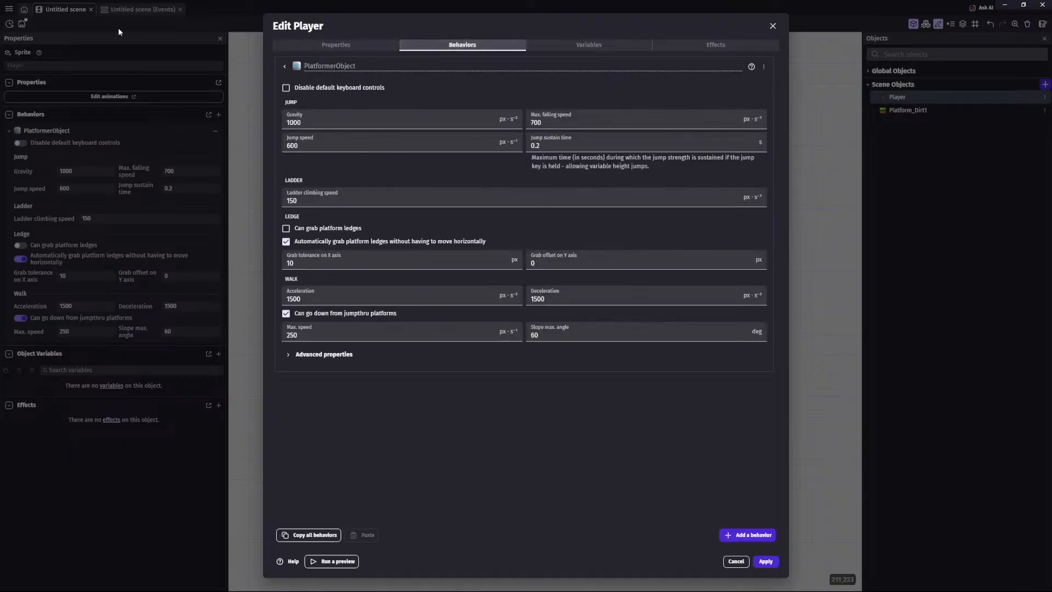
left_click(328, 121)
double_click(328, 120)
type("300")
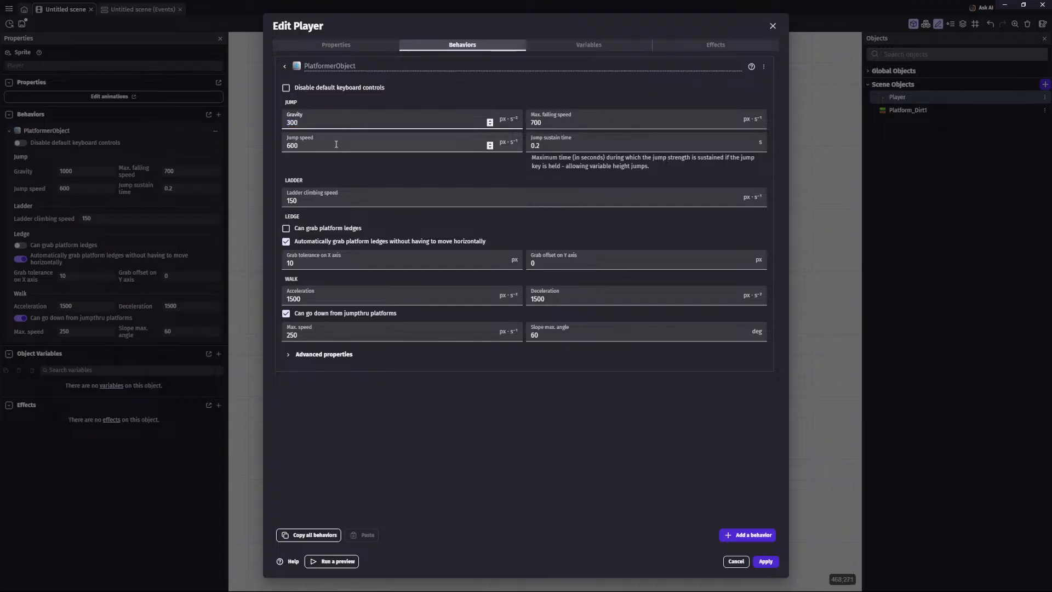
left_click(335, 143)
double_click(335, 143)
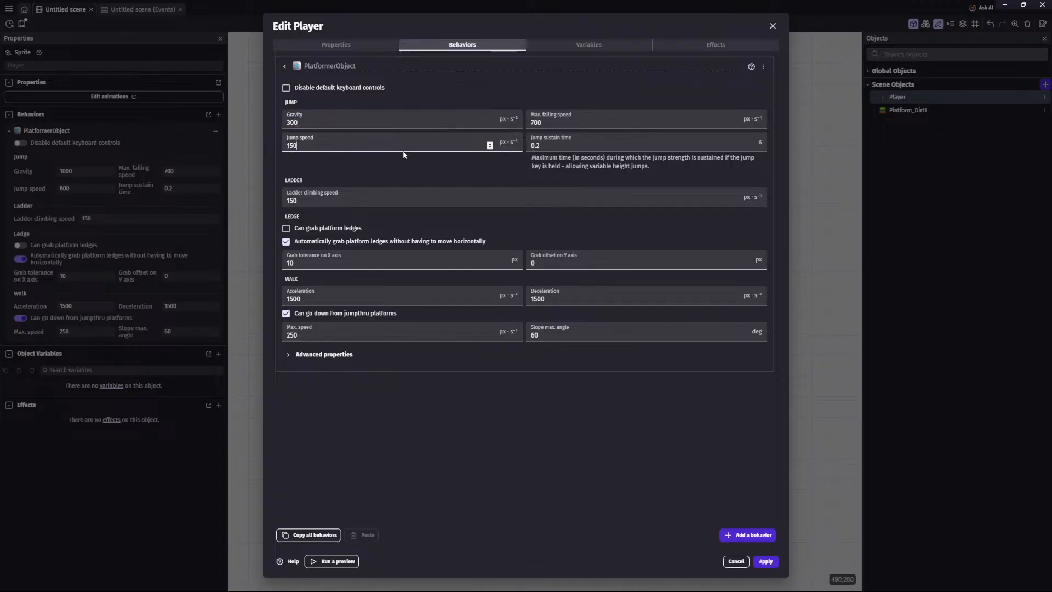
double_click(551, 121)
type("400")
left_click(540, 145)
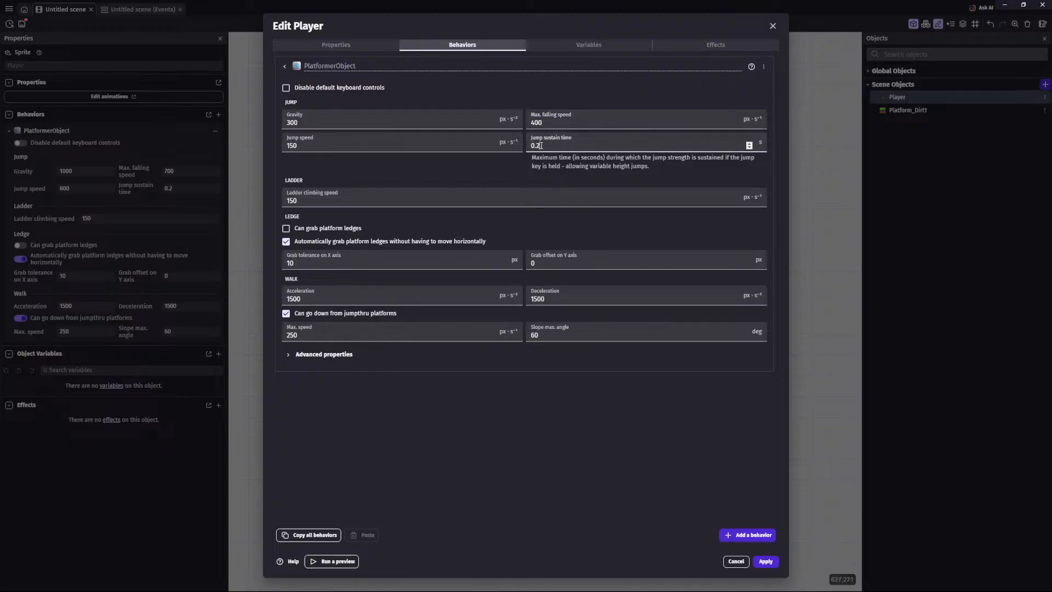
key("BackSpace")
type("15")
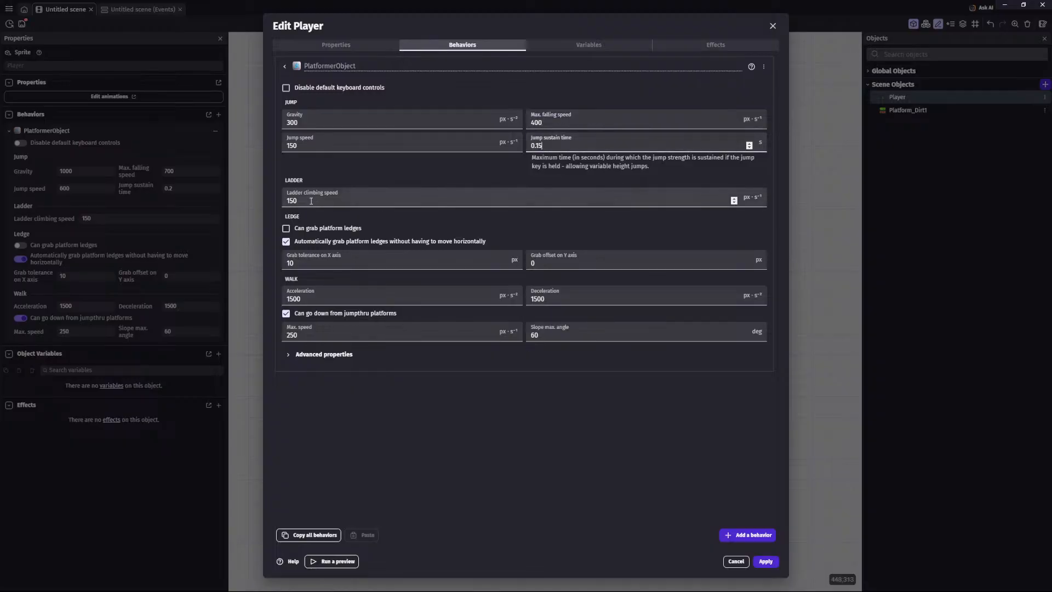
Step: Set the Player's walk acceleration to 400 and max. speed to 100, and apply the object settings
double_click(394, 296)
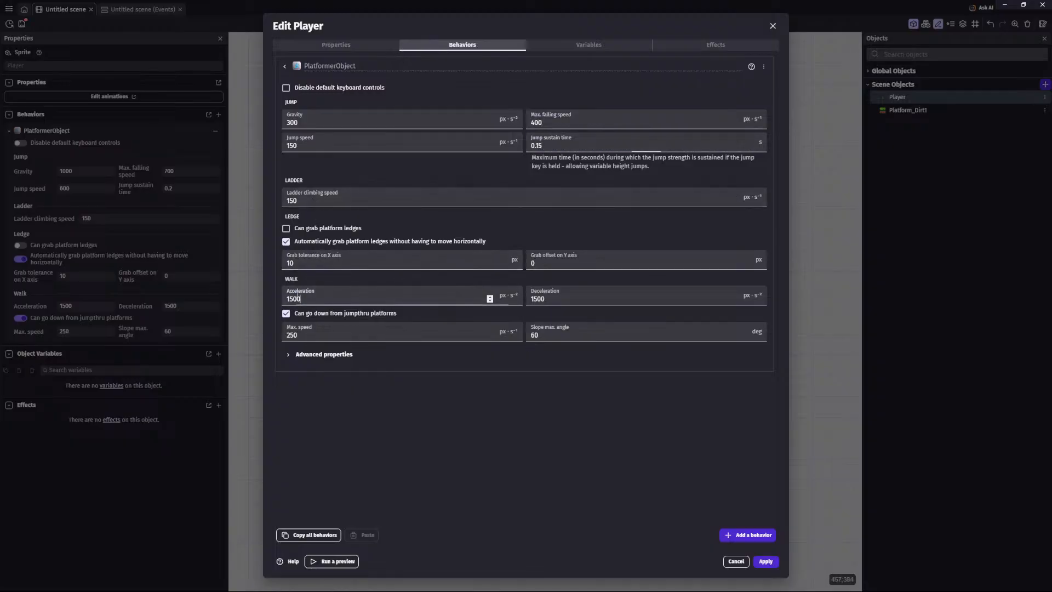
type("400")
left_click(307, 336)
double_click(308, 336)
type("100")
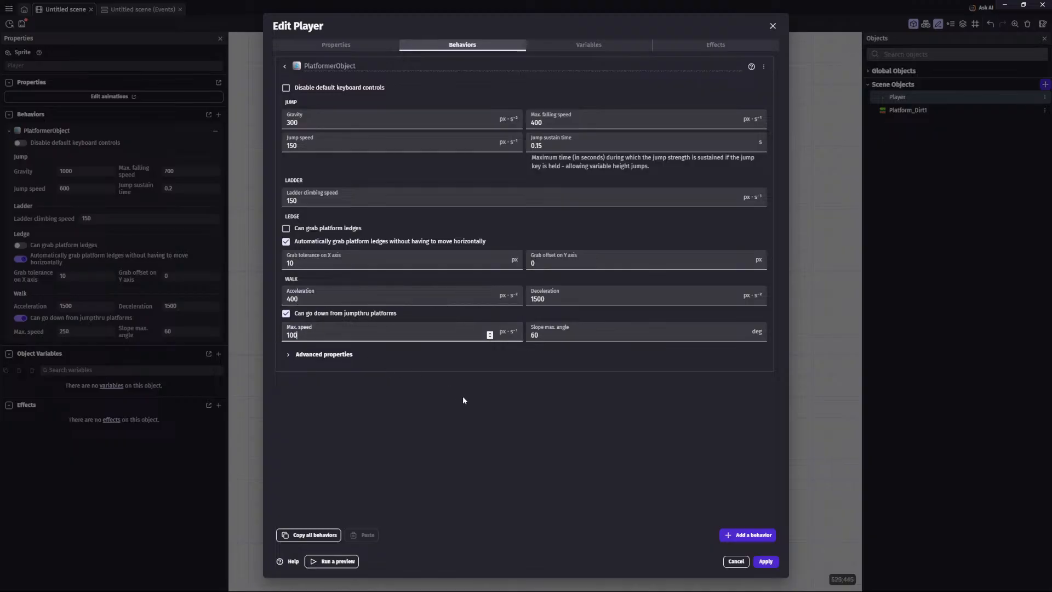
left_click(767, 561)
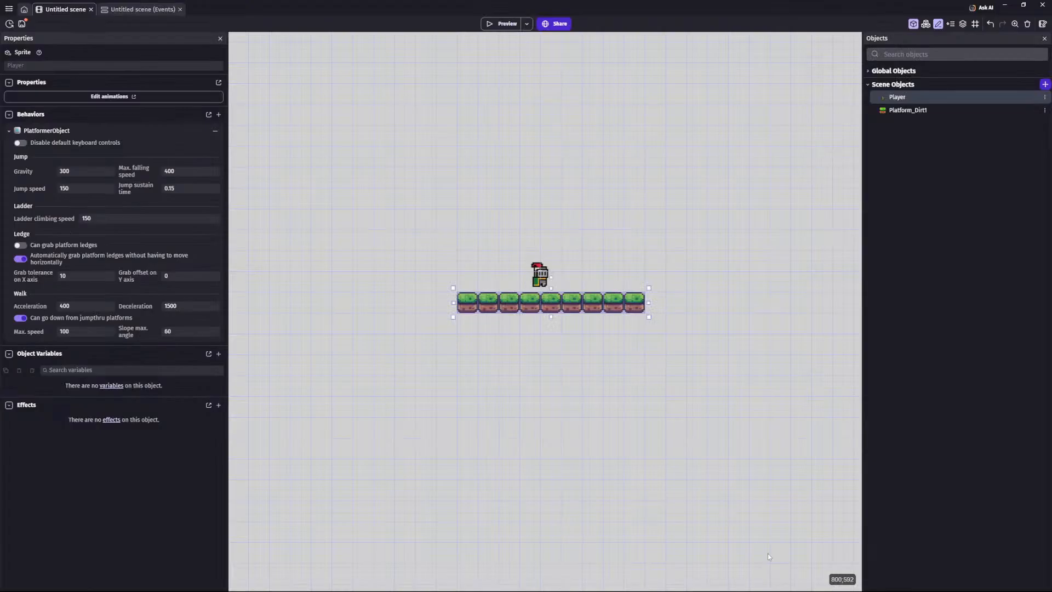
Step: Preview the game, test the Player's adjusted walking and jumping in both directions on the platform, and close the preview
left_click(493, 23)
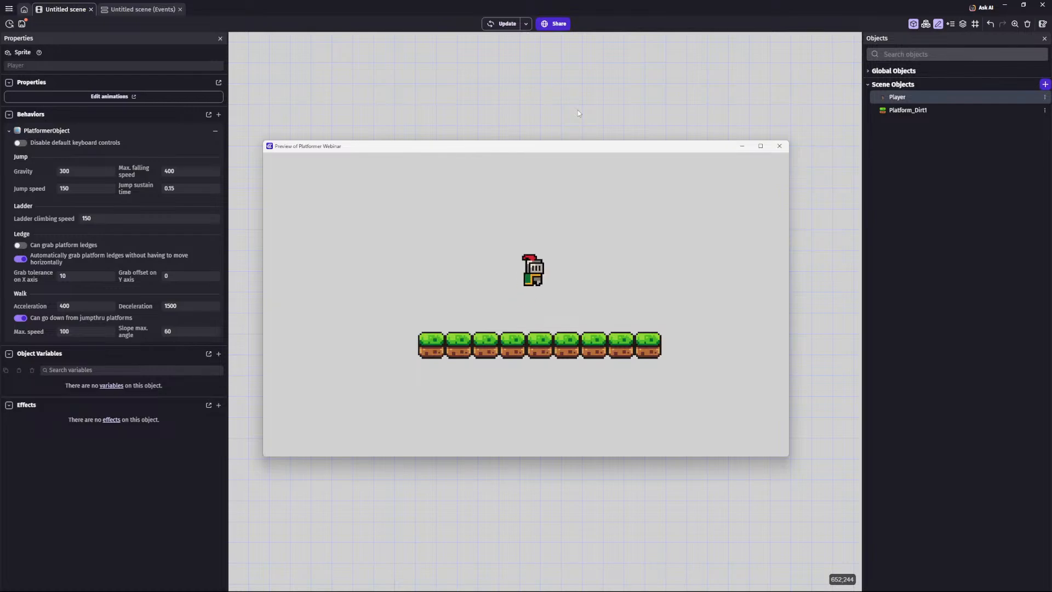
key("Up")
key("Left")
key("Right")
key("Up")
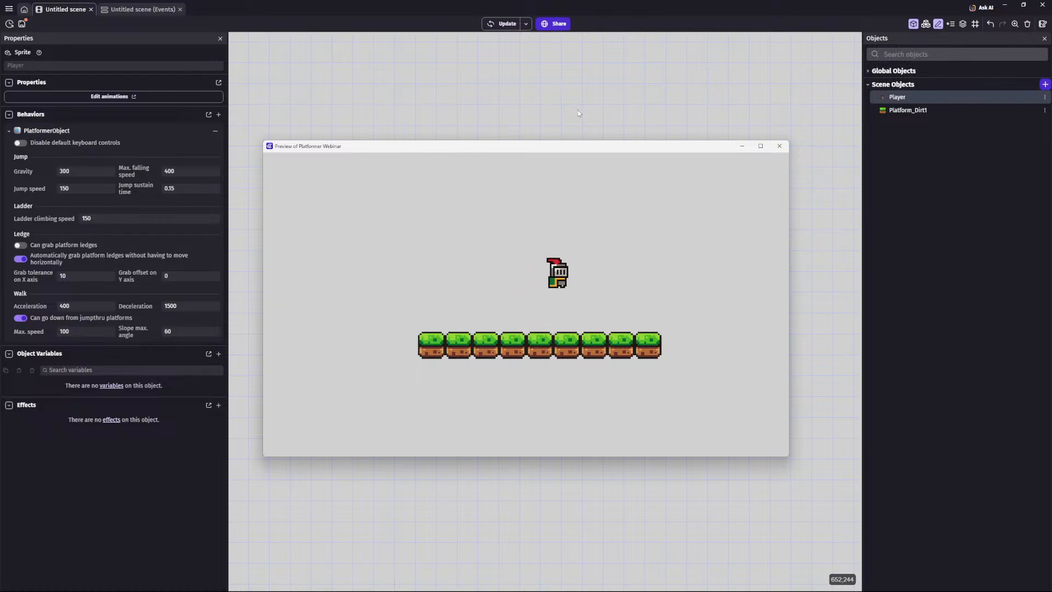
key("Up")
key("Left")
key("Right")
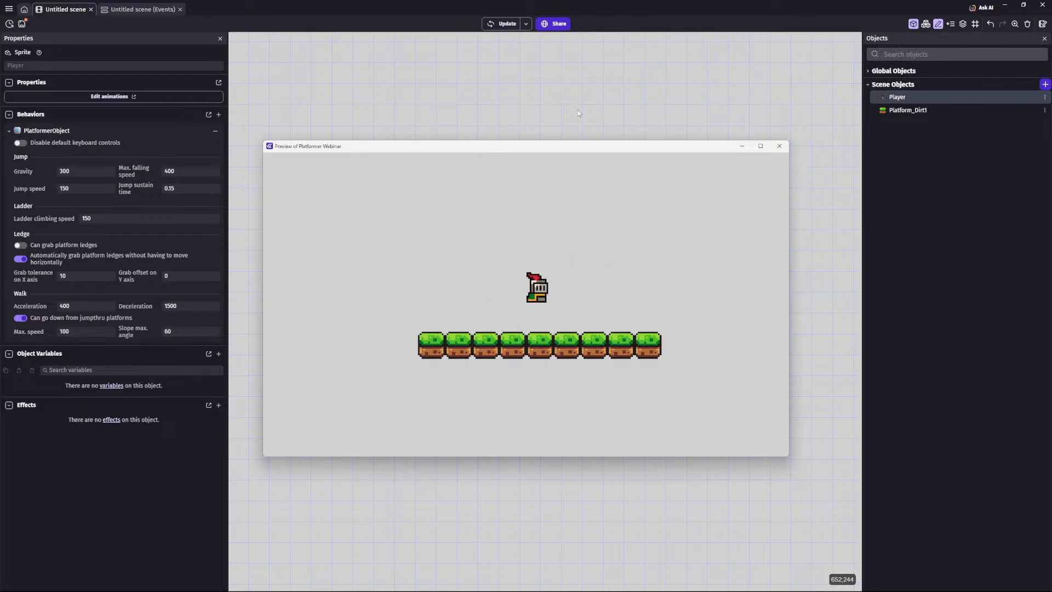
key("Left")
key("Up")
key("Right")
key("Up")
key("Left")
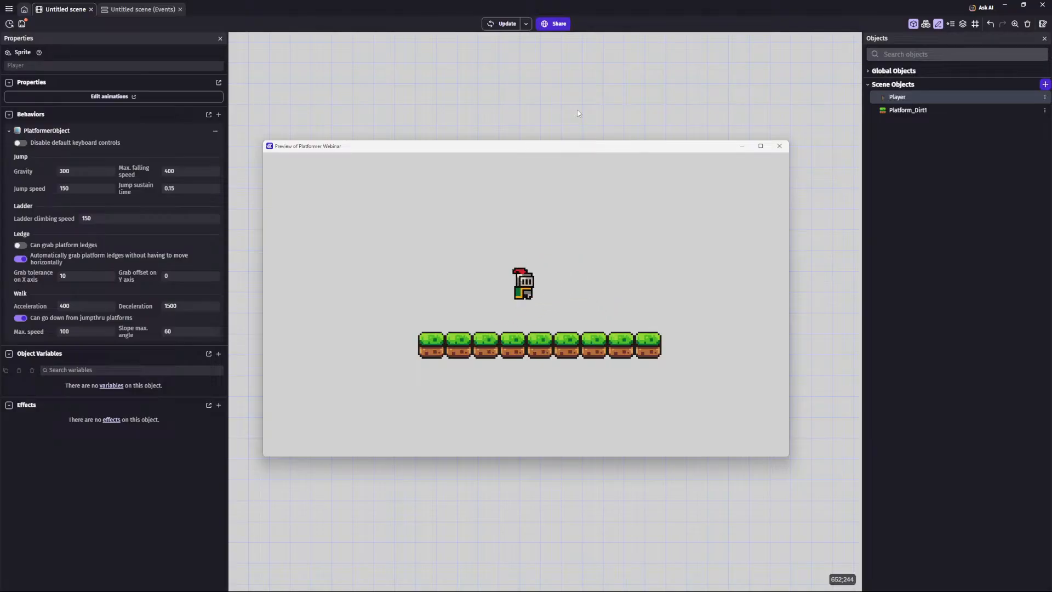
key("Right")
key("Up")
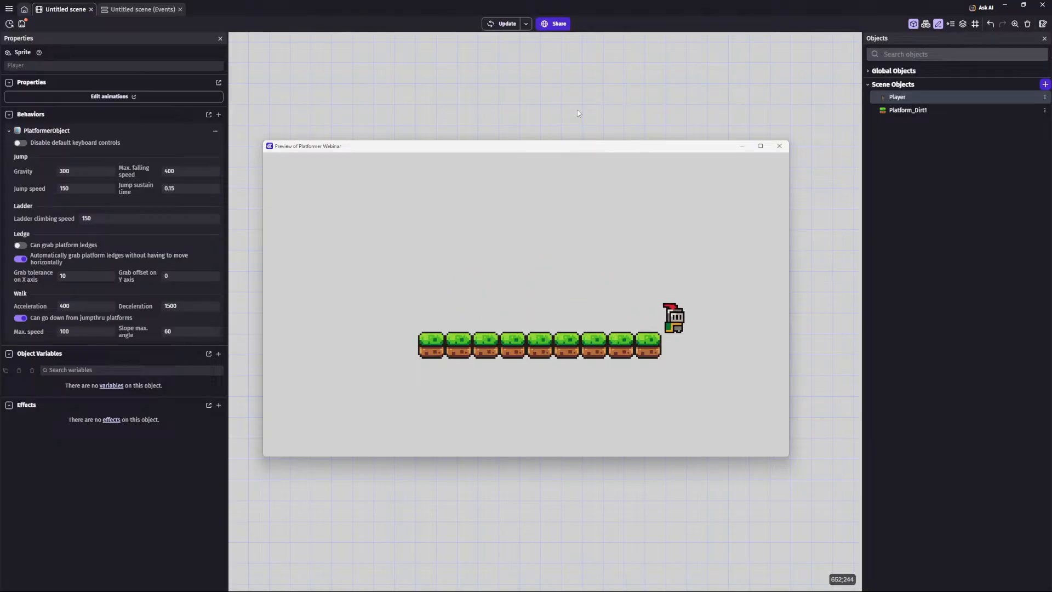
left_click(779, 146)
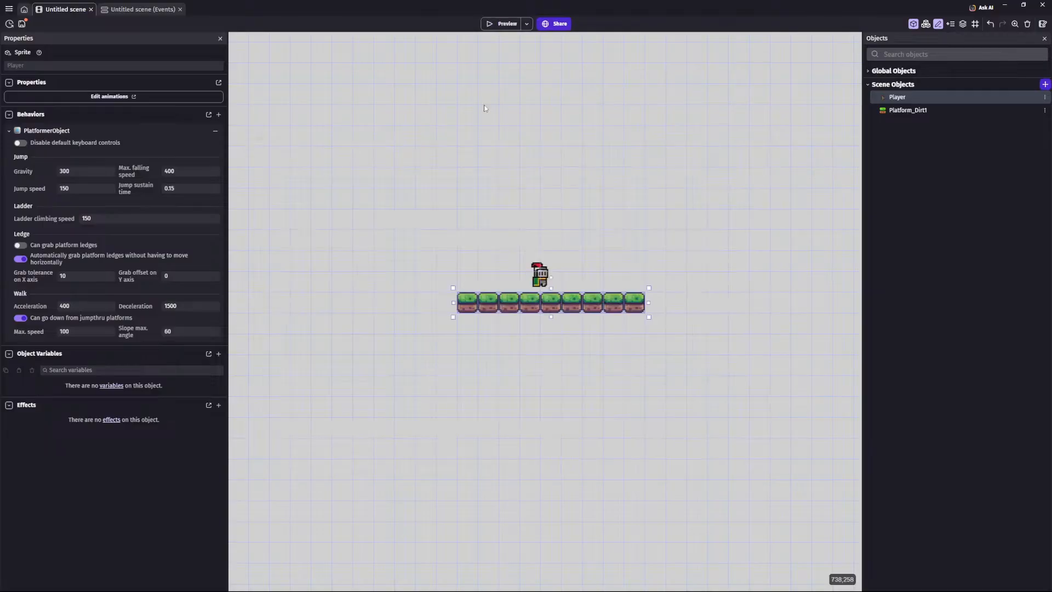
left_click(621, 261)
scroll(728, 265, "down", 2, "ctrl")
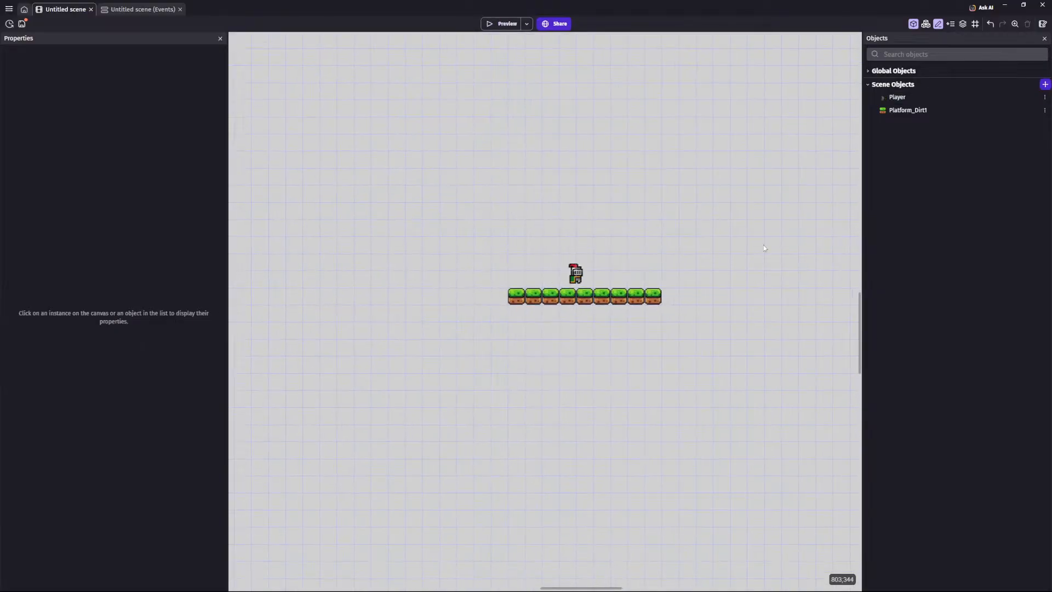
Step: Duplicate the Platform_Dirt1 object and keep the name Platform_Dirt2 for the copy
middle_click_drag(764, 245, 634, 223)
scroll(629, 246, "down", 2, "ctrl")
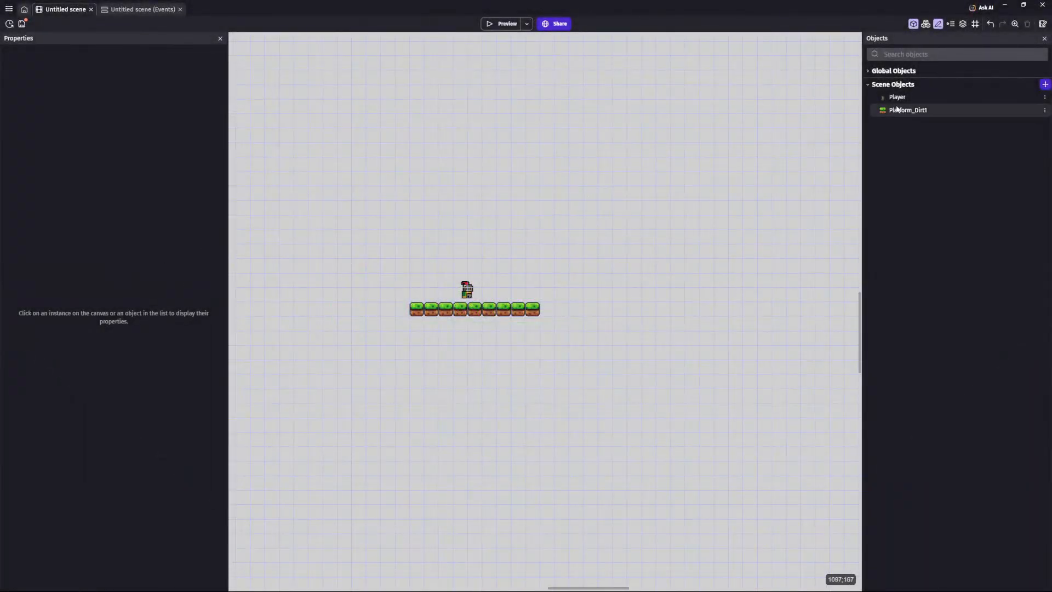
left_click(918, 113)
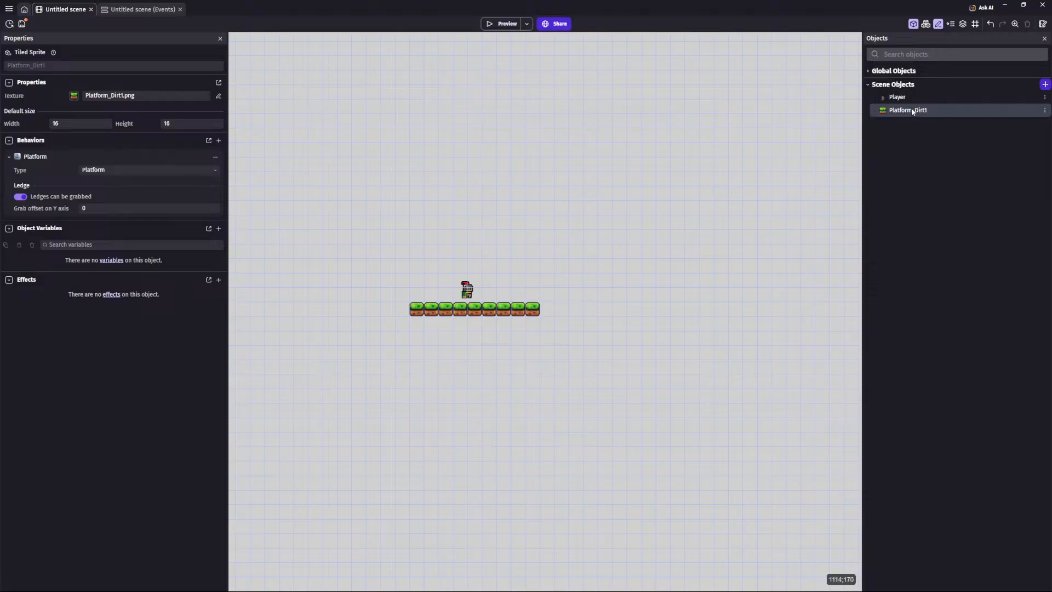
right_click(913, 112)
left_click(926, 144)
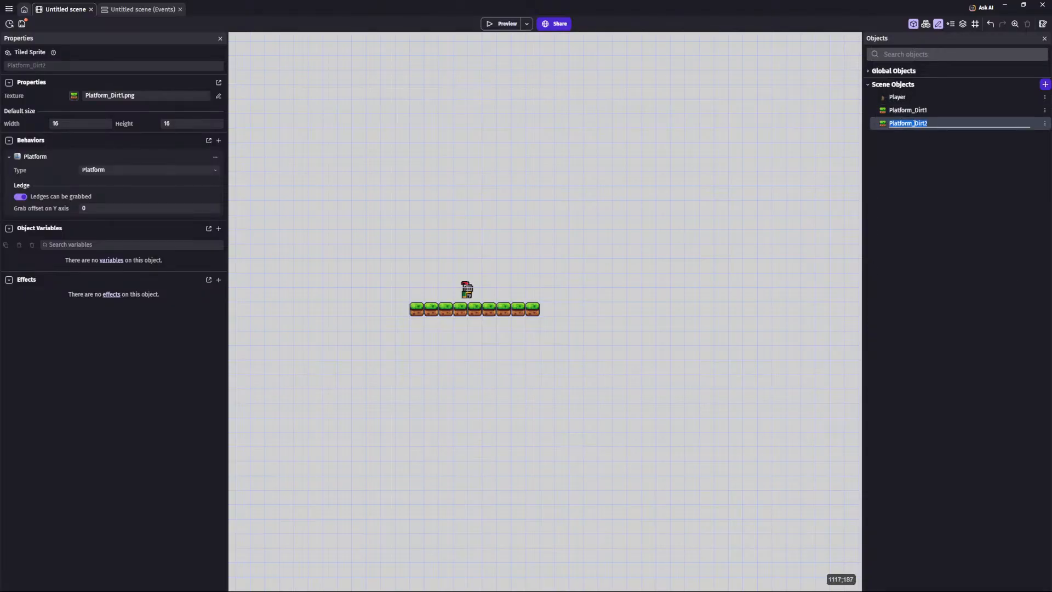
left_click(930, 122)
left_click(930, 145)
Step: Replace Platform_Dirt2's image with Platform_Dirt2.png, copying the file into the project folder, and apply the change
double_click(910, 123)
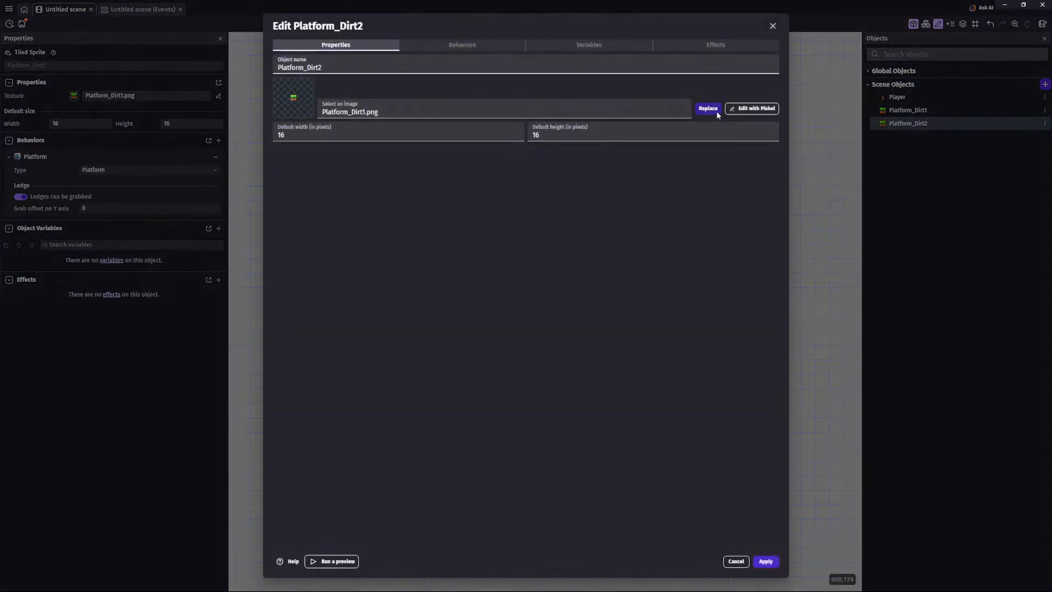
left_click(713, 109)
left_click(499, 125)
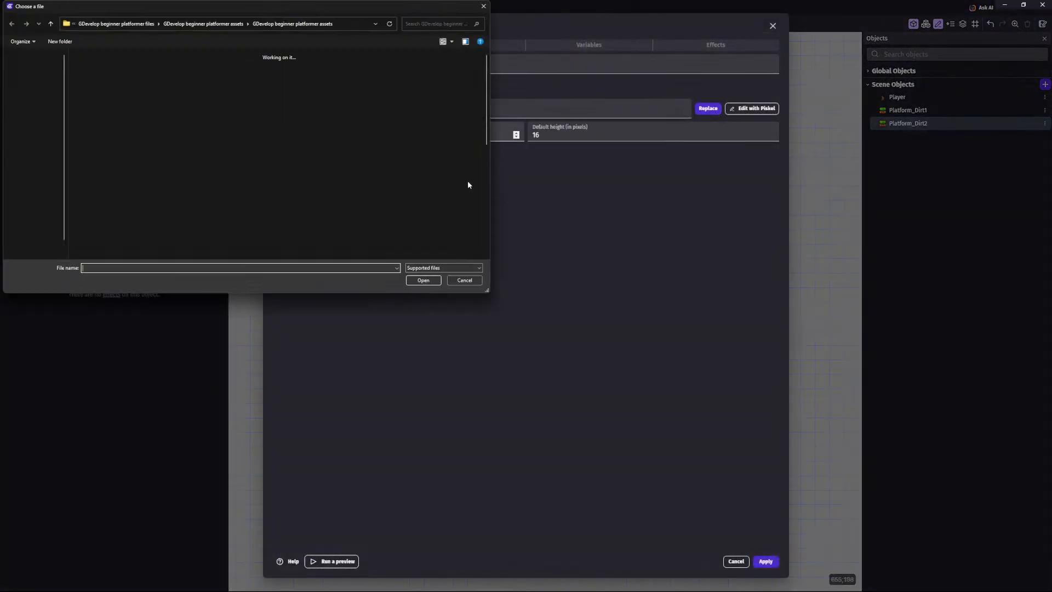
scroll(438, 143, "down", 5)
double_click(229, 200)
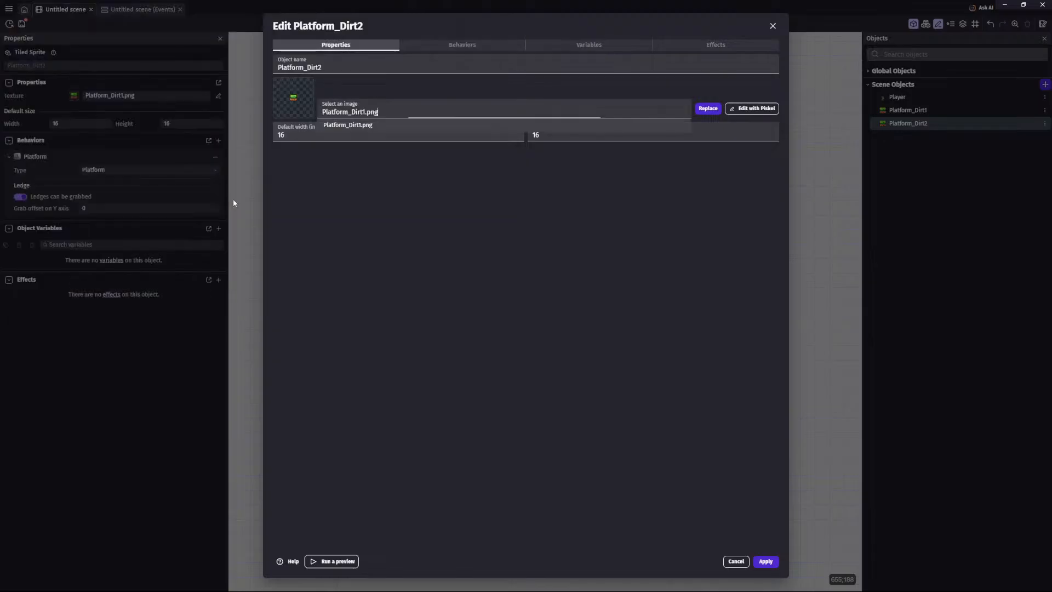
left_click(588, 303)
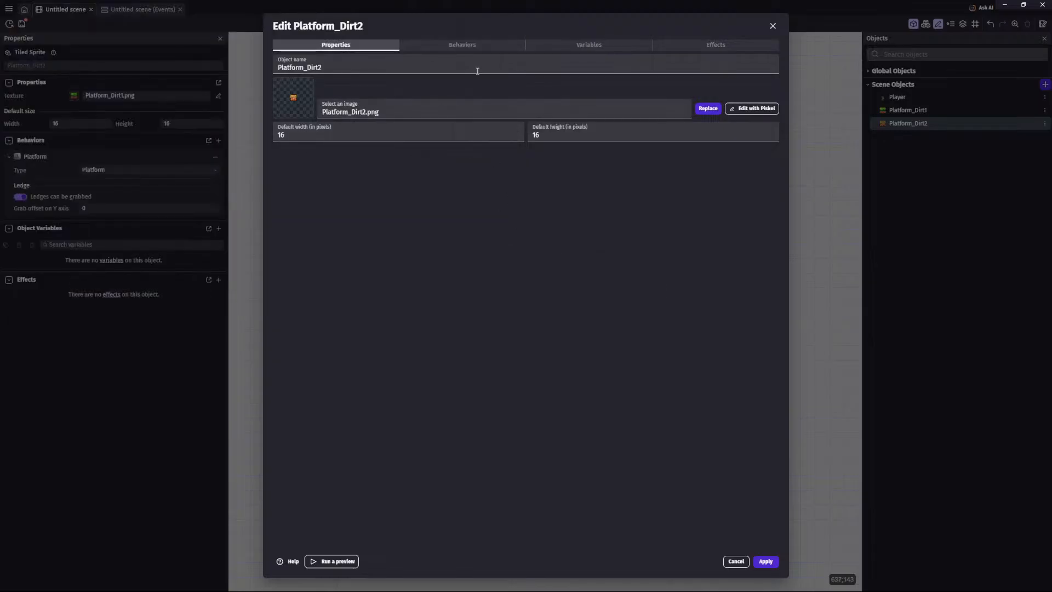
left_click(759, 560)
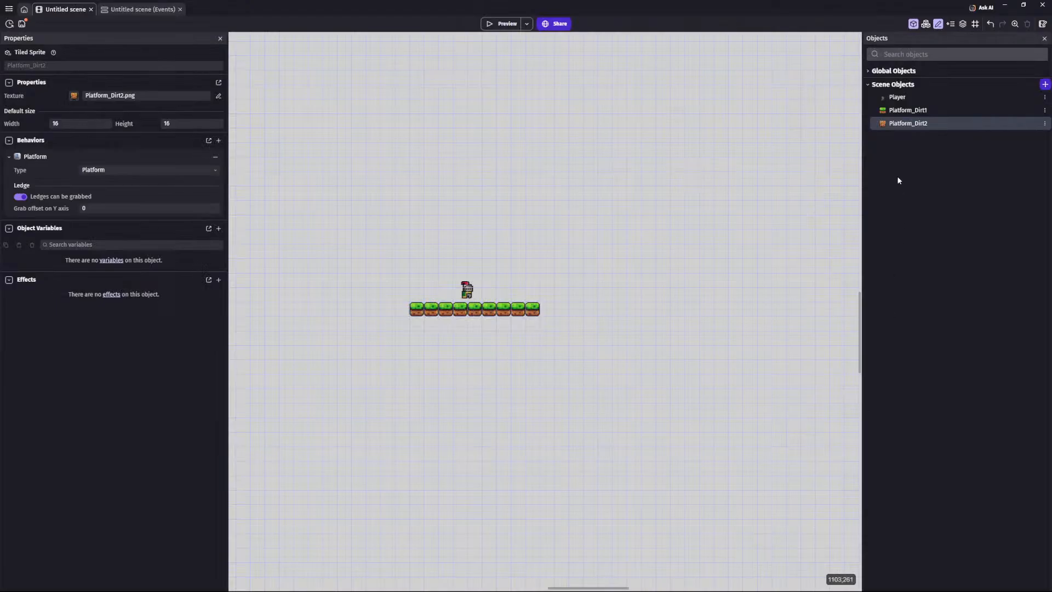
Step: Check the behaviors that Platform_Dirt2 carries over from the duplicated object
double_click(921, 124)
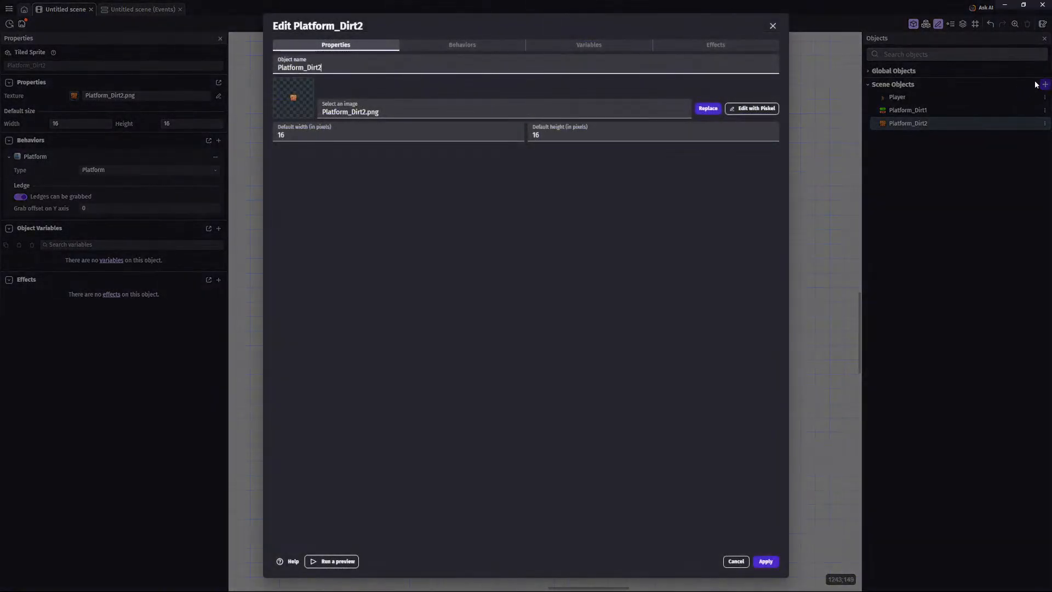
left_click(462, 45)
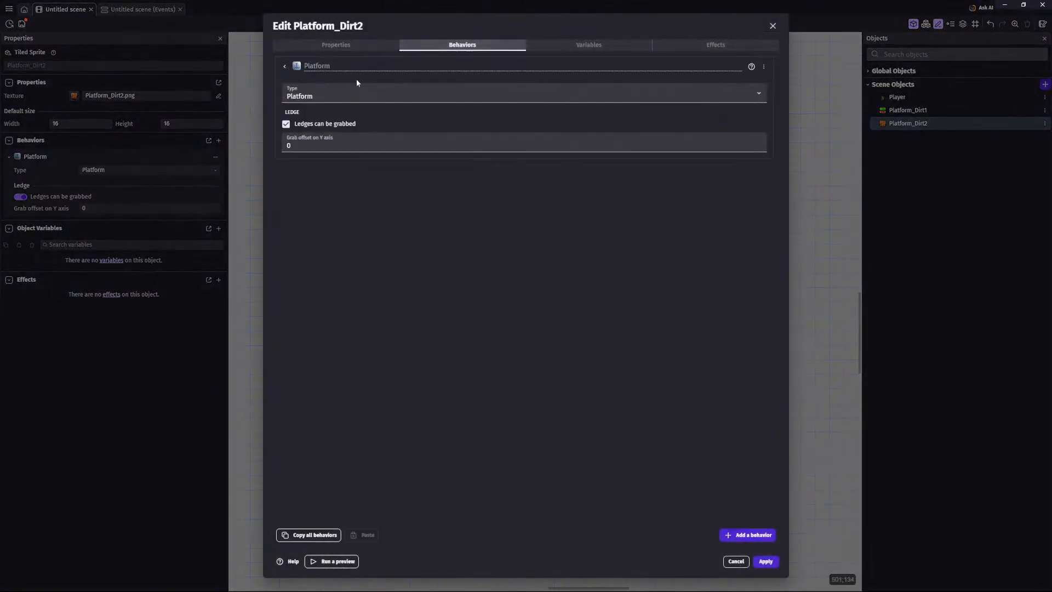
left_click(772, 26)
Step: Duplicate Platform_Dirt2 and rename the copy Platform_Stone1
right_click(911, 126)
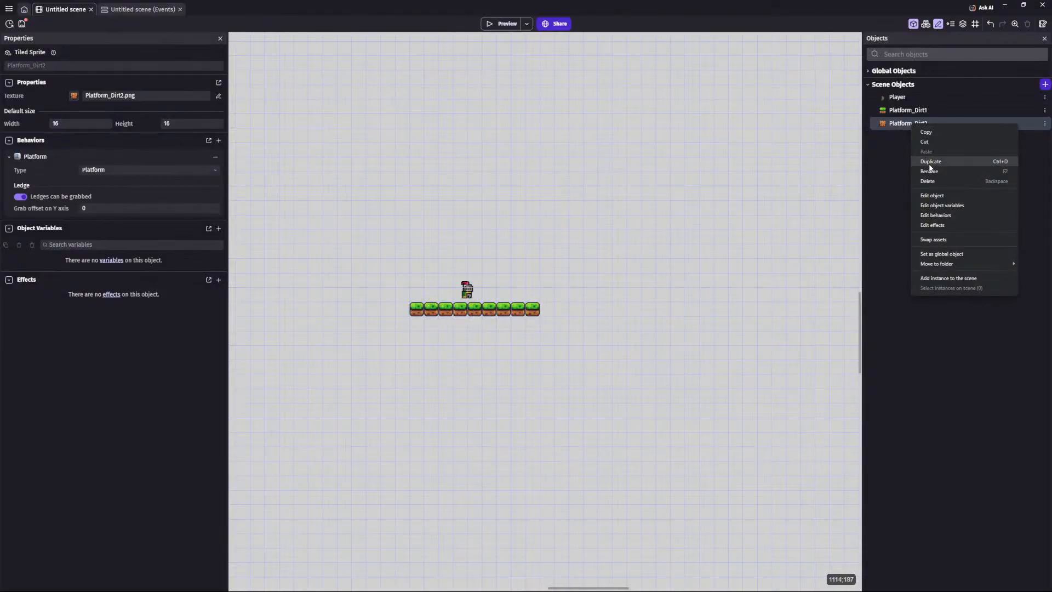
left_click(931, 161)
key("Return")
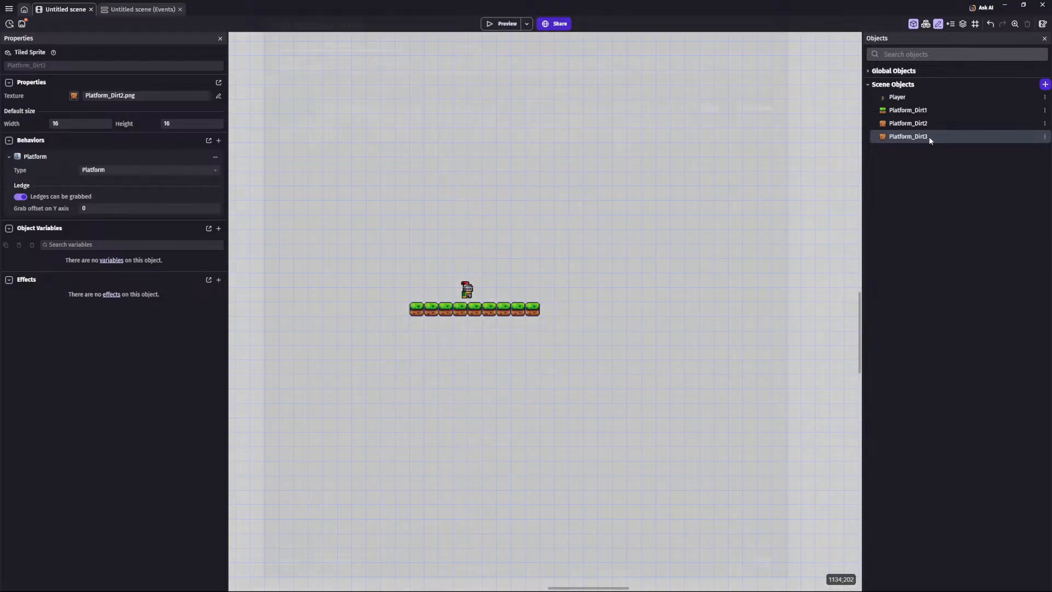
double_click(929, 137)
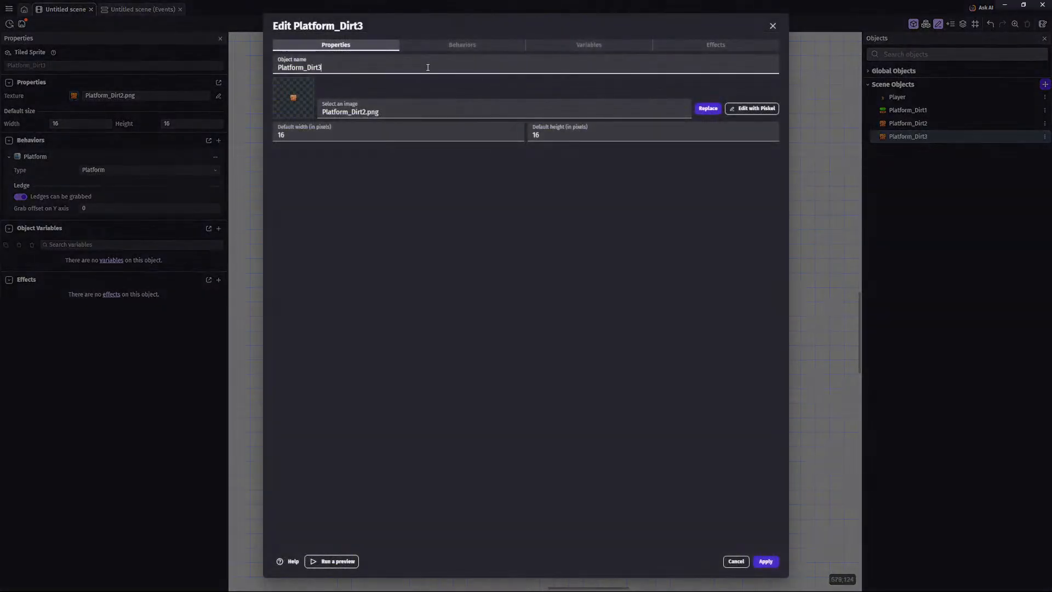
double_click(428, 67)
left_click(428, 67)
Step: Replace Platform_Stone1's image with Platform_Stone1.png, copying the file into the project folder, and apply the change
left_click(708, 108)
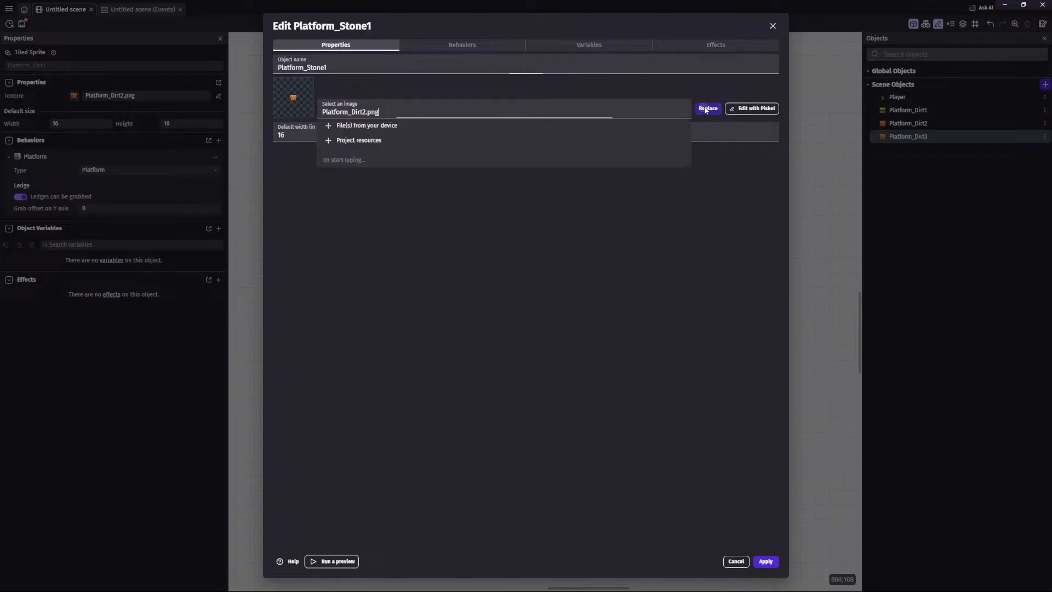
left_click(356, 122)
scroll(444, 196, "down", 5)
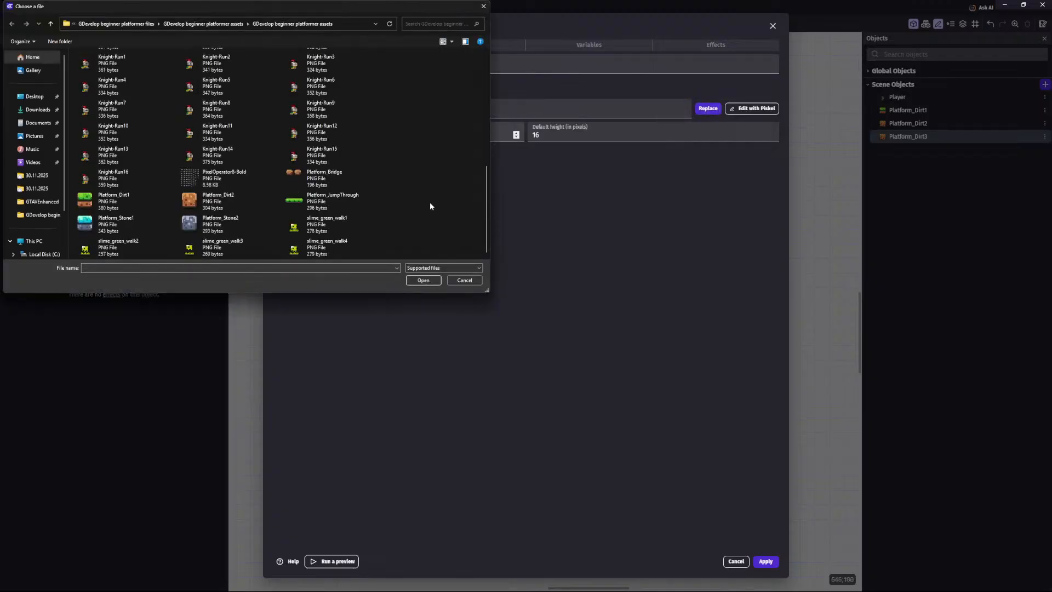
double_click(136, 217)
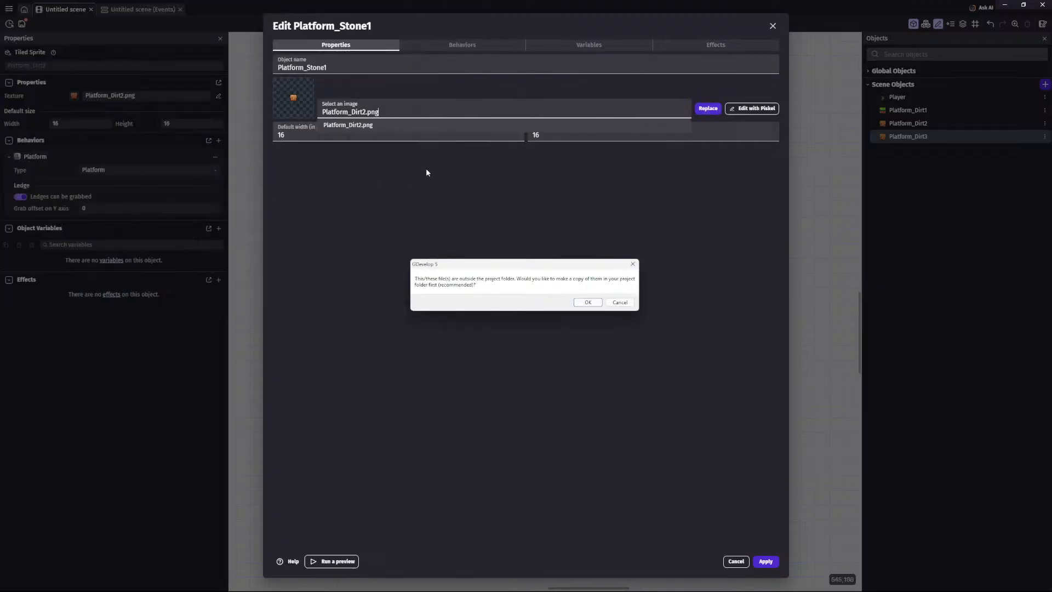
left_click(596, 302)
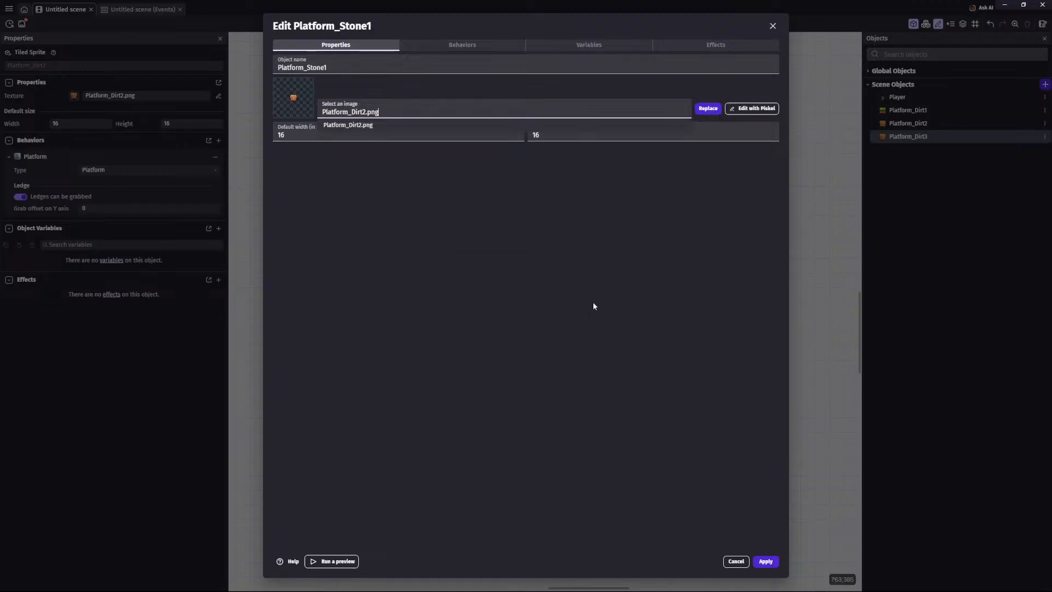
left_click(765, 562)
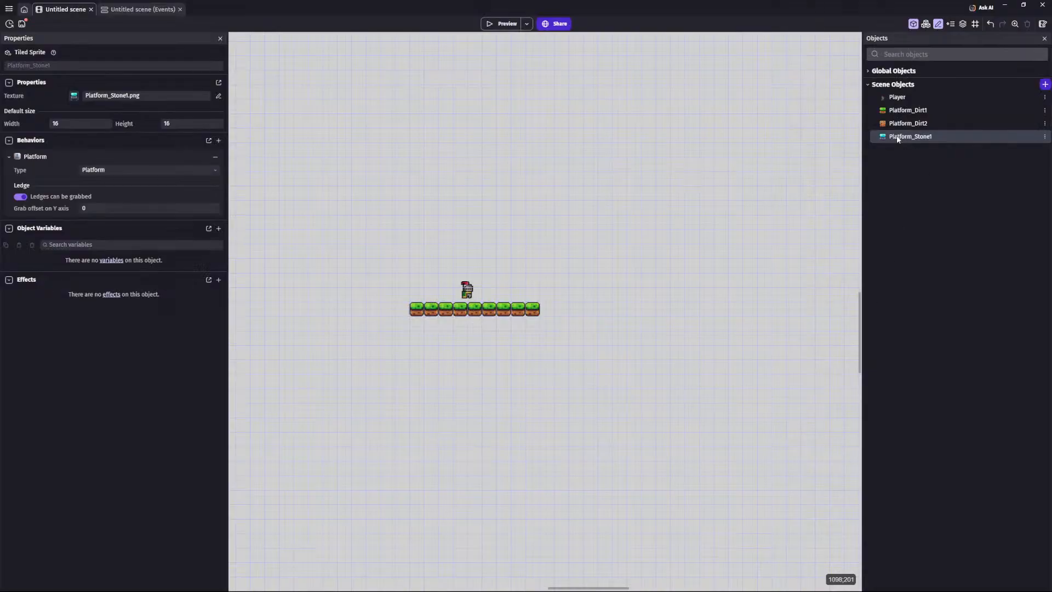
Step: Duplicate the Platform_Stone1 object and keep the name Platform_Stone2 for the copy
right_click(925, 141)
left_click(936, 175)
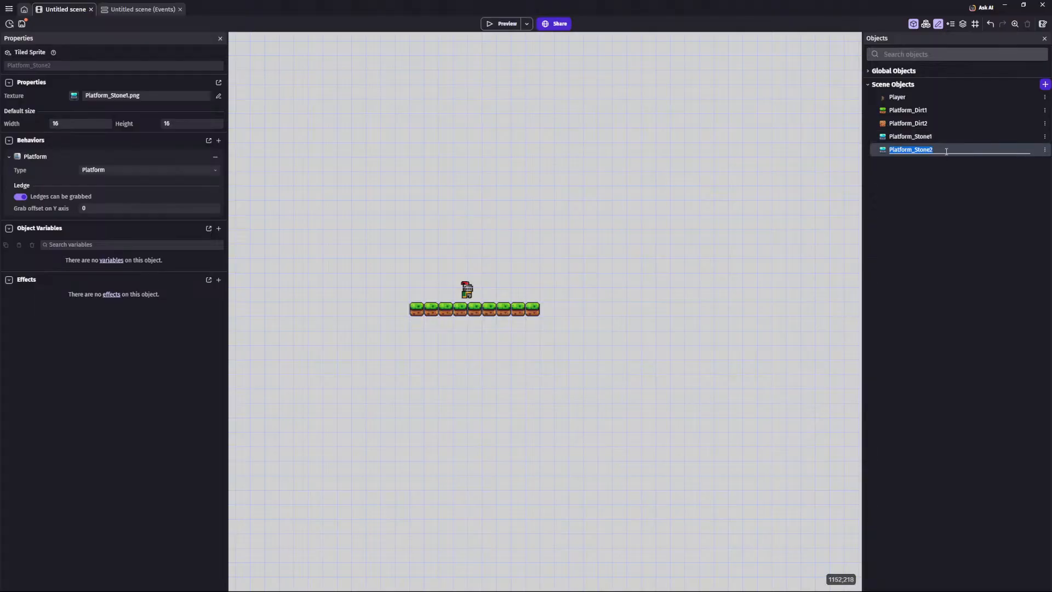
left_click(928, 166)
Step: Replace Platform_Stone2's image with Platform_Stone2.png, copying the file into the project folder, and apply the change
double_click(910, 149)
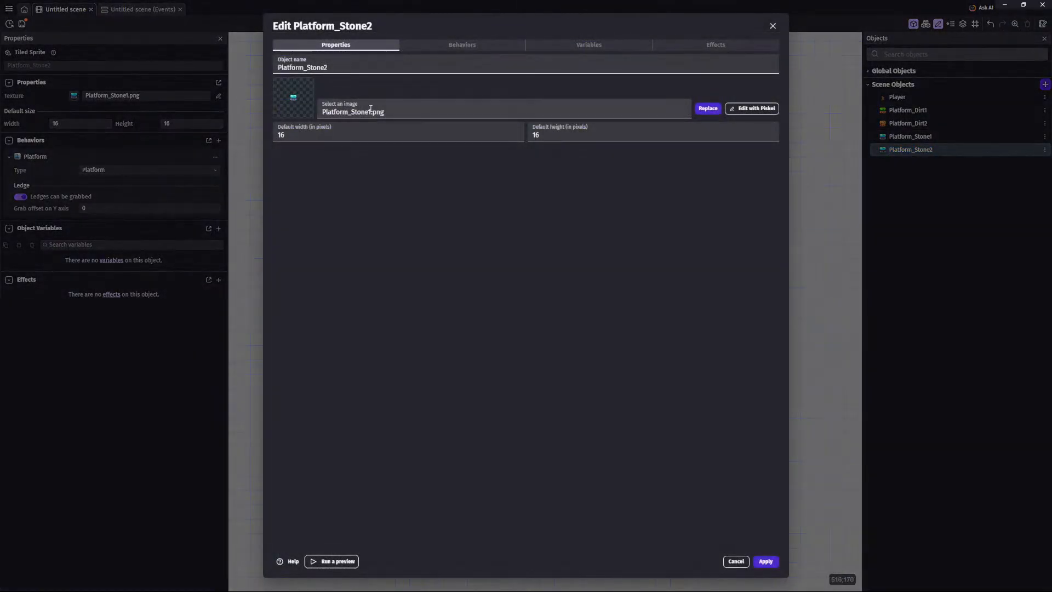
left_click(706, 110)
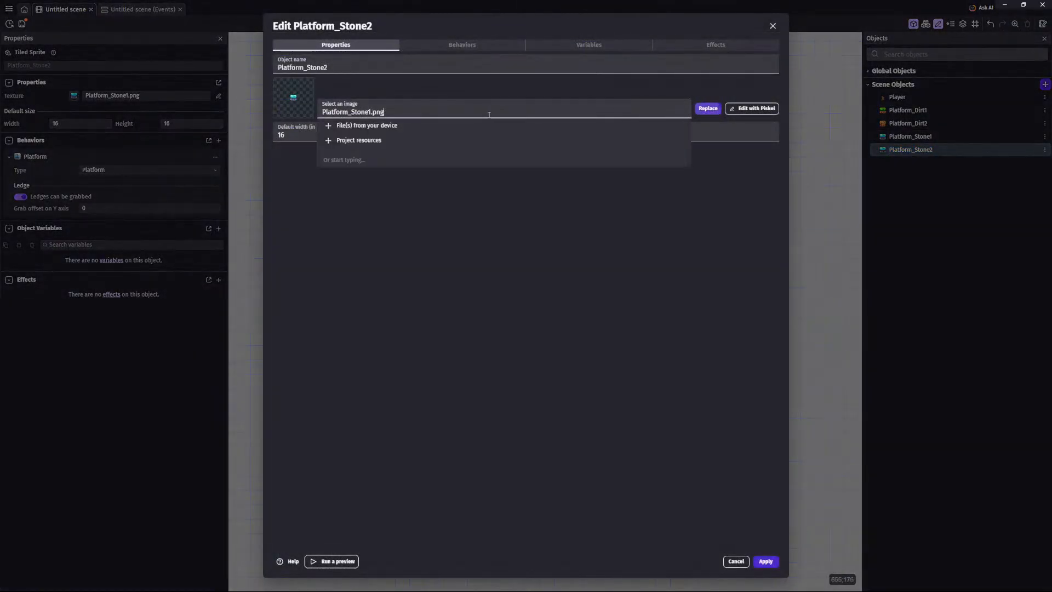
left_click(402, 123)
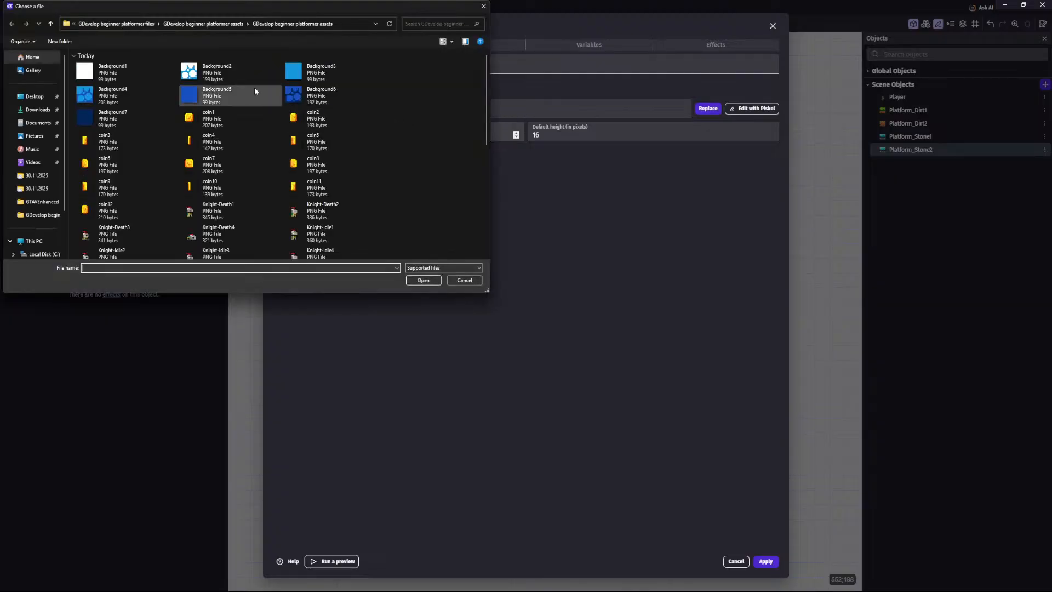
scroll(242, 137, "down", 5)
double_click(110, 222)
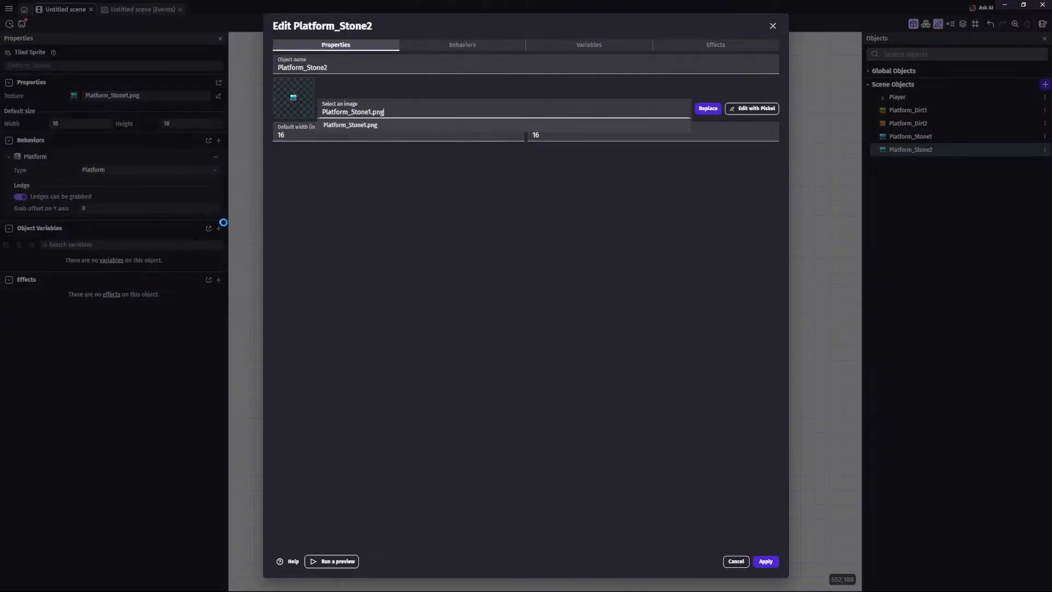
left_click(591, 305)
left_click(764, 561)
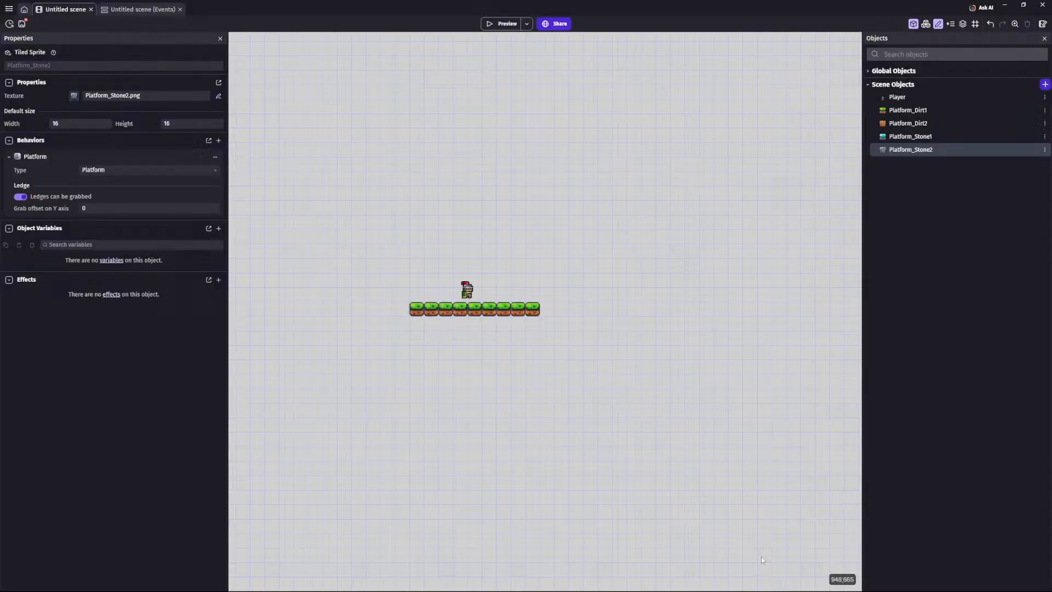
Step: Place a Platform_Stone1 tile beyond the grass platform's right end and a Platform_Dirt2 tile under its first tile at X 560, Y 400
left_click_drag(896, 142, 591, 309)
left_click_drag(908, 124, 417, 325)
Step: Move the Player and grass platform to the game frame's left edge and fill two full-width rows beneath the grass with Platform_Dirt2
scroll(433, 313, "down", 5)
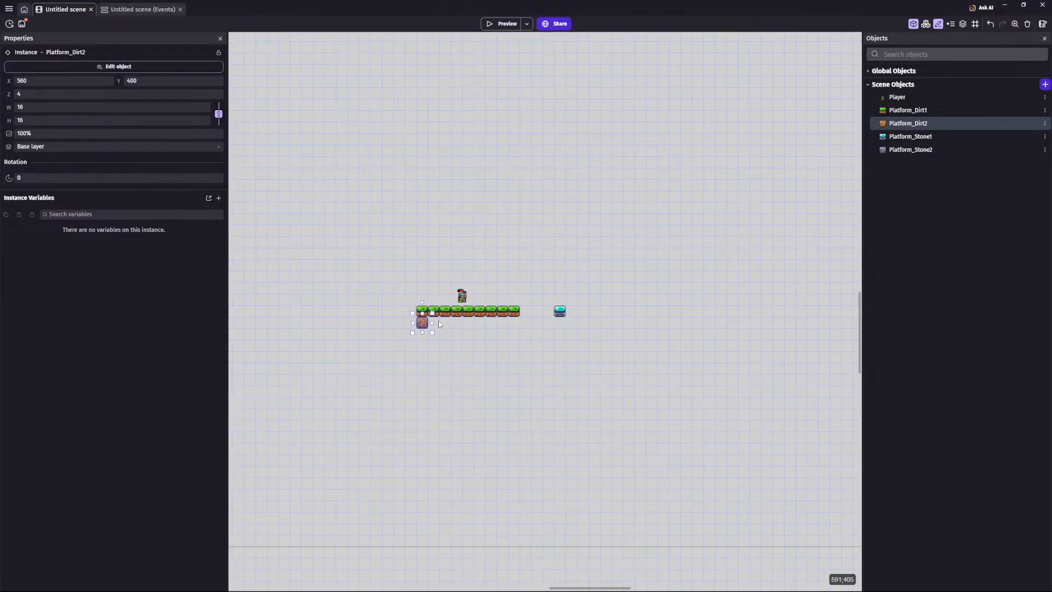
middle_click_drag(336, 343, 480, 333)
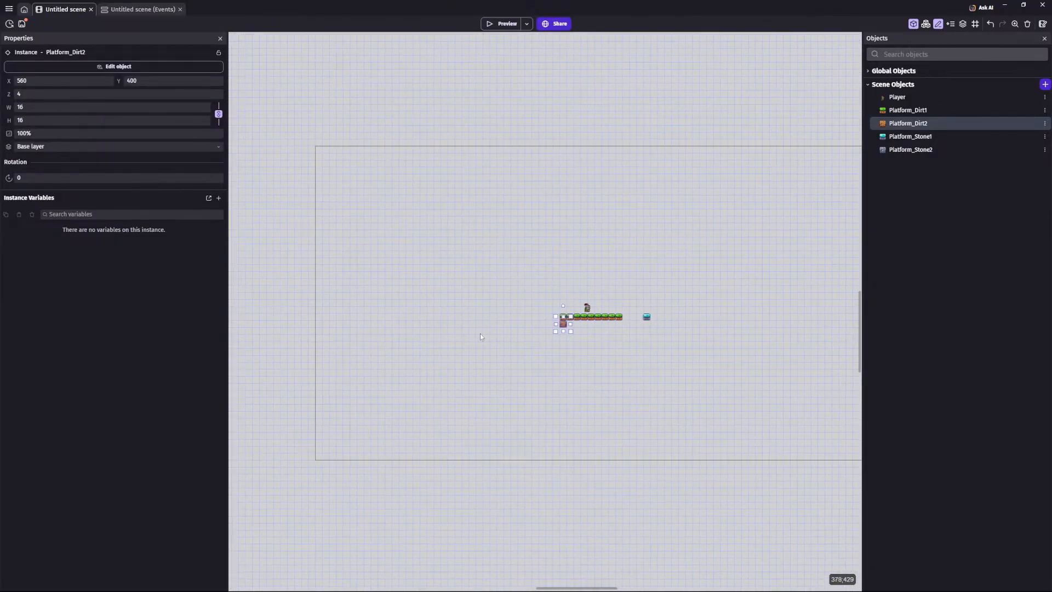
scroll(493, 329, "up", 1)
left_click_drag(897, 97, 352, 304)
left_click_drag(608, 314, 337, 315)
left_click_drag(572, 323, 368, 335)
Step: Place Platform_Stone1 at X 208, Y 352, stretched to 128 by 16, and fill two equally wide rows beneath it with Platform_Stone2
left_click(651, 323)
left_click_drag(662, 316, 464, 308)
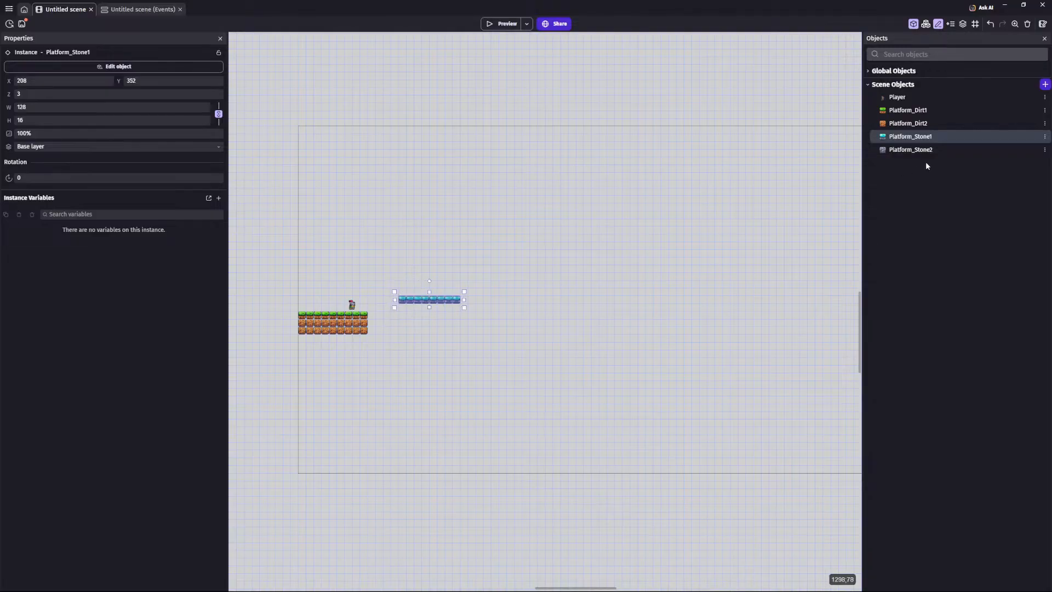
left_click_drag(911, 150, 644, 217)
left_click_drag(404, 309, 461, 321)
left_click(494, 327)
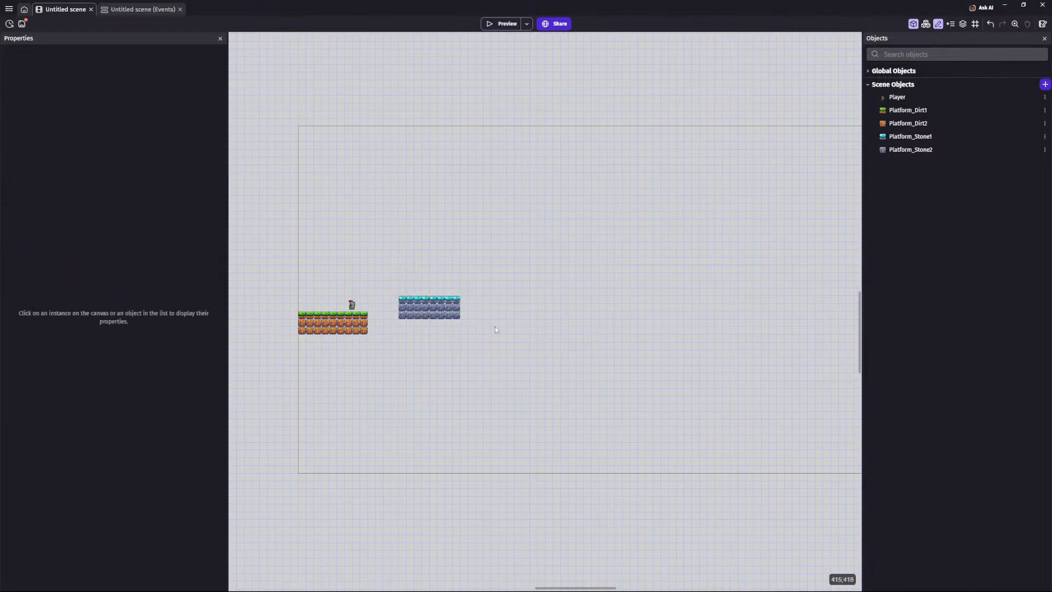
Step: Preview the game, run and jump the Player right towards the stone platform, and close the preview
scroll(388, 320, "up", 2, "ctrl")
left_click(504, 24)
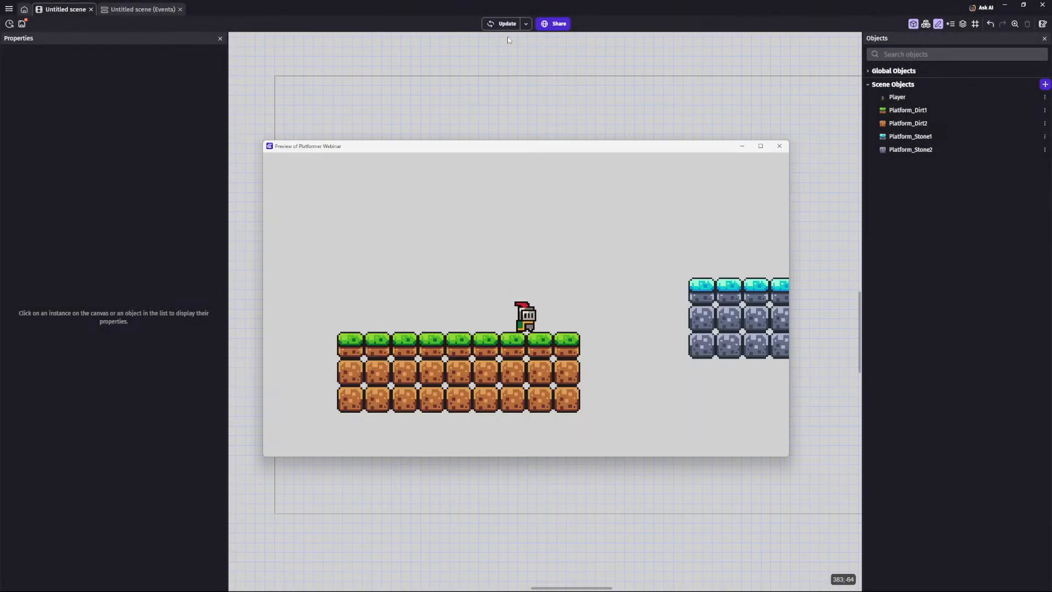
key("Right")
key("space")
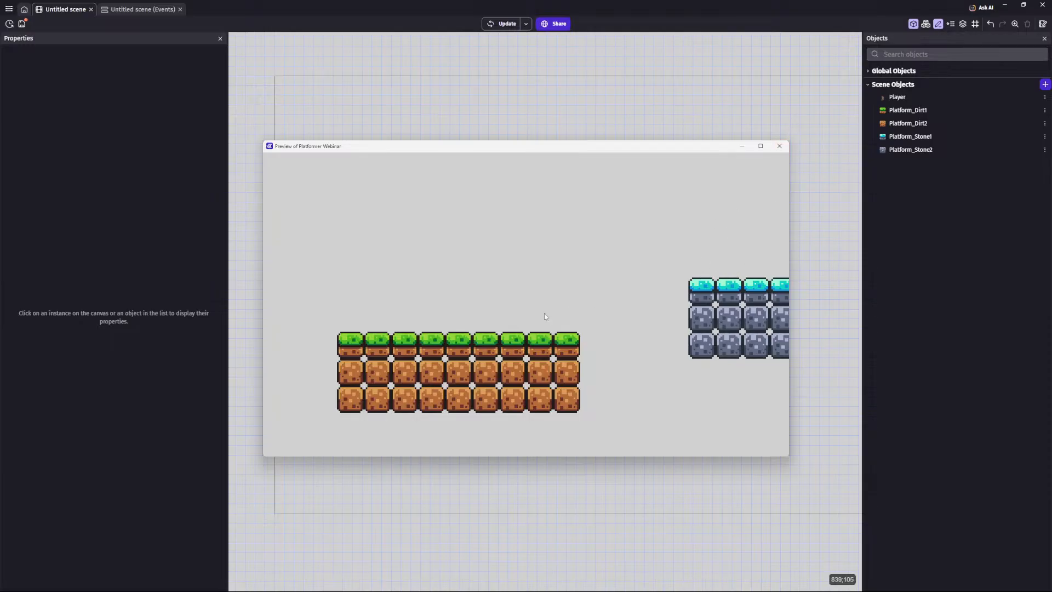
left_click(780, 146)
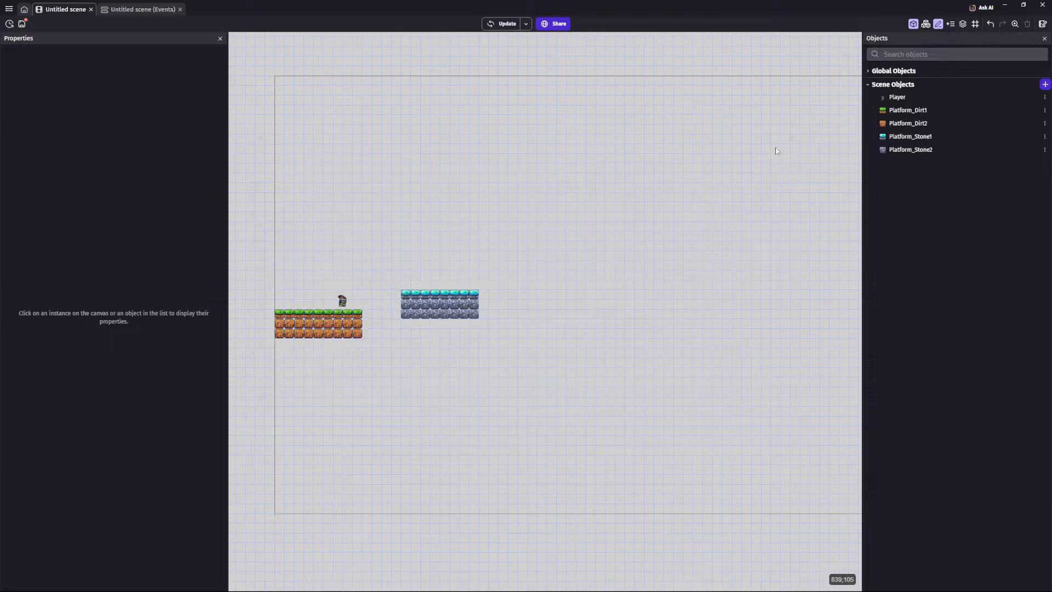
left_click(1045, 85)
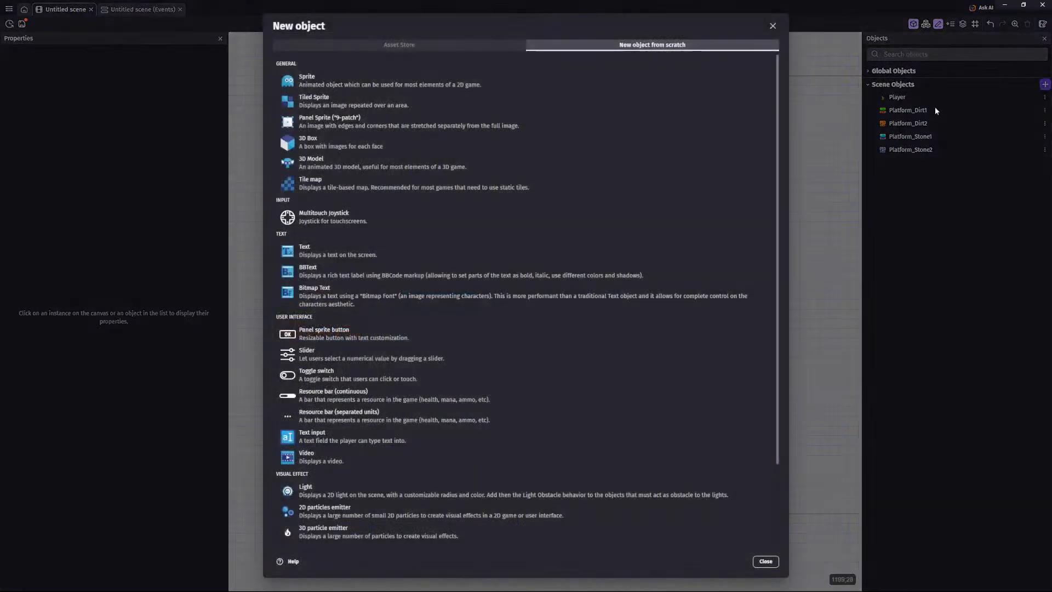
left_click(338, 99)
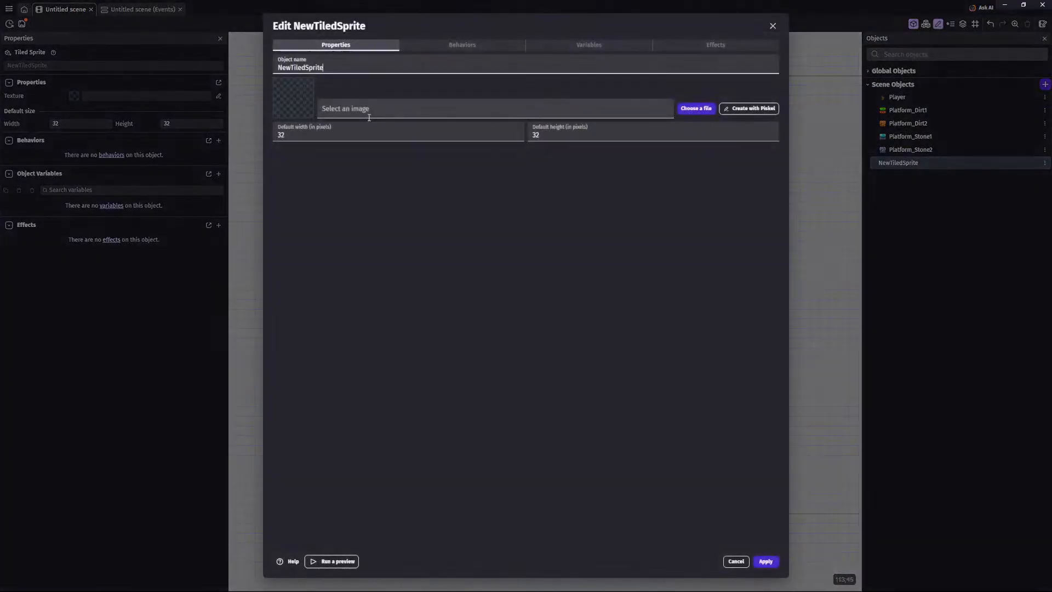
left_click(736, 561)
key("Delete")
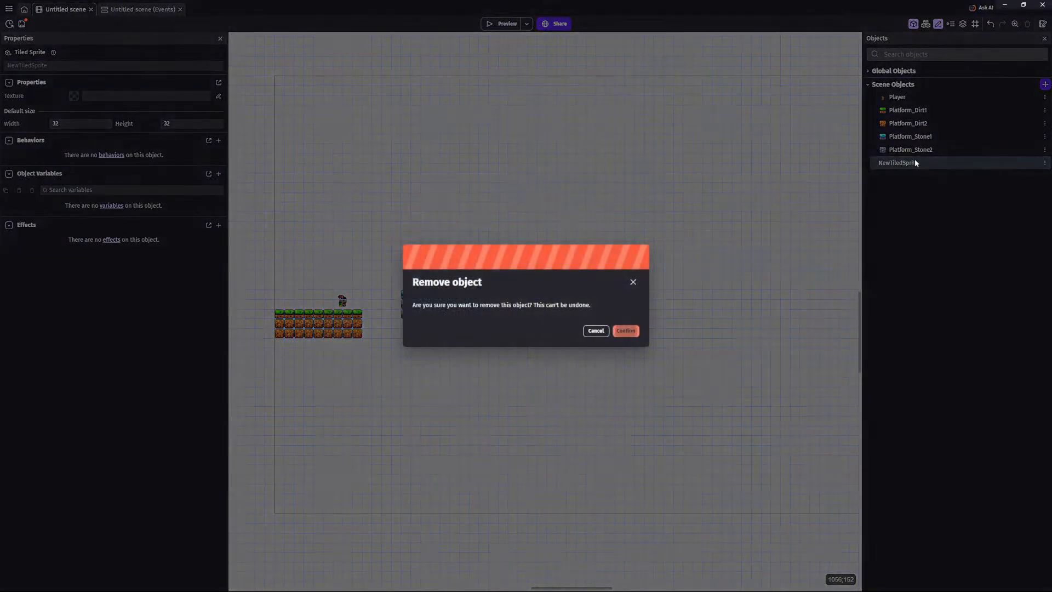
left_click(625, 330)
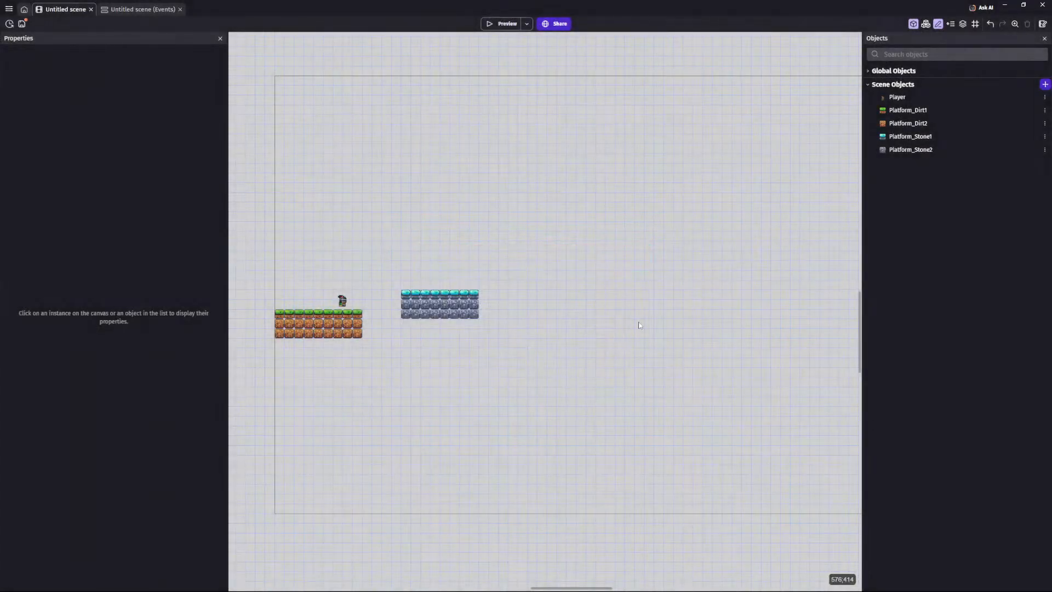
Step: Duplicate the Platform_Stone2 object and name the copy Platform_Bridge1
left_click(904, 151)
key("ctrl+d")
key("End")
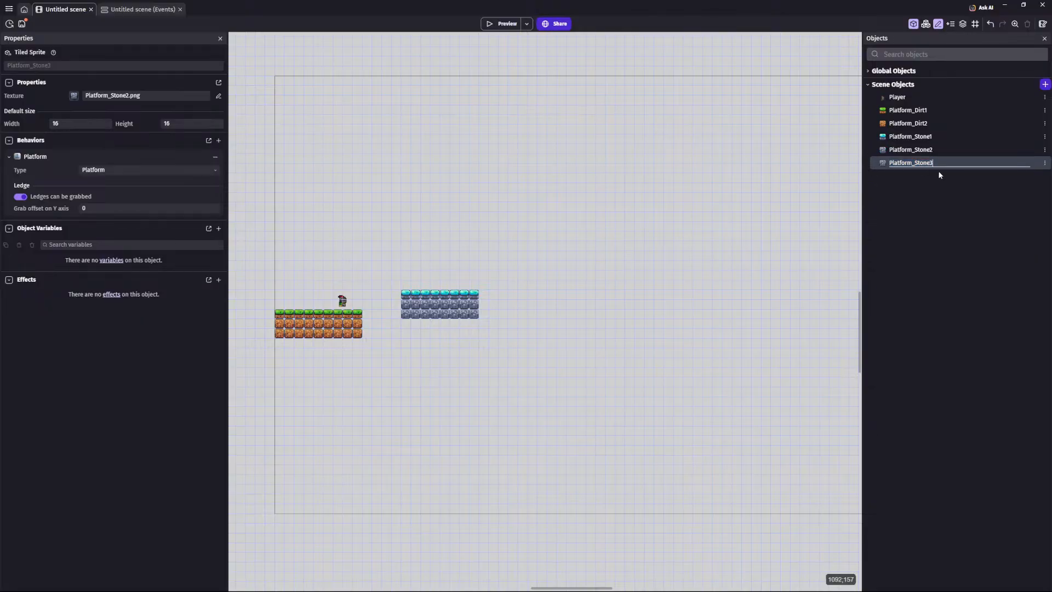
type("Bridge1")
key("Return")
Step: Replace the Platform_Bridge1 texture with the Platform_Bridge image from the beginner platformer assets folder
double_click(913, 164)
left_click(712, 111)
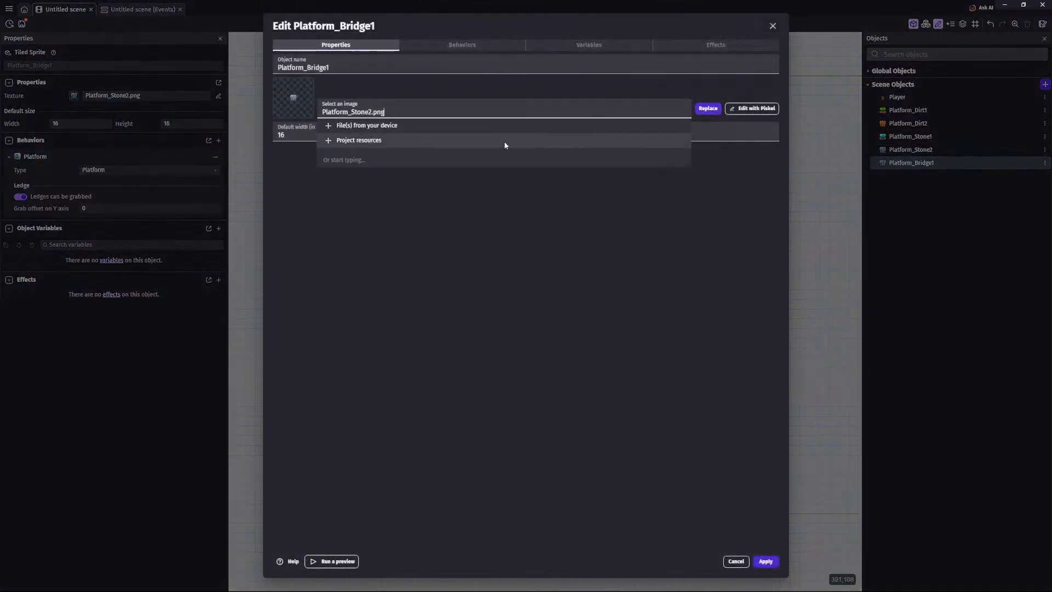
left_click(483, 131)
scroll(407, 177, "down", 15)
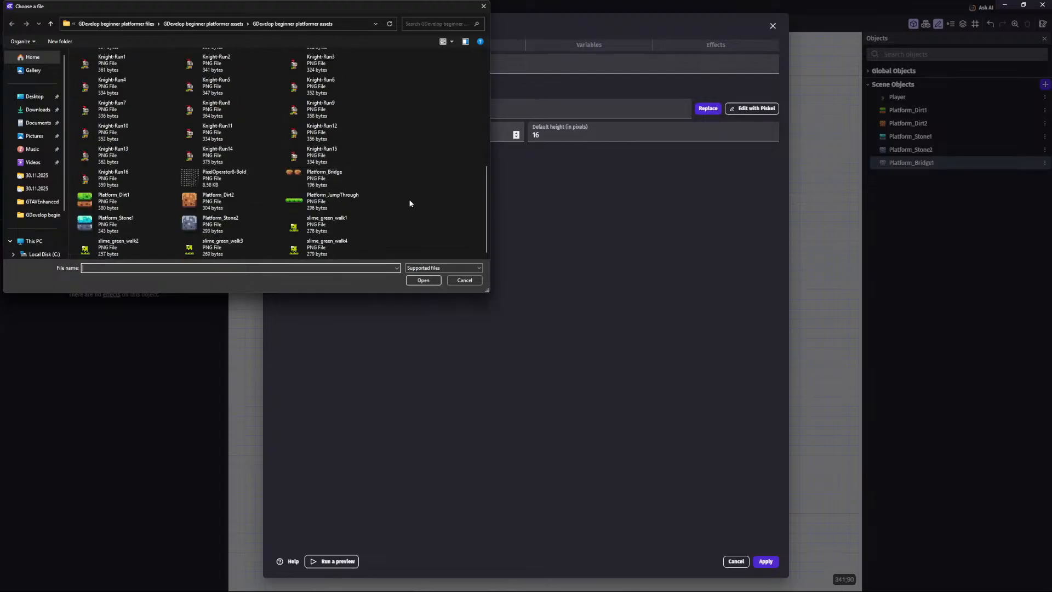
double_click(325, 175)
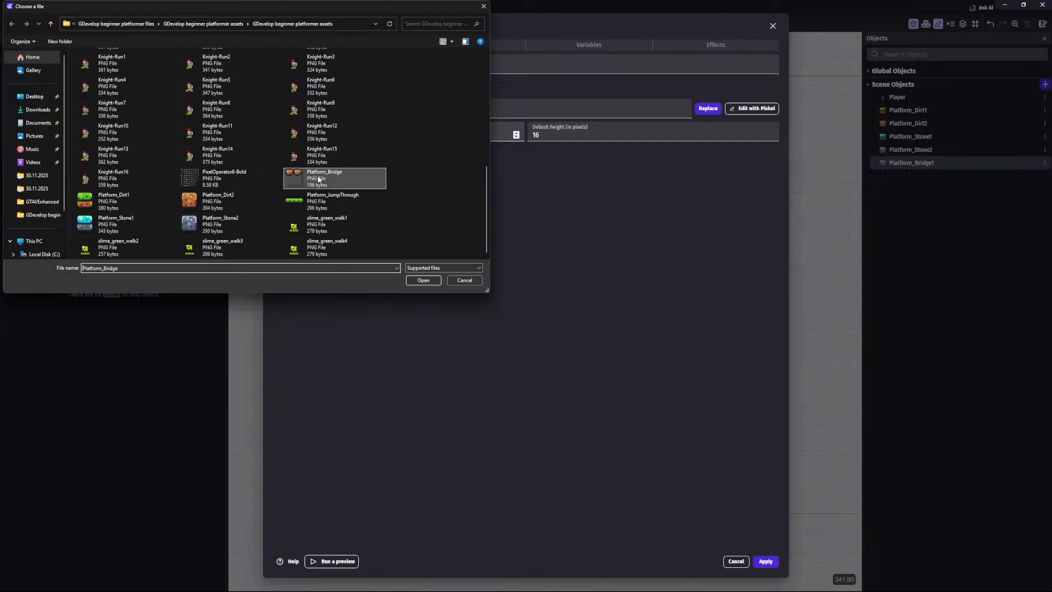
left_click(588, 303)
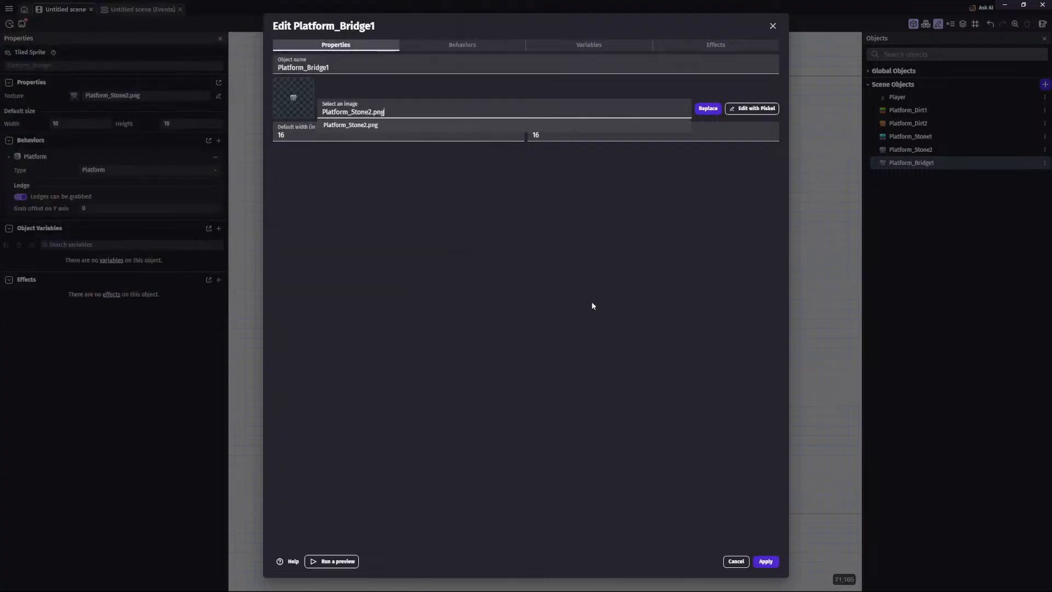
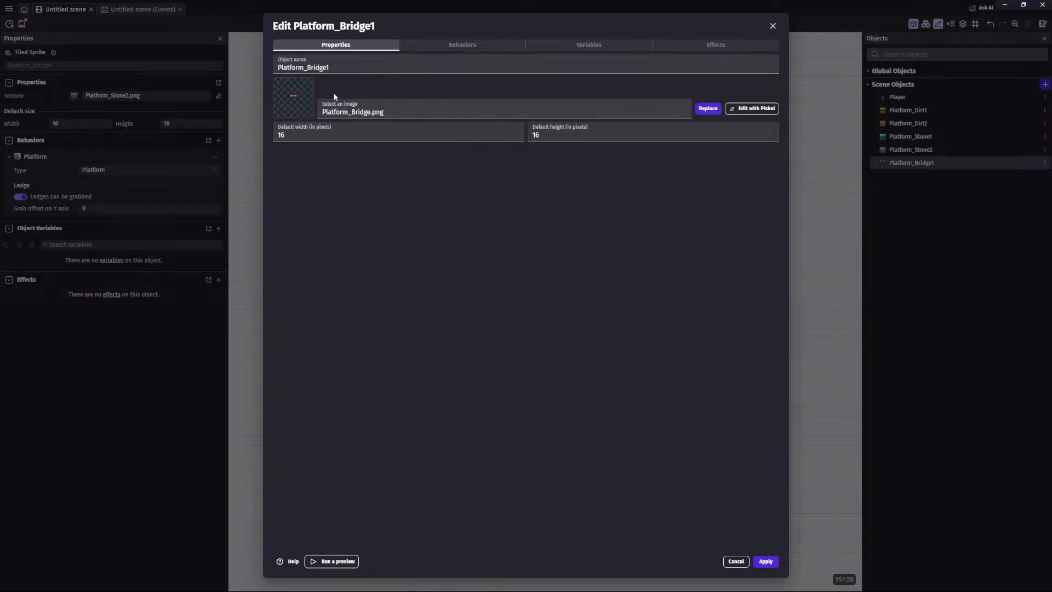
left_click(336, 67)
left_click(439, 222)
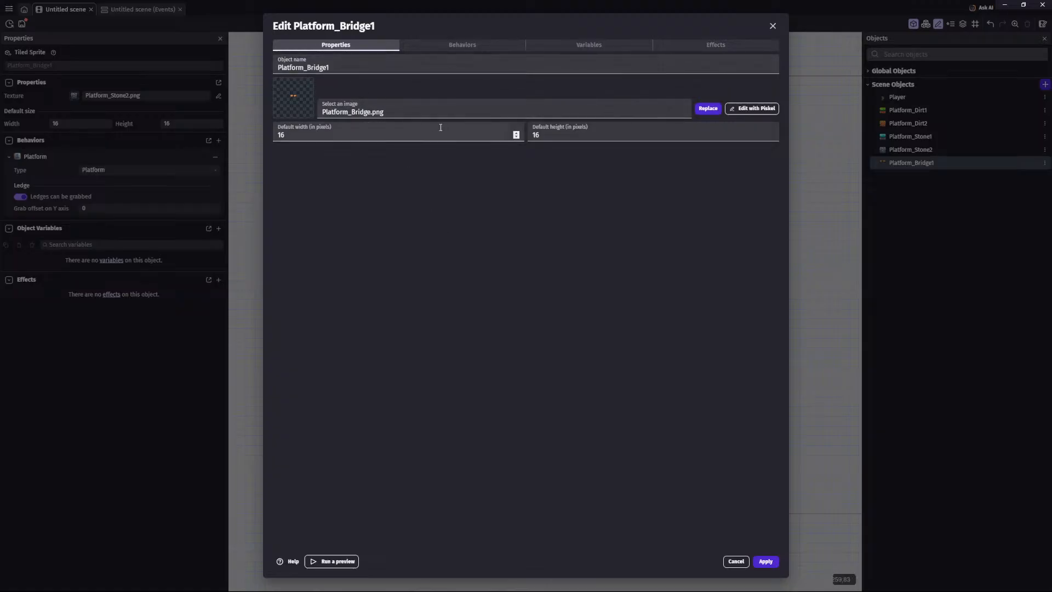
Step: Set the platform type of Platform_Bridge1 to Jumpthru platform and apply the object changes
left_click(463, 46)
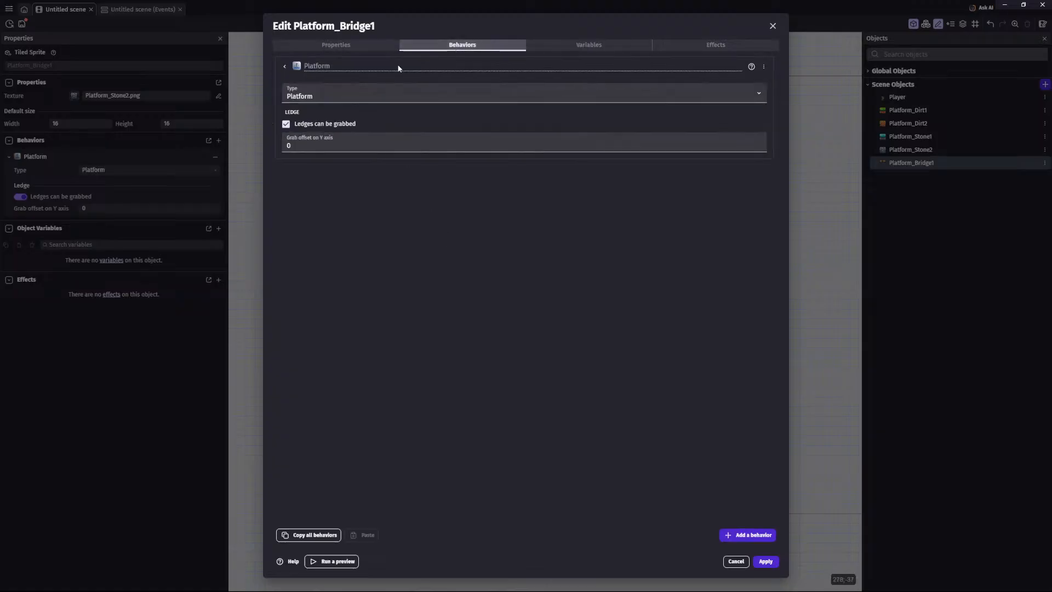
left_click(337, 95)
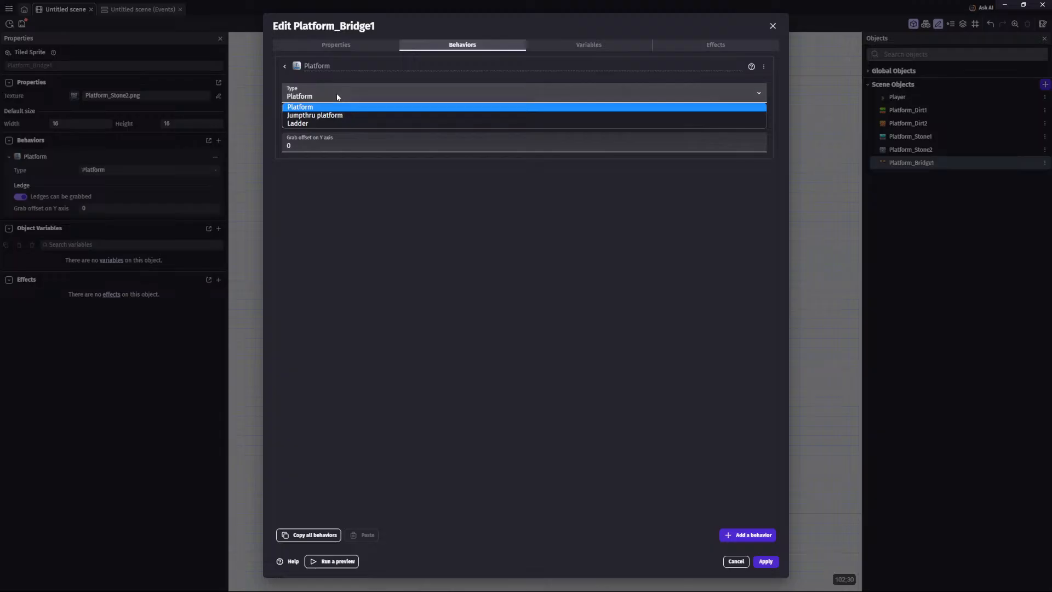
left_click(318, 122)
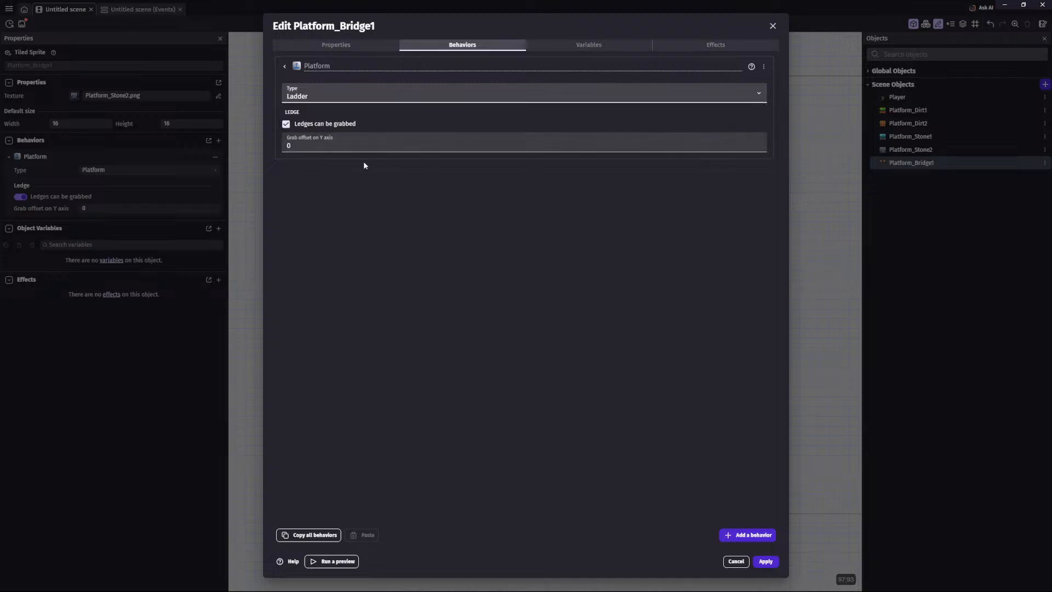
left_click(311, 98)
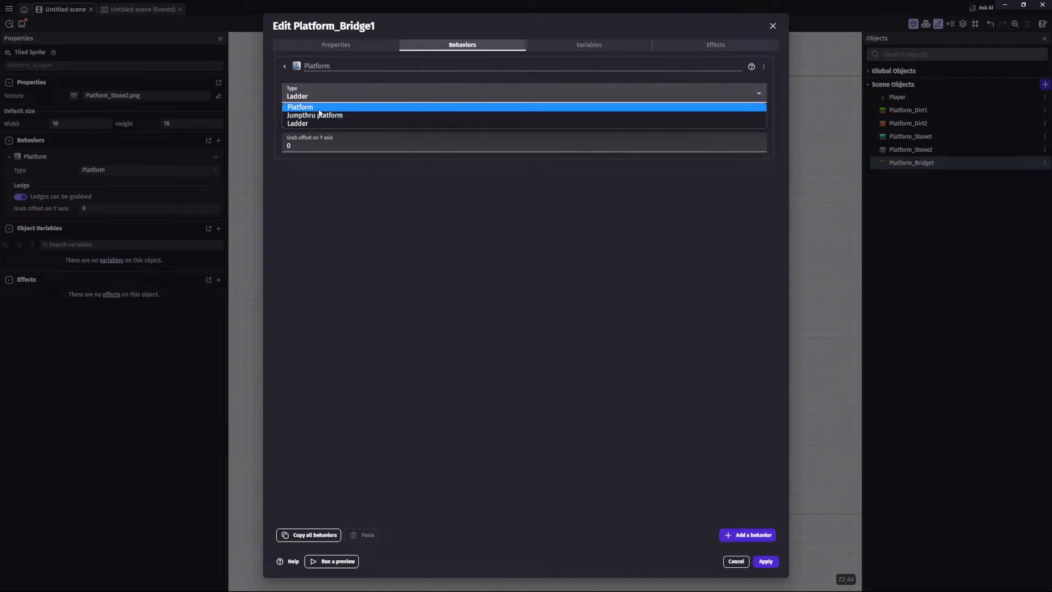
left_click(319, 116)
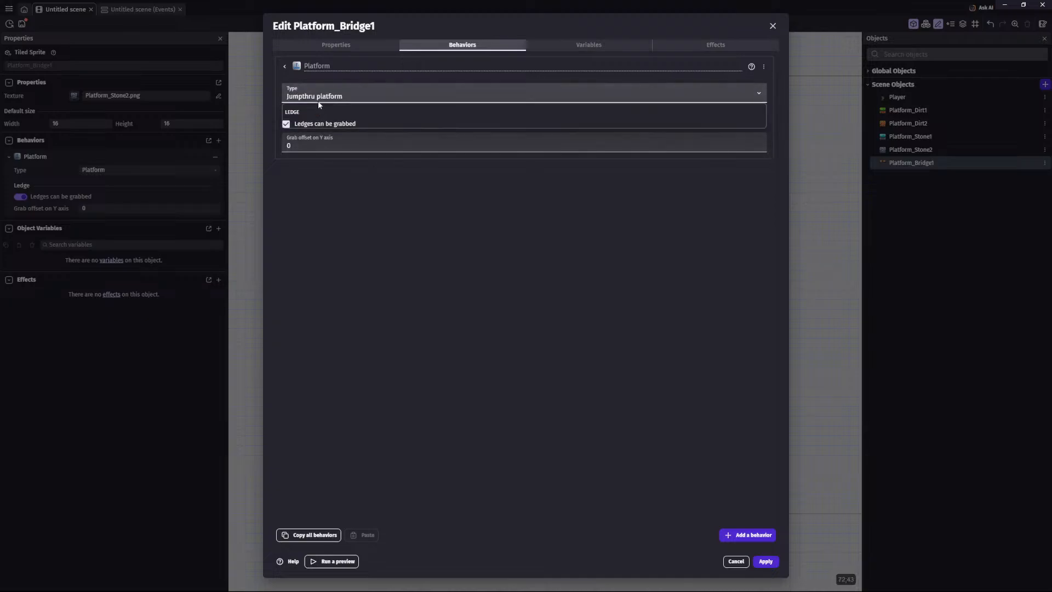
left_click(318, 98)
left_click(318, 115)
left_click(766, 561)
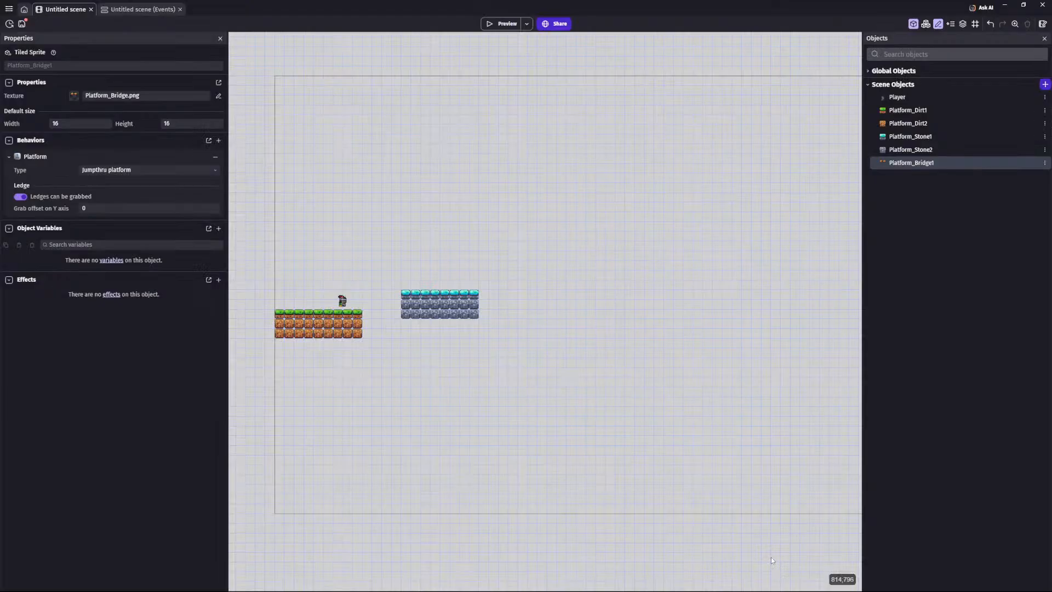
Step: Span the gap between the grass and stone platforms with Platform_Bridge1, and raise the stone platform by two grid rows
left_click_drag(369, 314, 402, 313)
left_click(914, 163)
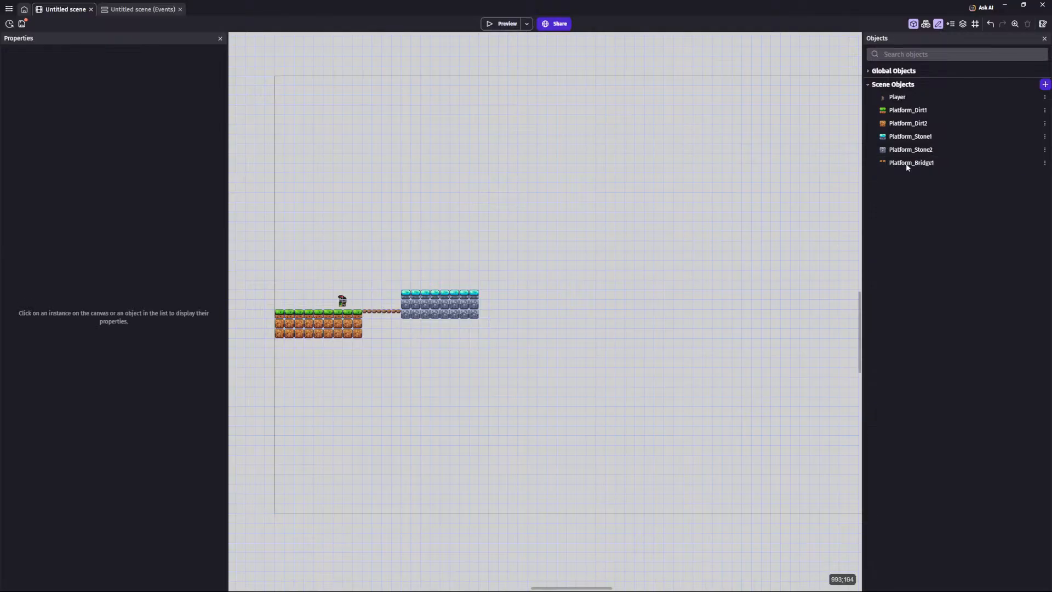
left_click(919, 164)
left_click(431, 331)
mouse_move(460, 294)
left_mouse_down()
mouse_move(459, 277)
mouse_move(459, 306)
mouse_move(459, 289)
left_mouse_up()
Step: Place a 32 by 16 Platform_Bridge1 at X 160, Y 352 and duplicate it above, level with the stone platform's top
left_click_drag(393, 292, 377, 294)
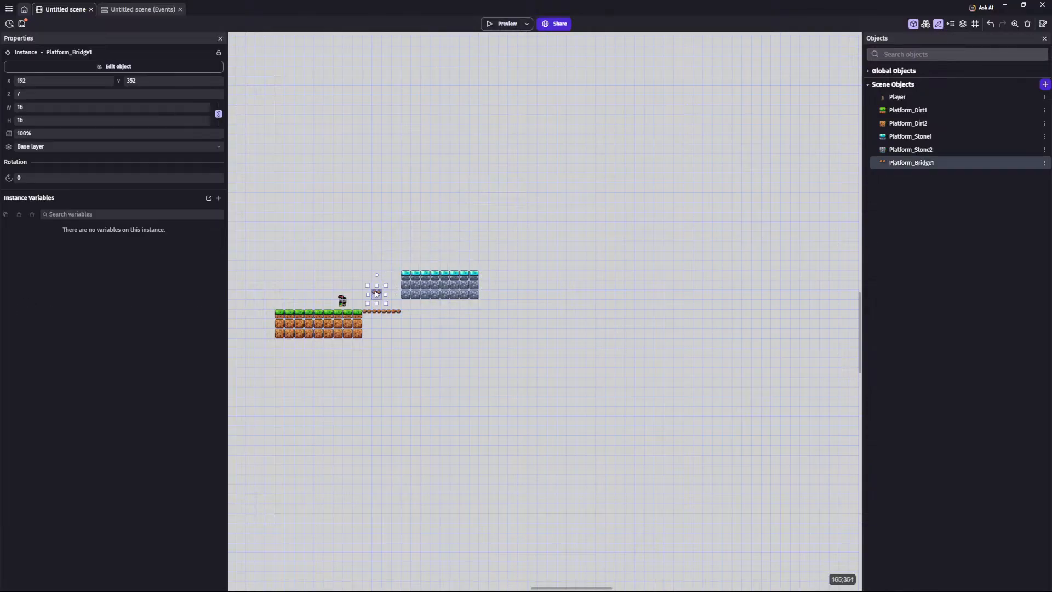
left_click(396, 322)
left_click(385, 295)
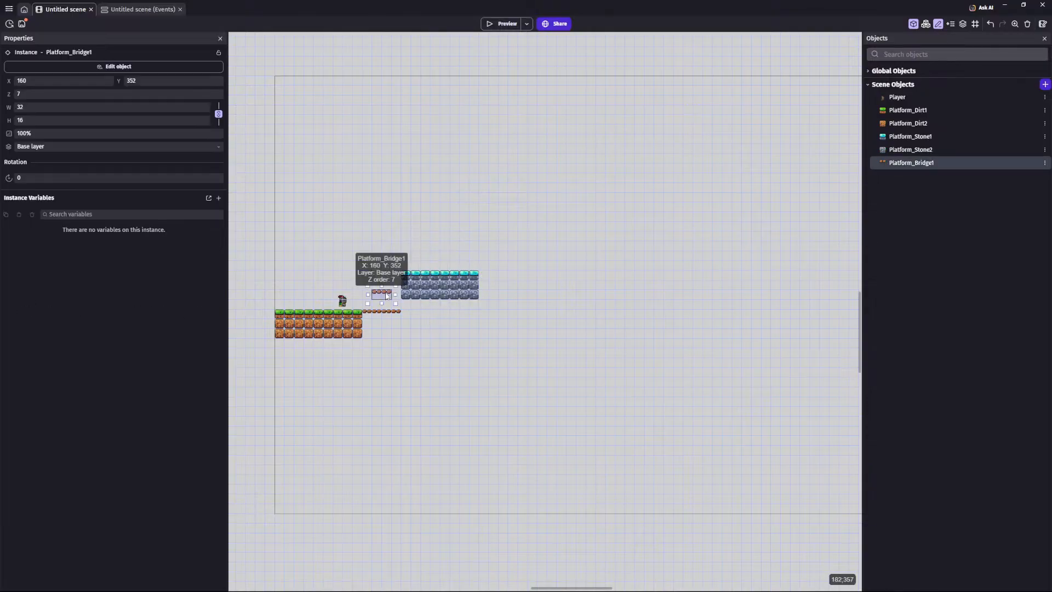
key("ctrl+d")
left_click_drag(385, 298, 383, 275)
left_click(473, 327)
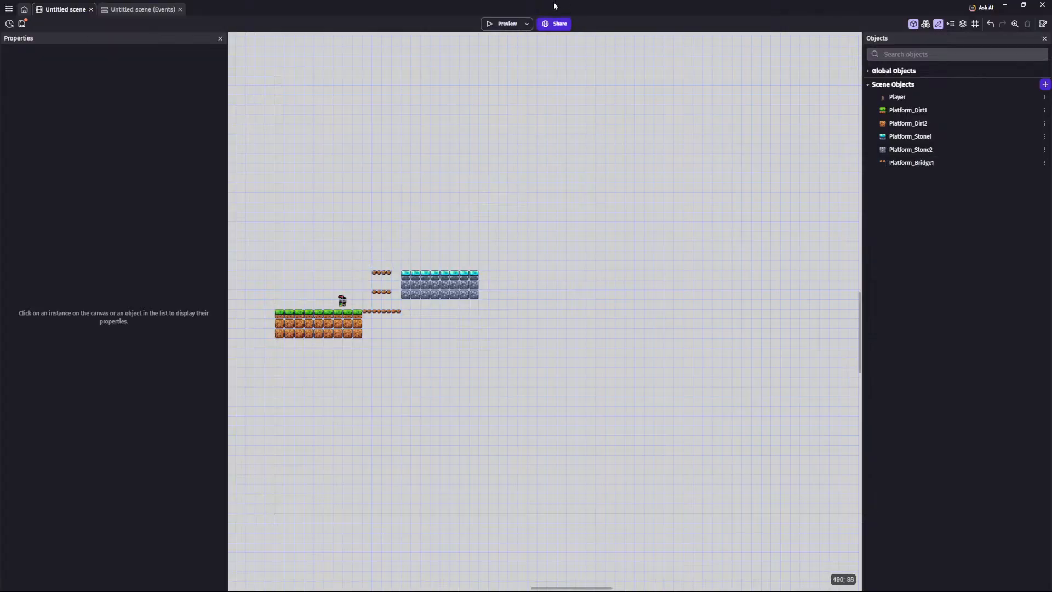
Step: Preview the game, test the Player's jumps beneath the short bridges, and close the preview
left_click(503, 24)
key("Right")
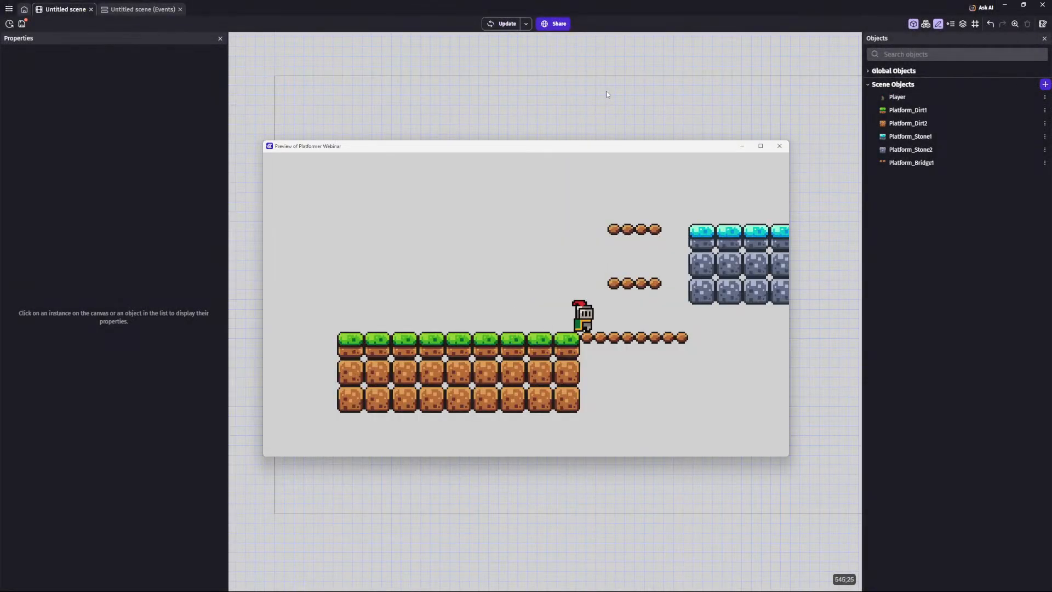
key("space")
key("Left")
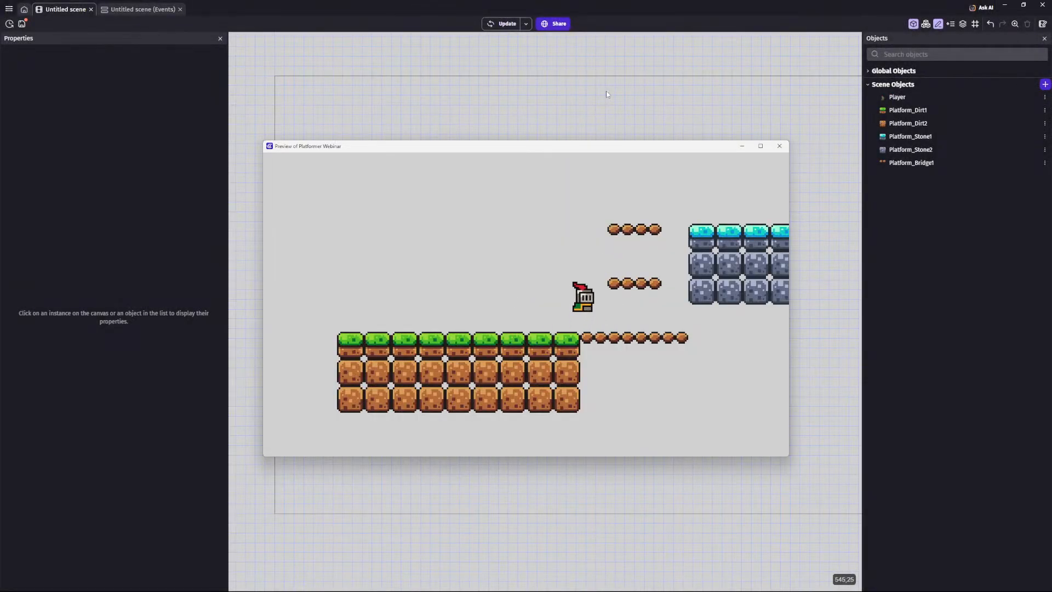
key("space")
key("Right")
key("space")
key("Left")
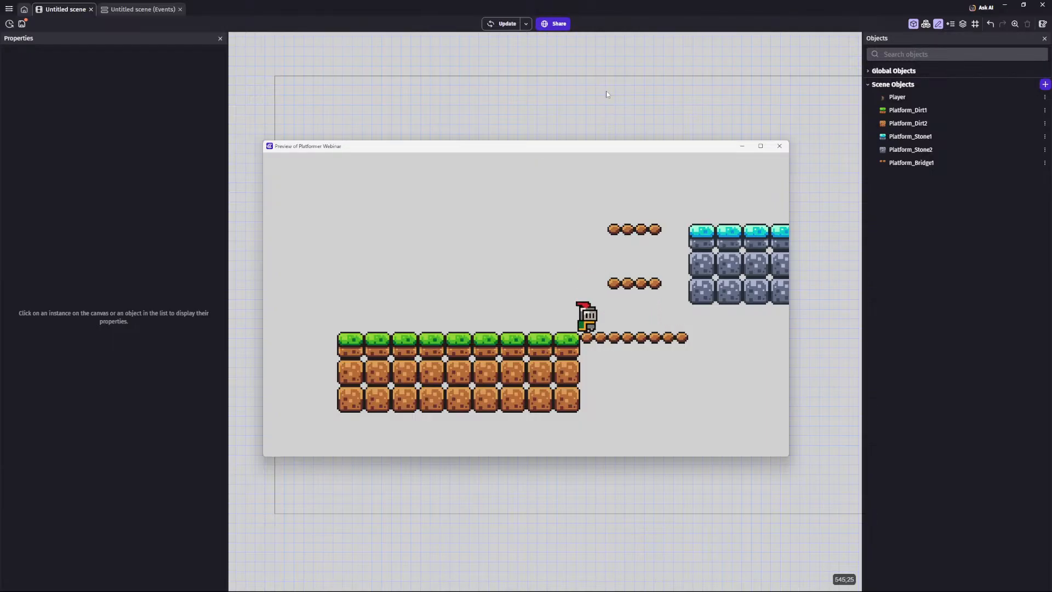
left_click(781, 147)
Step: Try lowering both short bridges by one grid row each, and undo both moves
scroll(377, 291, "up", 5)
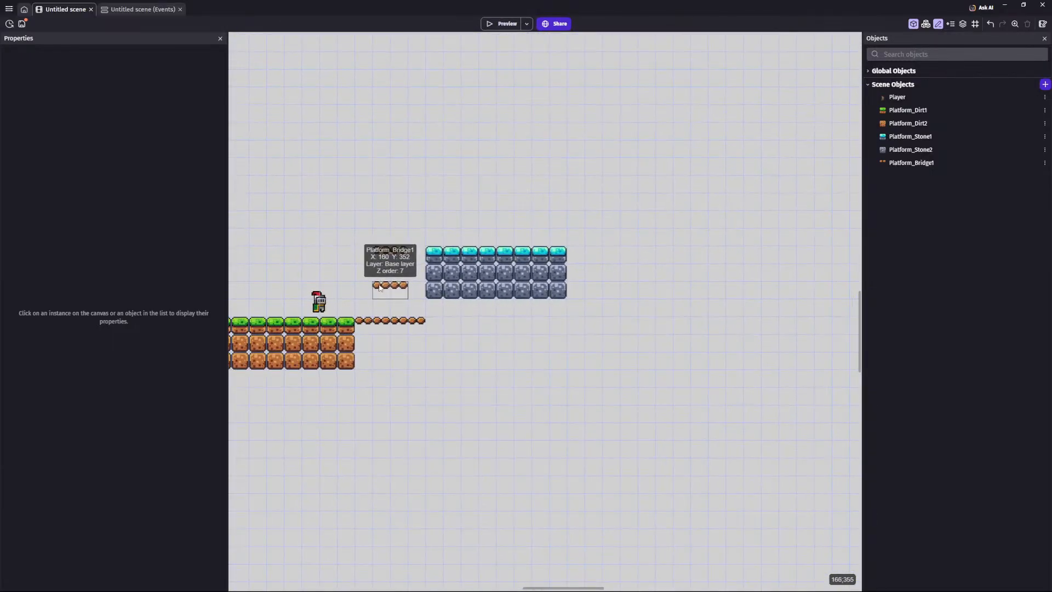
left_click_drag(379, 287, 379, 300)
left_click(386, 276)
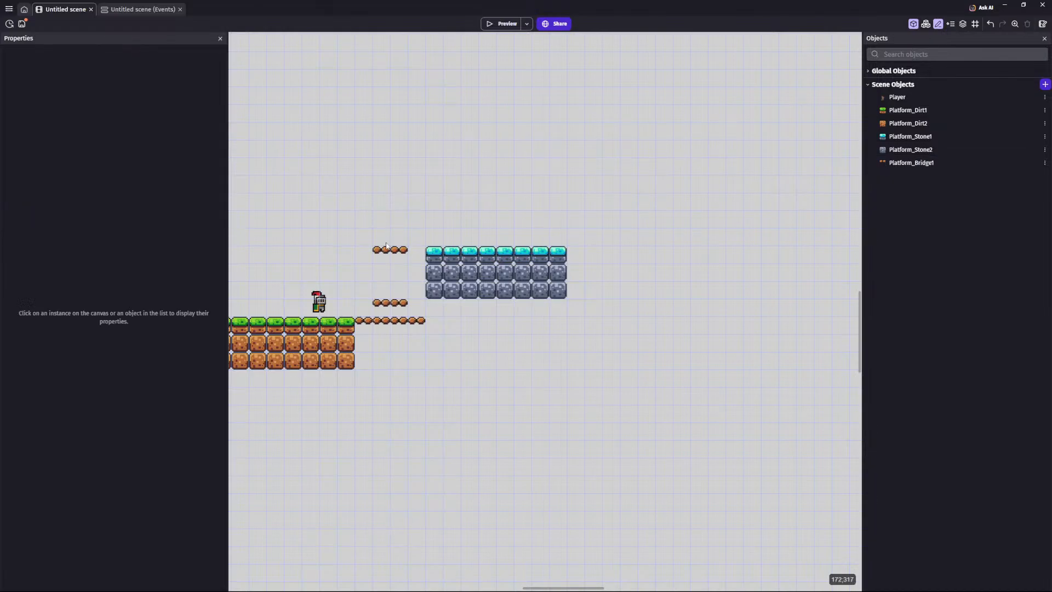
left_click_drag(387, 250, 387, 267)
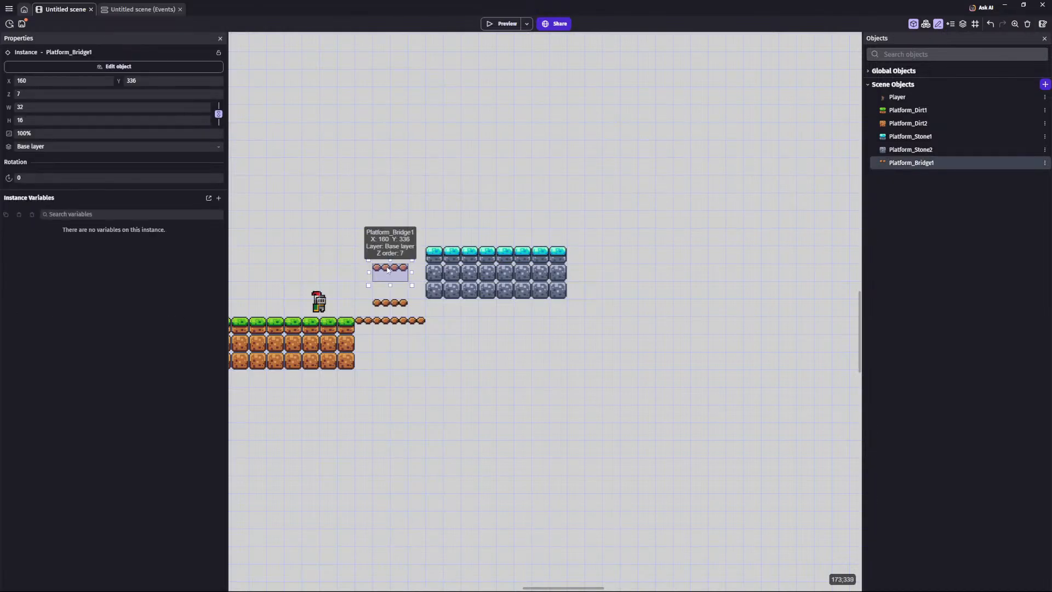
key("ctrl+z")
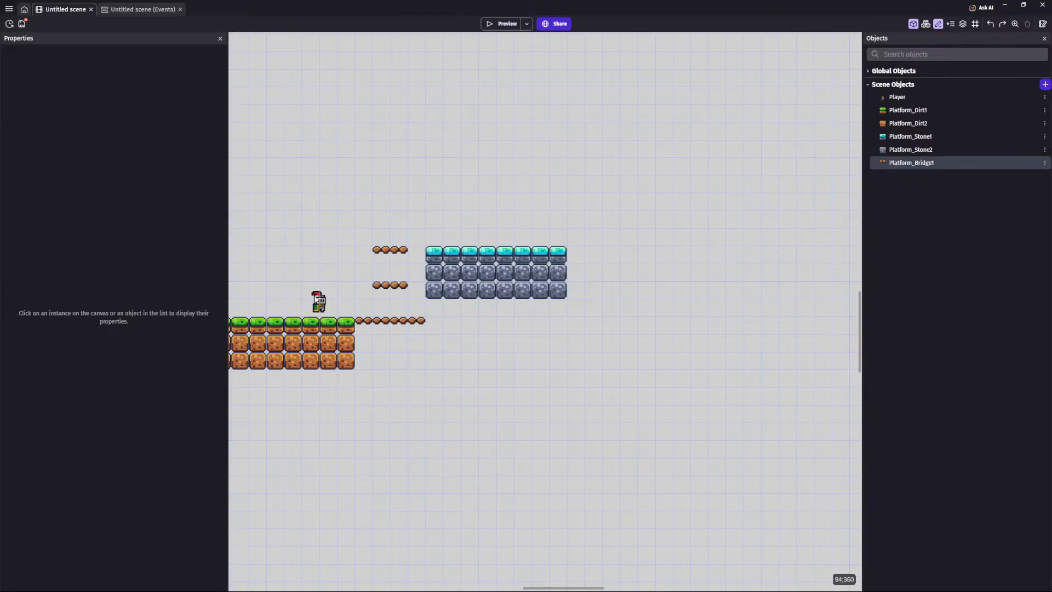
Step: Set the gravity in the Player's PlatformerObject behavior to 235 and apply the change
left_click(317, 299)
double_click(897, 97)
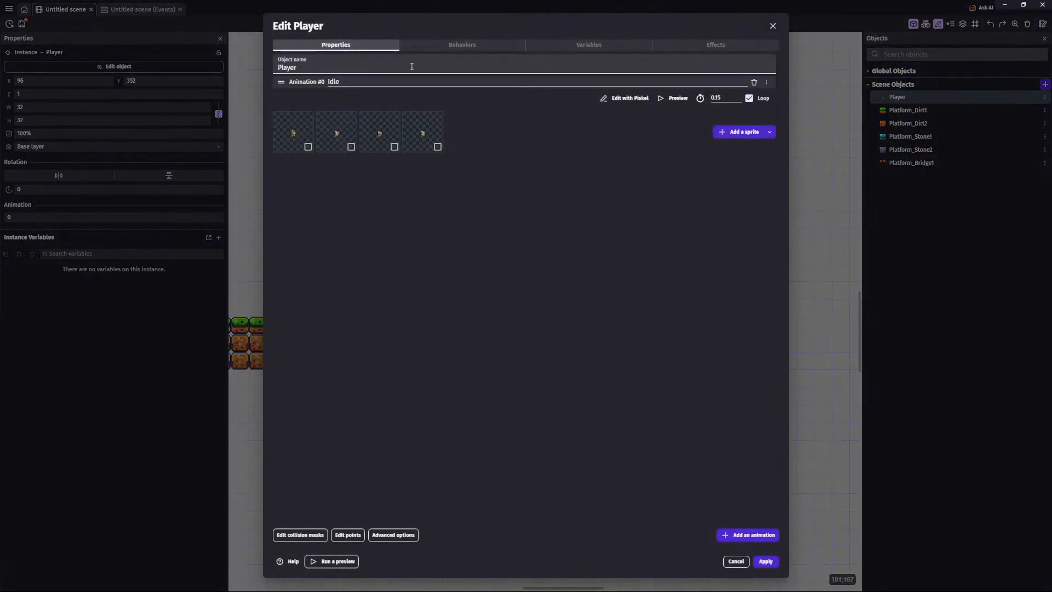
left_click(444, 48)
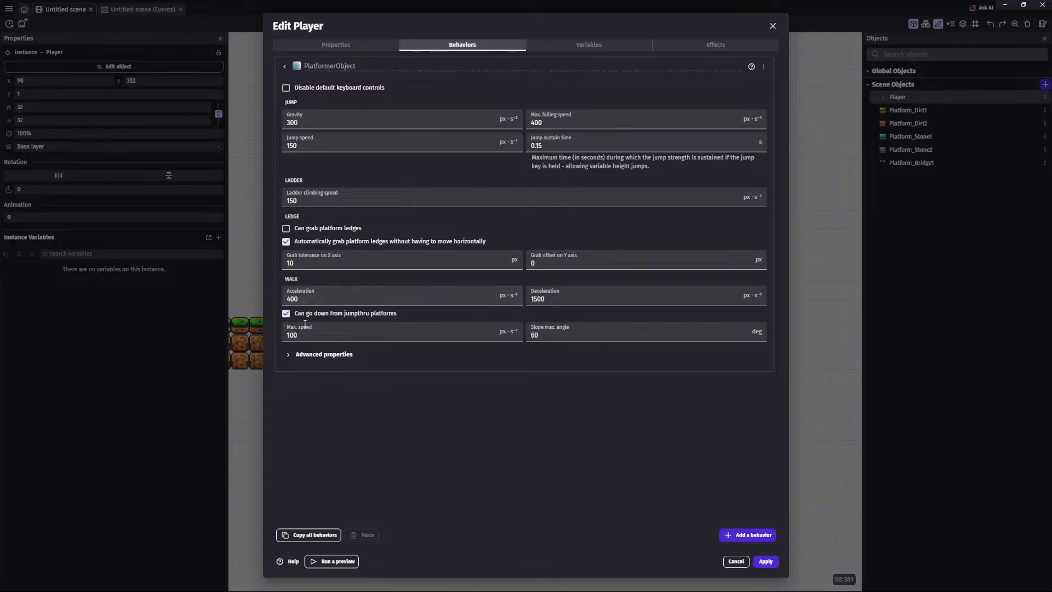
left_click(285, 122)
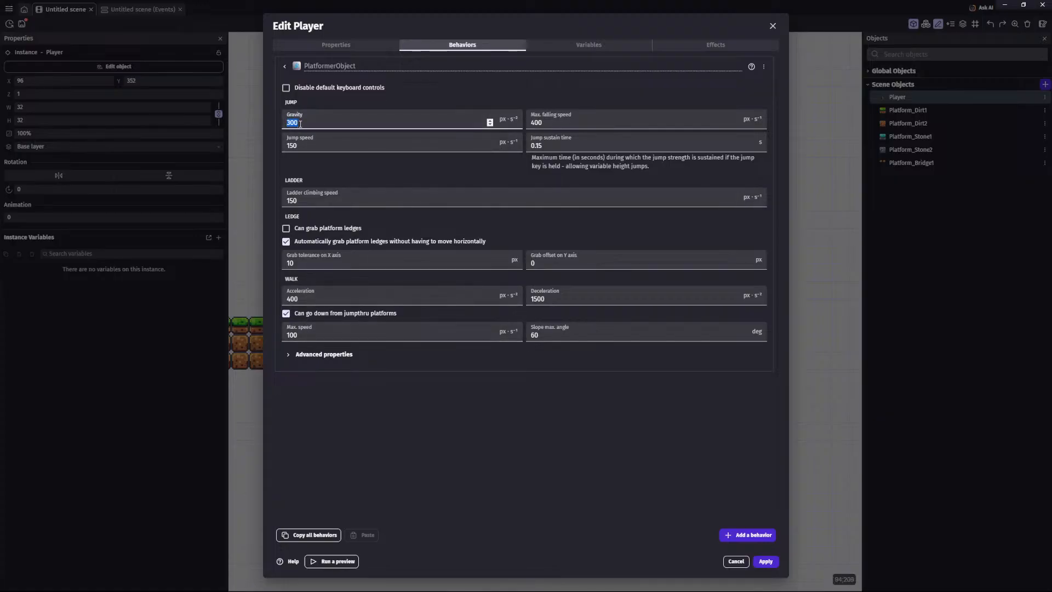
left_click(672, 492)
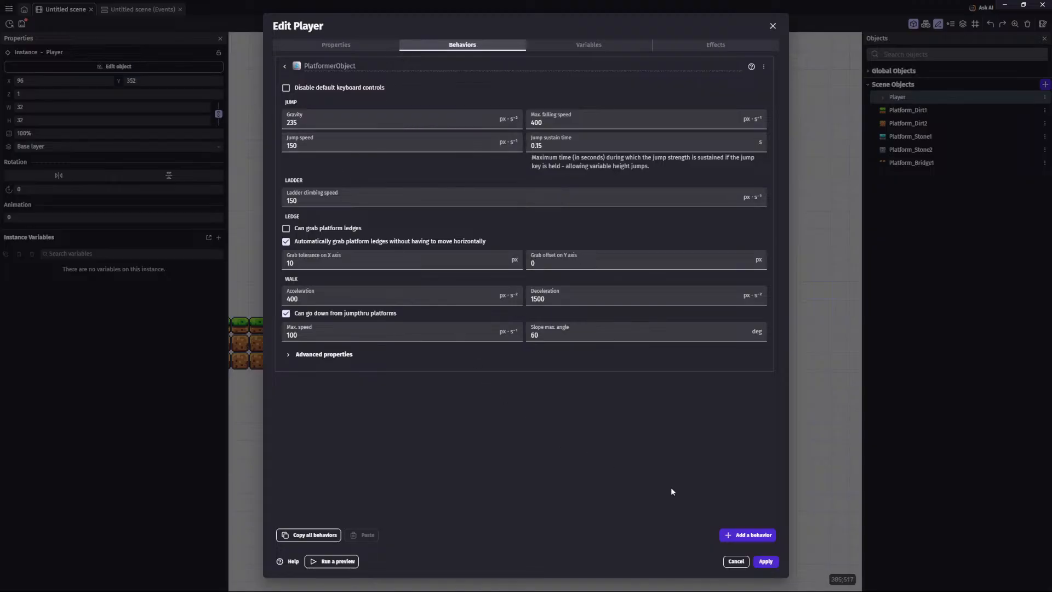
left_click(765, 560)
Step: Preview the game and jump the Player up the short bridges and across onto the stone platform
left_click(500, 24)
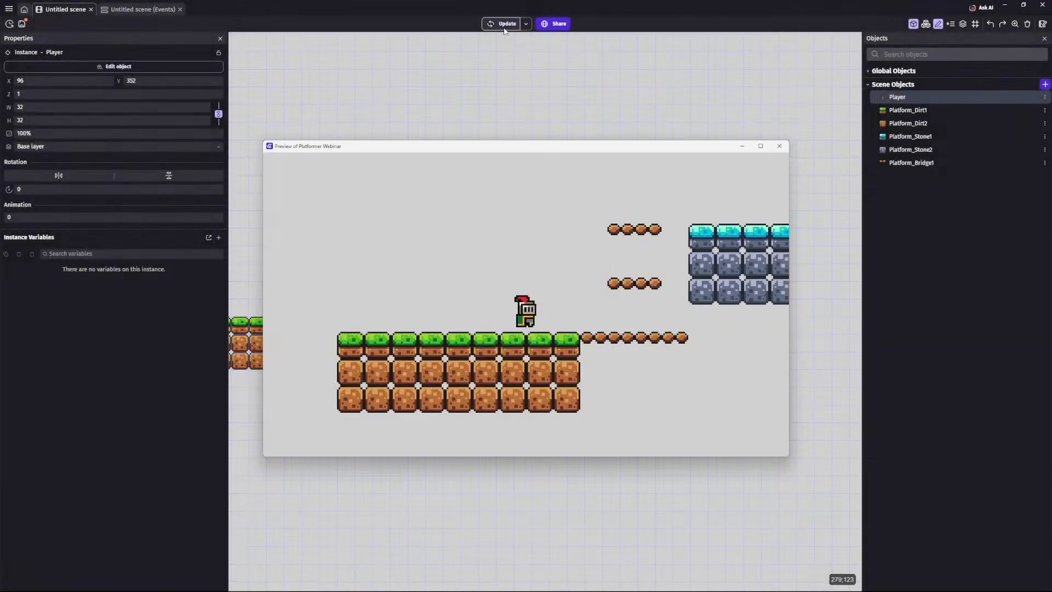
key("Right")
key("space")
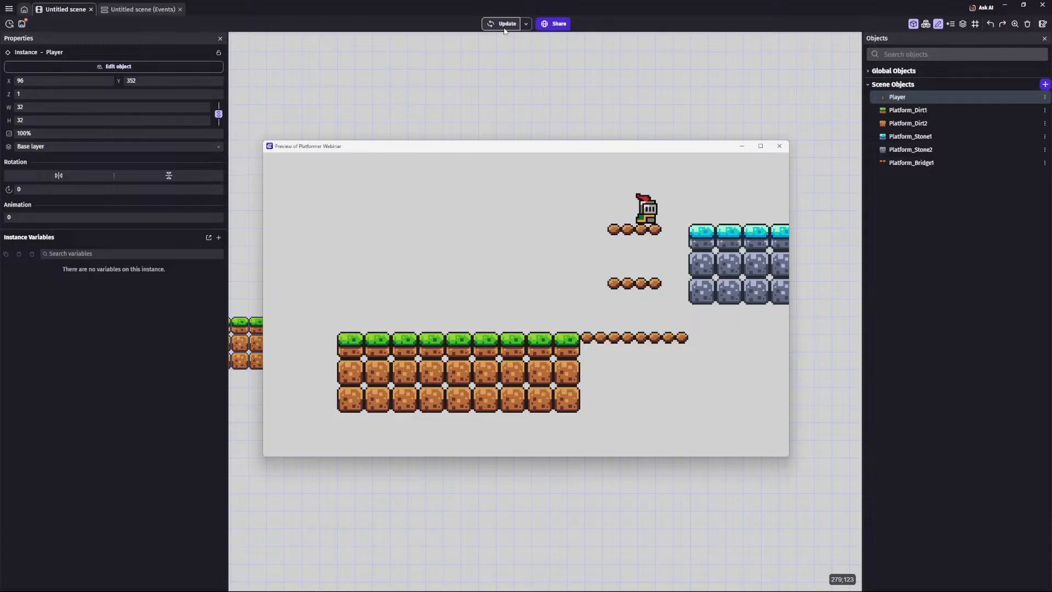
key("space")
key("Left")
key("space")
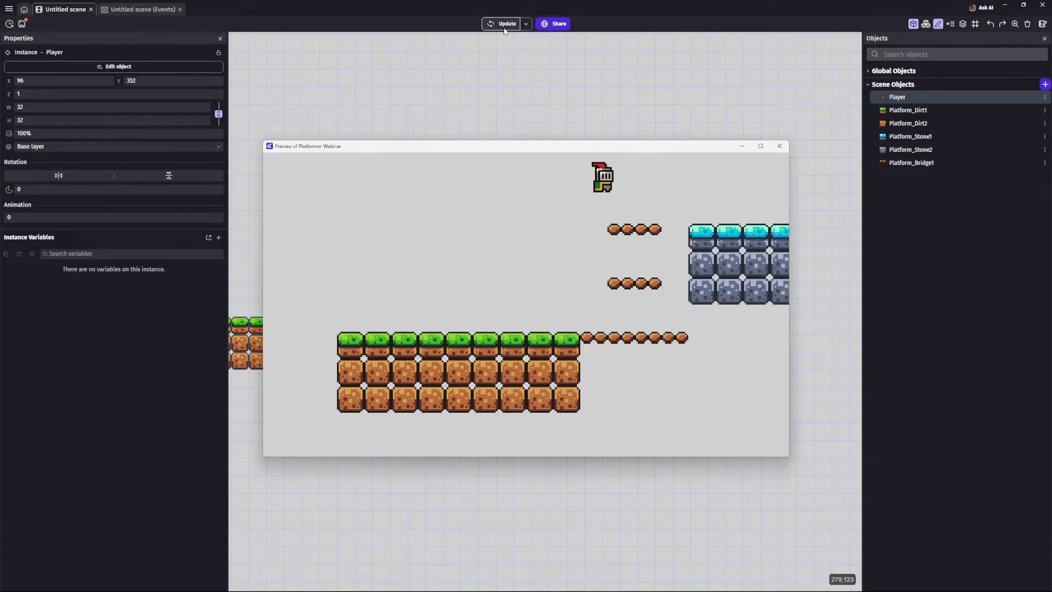
key("Right")
key("space")
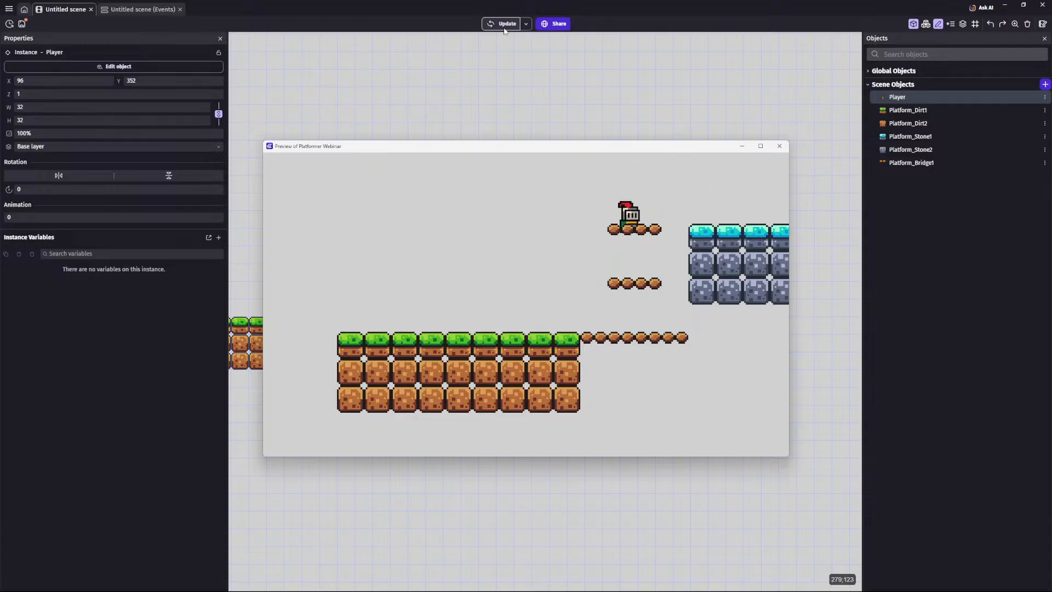
key("space")
key("Right")
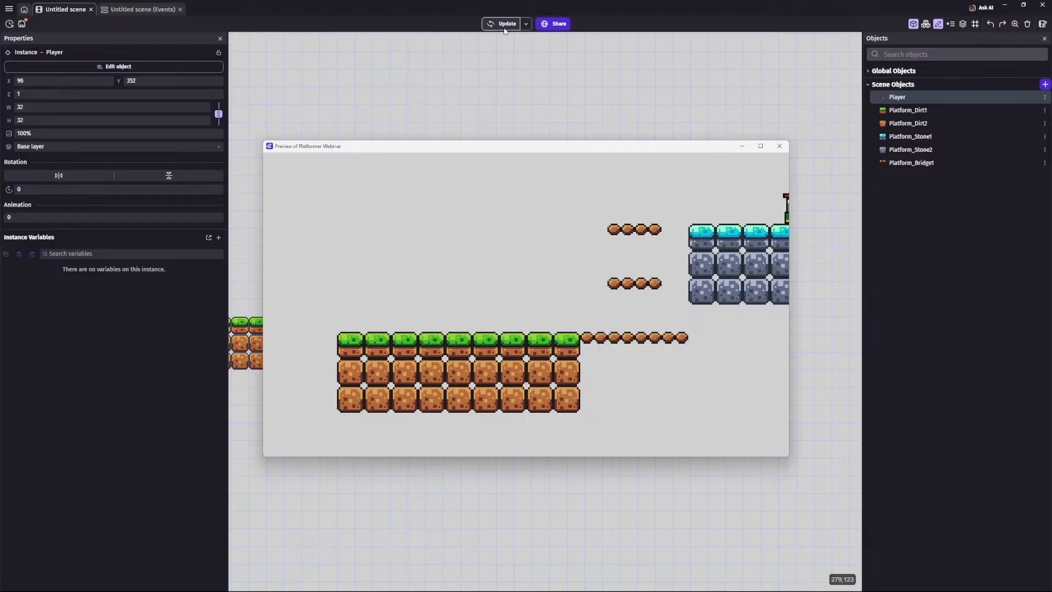
Step: Run the Player back and forth on the stone platform in the preview to check its movement and facing direction
key("Left")
key("Right")
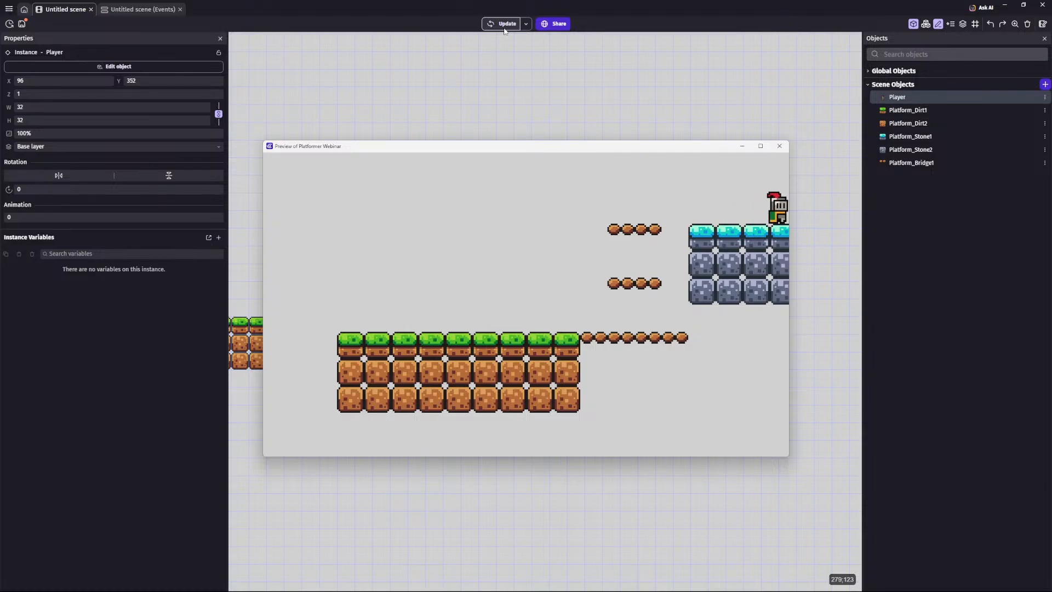
key("Left")
key("Right")
key("Left")
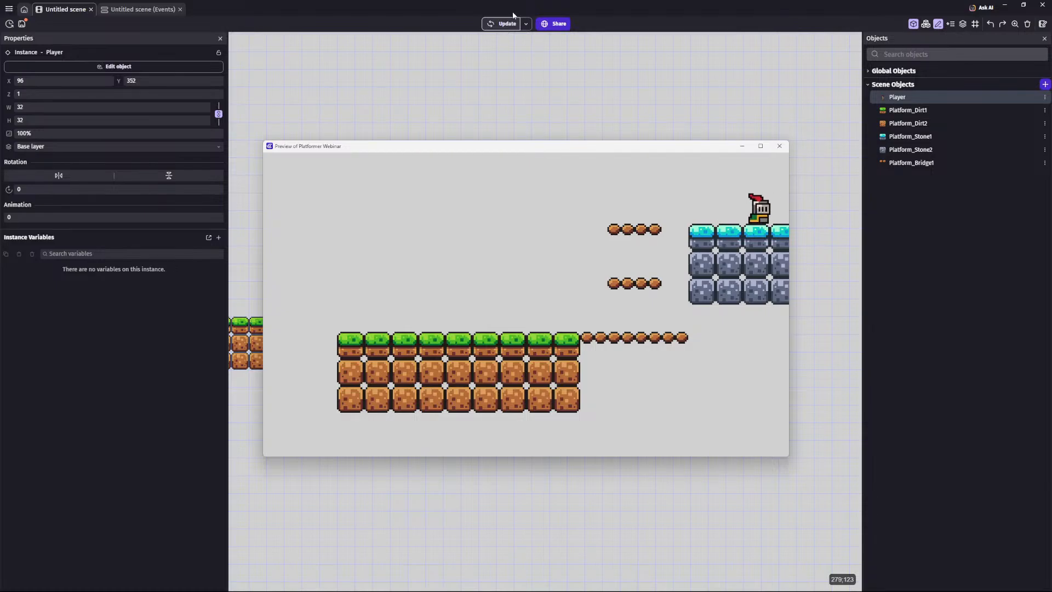
Step: Close the preview and add the Smooth platformer camera behavior to the Player object, applying the change
left_click(787, 146)
double_click(893, 98)
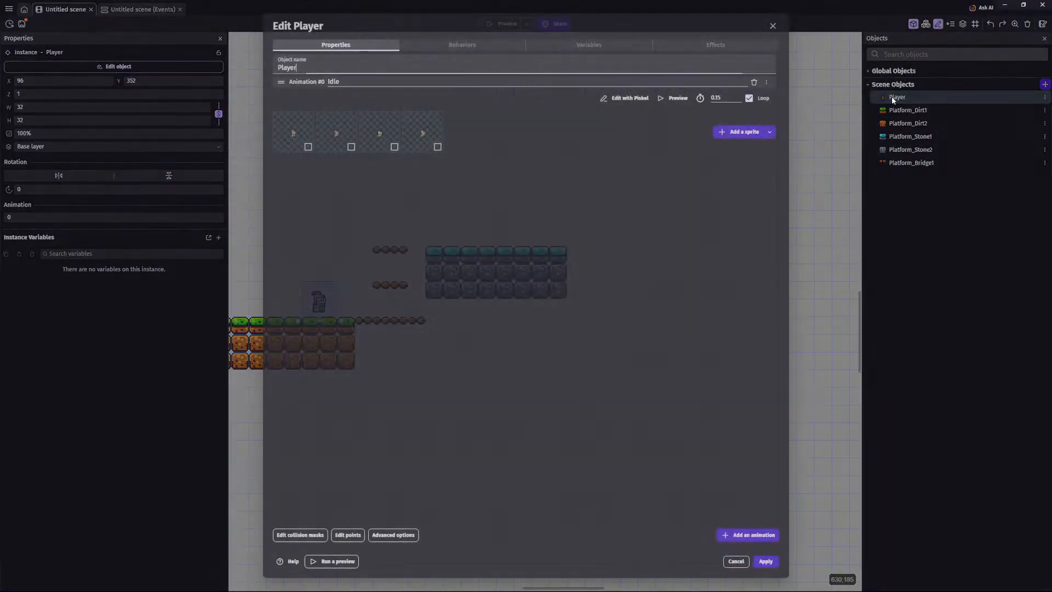
left_click(476, 43)
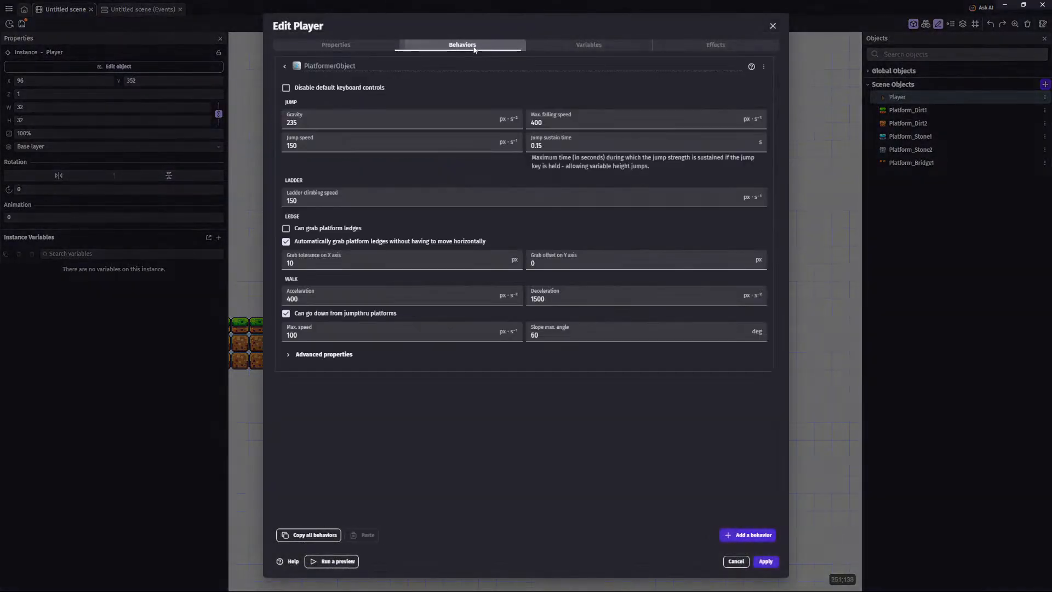
left_click(285, 67)
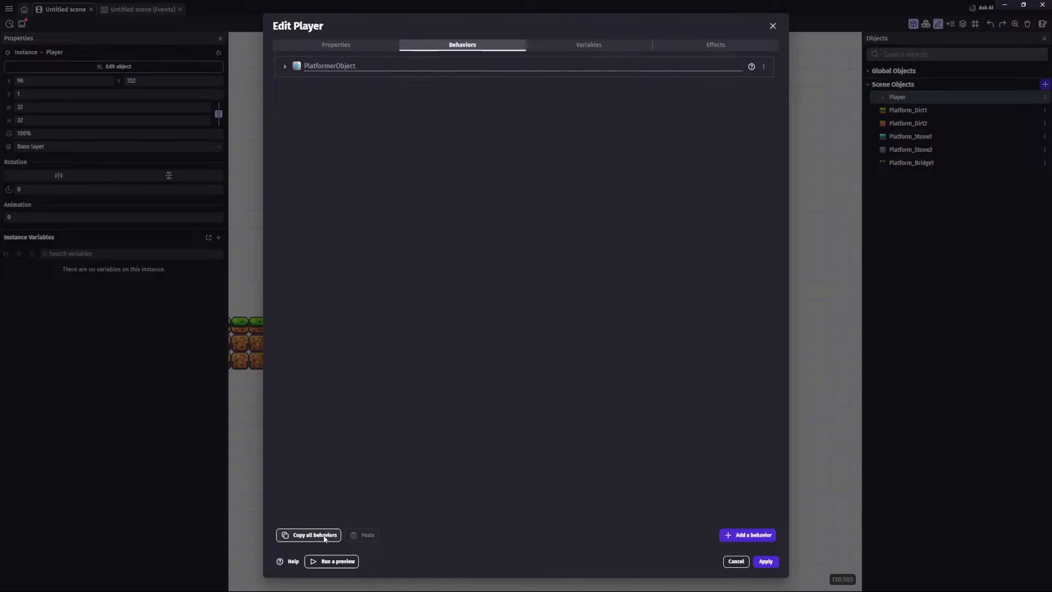
left_click(741, 536)
left_click(434, 47)
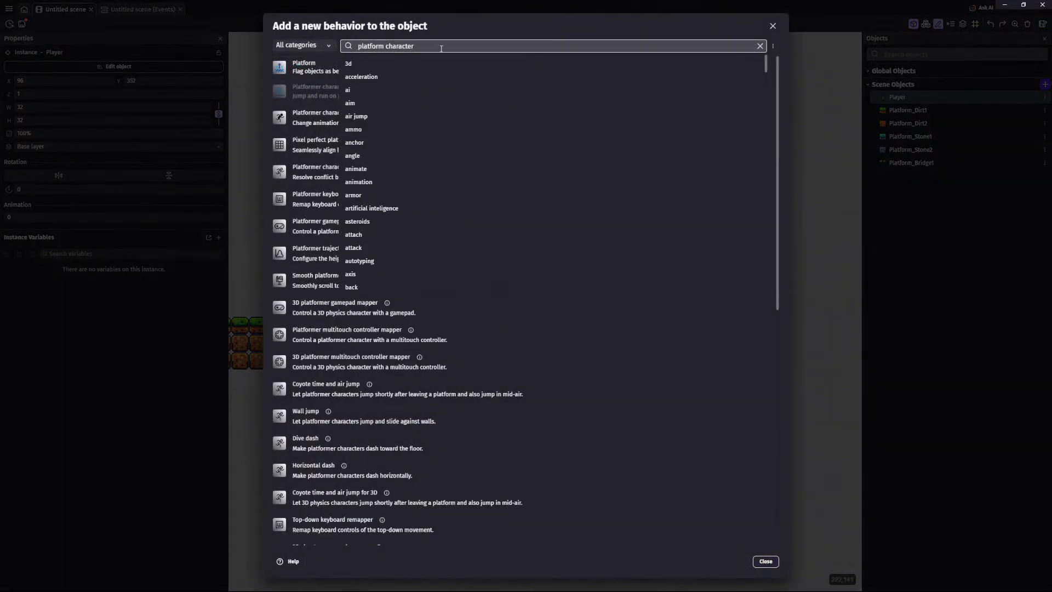
type("cameraas")
key("ctrl+a")
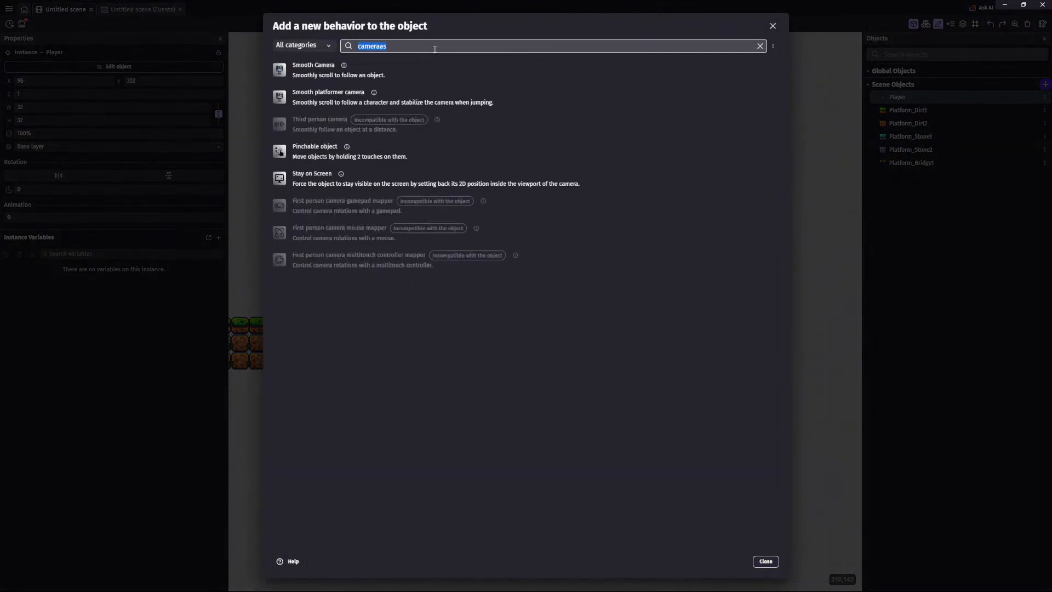
type("smooth")
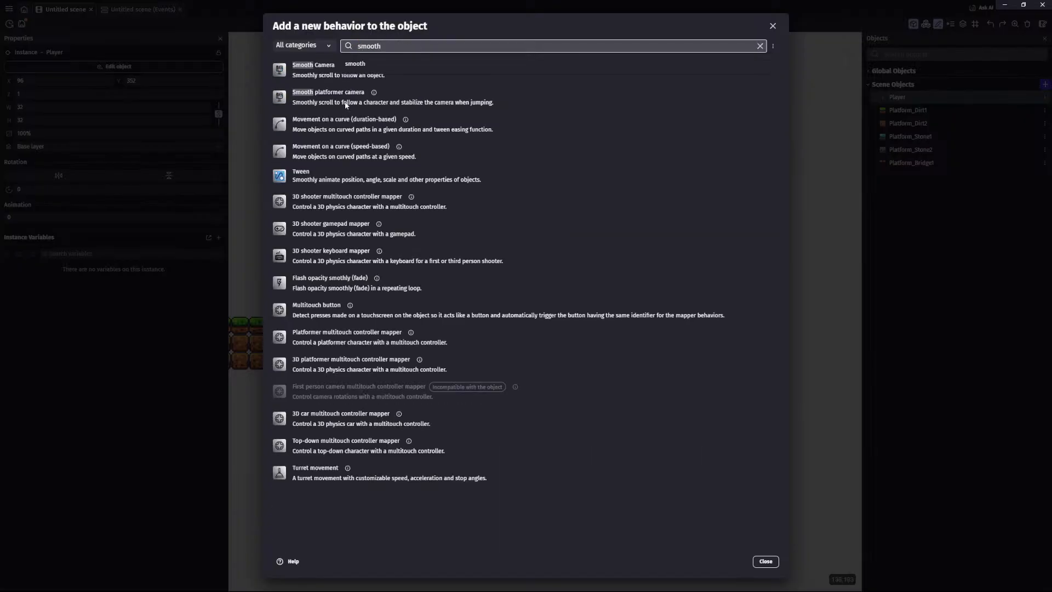
left_click(346, 103)
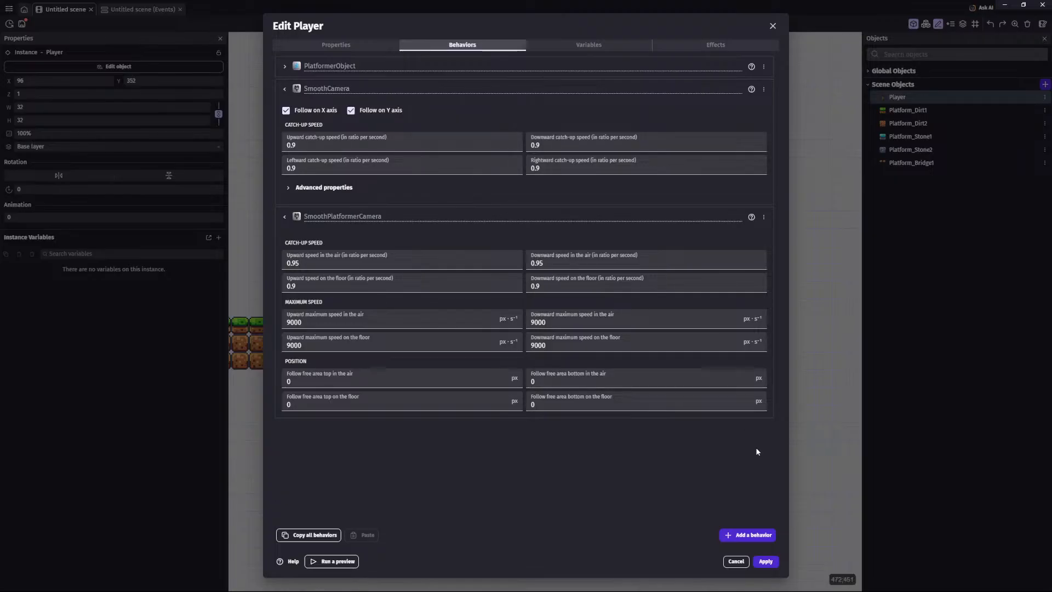
left_click(772, 562)
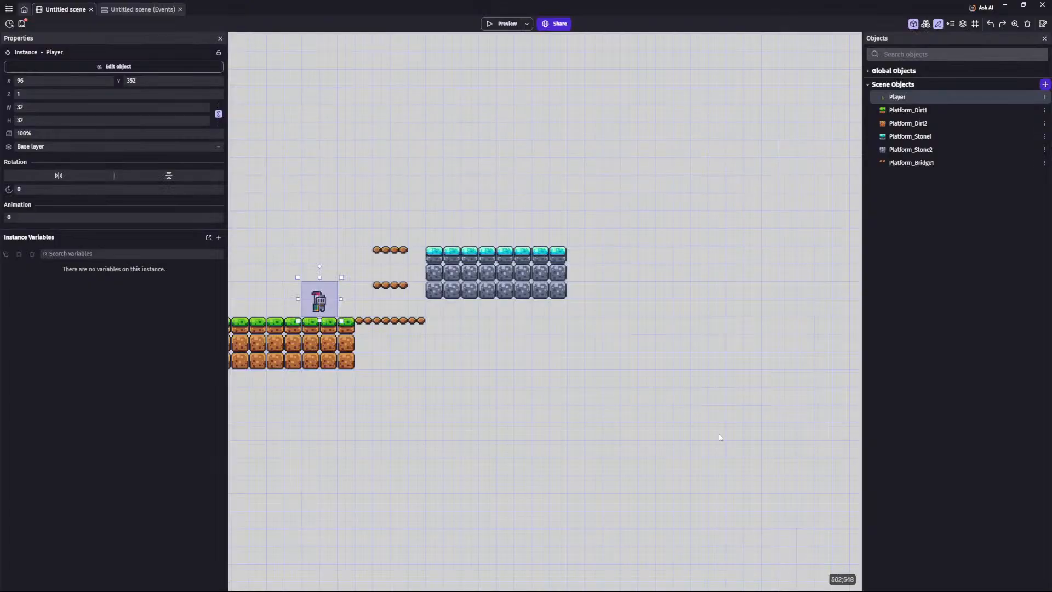
Step: Review the camera behaviors on the Player object, collapsing the SmoothCamera and SmoothPlatformerCamera settings
double_click(898, 97)
left_click(461, 44)
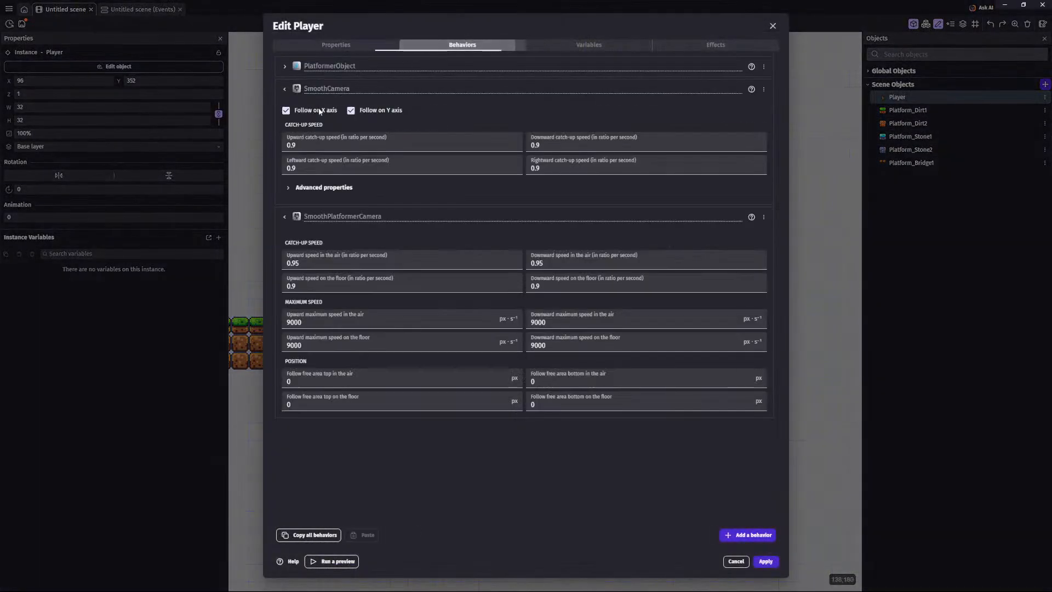
left_click(285, 89)
left_click(283, 112)
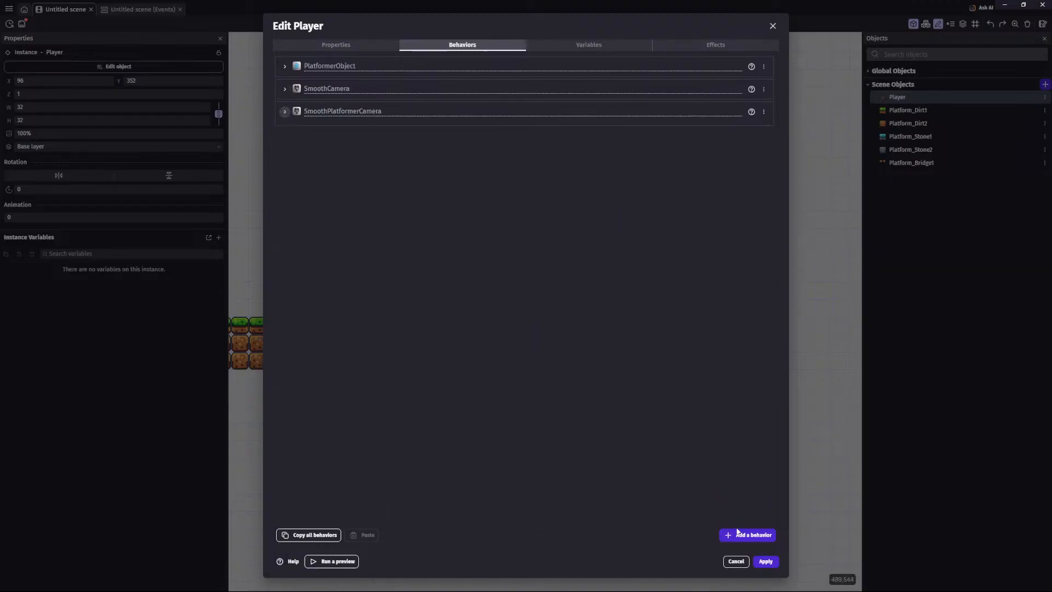
left_click(765, 561)
Step: Preview the game, running and jumping the Player across the bridges and stone platform to test the camera following
left_click(500, 24)
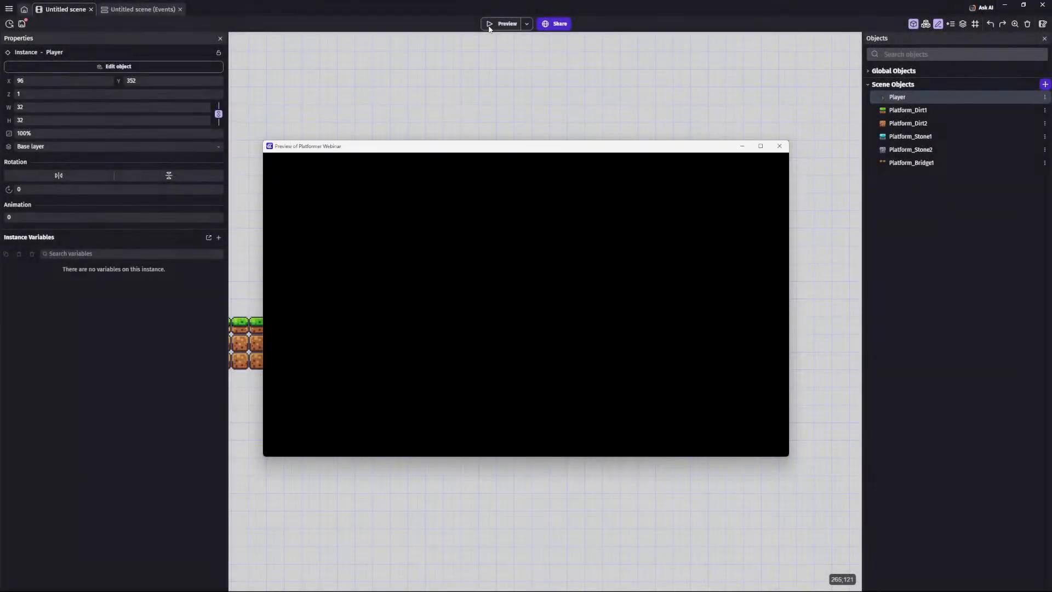
key("Right")
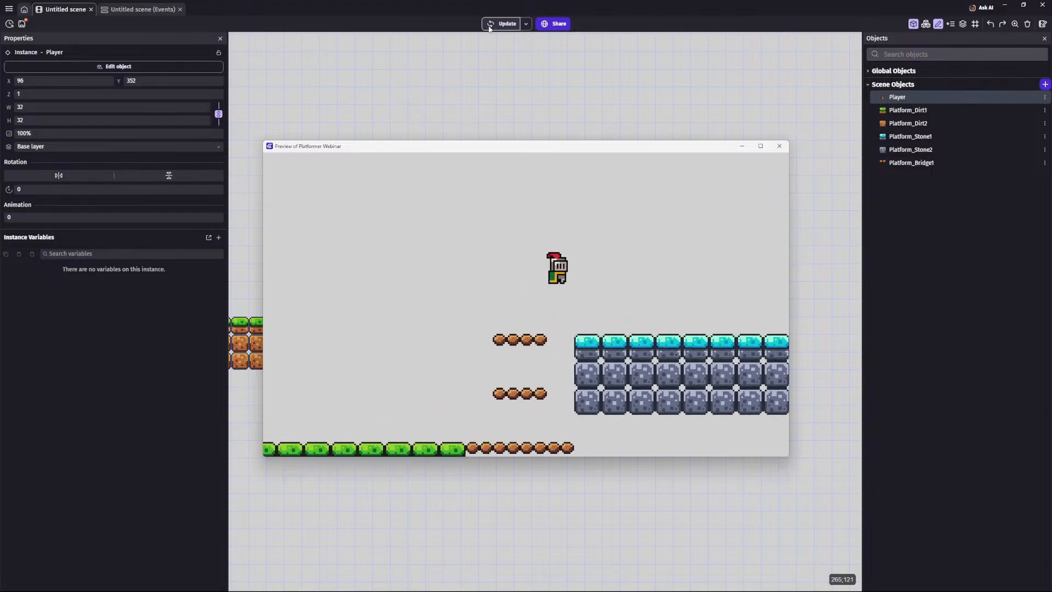
key("Left")
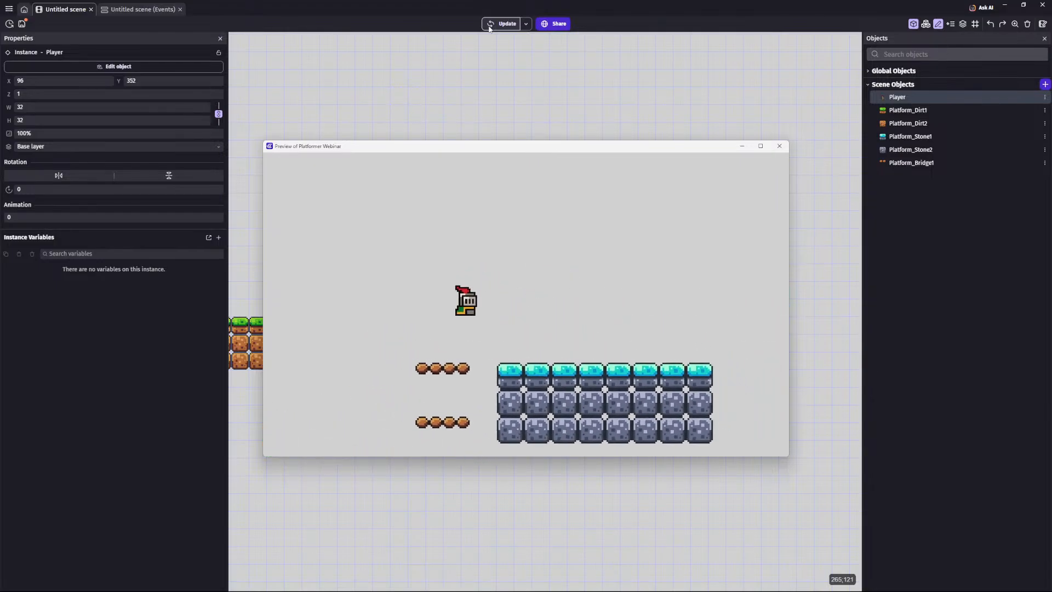
key("space")
key("Right")
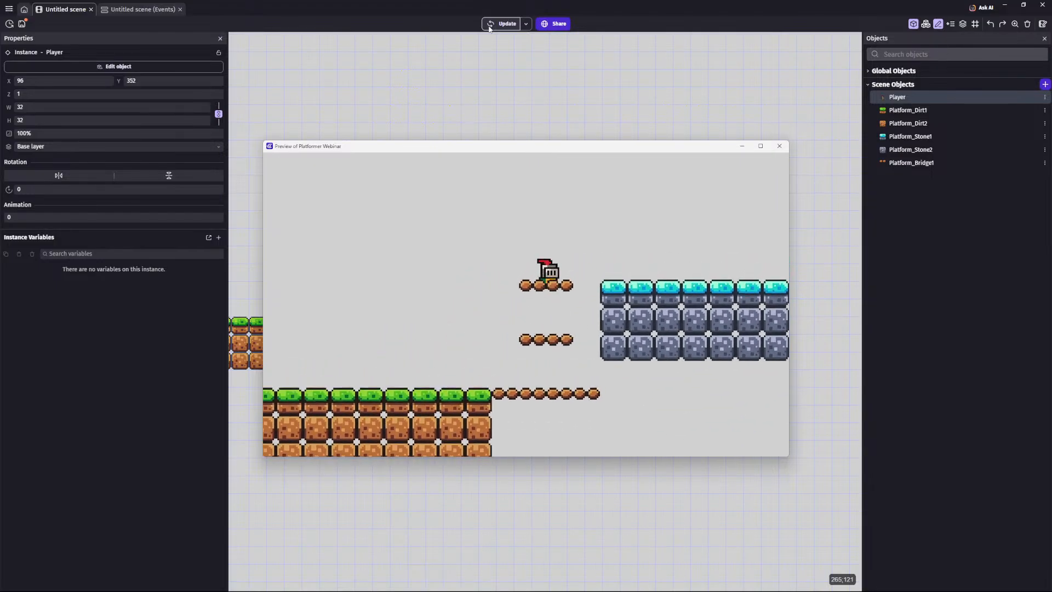
key("Left")
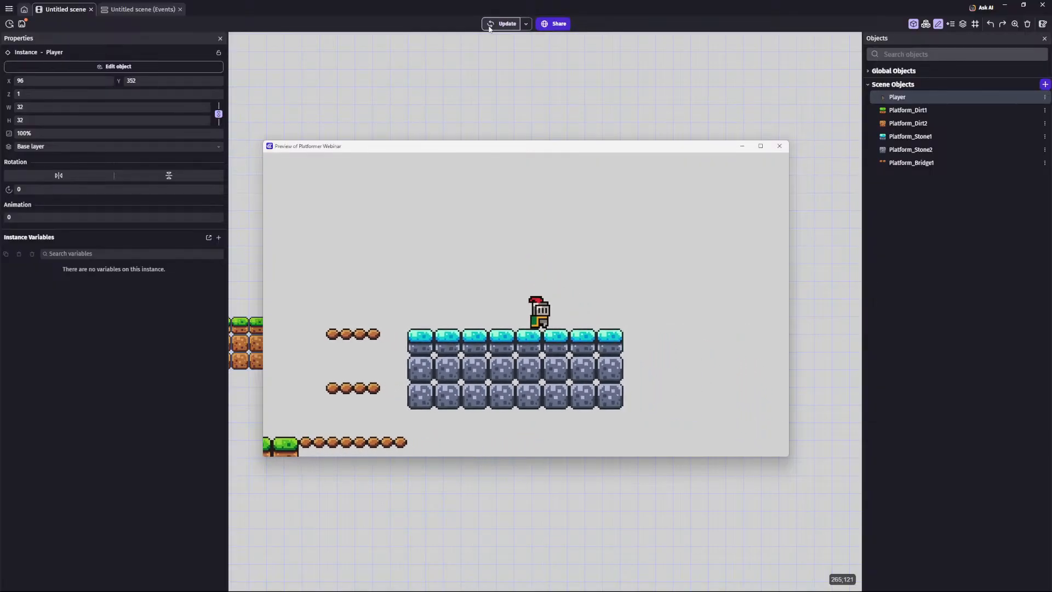
left_click(779, 146)
Step: Place a strip of Platform_Dirt1 three tiles wide at X 0, Y 320, above the start of the dirt ground
scroll(502, 308, "down", 3)
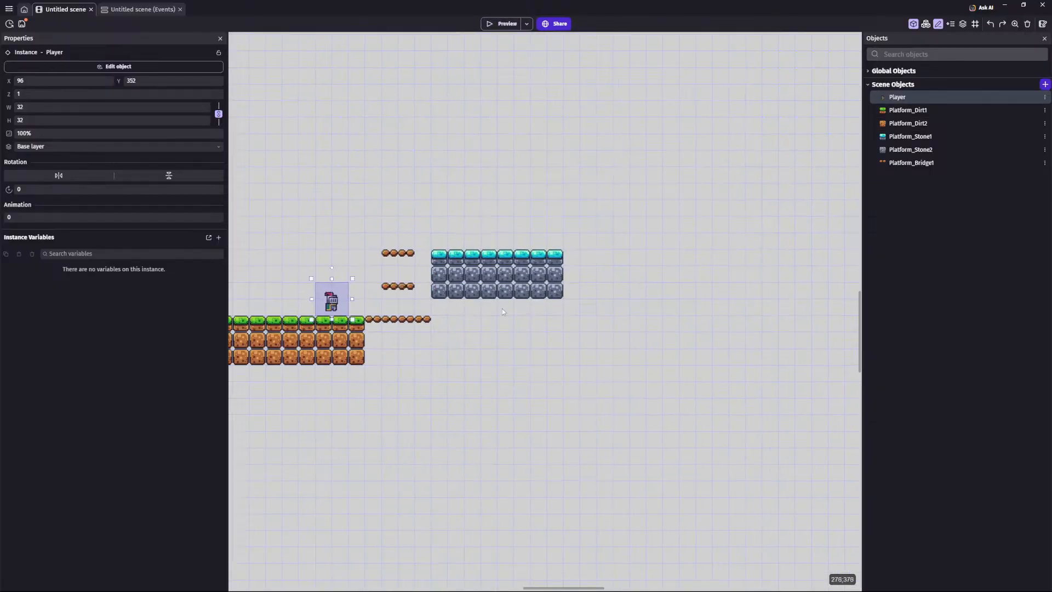
left_click(449, 394)
middle_click_drag(405, 385, 476, 408)
scroll(544, 360, "down", 6)
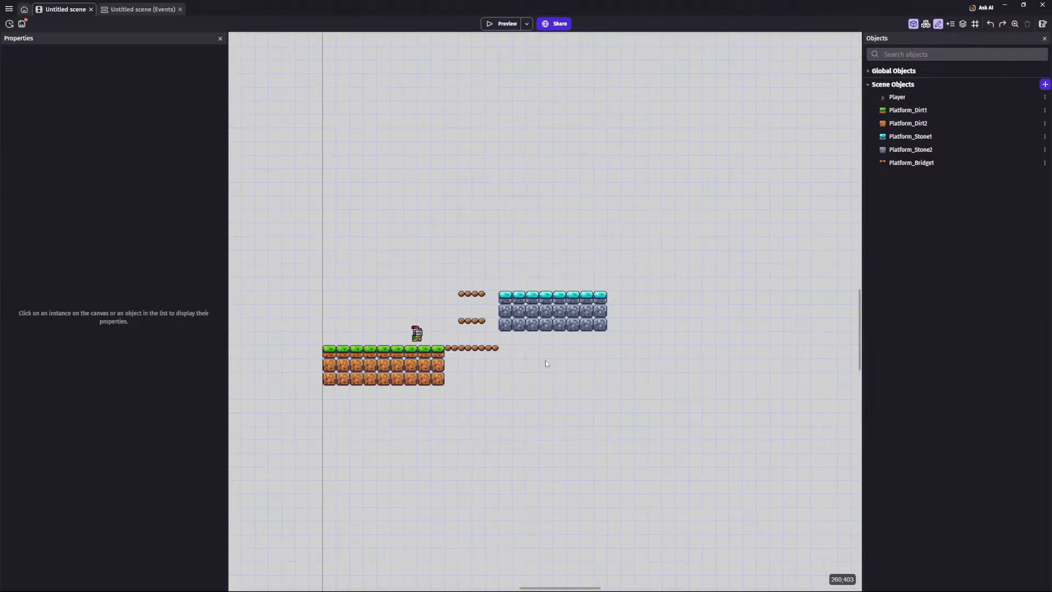
scroll(581, 342, "down", 1)
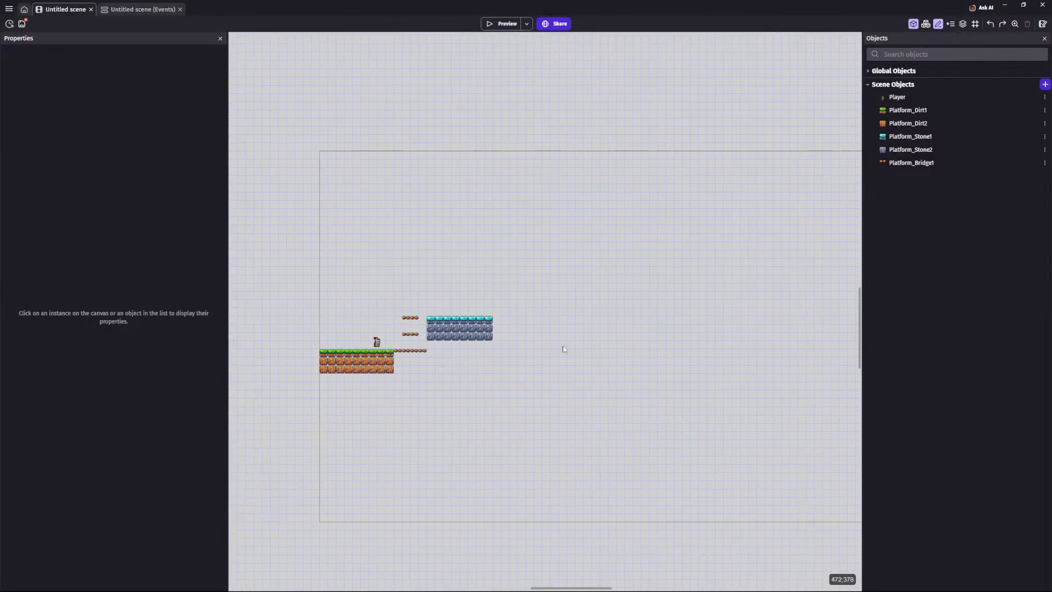
scroll(493, 356, "up", 2)
scroll(423, 371, "up", 1)
scroll(422, 371, "down", 1)
scroll(422, 371, "up", 2)
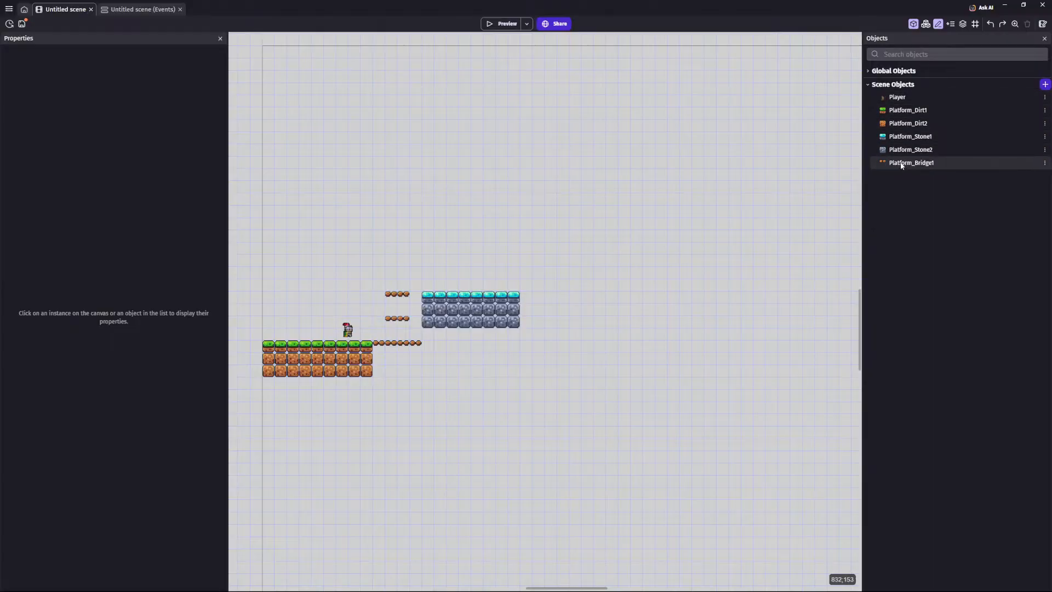
scroll(634, 310, "left", 3)
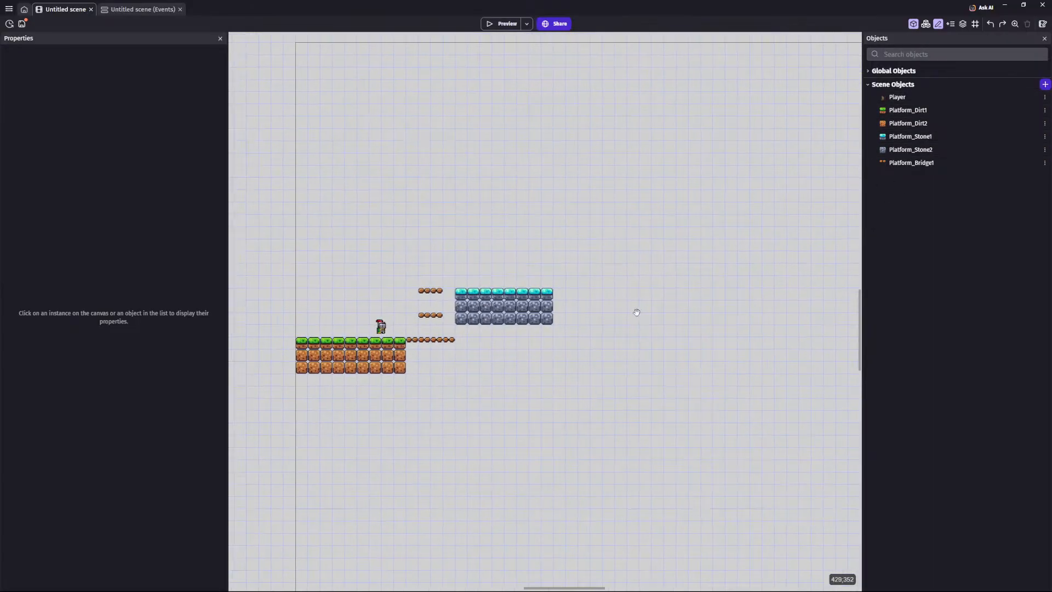
left_click_drag(899, 114, 401, 296)
left_click_drag(470, 297, 413, 297)
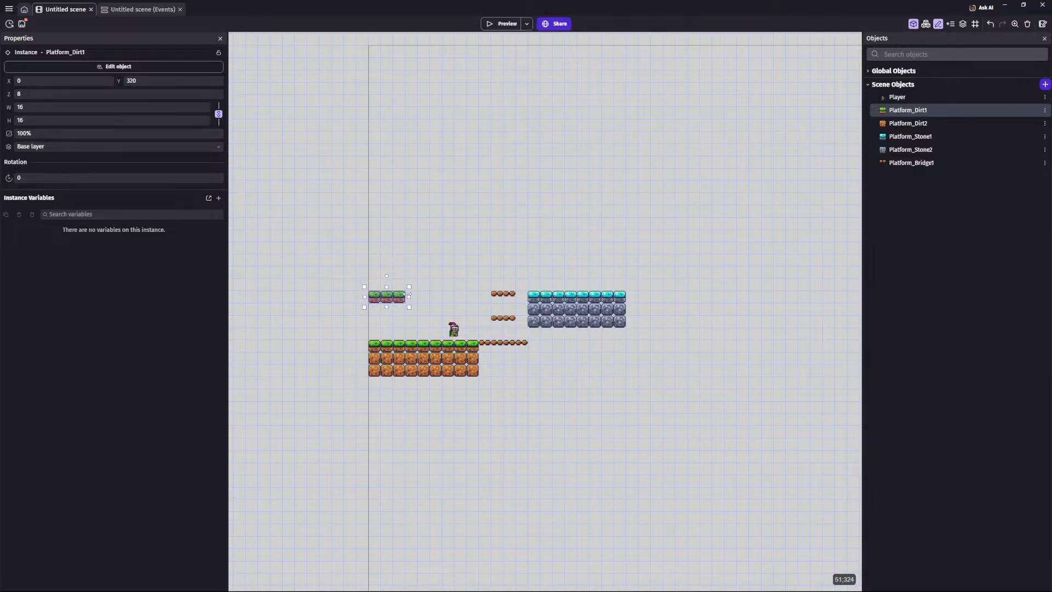
Step: Shorten the raised Platform_Dirt1 strip to a single tile at its left end
left_click(426, 257)
scroll(425, 235, "up", 2, "ctrl")
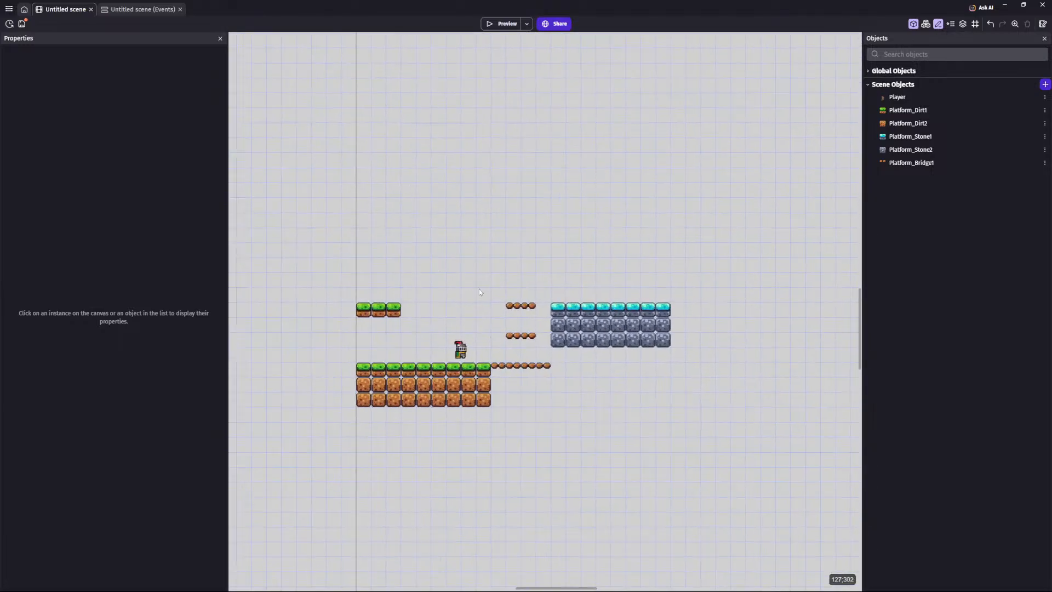
scroll(475, 282, "up", 1, "ctrl")
left_click(378, 314)
left_click_drag(394, 314, 370, 318)
left_click(502, 311)
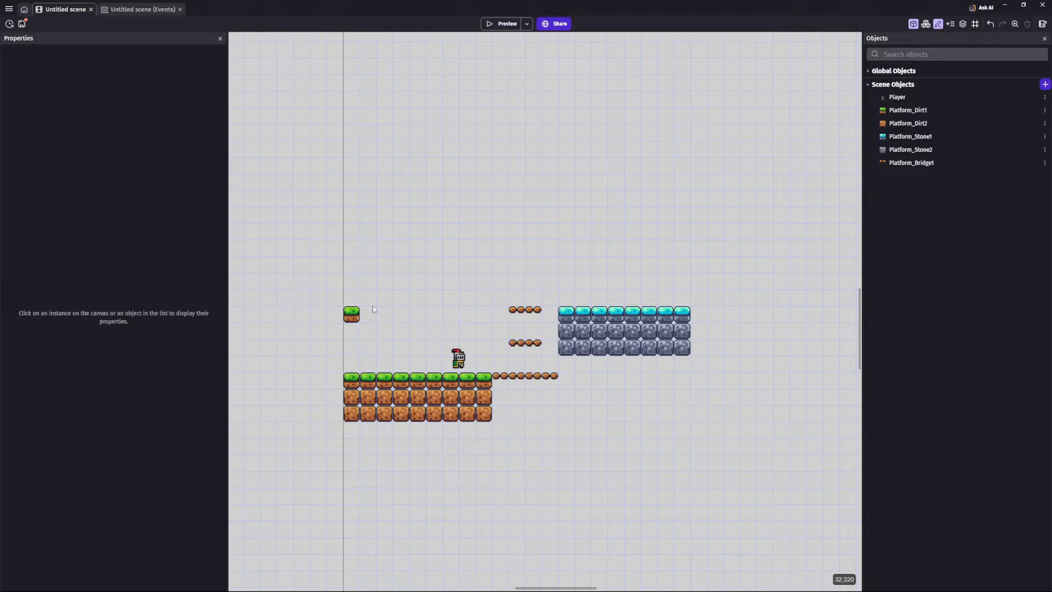
Step: Duplicate the Platform_Bridge1 object and keep the copy's name as Platform_Bridge2
left_click(927, 164)
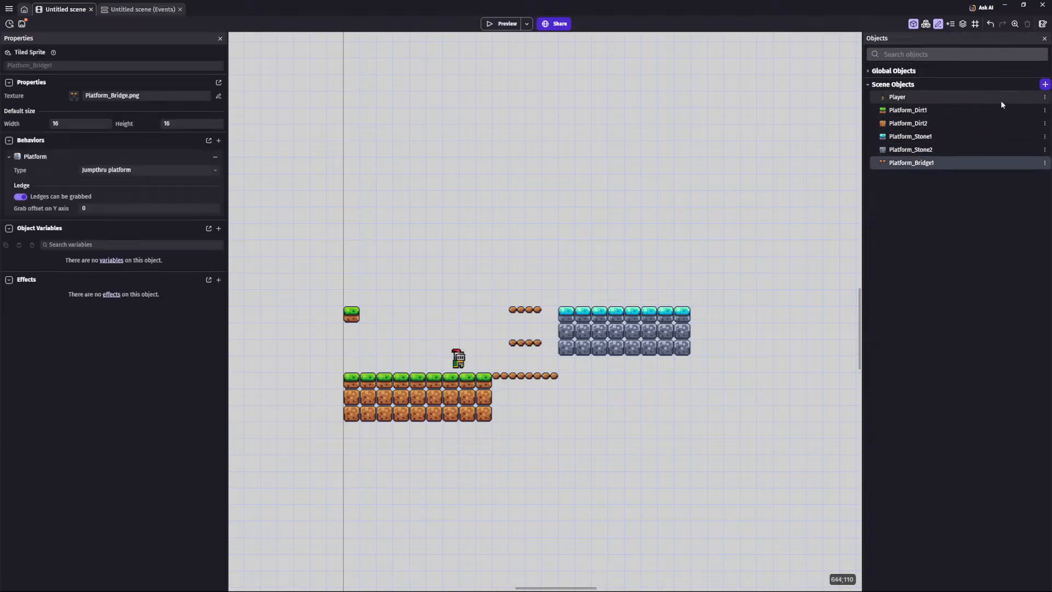
right_click(927, 167)
left_click(936, 192)
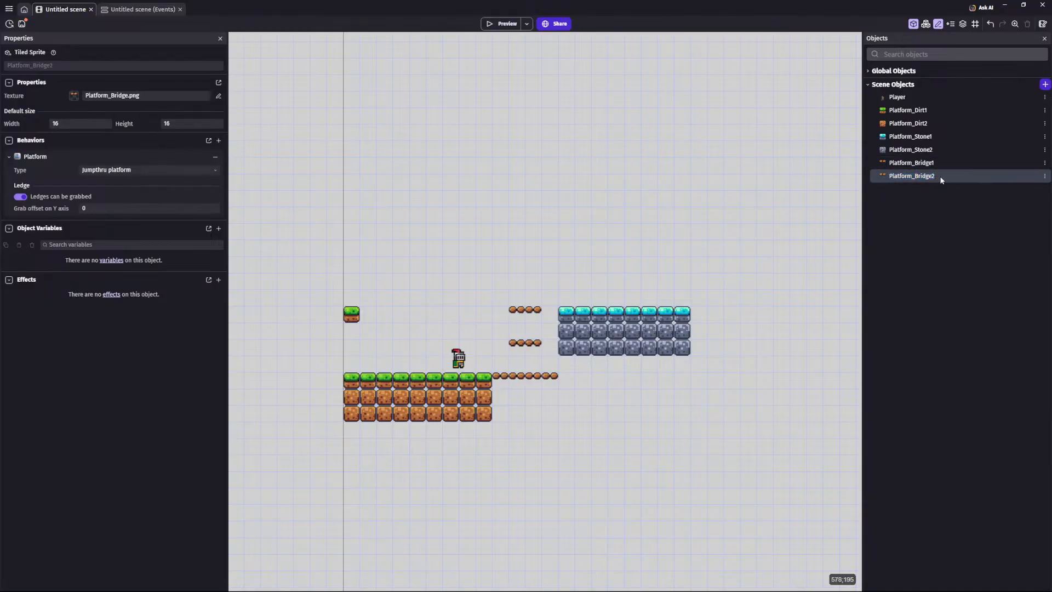
left_click_drag(939, 177, 918, 178)
left_click(939, 177)
key("Return")
Step: Change Platform_Bridge2's image to Platform_JumpThrough.png, apply it, and place an instance at X 112, Y 320 above the Player
double_click(938, 176)
left_click(497, 112)
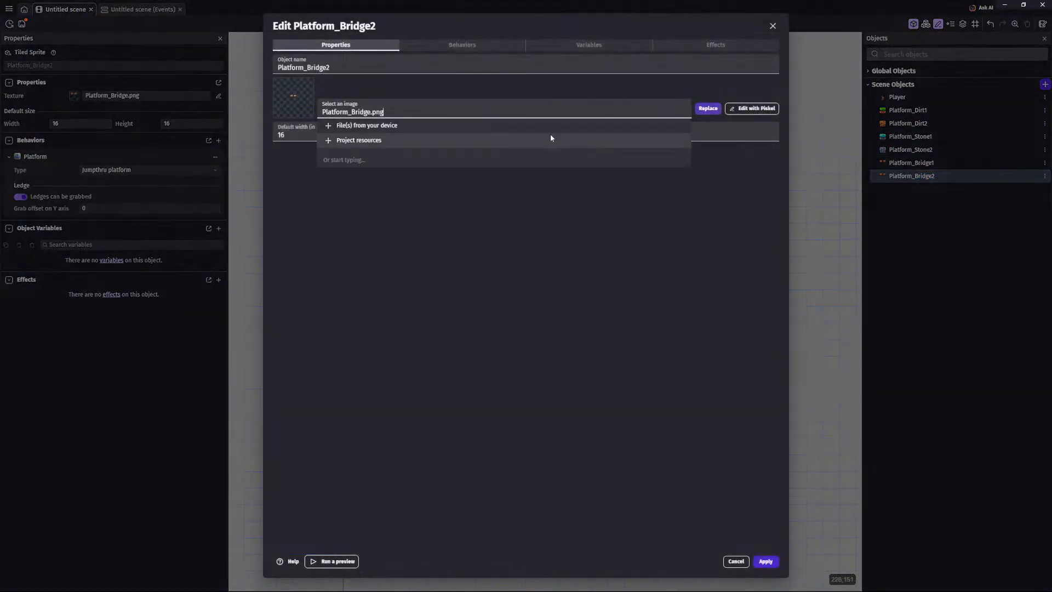
scroll(310, 181, "down", 10)
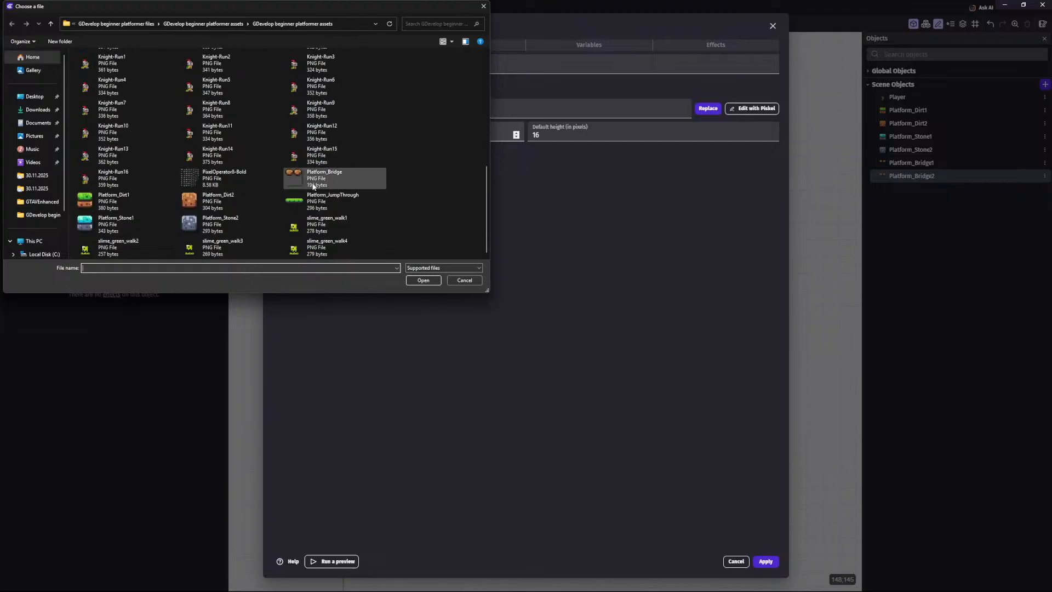
double_click(314, 200)
left_click(587, 301)
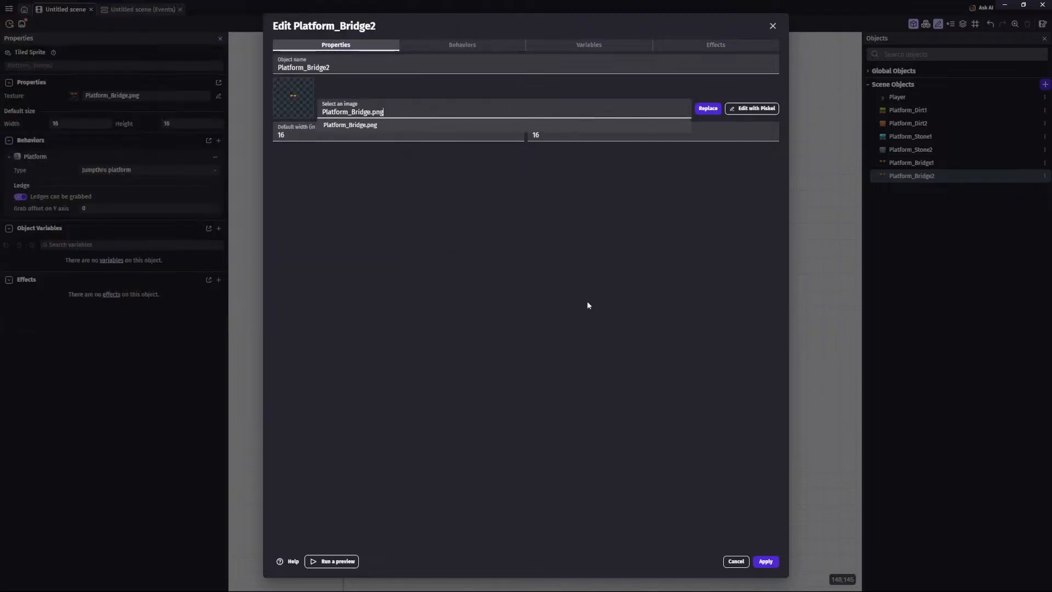
left_click(765, 561)
left_click_drag(904, 178, 495, 314)
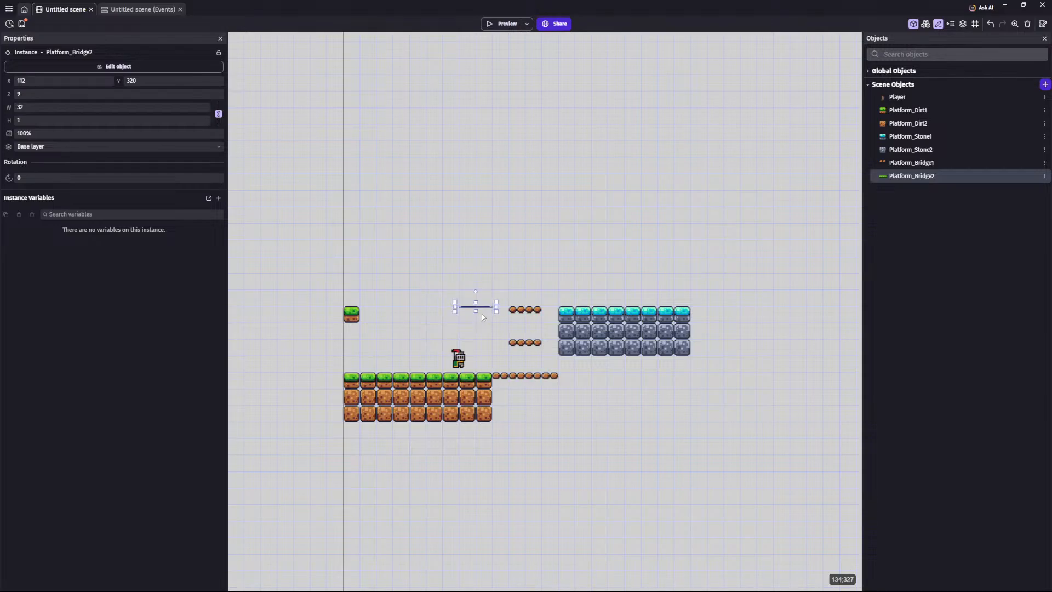
Step: Set Platform_Bridge2's default size to 16 pixels wide and 9 pixels high and apply the change
double_click(921, 176)
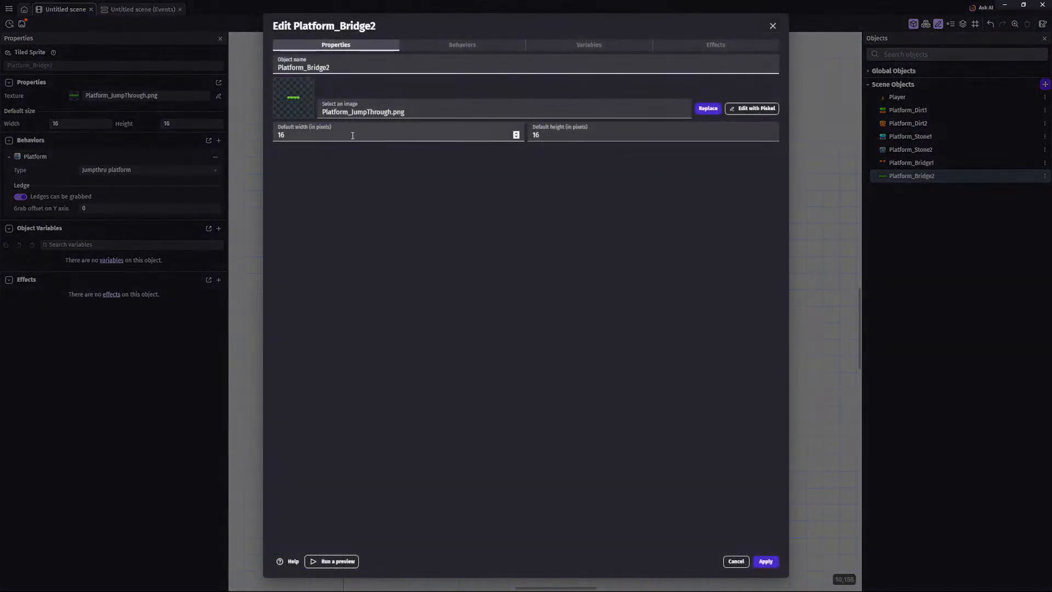
double_click(325, 134)
type("32")
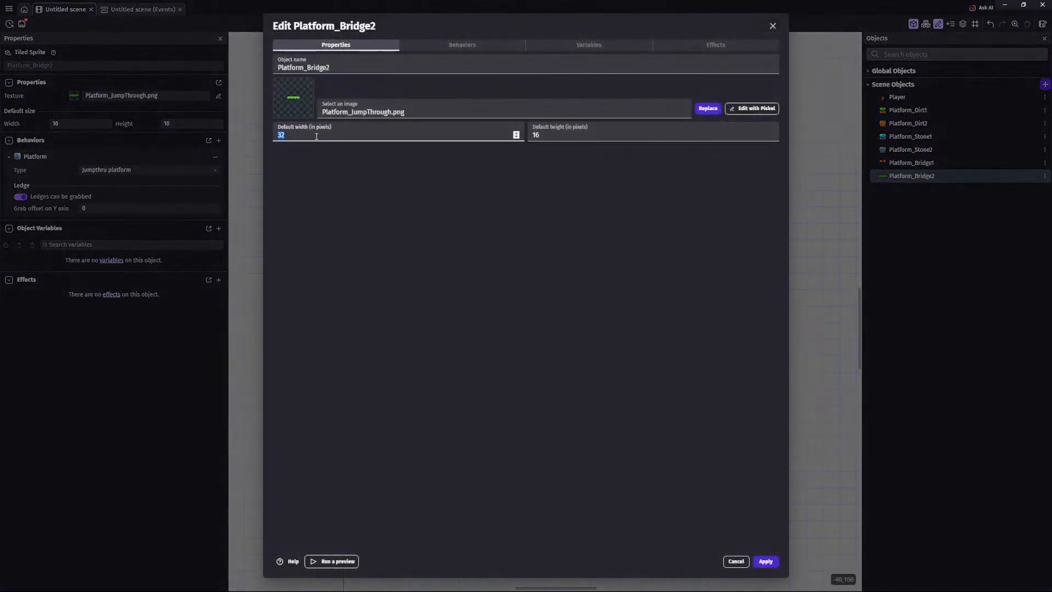
type("16")
key("Tab")
type("9")
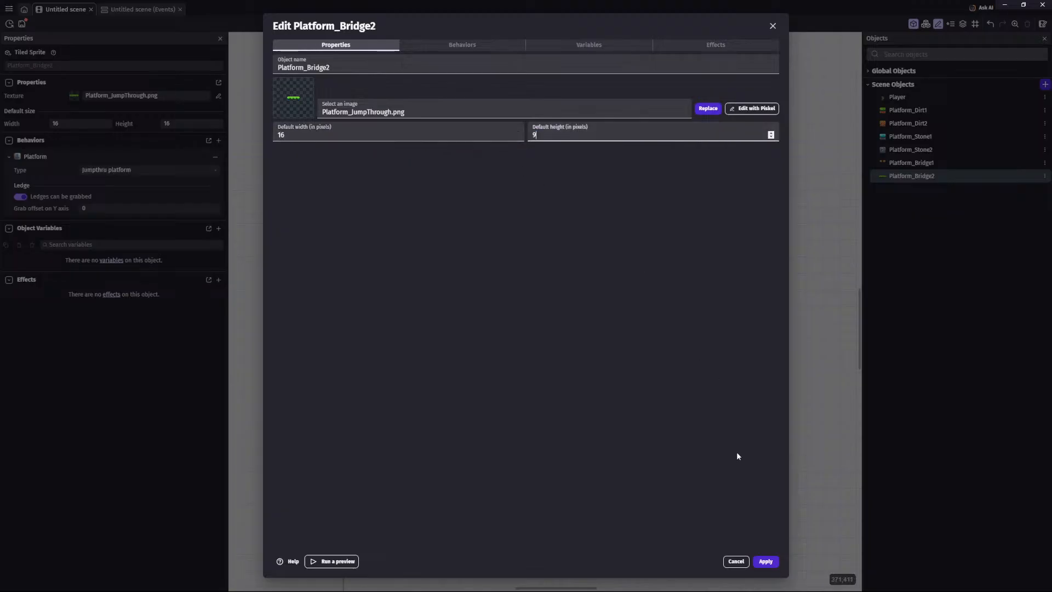
left_click(765, 561)
Step: Place a 32 by 9 pixel Platform_Bridge2 near the upper short bridge and shift it to X 128, Y 320
left_click_drag(912, 176, 496, 310)
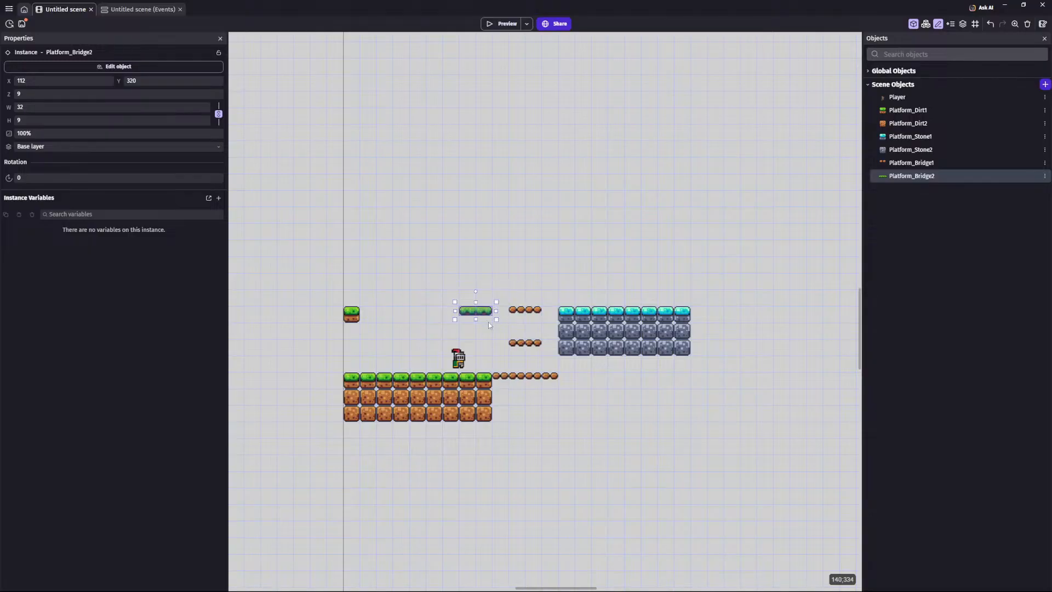
left_click(488, 322)
scroll(487, 321, "up", 3)
left_click(483, 311)
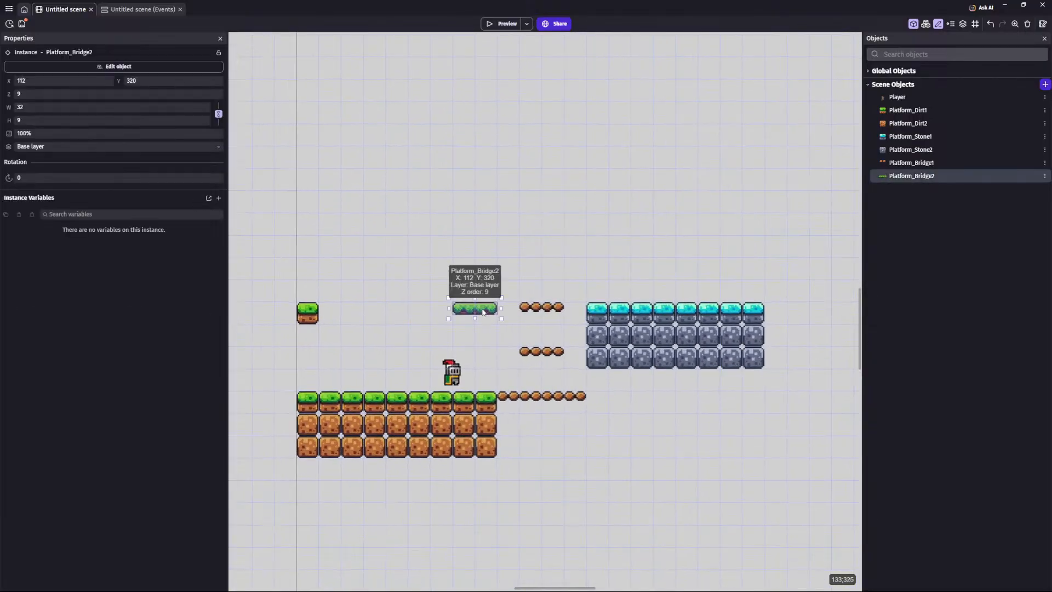
left_click_drag(483, 311, 505, 311)
Step: Set Platform_Bridge2's default width to 32 pixels and apply the change
double_click(901, 176)
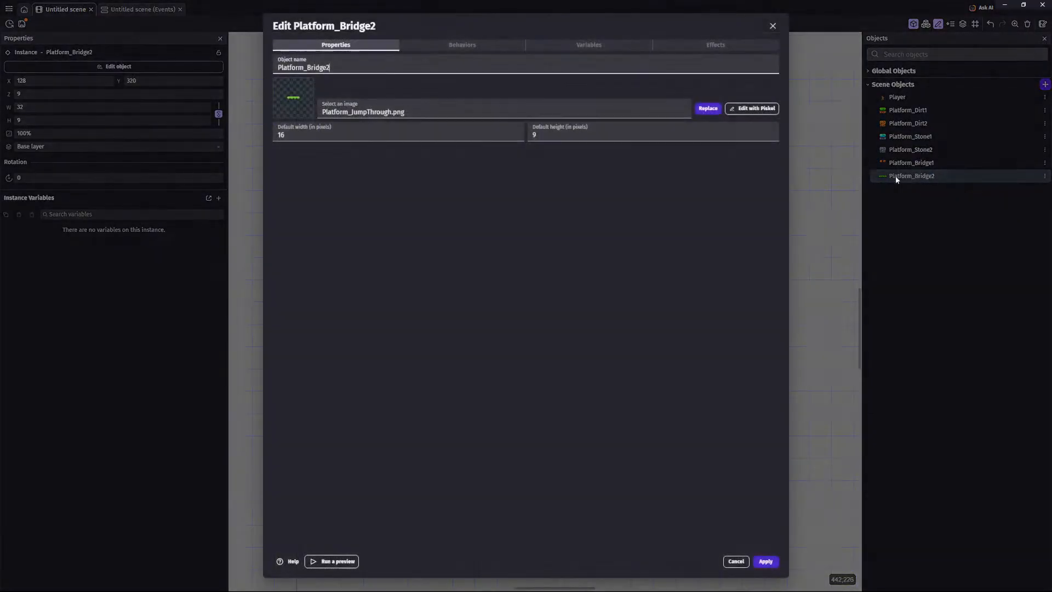
left_click_drag(397, 137, 273, 141)
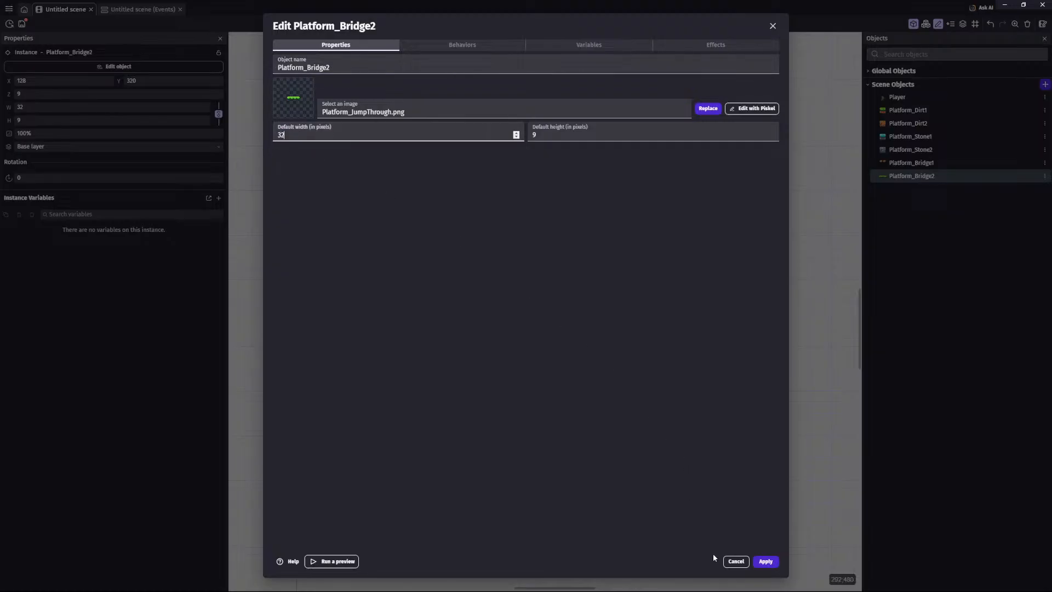
left_click(766, 561)
left_click(909, 176)
key("Delete")
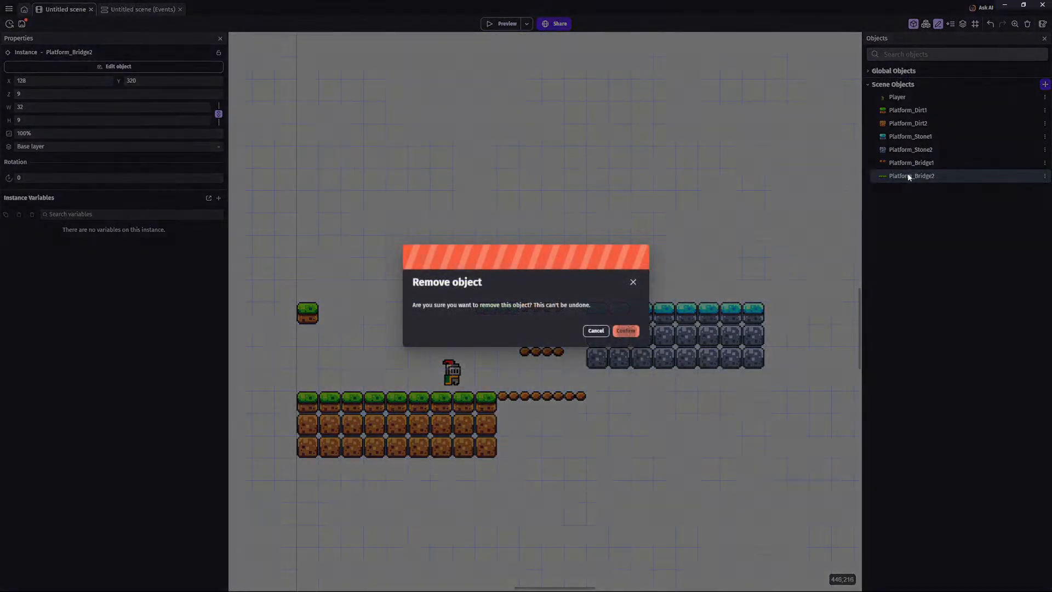
left_click(597, 331)
Step: Replace the Platform_Bridge2 instance beside the upper short bridge with a fresh one at X 112, Y 320
left_click(573, 281)
left_click(498, 308)
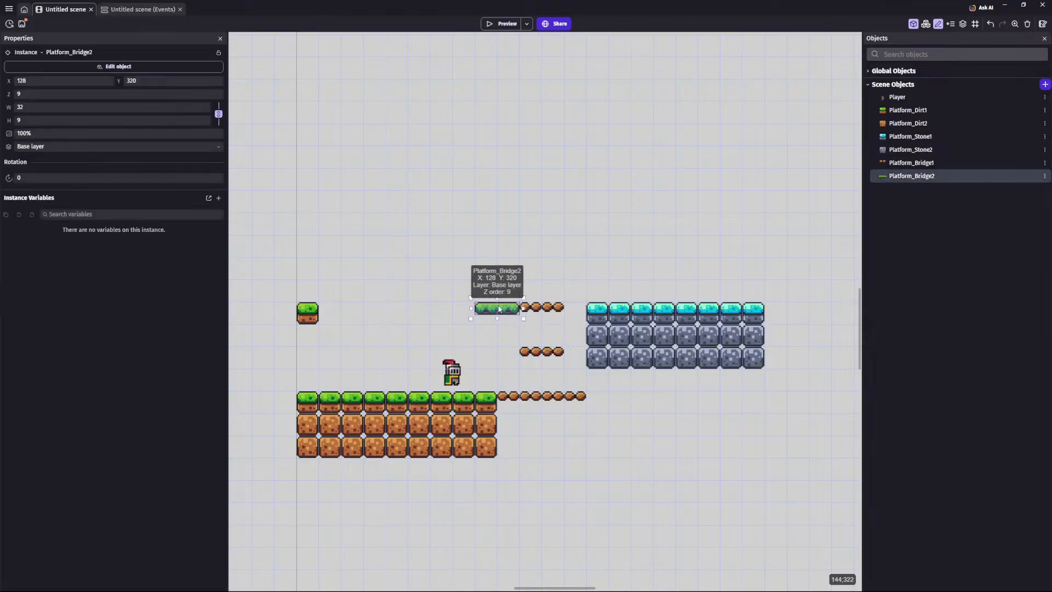
key("Delete")
left_click_drag(899, 174, 489, 305)
Step: Reapply Platform_Bridge2's 32 by 9 pixel default size and position its instance at X 128, Y 320, against the upper short bridge
double_click(896, 176)
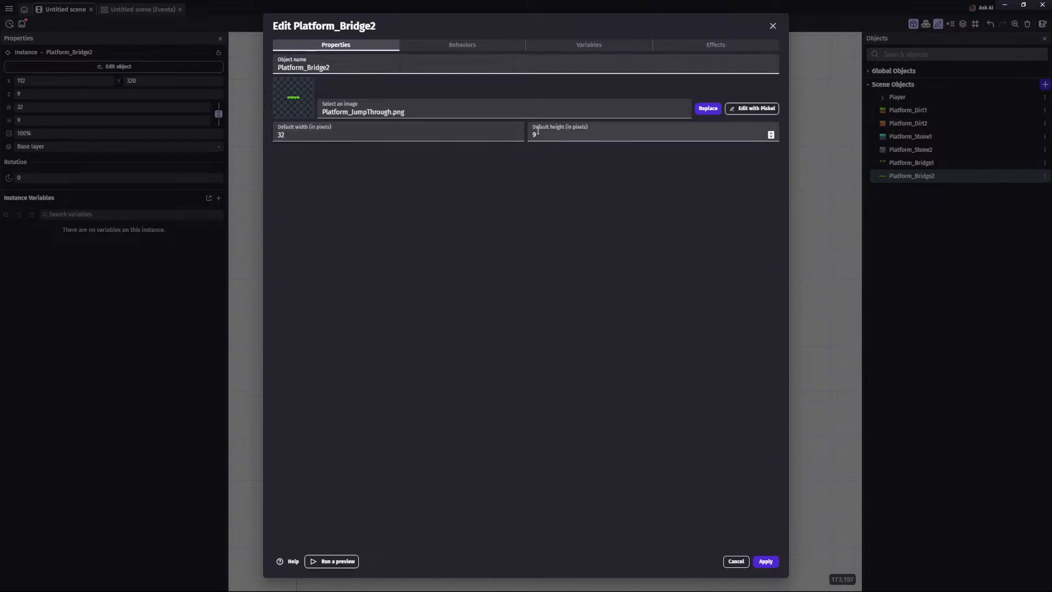
left_click(765, 561)
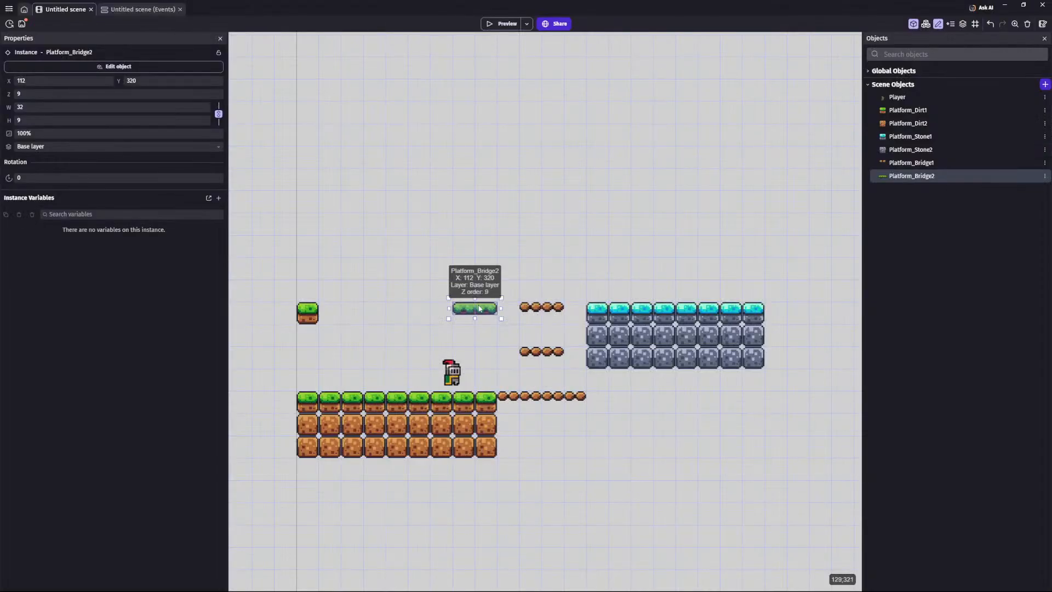
mouse_move(495, 310)
left_mouse_down()
mouse_move(497, 286)
mouse_move(498, 313)
left_mouse_up()
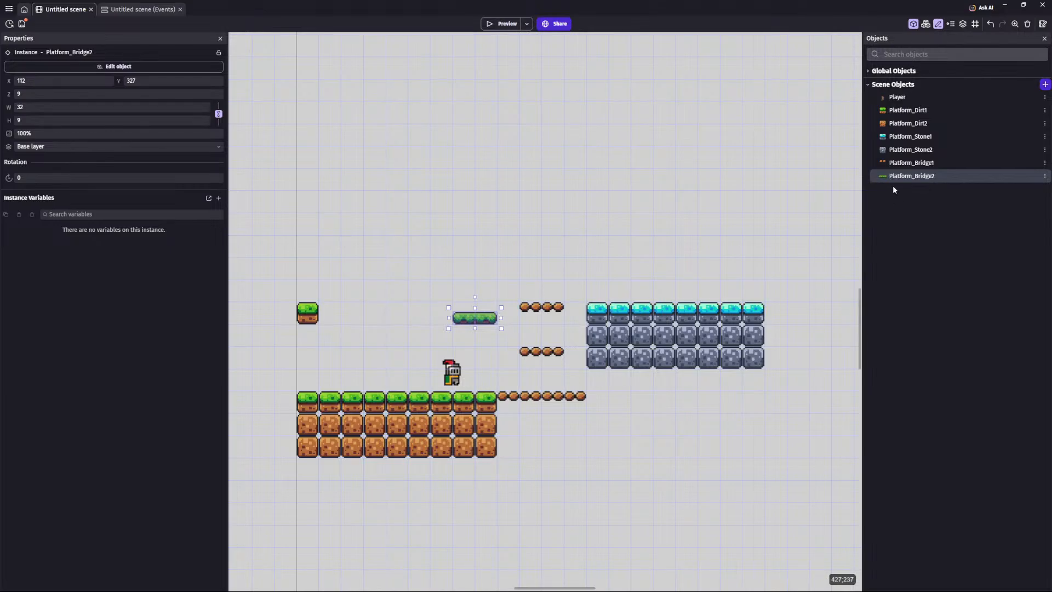
left_click_drag(893, 183, 485, 303)
left_click(510, 341)
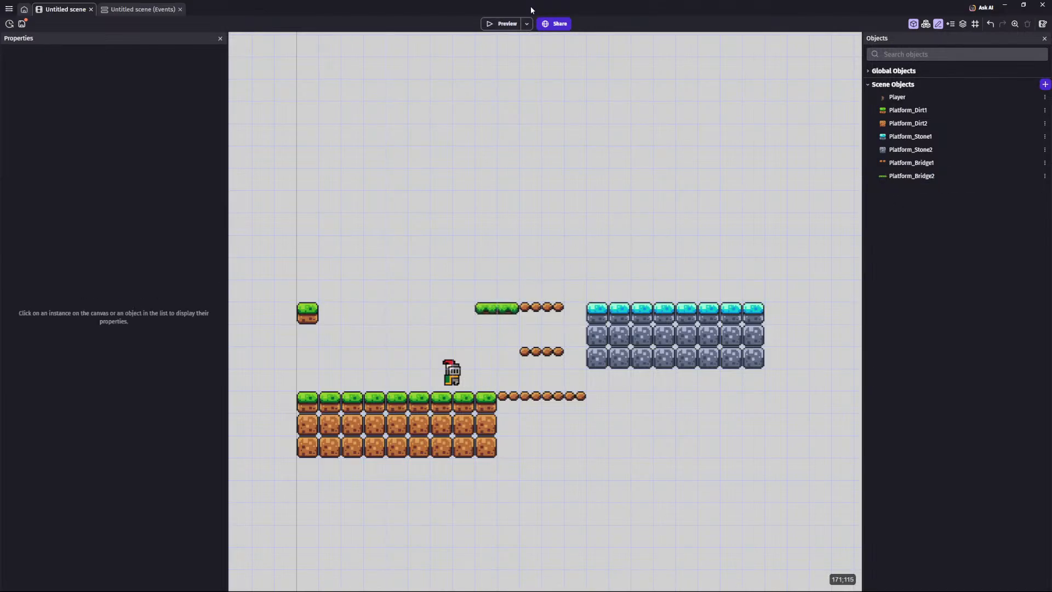
Step: Preview the game, test jumping the knight up onto the green Platform_Bridge2, and close the preview
left_click(501, 29)
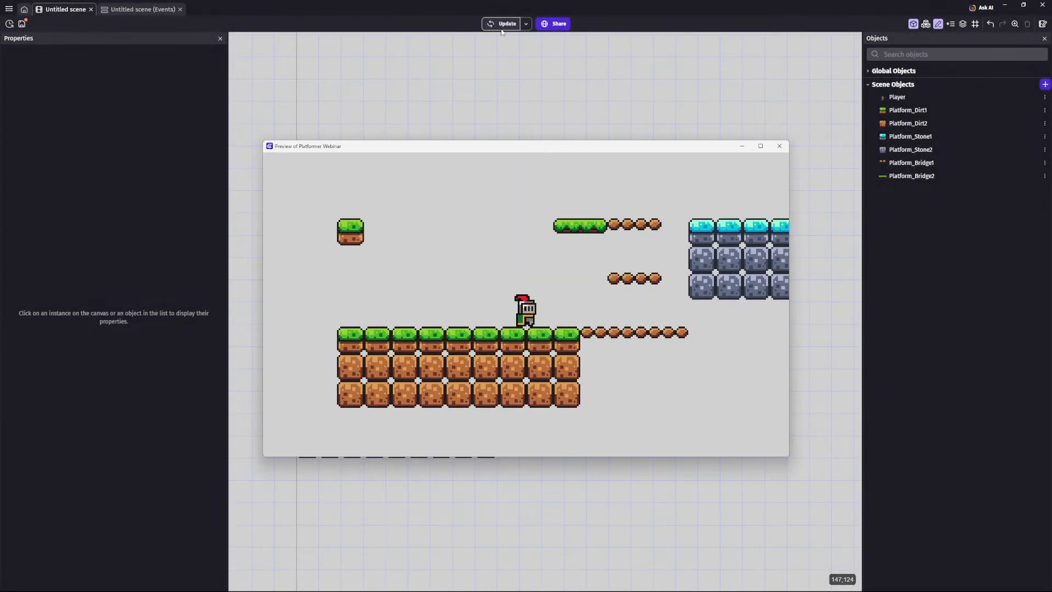
key("Right")
key("space")
key("Left")
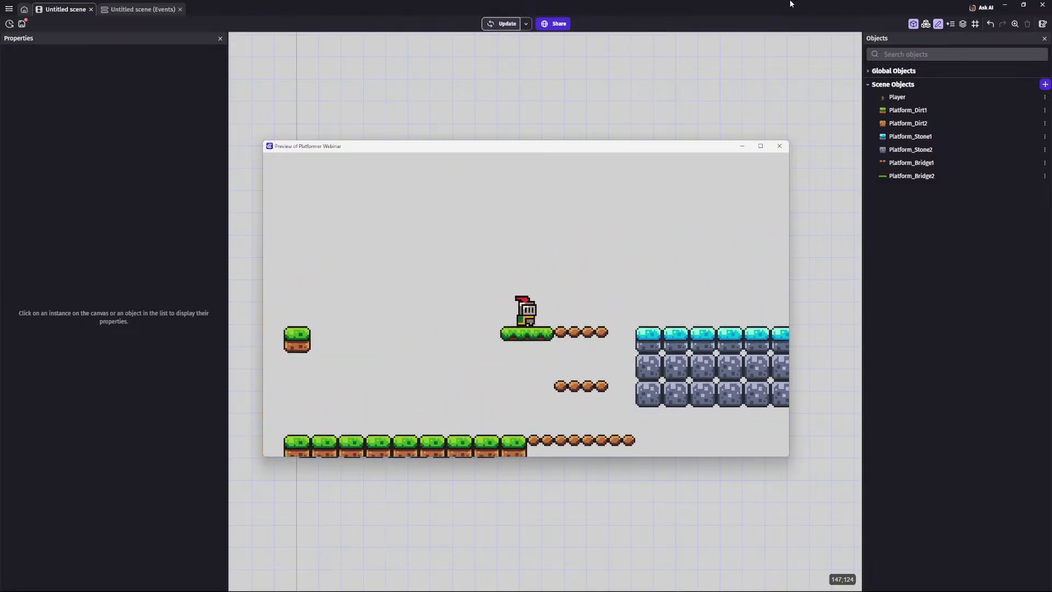
left_click(779, 146)
double_click(937, 176)
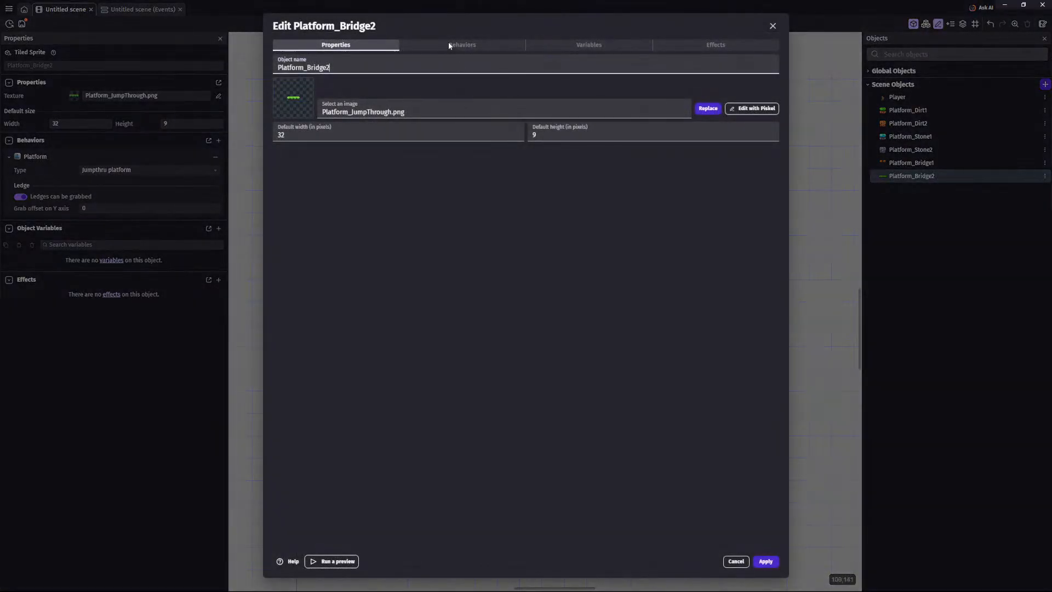
left_click(448, 43)
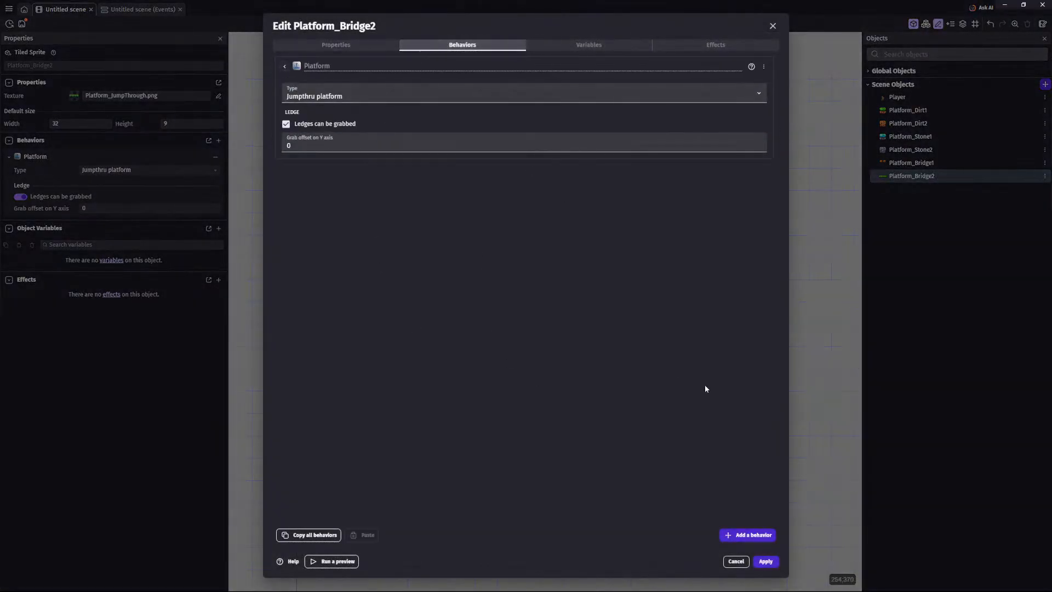
left_click(748, 535)
type("smooth")
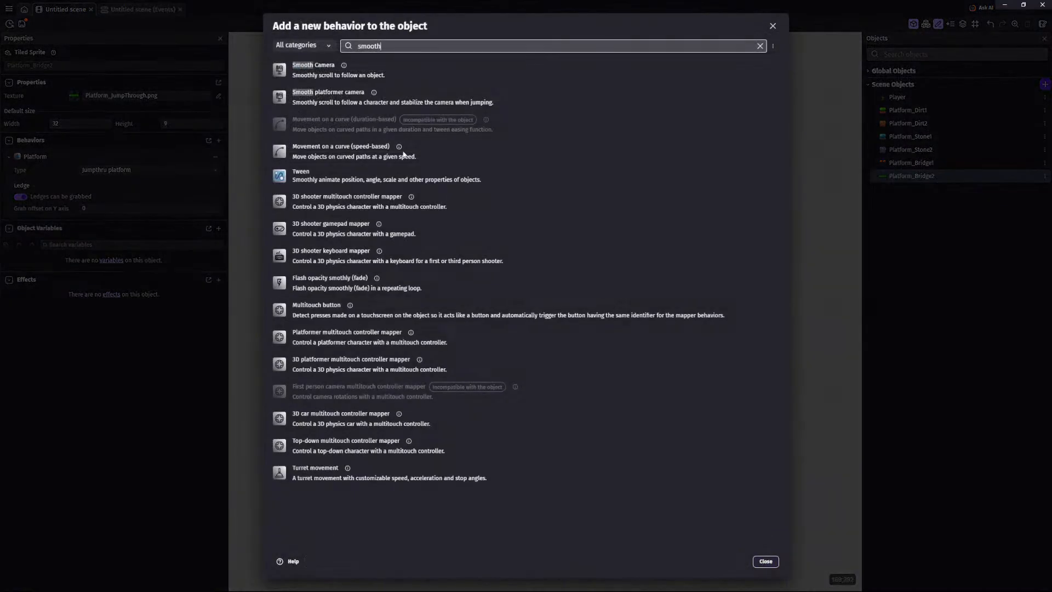
left_click(425, 43)
double_click(424, 44)
key("BackSpace")
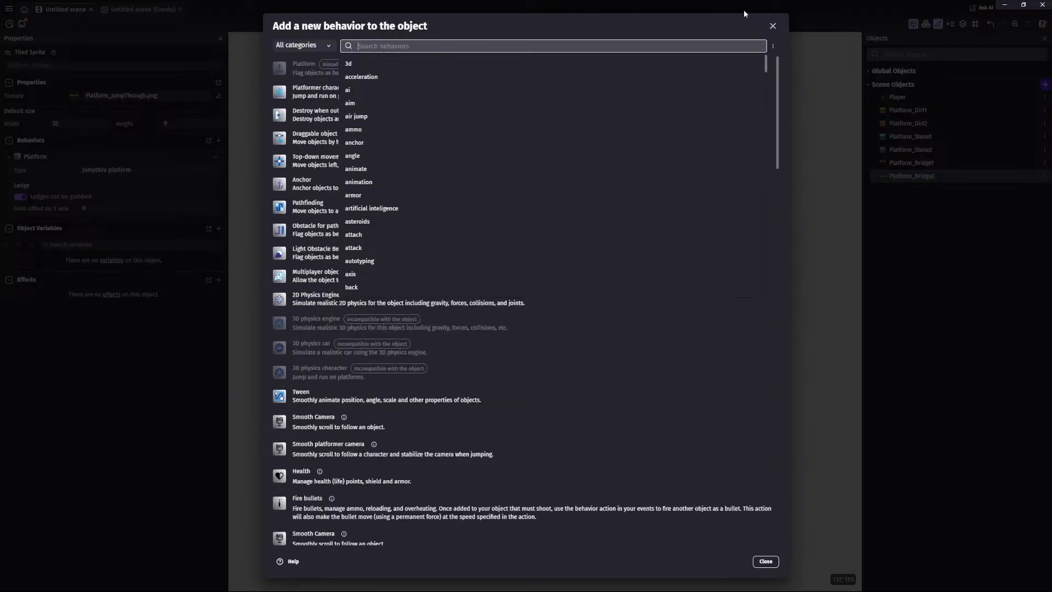
left_click(772, 26)
Step: Try the Platform and Ladder types on Platform_Bridge2's Platform behavior, restore Jumpthru platform, and apply
left_click(339, 97)
key("Down")
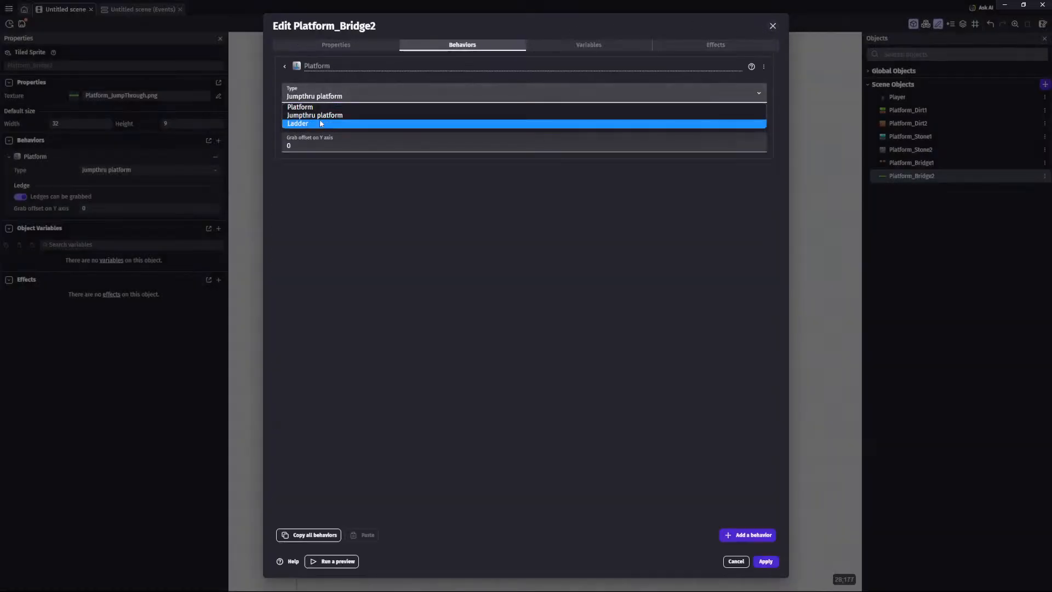
key("Up")
key("Up")
key("Return")
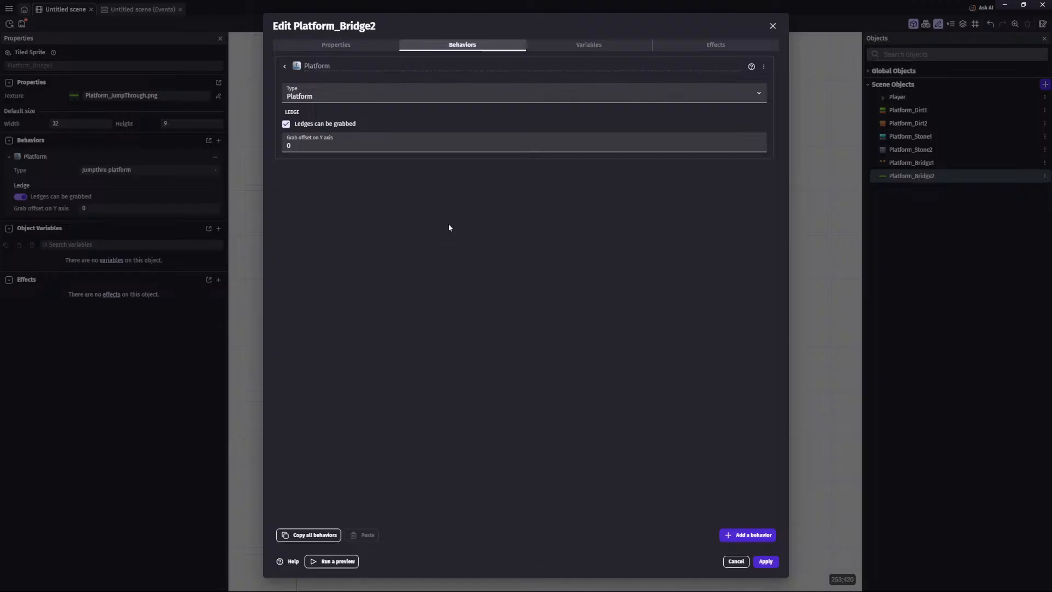
left_click(340, 97)
key("Down")
key("Down")
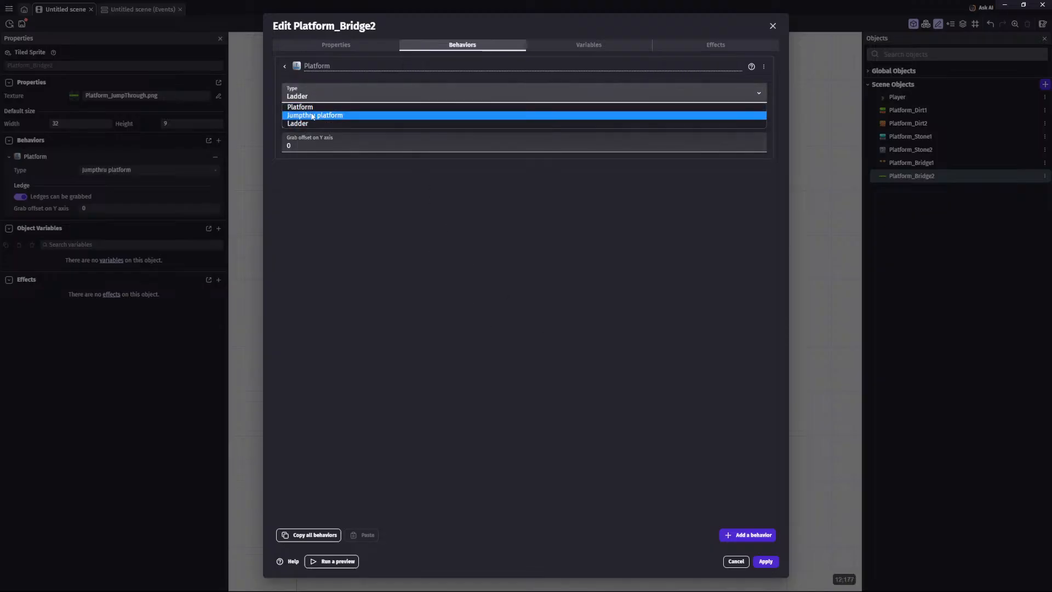
left_click(312, 116)
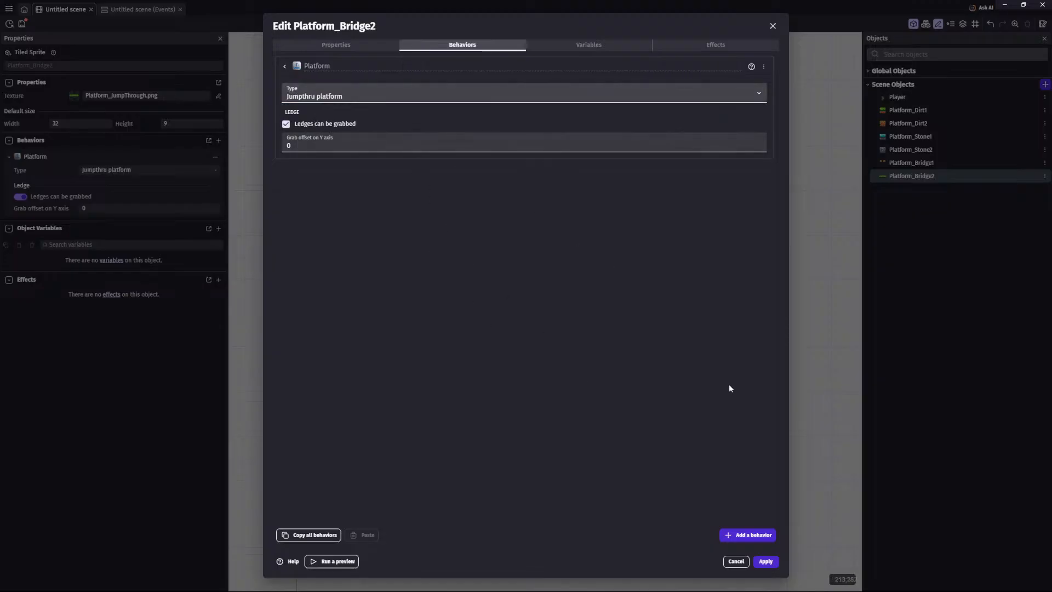
left_click(765, 562)
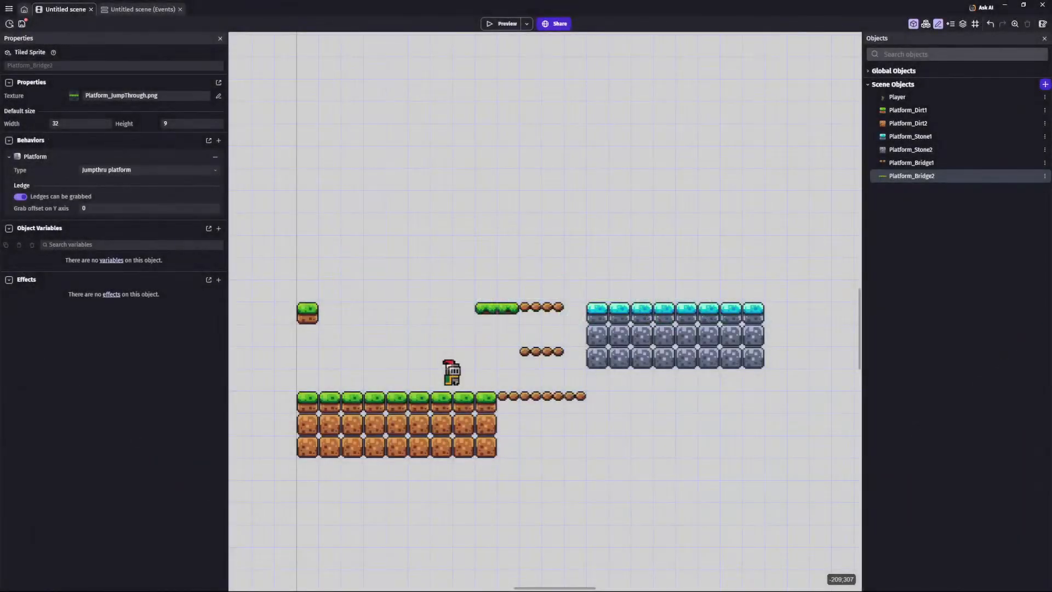
left_click(293, 331)
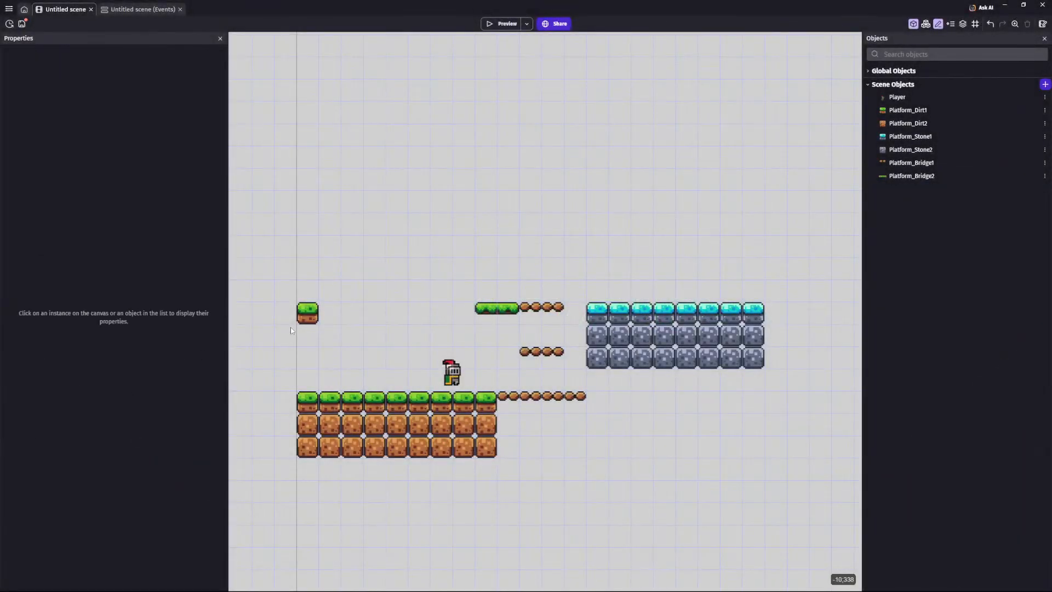
scroll(321, 313, "down", 3, "ctrl")
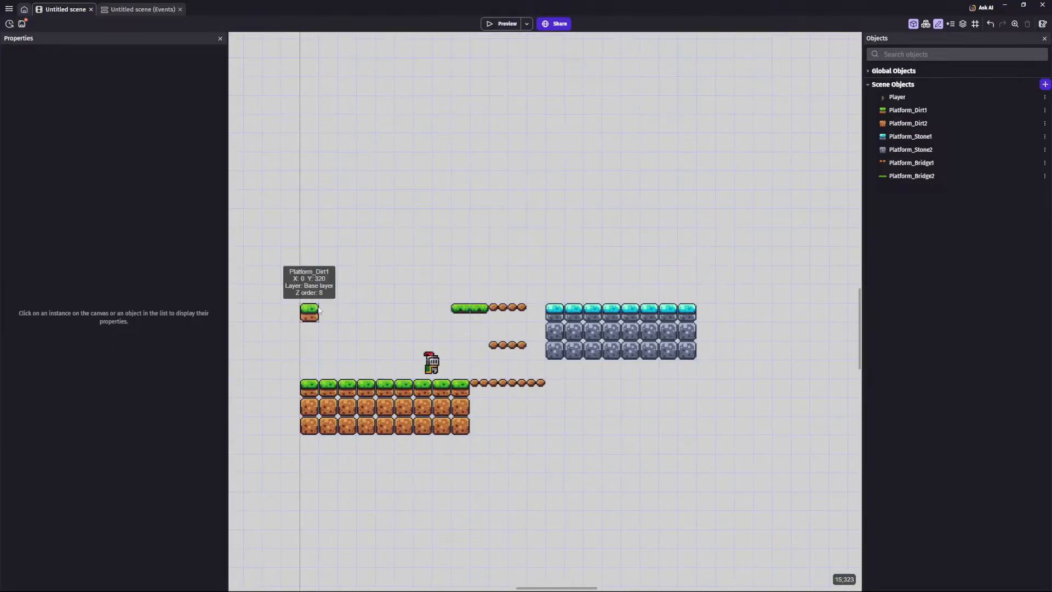
key("ctrl+z")
key("ctrl+y")
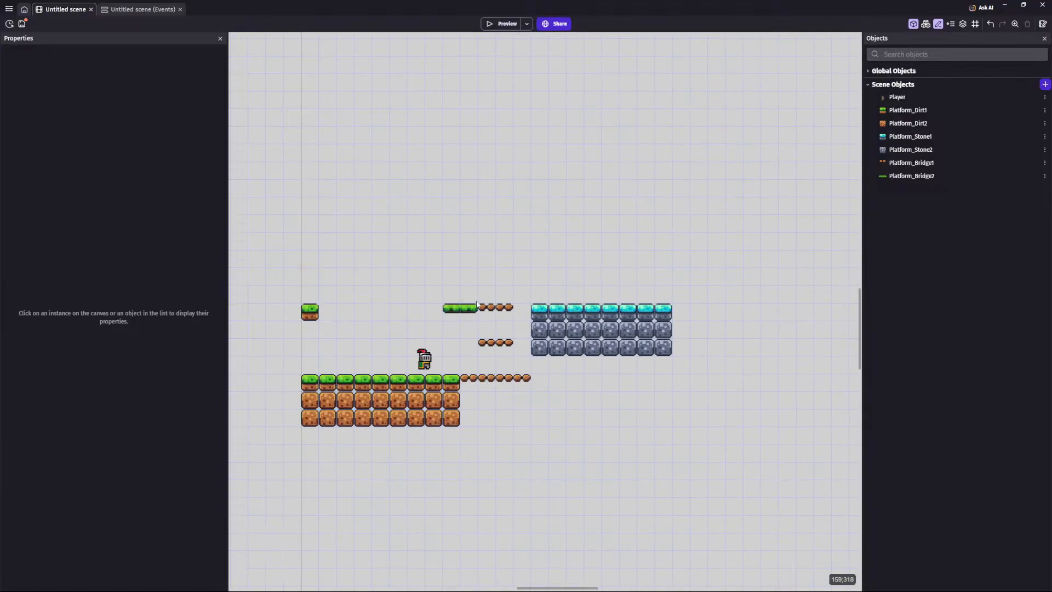
Step: Add the Rectangular movement behavior to the Platform_Bridge2 object
left_click(460, 308)
double_click(914, 176)
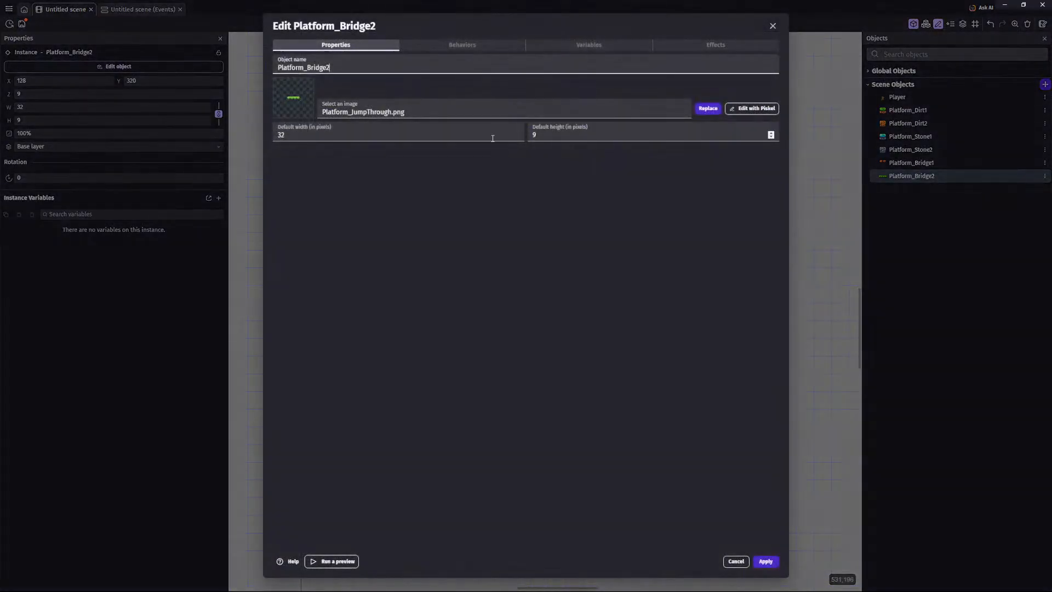
left_click(449, 48)
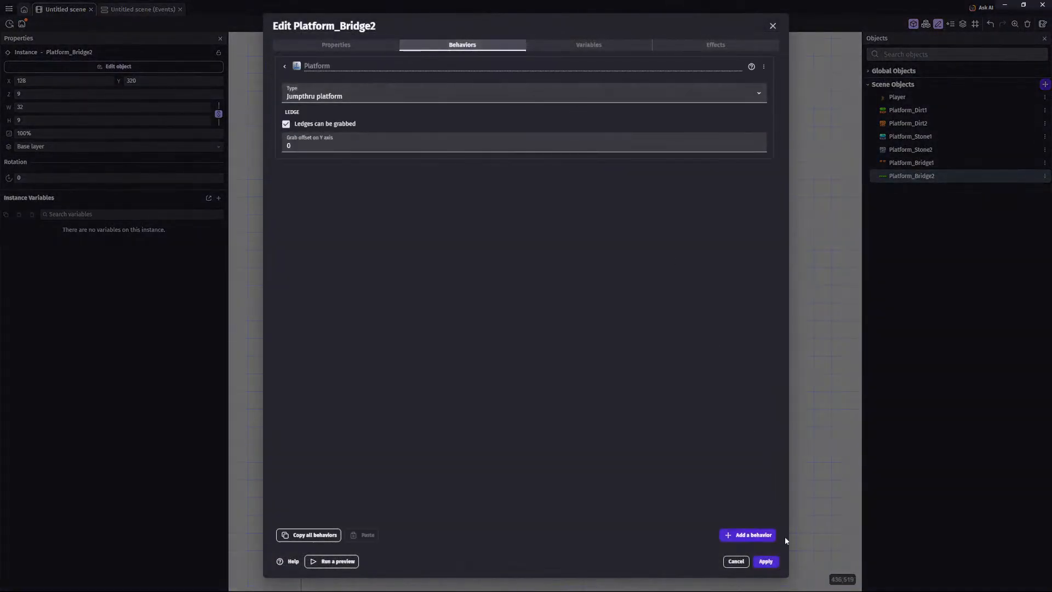
left_click(751, 534)
type("r")
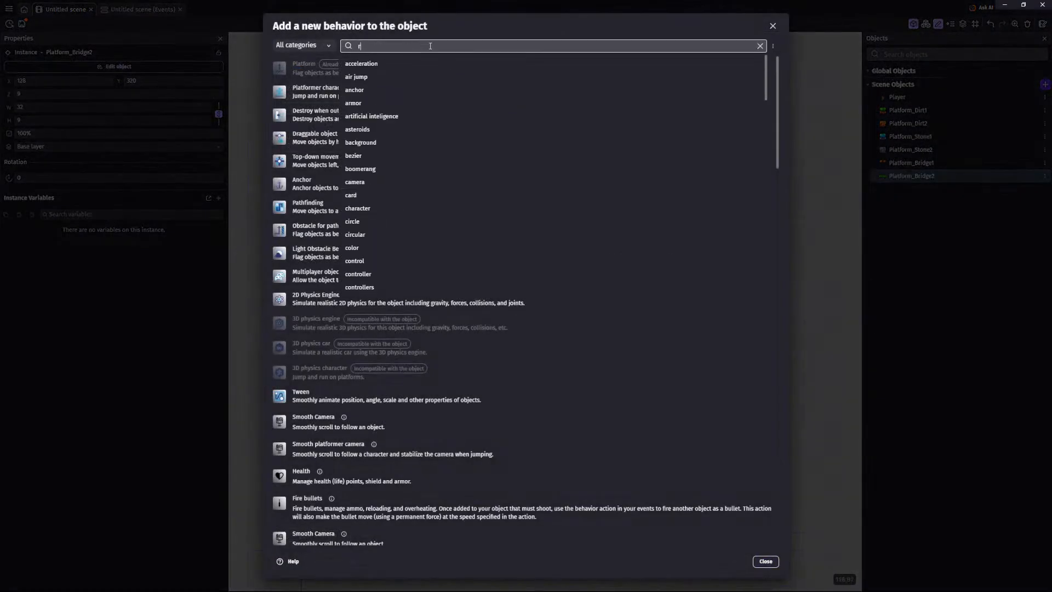
type("ectangler")
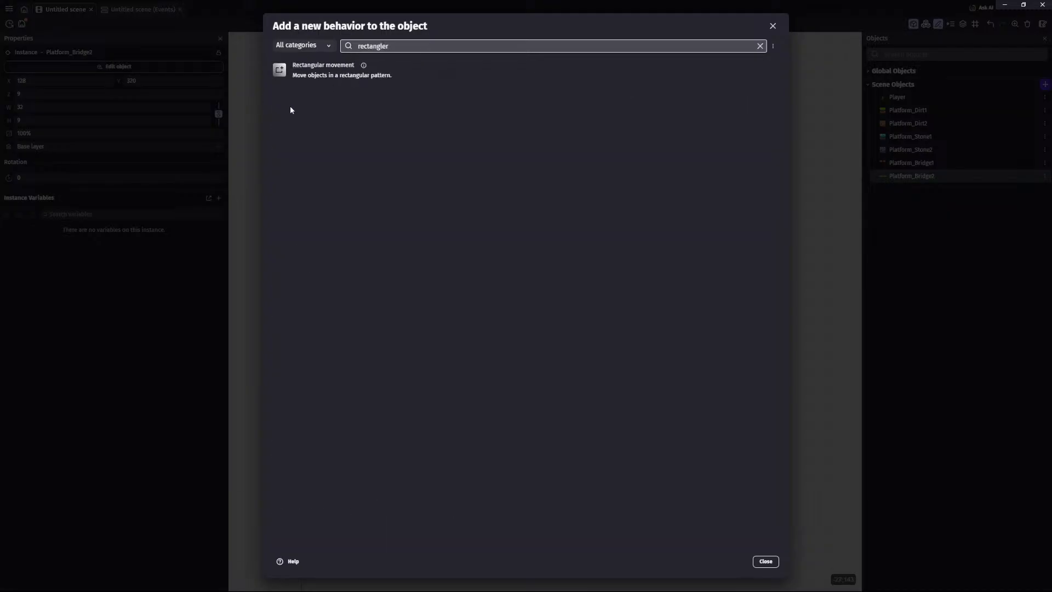
left_click(327, 80)
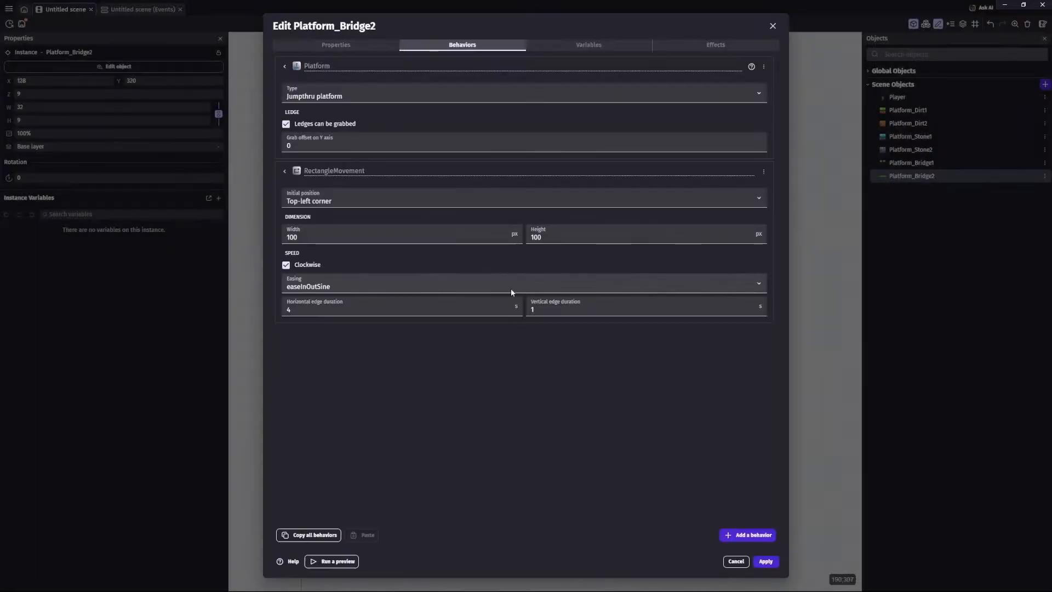
Step: Set the RectangleMovement height to 0 px for Platform_Bridge2 and apply the behavior changes
double_click(547, 237)
type("0")
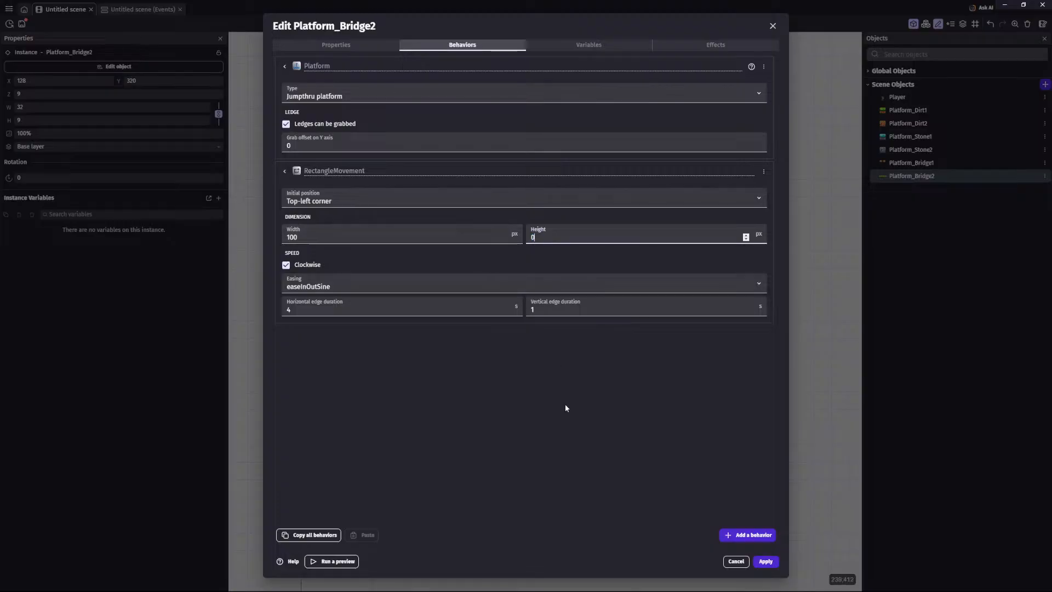
left_click(646, 440)
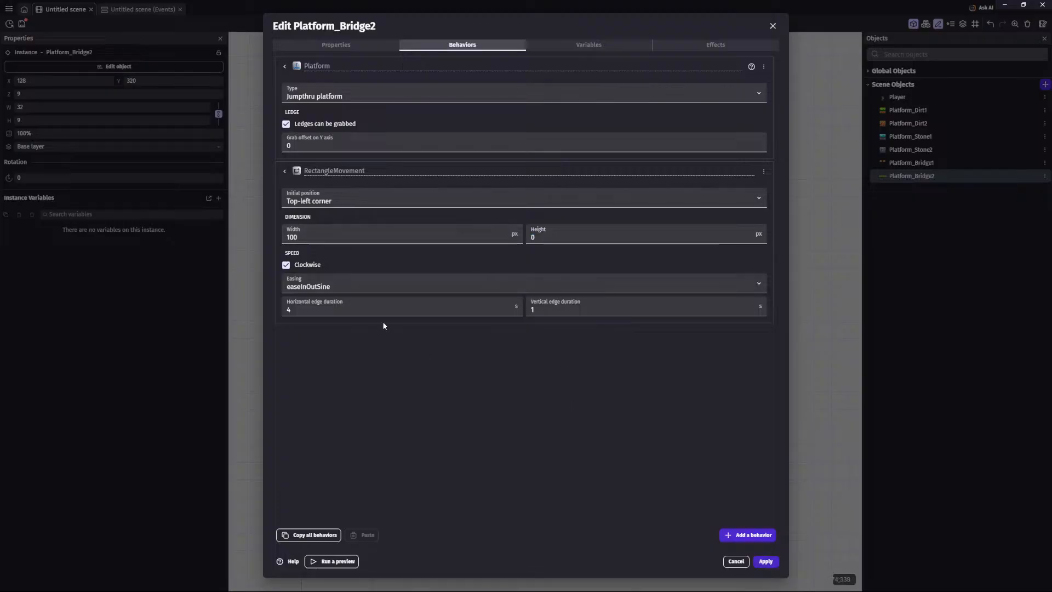
left_click(307, 307)
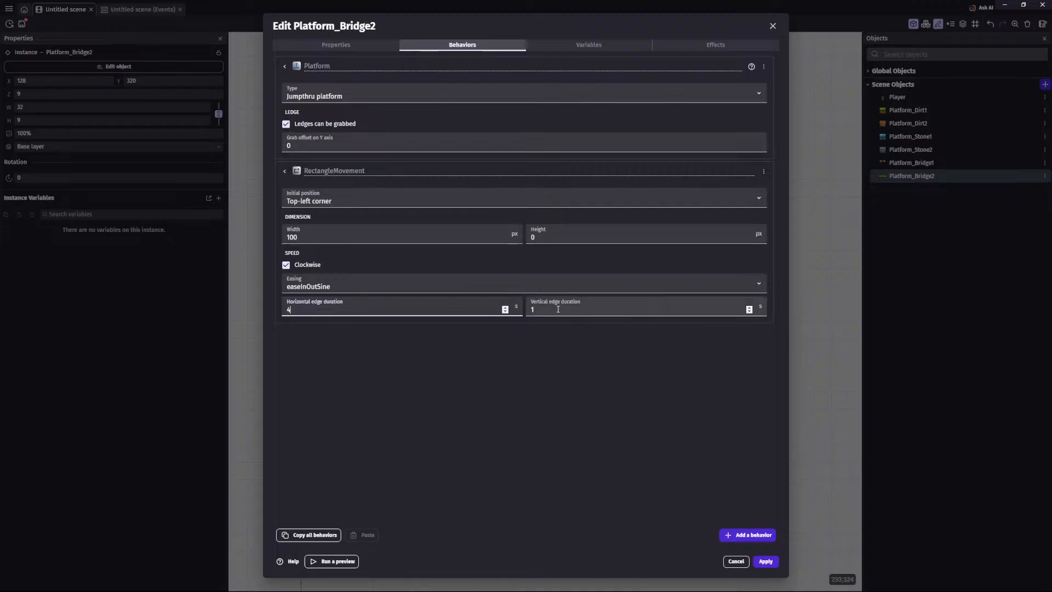
left_click(534, 349)
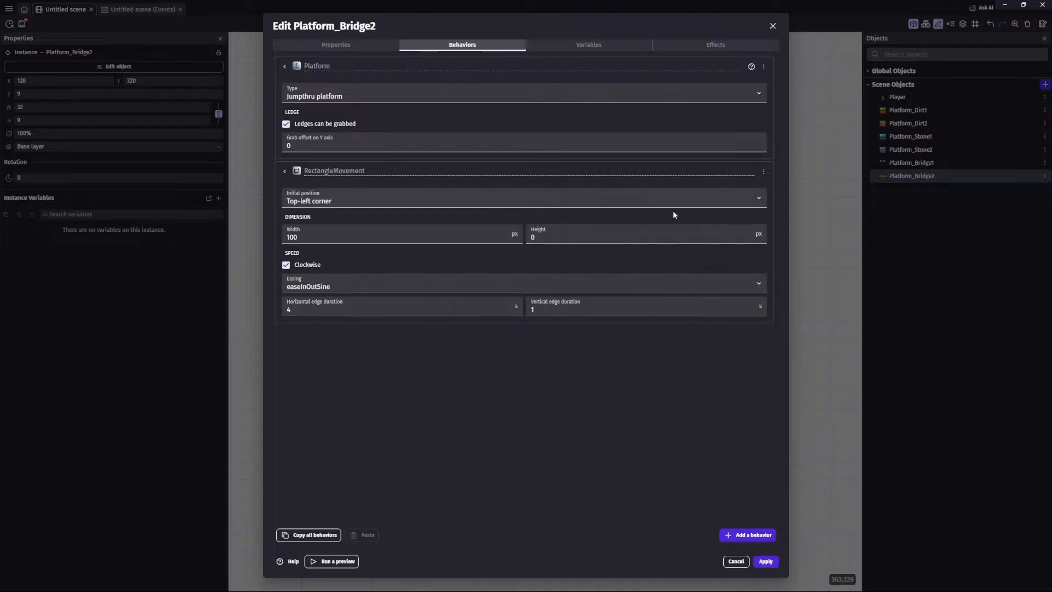
left_click(767, 561)
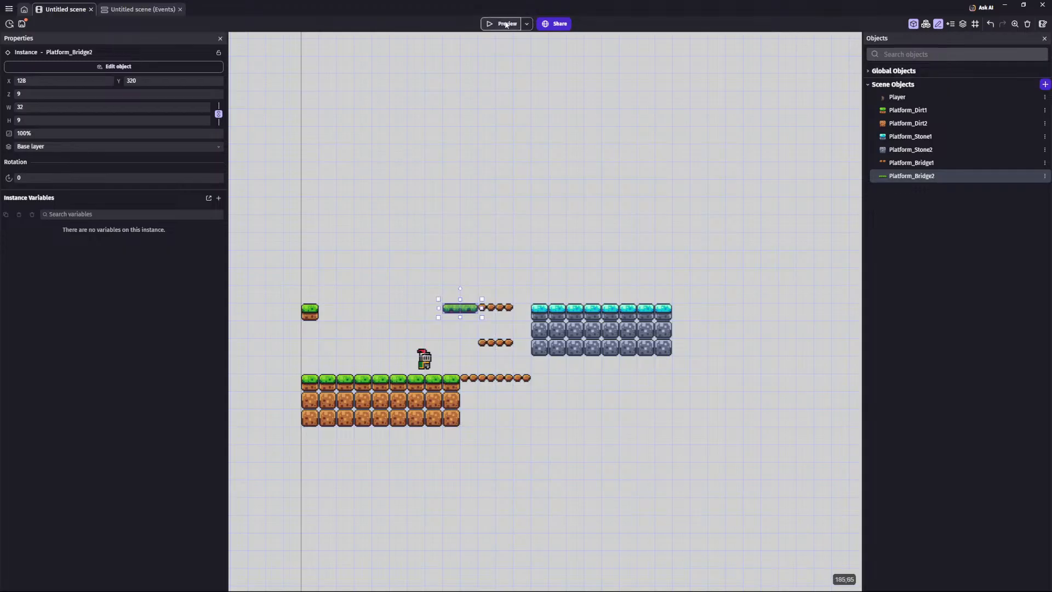
Step: Preview the game to check how Platform_Bridge2 moves while the knight walks along the ground, and close the preview
left_click(506, 24)
key("Right")
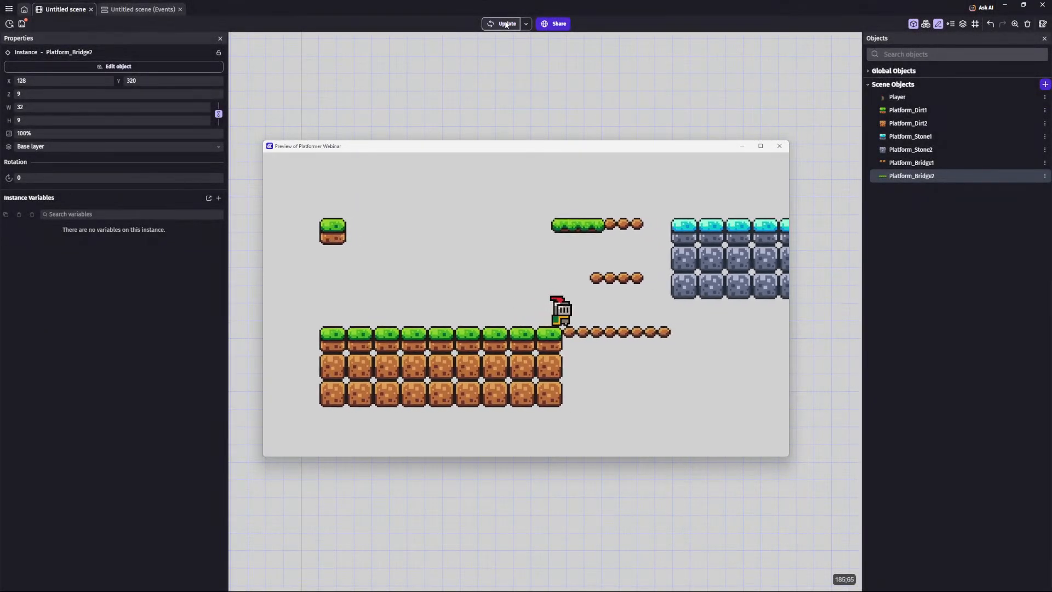
left_click(779, 146)
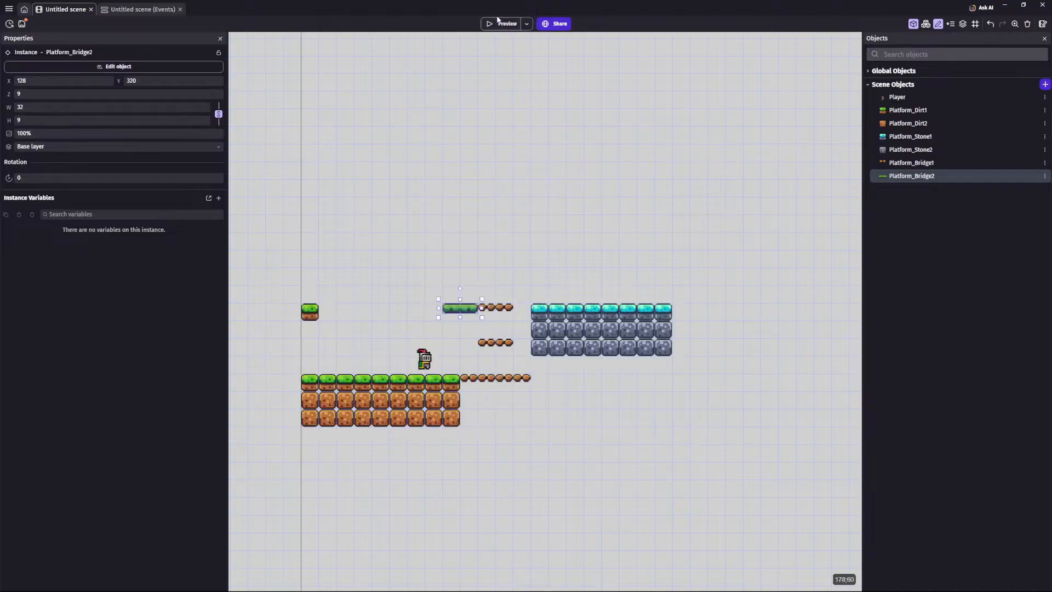
Step: Move the Platform_Bridge2 instance to X 16, Y 320, beside the single floating dirt block
left_click_drag(458, 310, 329, 307)
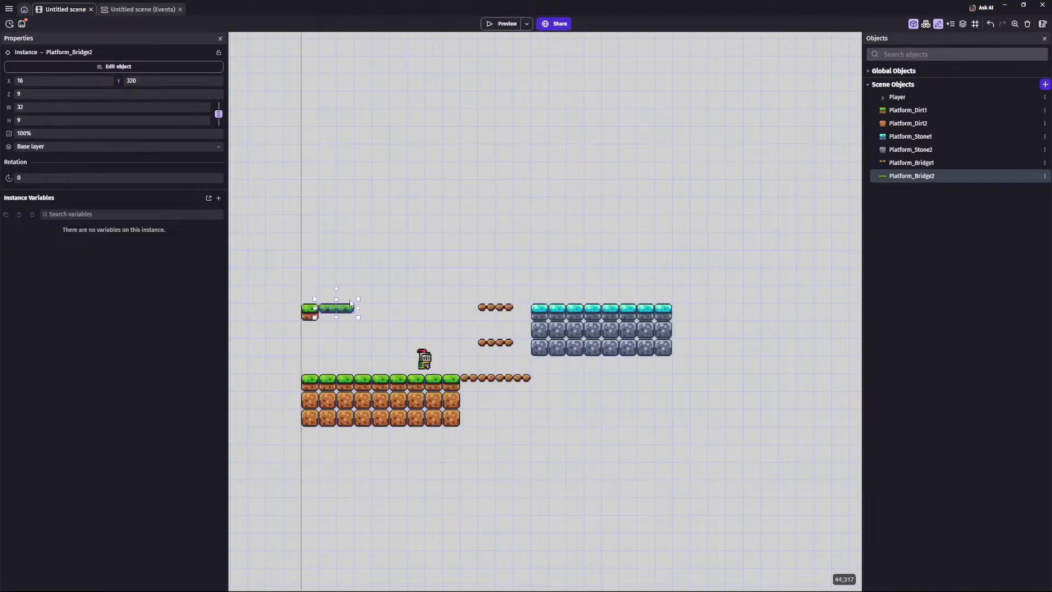
Step: Move Platform_Bridge2 one tile right to X 32, level with the single dirt block, previewing its travel before and after
left_click(505, 24)
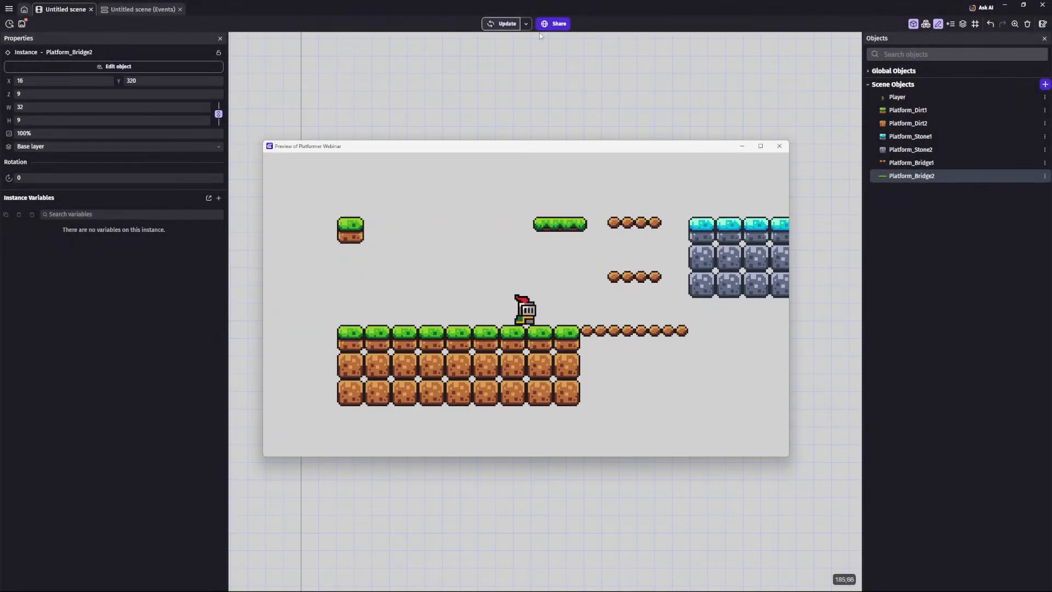
left_click(779, 145)
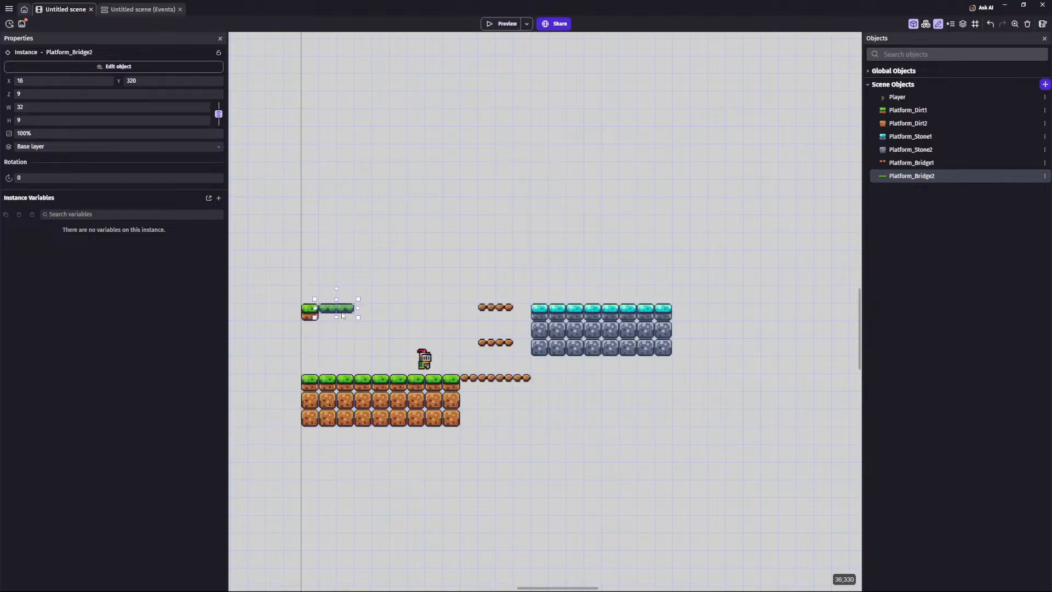
mouse_move(342, 315)
left_mouse_down()
mouse_move(360, 315)
mouse_move(359, 305)
left_mouse_up()
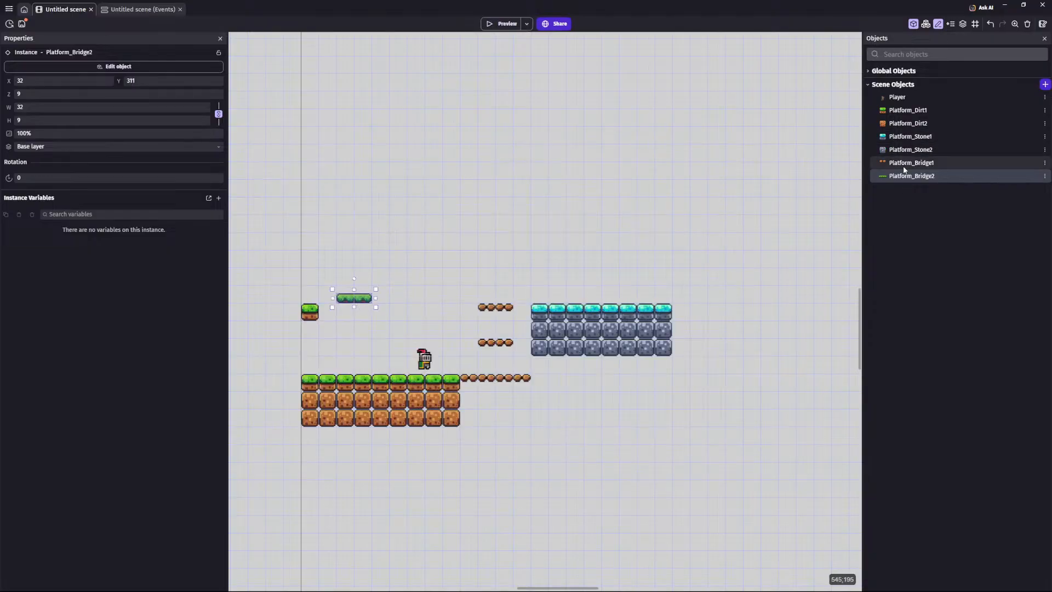
left_click_drag(910, 175, 334, 309)
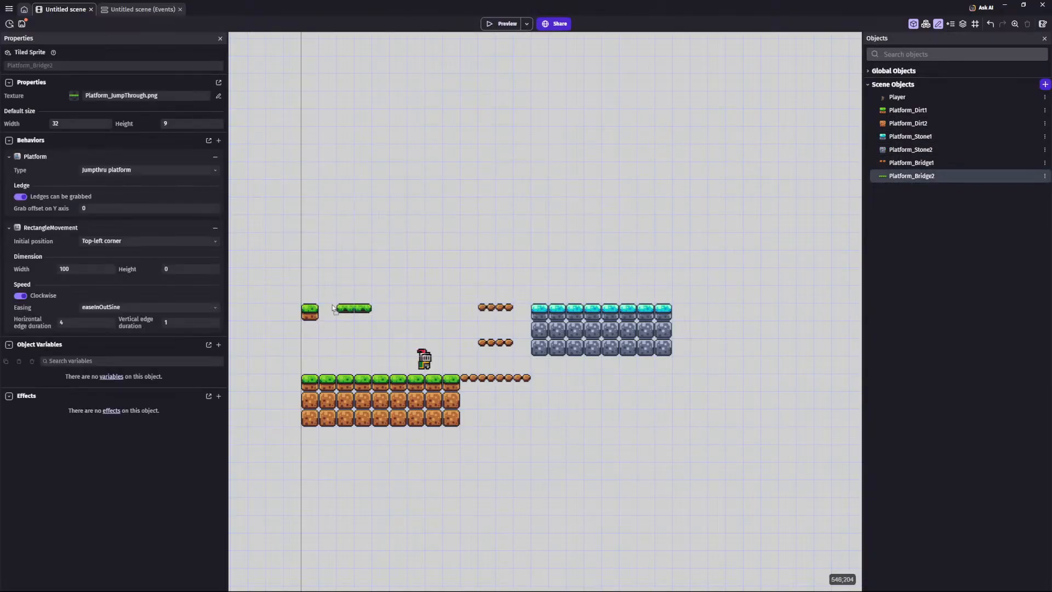
left_click(500, 25)
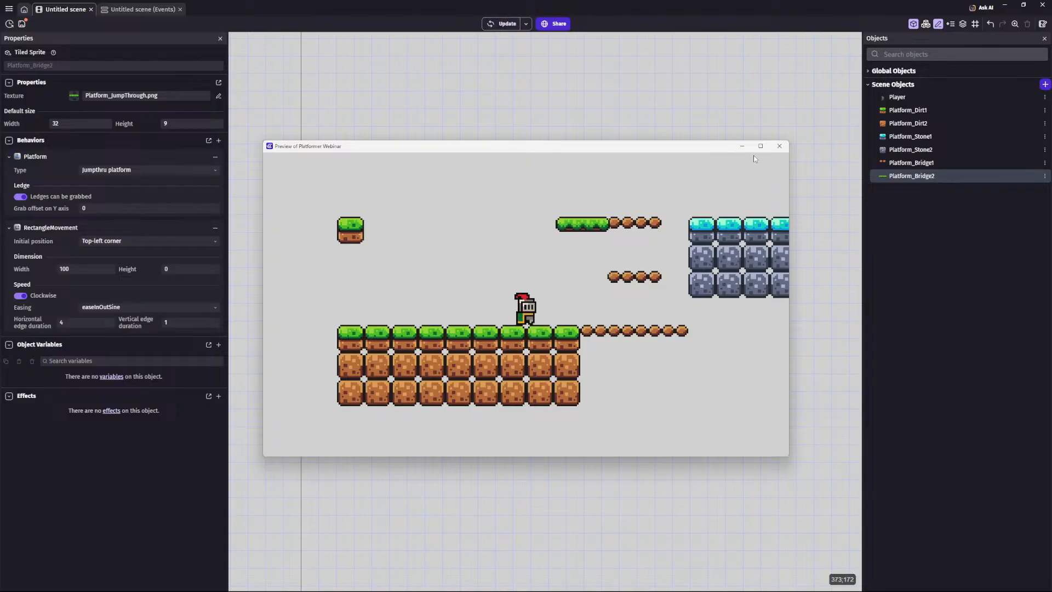
left_click(780, 145)
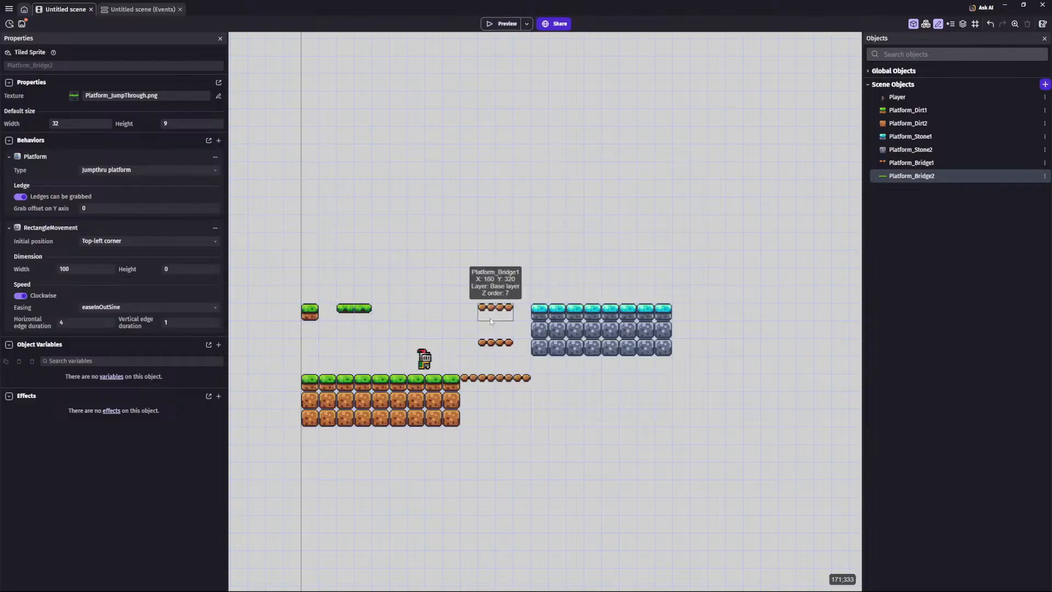
Step: Shift the two short bridges and the whole stone block one tile right, and preview the gap to the moving platform
left_click(463, 284)
left_click_drag(524, 341, 706, 368)
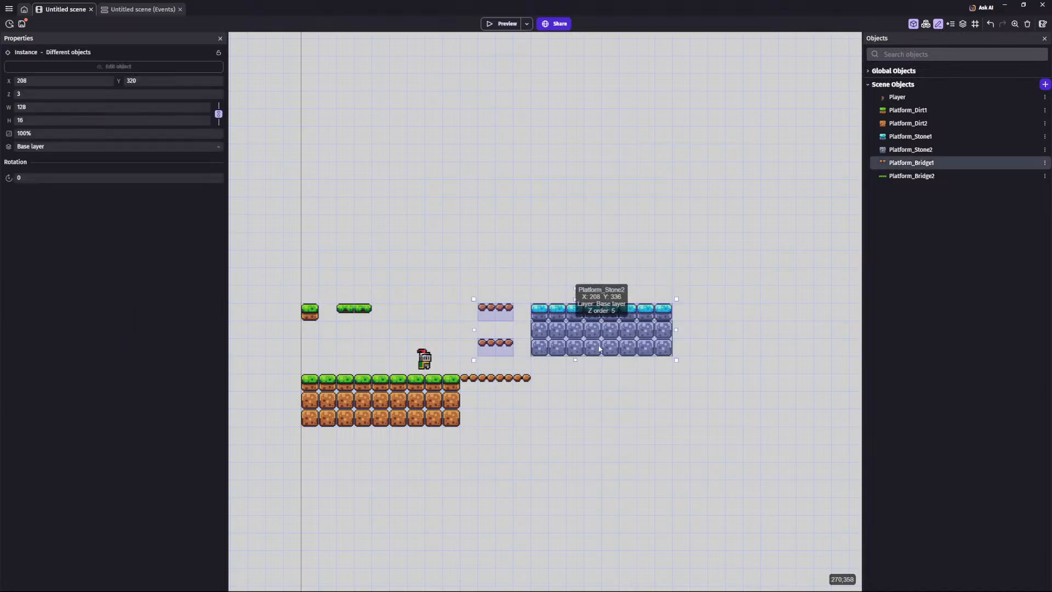
left_click_drag(600, 349, 617, 349)
left_click(578, 379)
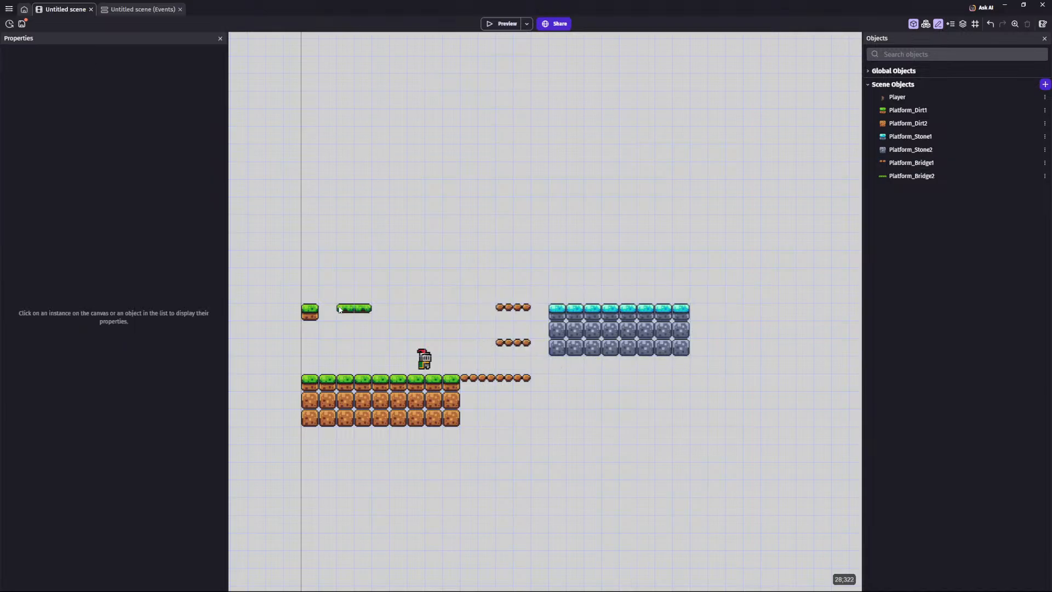
left_click(503, 24)
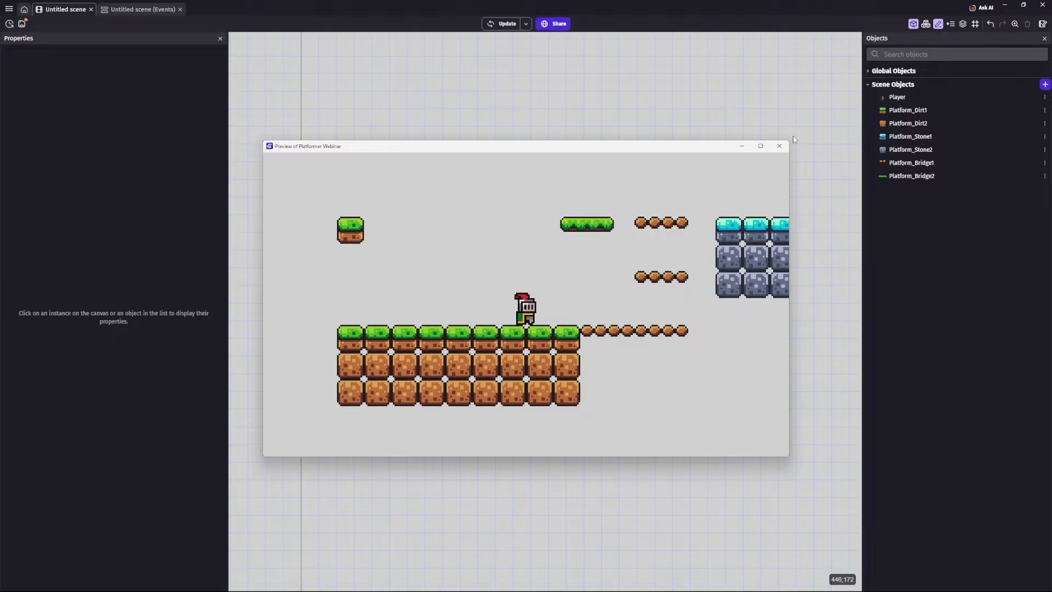
left_click(779, 145)
Step: Try to shift the long bridge and the stone block one more tile right, and undo the stone block's move
left_click(493, 378)
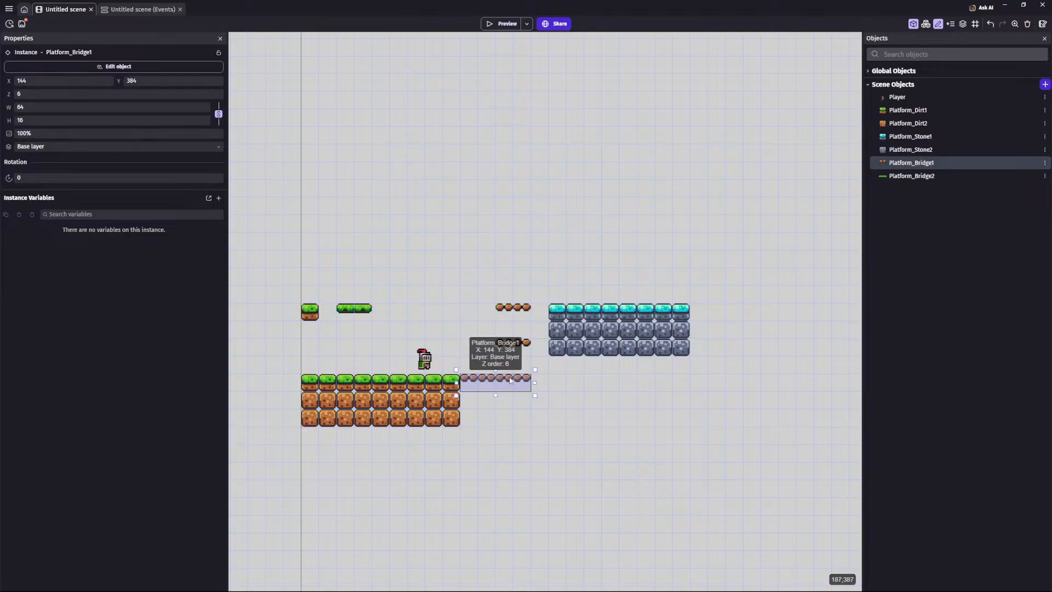
left_click_drag(510, 380, 527, 379)
left_click(542, 433)
left_click_drag(543, 282, 694, 376)
left_click_drag(619, 329, 637, 329)
left_click(630, 404)
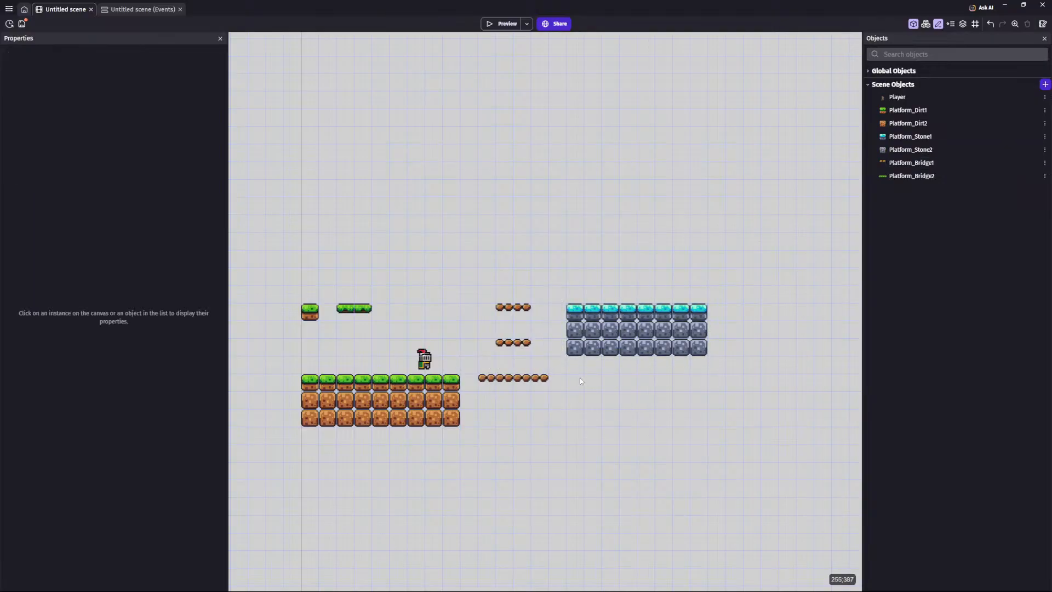
key("ctrl+z")
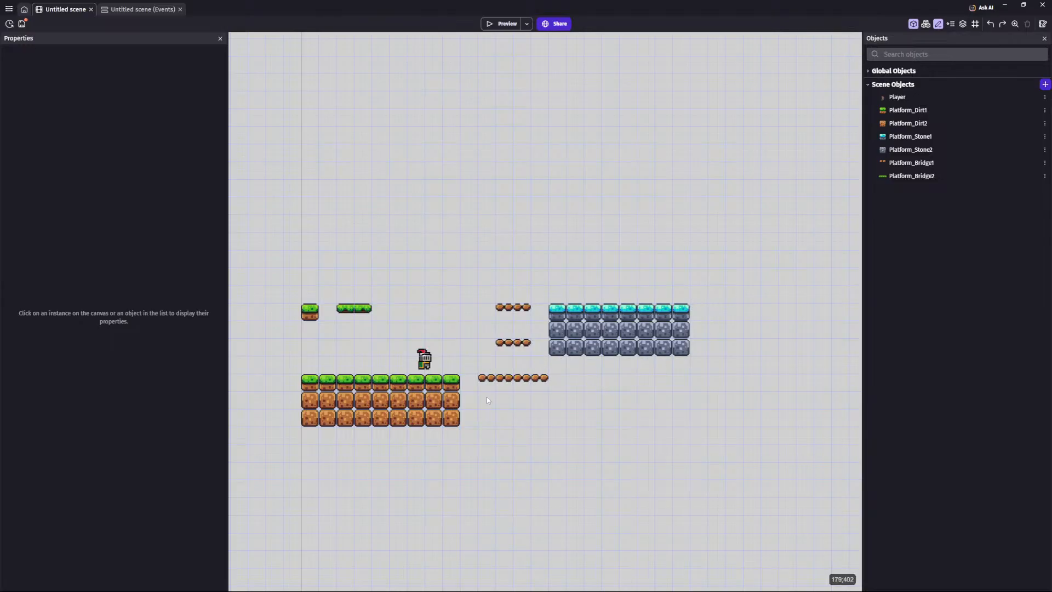
Step: Span the long Platform_Bridge1 from the dirt ground to the stone block, and stretch Platform_Stone2 down to a height of 96 px
left_click(497, 385)
left_click(601, 393)
left_click(611, 355)
left_click_drag(619, 361, 628, 440)
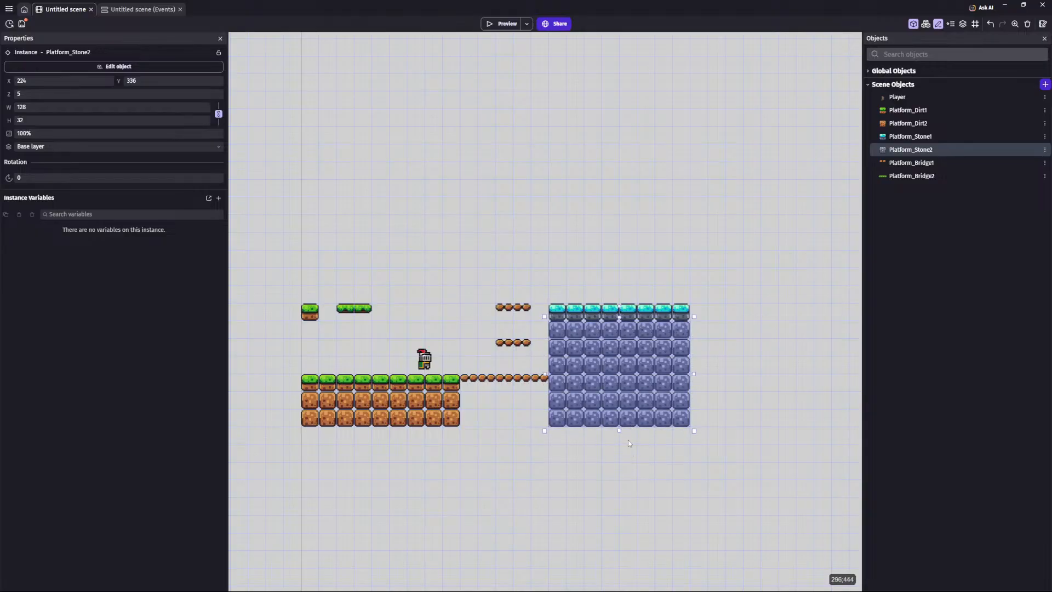
left_click(623, 460)
Step: Preview the game, jump the knight onto the moving platform and toward the floating dirt block, and close the preview
left_click(499, 25)
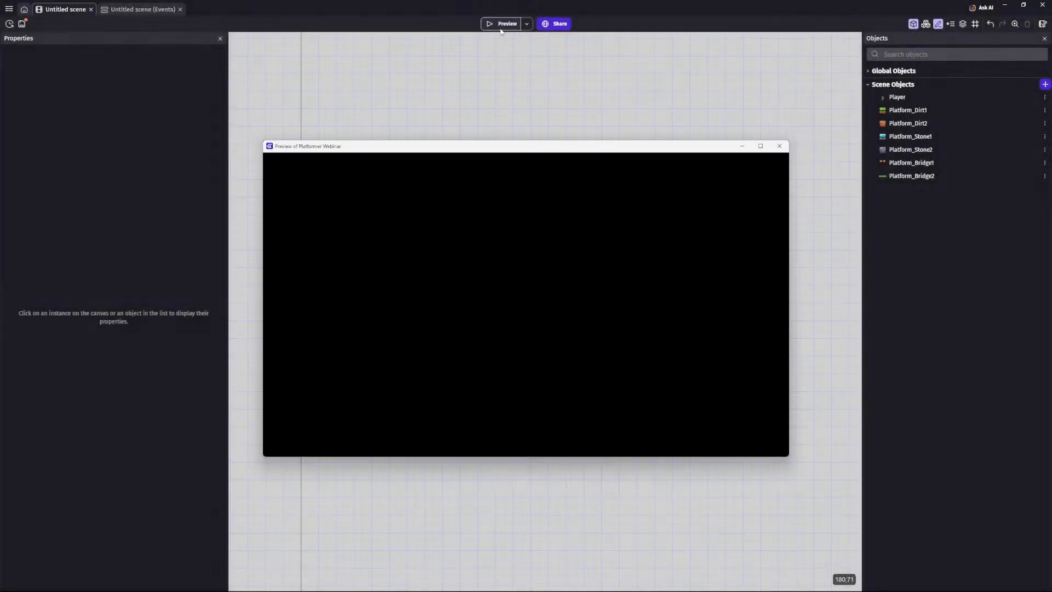
key("space")
key("Left")
key("space")
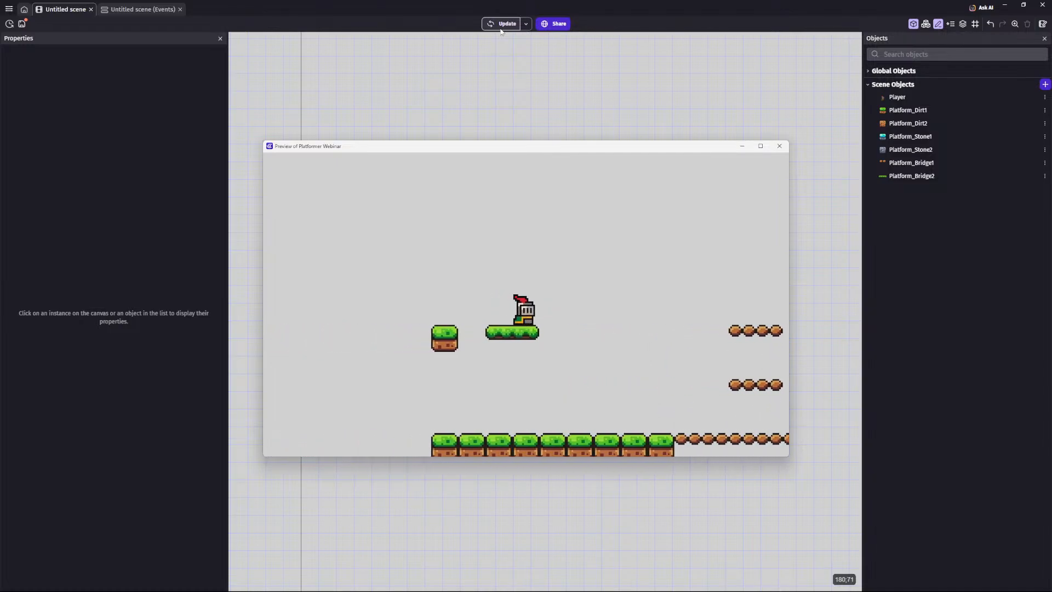
key("Left")
key("space")
key("Left")
key("space")
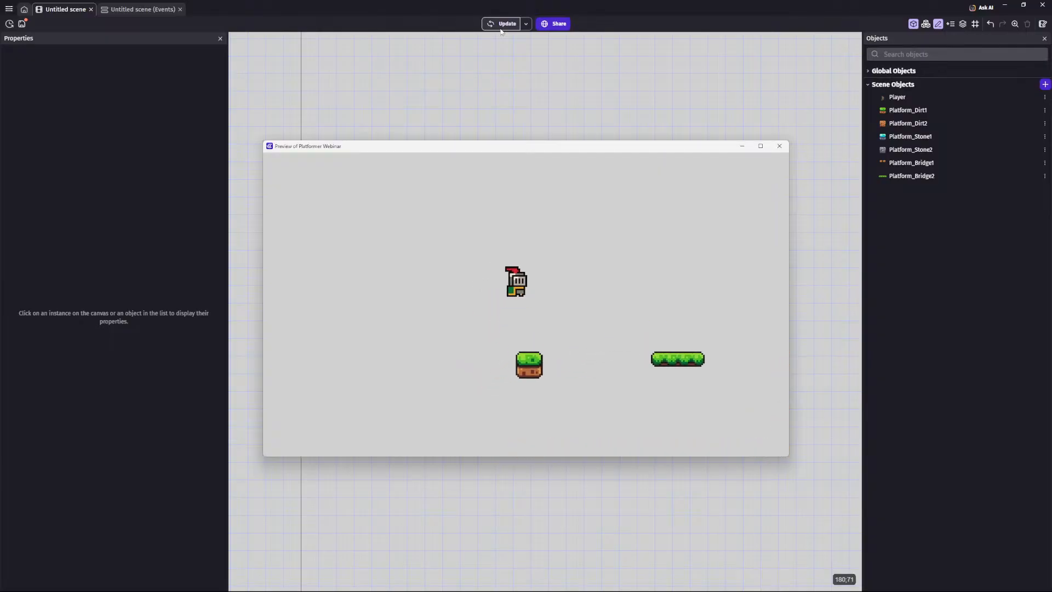
key("Right")
key("Left")
key("space")
key("Right")
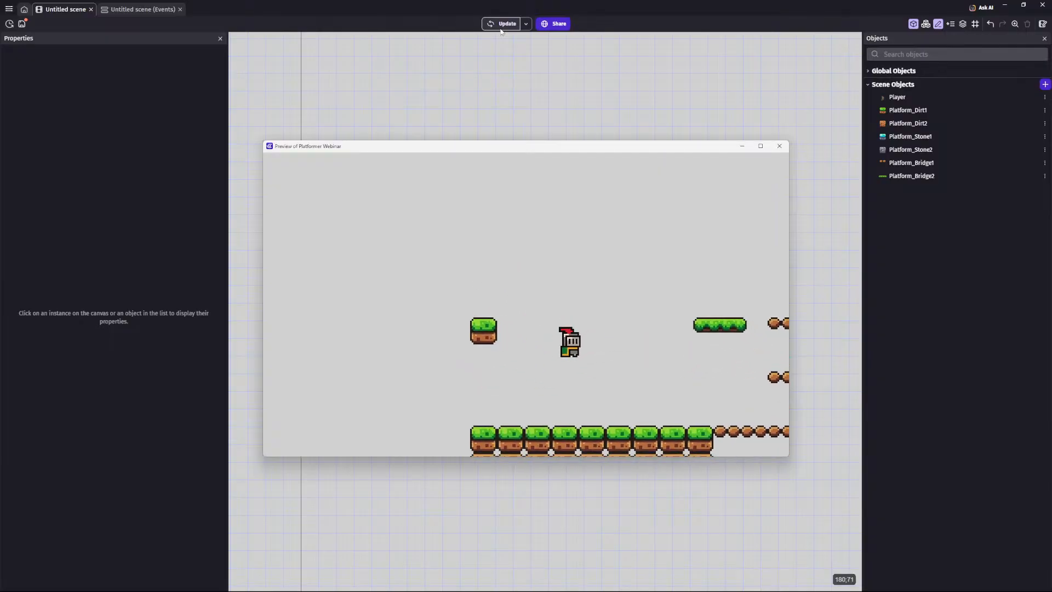
left_click(785, 145)
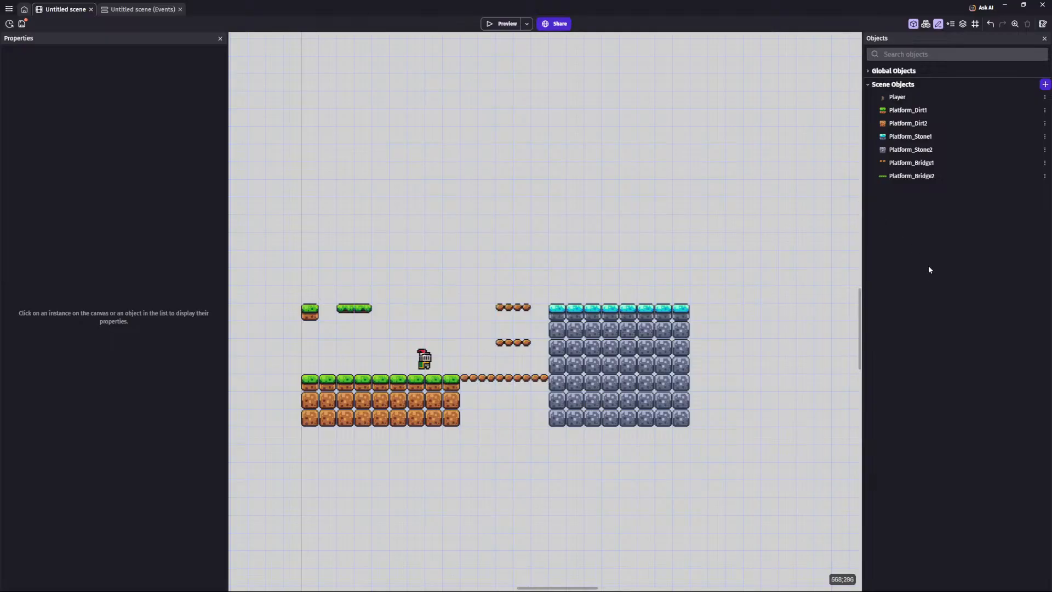
Step: Narrow the Platform_Stone2 instance to a 16 px wide column under the stone platform's near edge
scroll(677, 349, "down", 2)
middle_click_drag(765, 360, 506, 329)
scroll(719, 357, "up", 1)
scroll(679, 334, "down", 1)
scroll(681, 329, "up", 1)
scroll(575, 351, "down", 1)
left_click(483, 372)
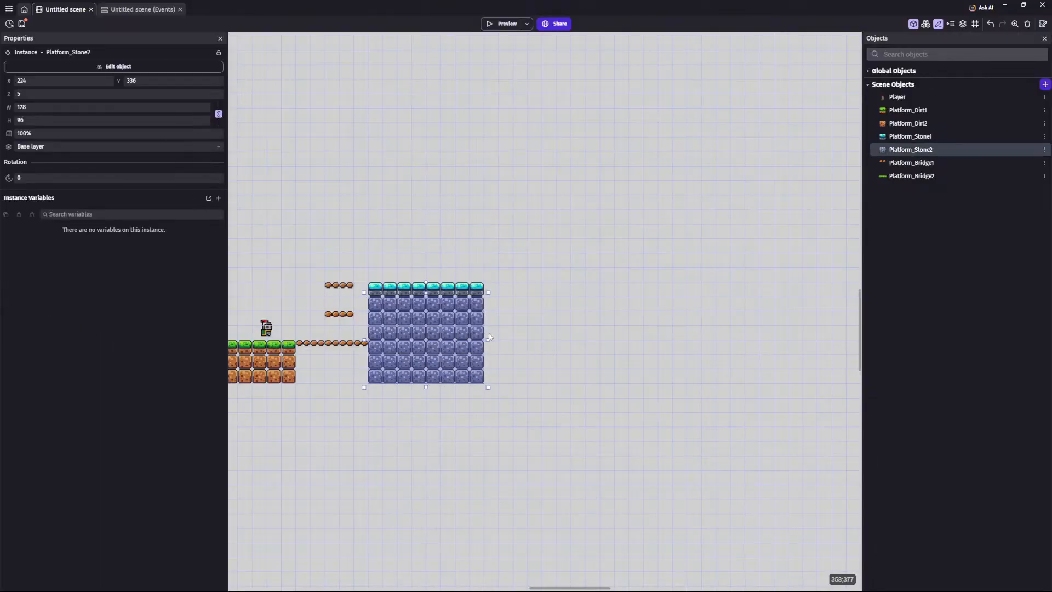
left_click_drag(489, 337, 390, 330)
left_click(446, 320)
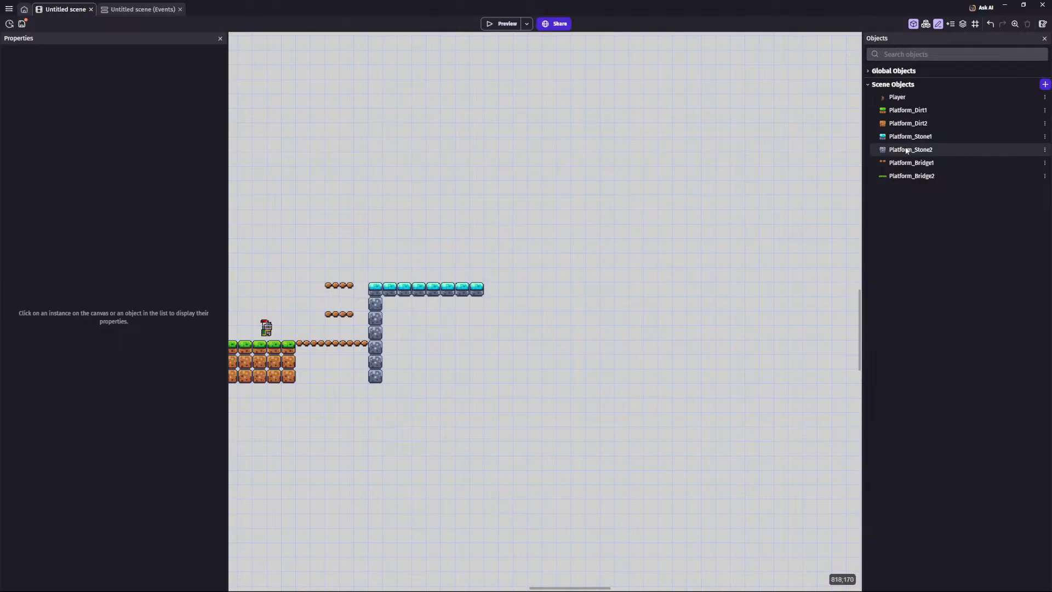
Step: Add a Platform_Stone2 instance at X 240, Y 336, 112 px wide and two tiles high, under the upper stone surface
left_click_drag(907, 151, 397, 305)
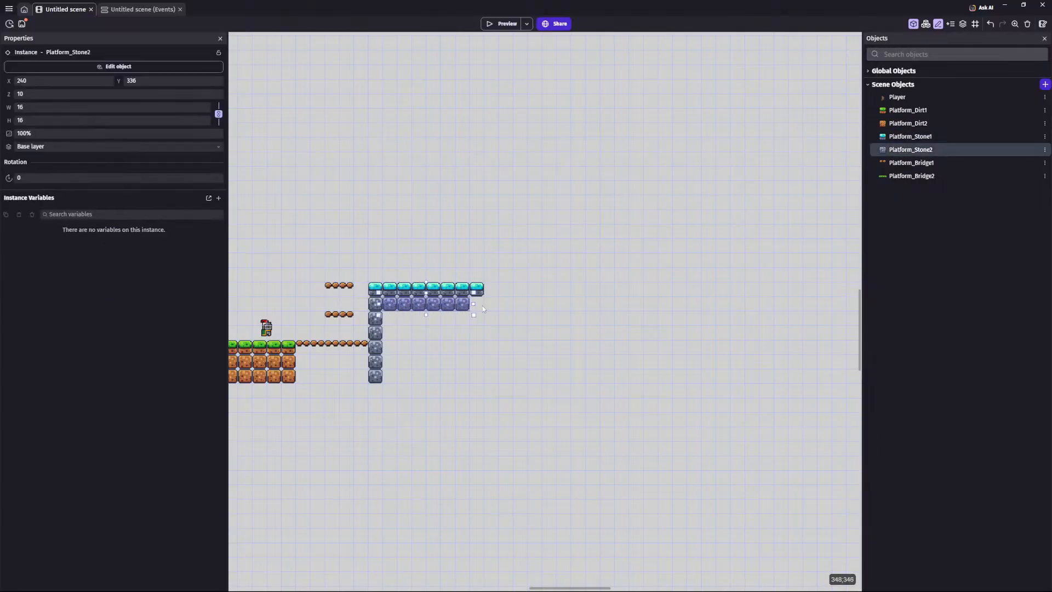
left_click_drag(484, 308, 433, 329)
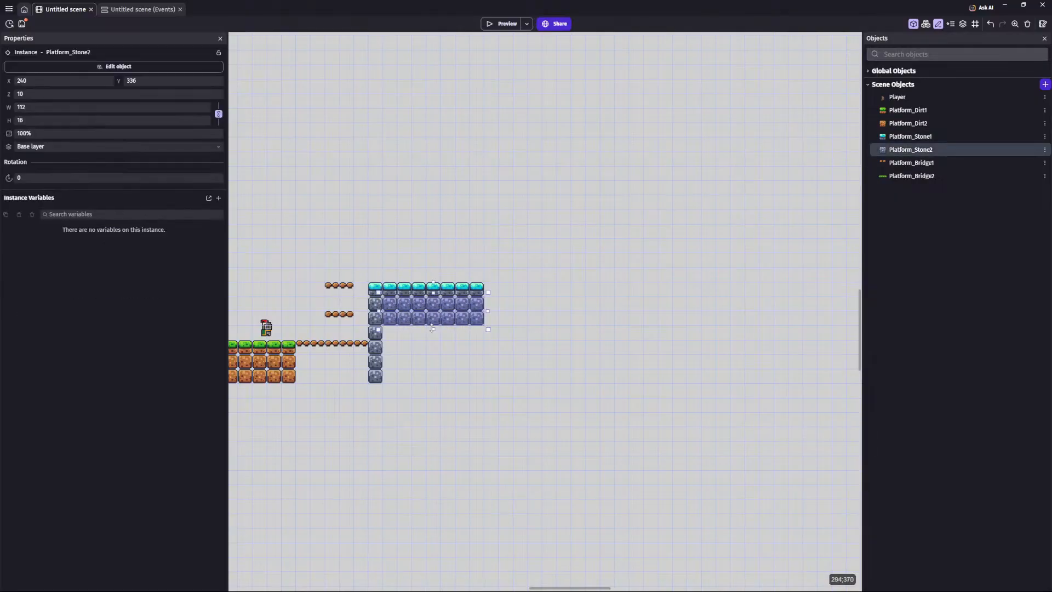
left_click(430, 356)
left_click(376, 348)
left_click(633, 323)
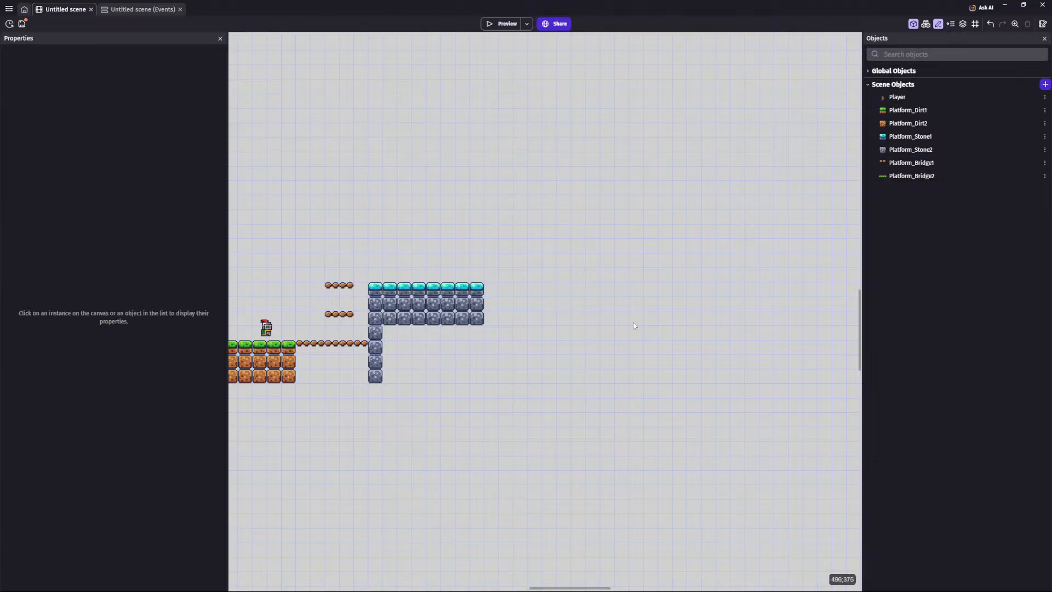
Step: Build a lower seven-tile floor with Platform_Stone2 at X 272, Y 432, 112 by 32 px, topped by a matching Platform_Stone1 row
left_click_drag(909, 150, 402, 376)
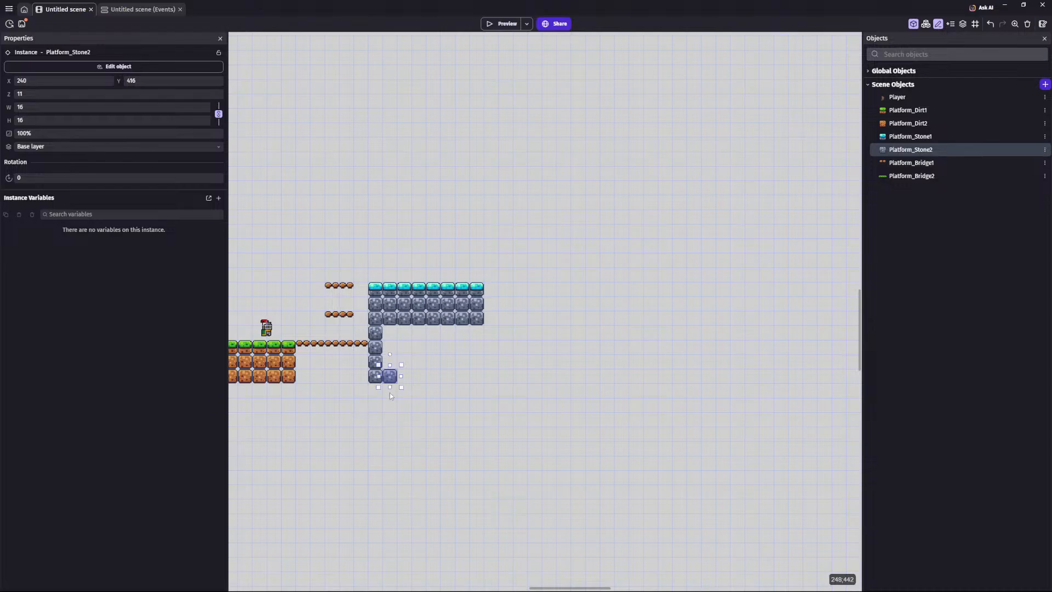
mouse_move(437, 381)
left_mouse_down()
mouse_move(489, 381)
mouse_move(430, 400)
left_mouse_up()
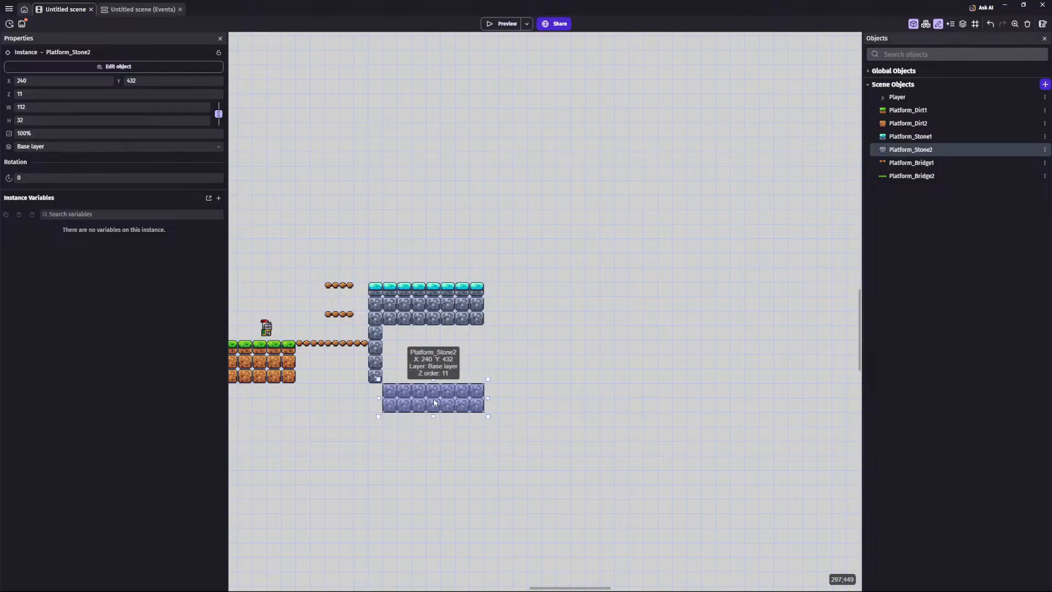
left_click_drag(901, 137, 468, 379)
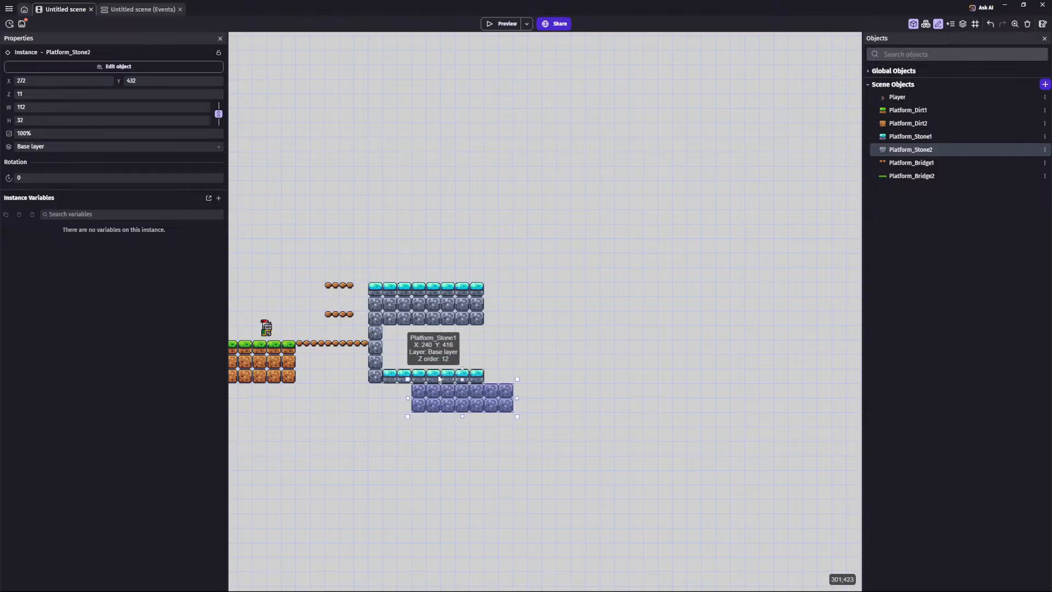
left_click(480, 348)
Step: Add a two-tile Platform_Stone1 ledge between the column and lower floor, filled underneath with two-by-two Platform_Stone2 tiles from X 240, Y 416
left_click_drag(910, 138, 727, 166)
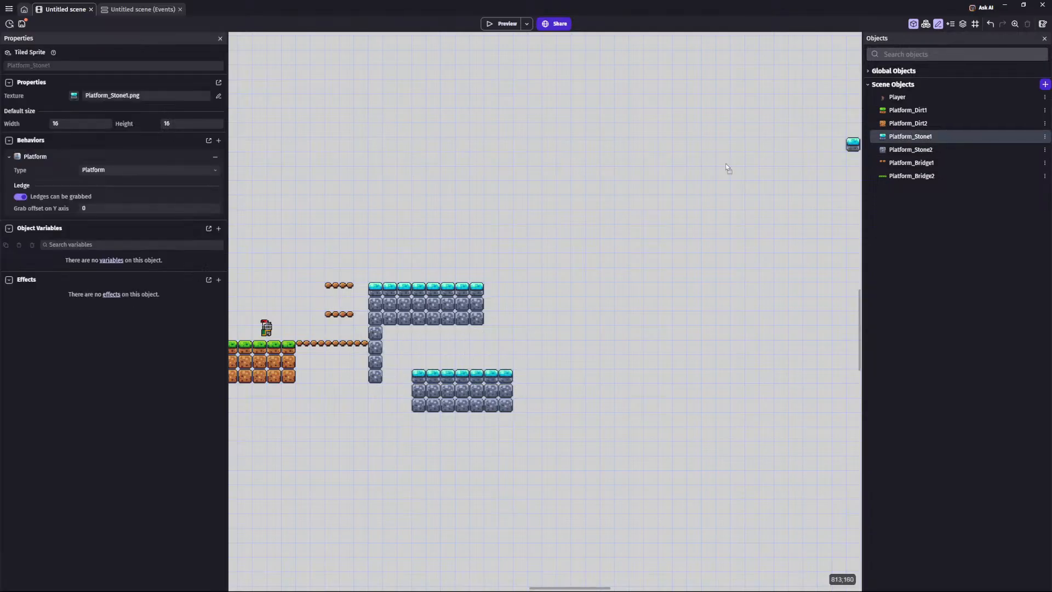
left_click_drag(394, 367, 390, 361)
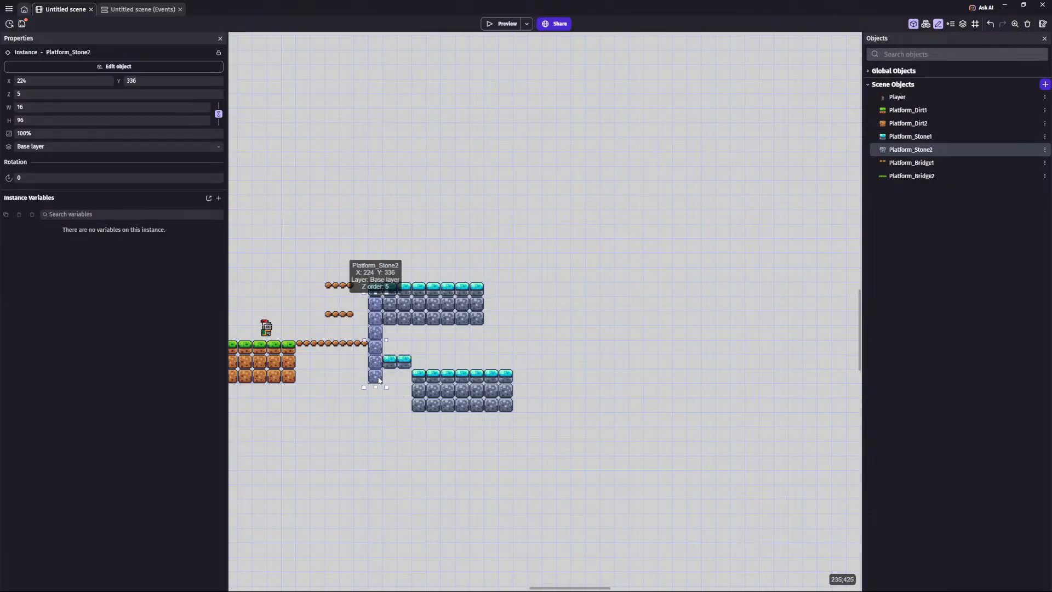
left_click(911, 150)
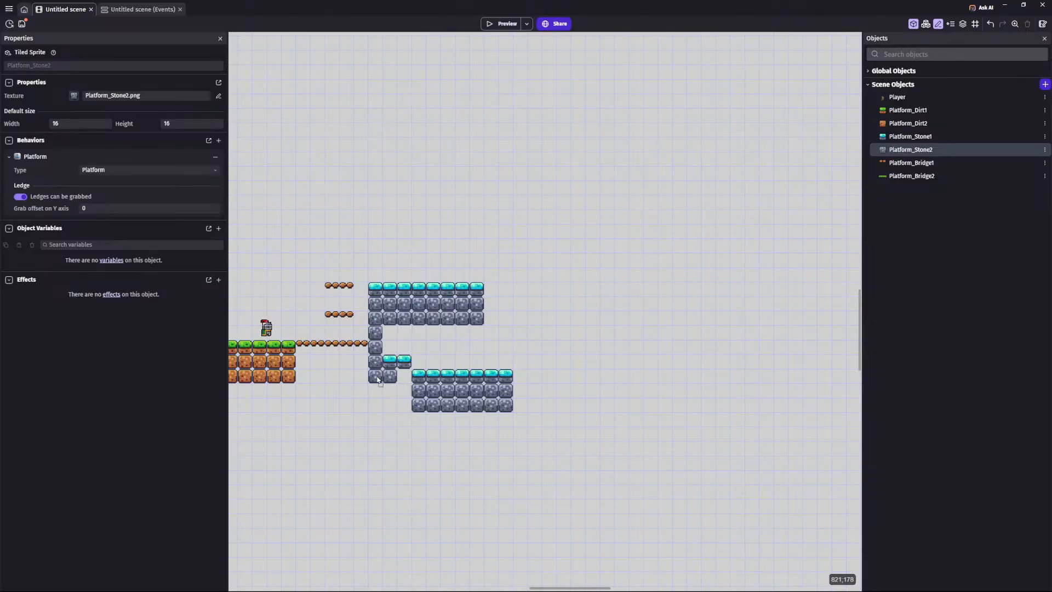
left_click_drag(378, 380, 389, 388)
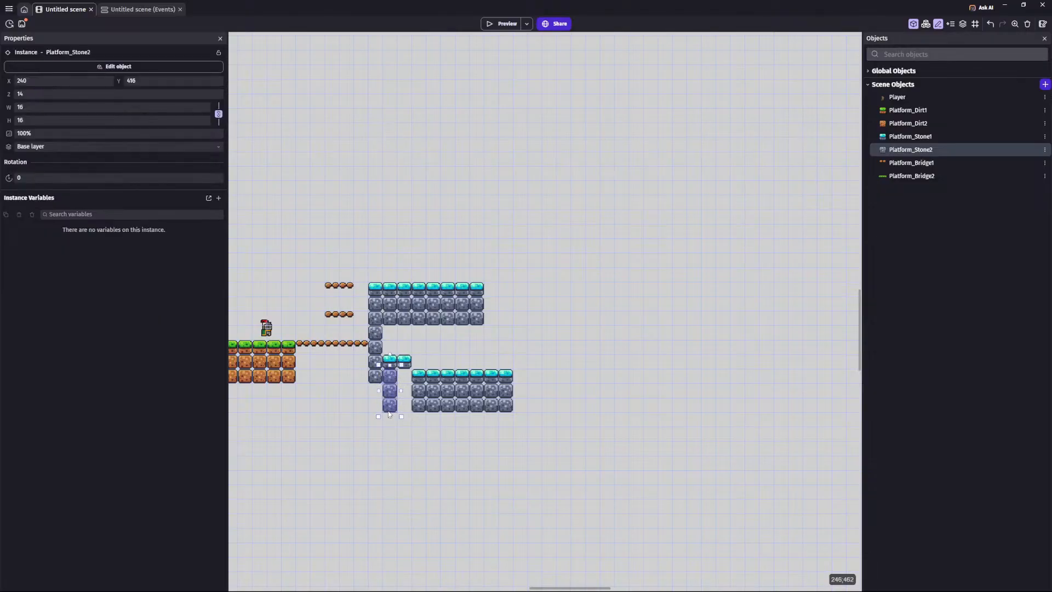
left_click(621, 382)
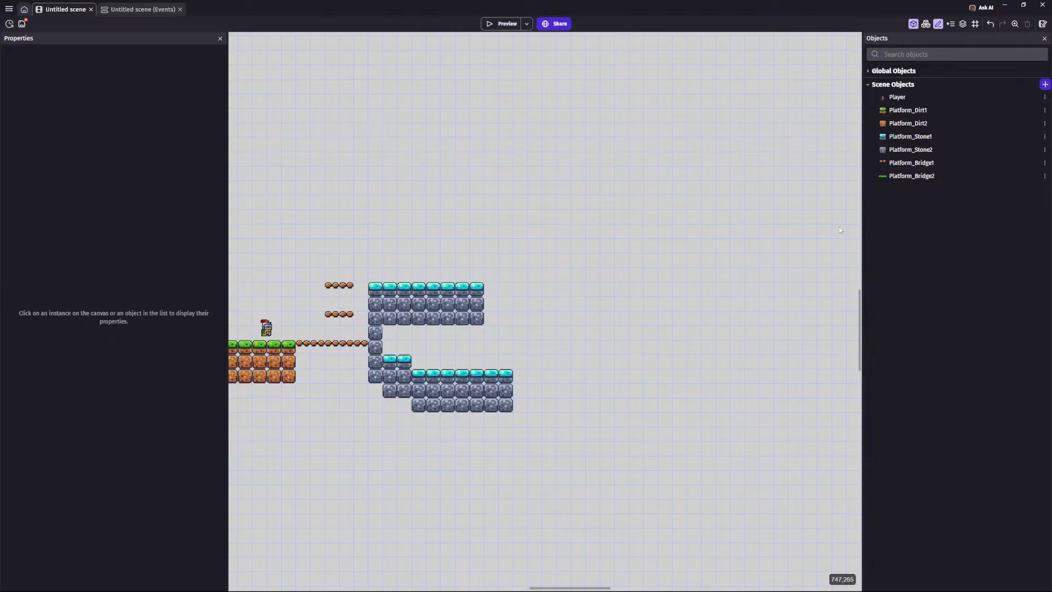
Step: Add a four-tile Platform_Stone1 ledge at X 384, Y 400 beyond the lower floor, backed by two rows of Platform_Stone2
left_click_drag(911, 136, 550, 365)
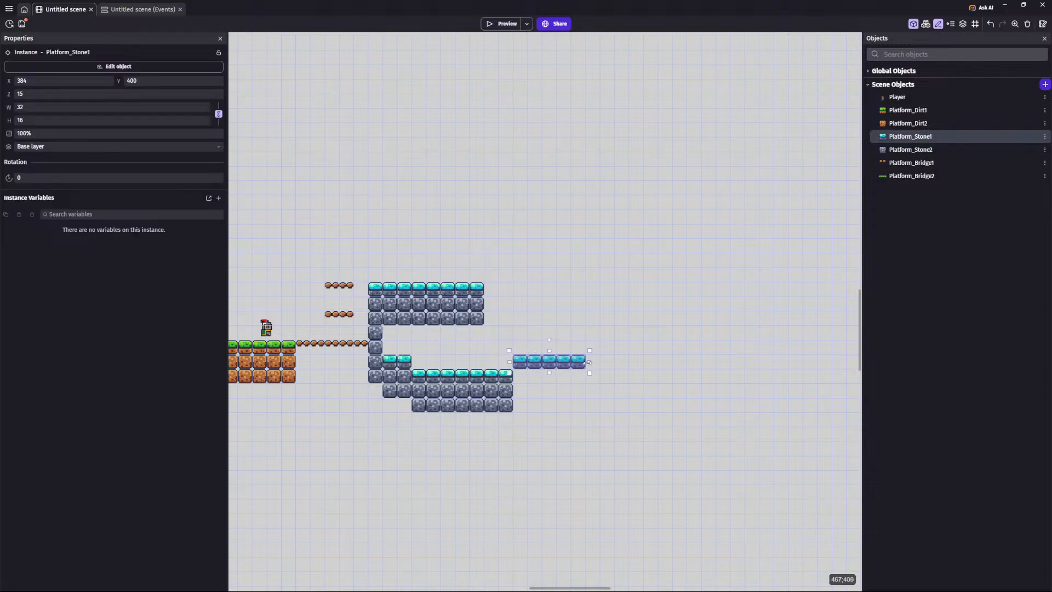
left_click(586, 364)
left_click_drag(882, 150, 855, 169)
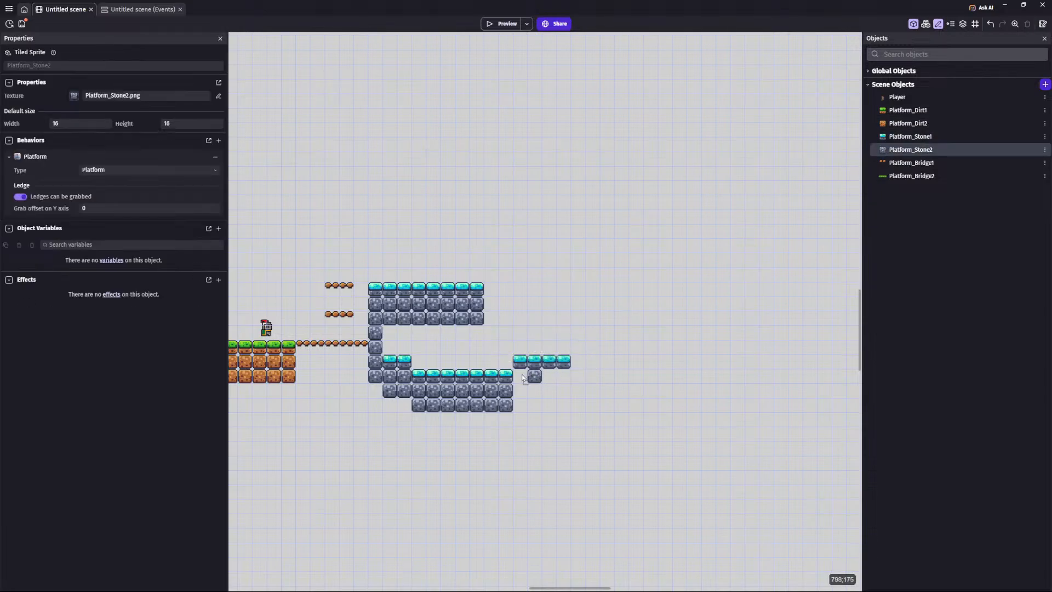
left_click_drag(523, 379, 571, 398)
left_click(612, 379)
middle_click_drag(676, 360, 714, 361)
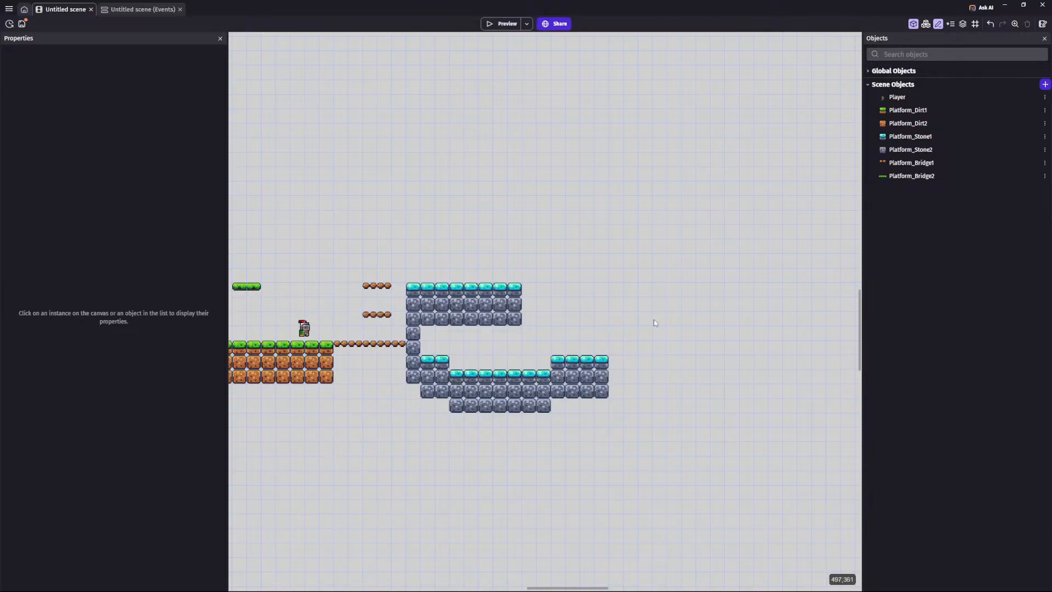
middle_click_drag(655, 323, 562, 315)
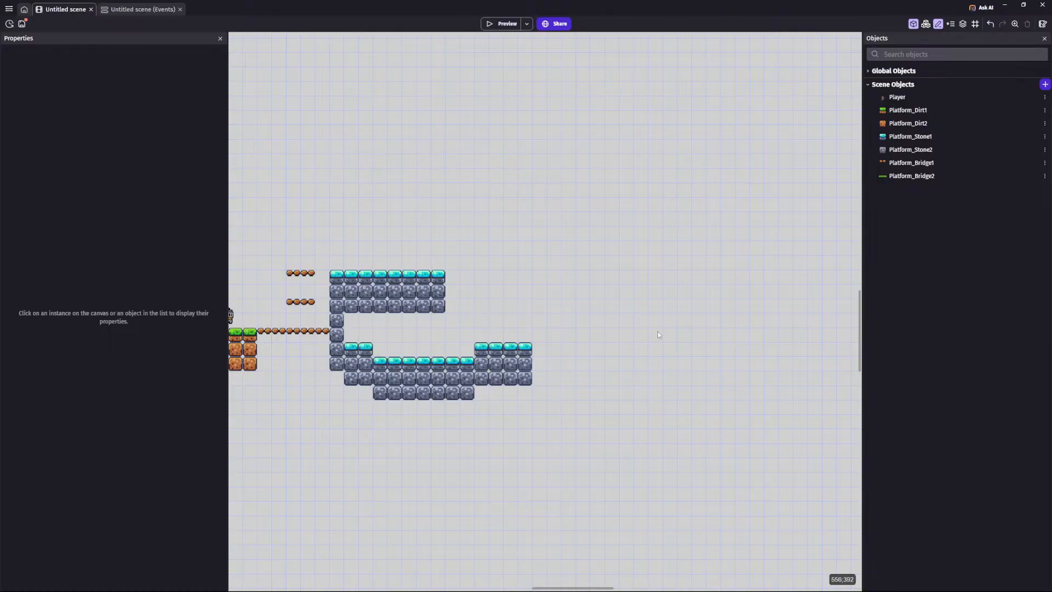
scroll(658, 334, "right", 2)
left_click_drag(899, 176, 663, 217)
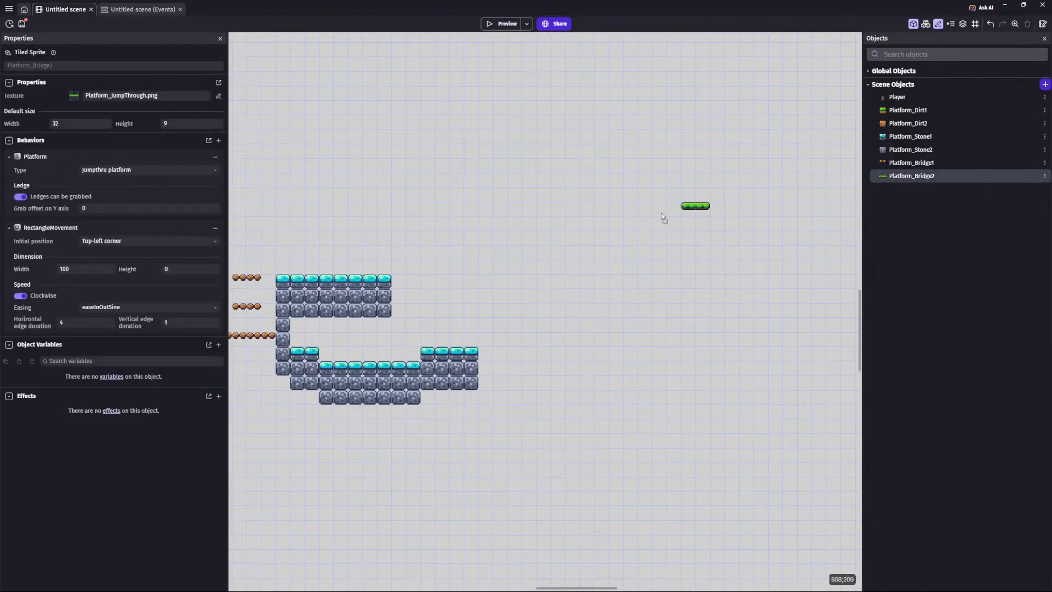
left_click(578, 344)
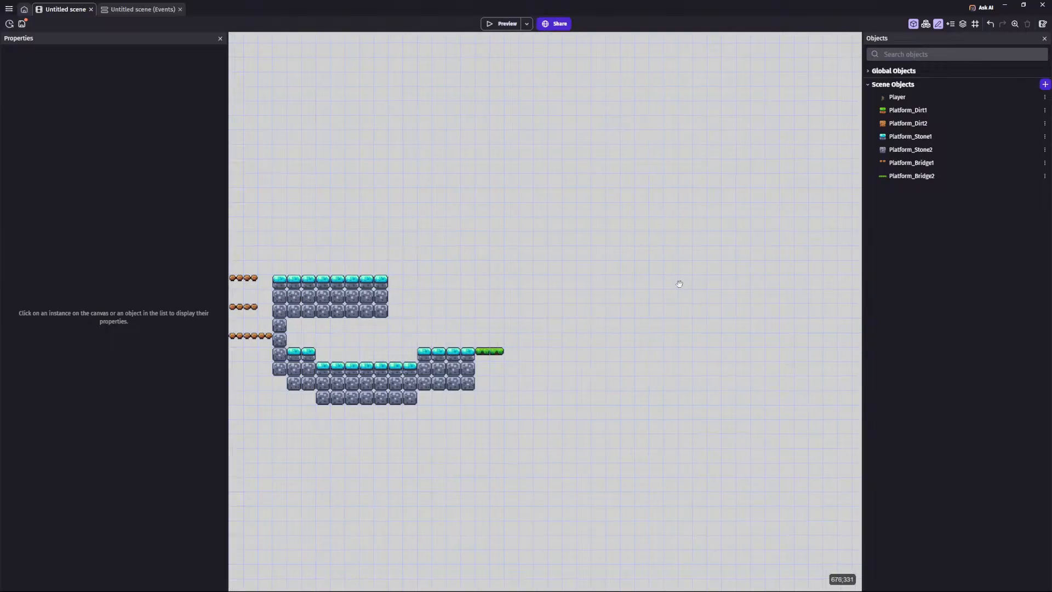
scroll(502, 301, "right", 3)
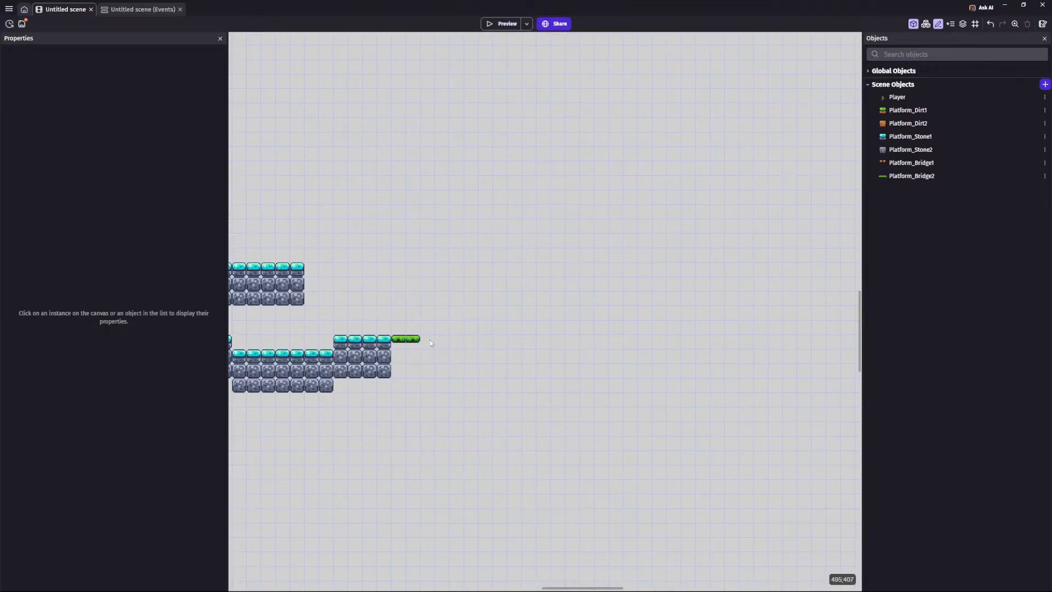
left_click_drag(408, 339, 417, 340)
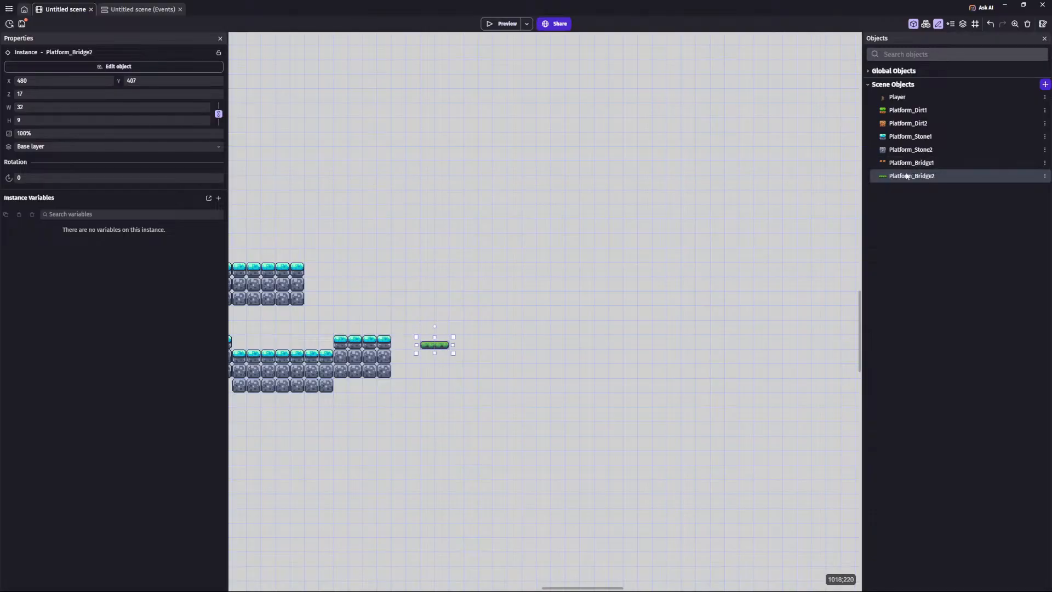
key("Delete")
Step: Place a Platform_Bridge2 moving platform level with the four-tile stone ledge, leaving a one-tile gap beyond its far end
left_click_drag(907, 176, 417, 343)
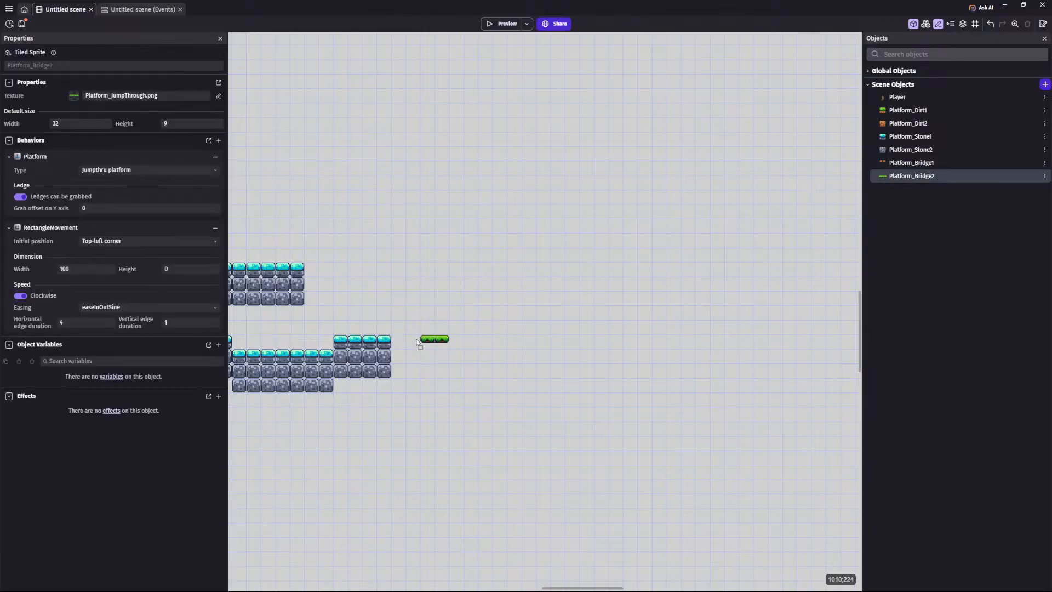
left_click(457, 344)
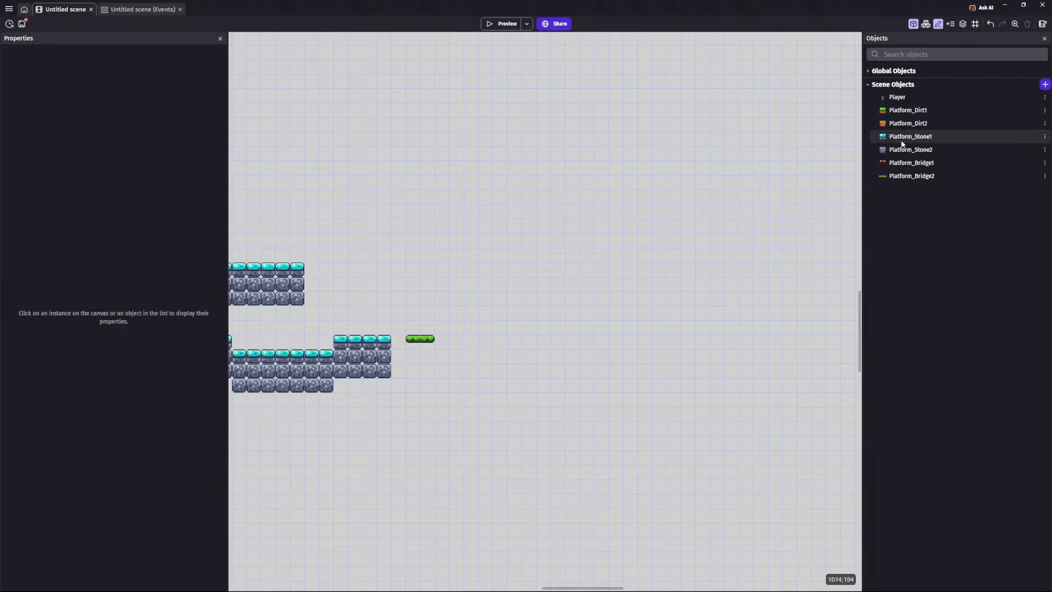
left_click_drag(905, 138, 526, 333)
key("Delete")
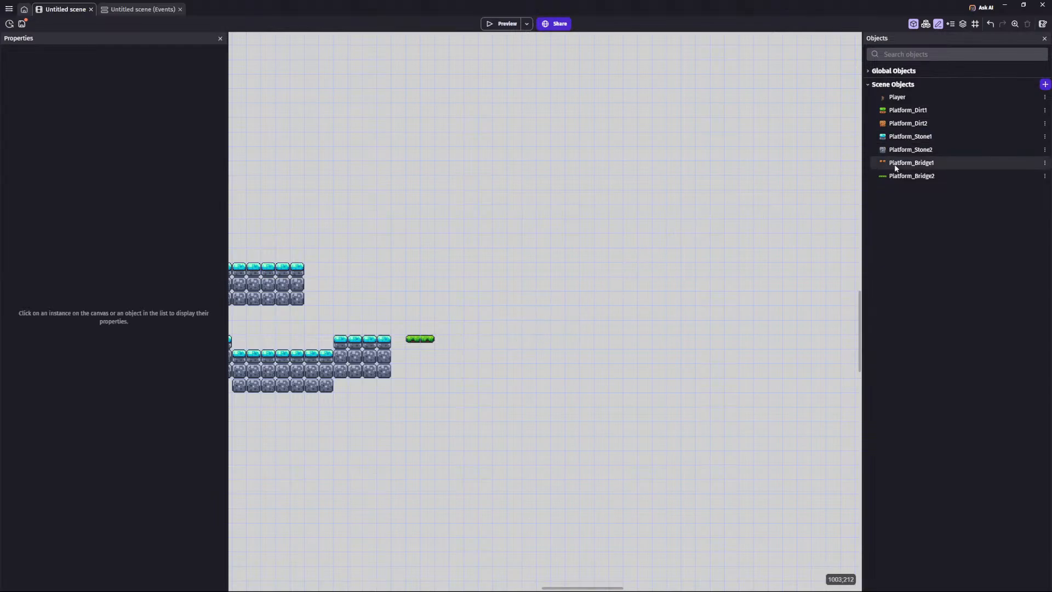
Step: Stack four Platform_Bridge1 bridges, each 48 px wide and two tiles apart vertically, well beyond the moving platform
left_click_drag(895, 164, 562, 256)
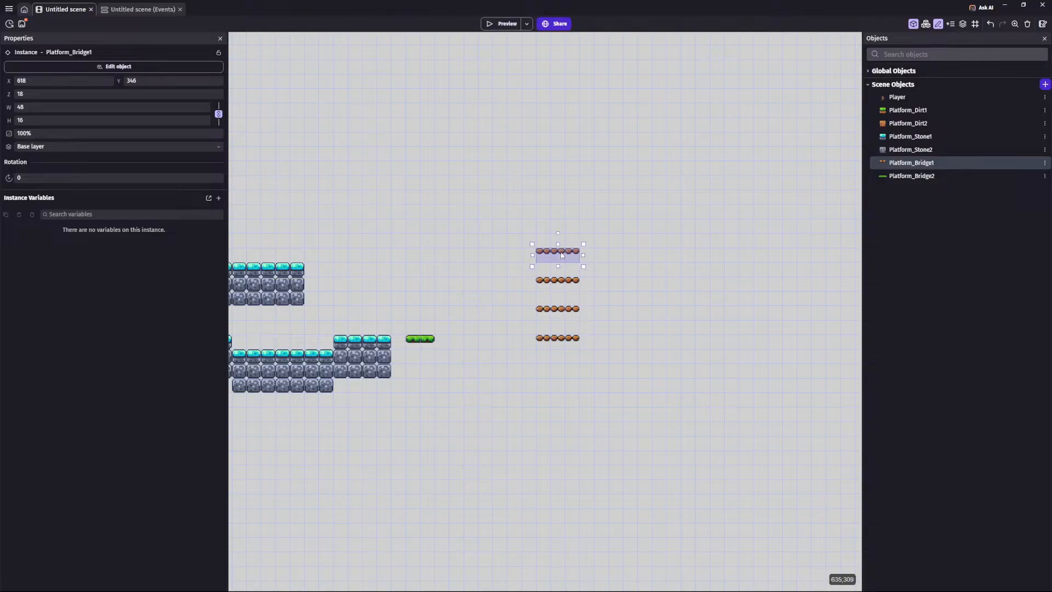
left_click(643, 270)
Step: Add a six-tile Platform_Dirt1 row at X 672, Y 288, filled underneath with two rows of Platform_Dirt2 from Y 304
left_click_drag(908, 110, 686, 247)
left_click(601, 240)
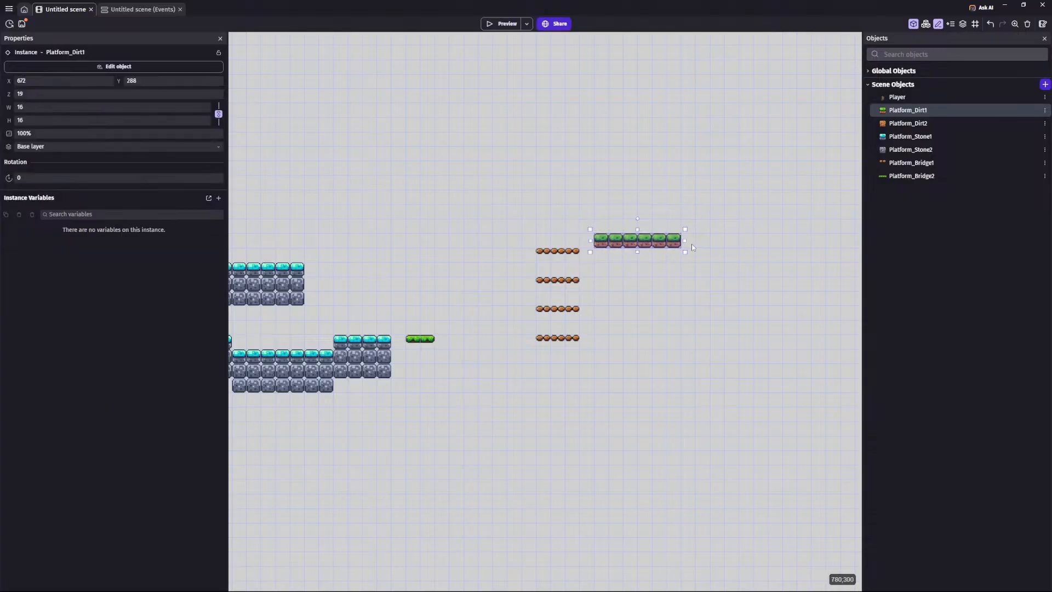
left_click_drag(908, 123, 655, 230)
double_click(613, 255)
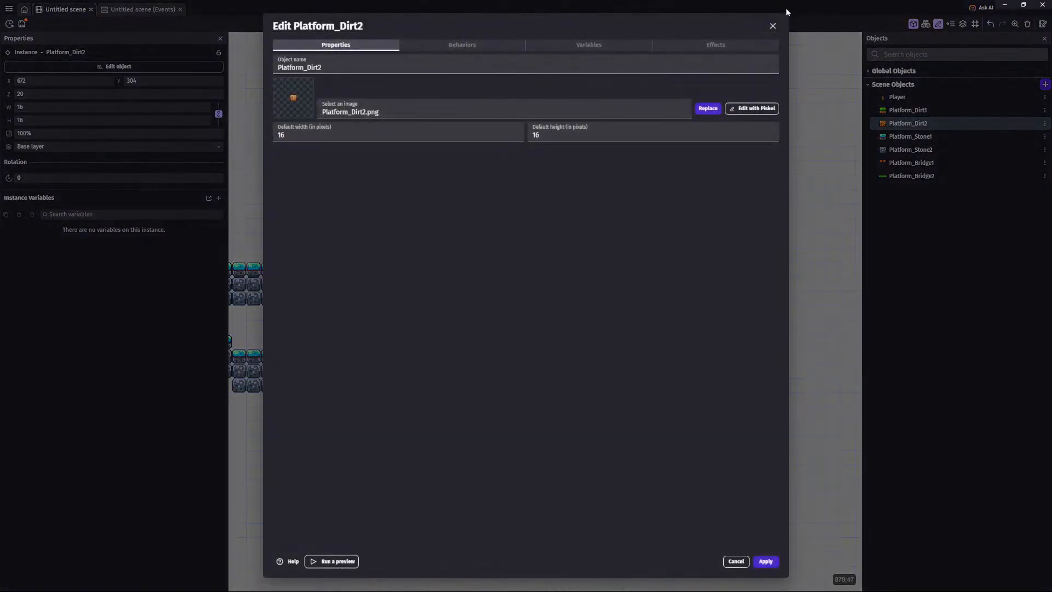
left_click(773, 26)
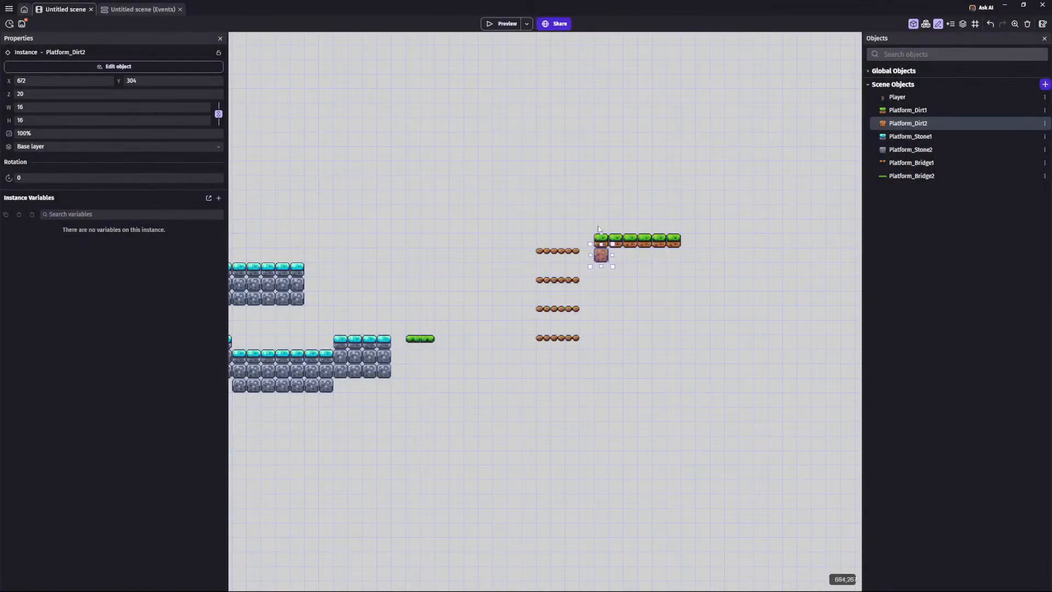
left_click_drag(601, 276, 611, 283)
left_click(752, 265)
Step: Add two one-tile-wide Platform_Bridge1 steps beyond the new dirt platform, one two tiles above the other
scroll(667, 265, "right", 3)
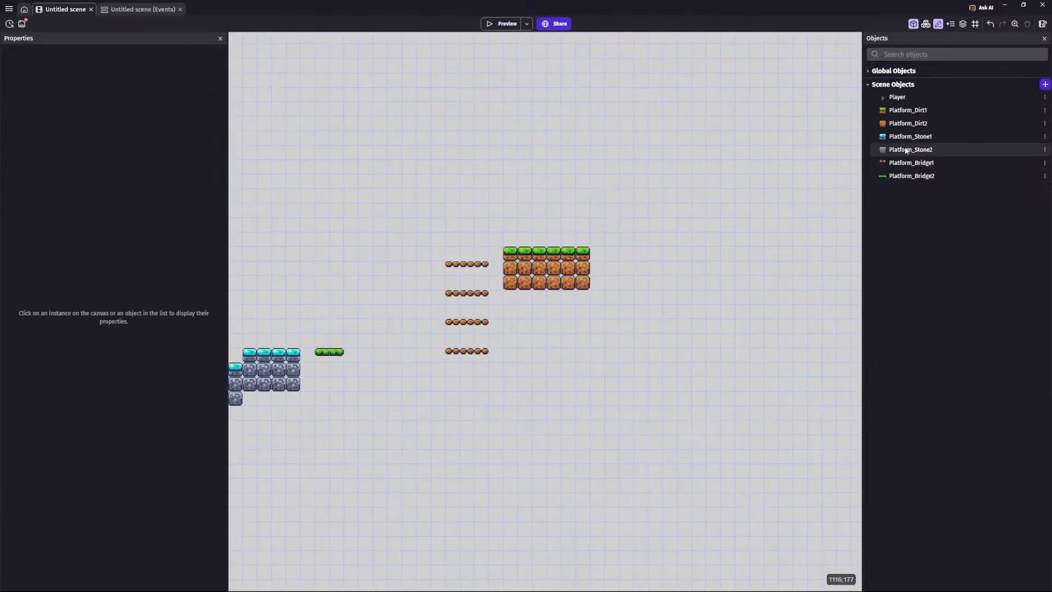
left_click_drag(905, 164, 657, 217)
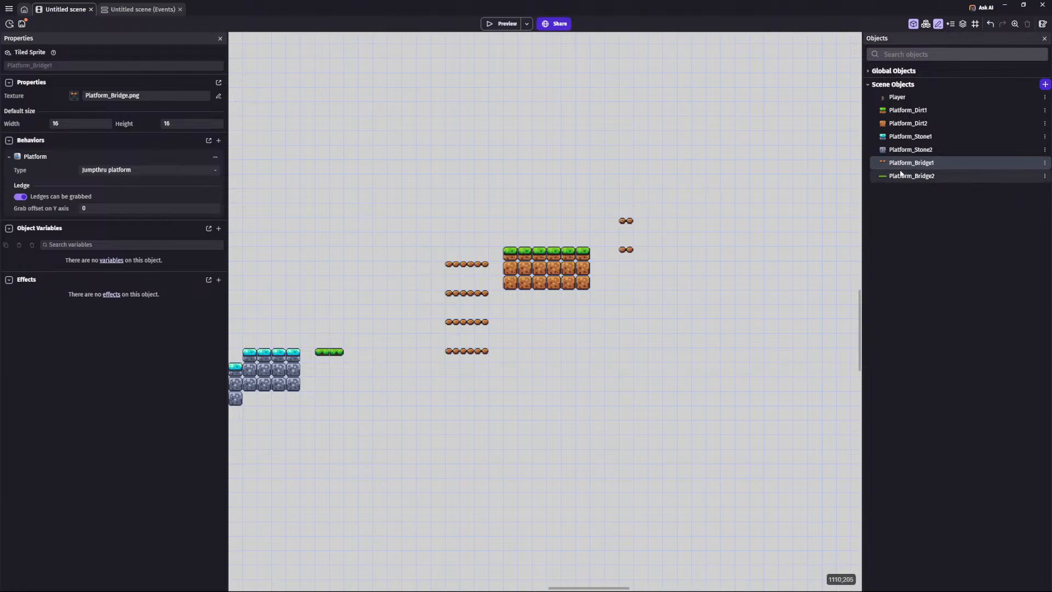
Step: Add an eight-tile Platform_Stone1 row beyond the small bridges, backed by two rows of Platform_Stone2 from X 832, Y 256
left_click_drag(910, 137, 768, 148)
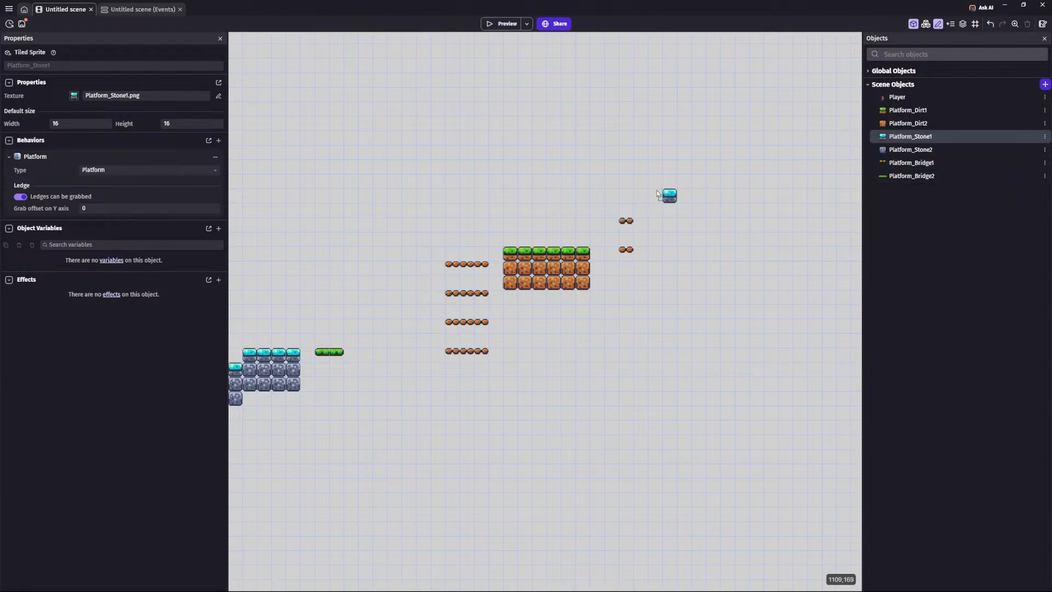
left_click_drag(656, 206, 778, 208)
left_click(908, 151)
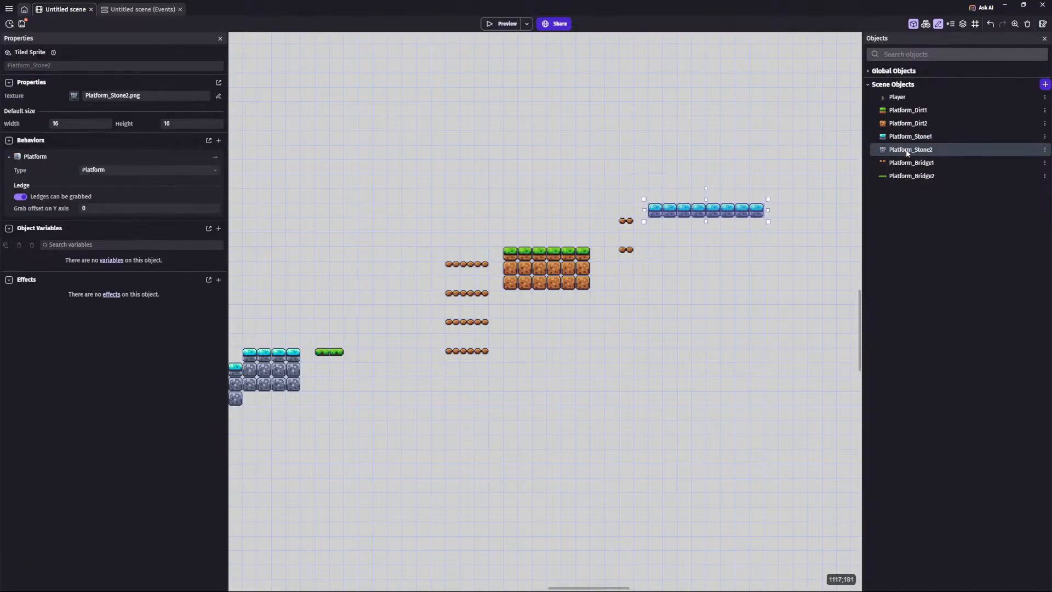
left_click(660, 236)
left_click_drag(911, 149, 762, 253)
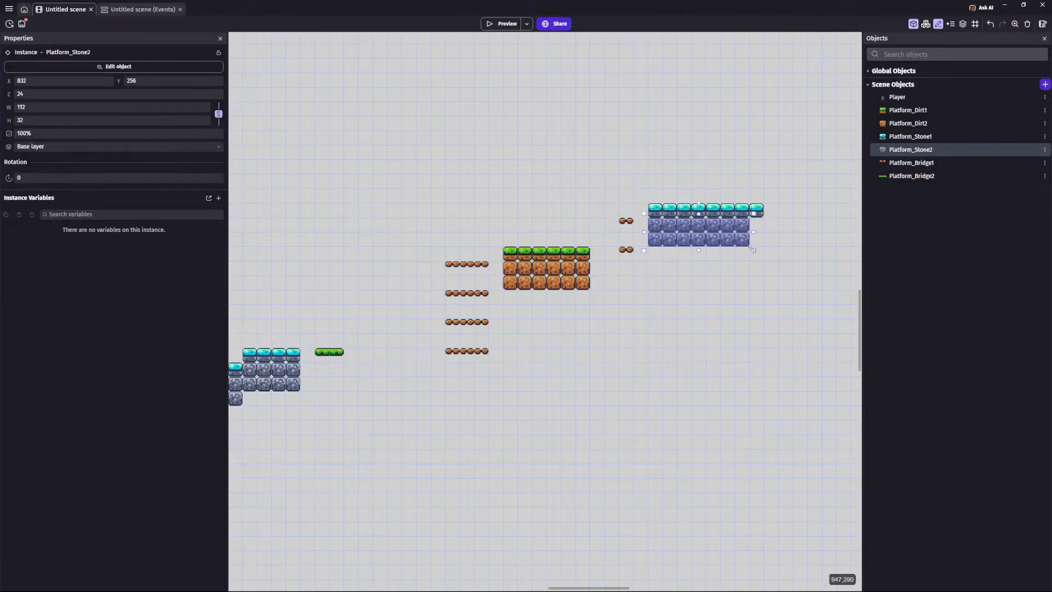
left_click_drag(587, 326, 607, 340)
Step: Preview the level and move the knight up the first bridges, over the upper stone platform and down to the lower floor
scroll(600, 346, "left", 10)
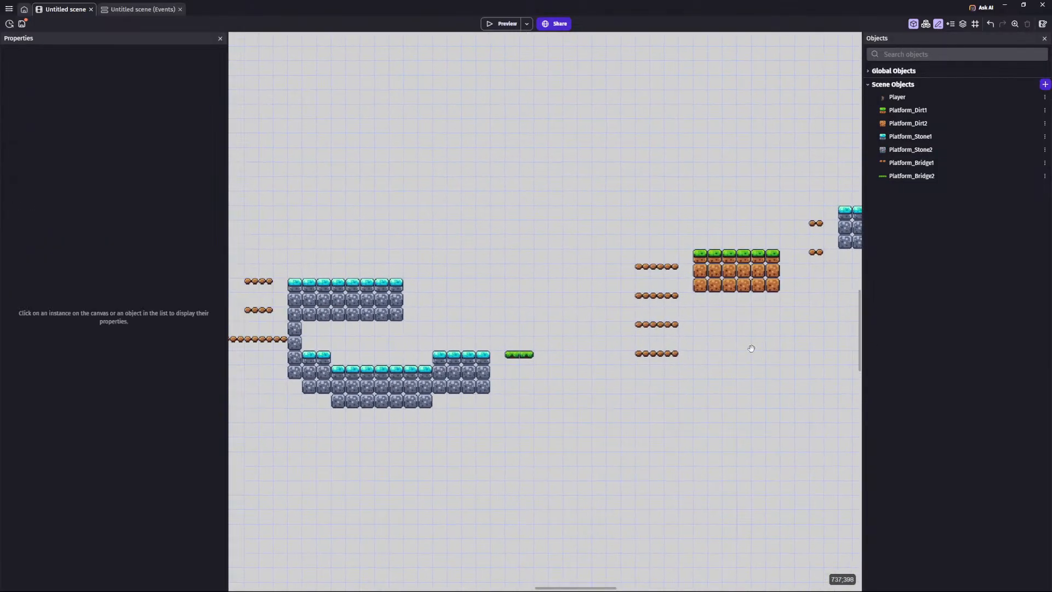
scroll(677, 335, "left", 5)
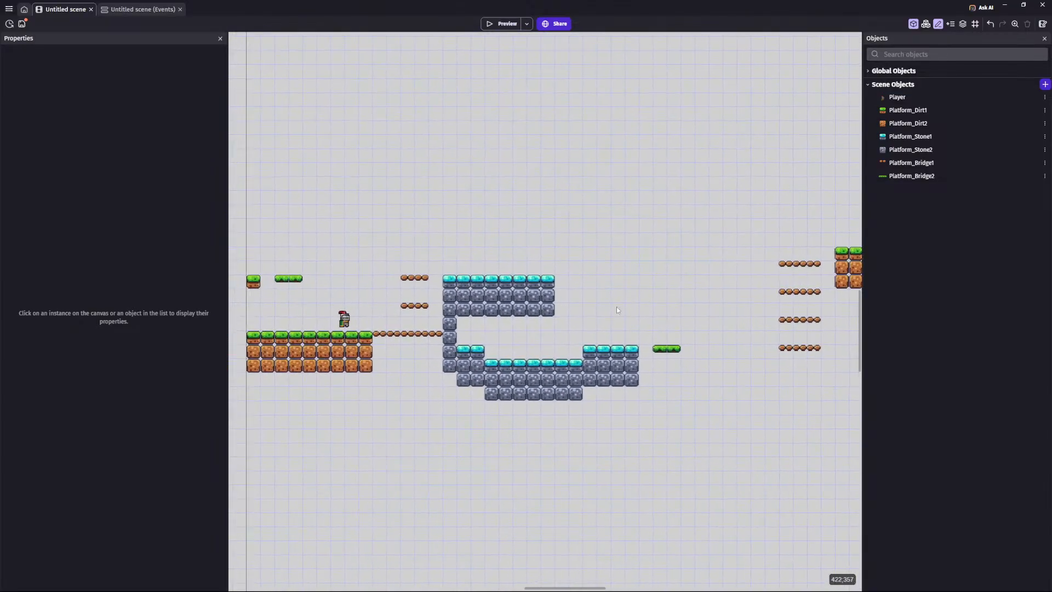
middle_click_drag(671, 162, 570, 146)
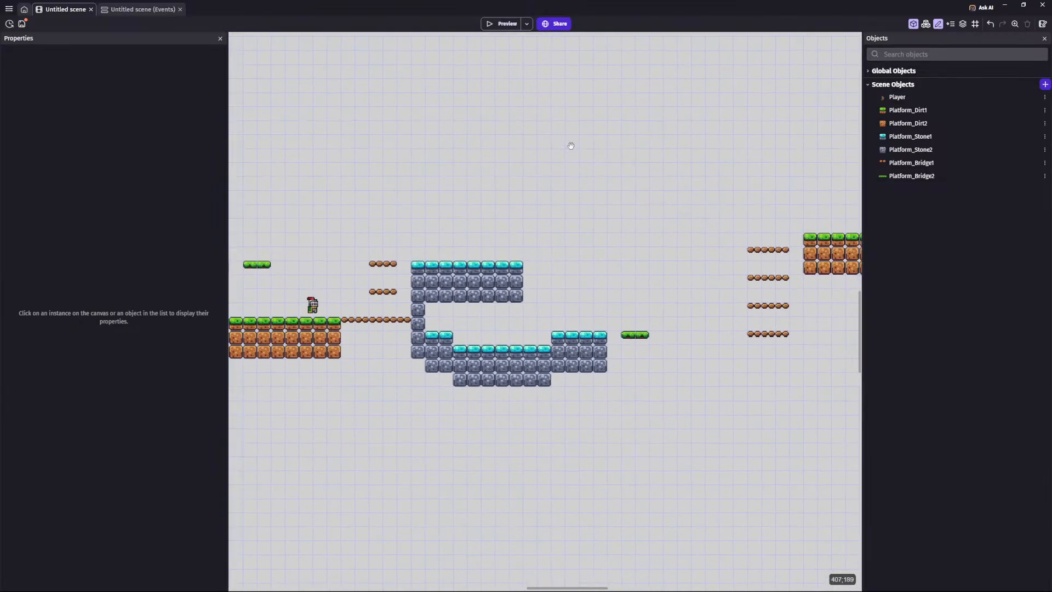
scroll(581, 106, "left", 2)
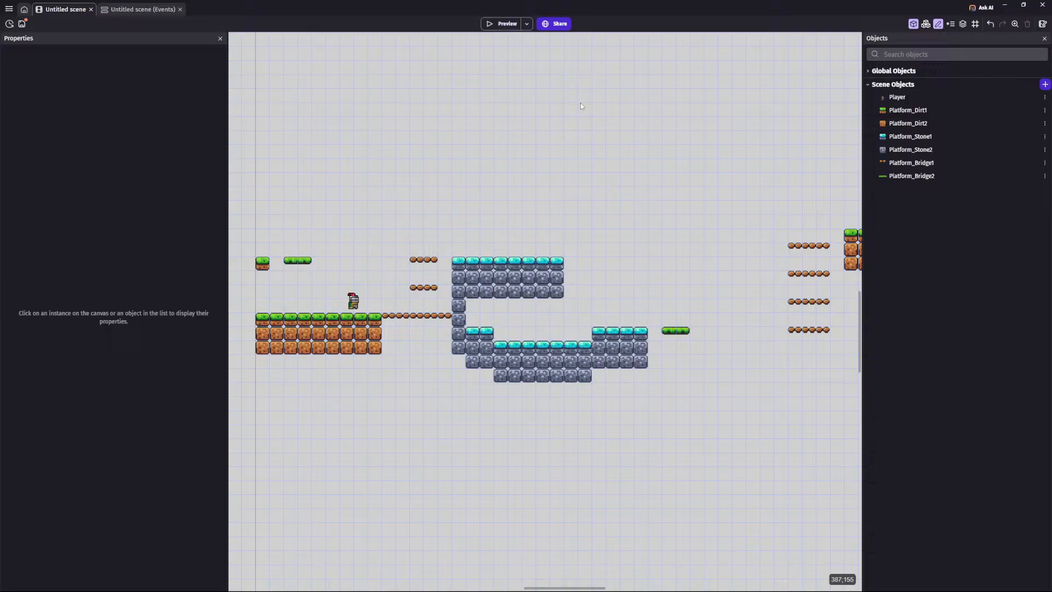
left_click(501, 24)
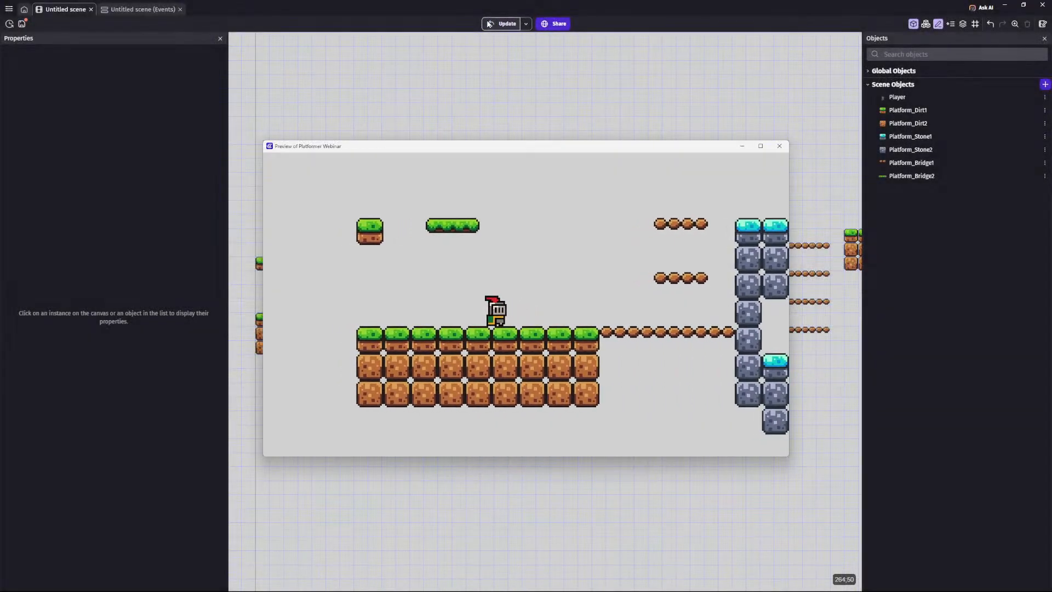
key("Right")
key("space")
key("space")
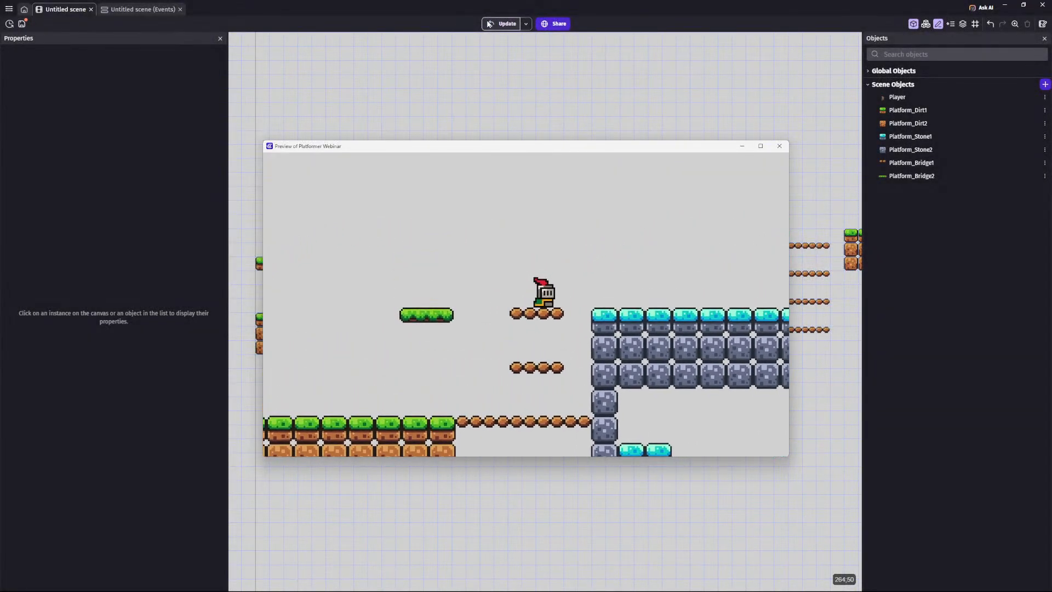
key("Right")
key("space")
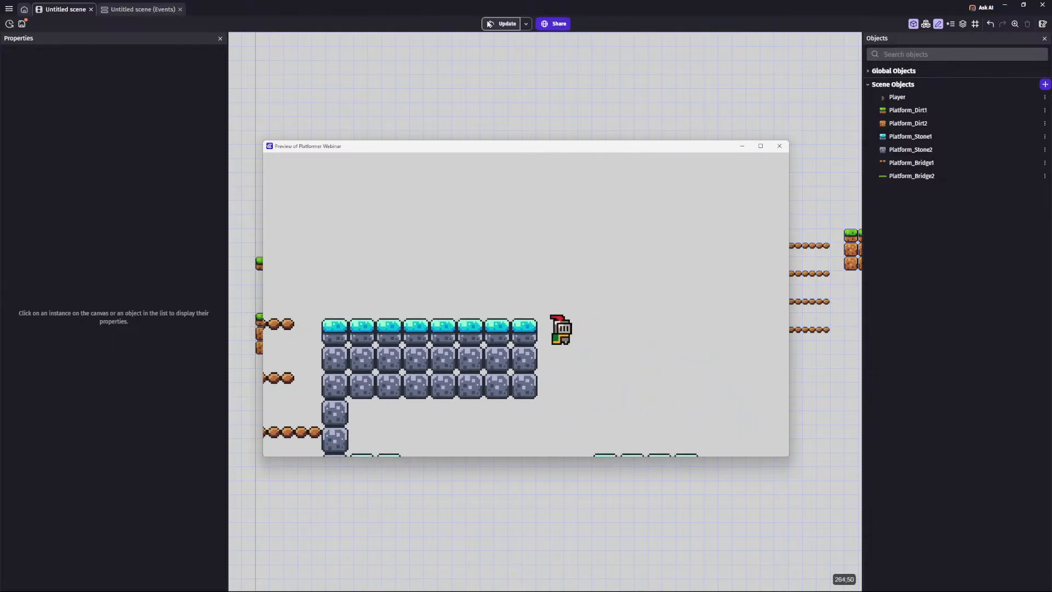
key("Left")
key("Right")
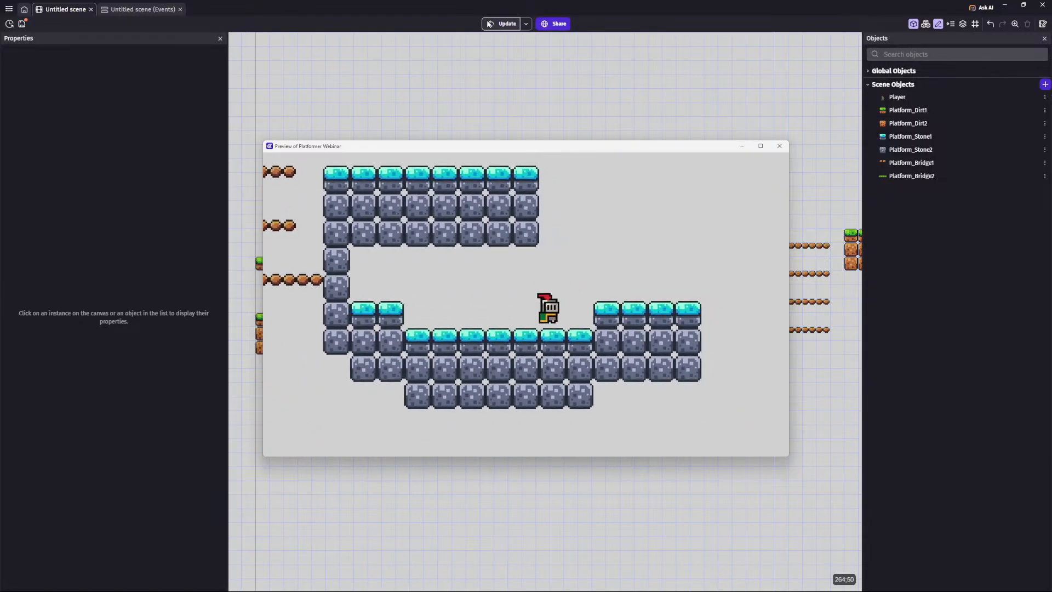
Step: Ride the knight across on the moving platform and climb the stacked bridges to the far dirt platform
key("Right")
key("space")
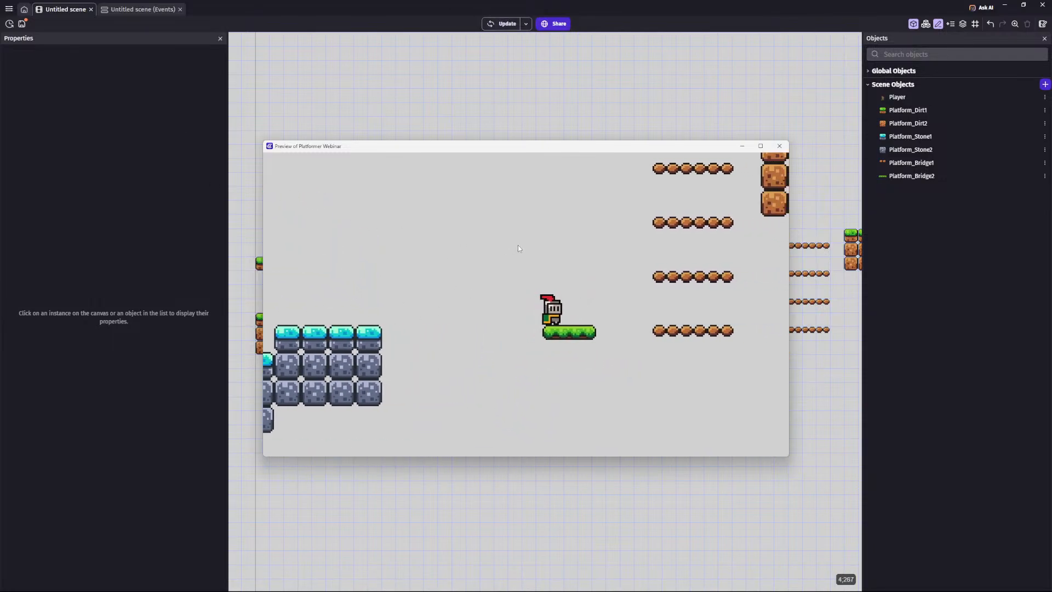
key("space")
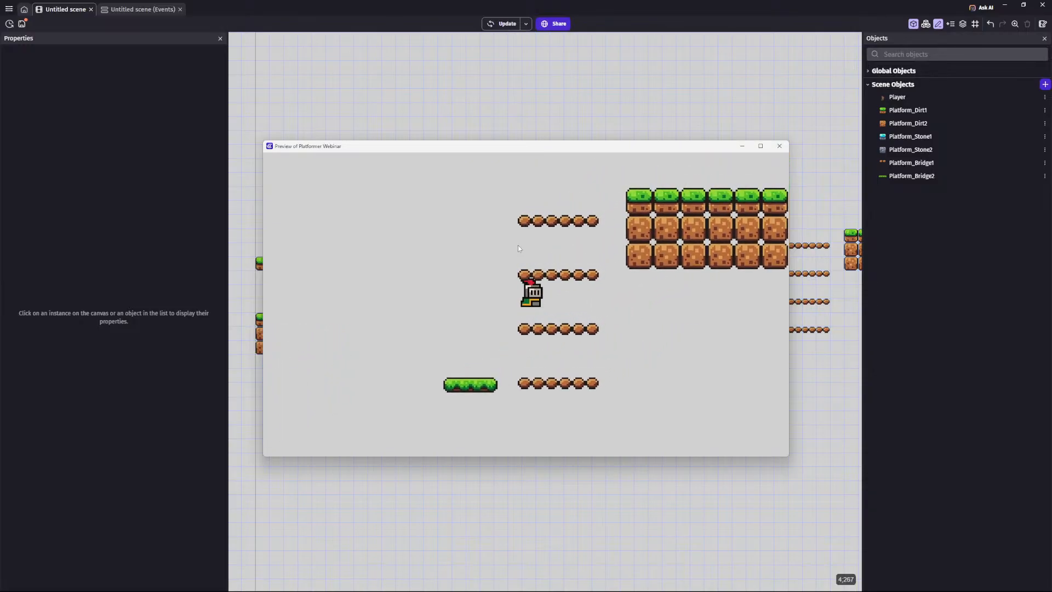
key("Right")
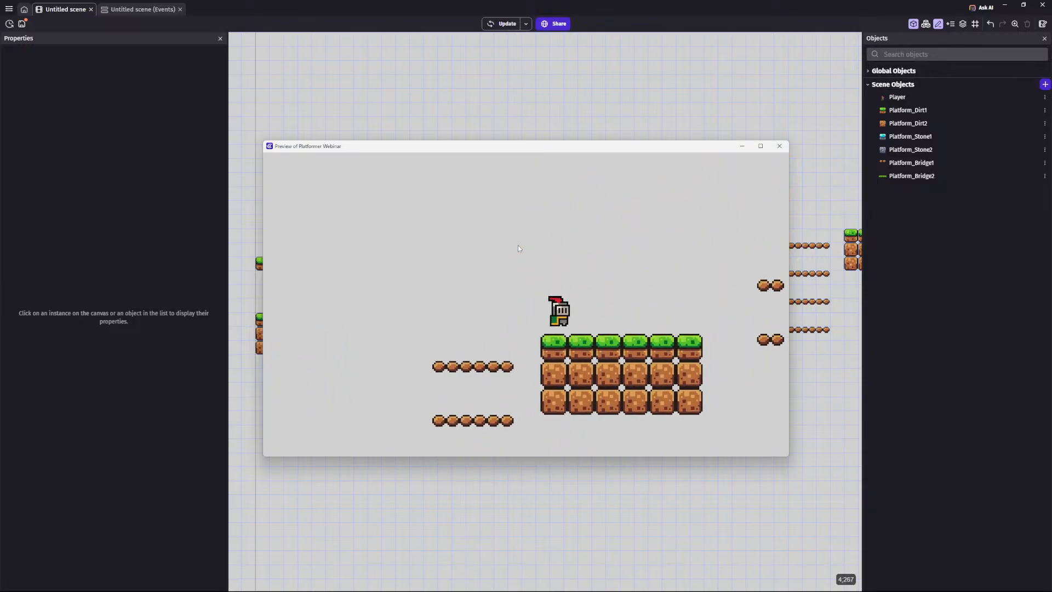
Step: Take the knight back down the stacked bridges to test grabbing their edges, then close the preview
key("Left")
key("Left")
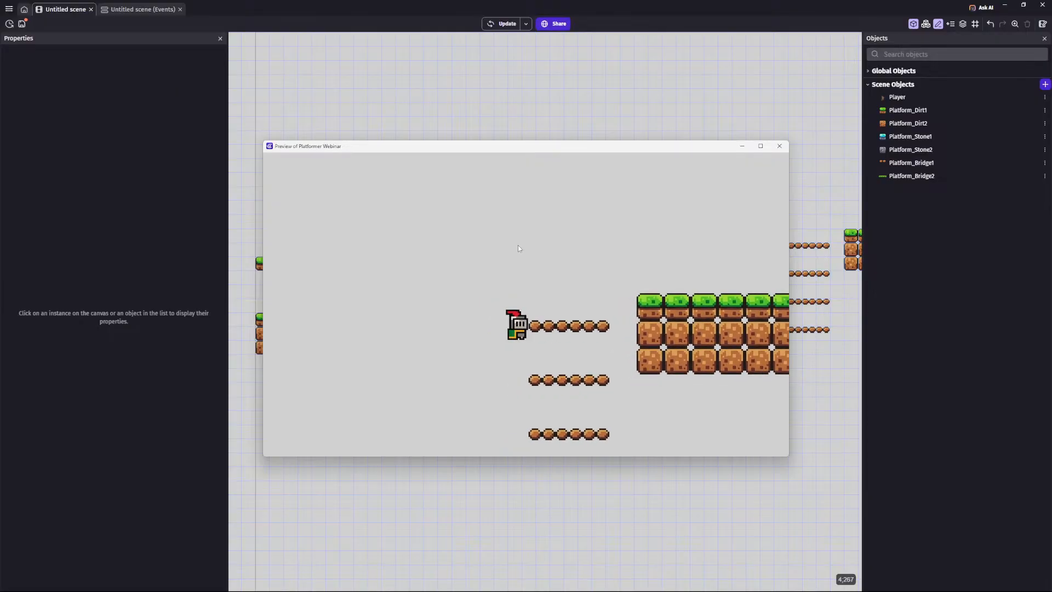
key("Right")
key("Left")
key("Right")
key("Left")
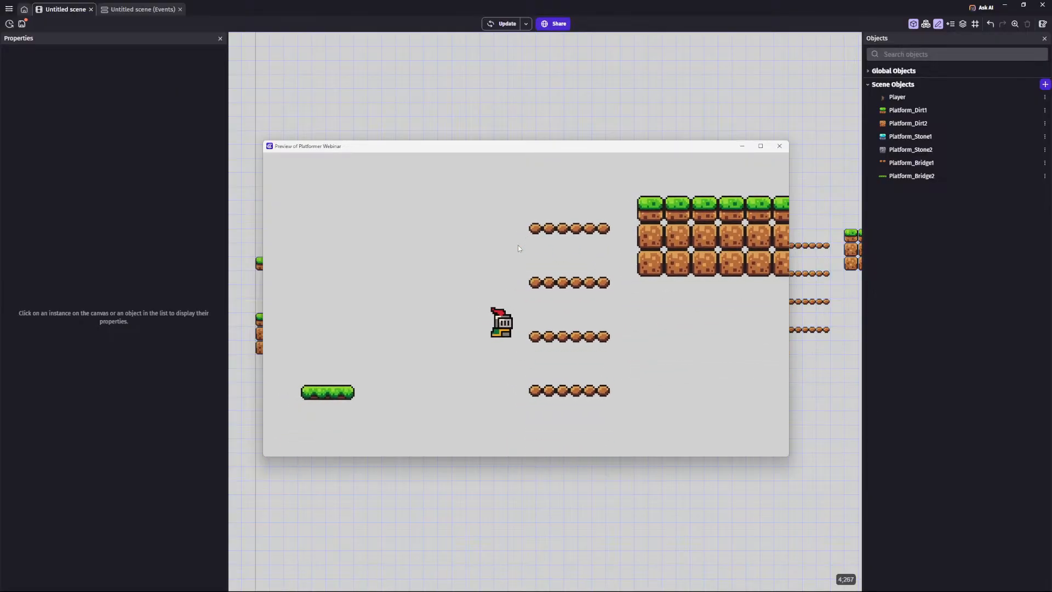
key("Right")
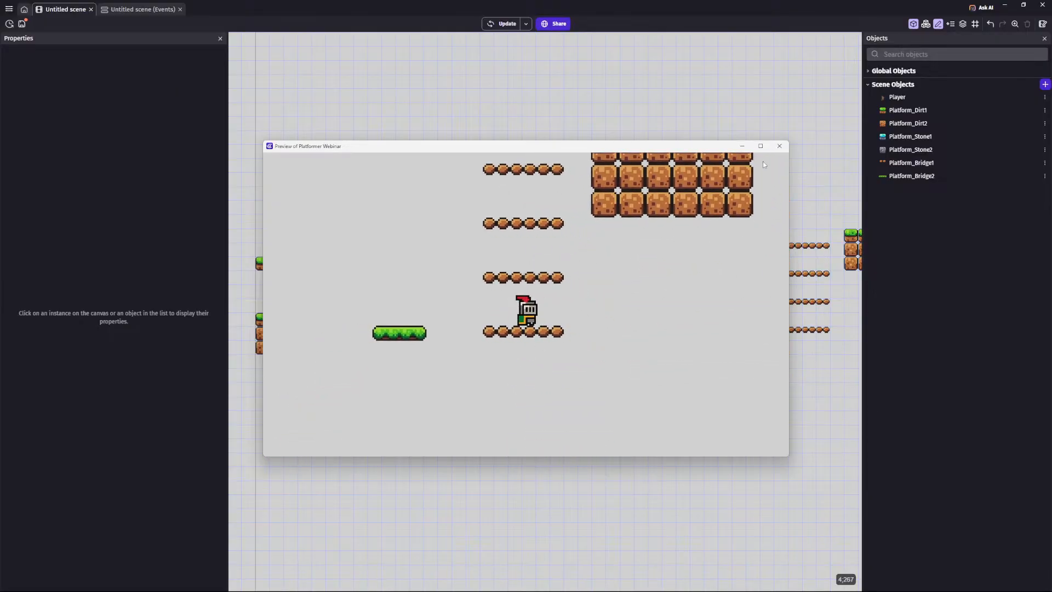
left_click(780, 145)
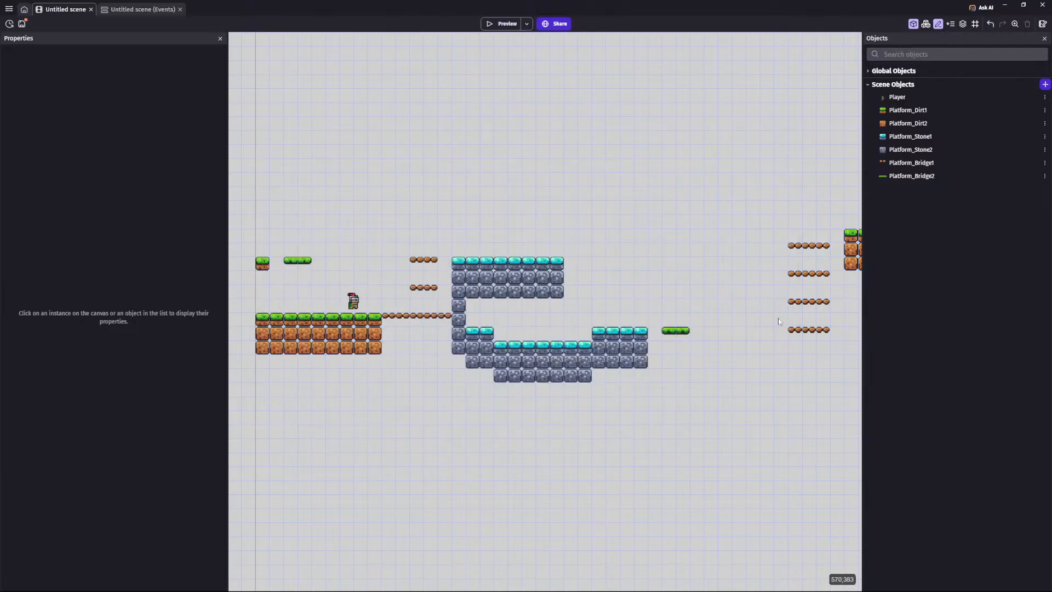
Step: Delete the lowest of the four stacked Platform_Bridge1 bridges beyond the moving platform
left_click(801, 330)
key("Delete")
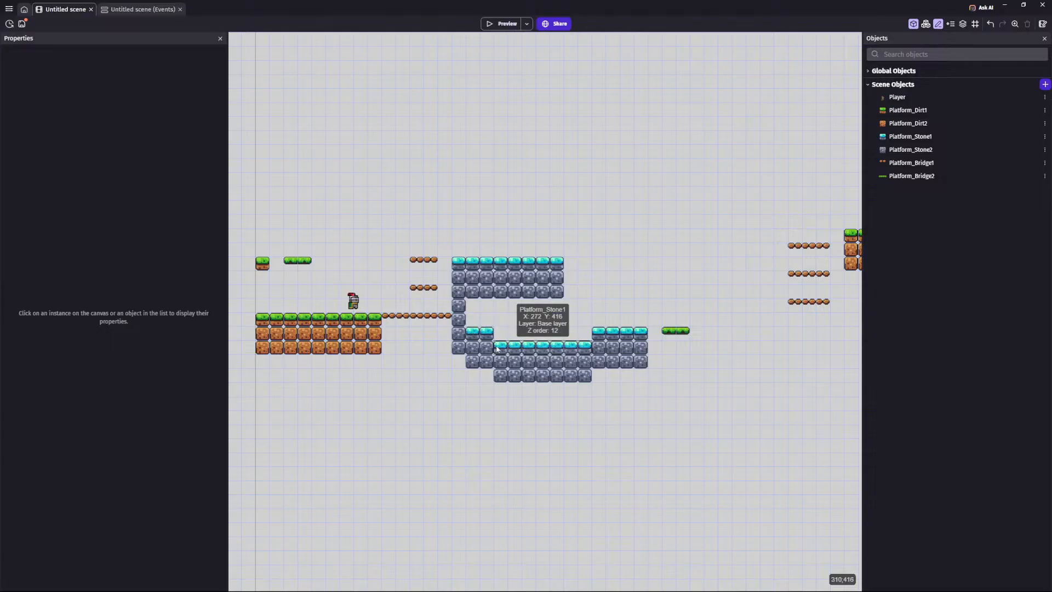
Step: Extend the upper stone platform by two tiles at its far end, widening both the Platform_Stone2 fill and Platform_Stone1 surface
middle_click_drag(450, 363, 484, 372)
scroll(617, 312, "up", 2, "ctrl")
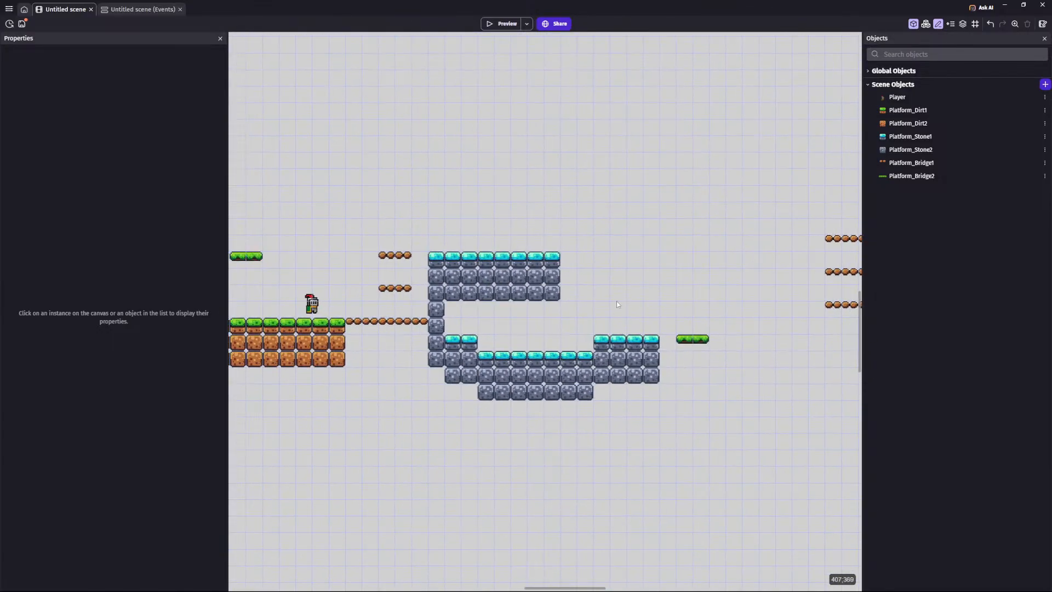
left_click(552, 285)
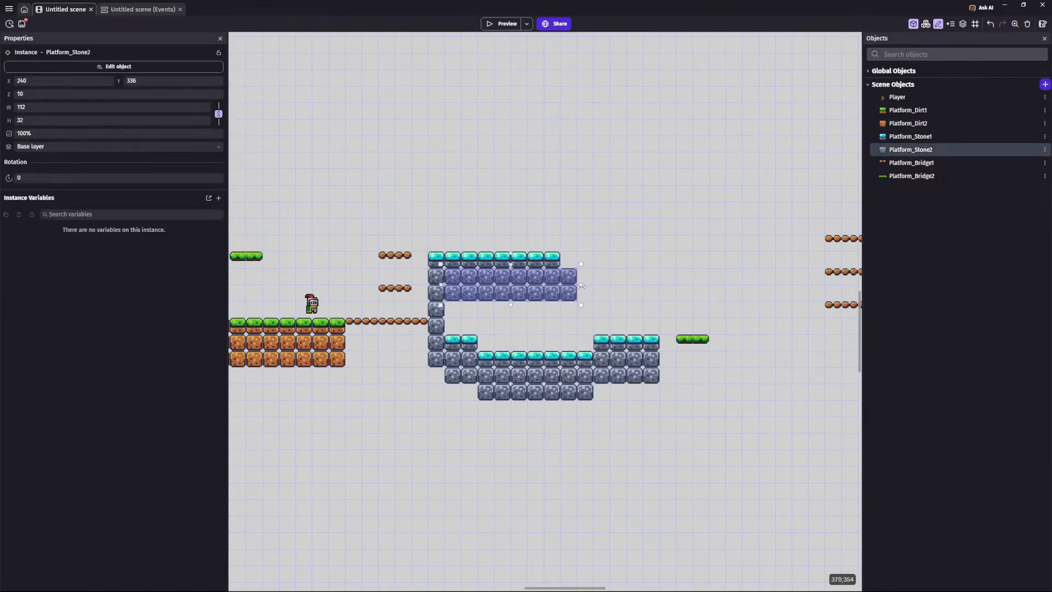
left_click(542, 259)
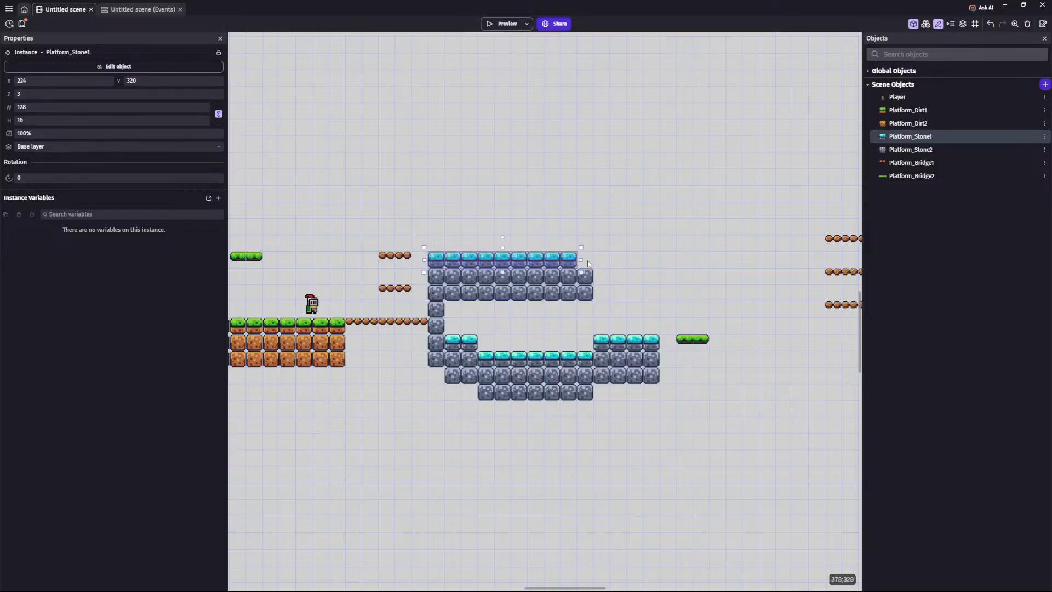
left_click(604, 265)
Step: Place a Platform_Bridge1 instance at X 416, Y 336, in the gap past the upper stone platform
left_click_drag(912, 162, 736, 214)
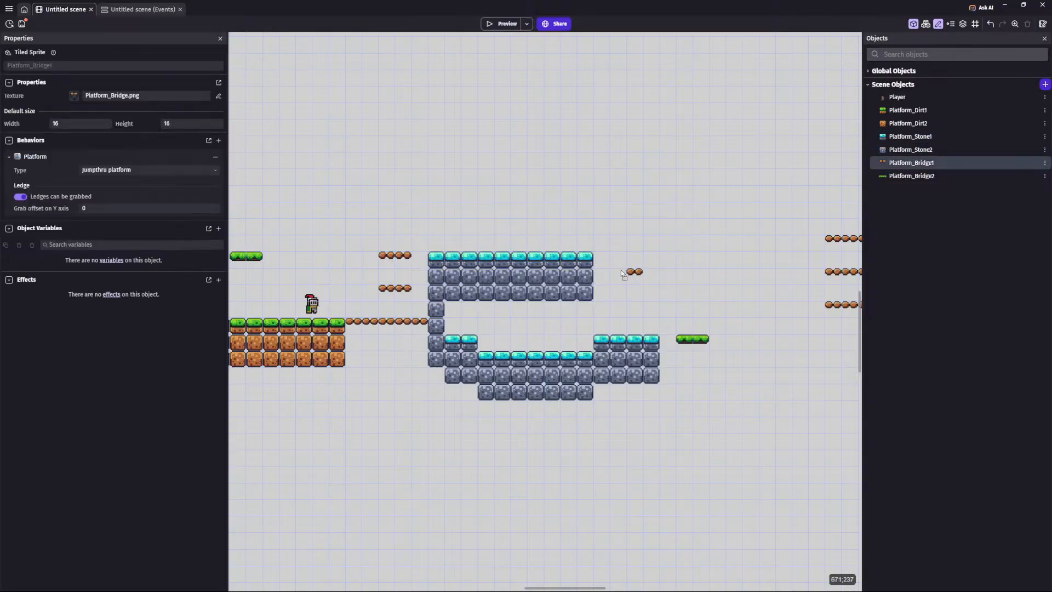
left_click_drag(616, 279, 664, 277)
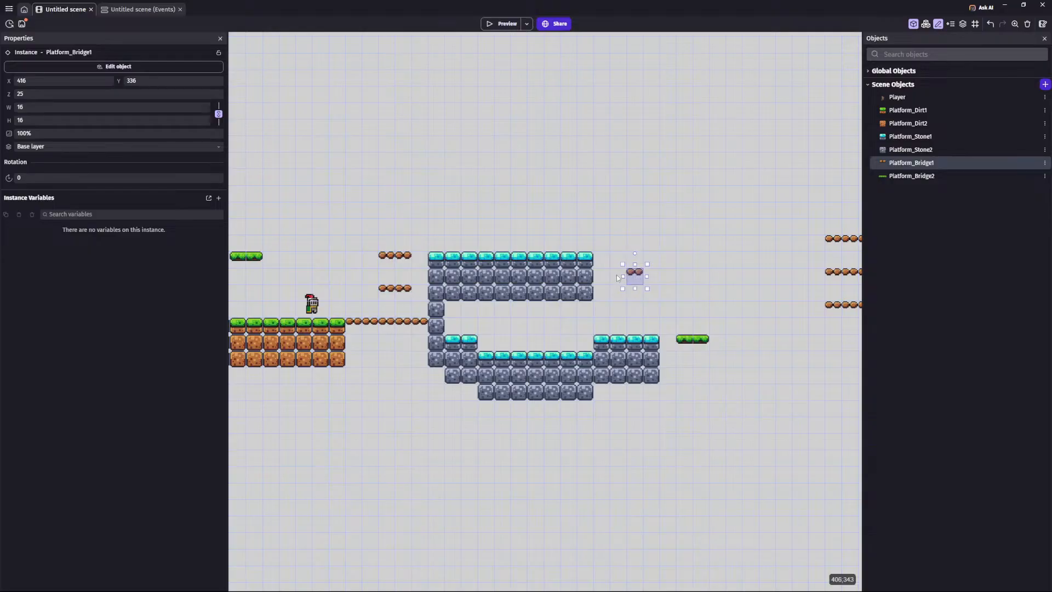
Step: Widen the selected bridge to 32 px and place it at X 528, Y 304, left of the three stacked bridges
left_click_drag(618, 280, 764, 248)
left_click(735, 278)
scroll(787, 282, "right", 4)
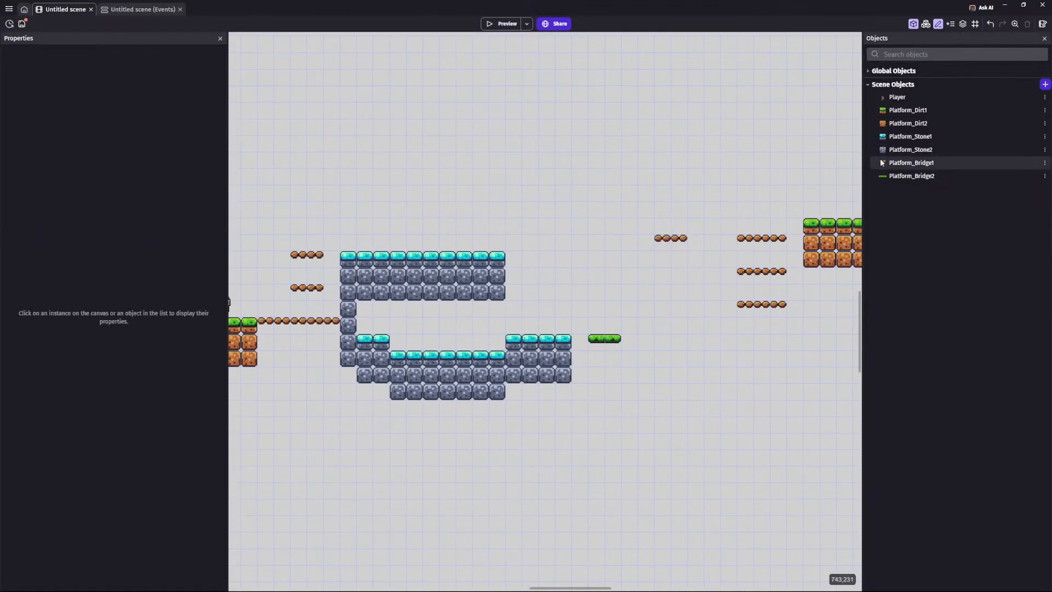
Step: Add another Platform_Bridge1 at X 464, Y 304, level with the previous bridge, and widen it to 32 px
left_click_drag(911, 163, 606, 239)
left_click(609, 256)
left_click(607, 242)
key("ctrl+d")
left_click(610, 245)
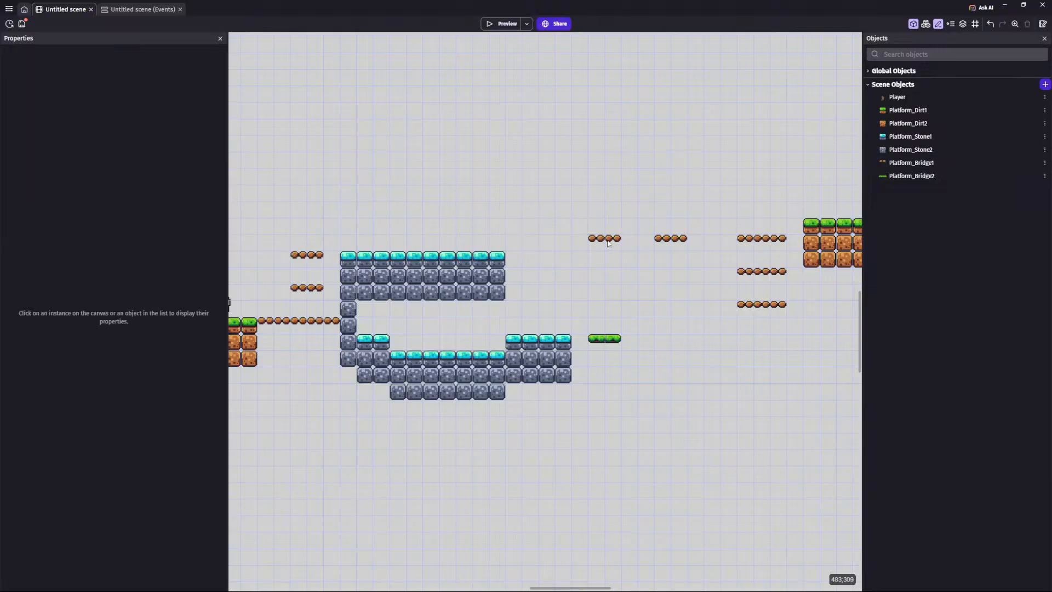
Step: Lengthen both 32 px bridges by one grid cell and move the one nearer the stone cave further left
left_click(600, 241)
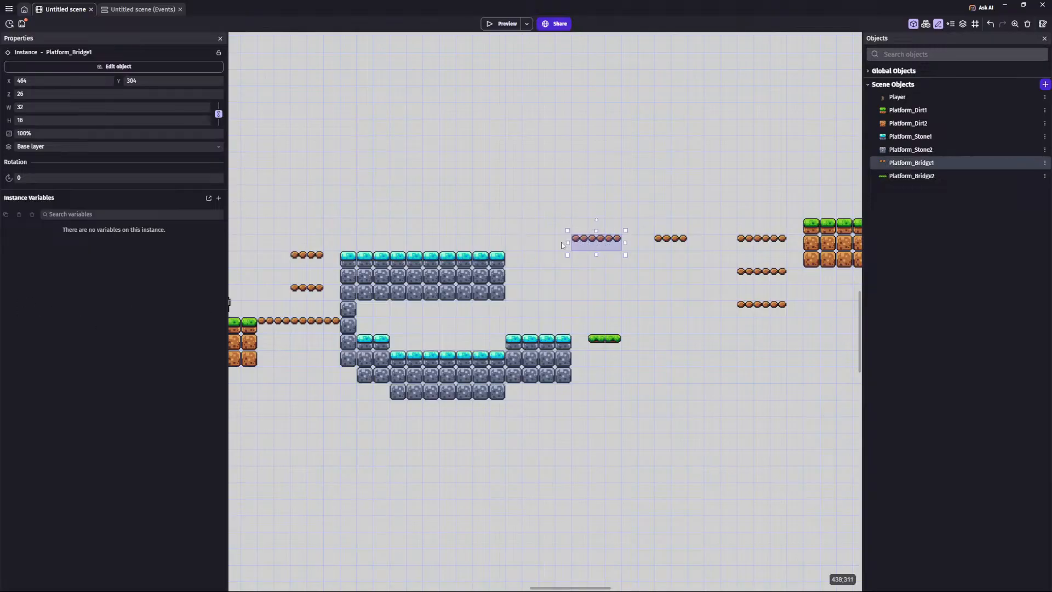
left_click_drag(589, 244, 635, 243)
left_click(631, 244)
left_click(670, 241)
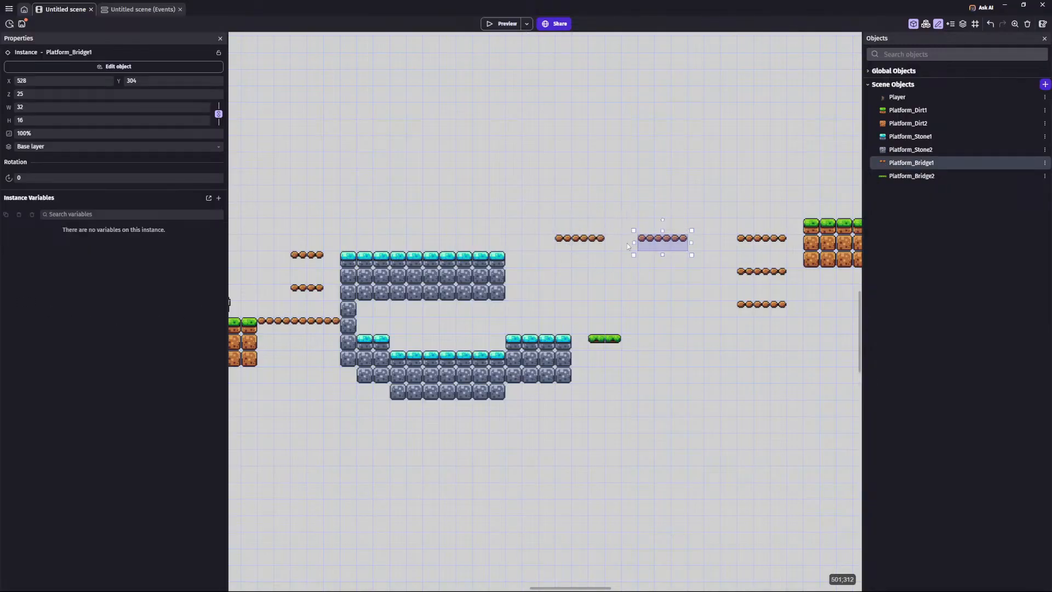
left_click(715, 261)
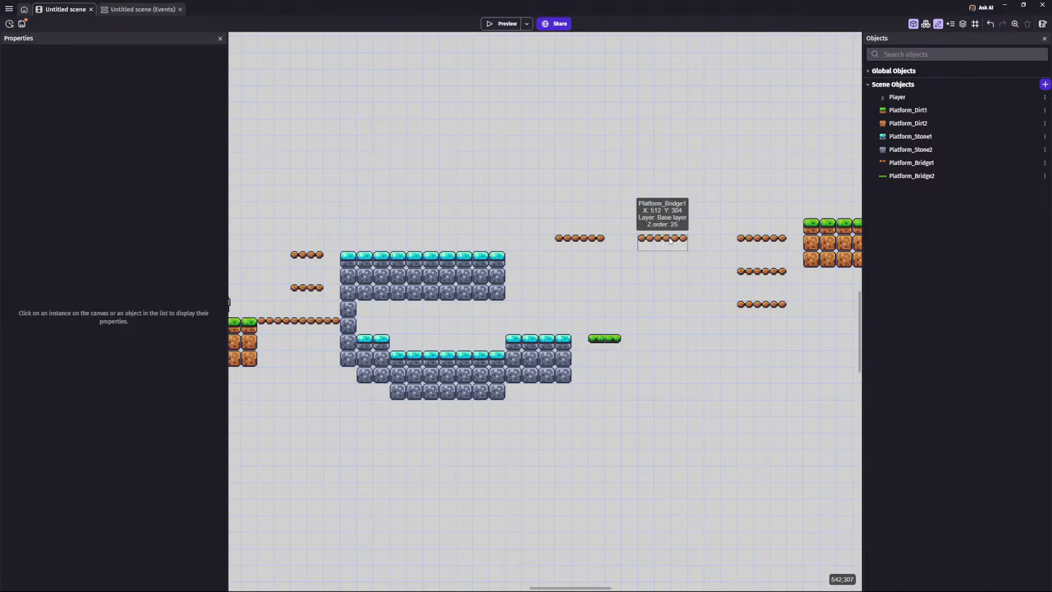
left_click_drag(580, 238, 564, 238)
left_click(552, 281)
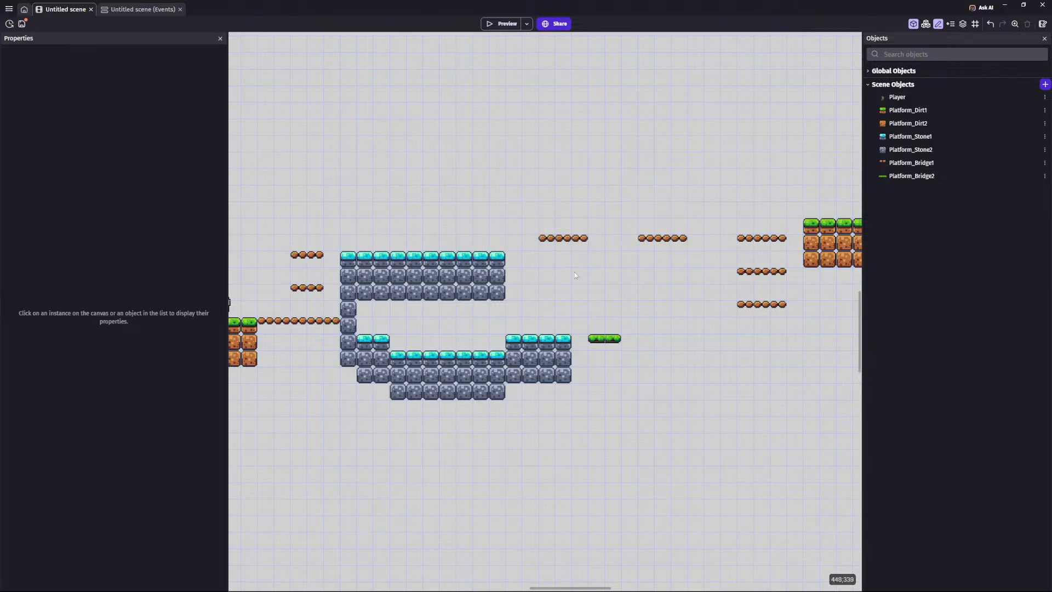
Step: Create a new Tiled Sprite scene object named Background_1
middle_click_drag(589, 281, 639, 273)
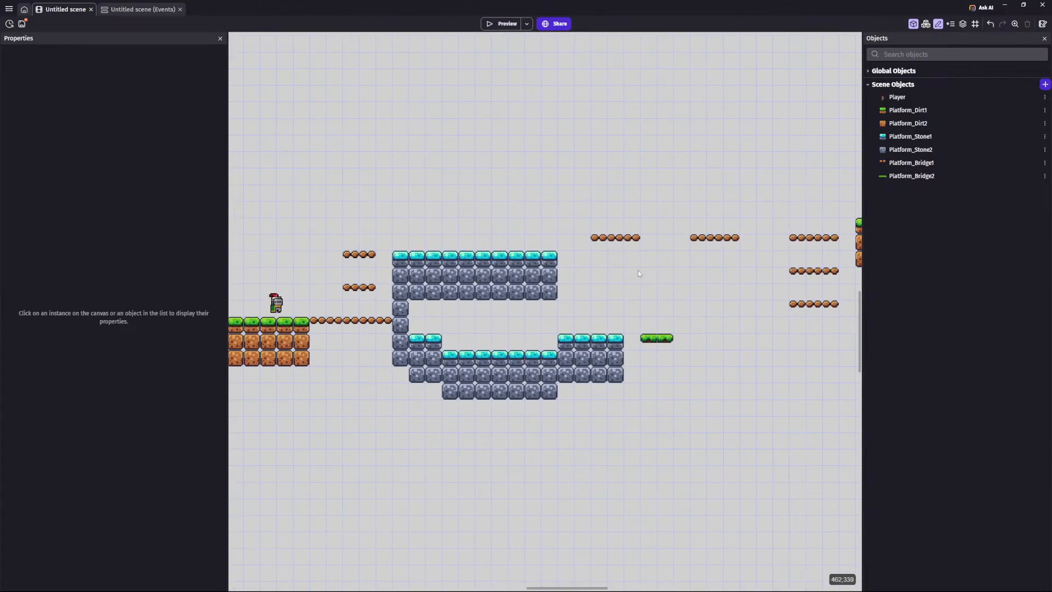
scroll(639, 272, "down", 1)
middle_click_drag(690, 305, 716, 275)
middle_click_drag(589, 252, 618, 277)
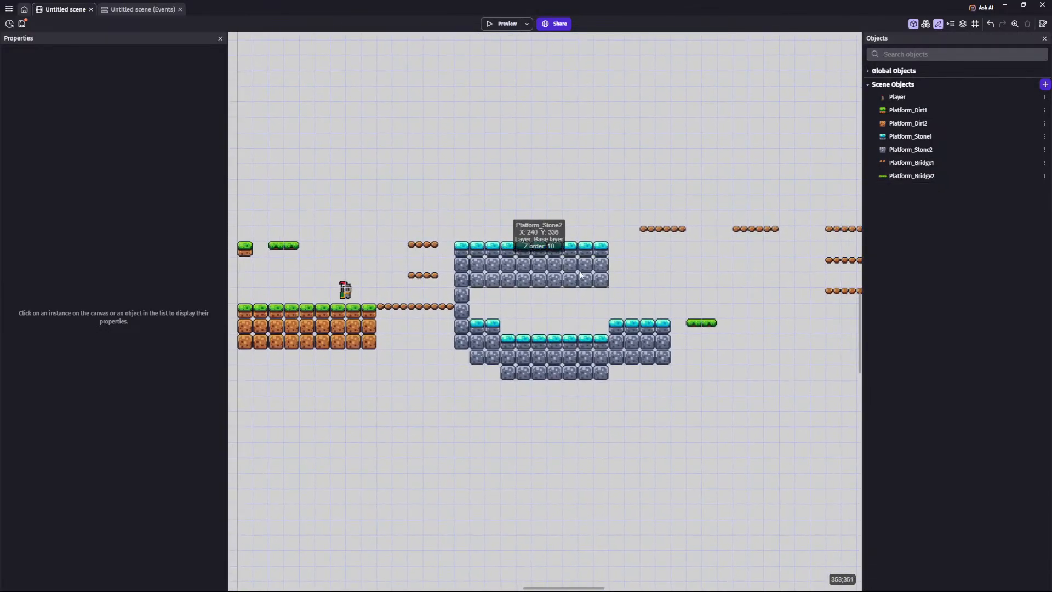
left_click(1045, 84)
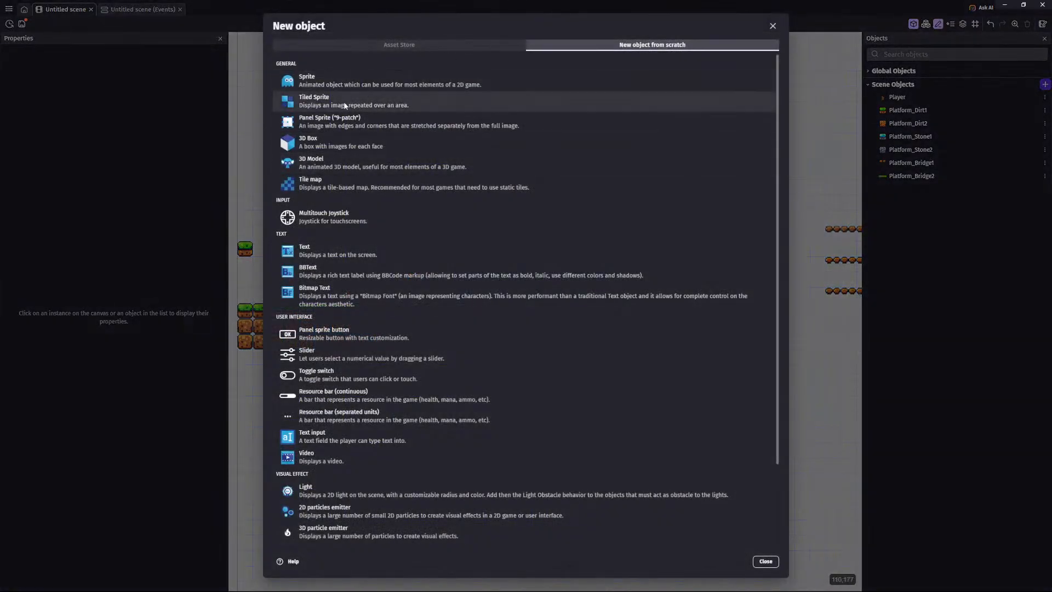
left_click(369, 104)
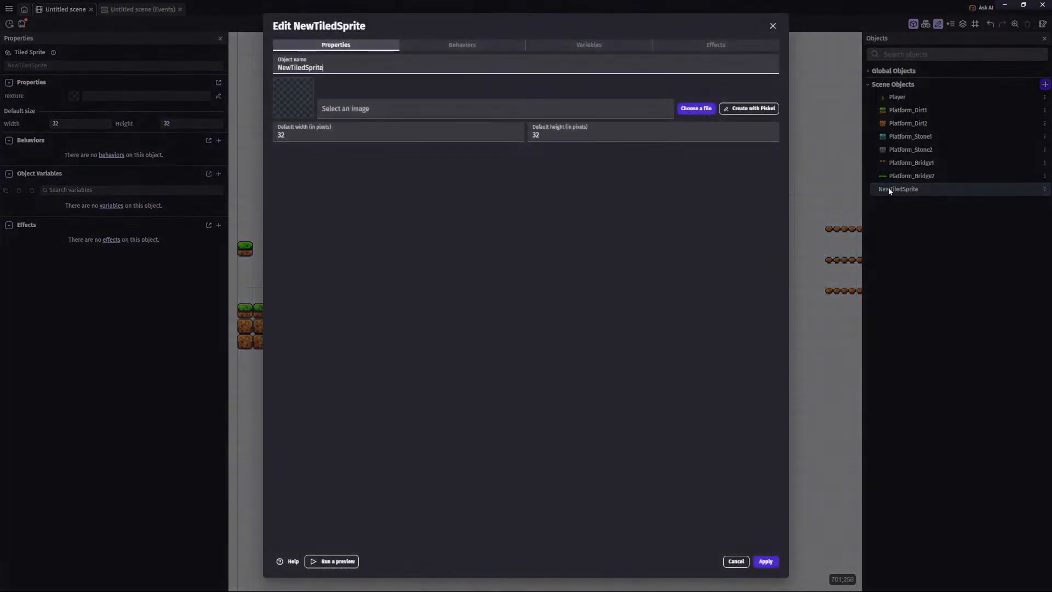
left_click(415, 109)
left_click(328, 67)
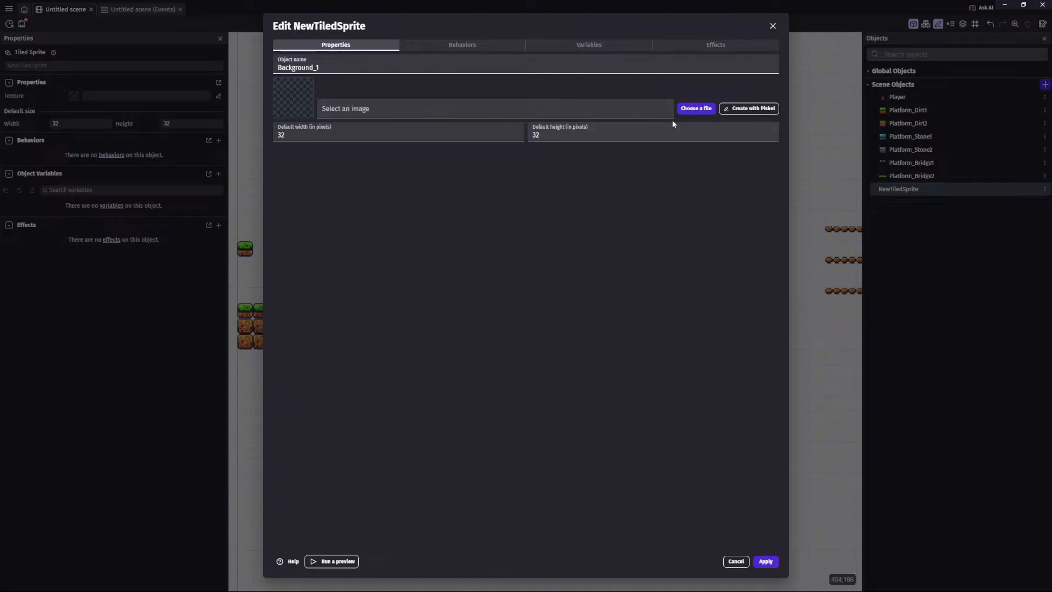
Step: Assign Background7.png as the Background_1 image, copy the file into the project folder and apply the object
left_click(689, 113)
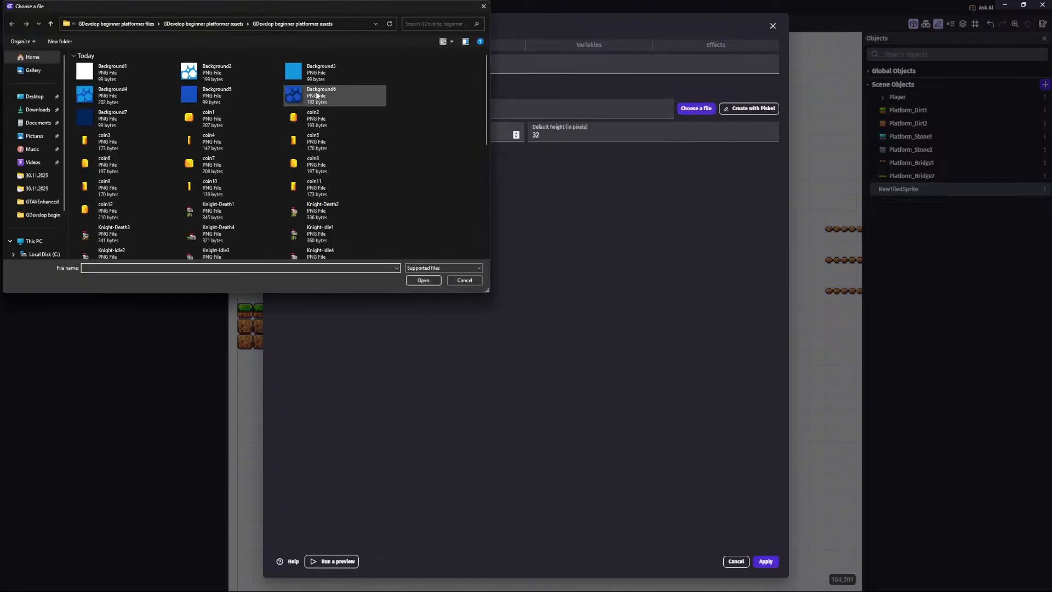
double_click(149, 111)
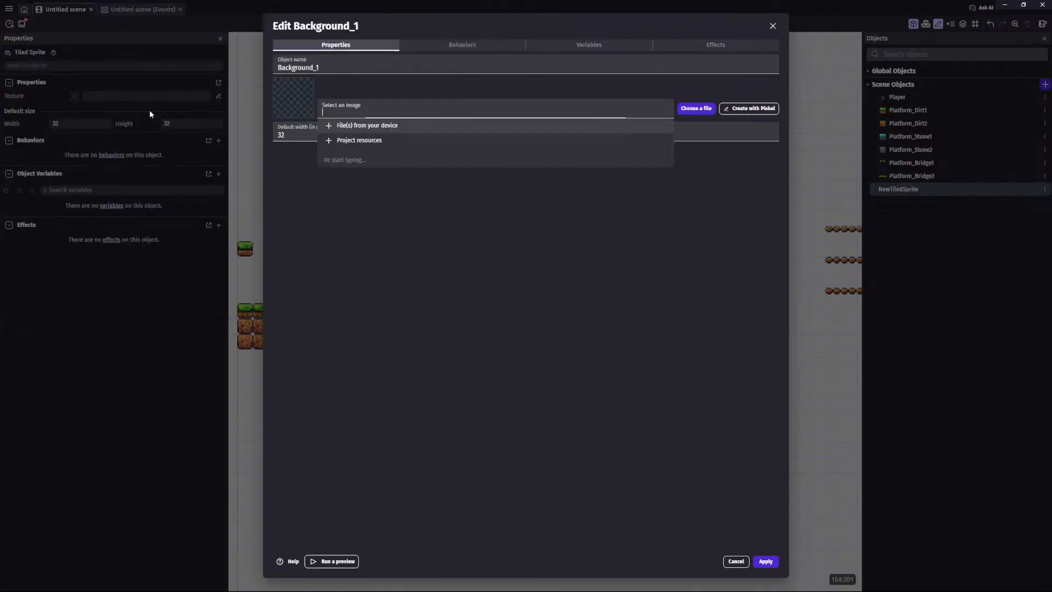
left_click(588, 303)
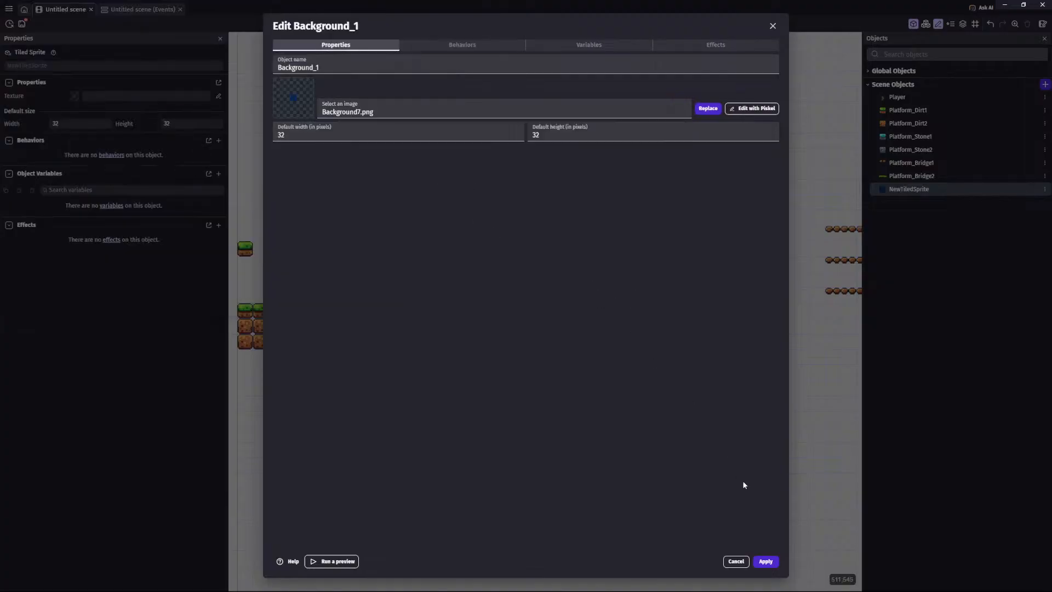
left_click(766, 563)
Step: Fill the stone cave with a 144 by 32 Background_1 at X 240, Y 368 and a second one at X 272, Y 400
left_click_drag(915, 193, 613, 300)
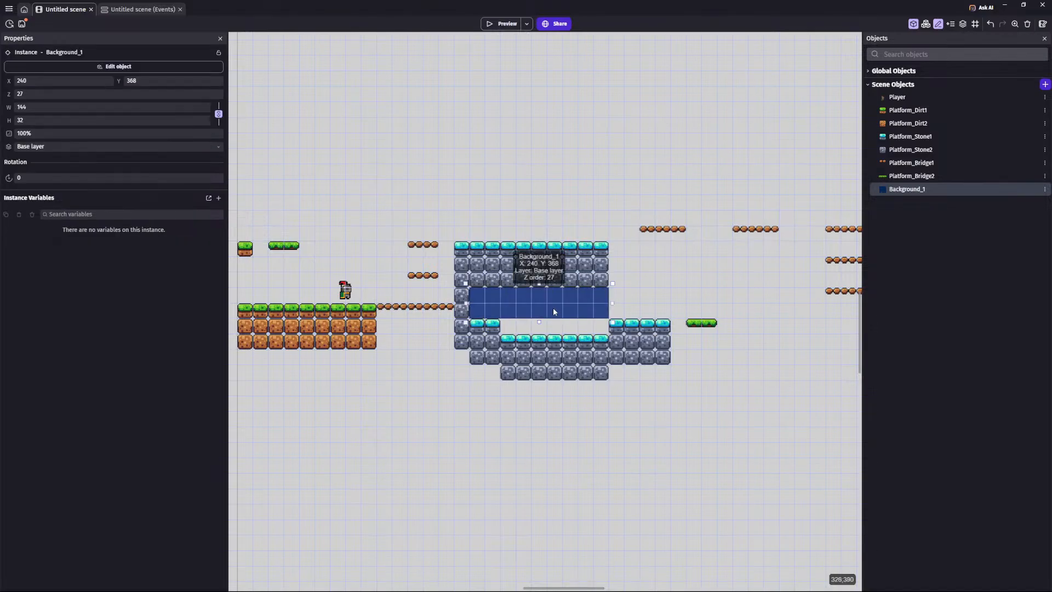
left_click(759, 332)
left_click_drag(894, 191, 556, 337)
left_click(525, 336)
left_click(630, 308)
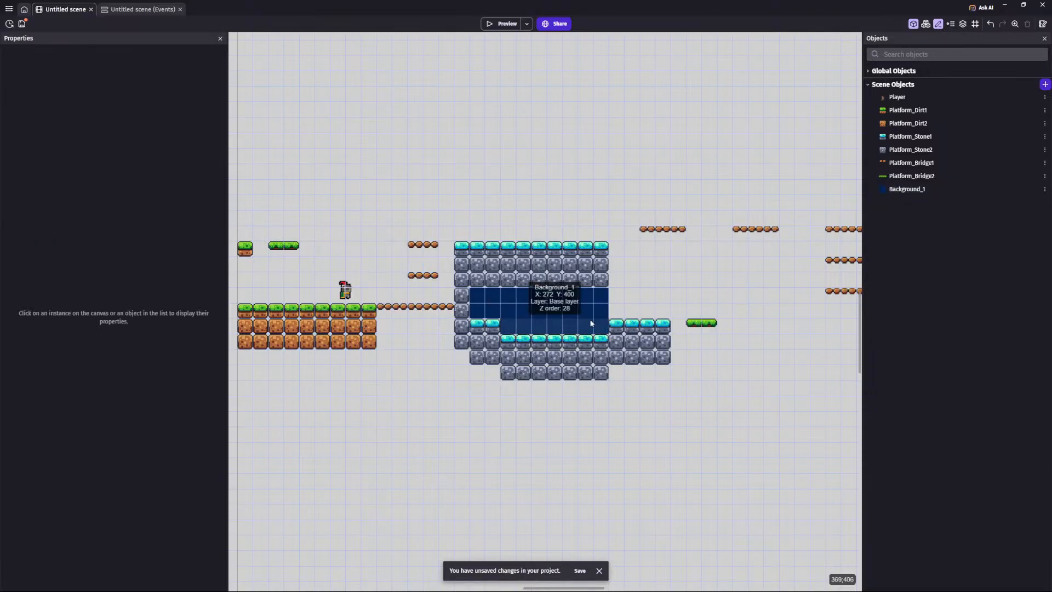
Step: Send both Background_1 instances in the cave to the back of the drawing order and save the project
left_click(572, 301)
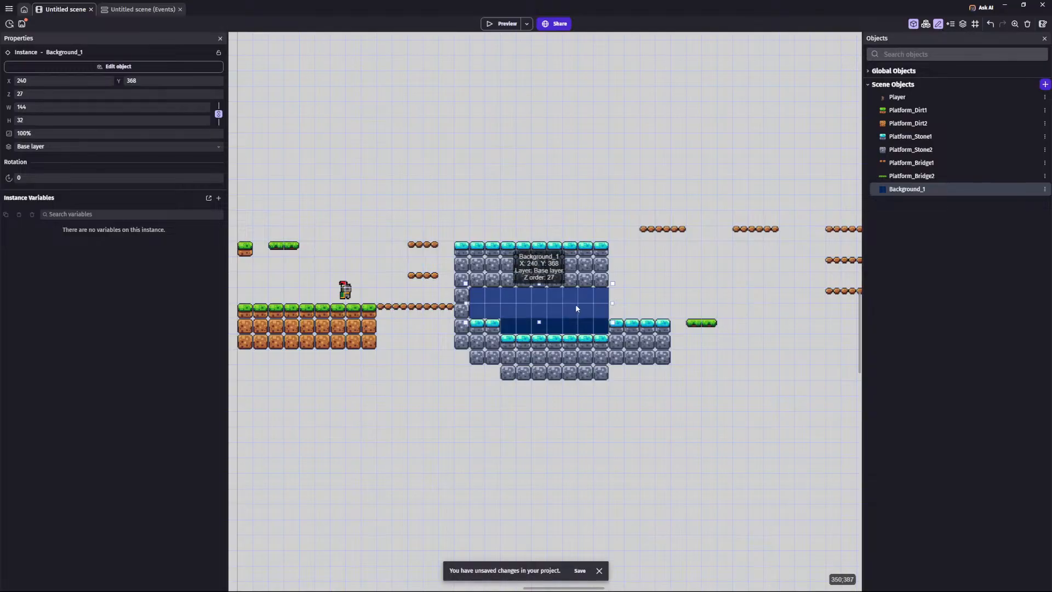
right_click(575, 305)
left_click(603, 371)
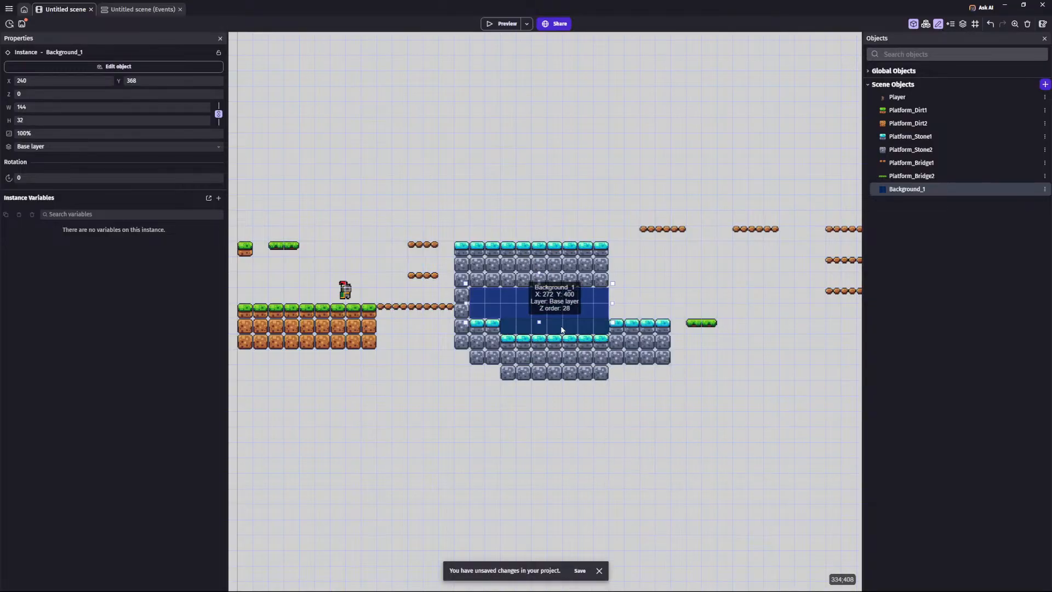
right_click(565, 328)
left_click(590, 396)
left_click(451, 368)
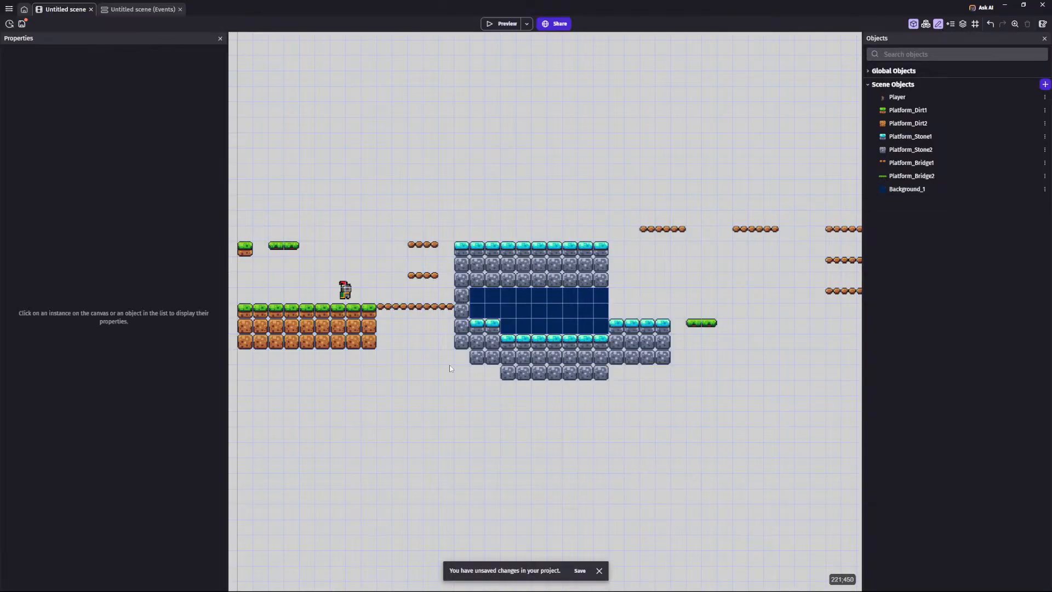
left_click(588, 572)
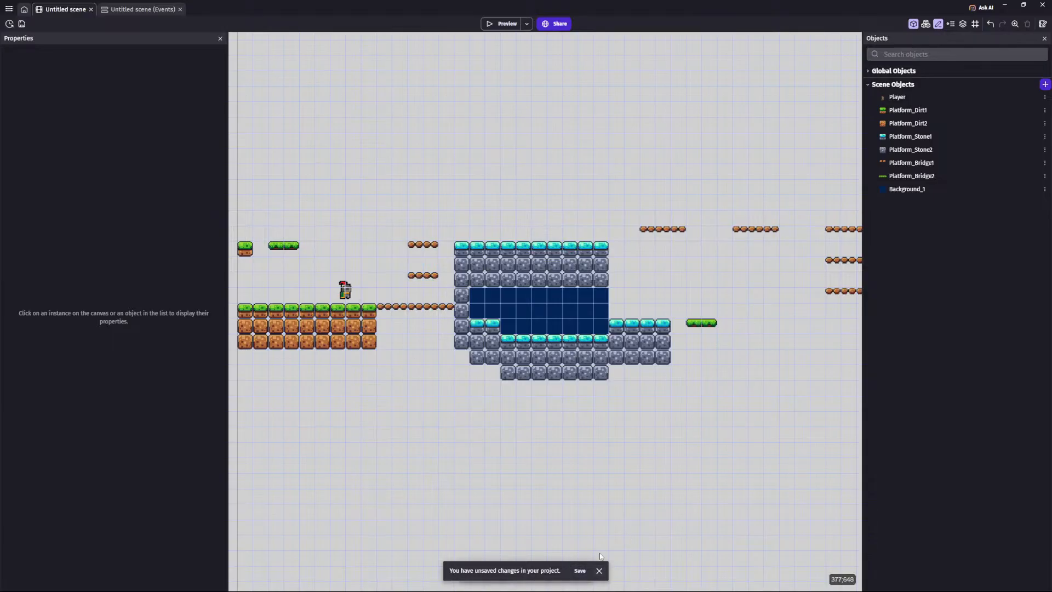
Step: Preview the level, running and jumping the player over the stone blocks to the cave entrance, and close the preview
scroll(549, 270, "left", 2)
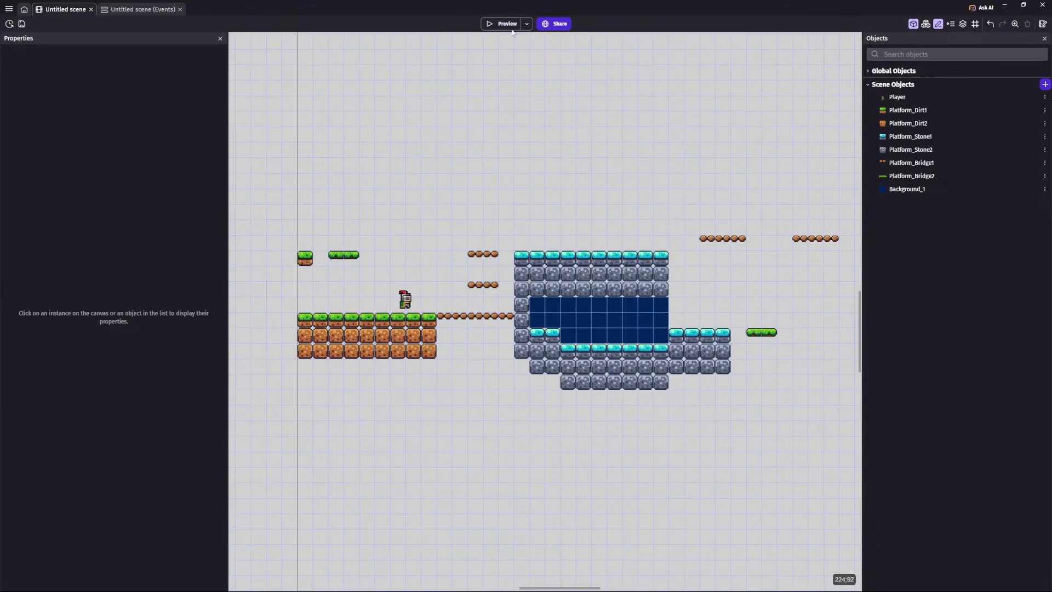
left_click(492, 25)
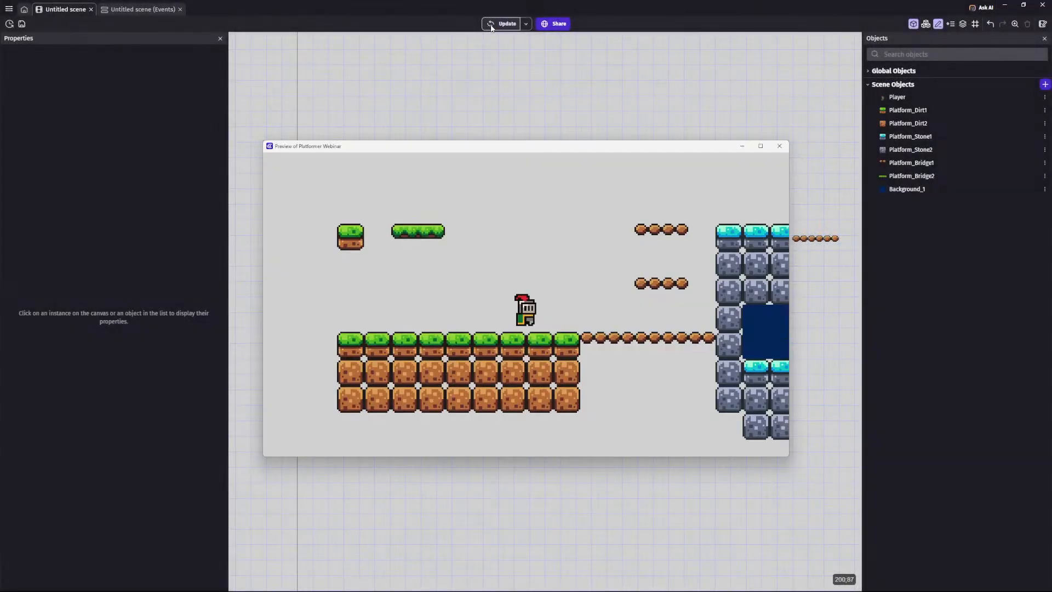
key("Right")
key("space")
key("Right")
key("space")
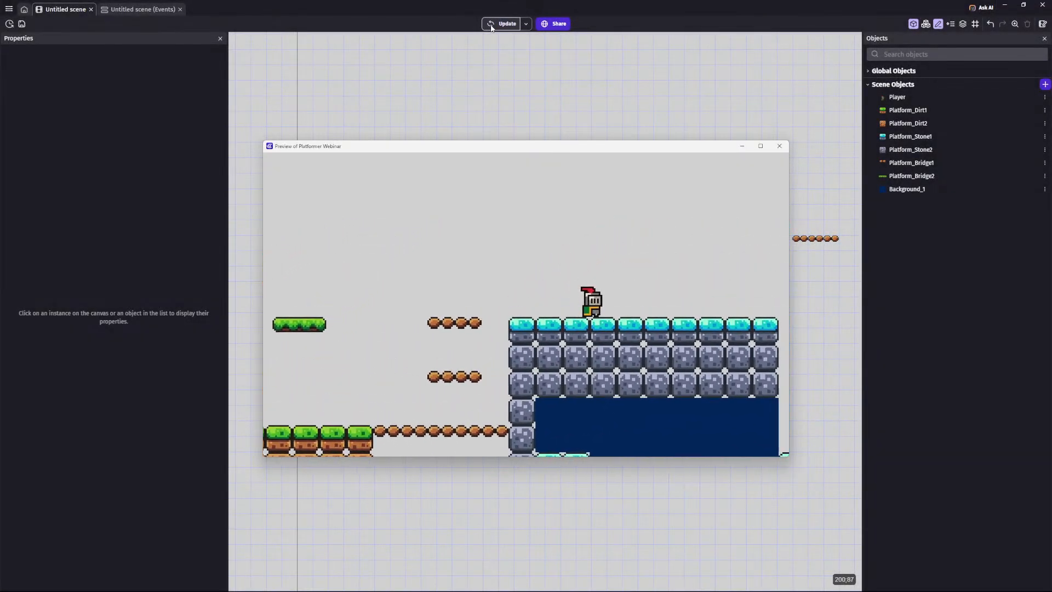
key("Right")
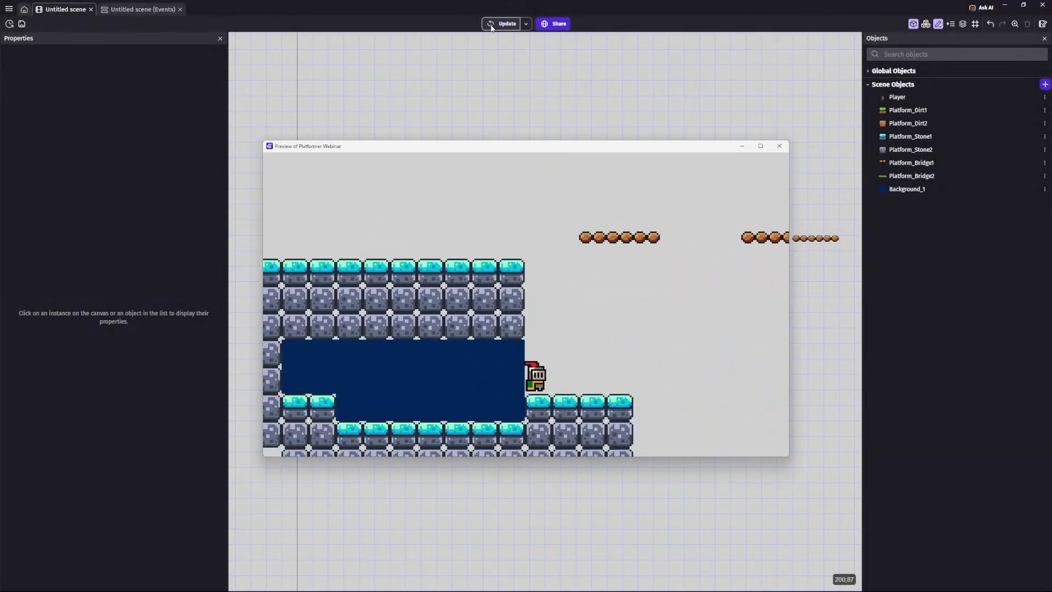
key("Left")
left_click(780, 146)
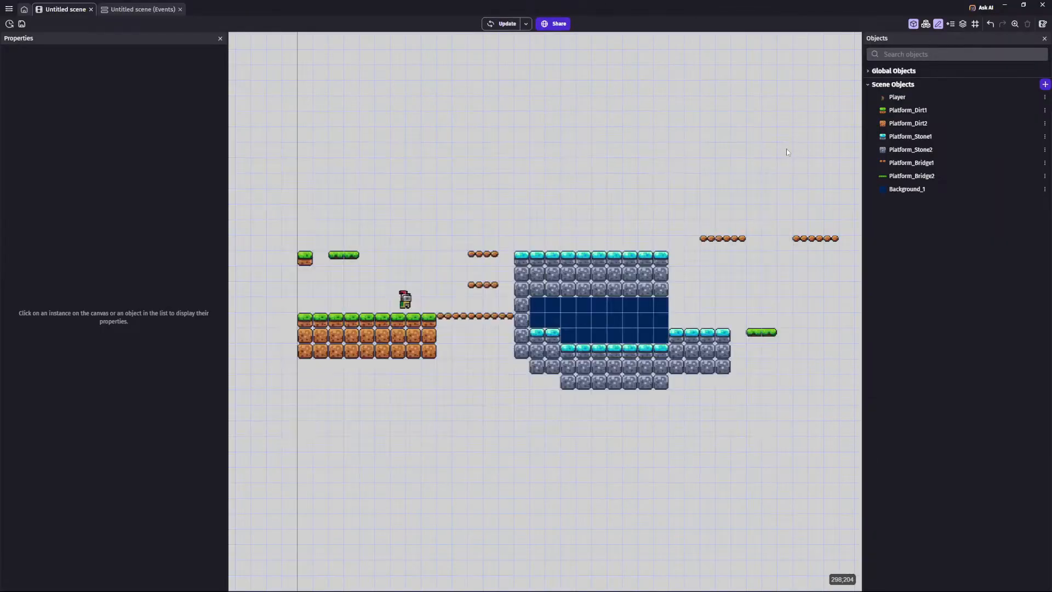
Step: Replace the Background_1 image with Background6.png, copying the file into the project folder, and apply the change
double_click(898, 190)
left_click(639, 110)
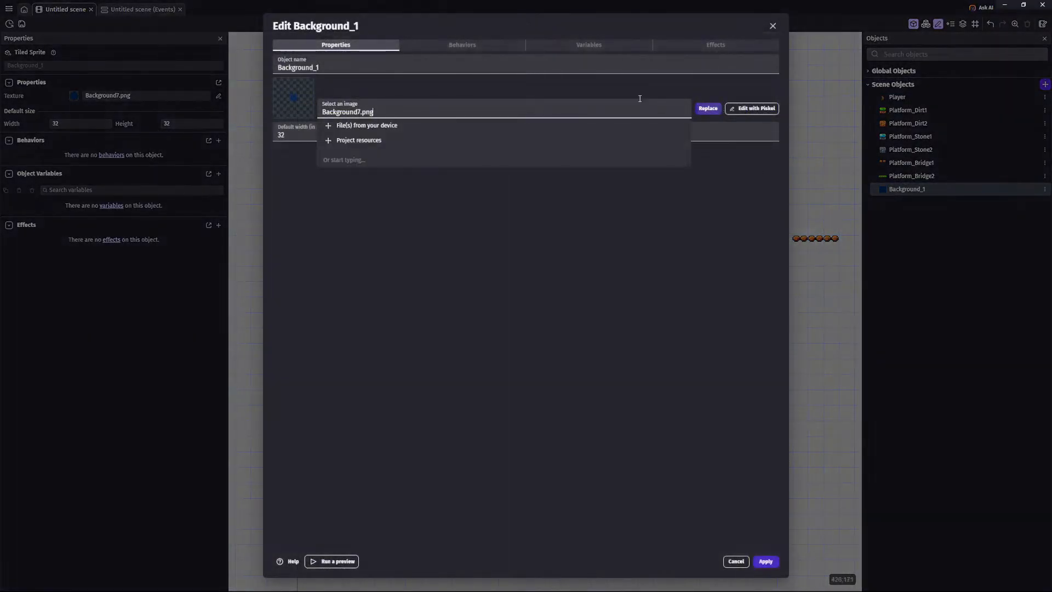
left_click(400, 132)
scroll(304, 170, "down", 5)
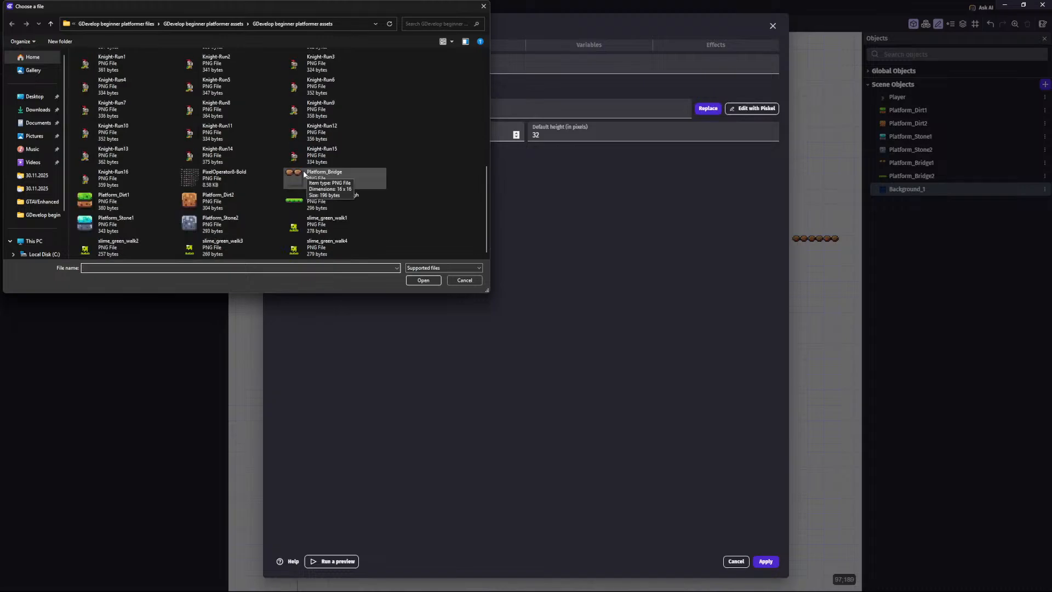
scroll(304, 170, "up", 5)
key("Escape")
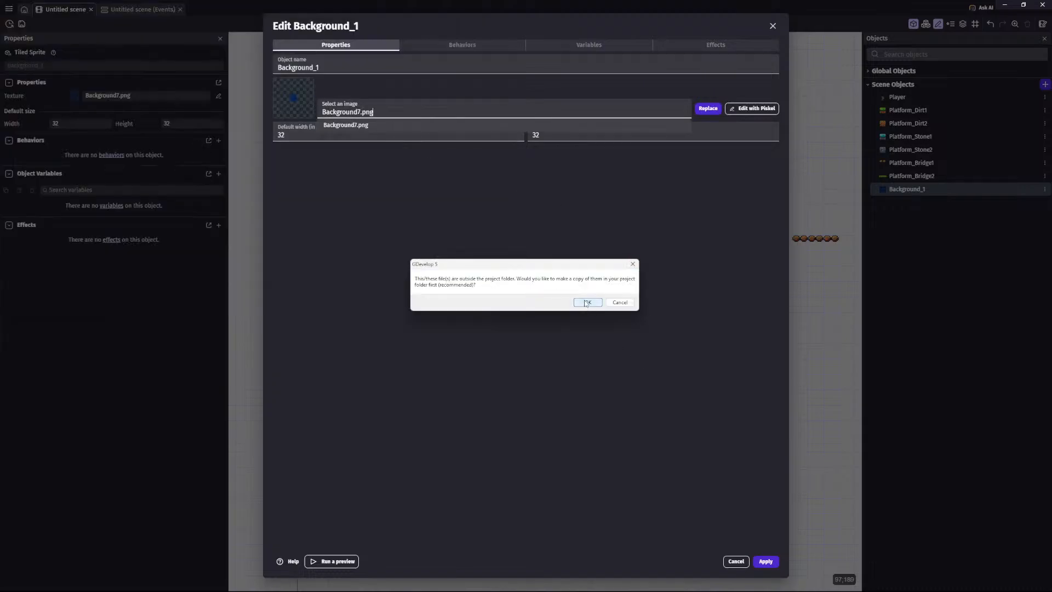
left_click(586, 303)
left_click(766, 561)
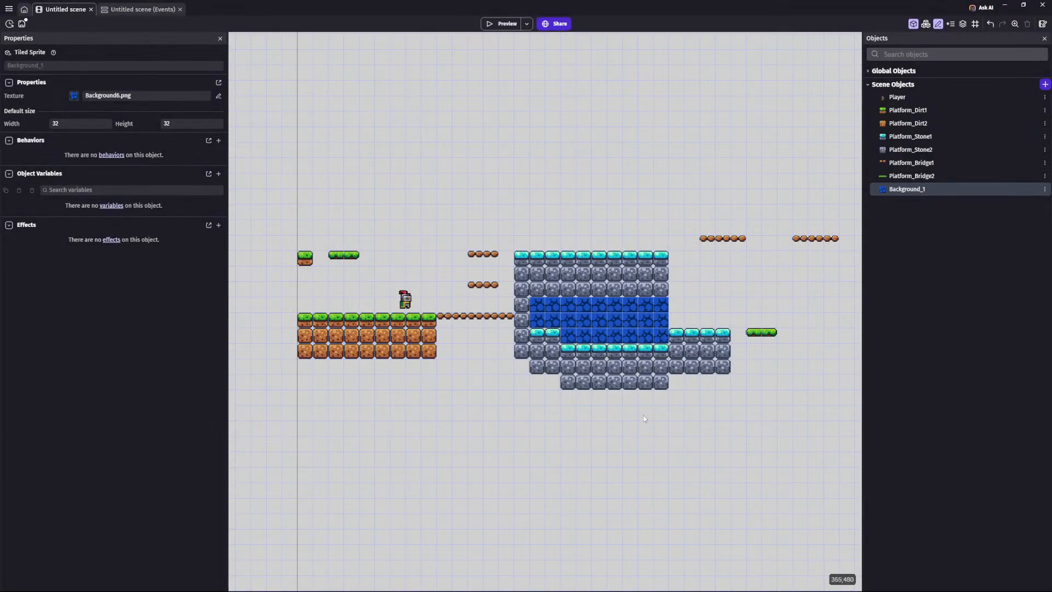
left_click(628, 329)
left_click(458, 419)
Step: Create a new Sprite scene object named Coin
middle_click_drag(458, 419, 509, 386)
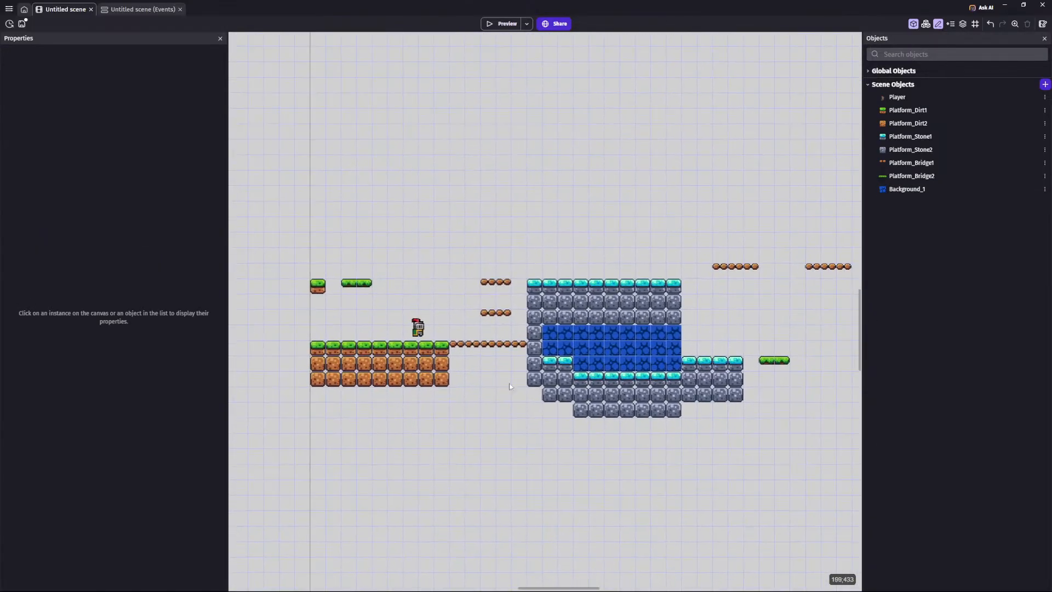
left_click(1045, 84)
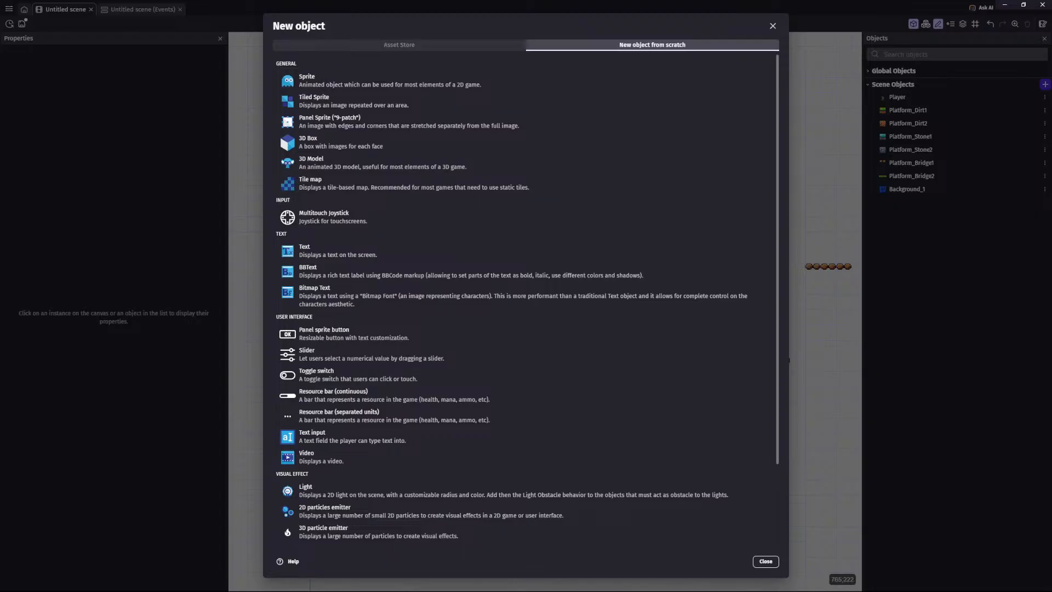
left_click(356, 79)
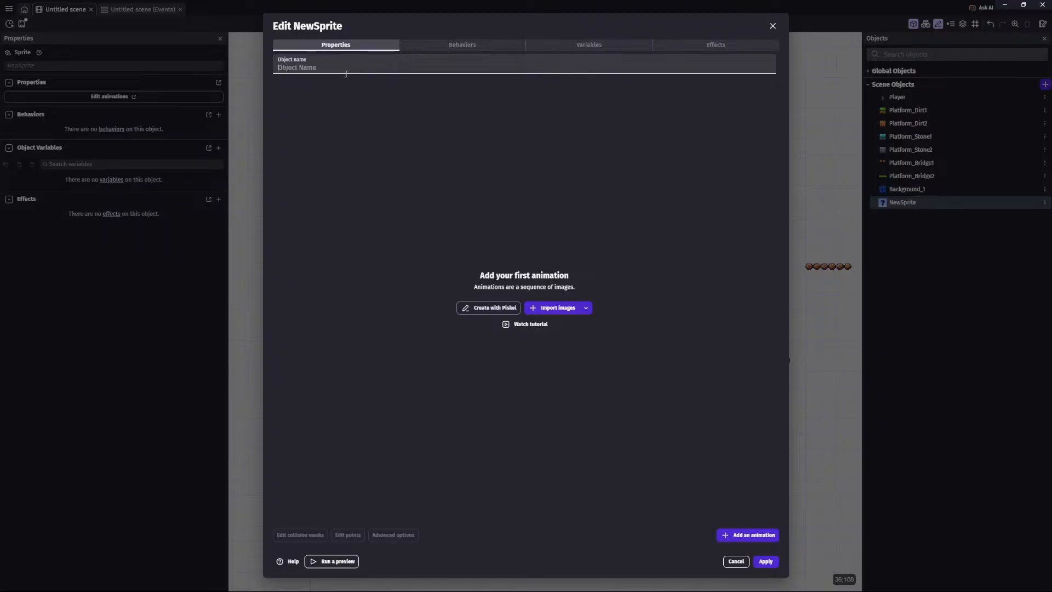
left_click(630, 234)
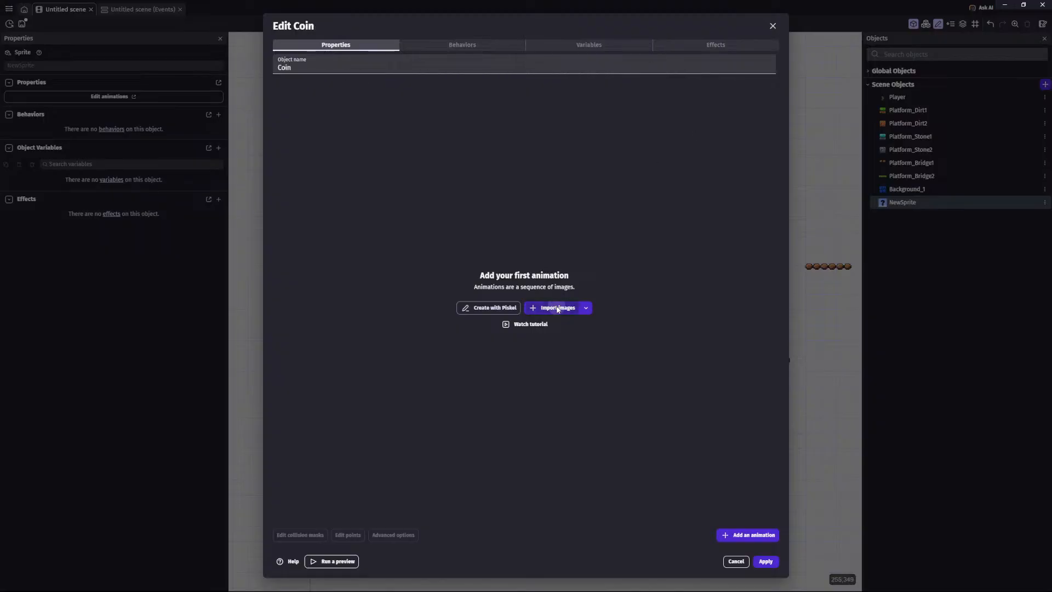
Step: Open the image import for the Coin object's first animation
left_click(558, 308)
left_click(198, 123)
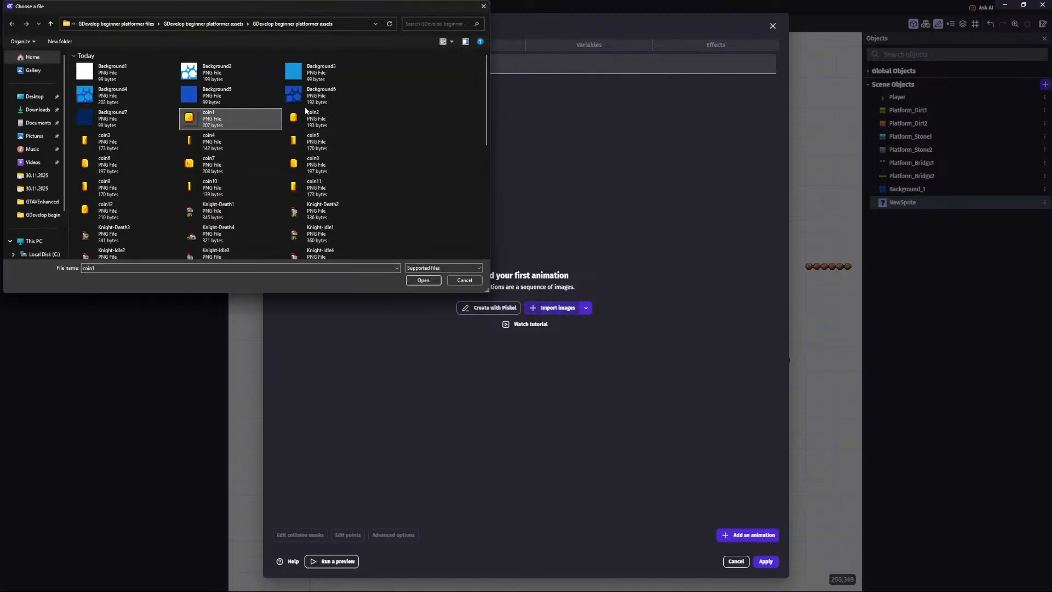
left_click(306, 115, "ctrl")
left_click(136, 140, "ctrl")
left_click(230, 141, "ctrl")
left_click(328, 141, "ctrl")
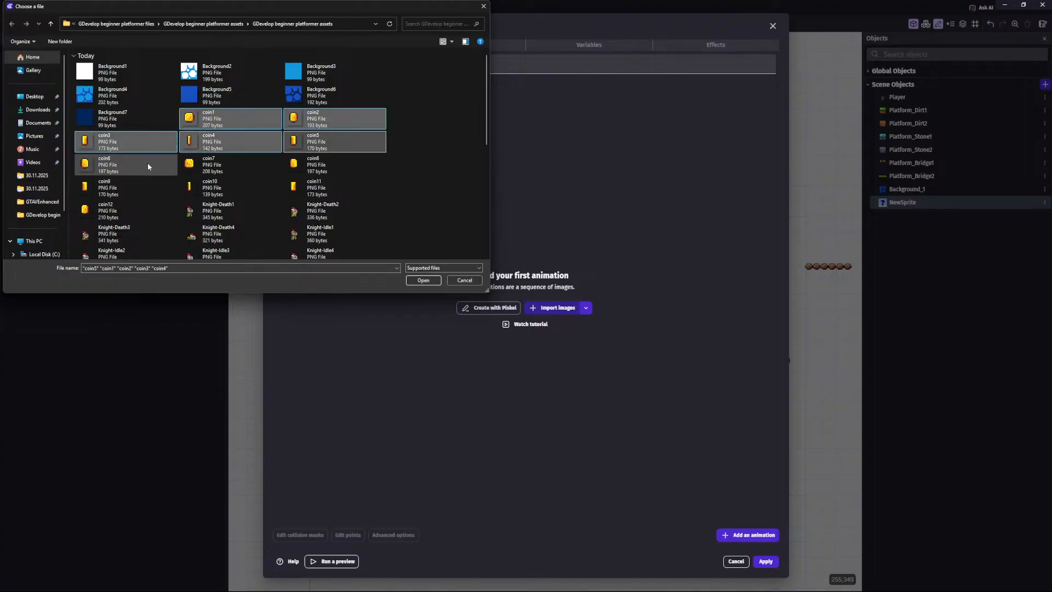
left_click(148, 166, "ctrl")
left_click(236, 164, "ctrl")
left_click(329, 164, "ctrl")
left_click(241, 187, "ctrl")
left_click(329, 187, "ctrl")
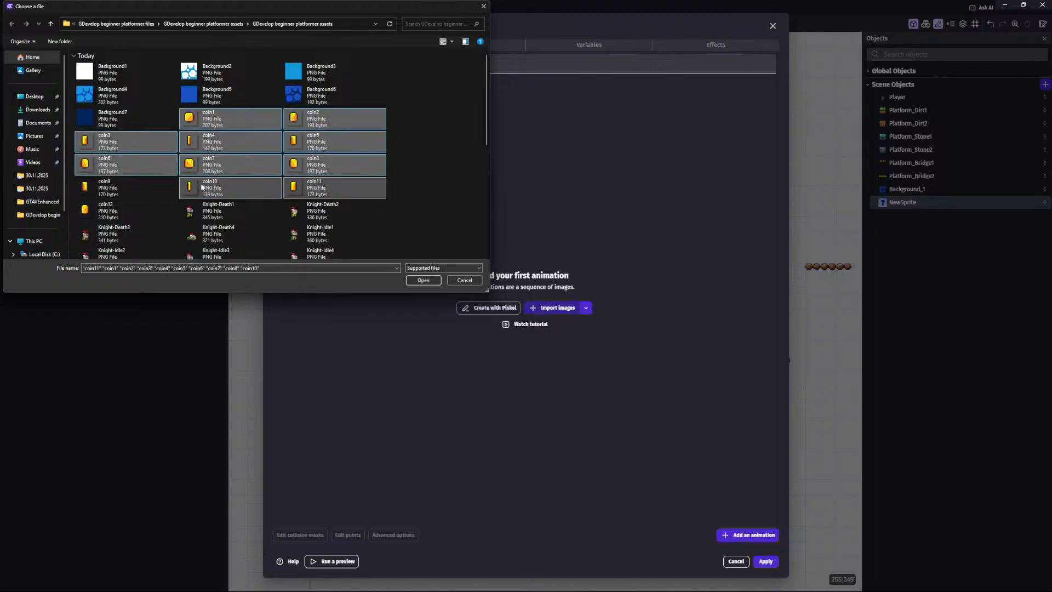
left_click(131, 187, "ctrl")
left_click(131, 211, "ctrl")
Step: Import the images coin1 through coin12 in order as the animation's frames, copying the files into the project folder
left_click(272, 129)
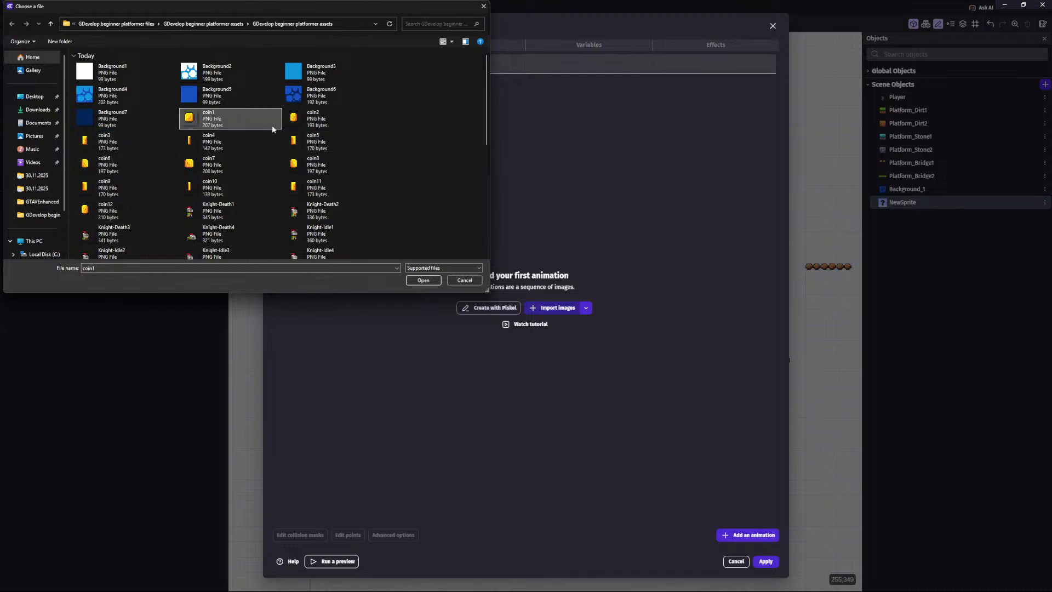
left_click(323, 119, "ctrl")
left_click(141, 145, "ctrl")
left_click(241, 143, "ctrl")
left_click(329, 142, "ctrl")
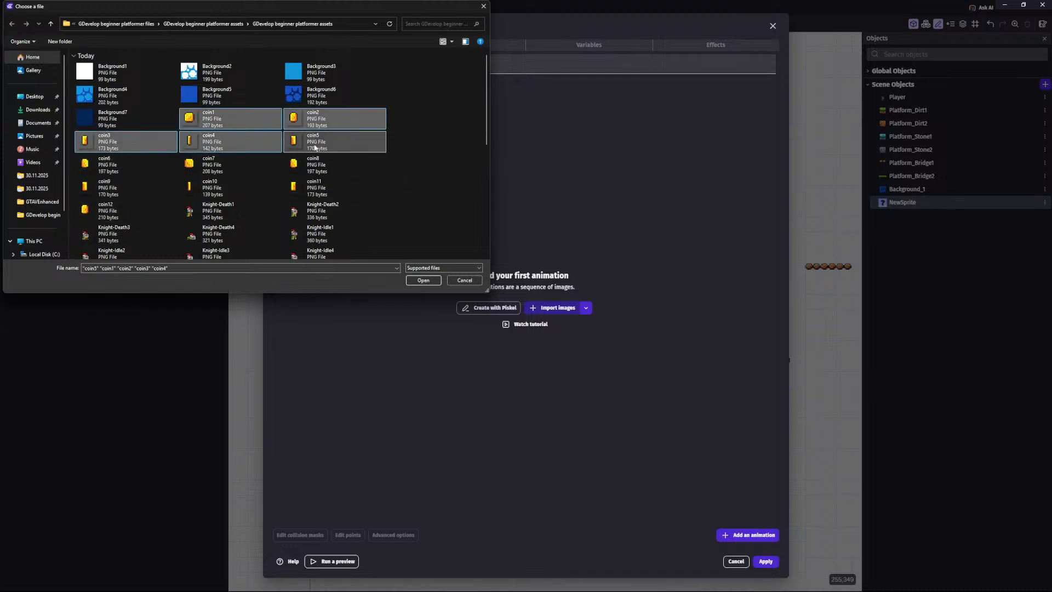
left_click(137, 165, "ctrl")
left_click(241, 165, "ctrl")
left_click(292, 167, "ctrl")
left_click(132, 187, "ctrl")
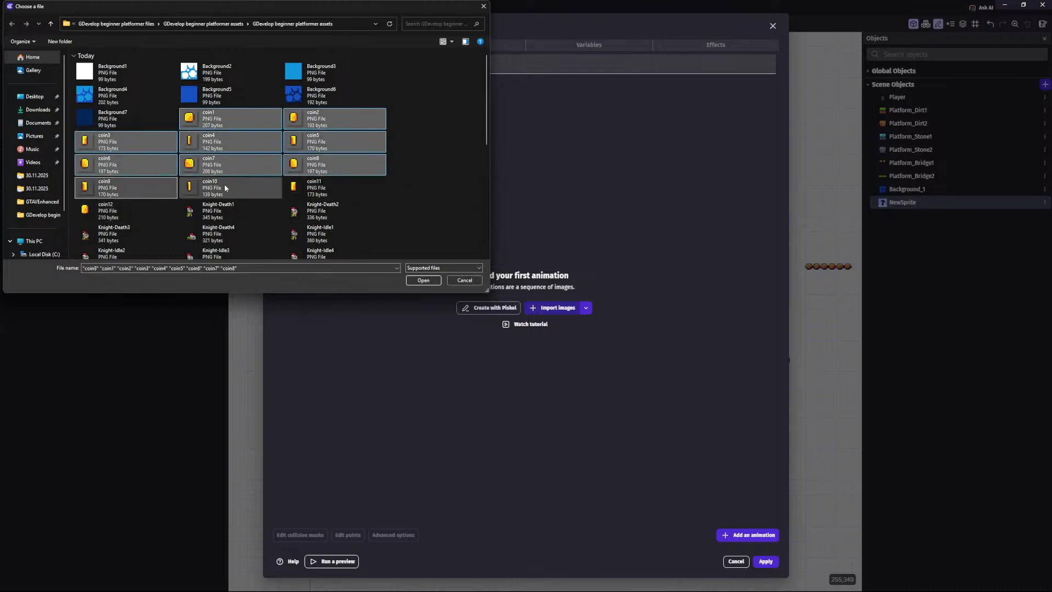
left_click(235, 188, "ctrl")
left_click(334, 187, "ctrl")
left_click(423, 280)
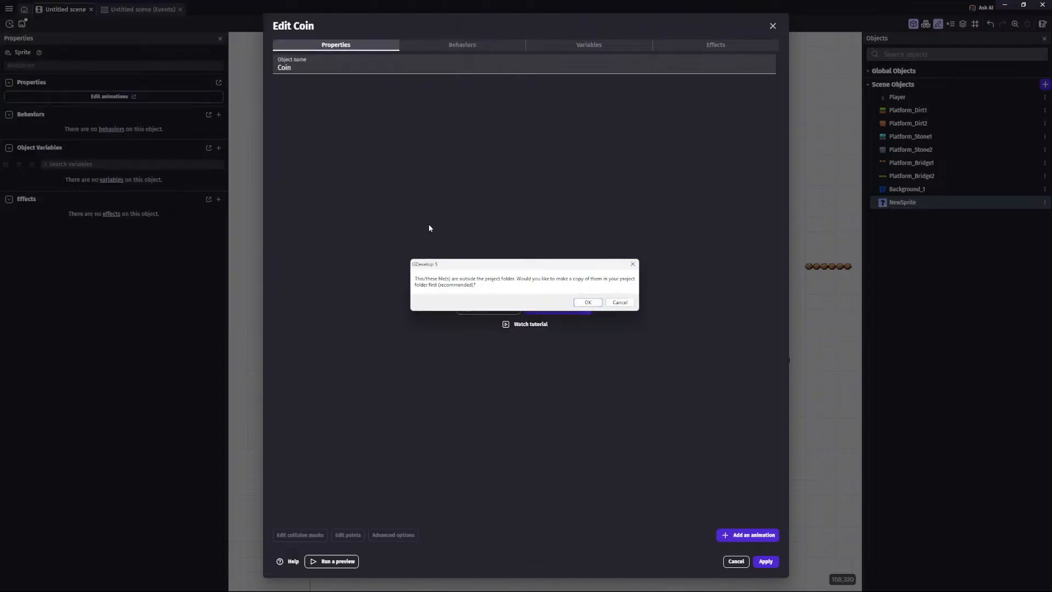
left_click(588, 303)
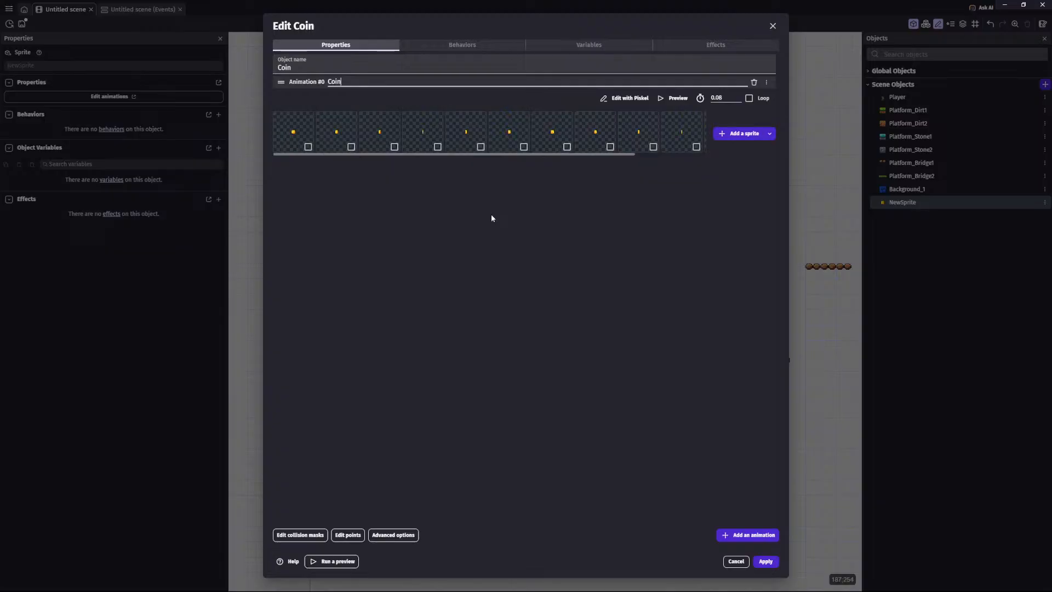
Step: Preview the Coin animation, set its time between frames to 0.16 s, and apply the object changes
left_click(722, 114)
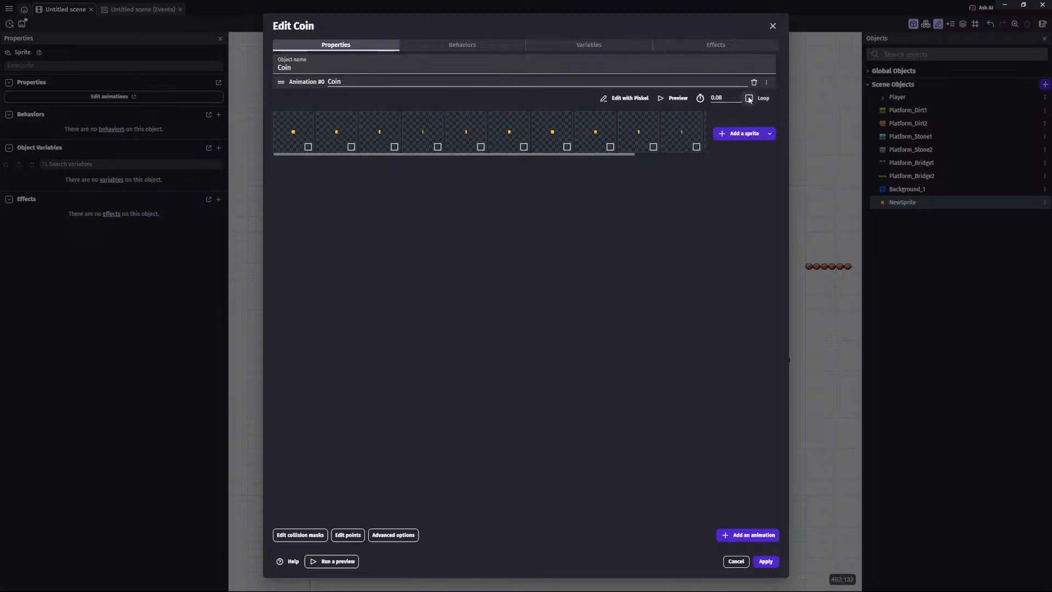
left_click(670, 99)
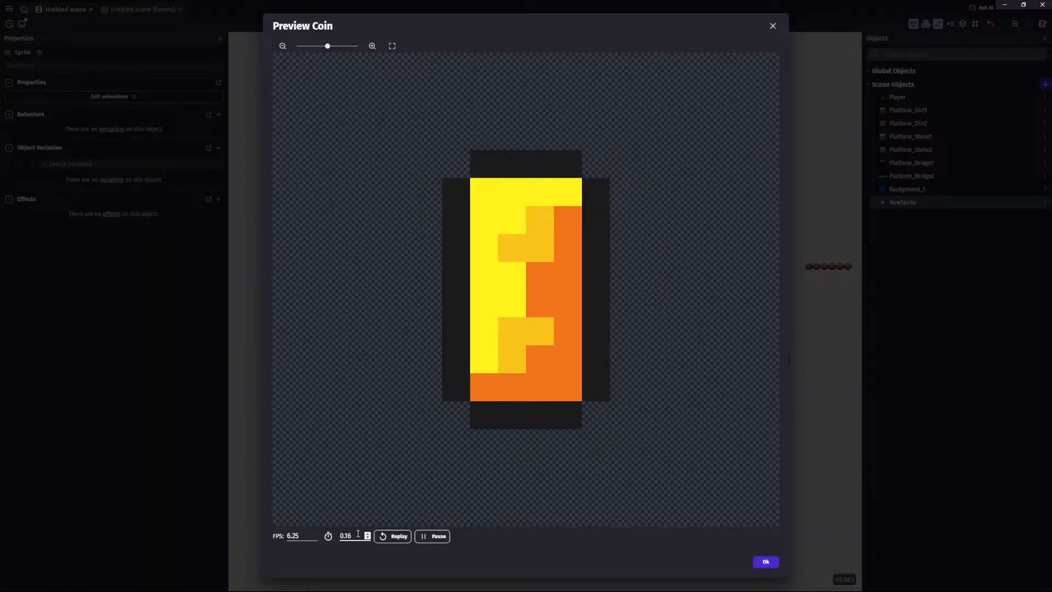
left_click(765, 561)
left_click(765, 561)
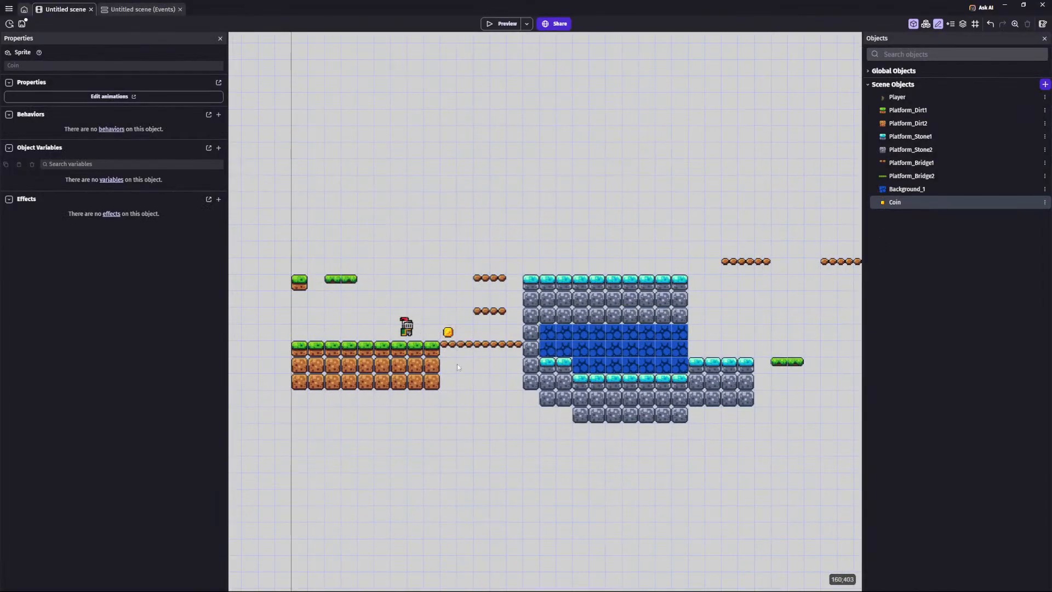
Step: Move the Player instance back to the start of the long dirt platform, at its left end
middle_click_drag(457, 364, 523, 366)
left_click_drag(474, 328, 407, 328)
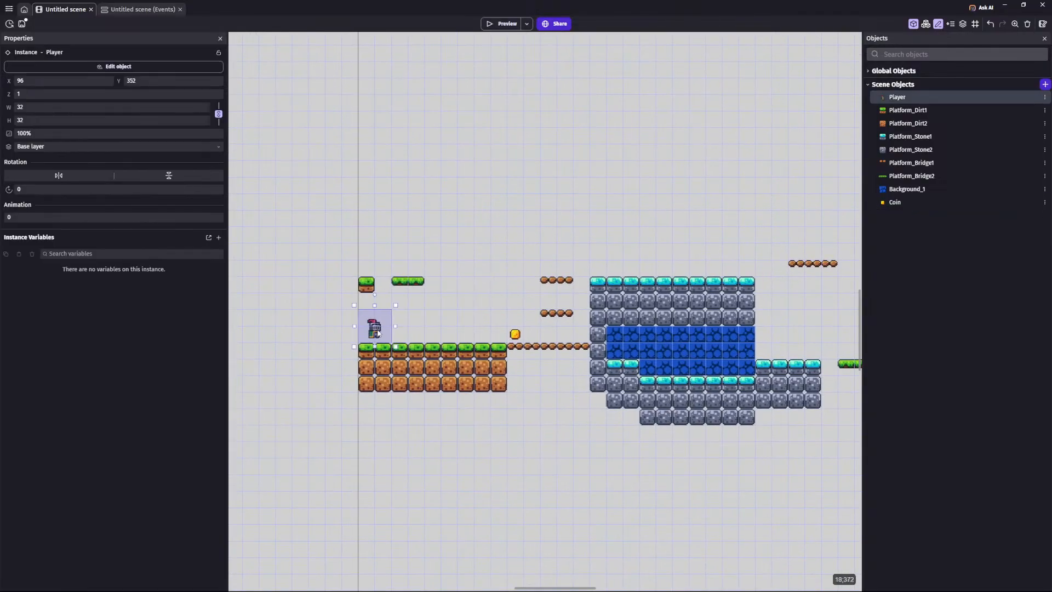
left_click(559, 408)
Step: Place one coin above the small floating dirt block at X 0, Y 288 and another in the air beyond the green bridge
left_click_drag(518, 334, 418, 317)
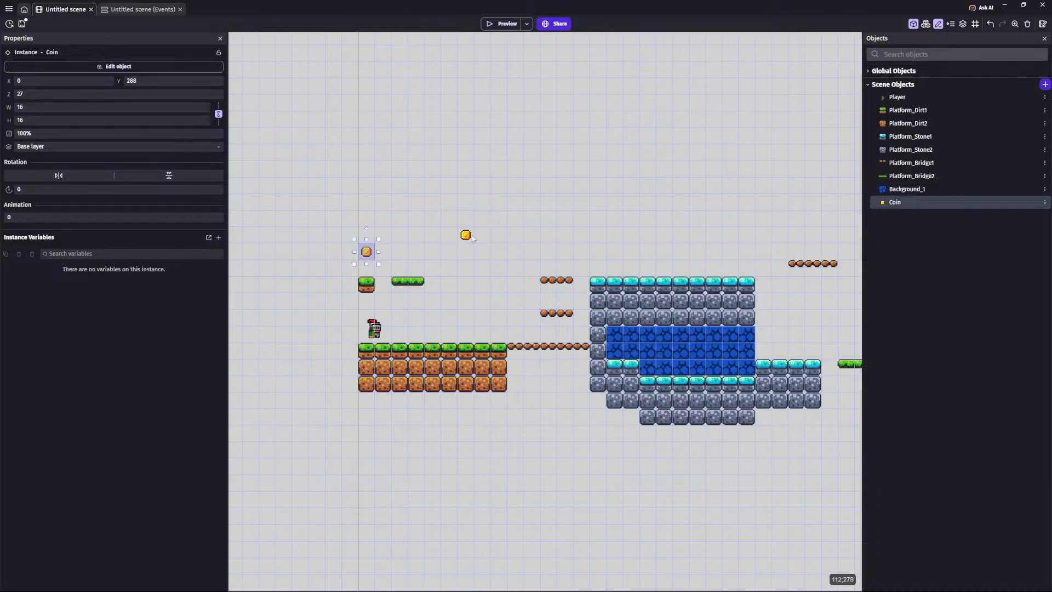
left_click(467, 249)
left_click_drag(468, 251, 468, 245)
left_click(593, 429)
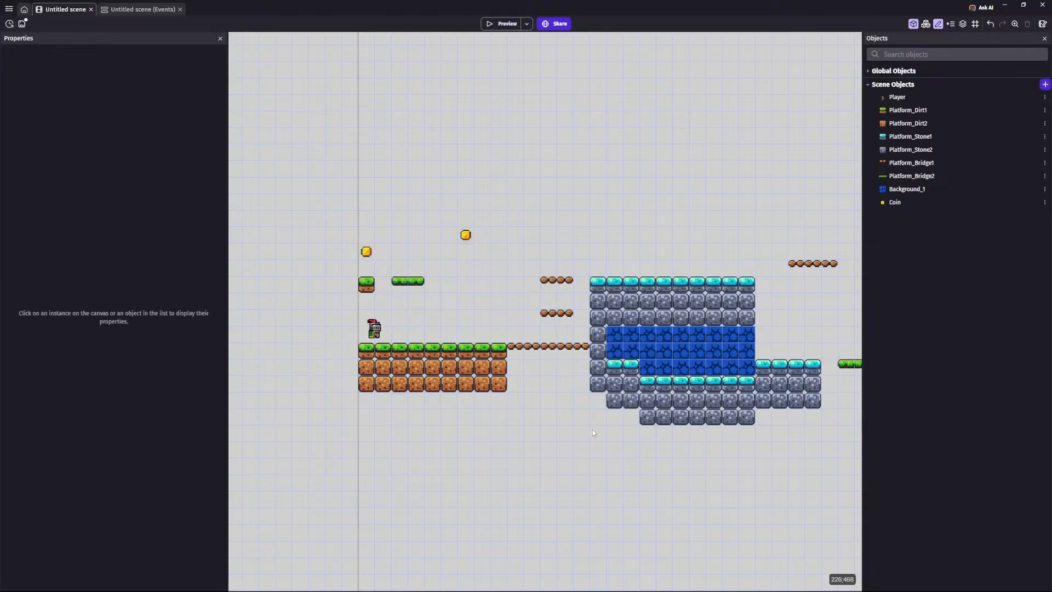
Step: Place one coin on the long bridge and another on the lower floating bridge, just before the stone cave
middle_click_drag(593, 429, 565, 431)
left_click_drag(893, 204, 533, 319)
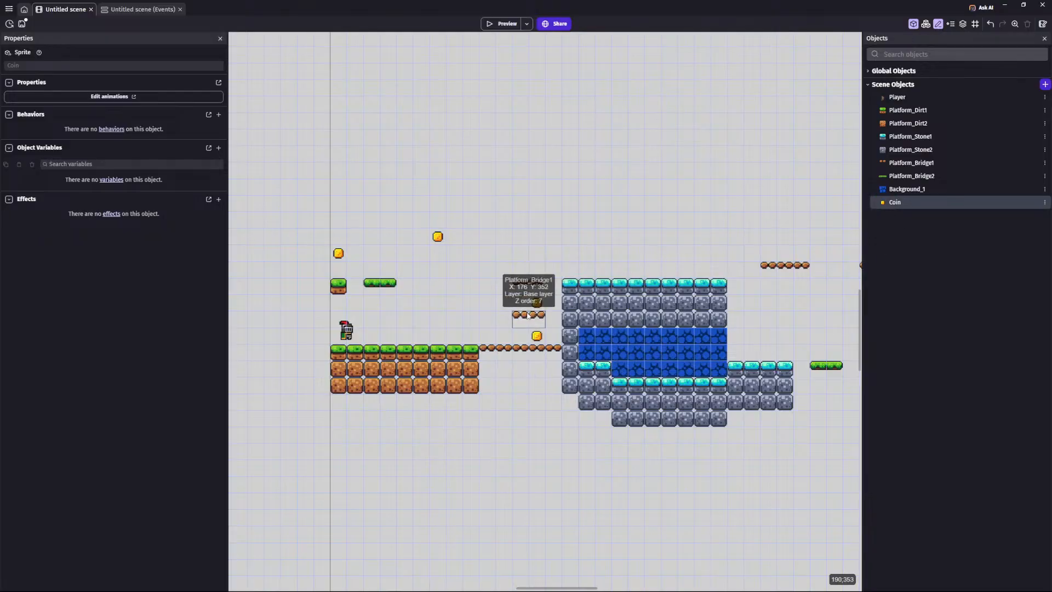
Step: Widen both floating Platform_Bridge1 instances beside the cave by one tile to the left
left_click(527, 315)
left_click(506, 320)
left_click(513, 318)
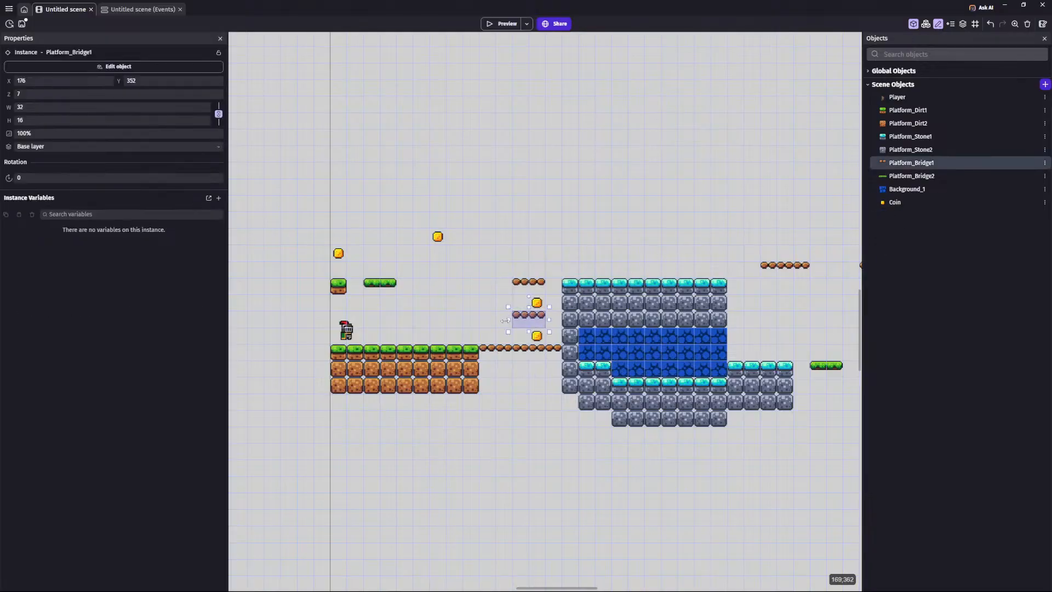
left_click_drag(501, 320, 521, 303)
Step: Line up the coins at X 176 on the long and floating bridges, with one on the upper floating bridge too
left_click_drag(540, 338, 525, 339)
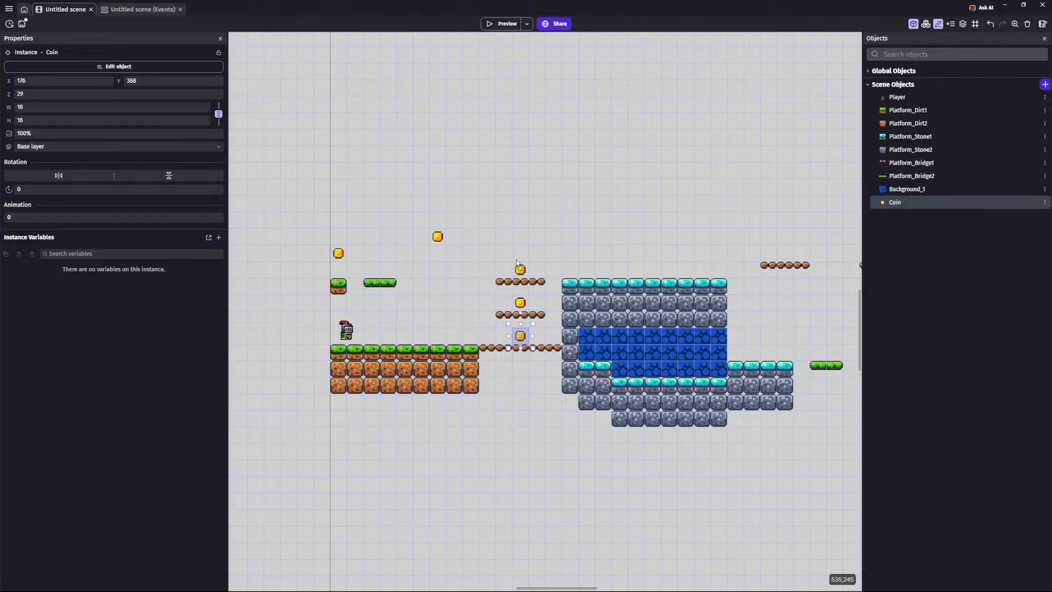
left_click(522, 440)
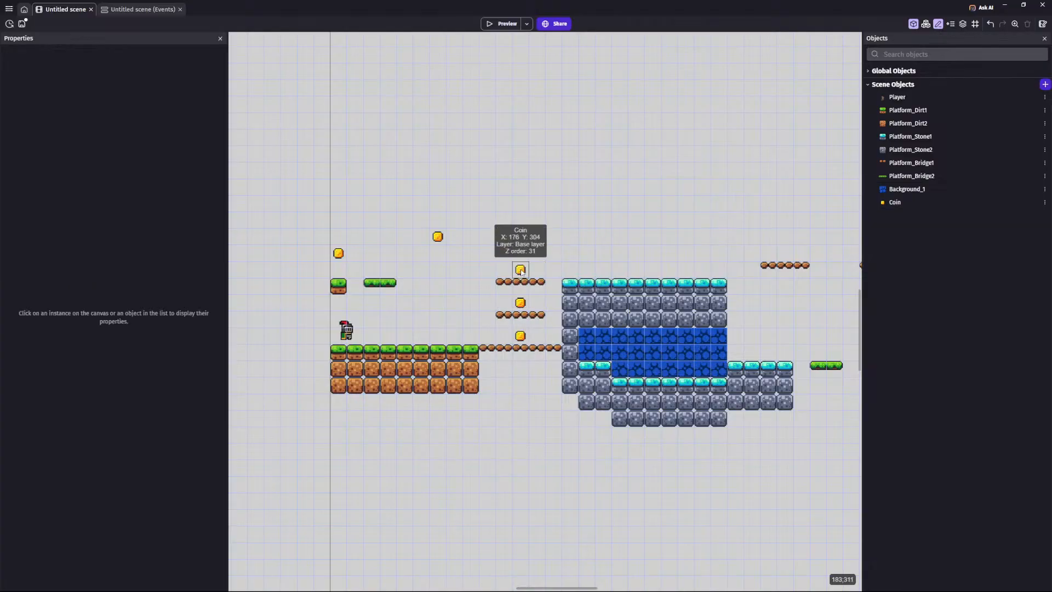
Step: Place a coin on the stone cave's roof at X 272, Y 304
scroll(521, 272, "right", 2)
left_click_drag(922, 202, 568, 262)
left_click(578, 261)
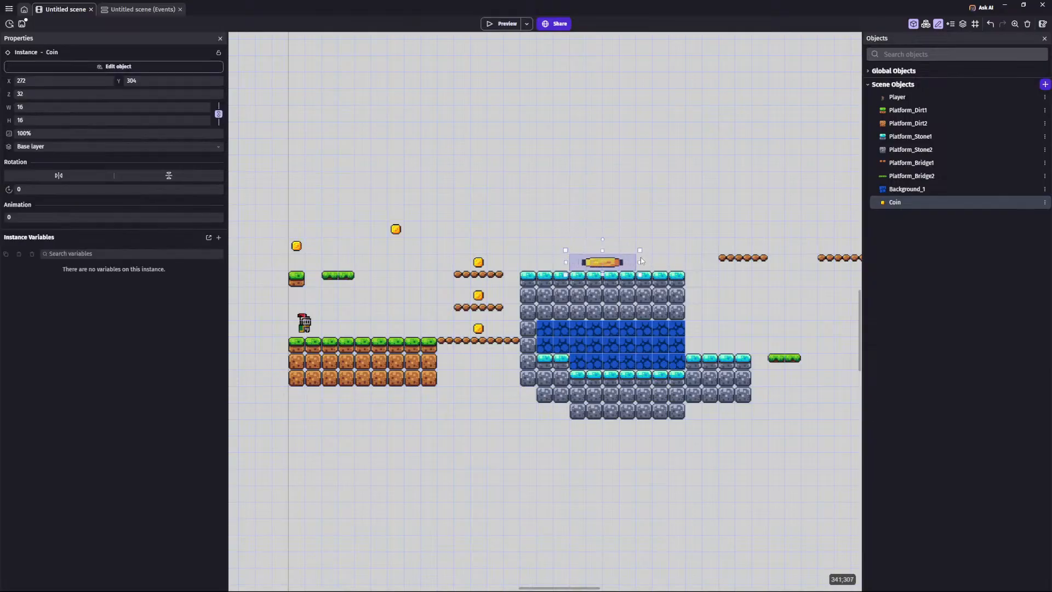
left_click_drag(642, 261, 683, 264)
left_click_drag(589, 263, 681, 264)
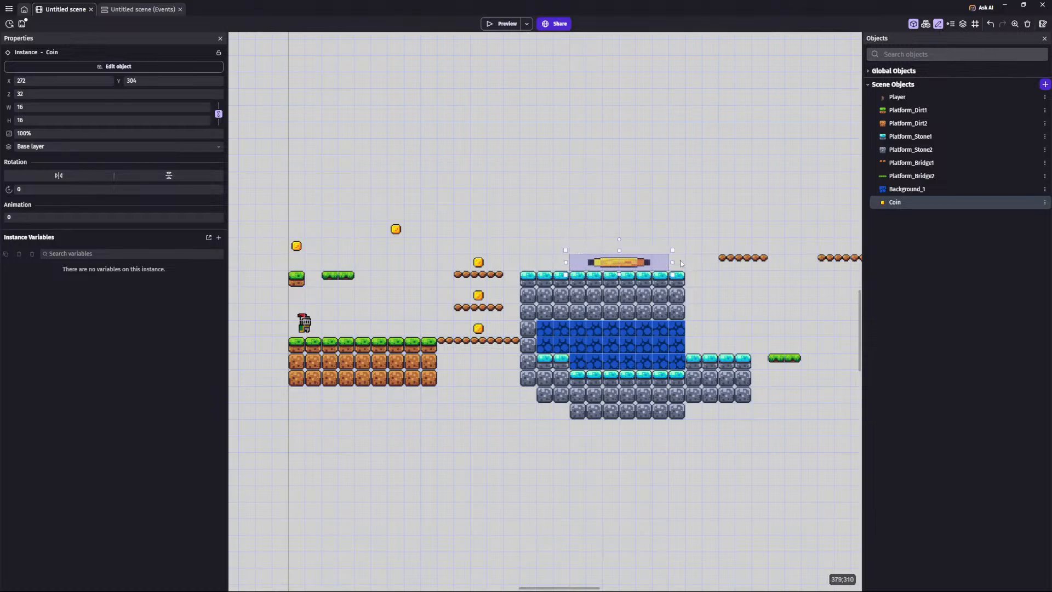
left_click(639, 276)
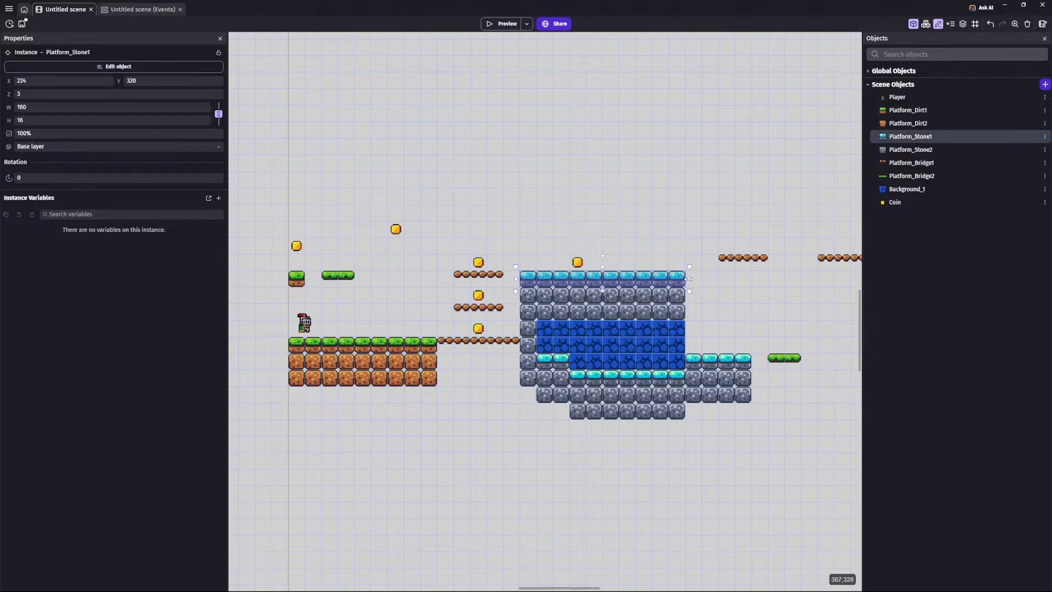
left_click_drag(701, 279, 686, 279)
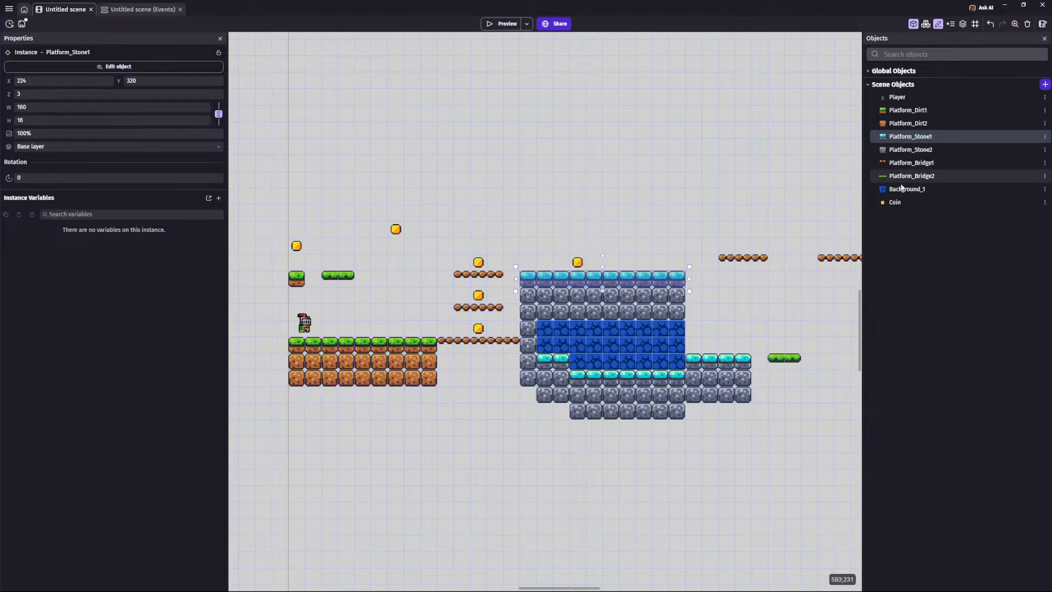
Step: Add three more coins beside the first one on the cave roof to form a row of four ending at X 320
left_click_drag(895, 202, 628, 264)
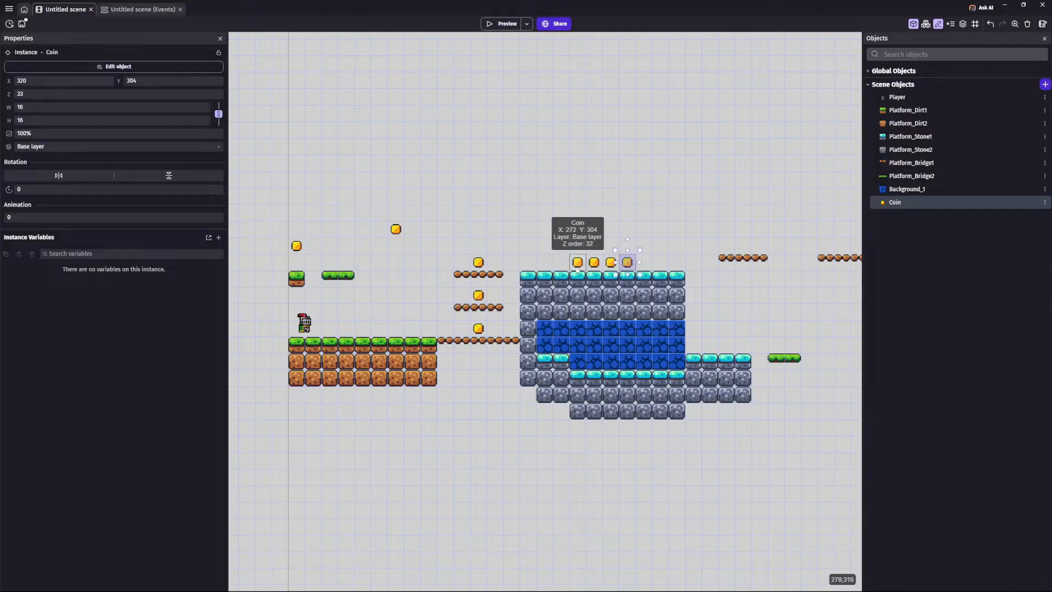
left_click(624, 225)
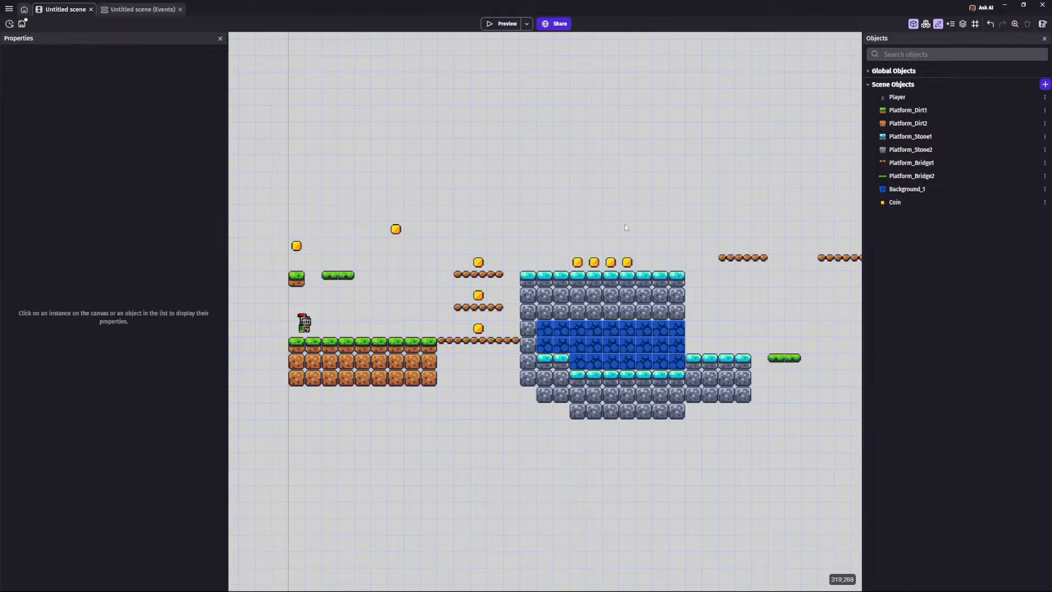
right_click(625, 264)
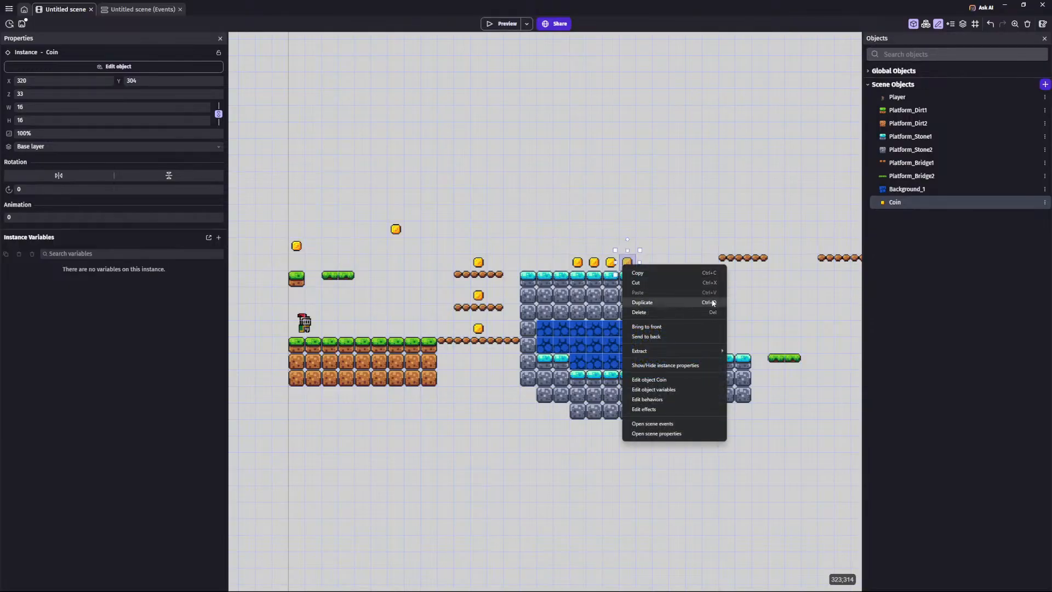
left_click(686, 241)
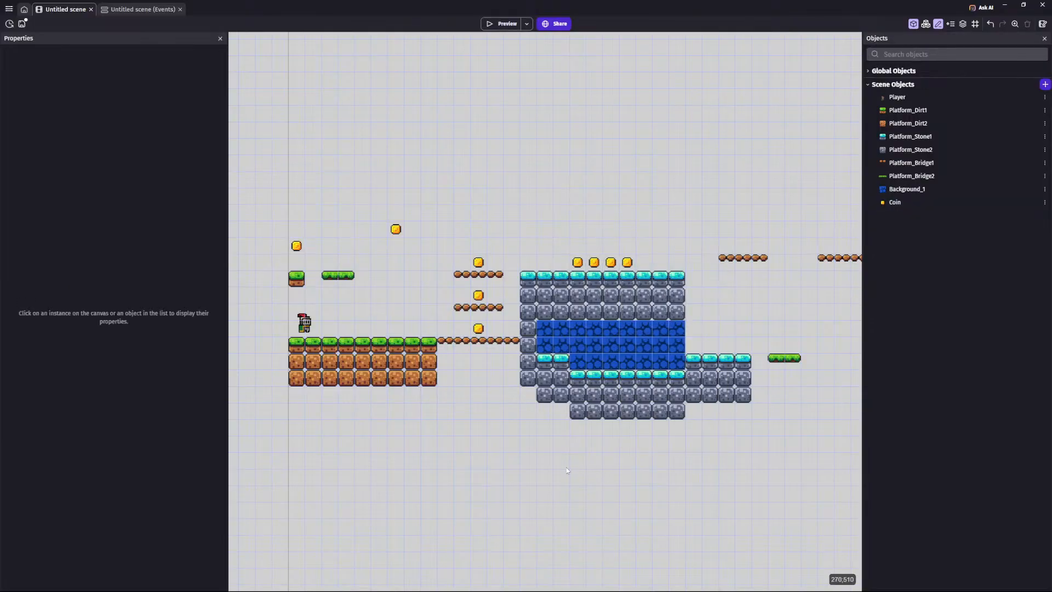
Step: Place a coin on the sunken cave floor at X 288, Y 400
scroll(567, 467, "right", 3)
left_click_drag(895, 203, 546, 327)
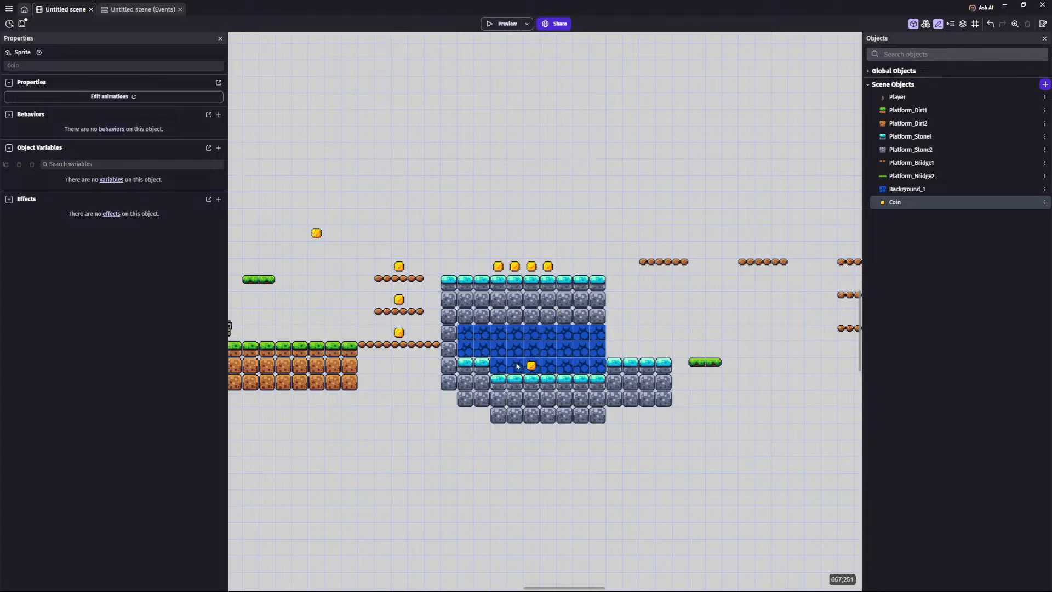
left_click_drag(517, 366, 533, 368)
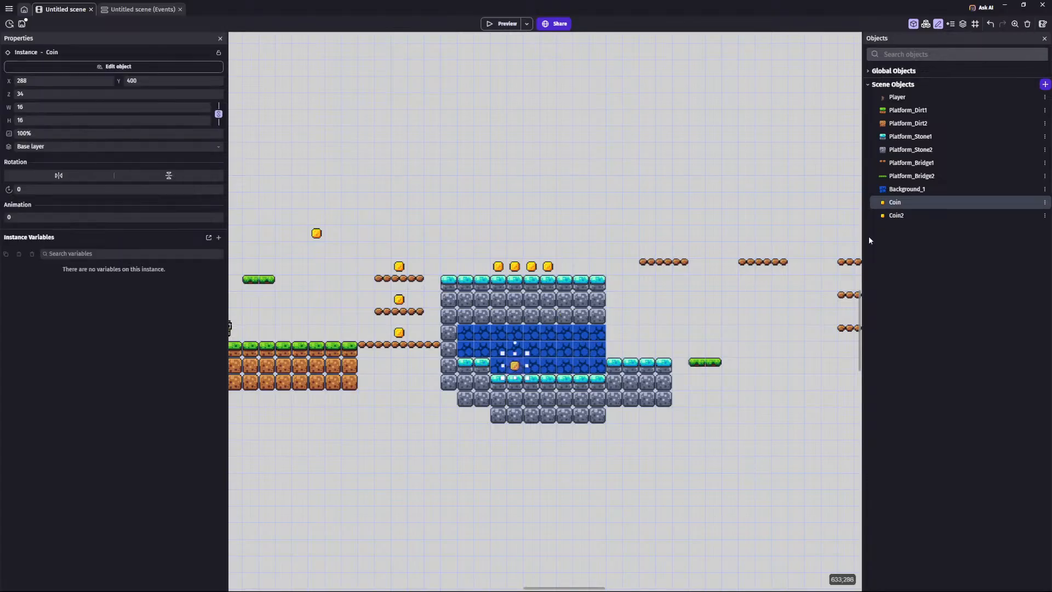
Step: Remove the duplicate Coin2 object from the scene objects and confirm the removal
left_click(899, 215)
key("Delete")
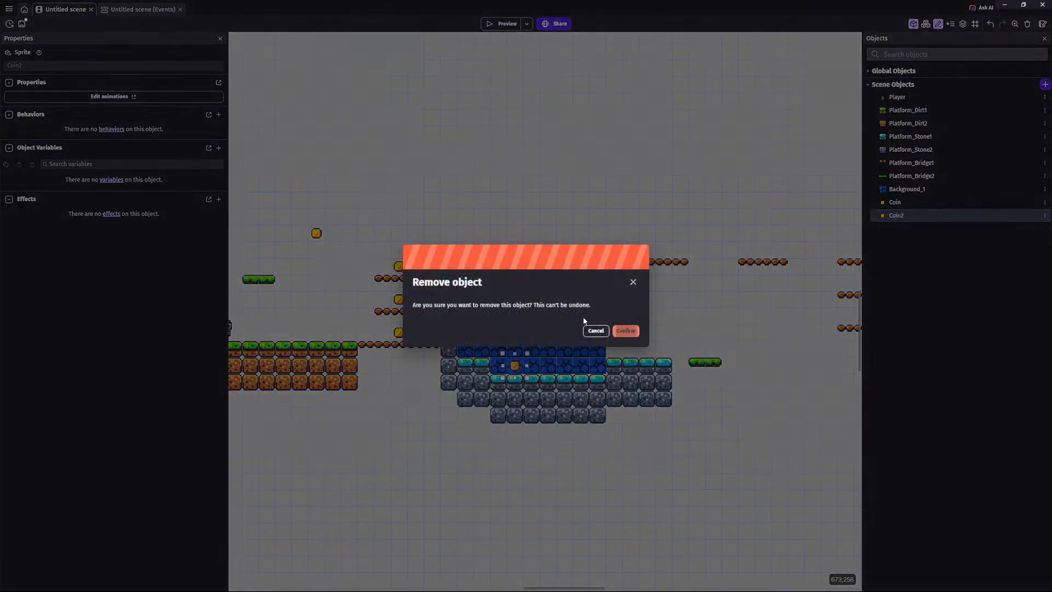
left_click(625, 331)
Step: Duplicate the coin on the cave floor and arrange the copies beside it as a row of five coins
left_click(520, 370)
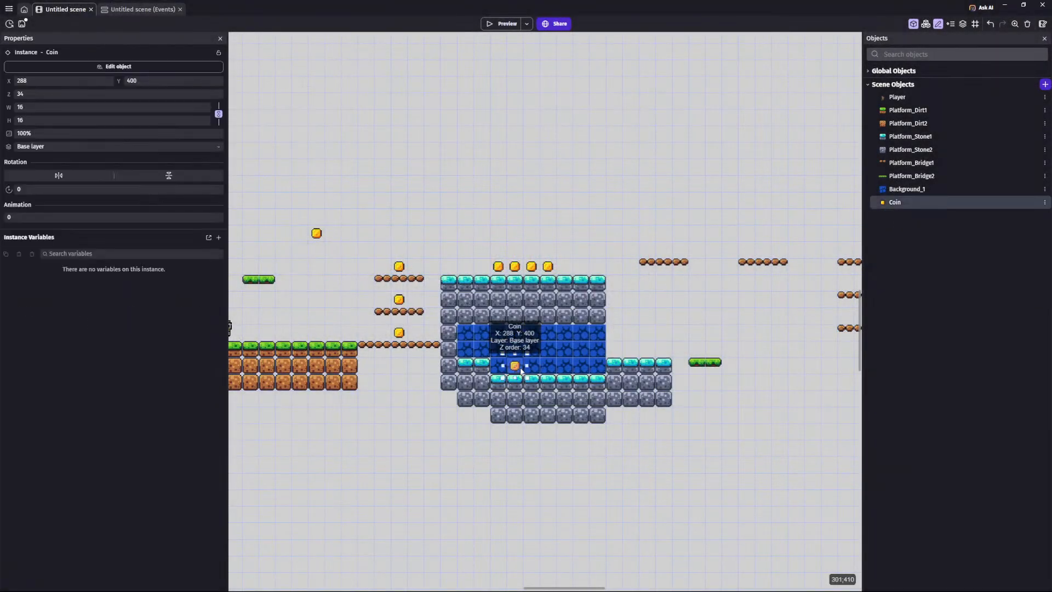
key("ctrl+z")
key("ctrl+z")
key("ctrl+z")
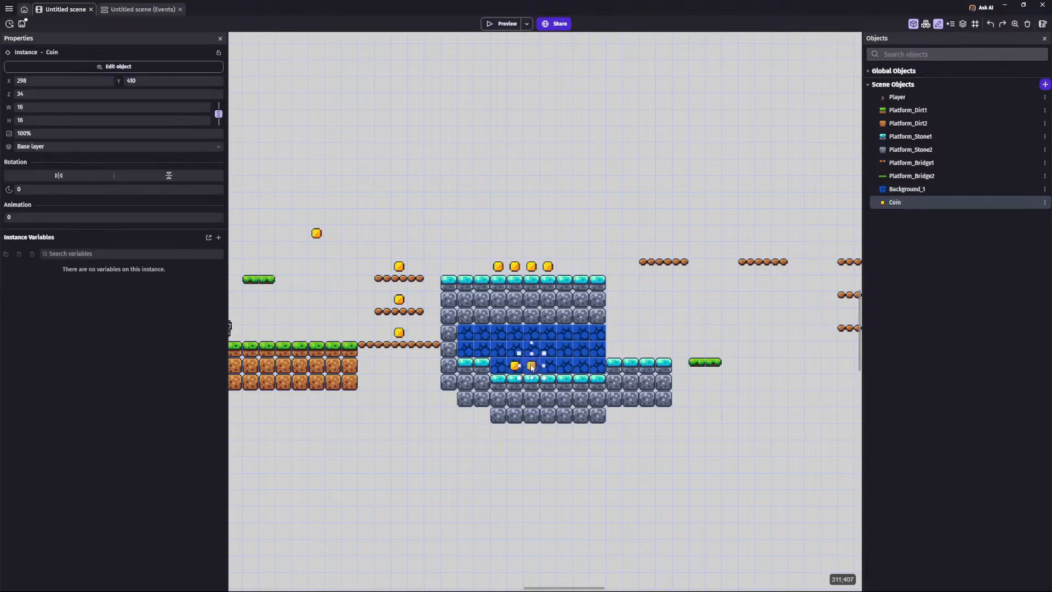
left_click_drag(539, 377, 582, 386)
key("ctrl+v")
key("ctrl+v")
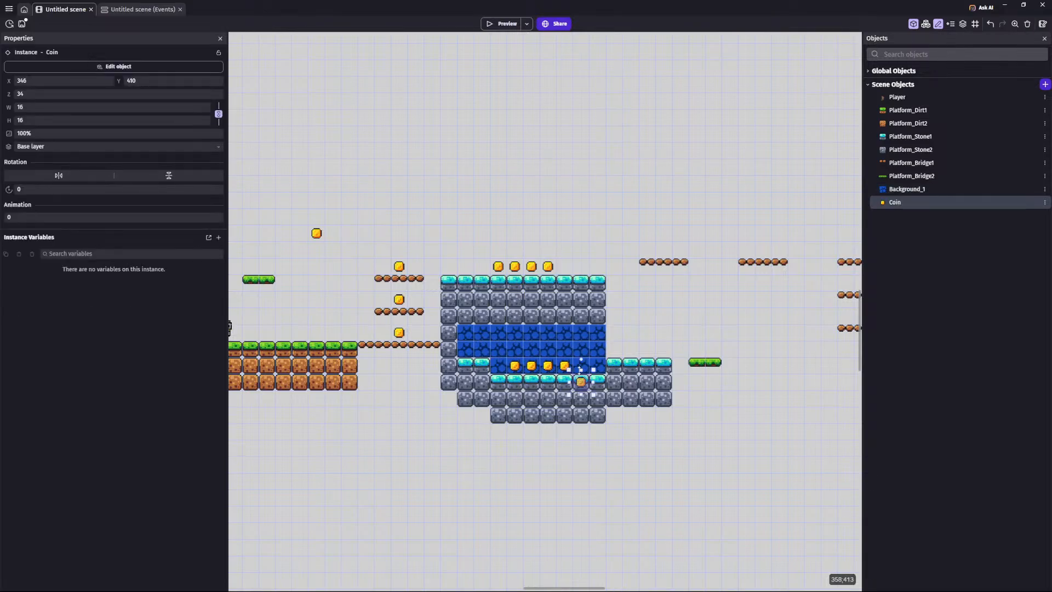
left_click(651, 428)
Step: Delete both Background_1 instances from the cave
middle_click_drag(664, 425, 650, 424)
left_click(589, 357)
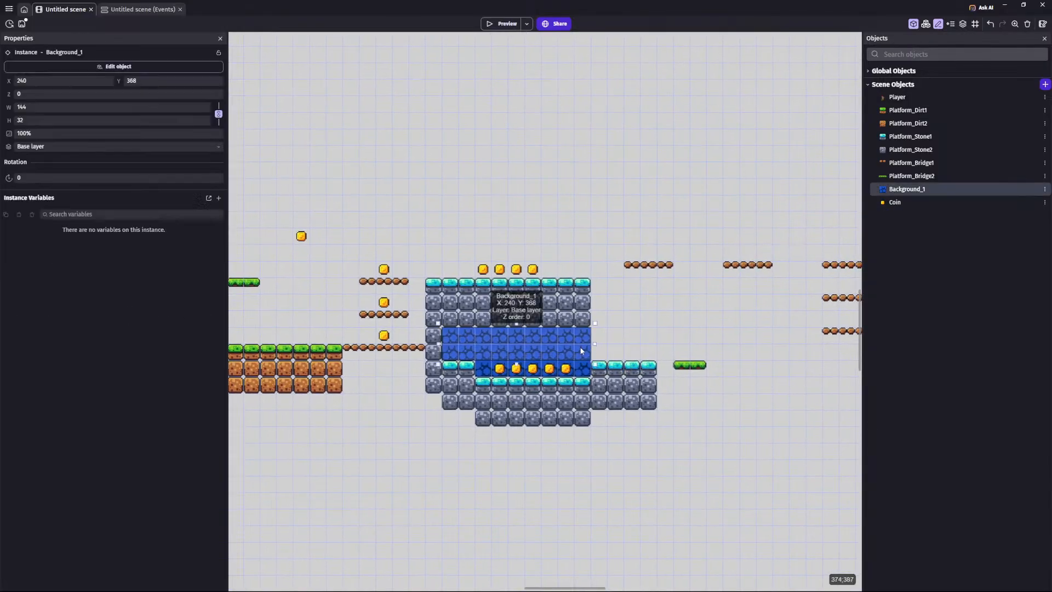
key("Delete")
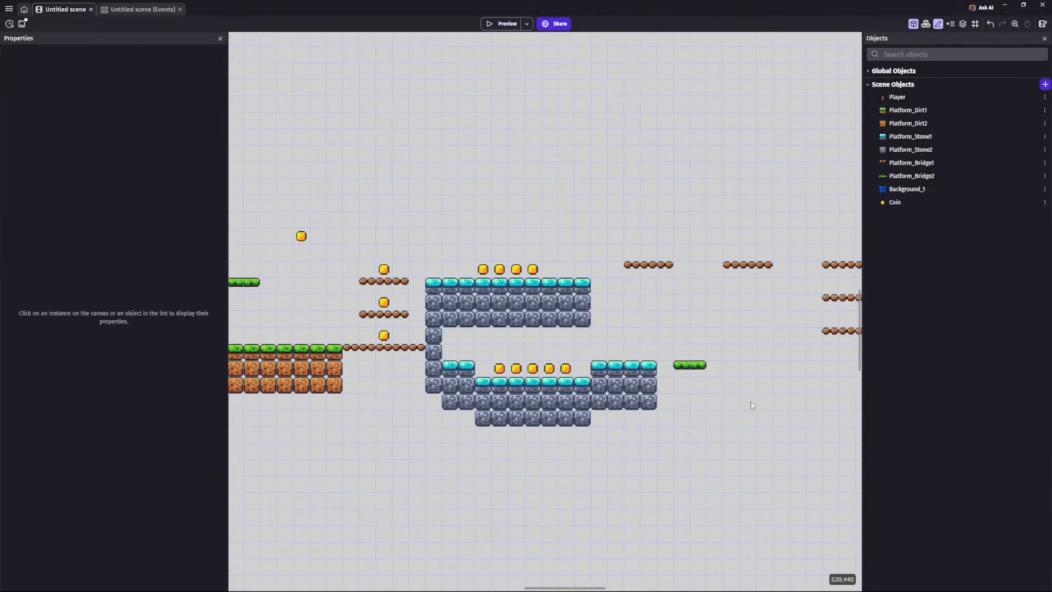
Step: Place coins above the five wooden bridges beyond the cave and one floating in the open gap past the grass bridge
scroll(751, 405, "right", 3)
left_click_drag(901, 205, 867, 212)
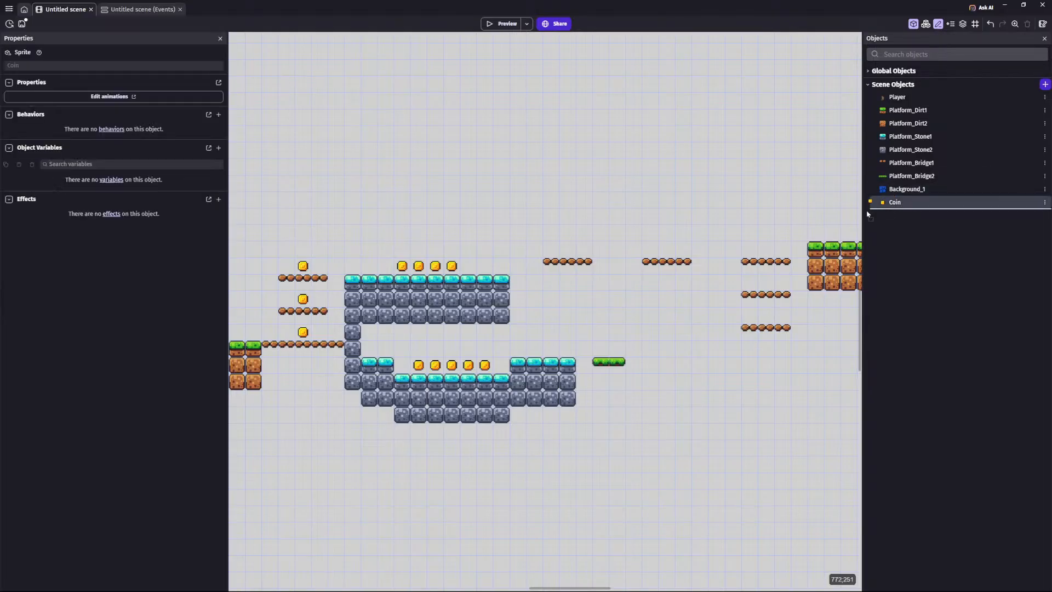
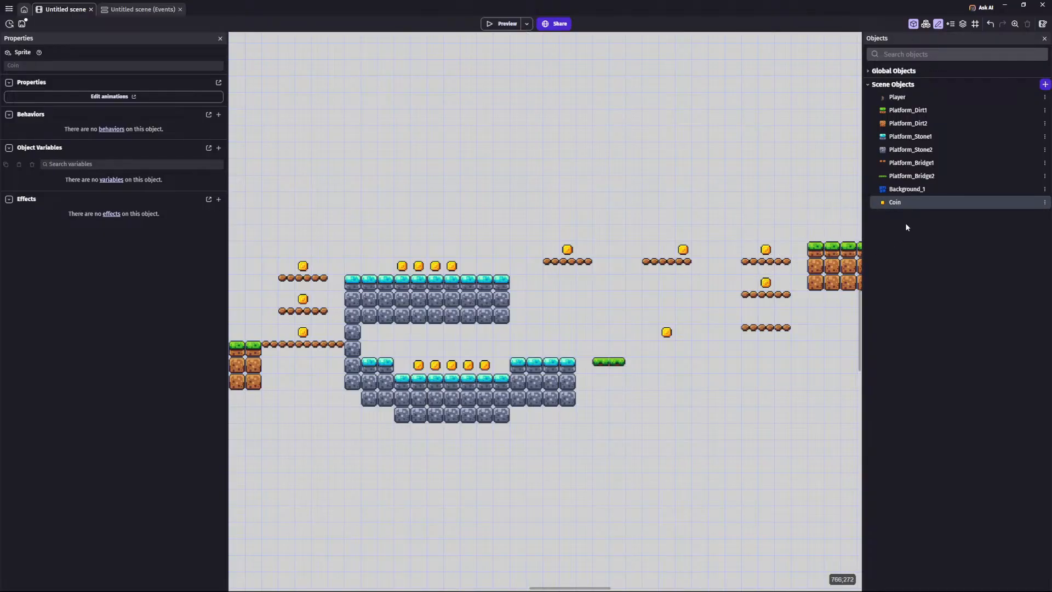
left_click_drag(793, 293, 762, 310)
Step: Arrange four coins in a two-by-two block floating above the raised dirt platform
scroll(762, 310, "right", 3)
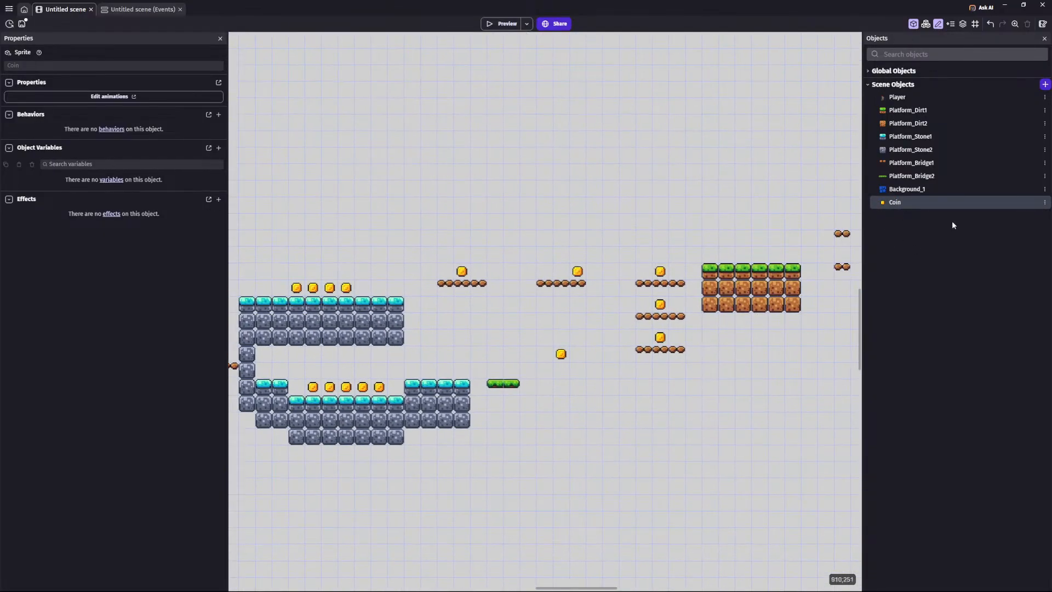
left_click_drag(792, 237, 744, 254)
left_click_drag(895, 202, 842, 203)
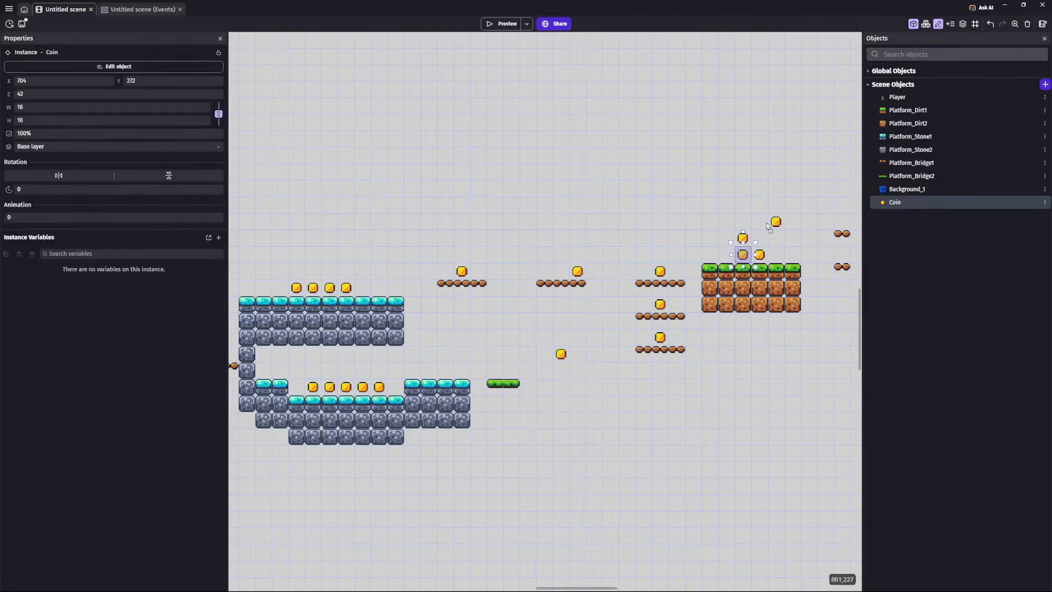
left_click_drag(769, 227, 752, 244)
left_click(786, 349)
scroll(786, 350, "right", 3)
mouse_move(673, 246)
left_mouse_down()
mouse_move(674, 234)
mouse_move(656, 249)
mouse_move(656, 230)
mouse_move(658, 262)
mouse_move(658, 247)
mouse_move(672, 246)
left_mouse_up()
key("ctrl+z")
left_click(682, 257)
left_click(748, 302)
Step: Place one coin above each of the two short wooden bridges beyond the raised dirt platform
scroll(748, 303, "right", 2)
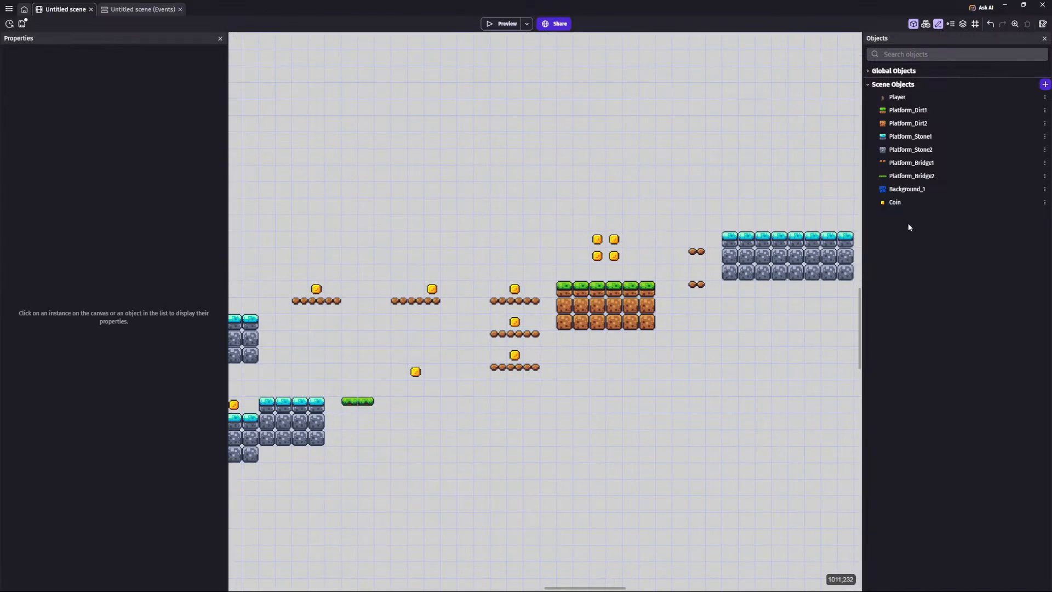
left_click(895, 202)
left_click_drag(895, 202, 696, 272)
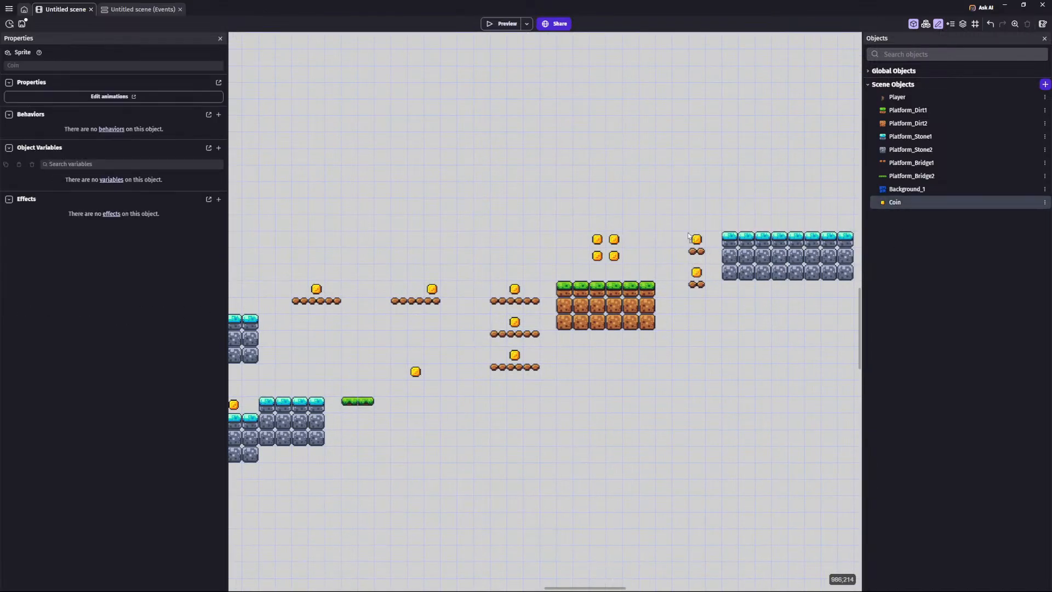
left_click(777, 325)
Step: Place a row of four coins on top of the last stone platform
scroll(777, 325, "right", 2)
left_click_drag(895, 202, 704, 229)
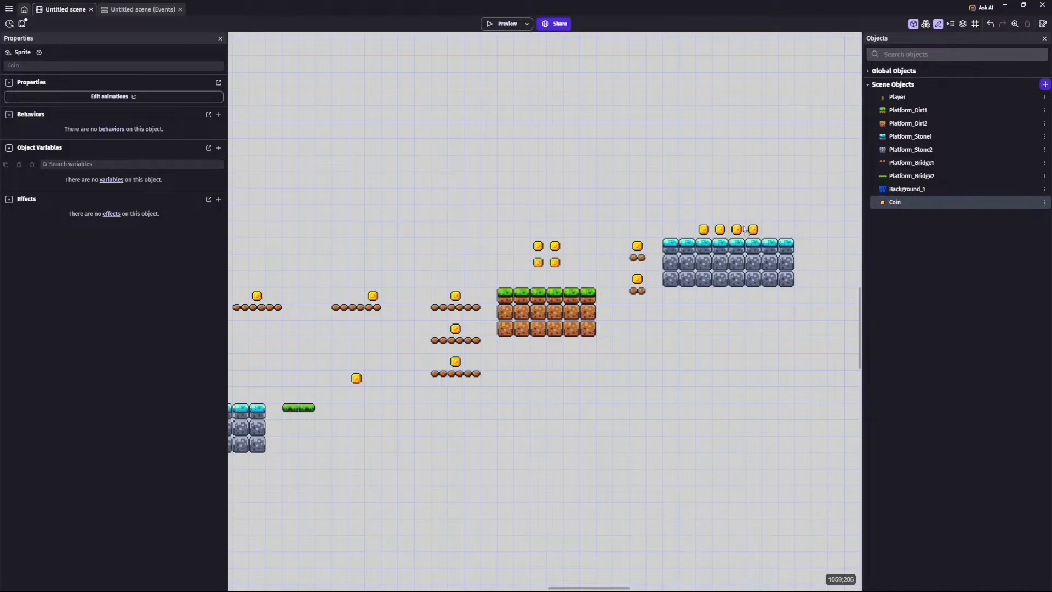
left_click(768, 306)
Step: Move the off-centre coin above the second wooden bridge past the cave to X 544, Y 288
scroll(767, 307, "right", 3)
scroll(599, 359, "left", 4)
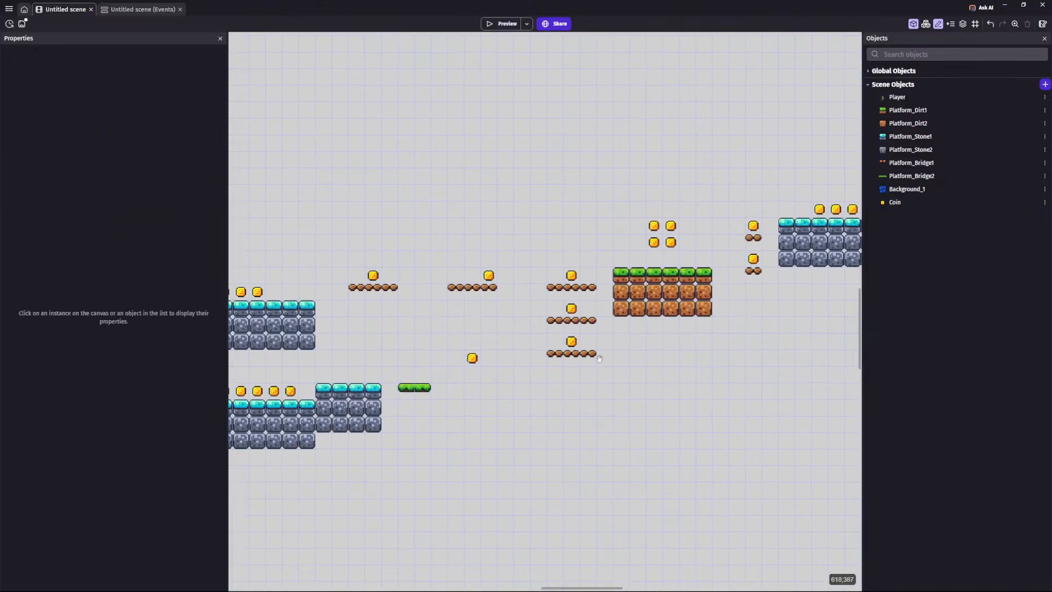
scroll(599, 359, "left", 5)
scroll(627, 344, "right", 2)
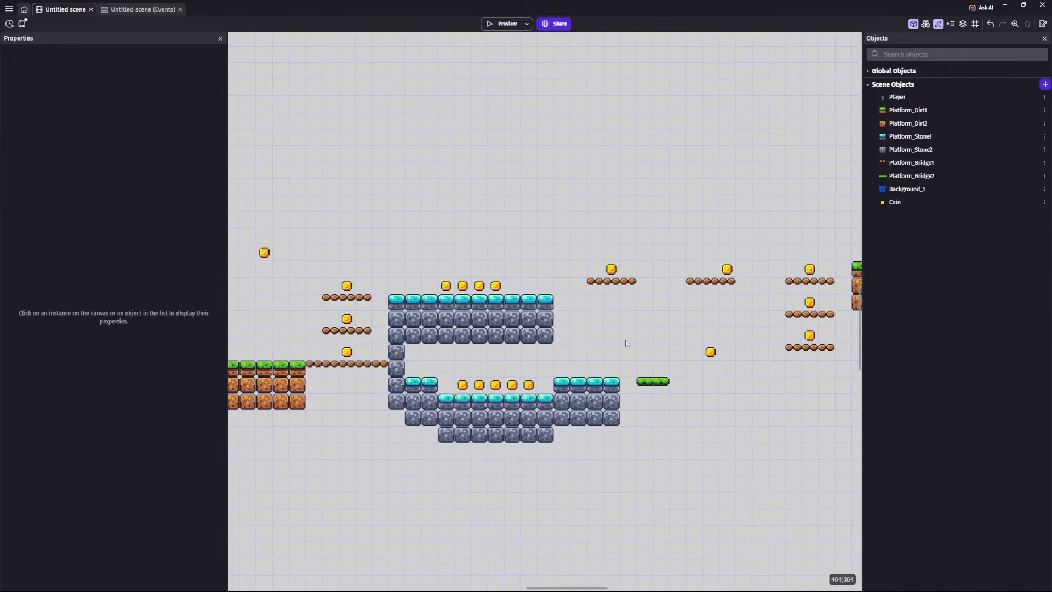
middle_click_drag(627, 344, 399, 356)
left_click_drag(512, 283, 495, 283)
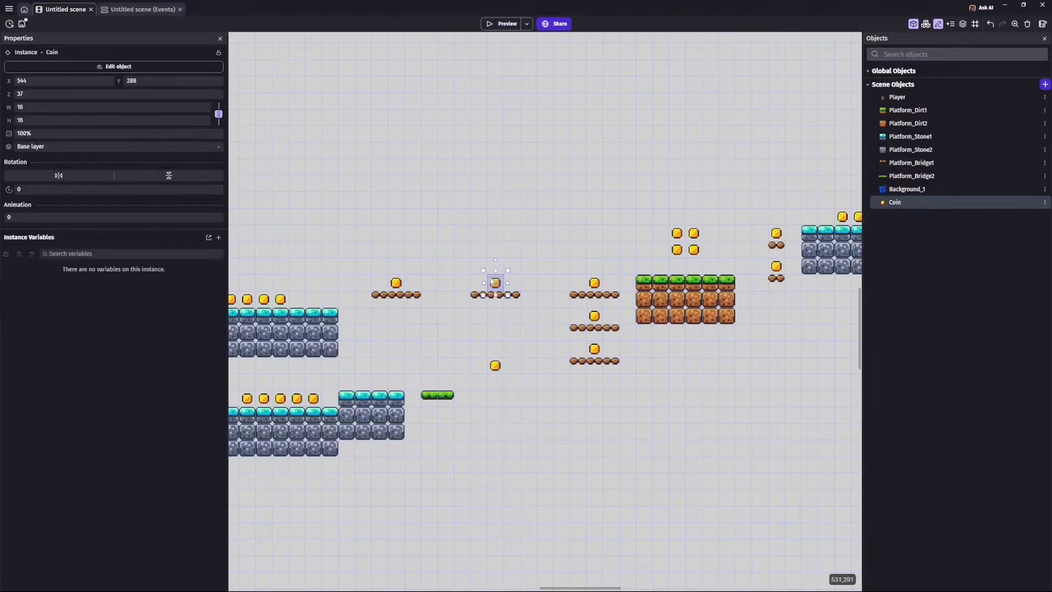
left_click(438, 329)
Step: Preview the level, run and jump the player around the coins and bridges, and close the preview
middle_click_drag(439, 329, 626, 331)
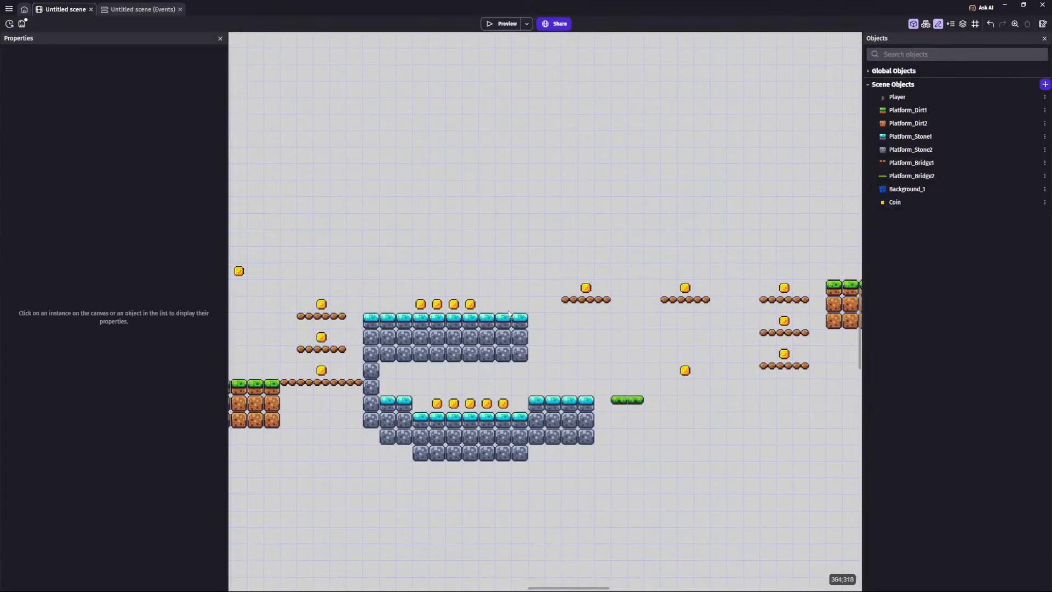
scroll(596, 216, "left", 2)
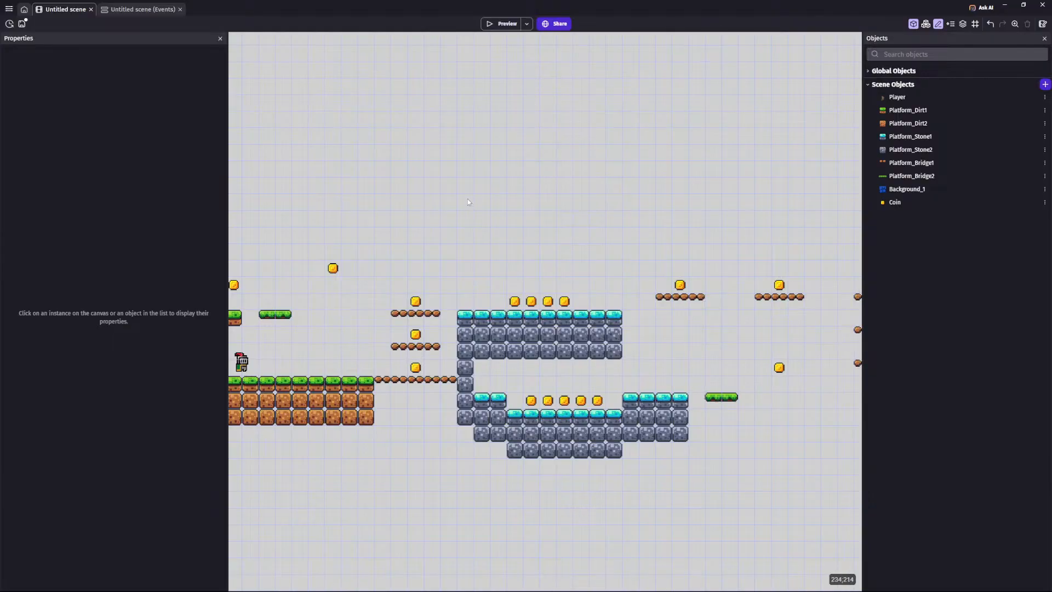
scroll(485, 210, "left", 2)
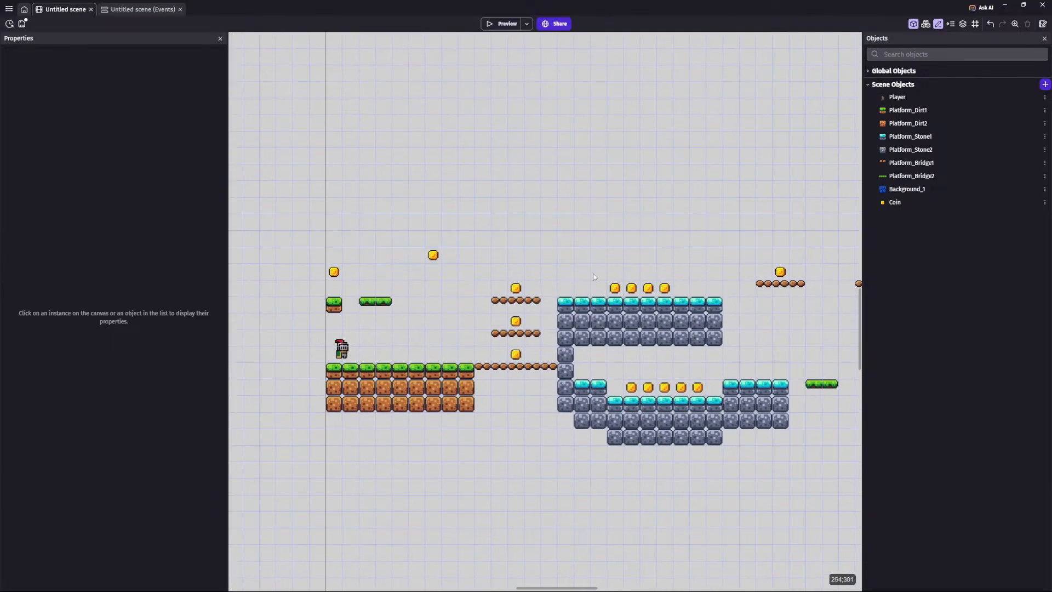
left_click(497, 23)
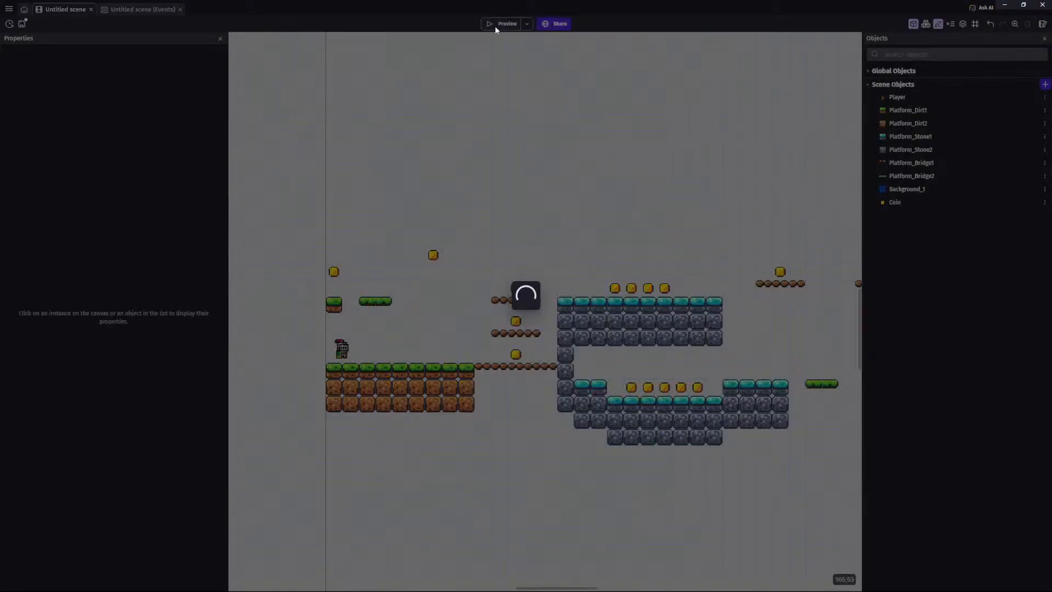
key("Right")
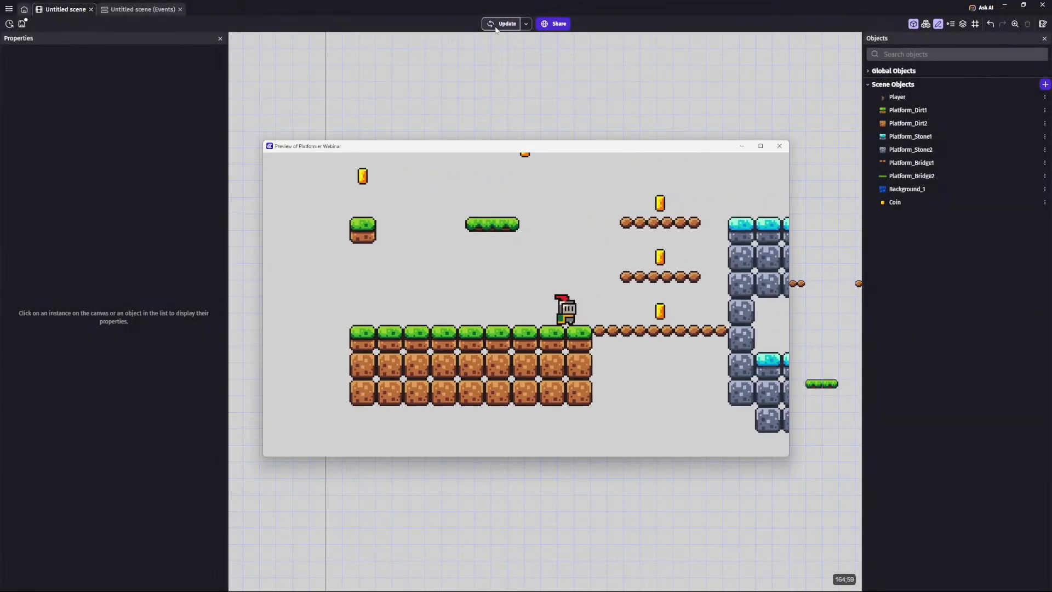
key("Right")
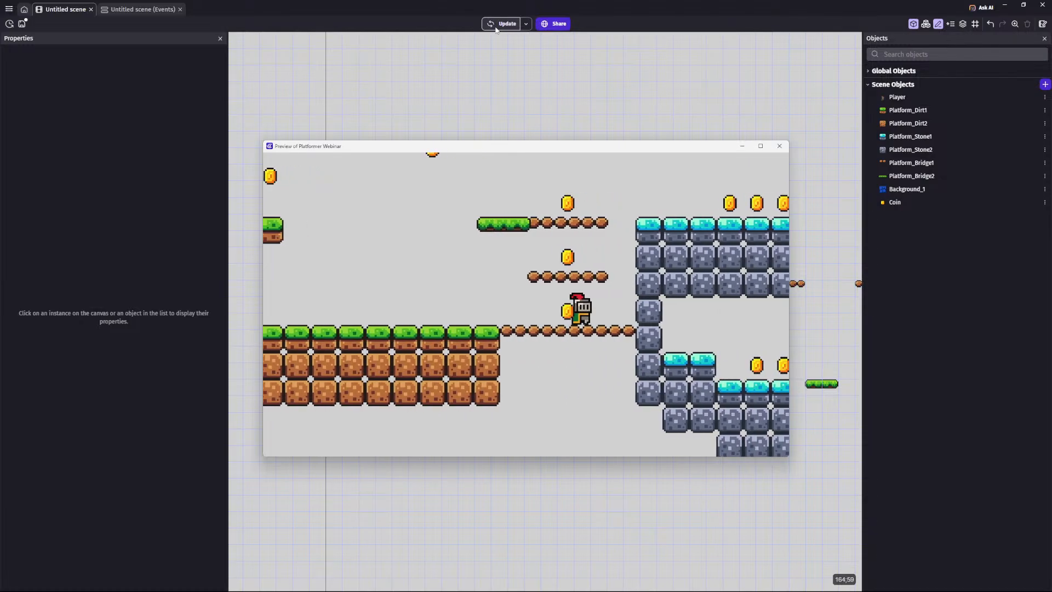
key("Left")
key("Right")
key("space")
key("Left")
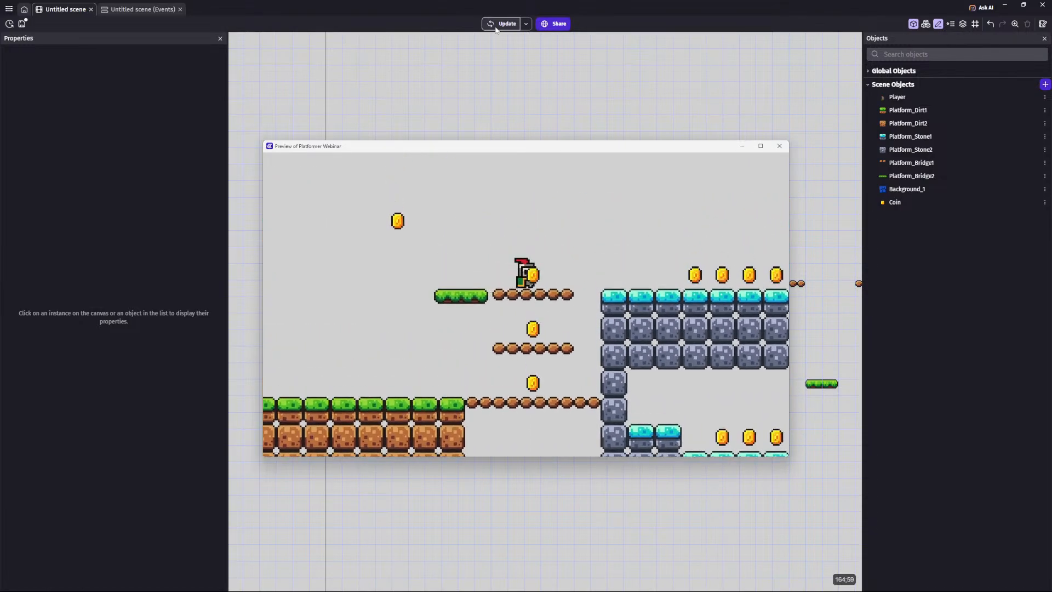
key("Left")
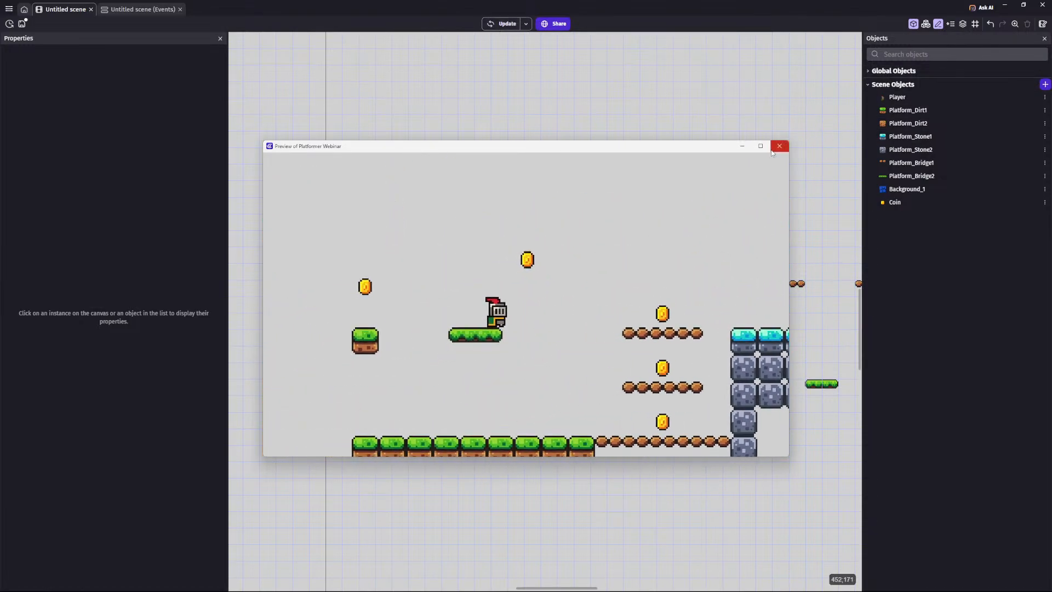
left_click(779, 145)
Step: Add a new empty event below the existing one in the scene's event sheet
left_click(162, 11)
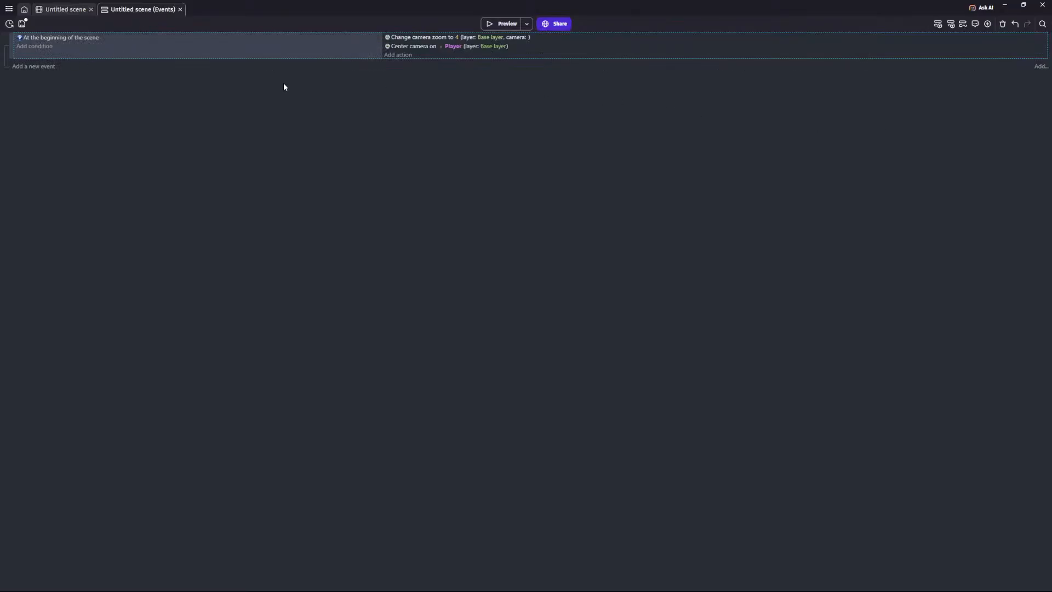
left_click(35, 68)
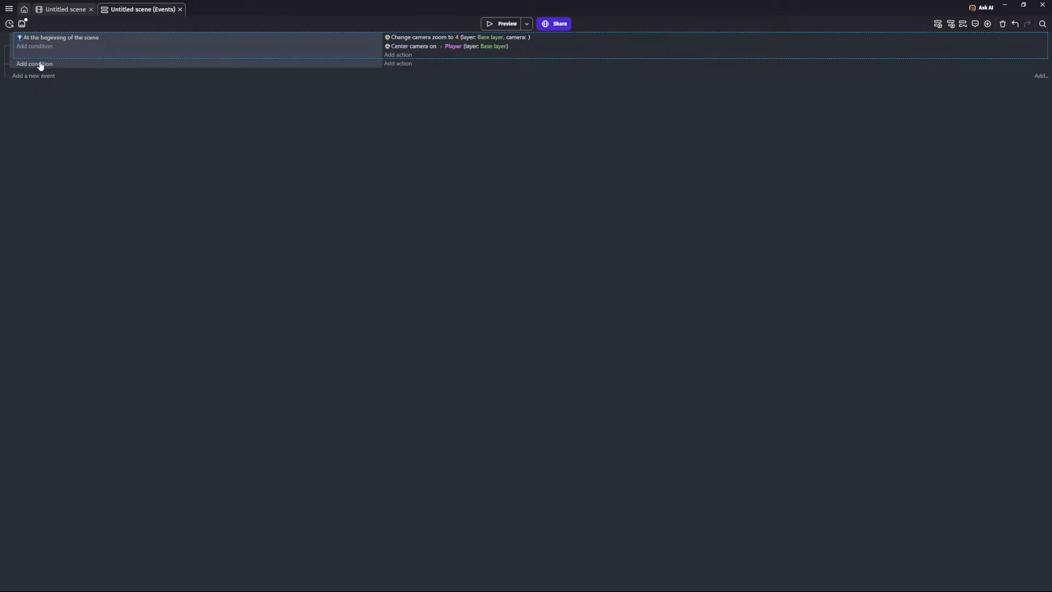
left_click(40, 65)
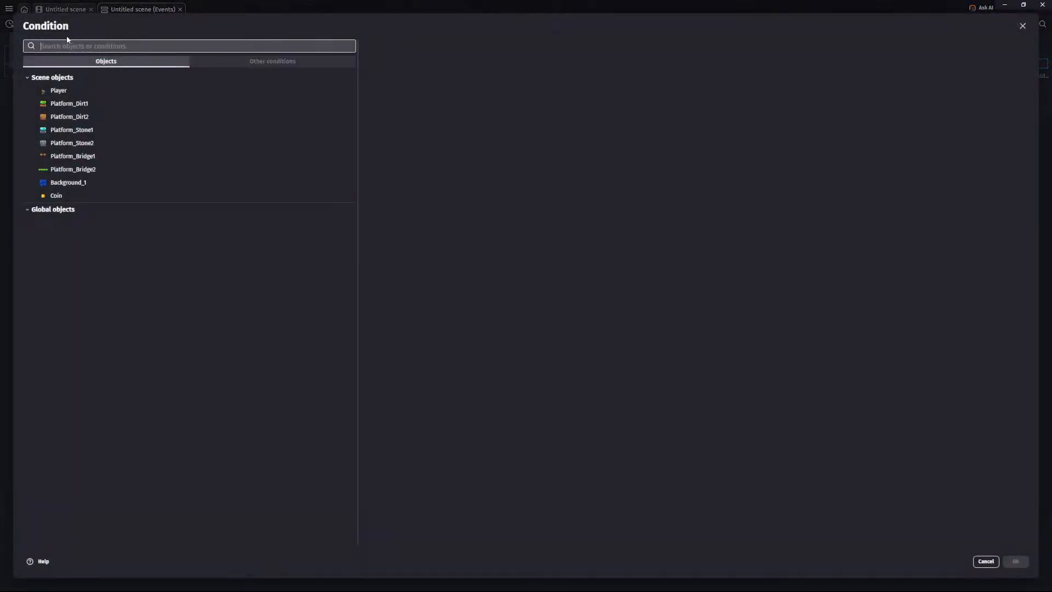
left_click(63, 93)
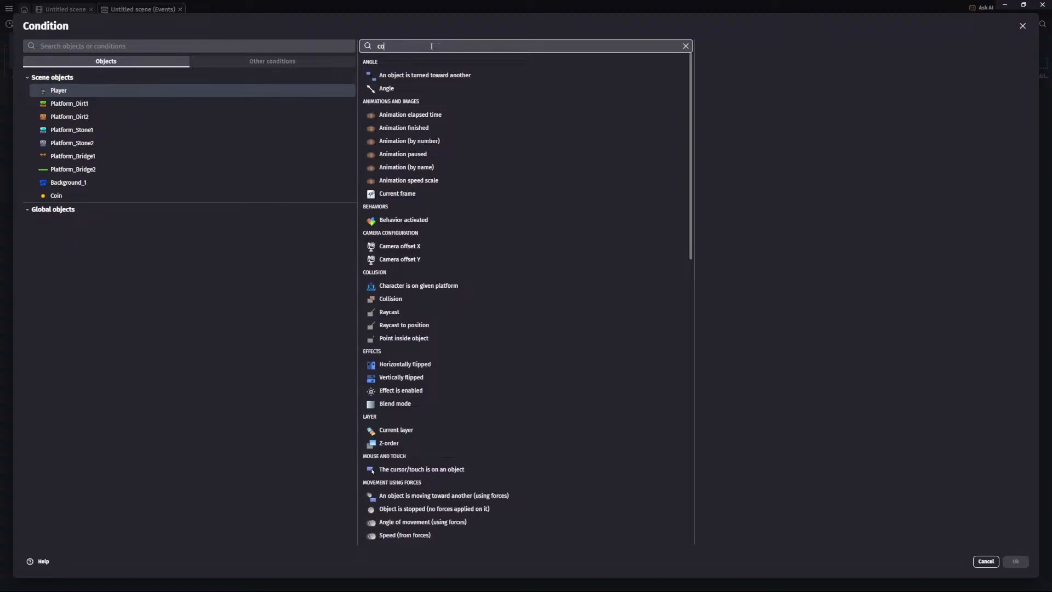
type("collison")
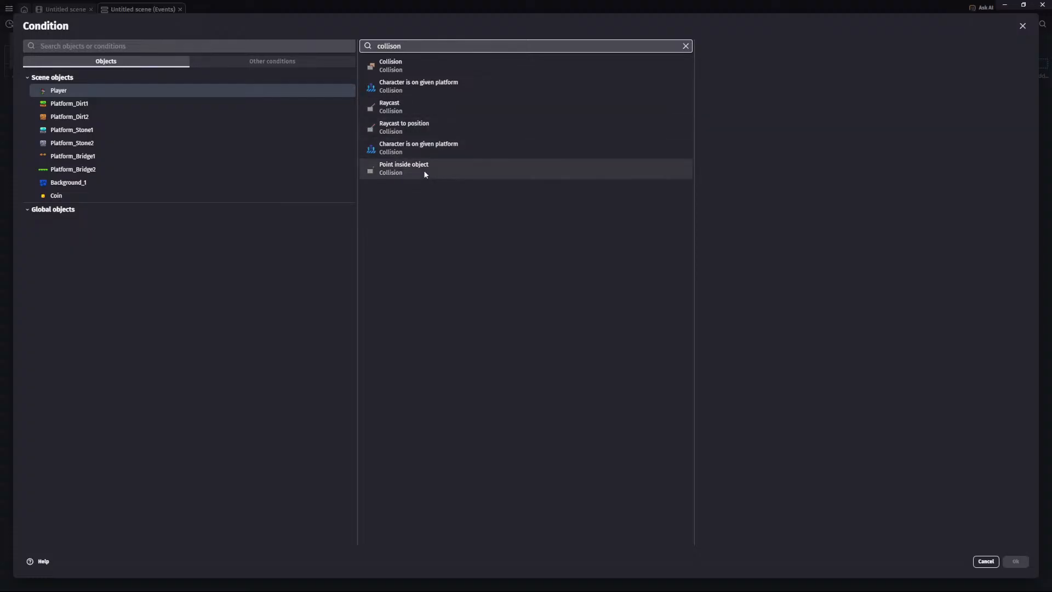
key("ctrl+a")
key("BackSpace")
left_click(62, 94)
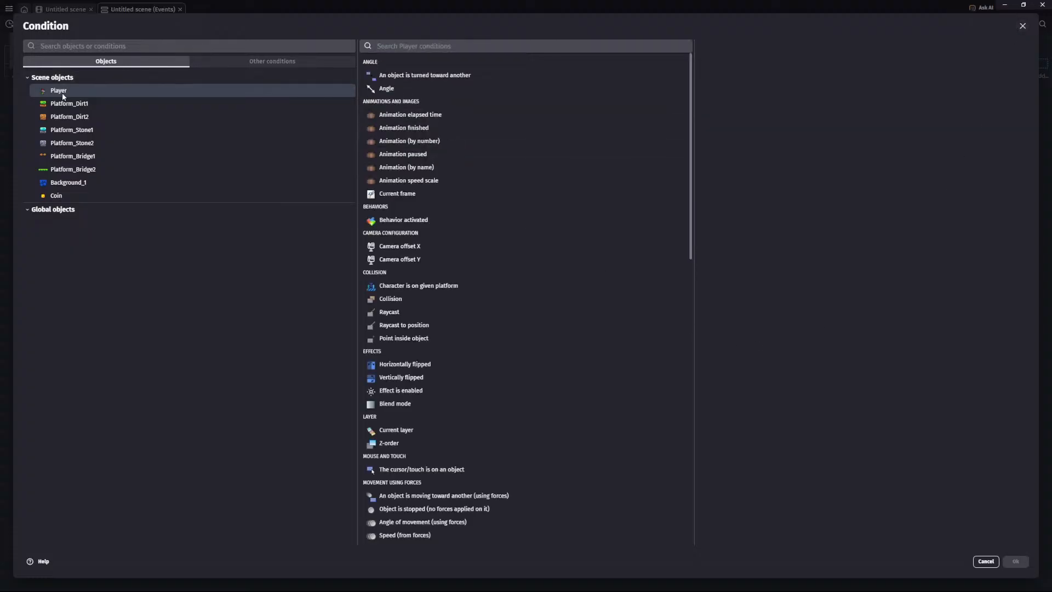
left_click(1022, 26)
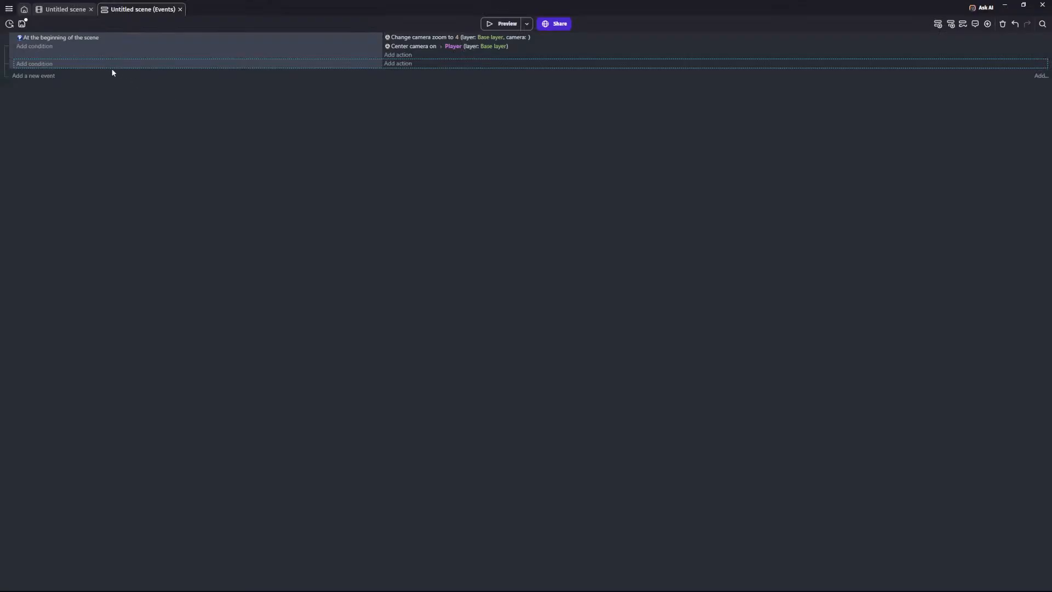
Step: Give the new event the general object Collision condition, testing Player against Coin
left_click(36, 64)
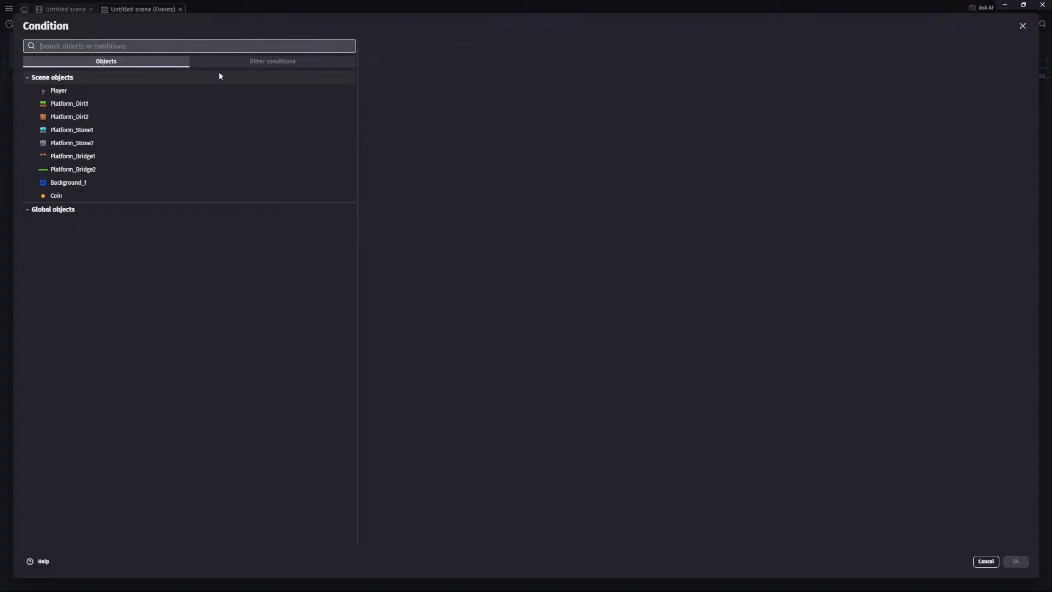
left_click(160, 45)
type("collisi")
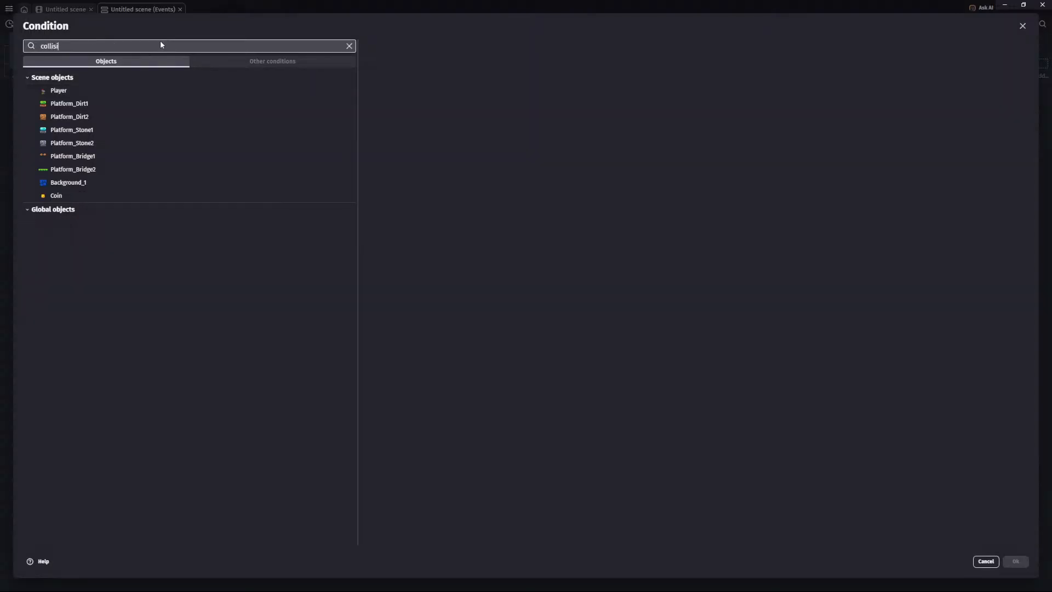
type("on obn")
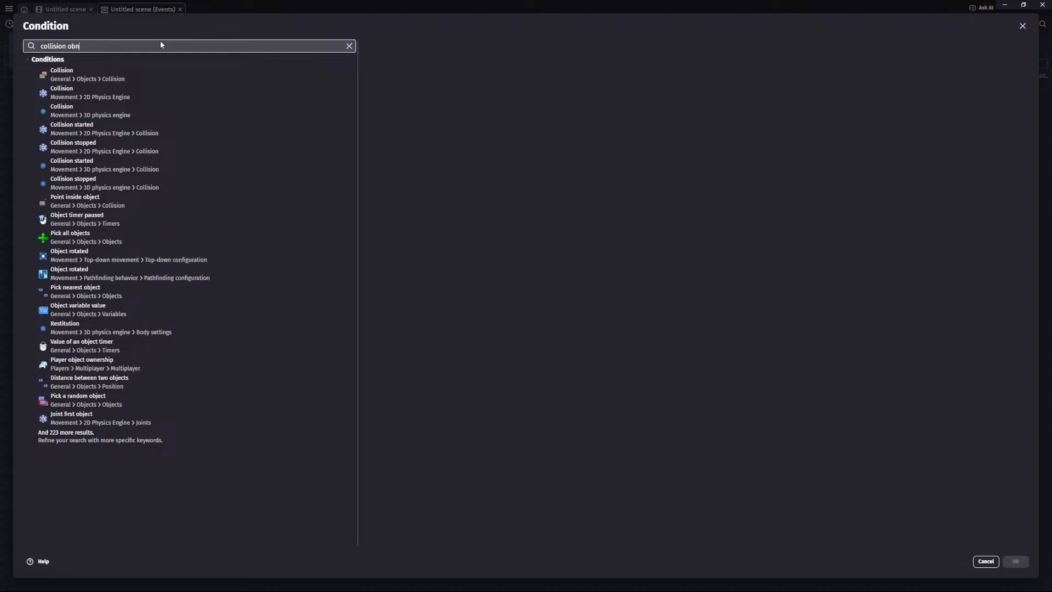
key("BackSpace")
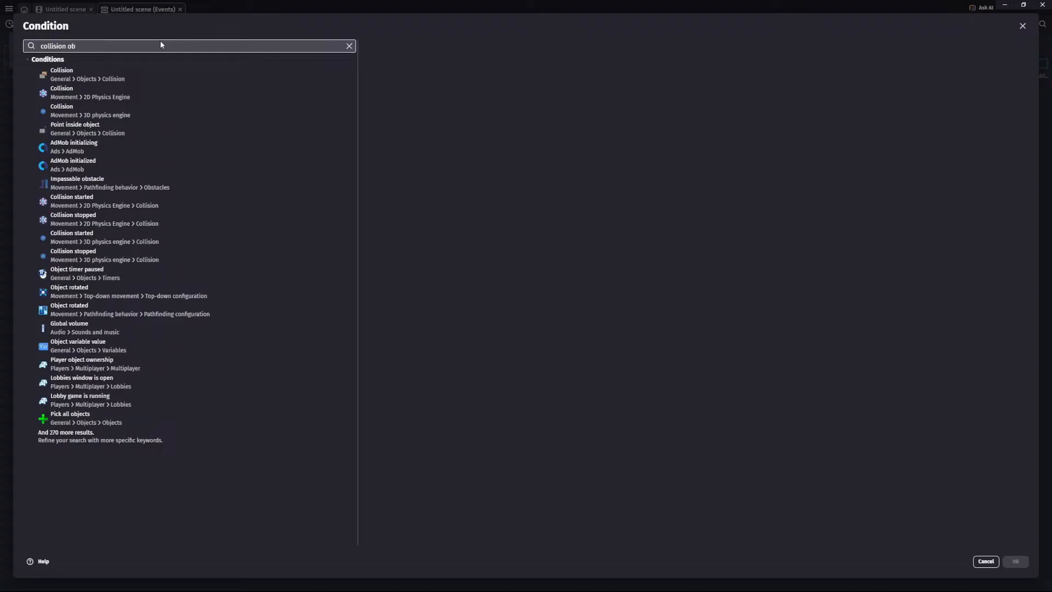
left_click(85, 78)
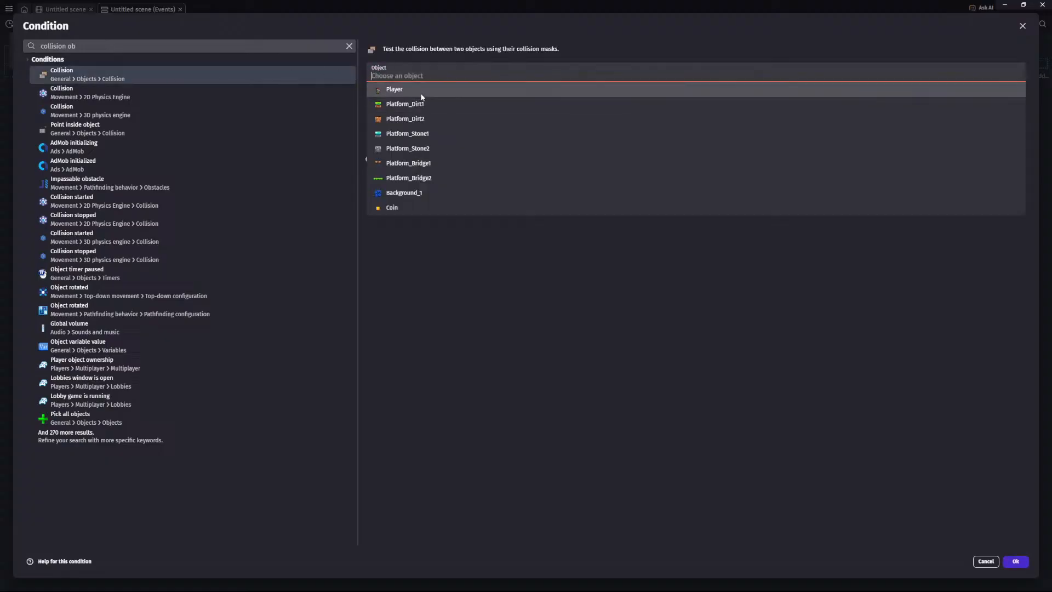
left_click(421, 94)
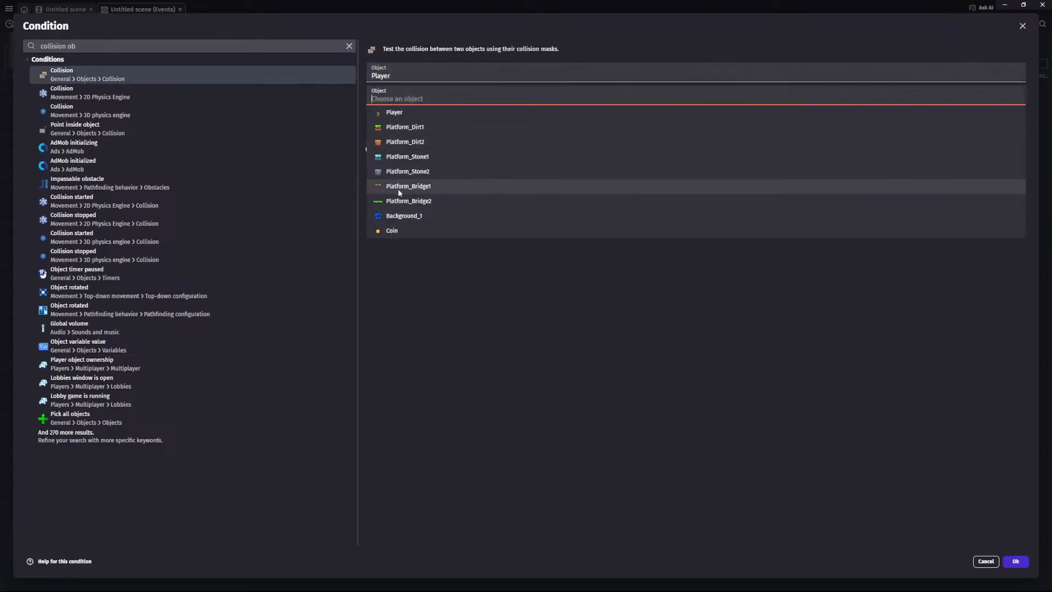
left_click(392, 230)
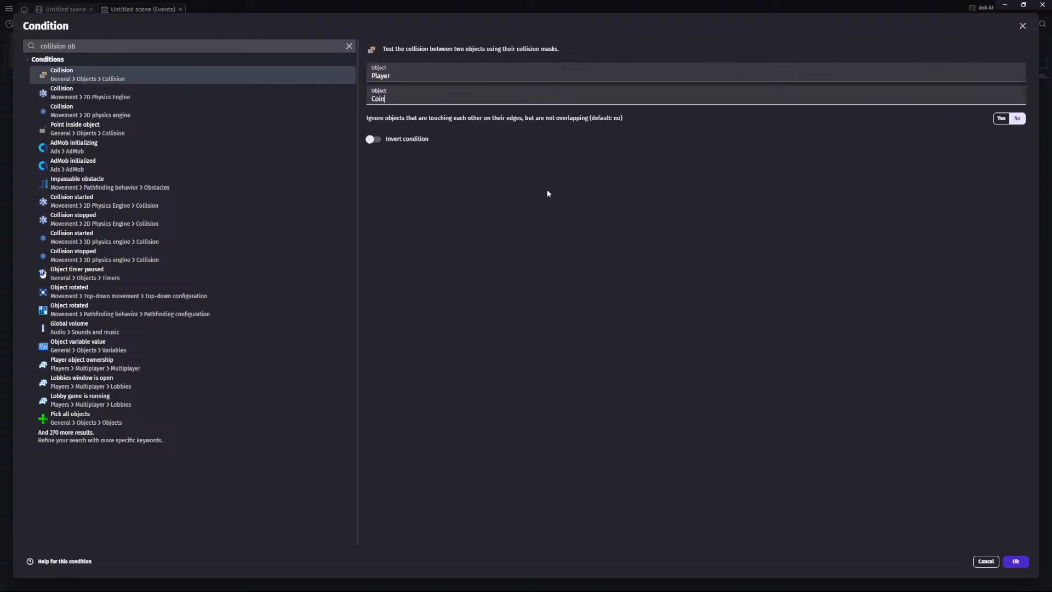
left_click(1016, 562)
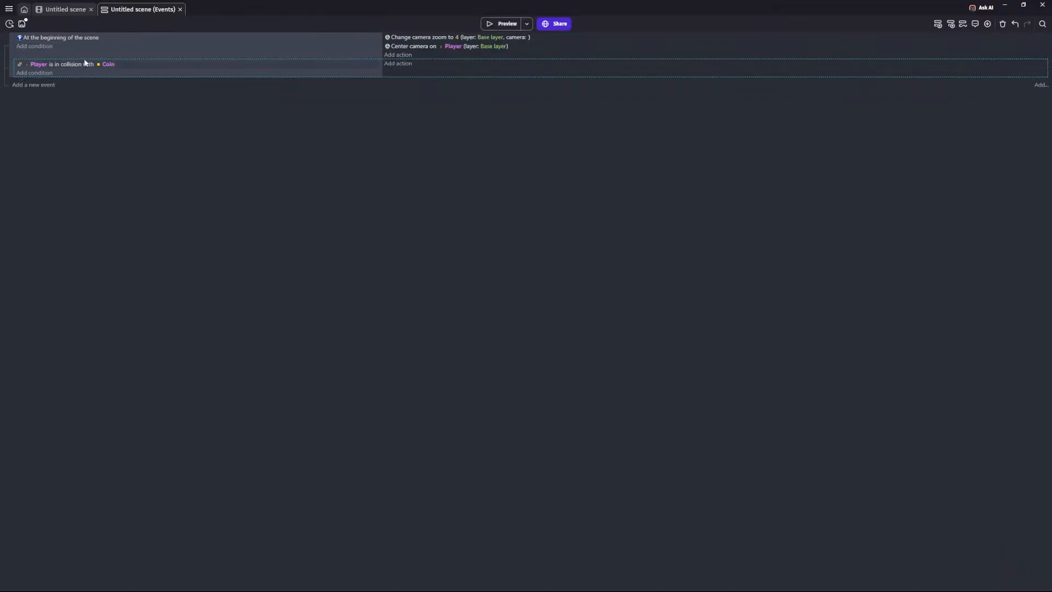
Step: Add a Delete the object action for Coin to the Player–Coin collision event
left_click(398, 64)
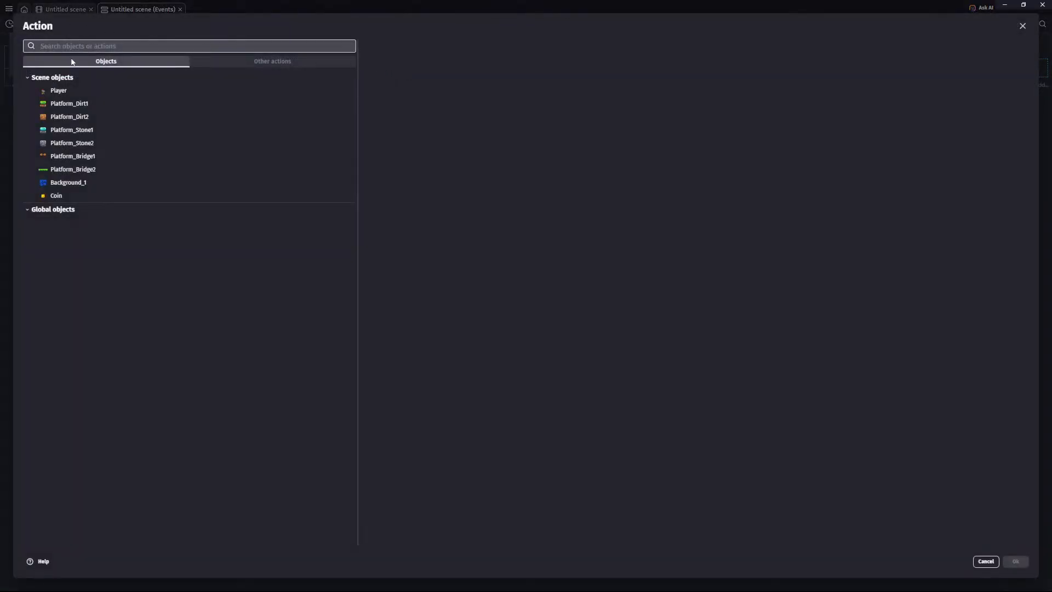
type("delete")
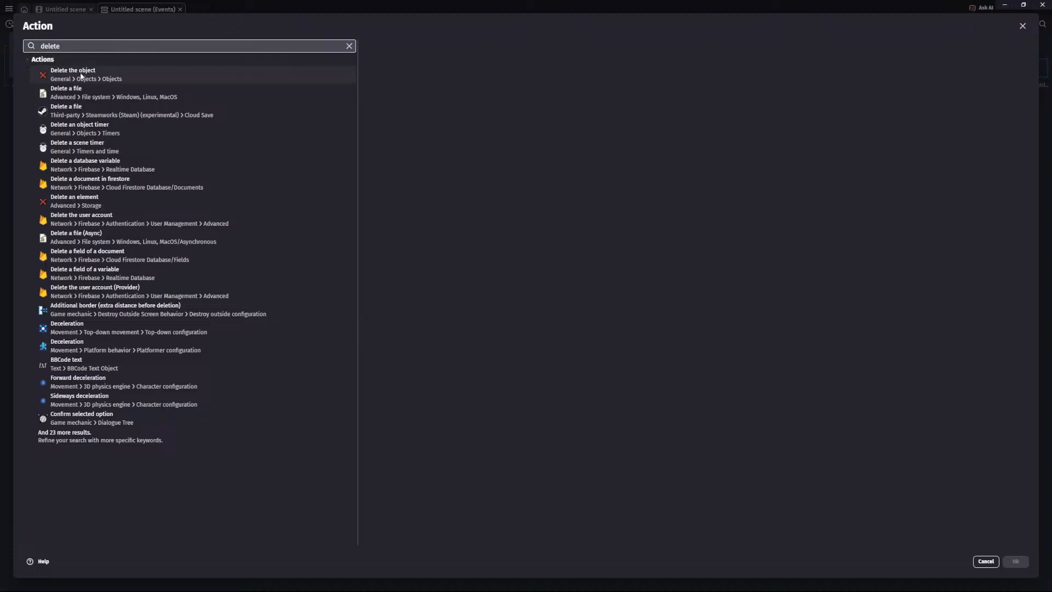
left_click(82, 74)
left_click(392, 207)
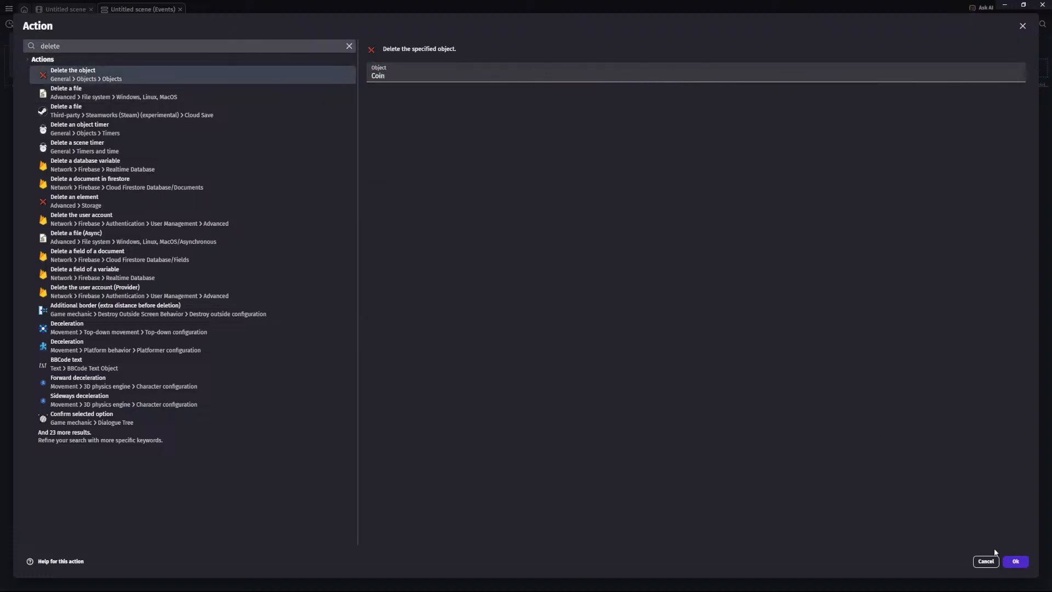
left_click(1015, 561)
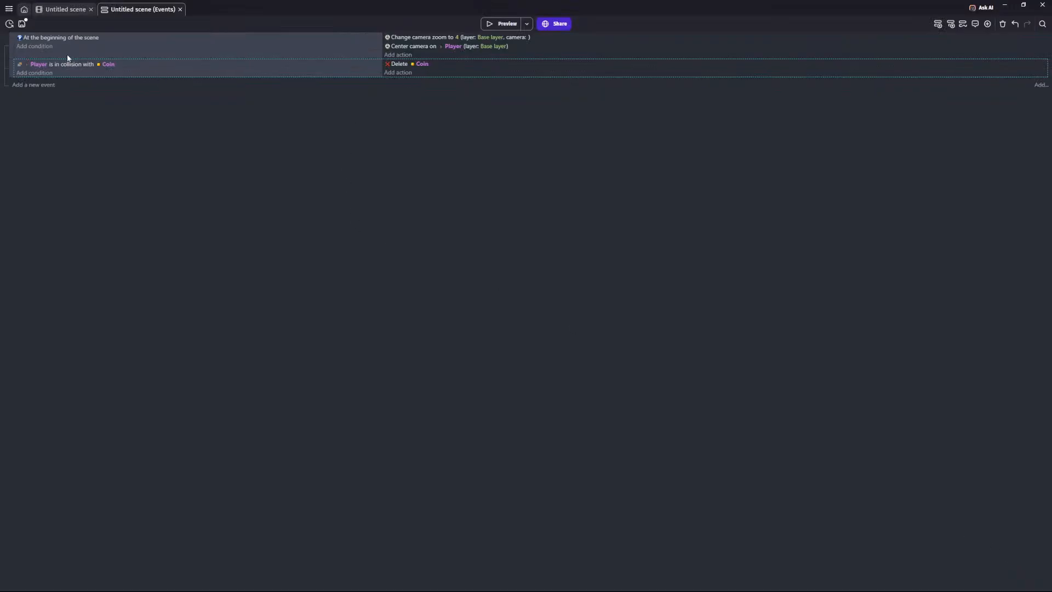
Step: Preview the scene and collect the coins around the stacked bridges and grass platforms near the player's start
left_click(57, 13)
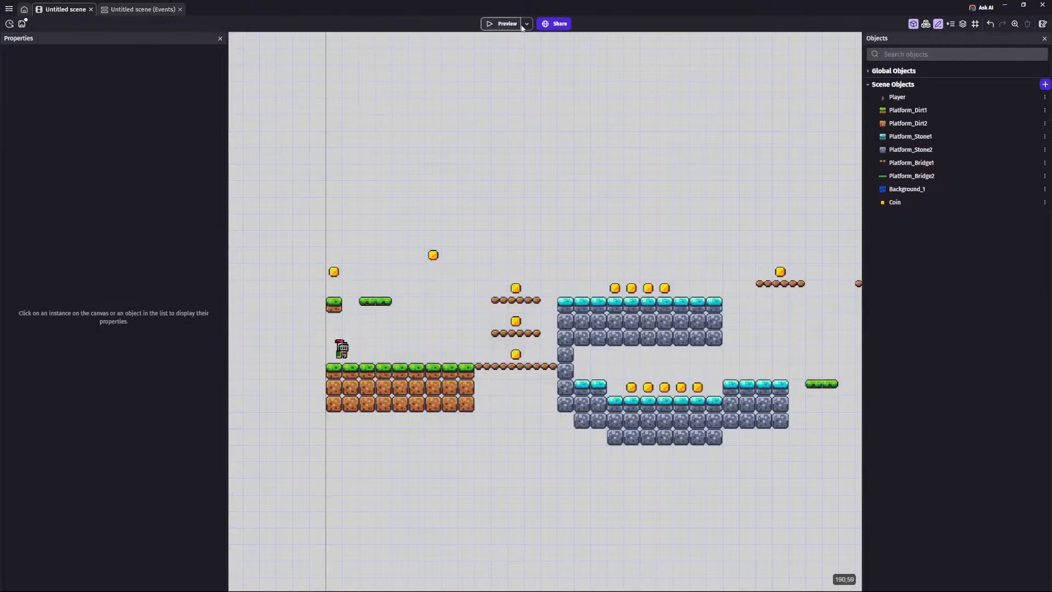
left_click(500, 24)
key("Right")
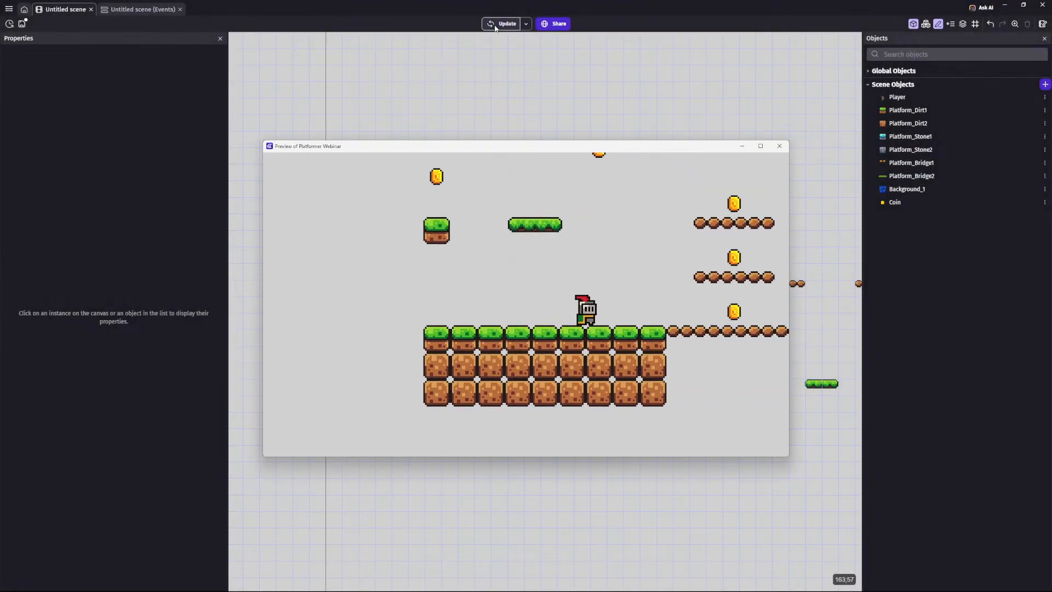
key("space")
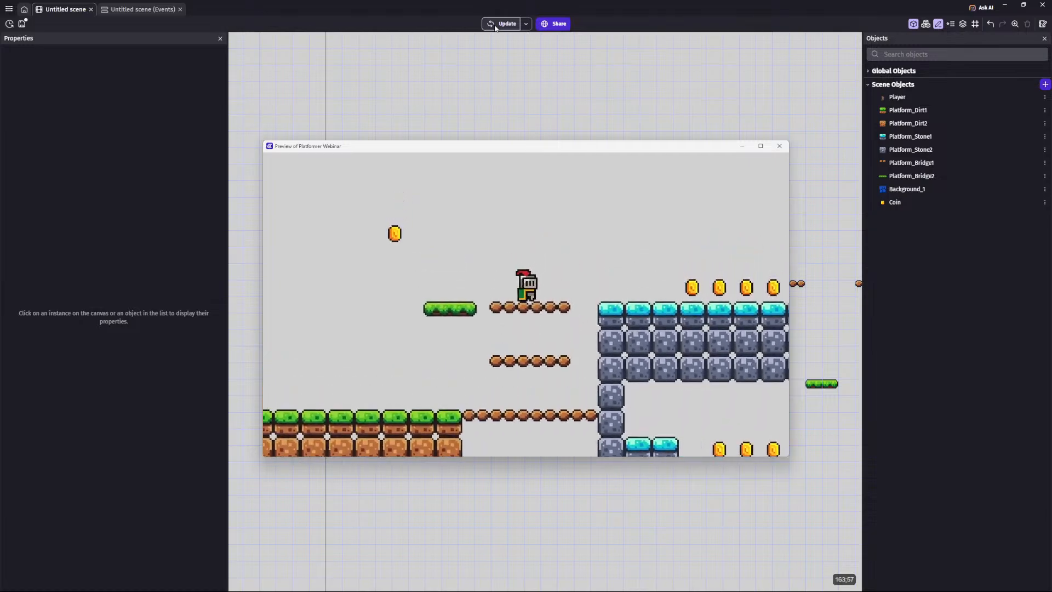
key("Left")
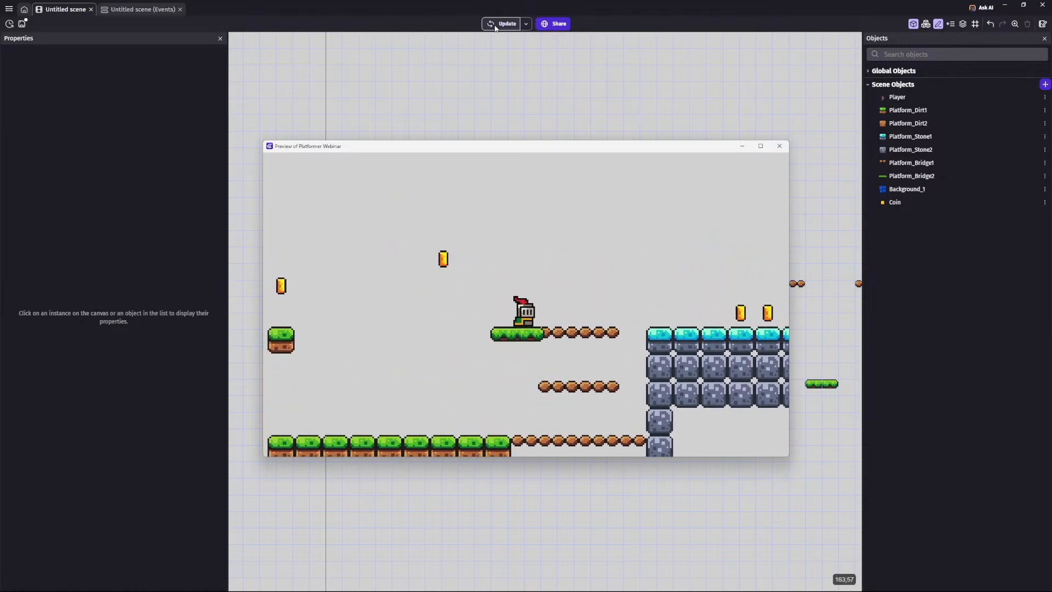
key("space")
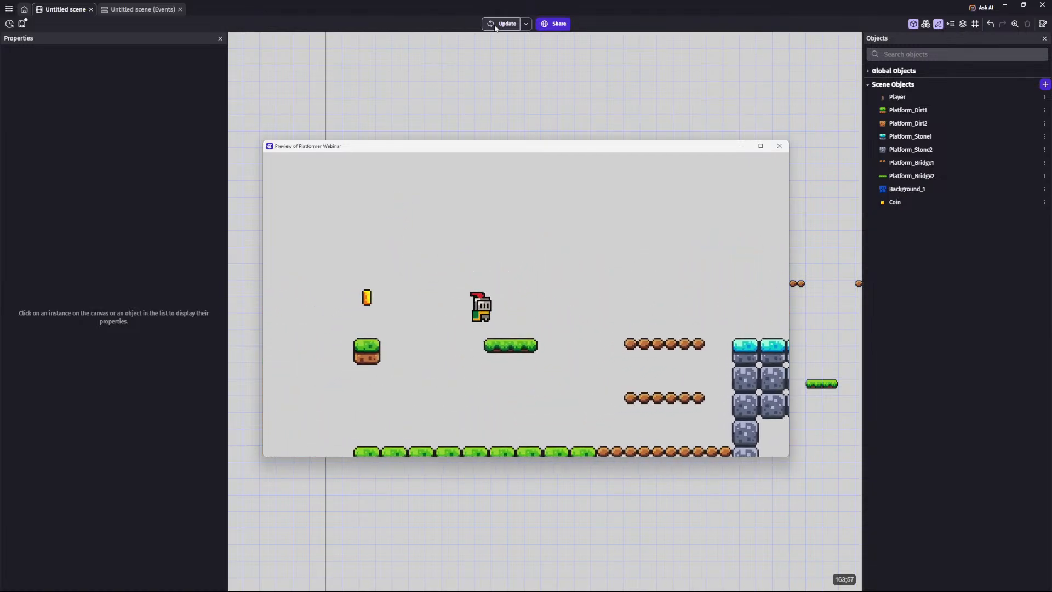
key("Right")
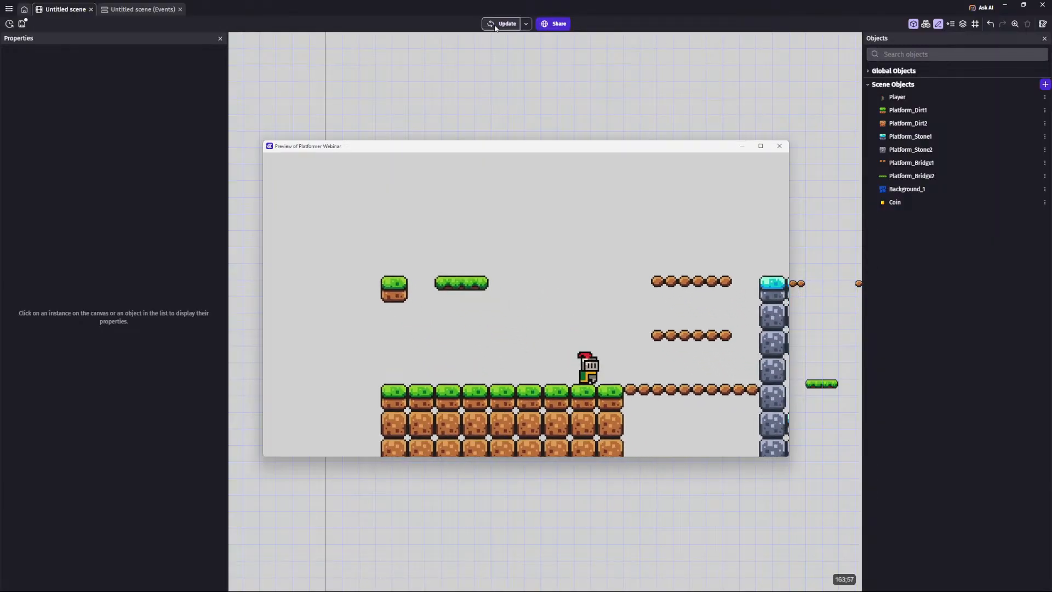
Step: Run and jump the player along the upper route, collecting coins up to the far stone platform and its two small bridges
key("space")
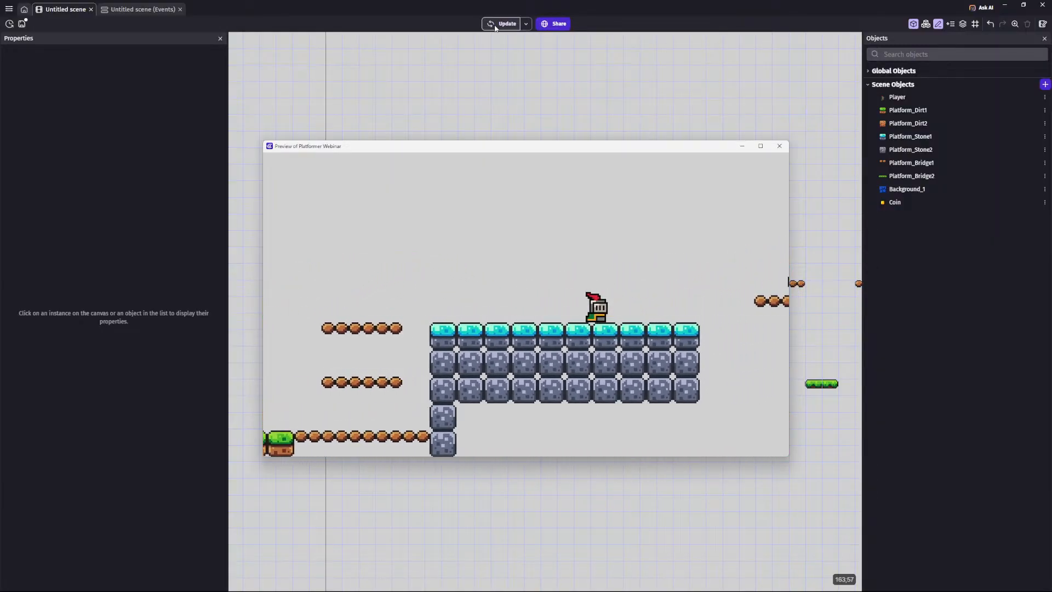
key("space")
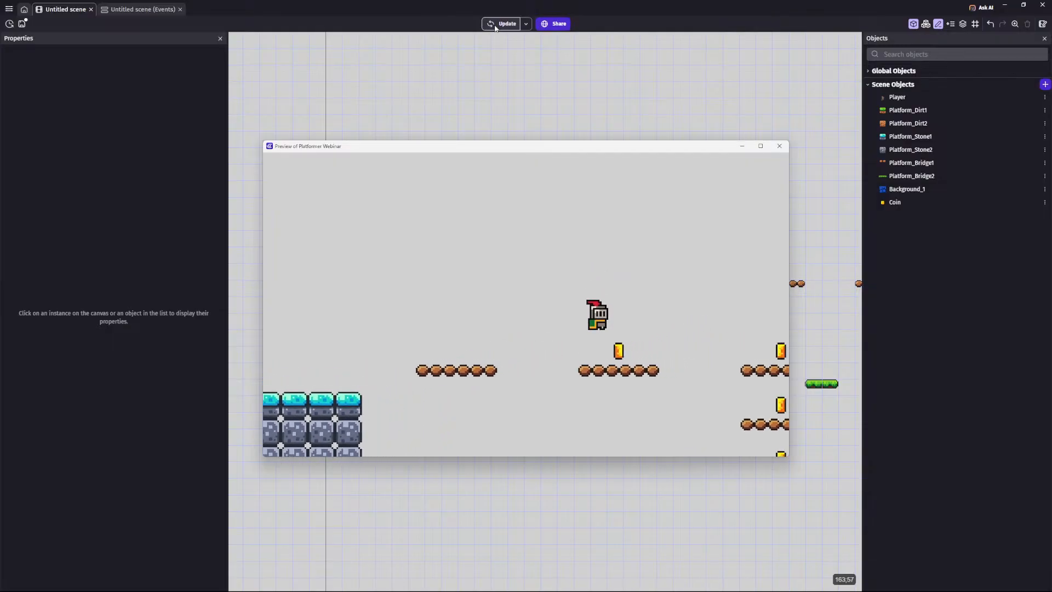
key("Right")
key("space")
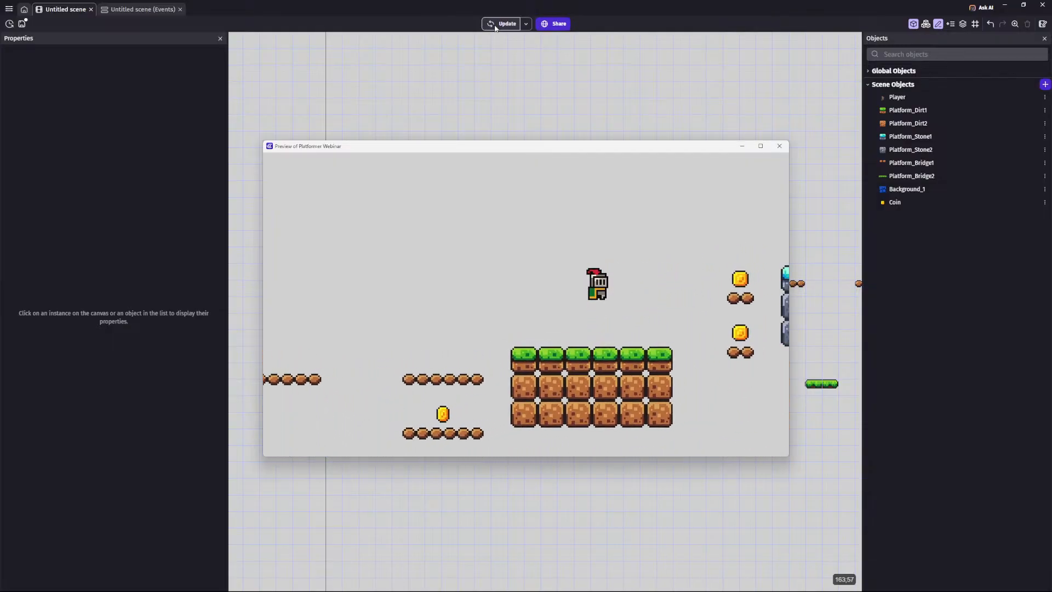
key("space")
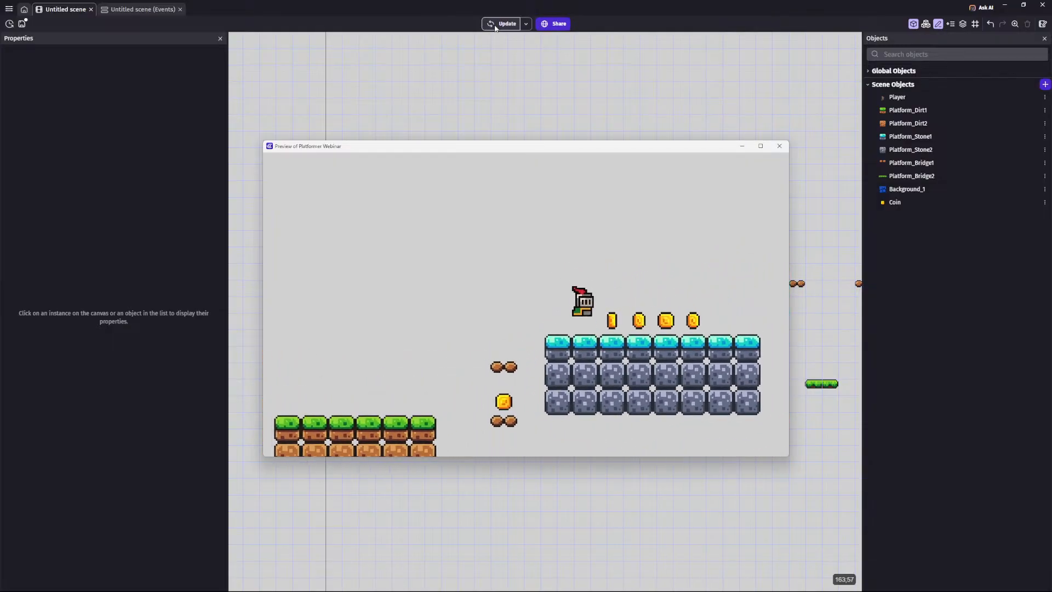
key("Left")
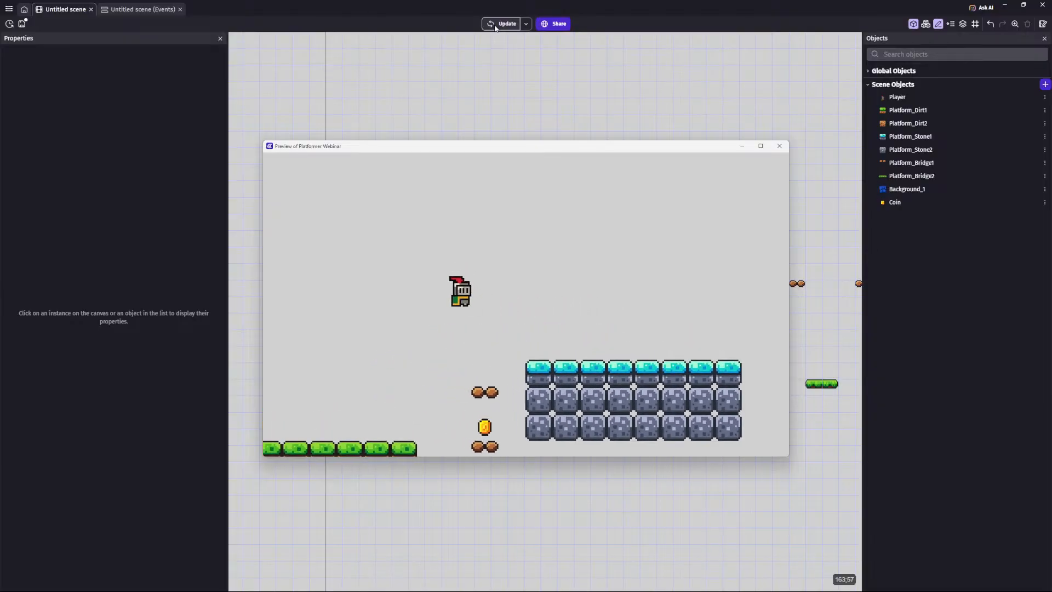
key("Right")
key("space")
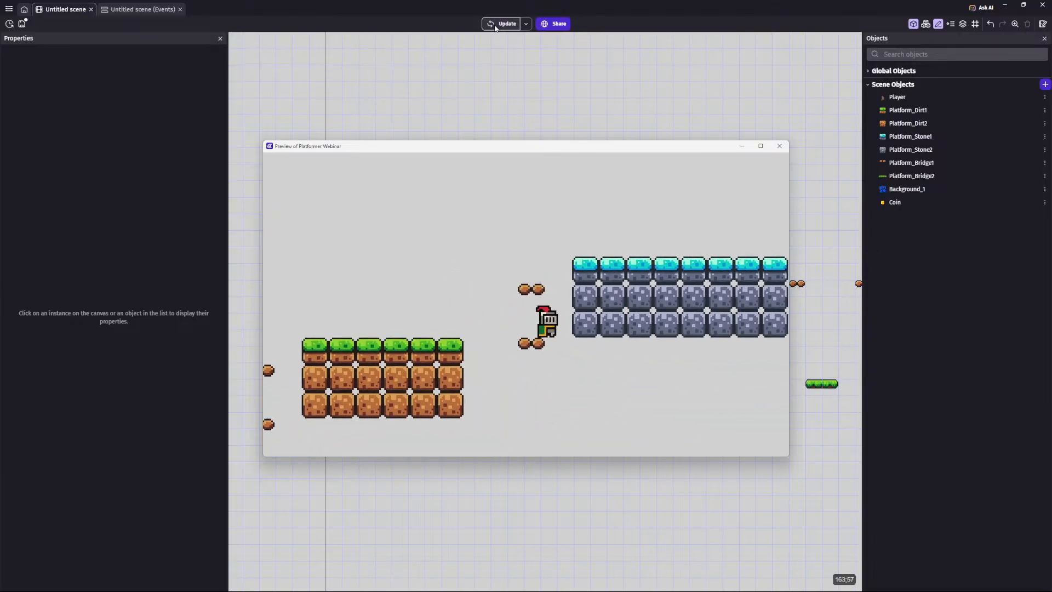
Step: Bring the player back past the dirt island and collect the coins on the three stacked bridges beside it
key("Left")
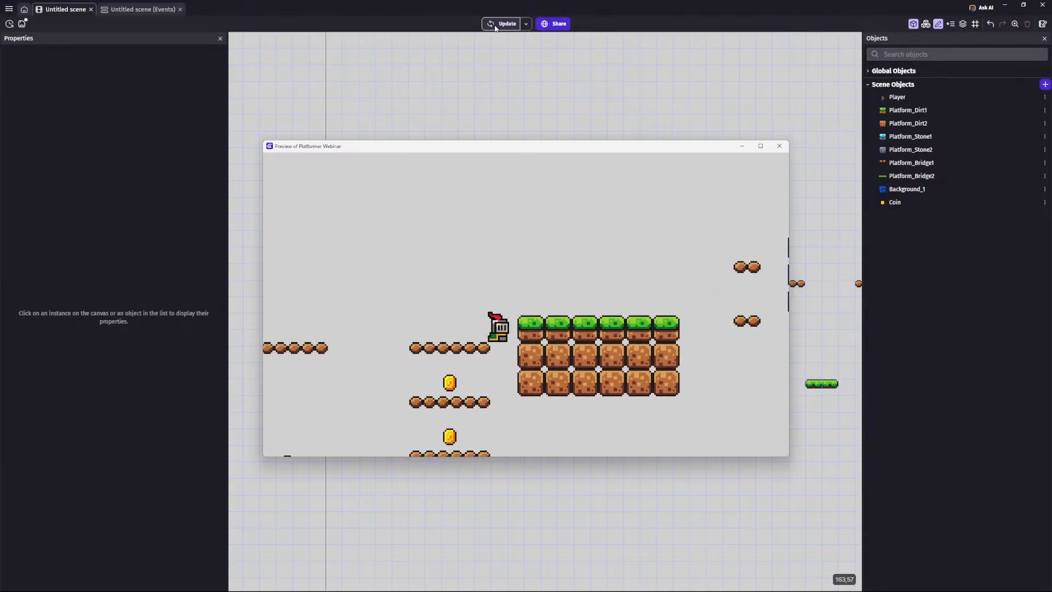
key("space")
key("Left")
key("Right")
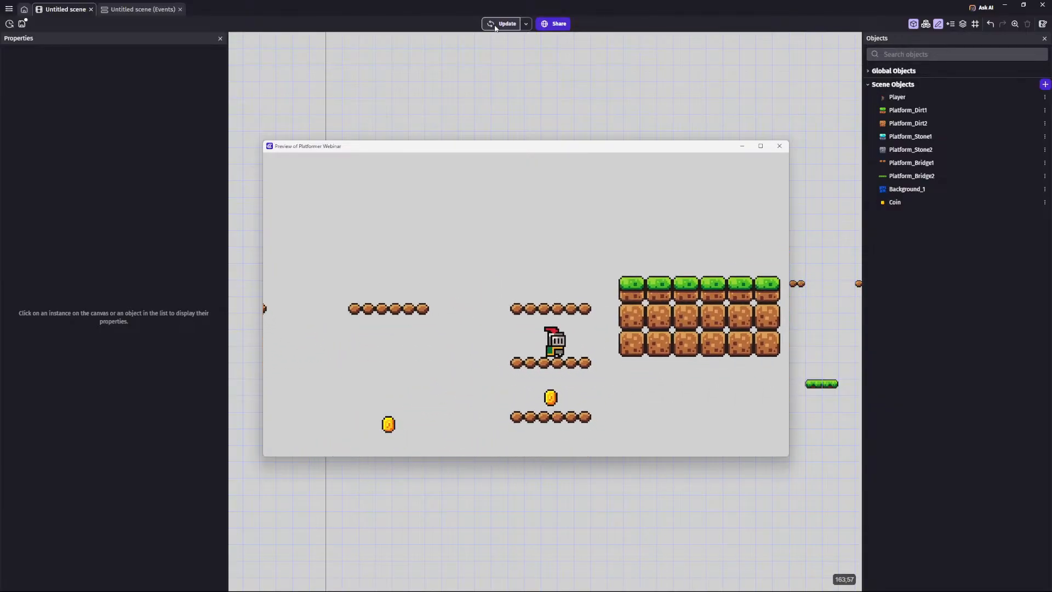
key("space")
key("Left")
key("Left")
key("Right")
key("space")
key("Left")
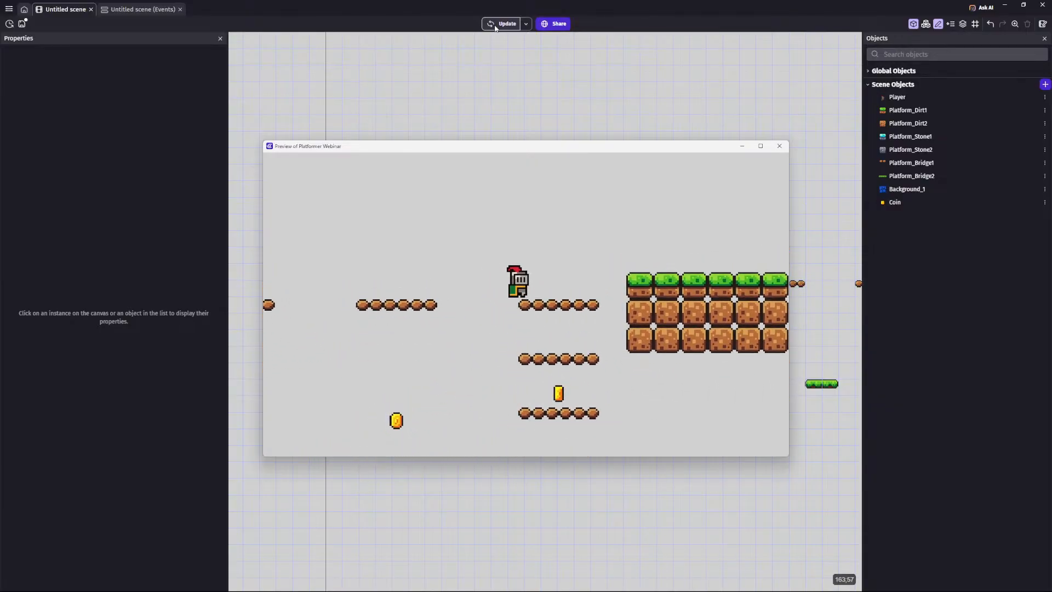
key("Right")
key("Left")
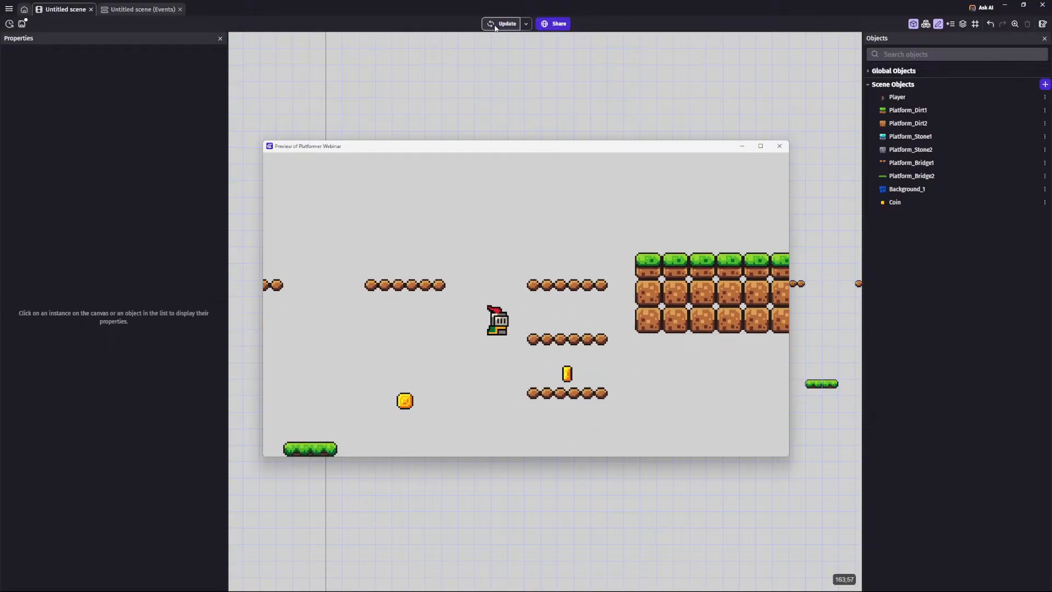
key("Right")
key("space")
key("Left")
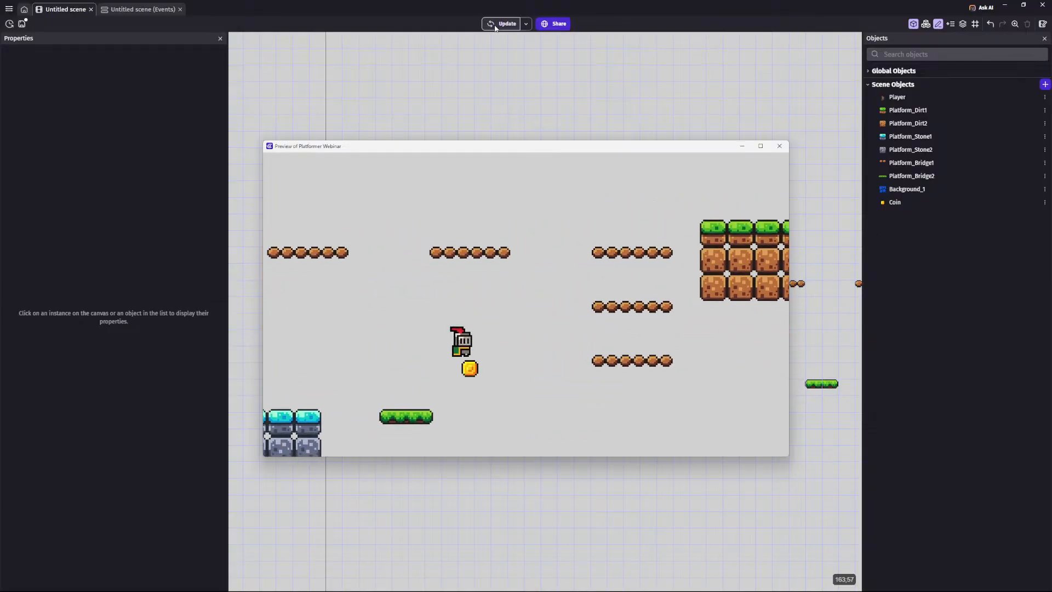
Step: Collect the floating coin beyond the cave and the row of coins on the cave floor
key("space")
key("Left")
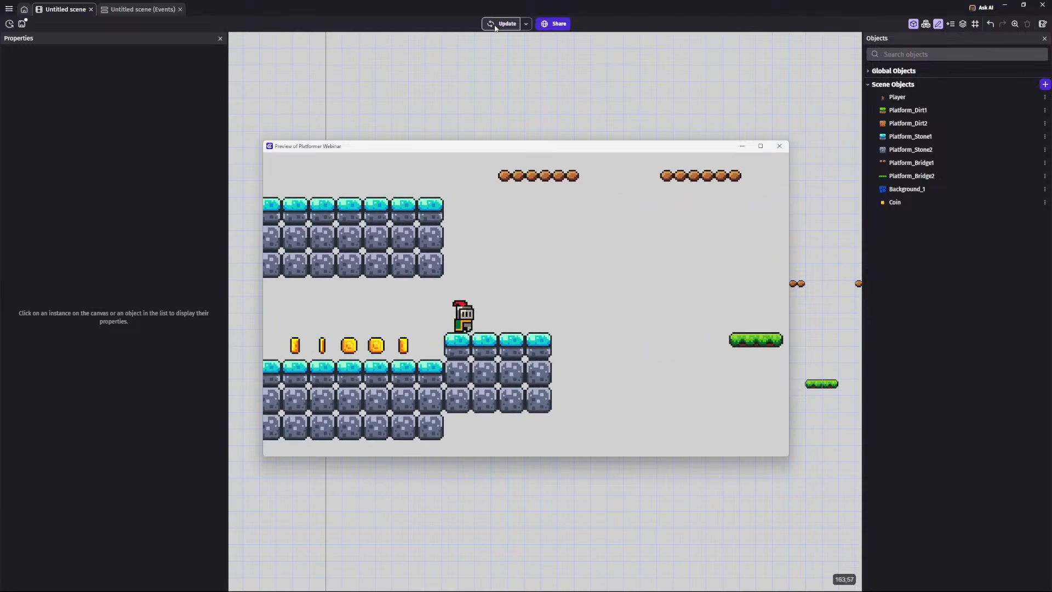
key("Right")
key("space")
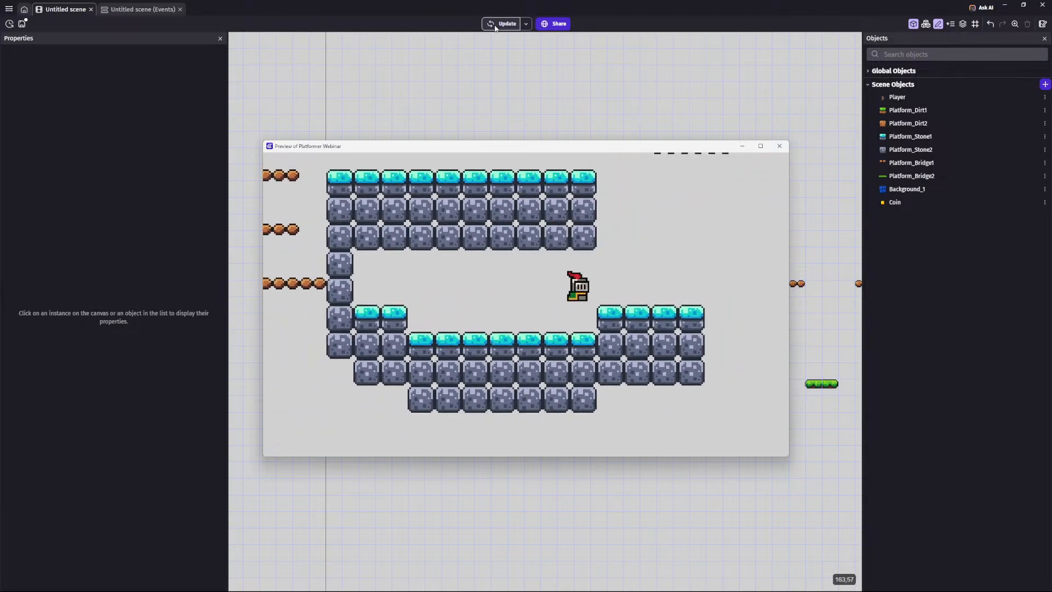
Step: Run the player back over the bridges and stone roof to the starting ground, jump off the level, and close the preview
key("Right")
key("space")
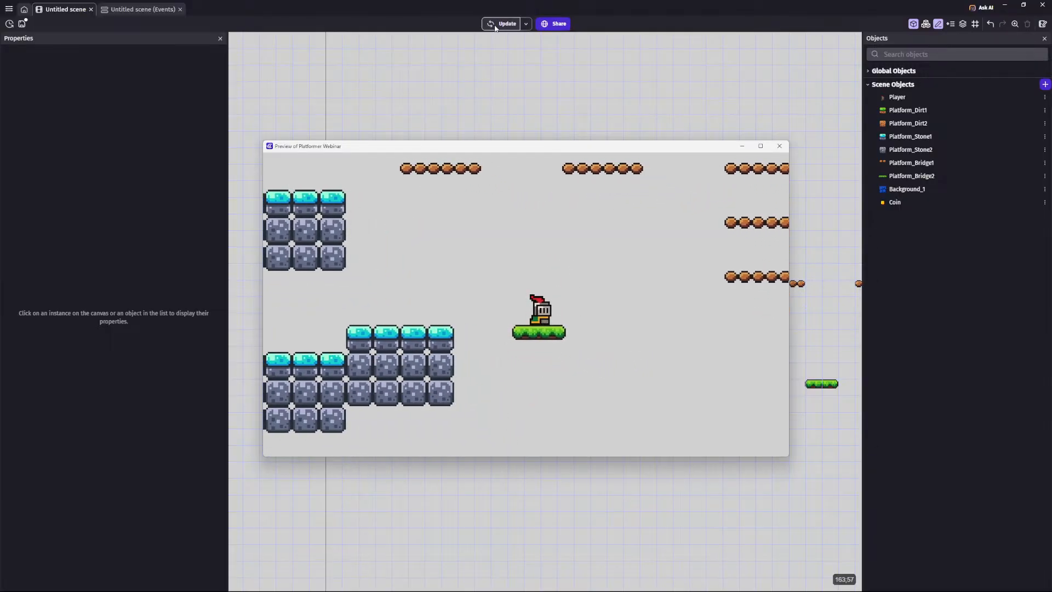
key("space")
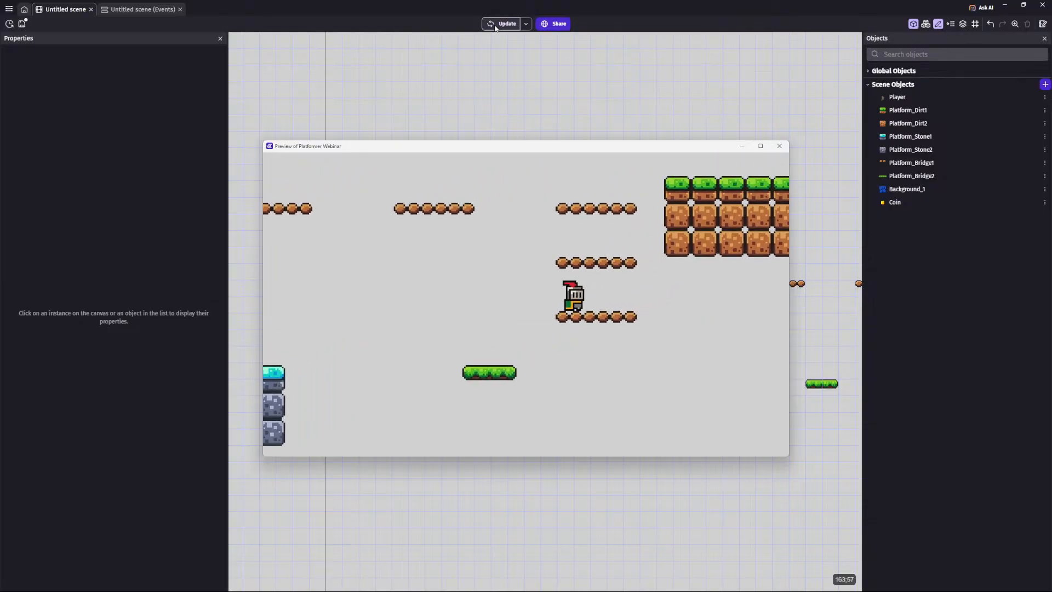
key("Left")
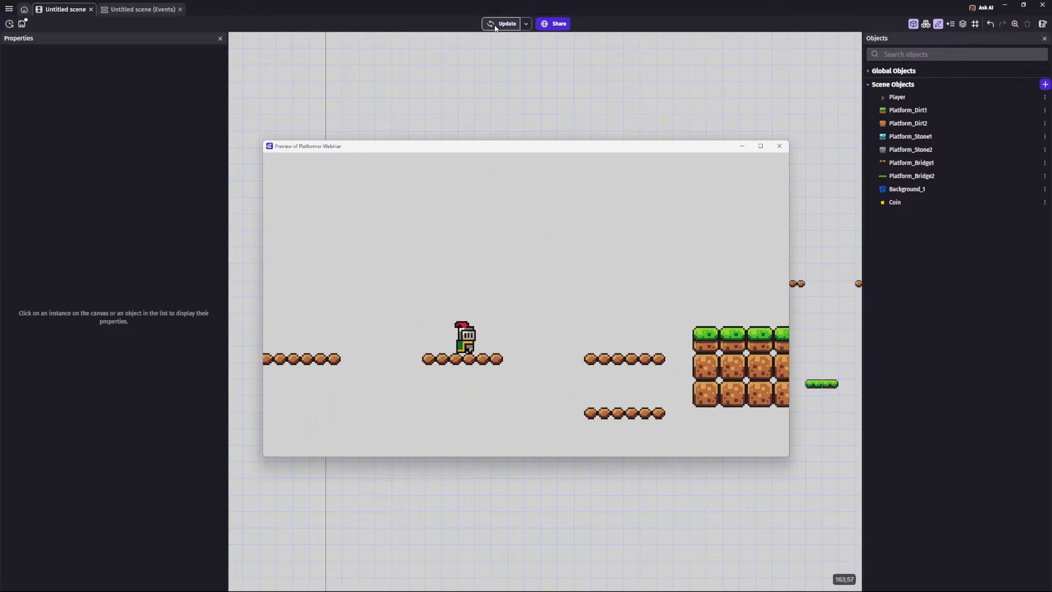
key("space")
key("Left")
key("space")
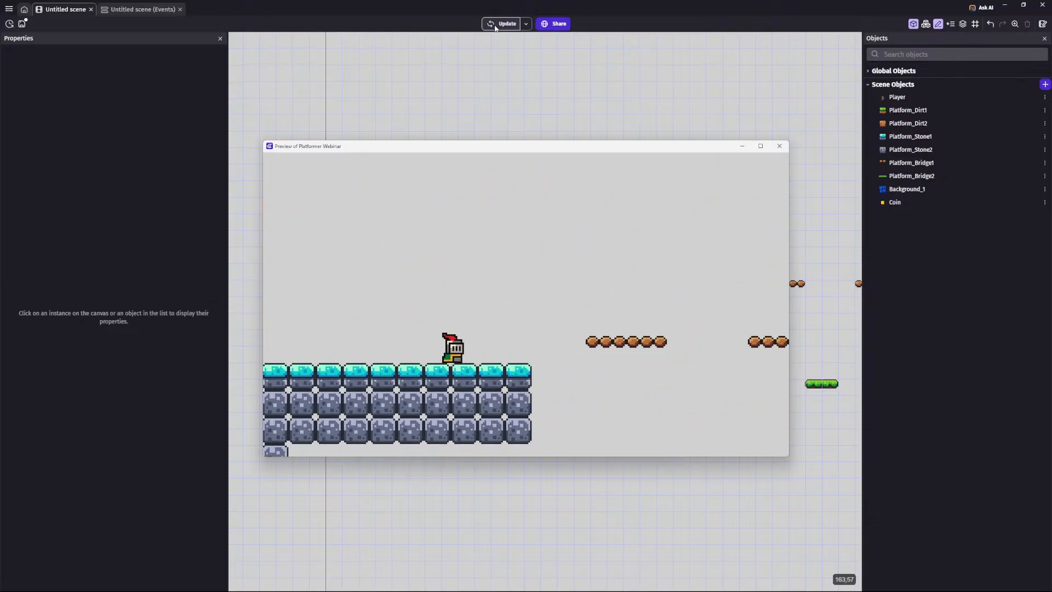
key("Left")
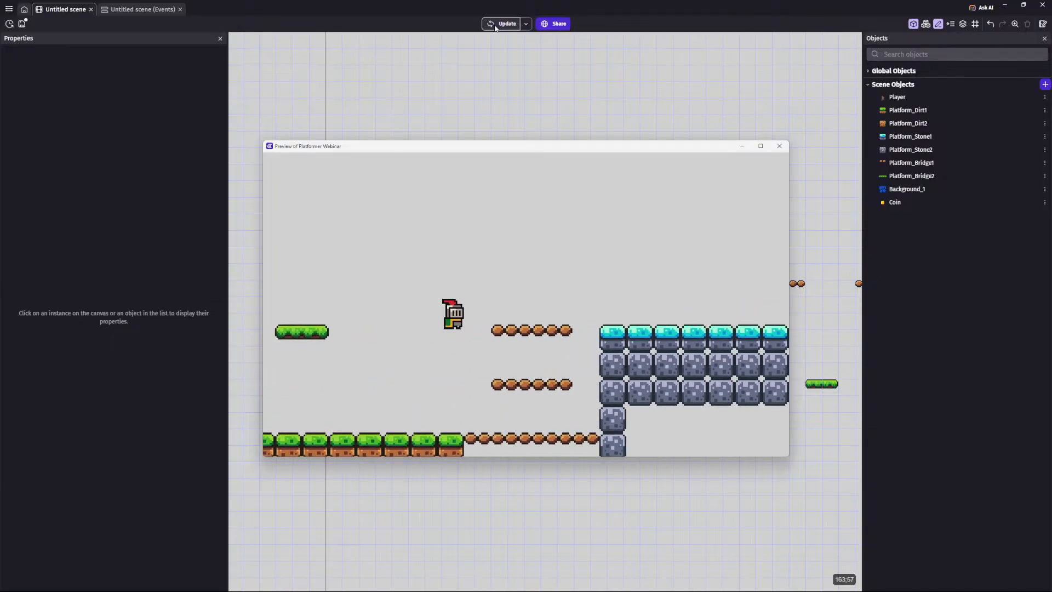
key("Right")
key("space")
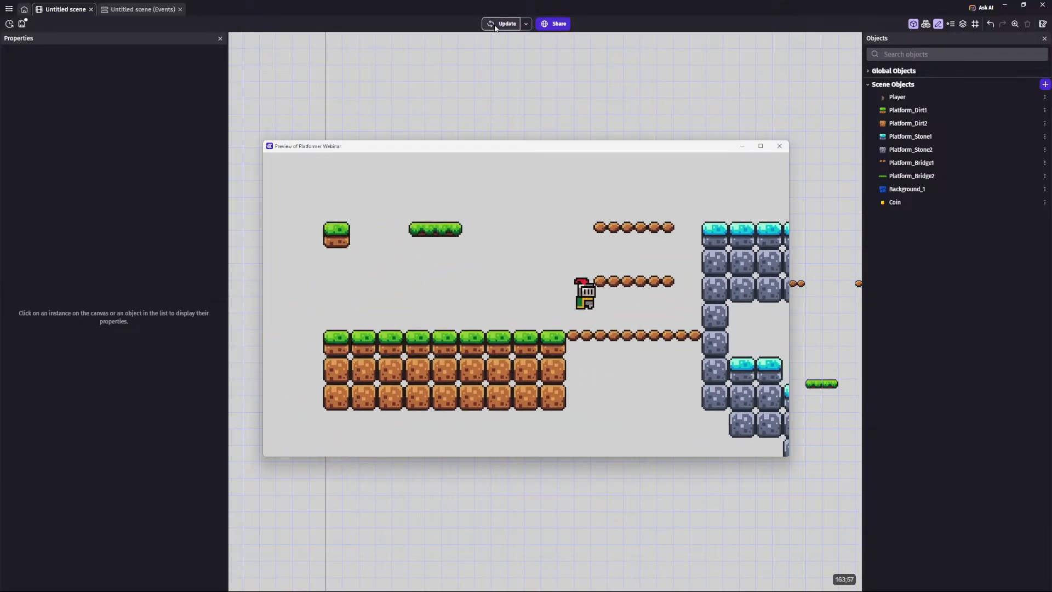
key("Left")
key("space")
key("Left")
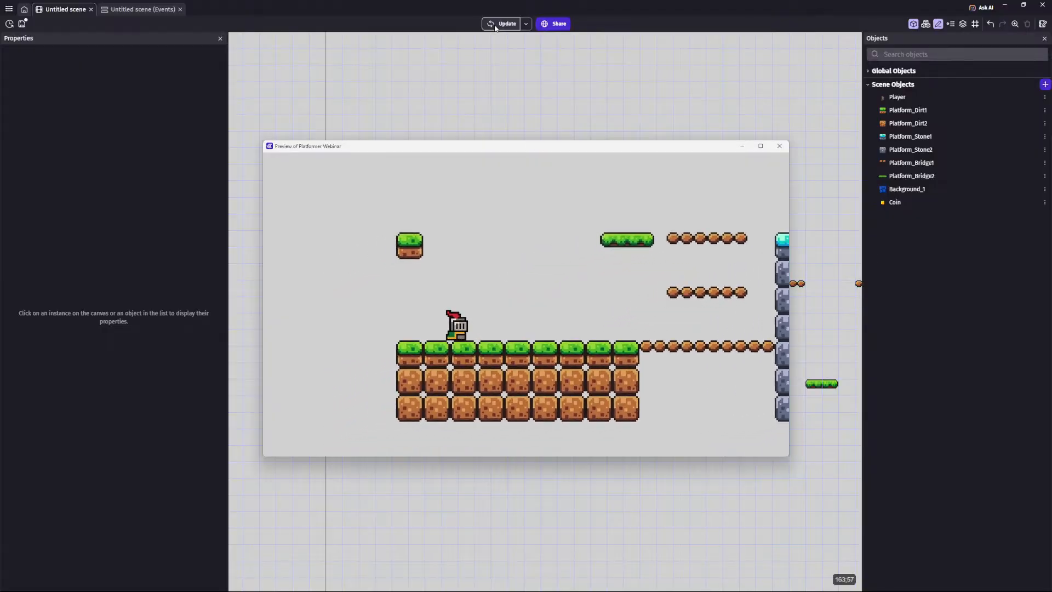
key("space")
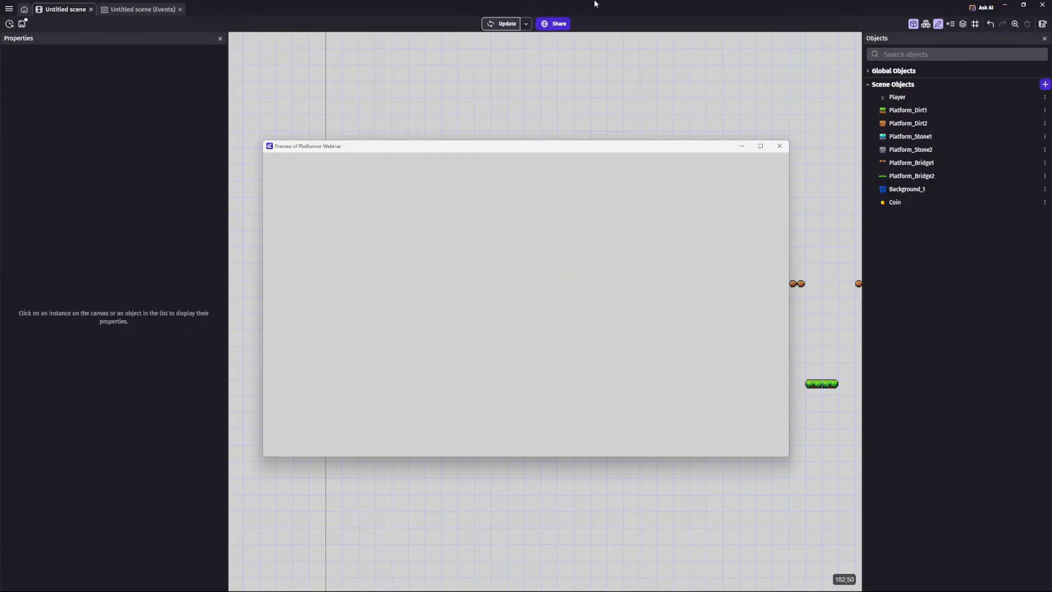
left_click(780, 148)
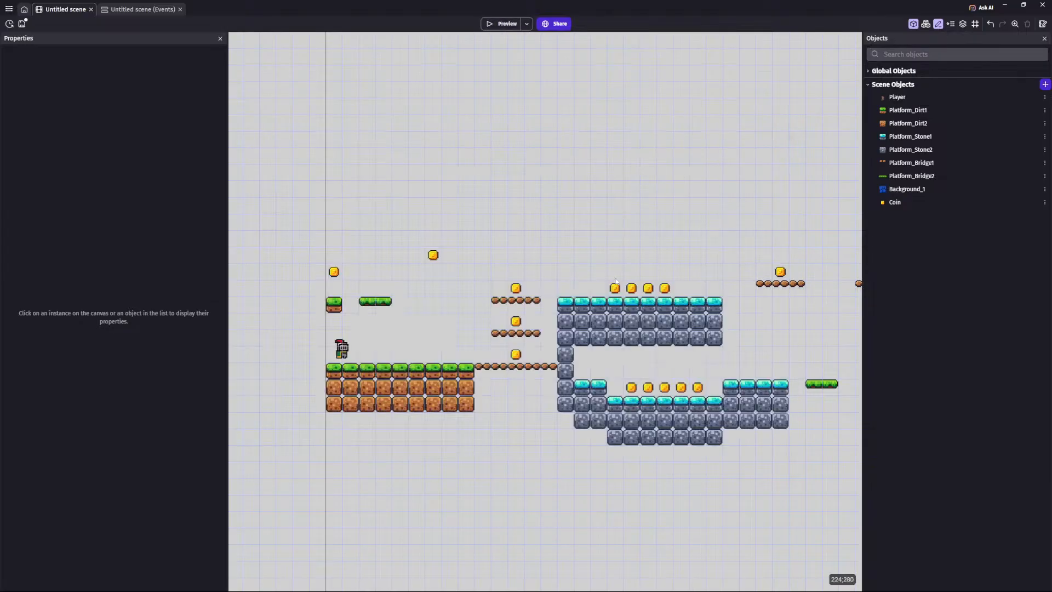
Step: Add a new sprite object to the scene and name it Enemy_1
mouse_move(592, 451)
middle_mouse_down()
mouse_move(555, 445)
mouse_move(575, 452)
middle_mouse_up()
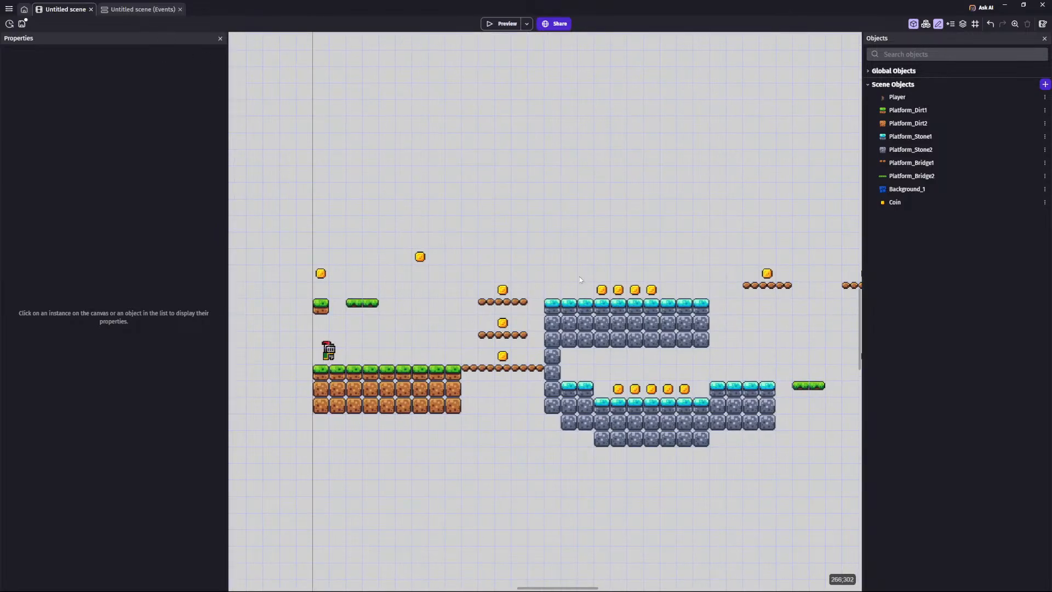
middle_click_drag(580, 277, 533, 273)
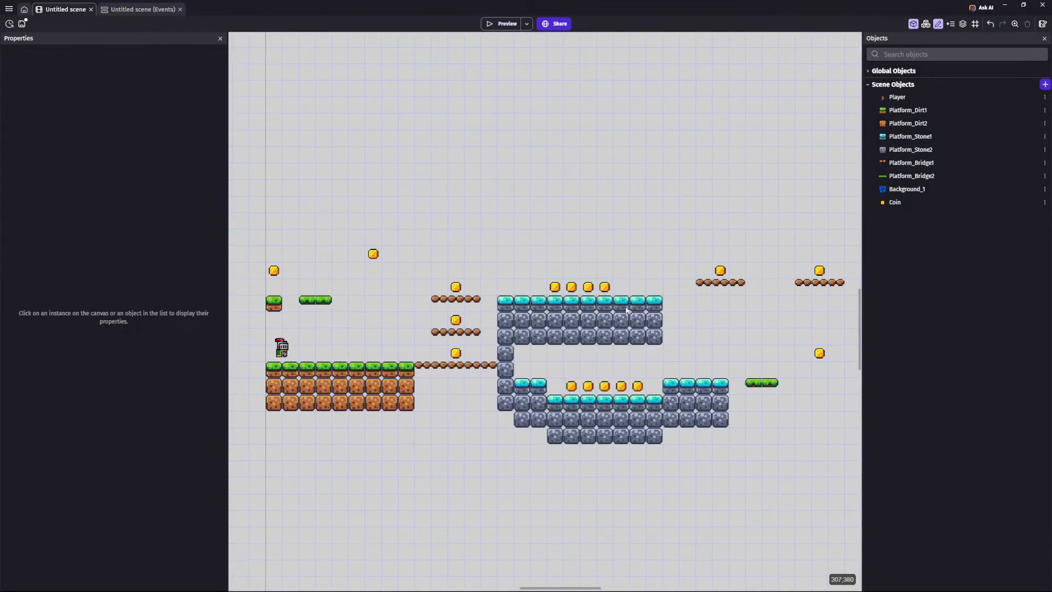
left_click(1045, 85)
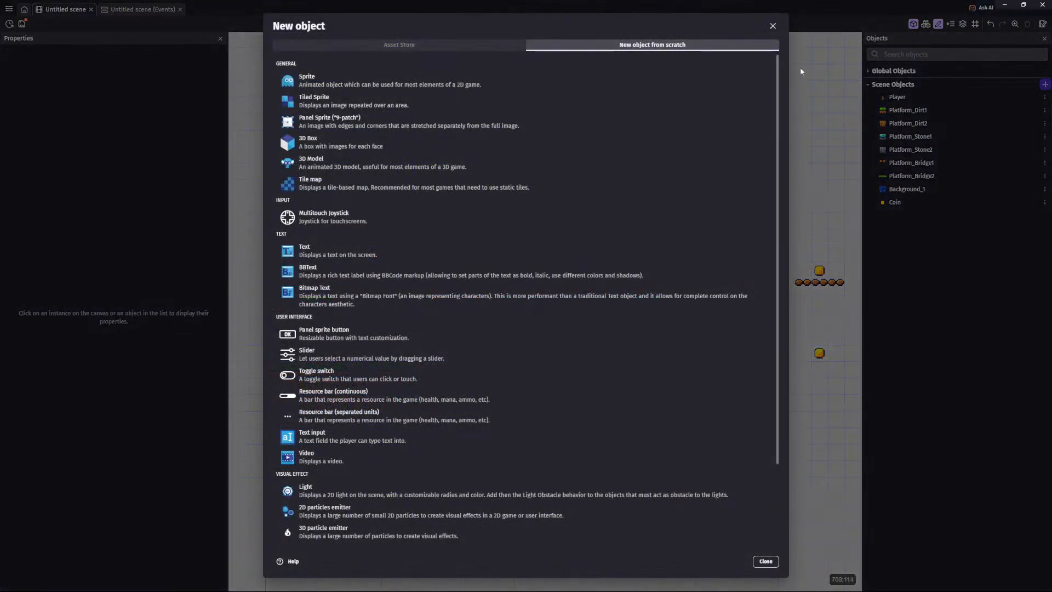
left_click(383, 73)
double_click(351, 62)
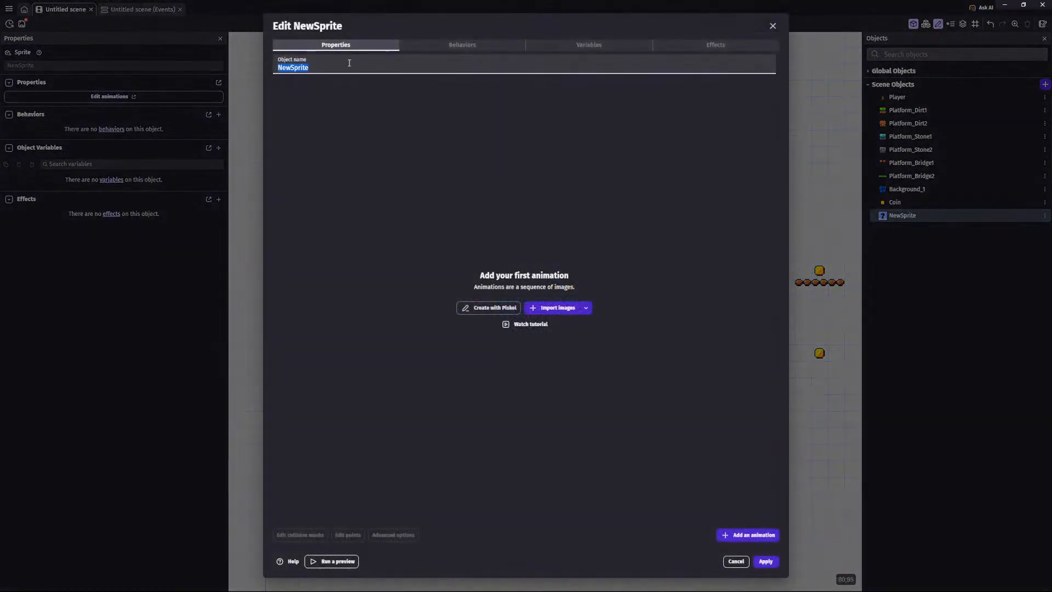
type("Enemy_1")
key("Return")
Step: Import slime_green_walk1 through slime_green_walk4 as Enemy_1's first animation, copying the files into the project folder
left_click(545, 309)
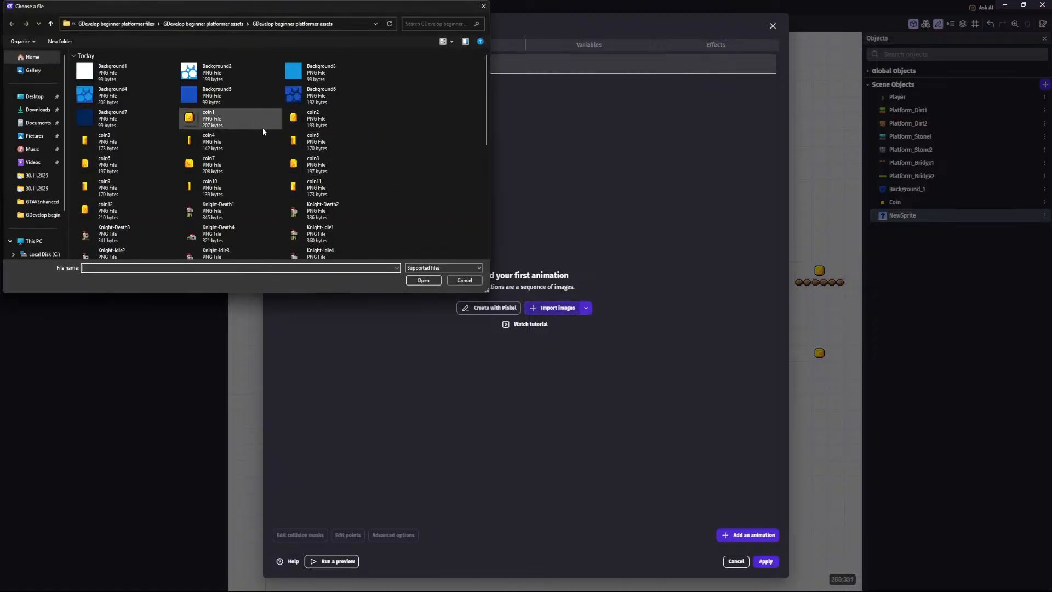
scroll(433, 170, "down", 3)
left_click(327, 224)
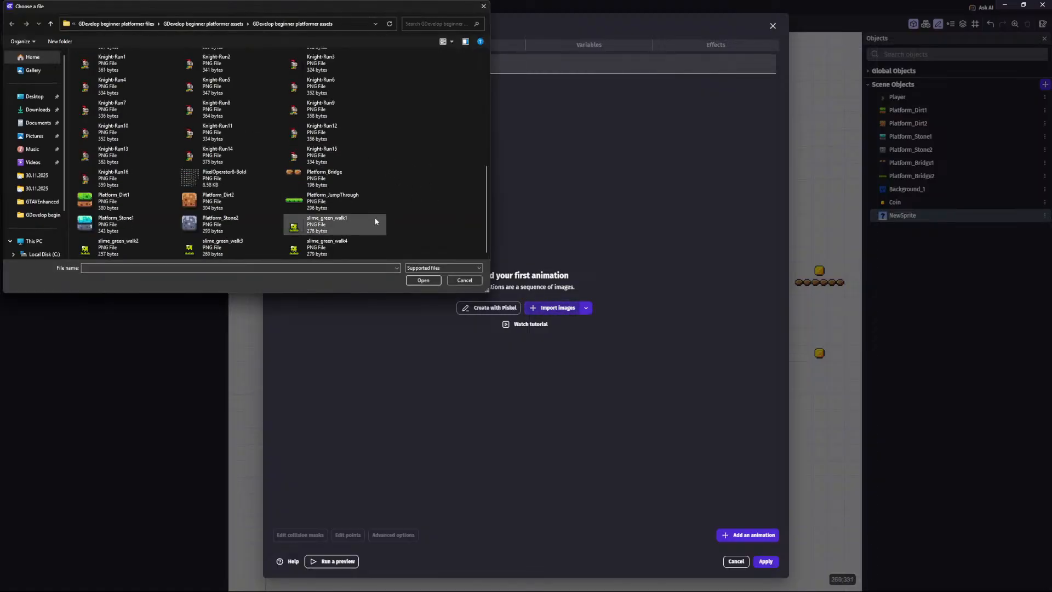
left_click(307, 251, "shift")
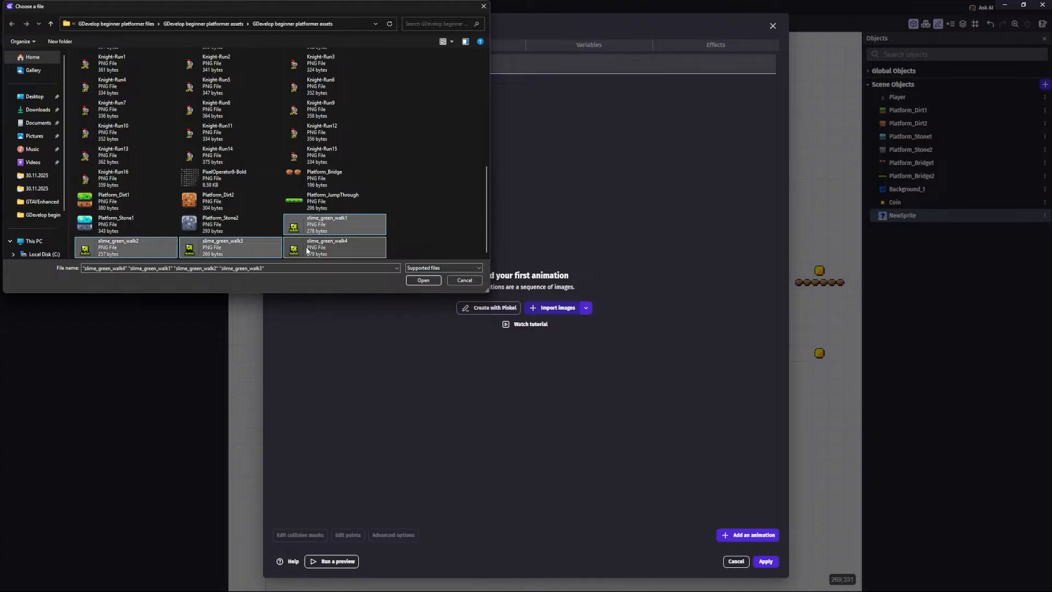
left_click(441, 281)
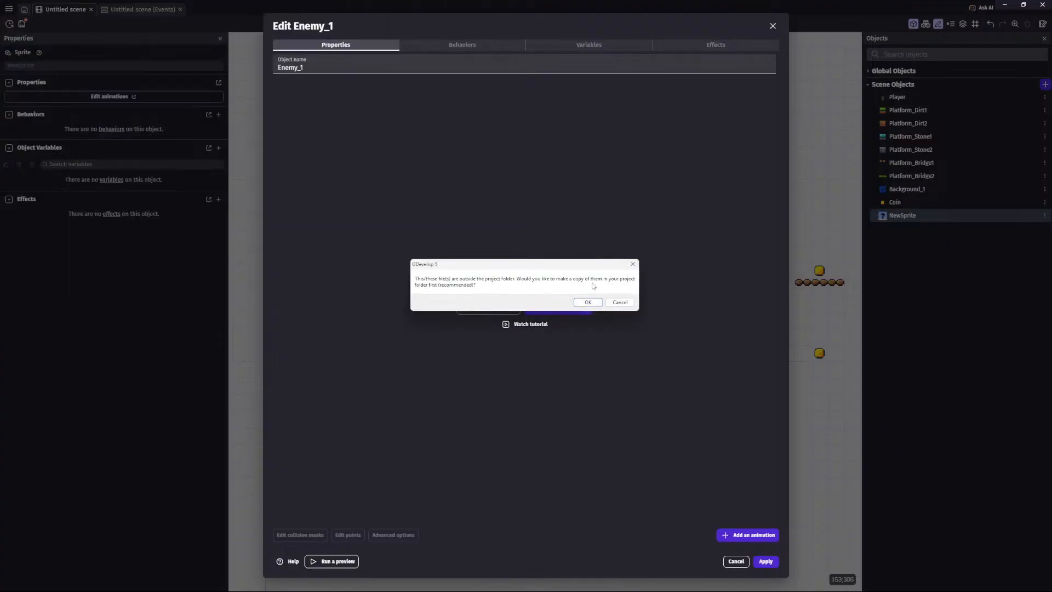
left_click(584, 302)
Step: Name the slime animation Walk, make it loop with 0.16 seconds per frame, and preview it
left_click(308, 147)
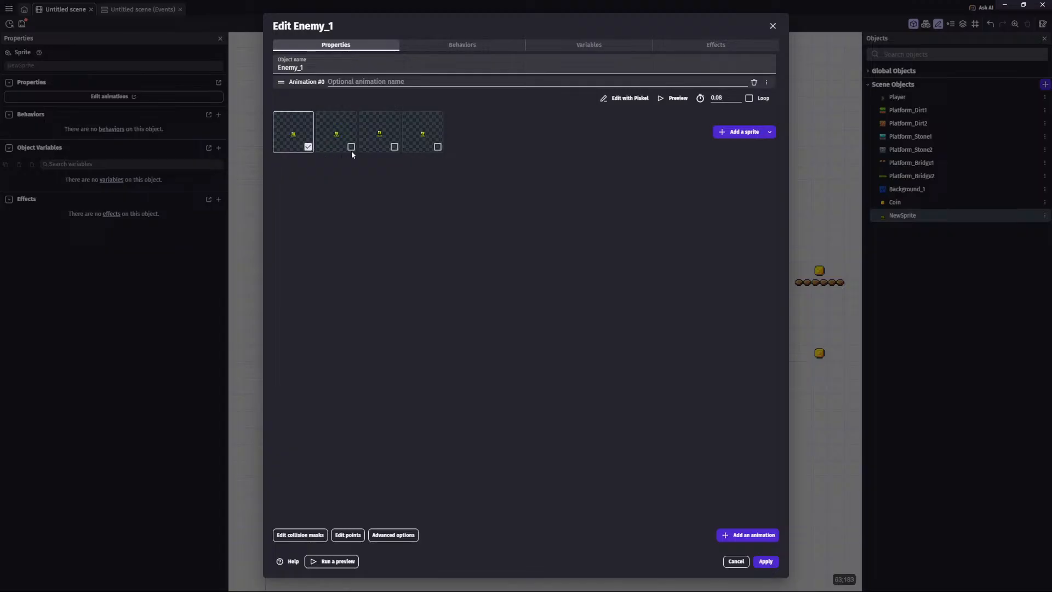
left_click(351, 147)
left_click(394, 147)
left_click(438, 147)
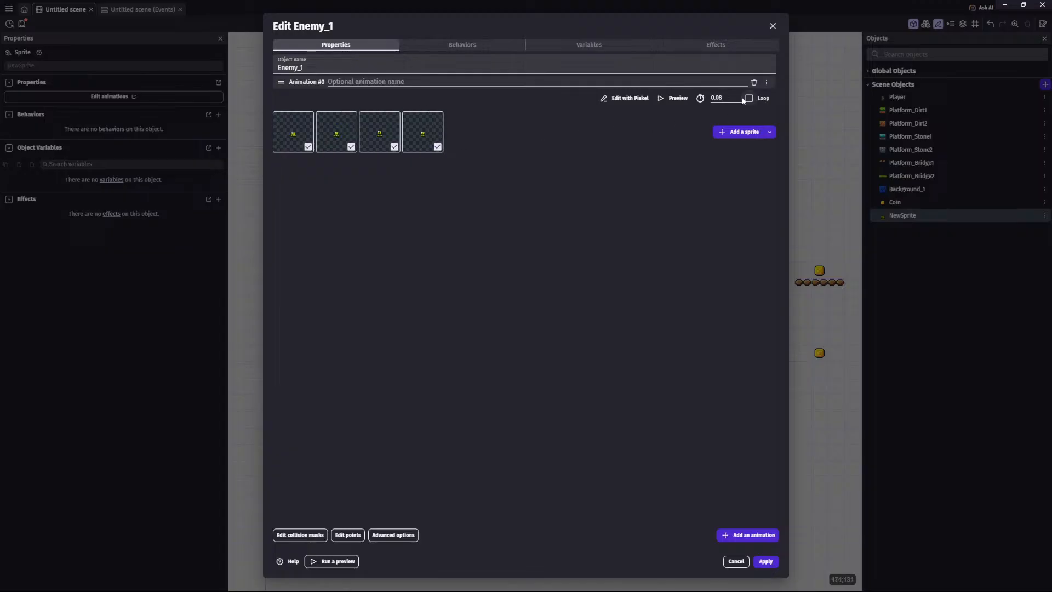
left_click(749, 98)
left_click(368, 82)
type("Walk")
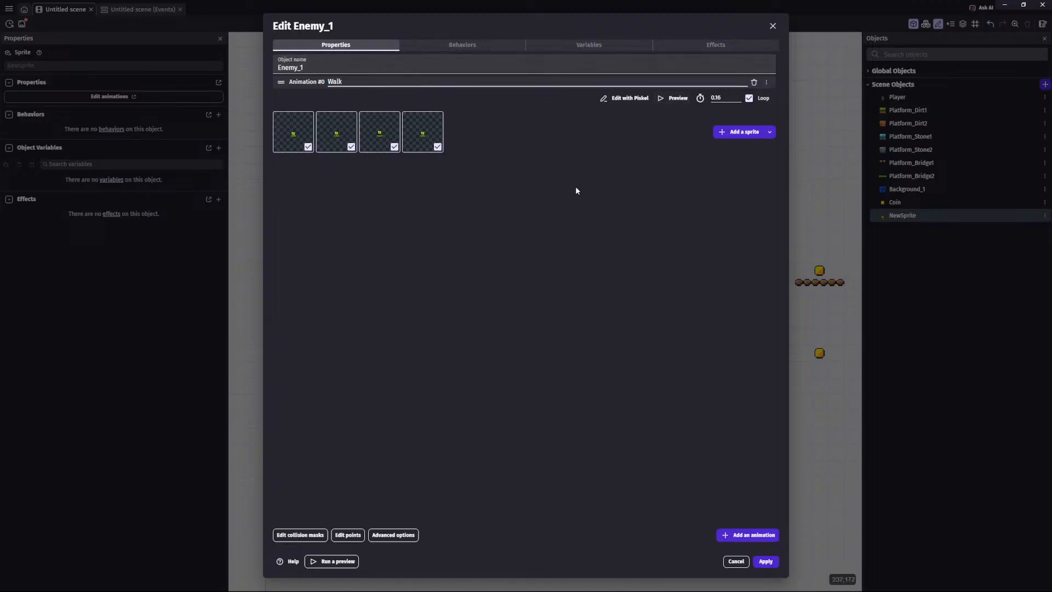
left_click(673, 98)
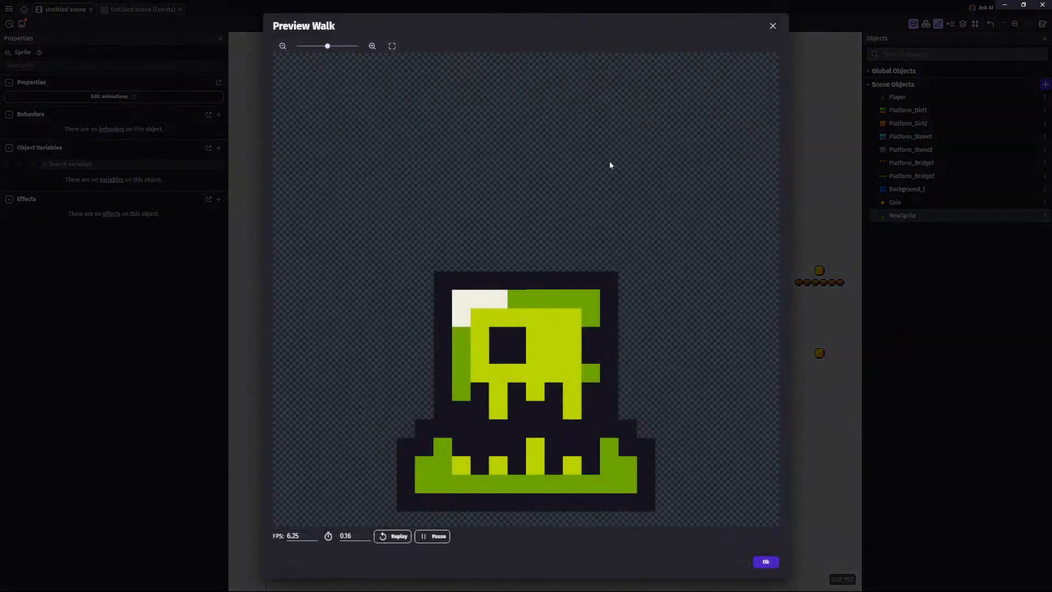
key("Escape")
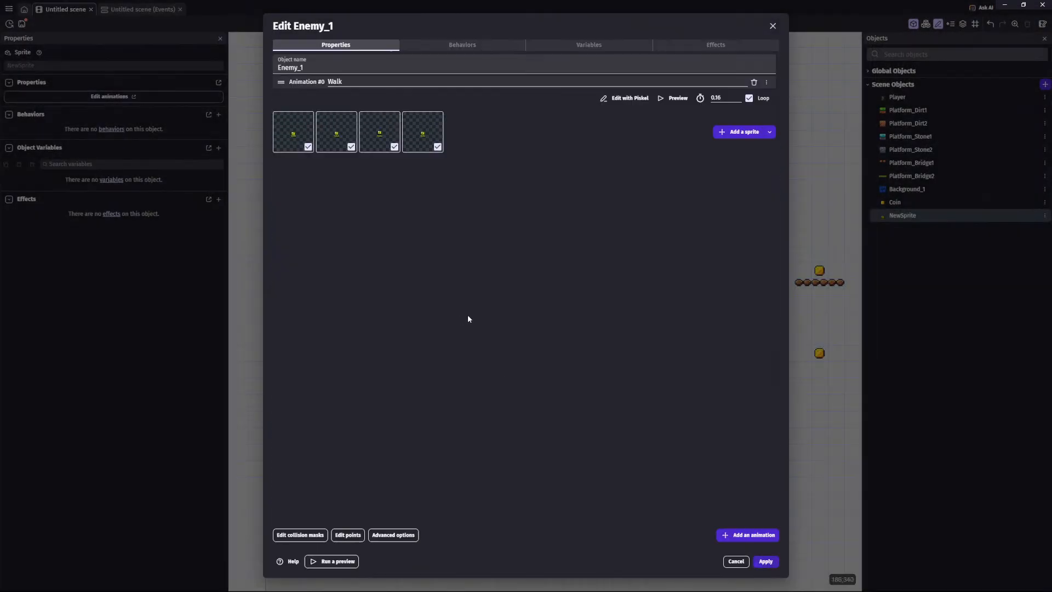
Step: Search the behaviors for "platformer object" and add the Platformer character behavior to Enemy_1
left_click(465, 46)
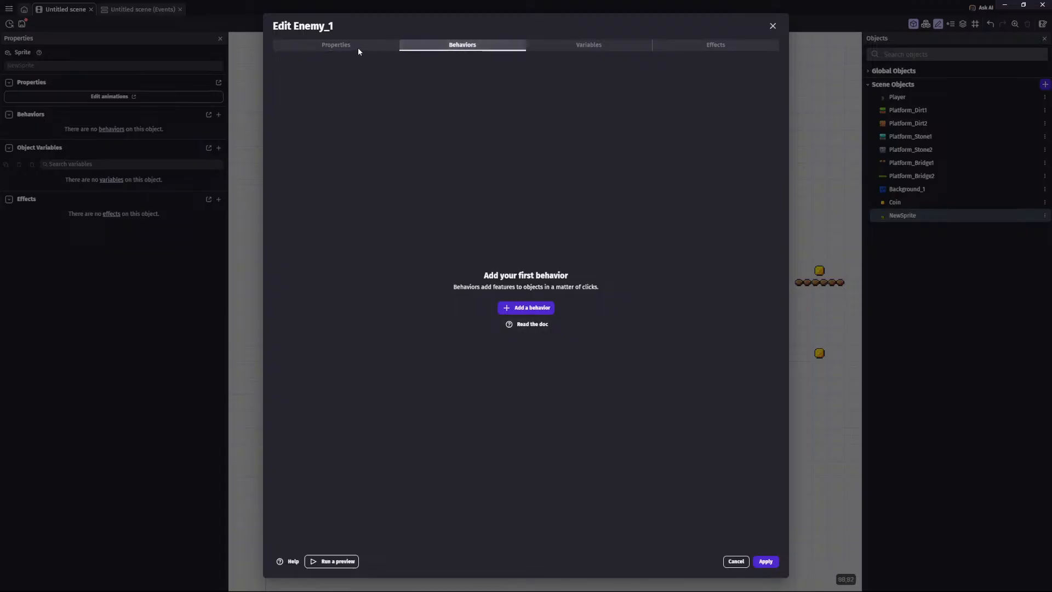
left_click(357, 47)
left_click(443, 49)
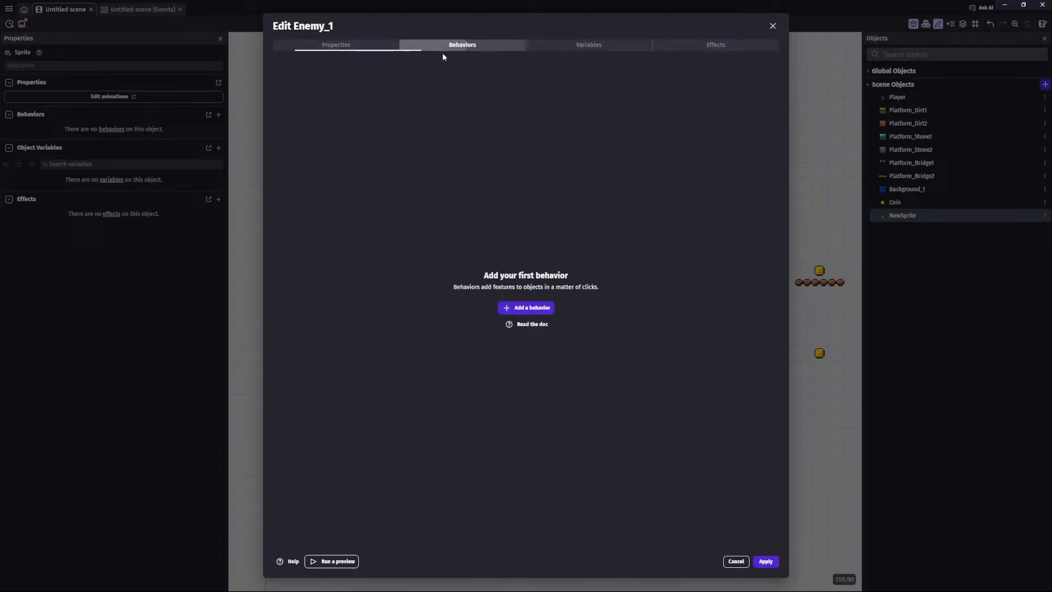
left_click(366, 44)
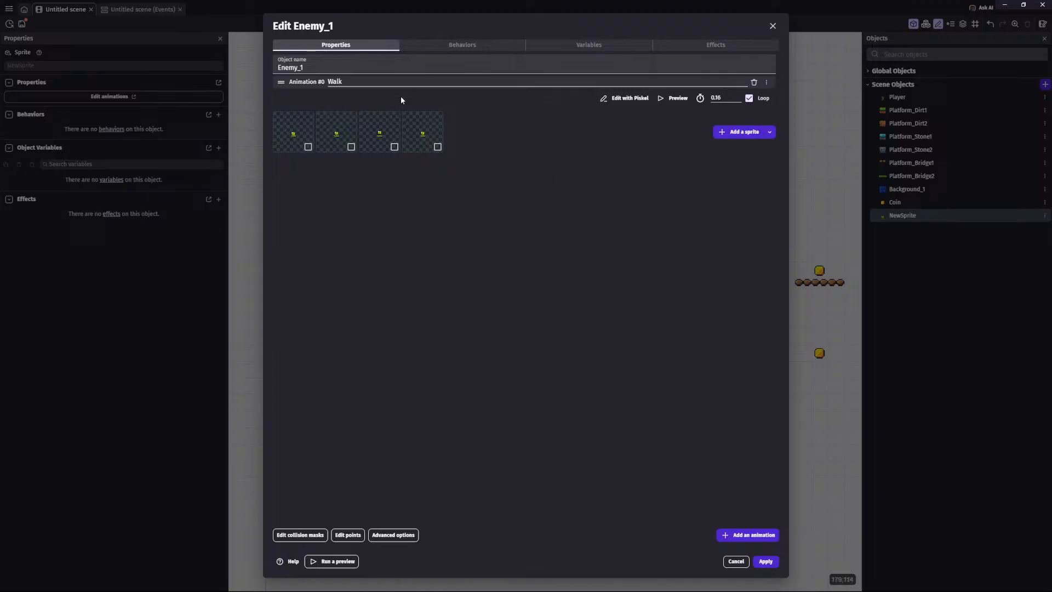
left_click(470, 45)
left_click(526, 307)
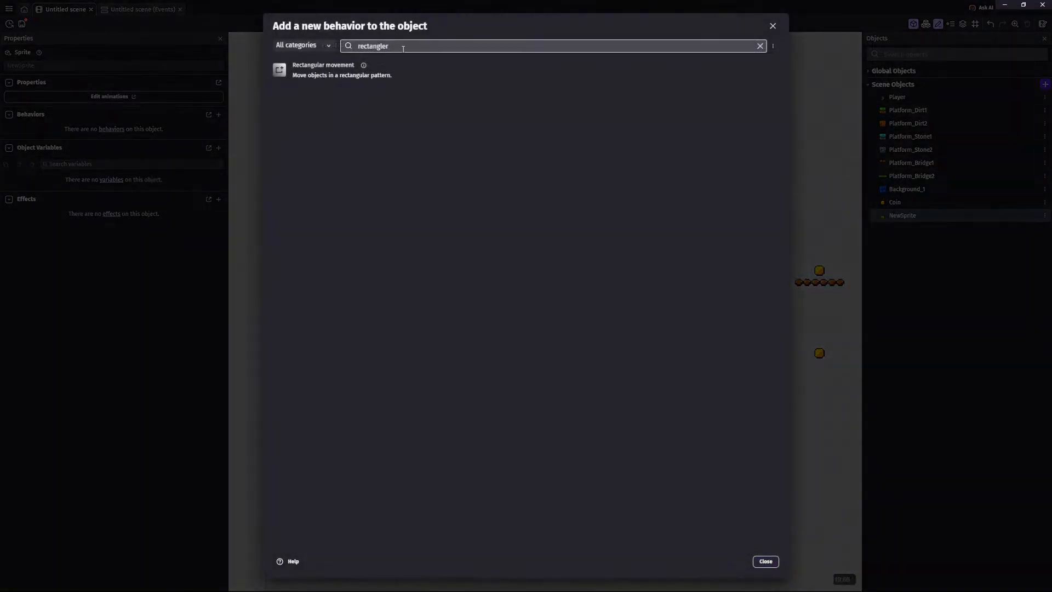
double_click(378, 46)
type("platforme")
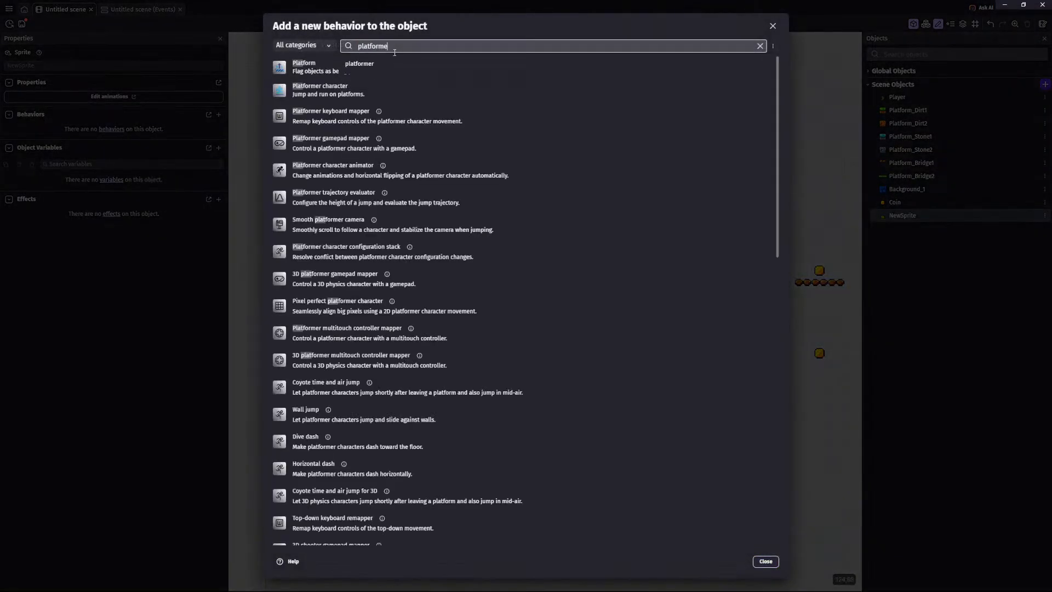
type("r object")
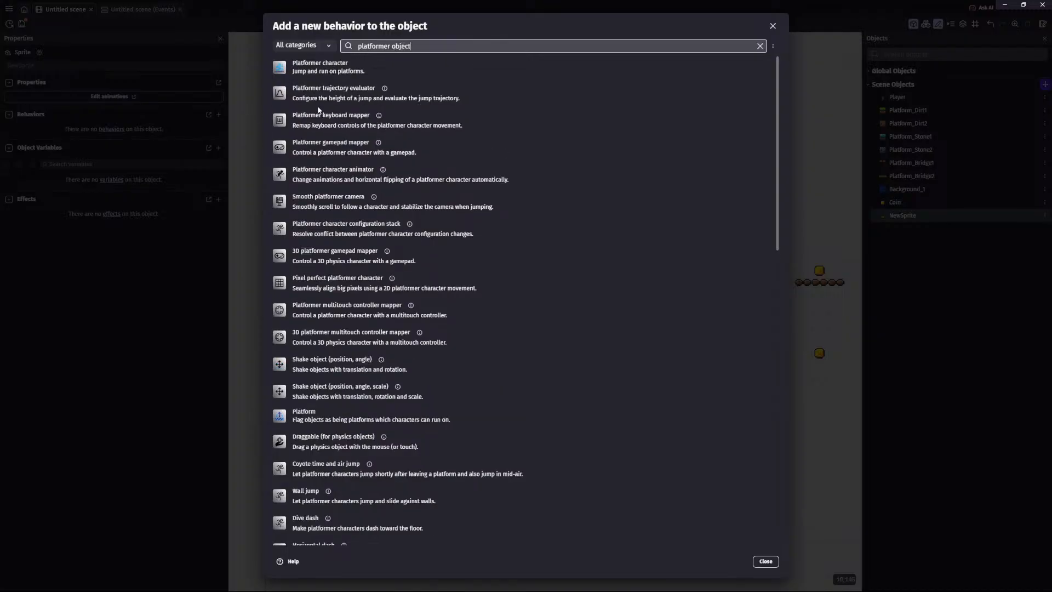
left_click(329, 74)
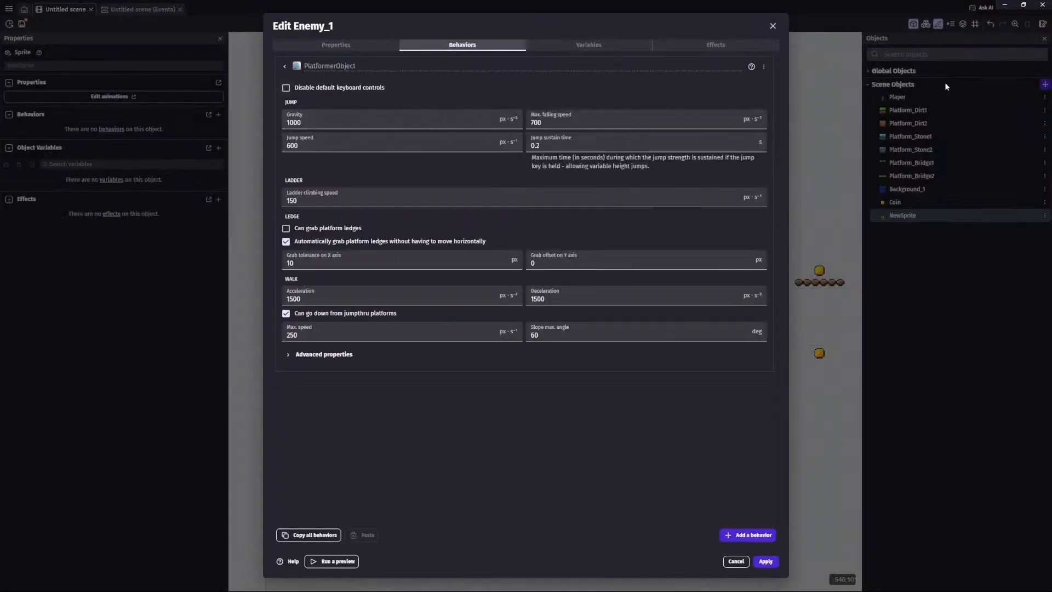
Step: Disable the default keyboard controls in Enemy_1's platformer behavior and set its maximum speed to 40
left_click(286, 89)
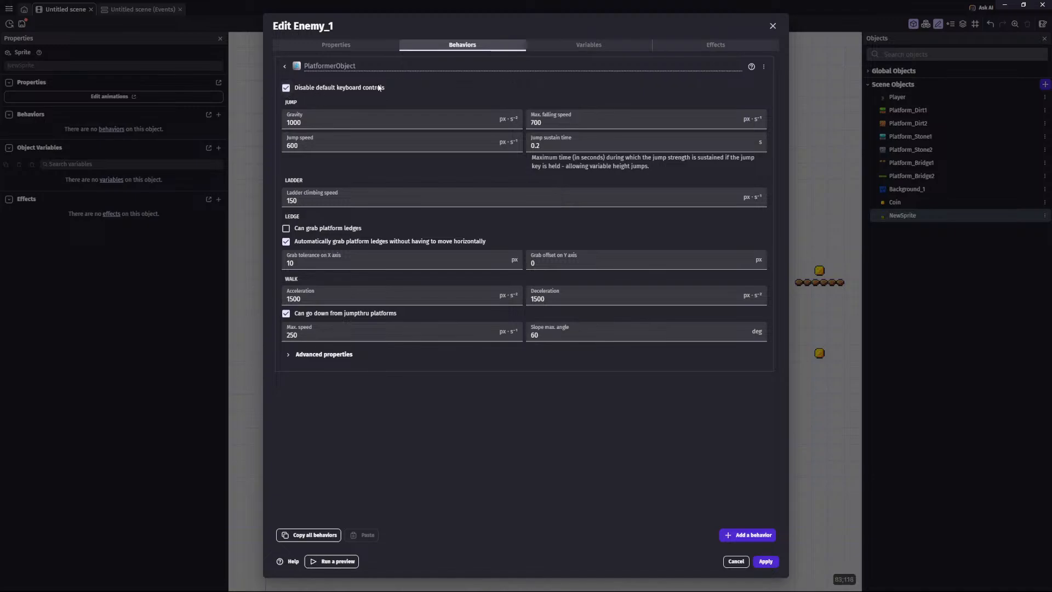
double_click(303, 335)
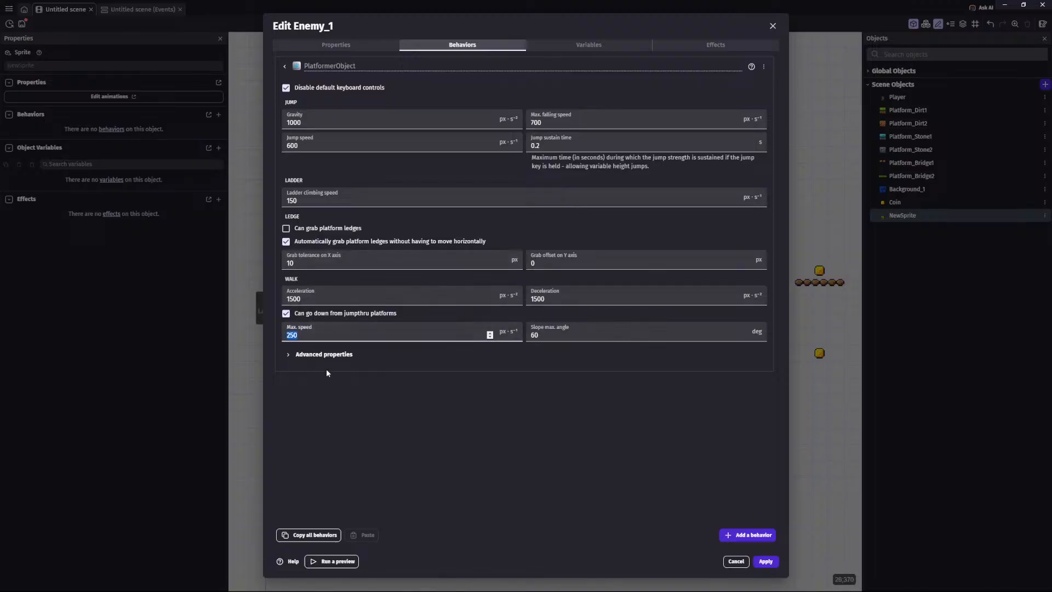
type("40")
left_click(344, 386)
double_click(308, 299)
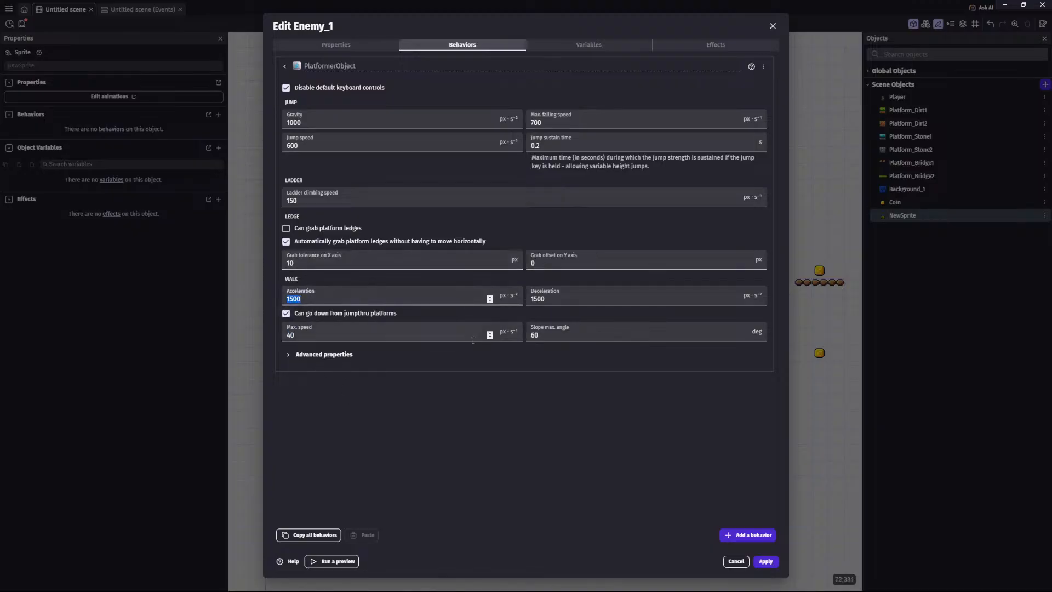
Step: Discard the edits to the new enemy sprite and remove the NewSprite object from the scene
left_click(736, 561)
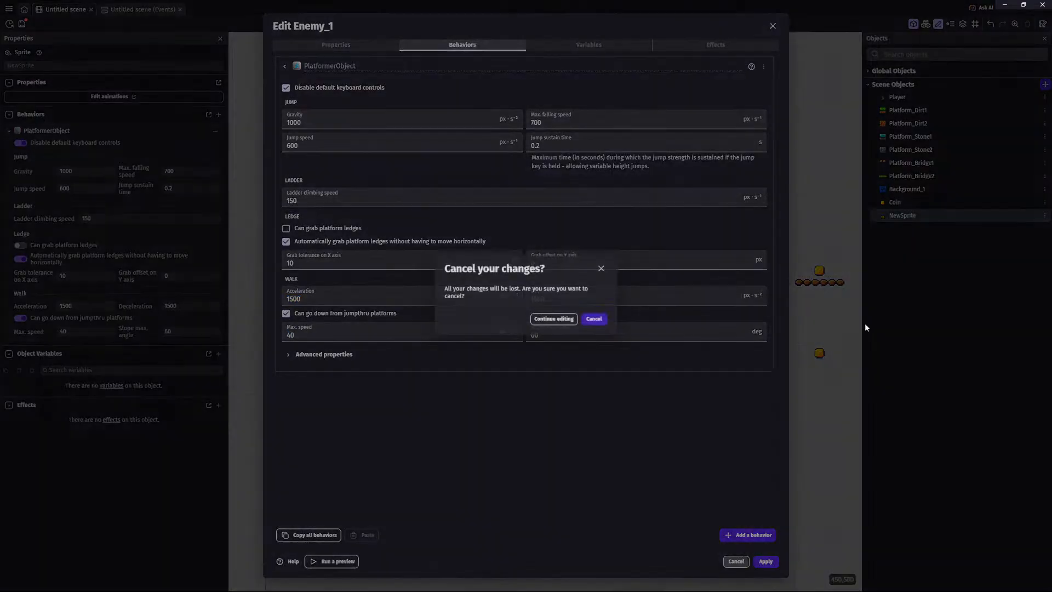
left_click(594, 319)
key("Delete")
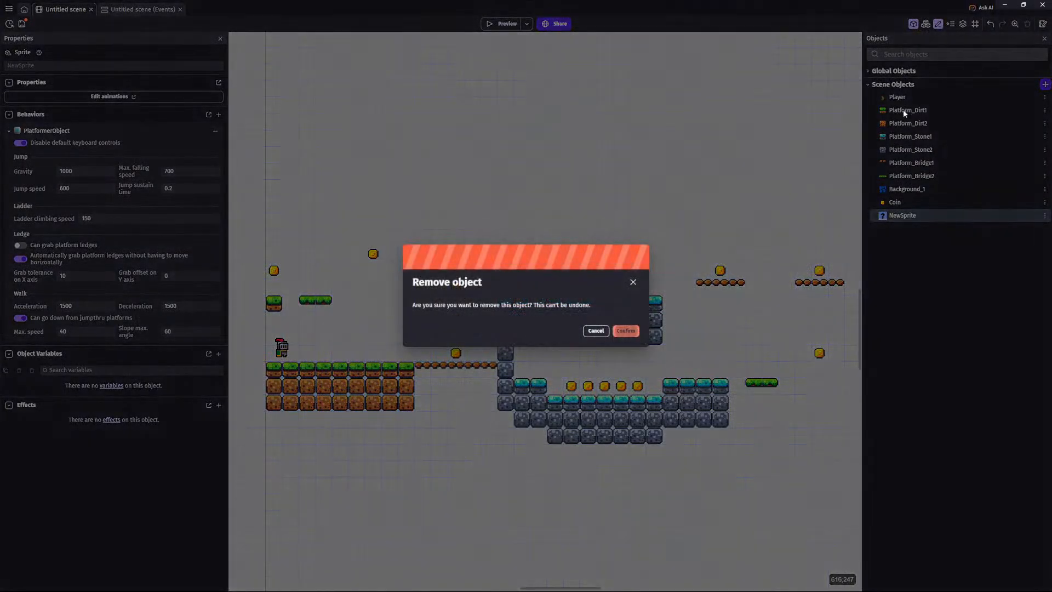
key("Return")
Step: Duplicate the Player object and name the copy Enemy_1
left_click(897, 99)
key("ctrl+d")
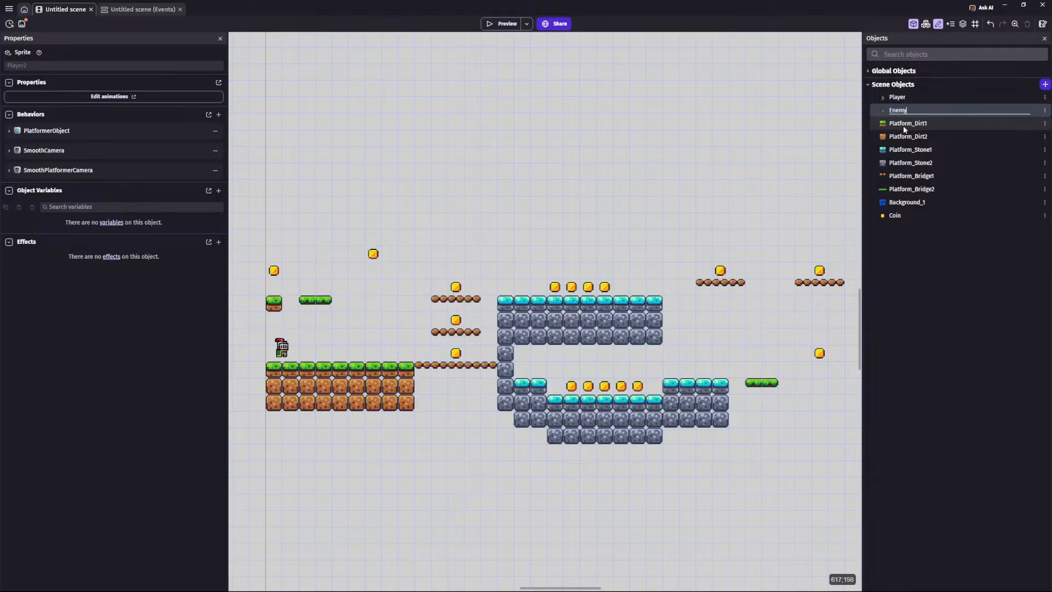
type("Enemy_1")
key("Return")
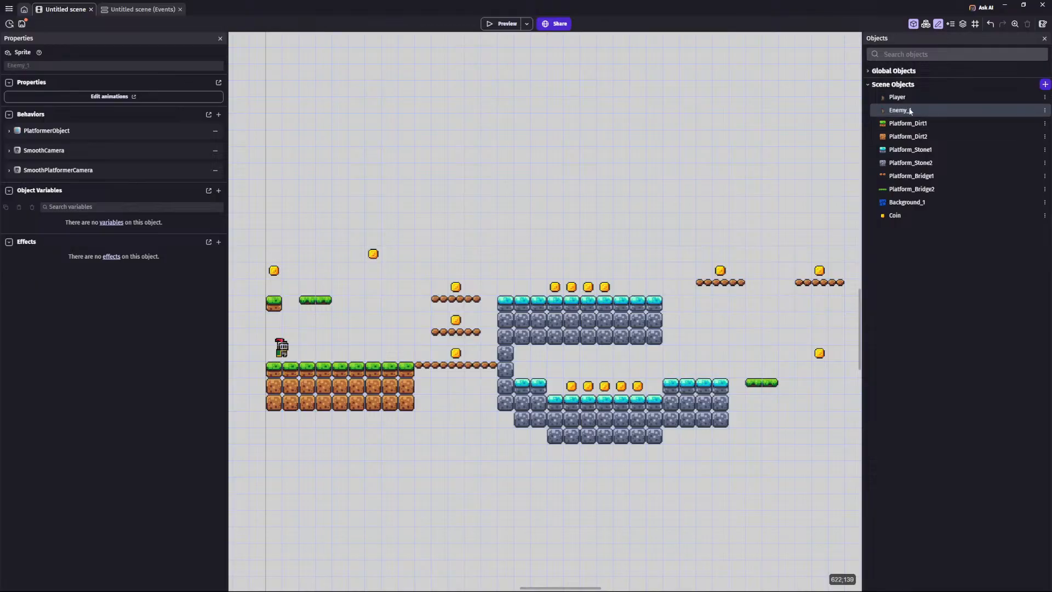
Step: Delete all four knight frames from Enemy_1's Idle animation and rename the animation Walk
double_click(909, 110)
left_click(308, 147)
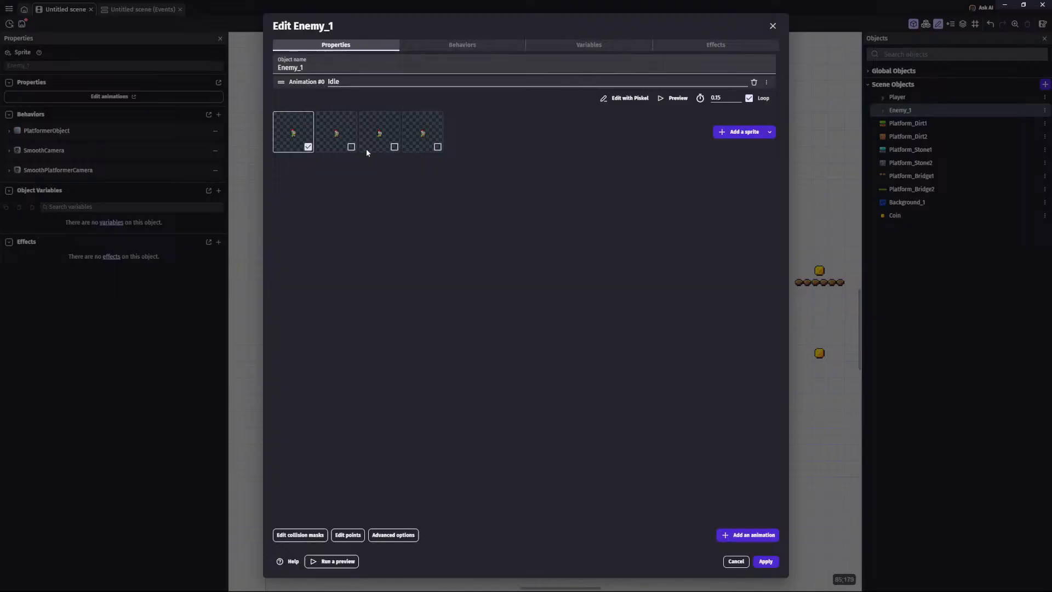
left_click(351, 147)
left_click(394, 147)
left_click(438, 146)
right_click(432, 146)
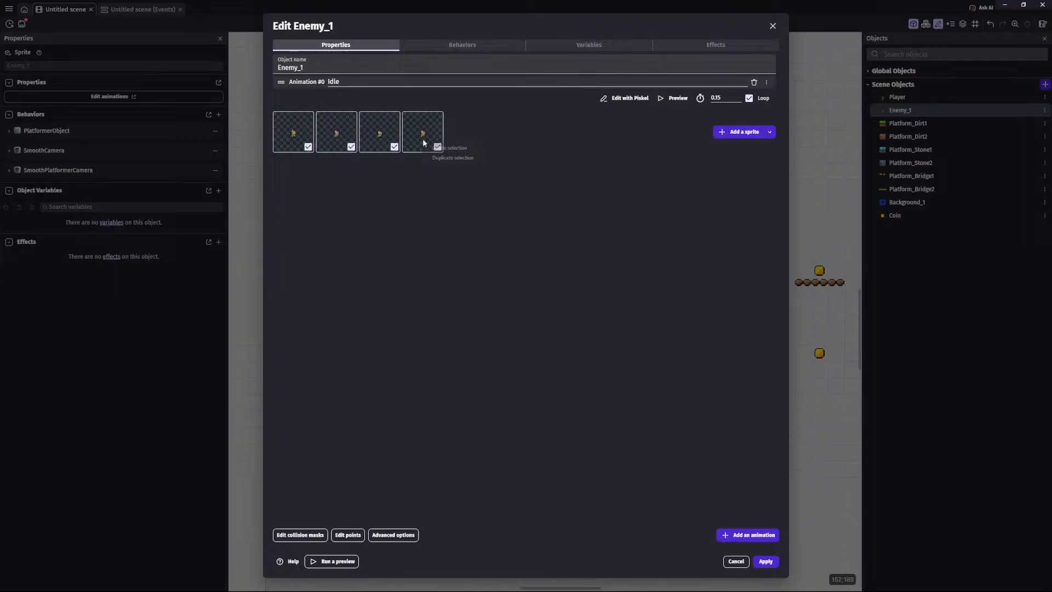
left_click(448, 148)
double_click(363, 81)
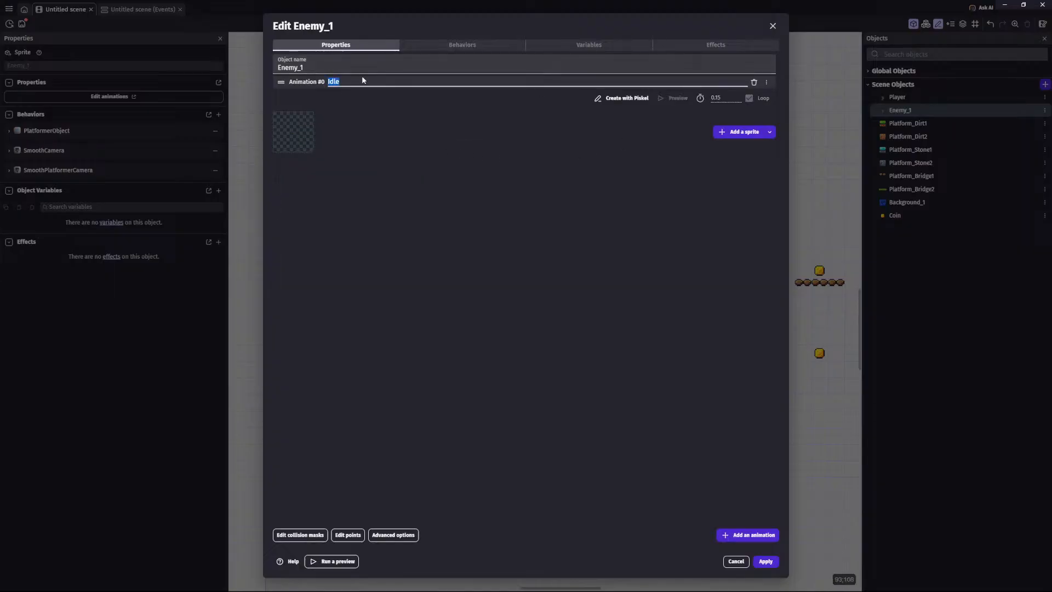
type("Walk")
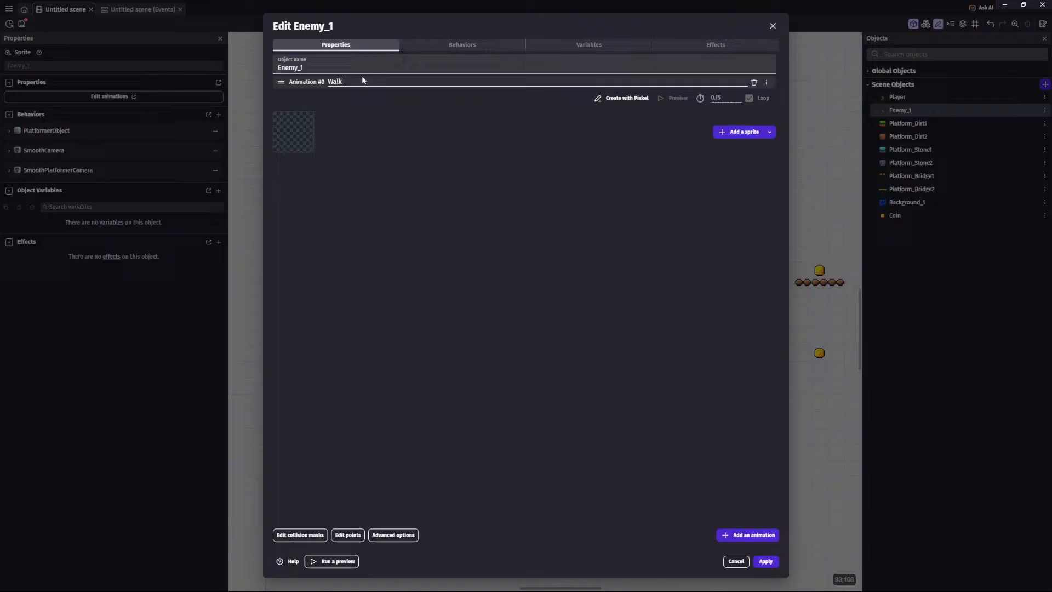
Step: Add slime_green_walk1 through slime_green_walk4 as frames of Enemy_1's Walk animation, copying the files into the project folder
left_click(725, 134)
scroll(364, 159, "down", 5)
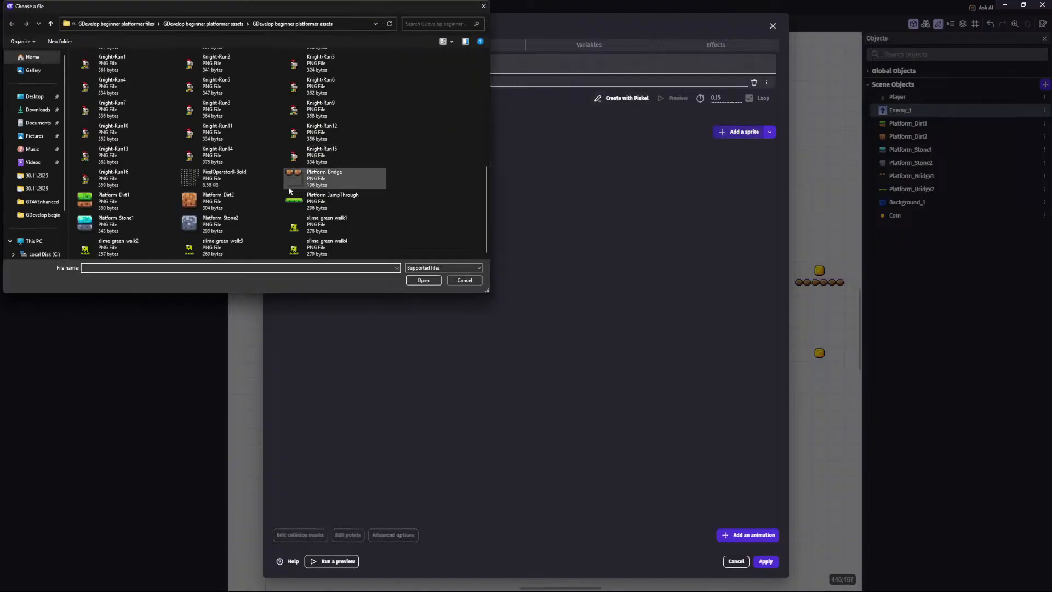
left_click(335, 221)
left_click(157, 244, "ctrl")
left_click(225, 248, "ctrl")
left_click(325, 248, "ctrl")
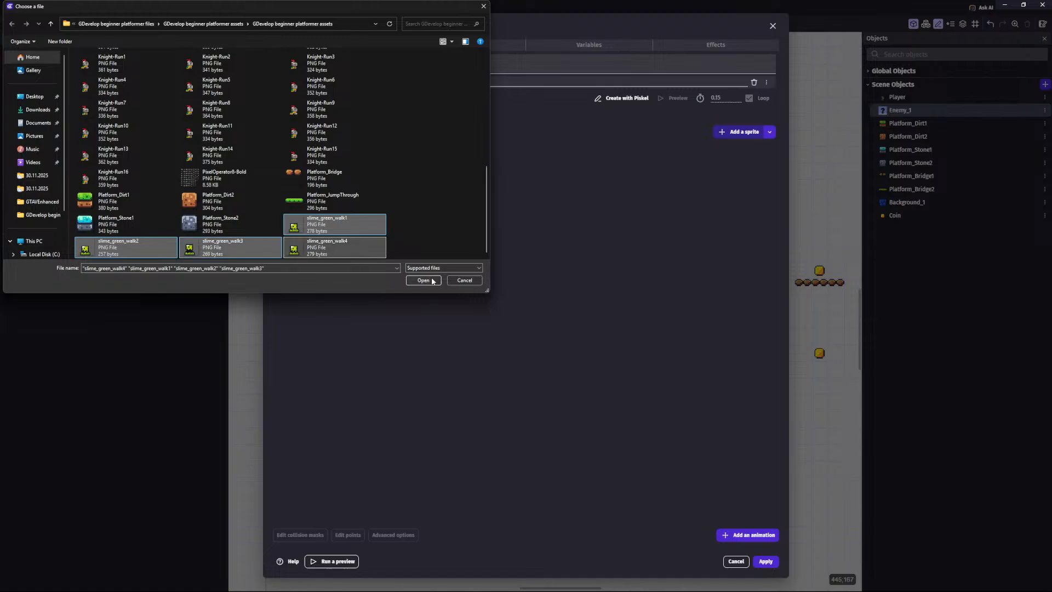
left_click(432, 281)
left_click(588, 303)
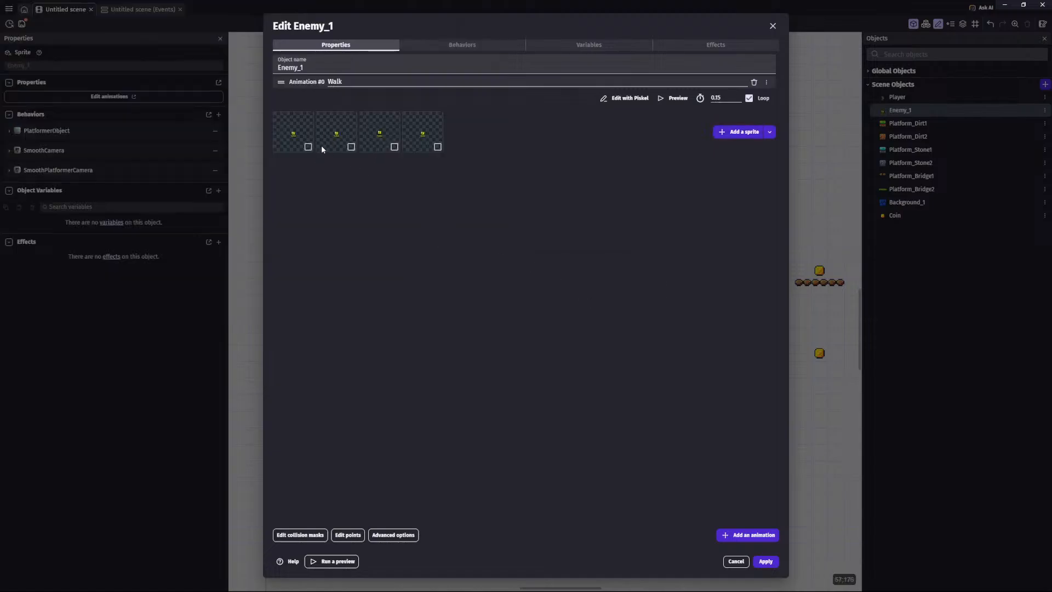
Step: Select all four frames of Enemy_1's Walk animation and preview the animation
left_click(310, 147)
left_click(348, 149)
left_click(394, 147)
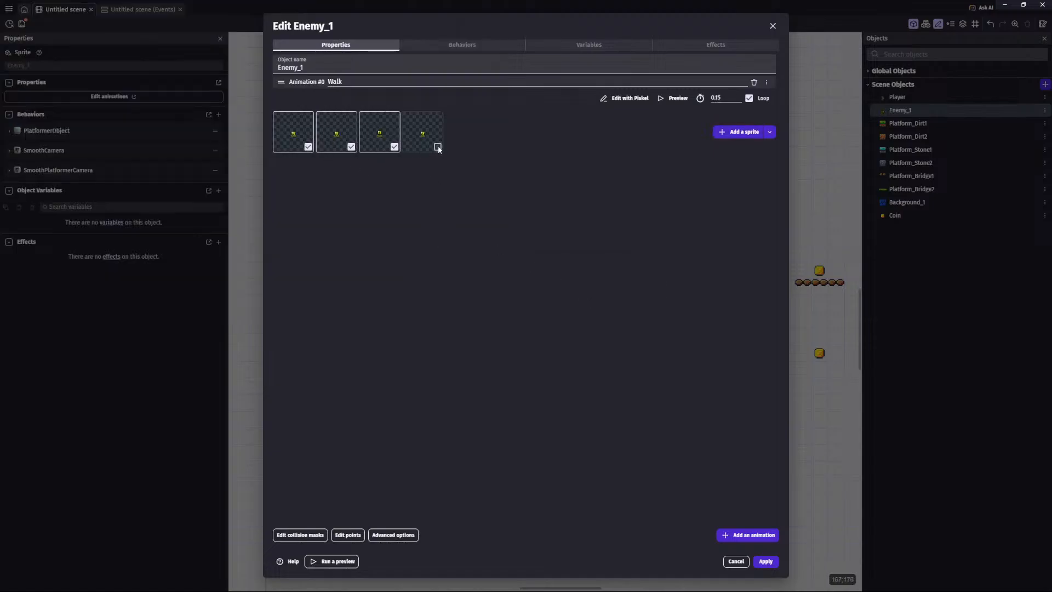
left_click(437, 146)
left_click(674, 99)
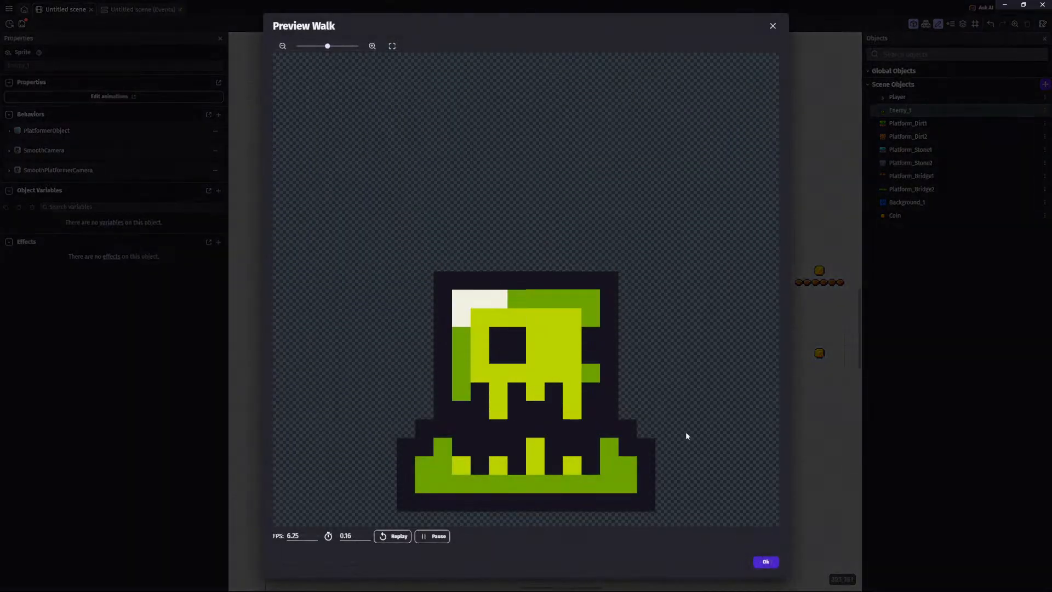
left_click(765, 561)
Step: Delete the SmoothCamera and SmoothPlatformerCamera behaviors from Enemy_1
left_click(446, 43)
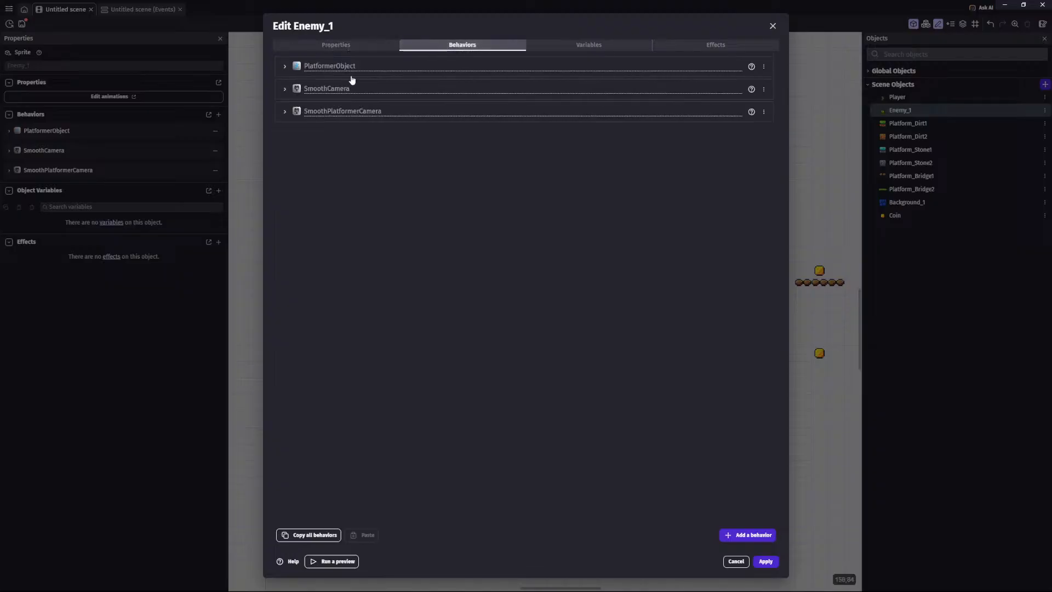
left_click(763, 89)
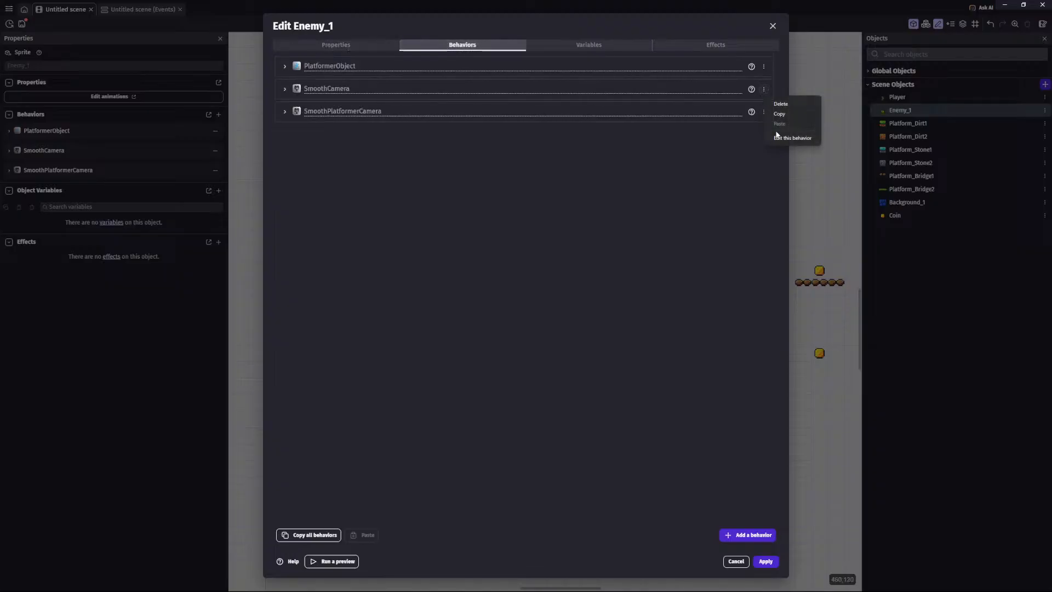
left_click(781, 104)
left_click(556, 304)
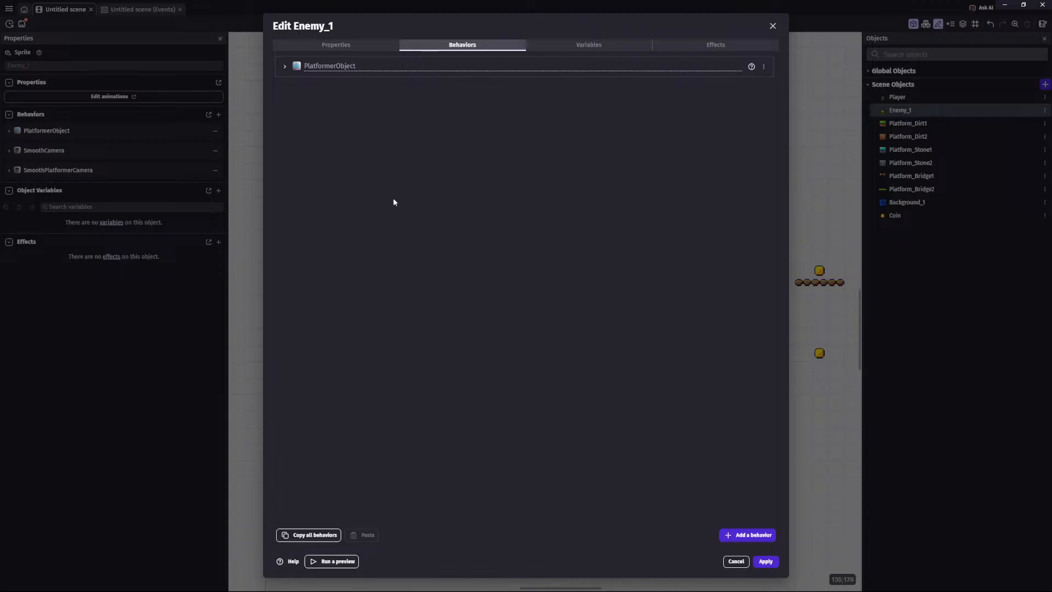
Step: Disable default keyboard controls in Enemy_1's PlatformerObject behavior, set acceleration to 300 and max. speed to 40, and apply the changes
left_click(286, 65)
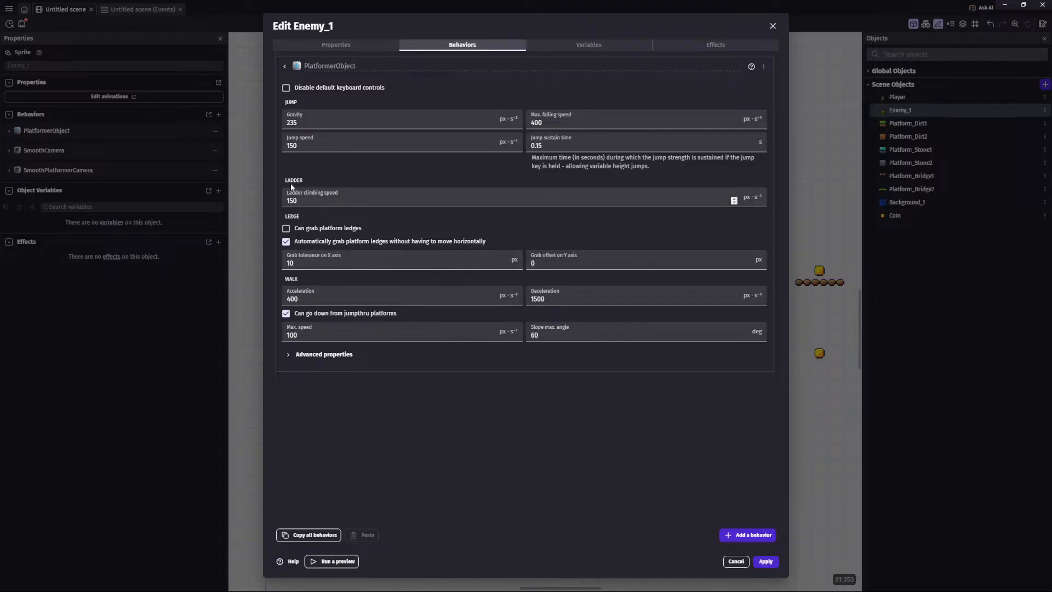
left_click(286, 89)
left_click_drag(301, 299, 270, 301)
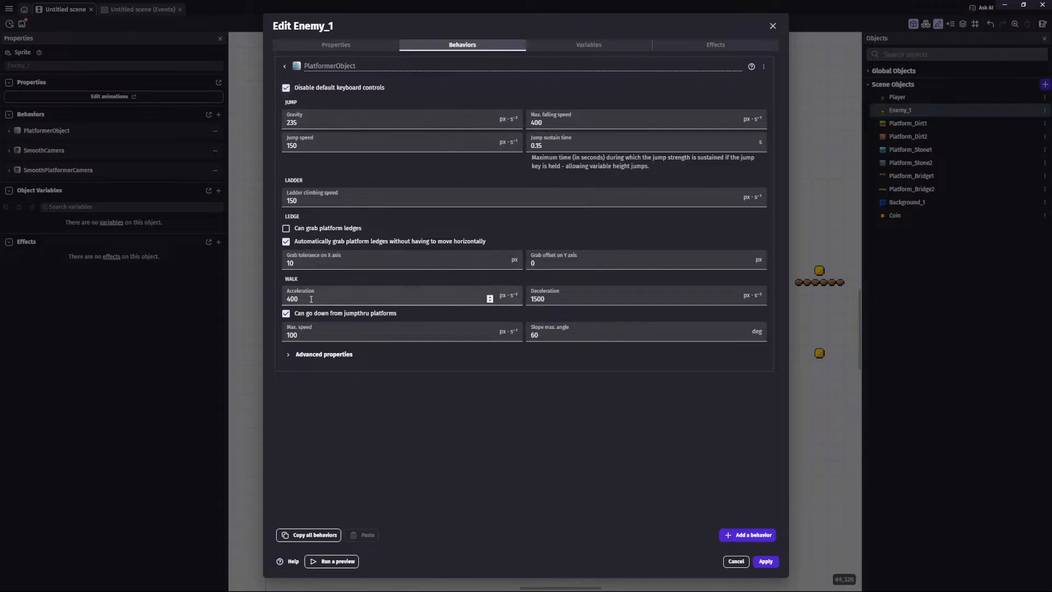
type("200")
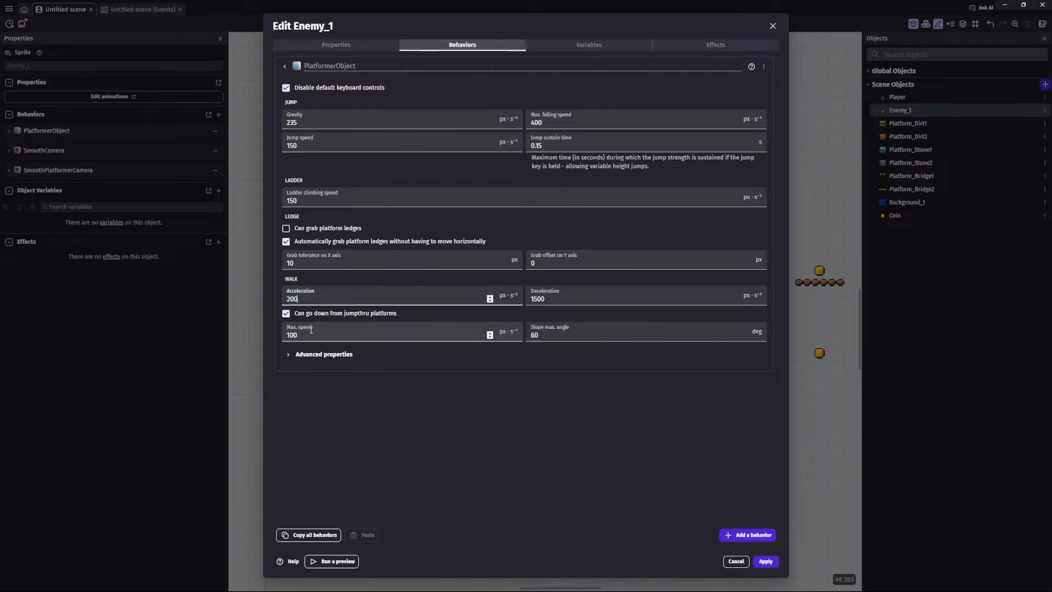
double_click(313, 334)
type("40")
double_click(309, 299)
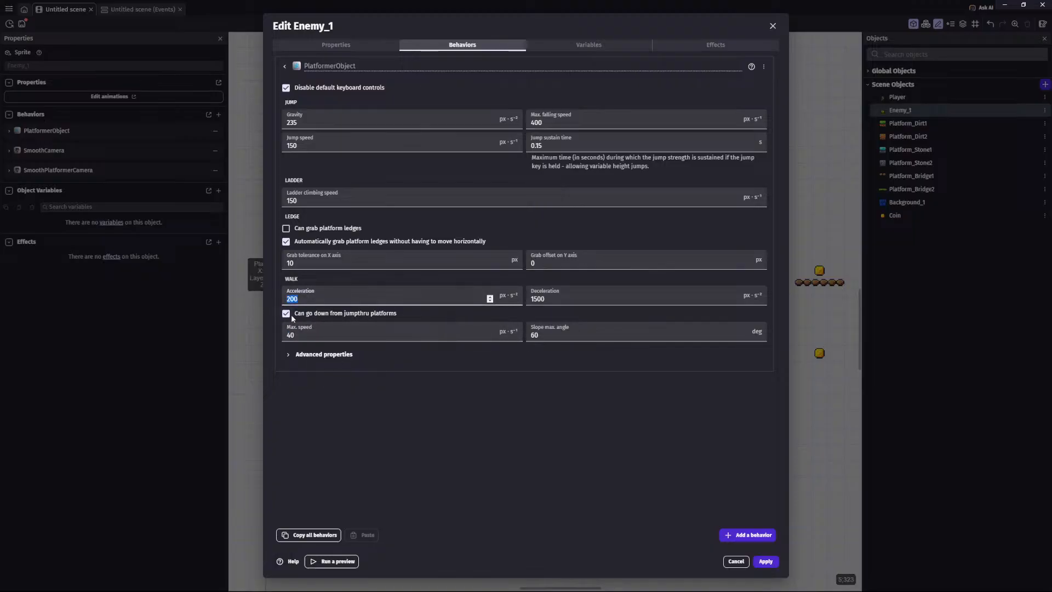
type("300")
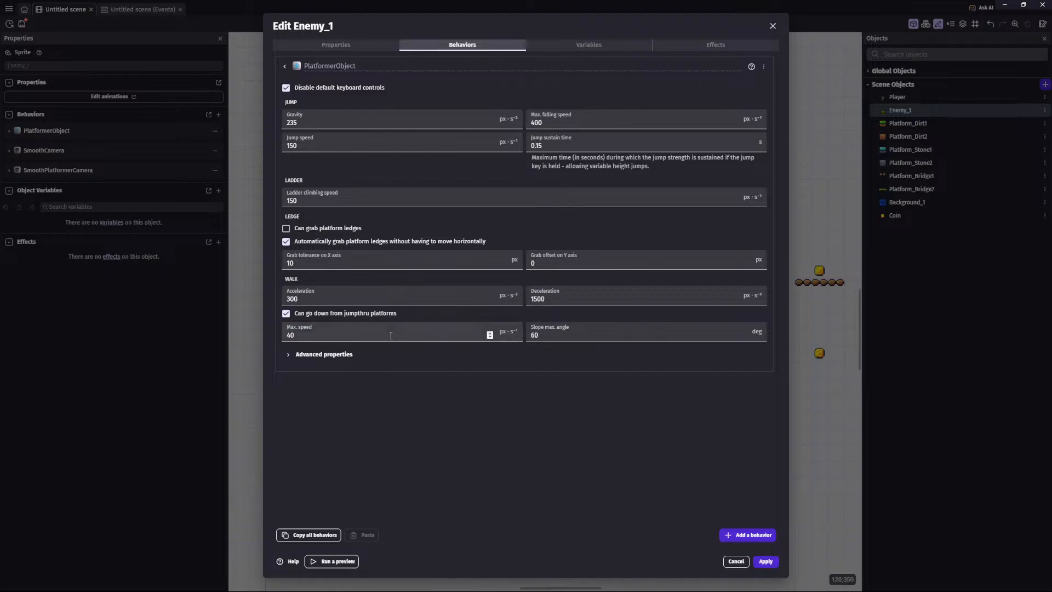
left_click(765, 561)
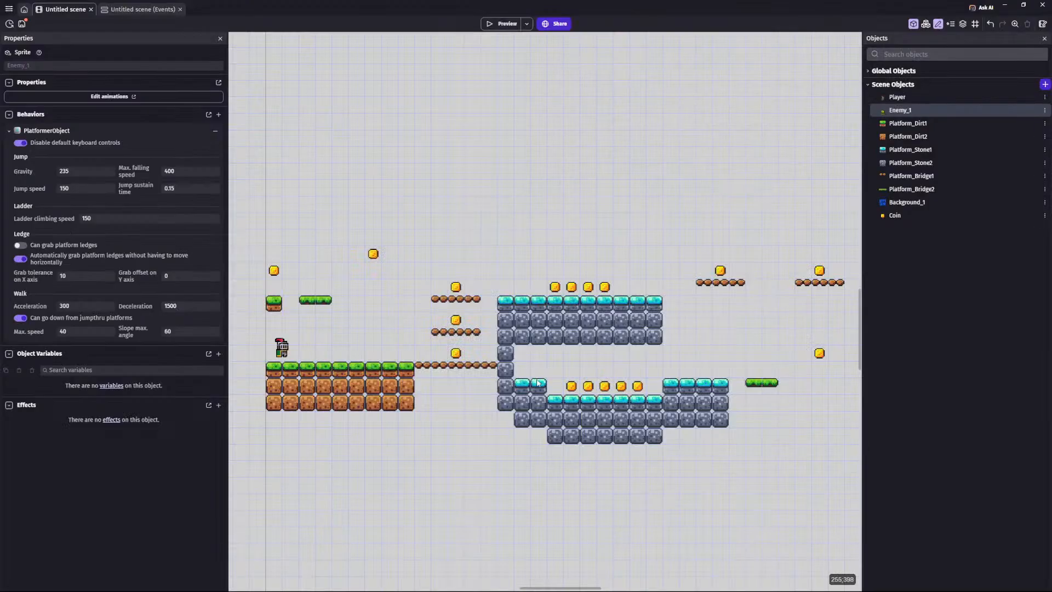
Step: Place an Enemy_1 instance on the sunken stone platform, just before its row of five coins
left_click_drag(595, 344, 559, 387)
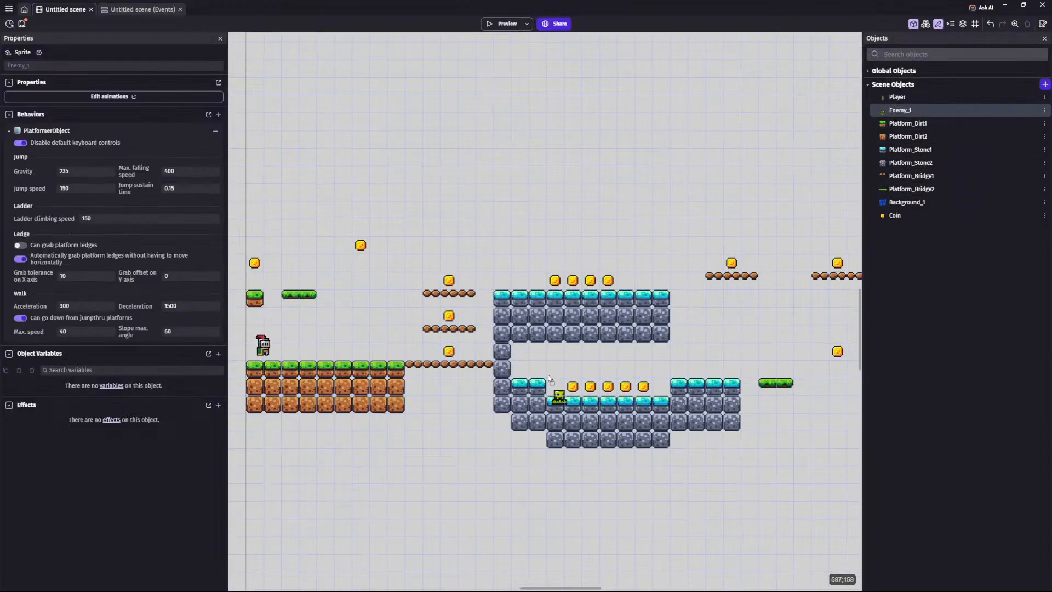
left_click(557, 468)
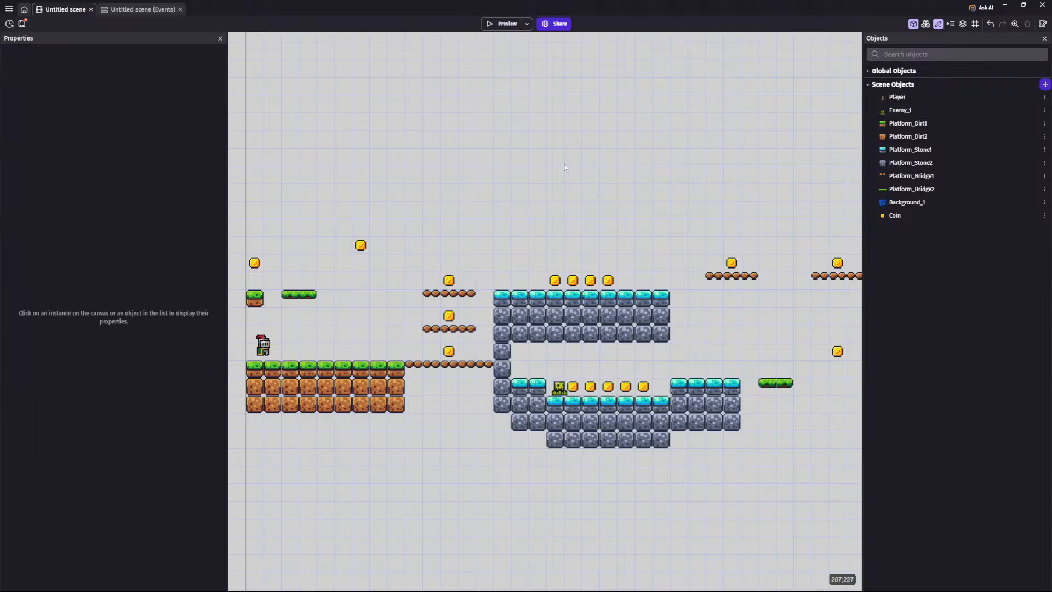
Step: Preview the game, move the player across the level to the slime enemy, and close the preview
left_click(500, 24)
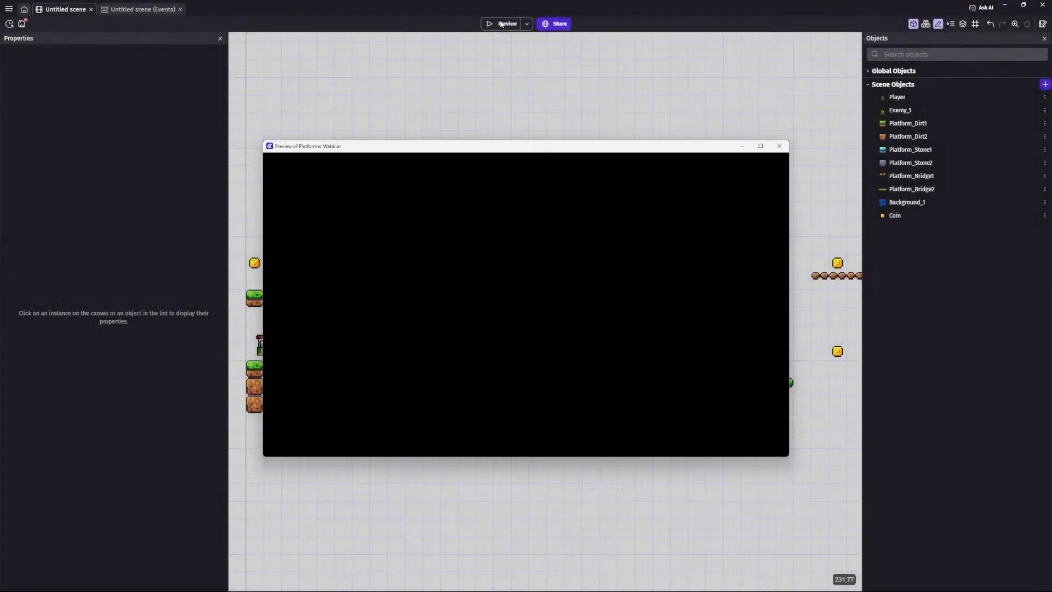
key("Right")
key("Right")
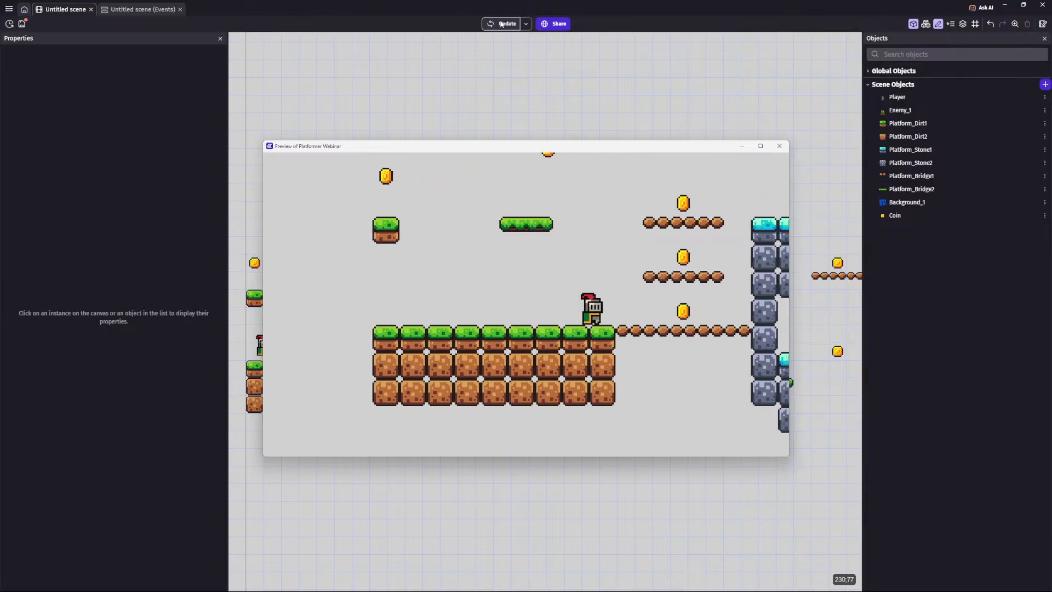
key("space")
key("Right")
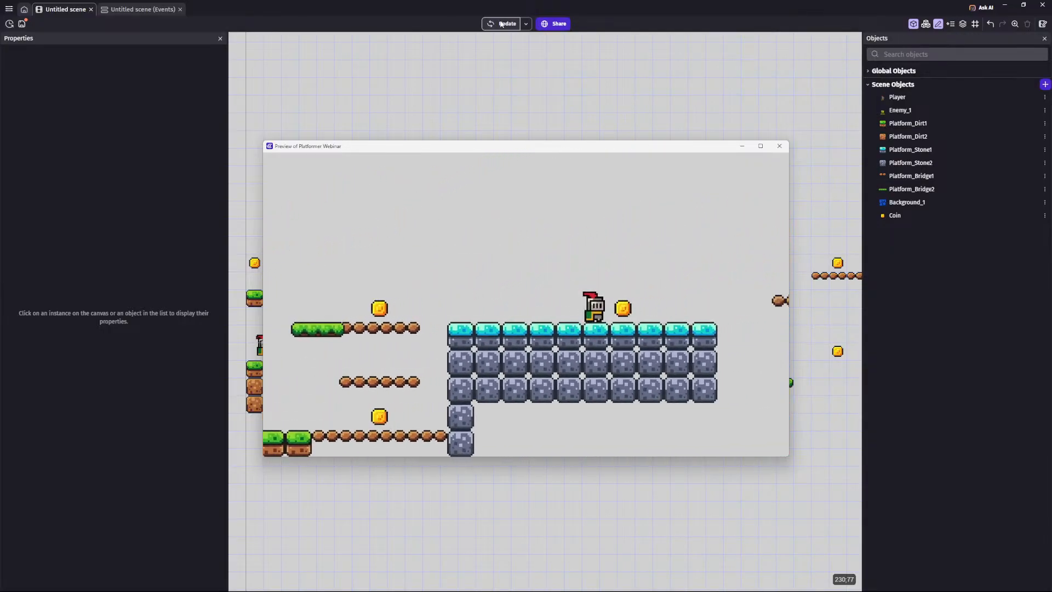
key("Left")
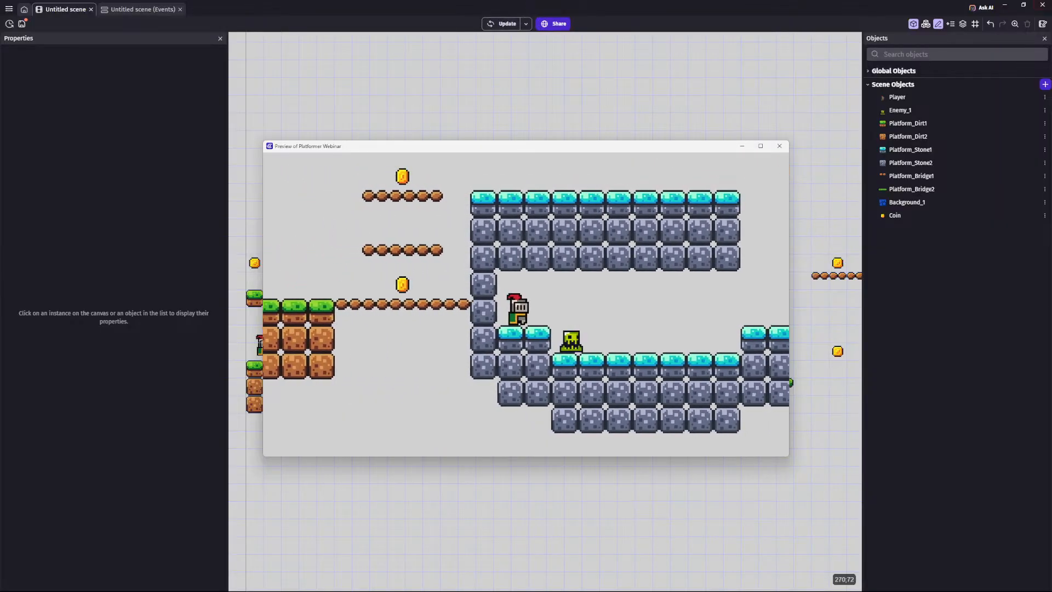
left_click(779, 146)
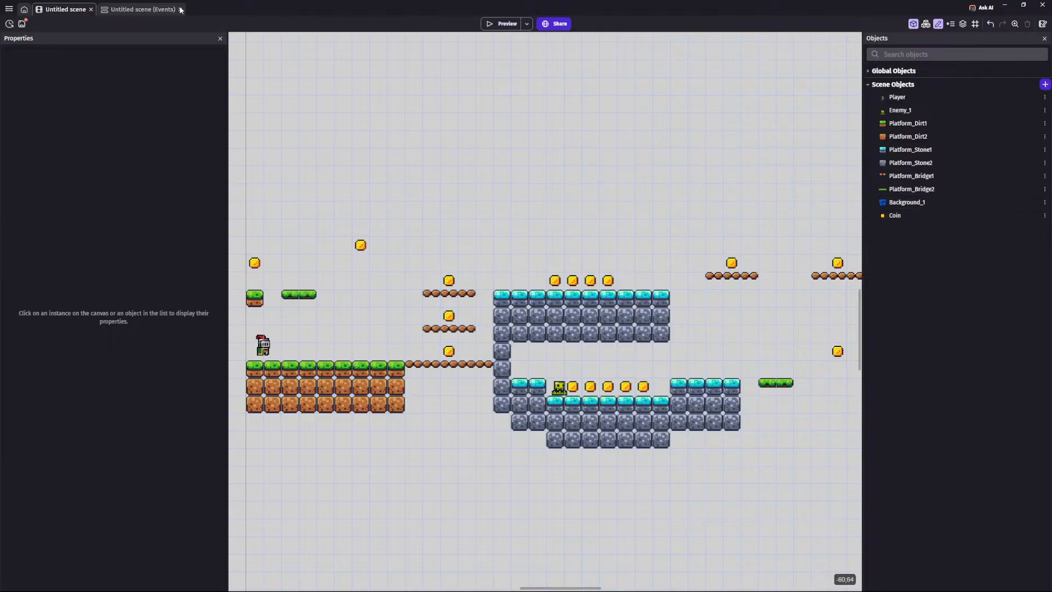
Step: Add a new scene event with the condition that Enemy_1 is horizontally flipped
left_click(143, 9)
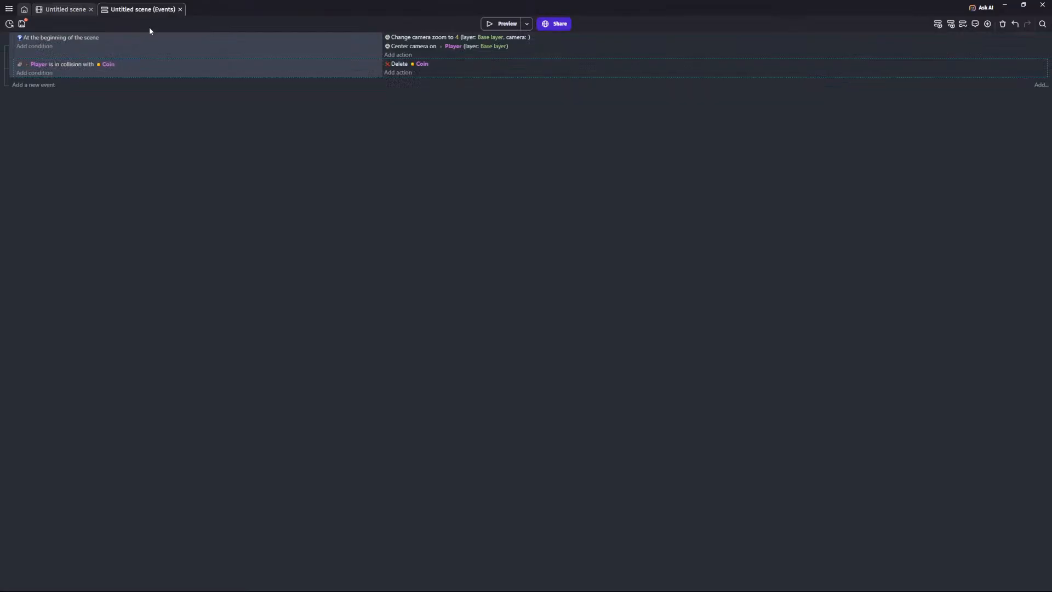
left_click(46, 86)
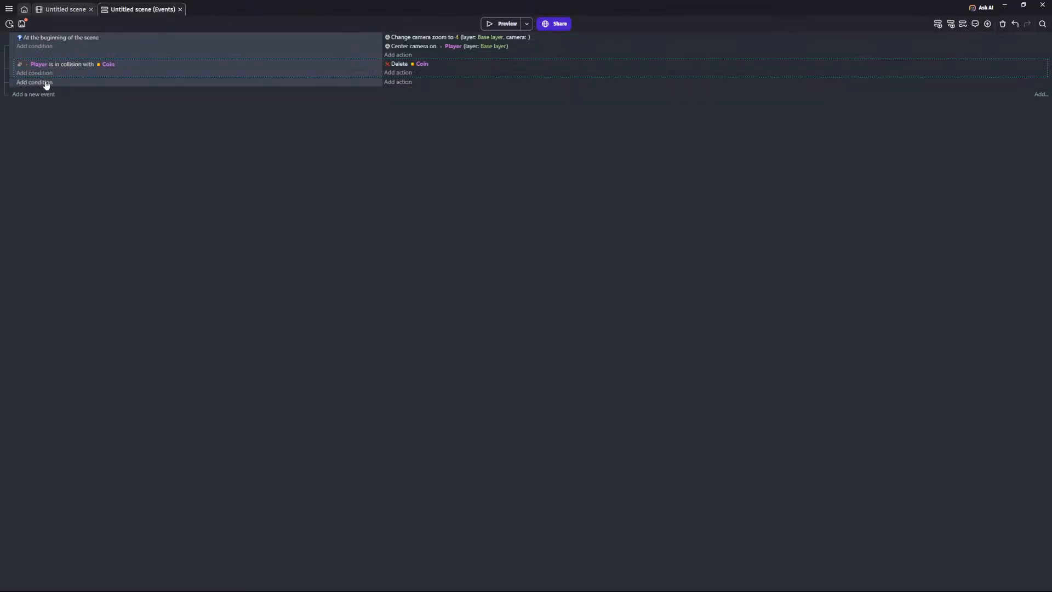
left_click(47, 83)
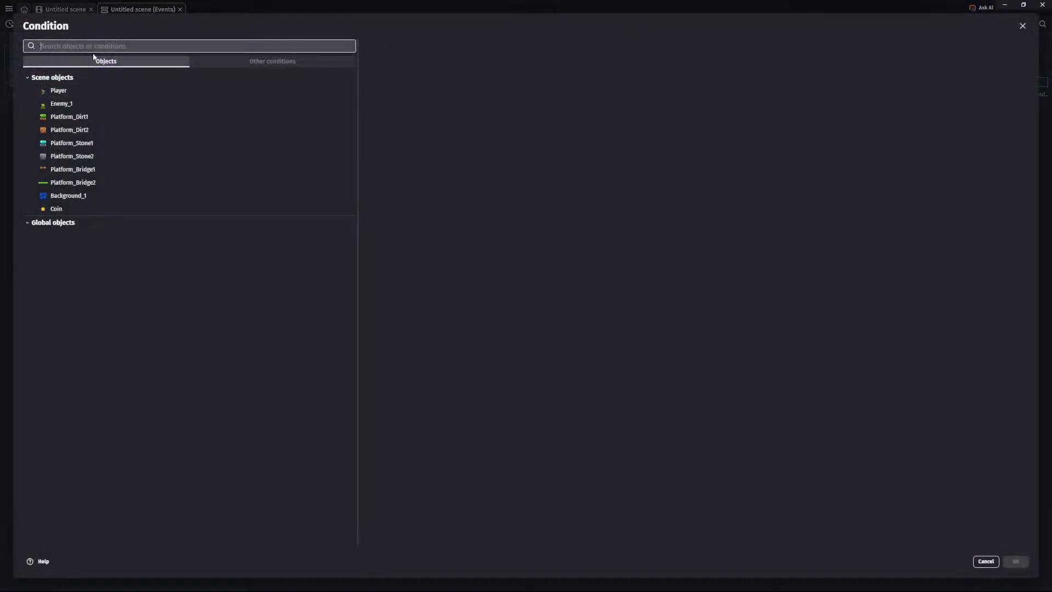
left_click(55, 105)
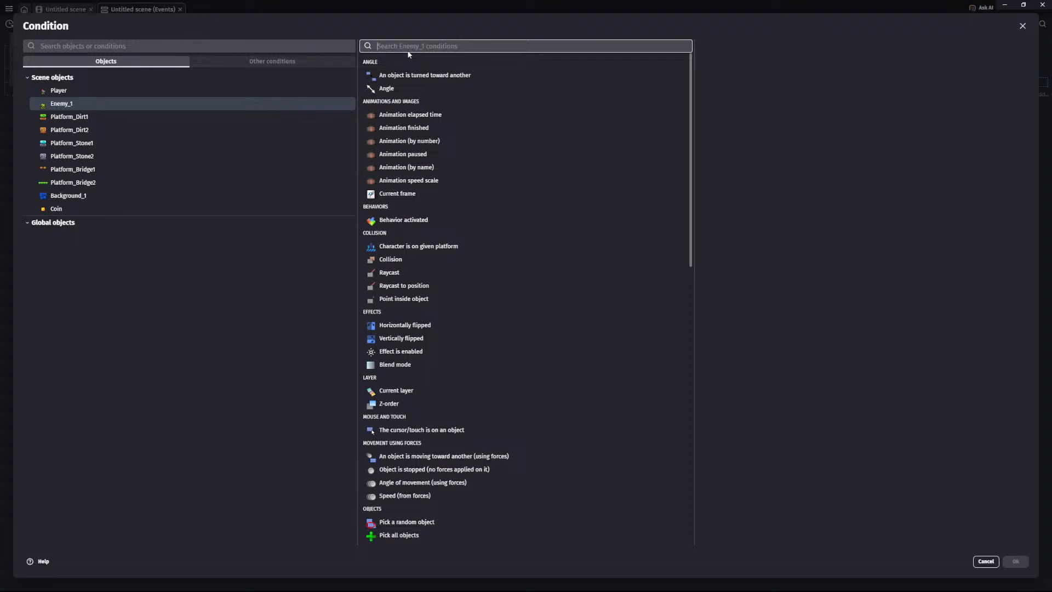
type("horizontall")
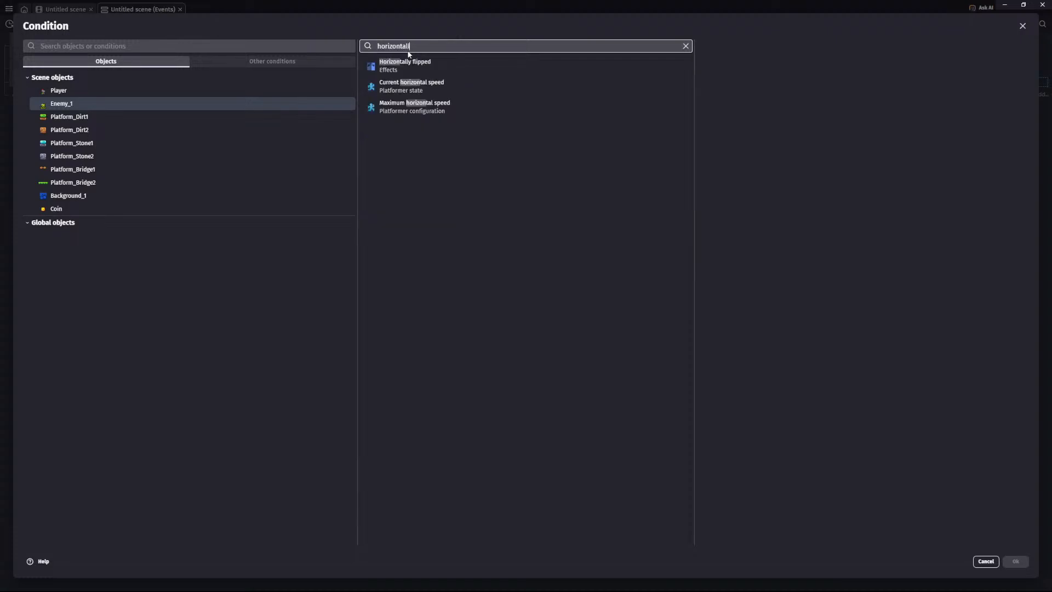
left_click(449, 72)
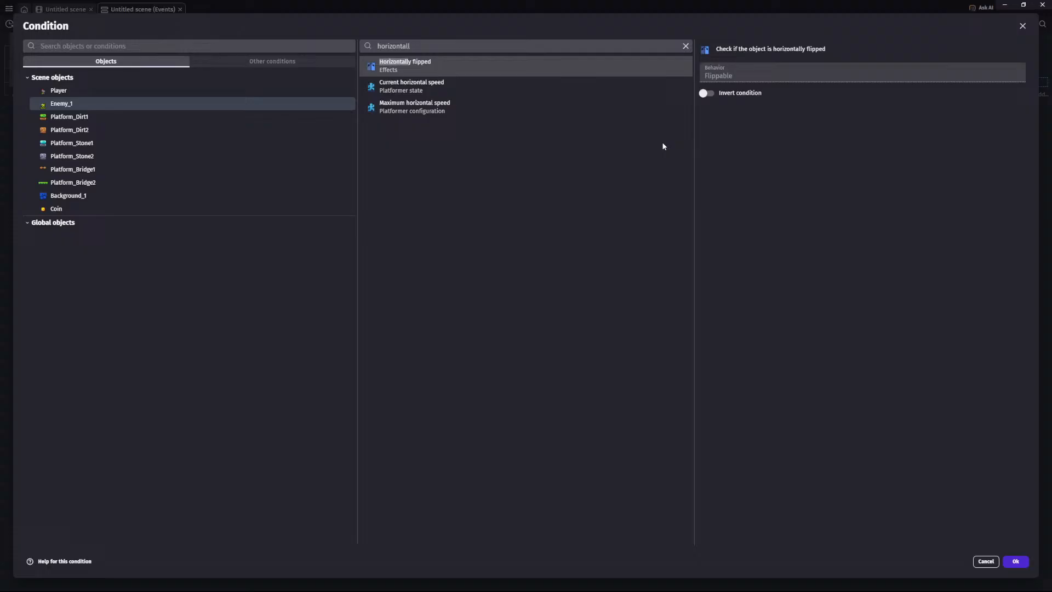
left_click(1016, 562)
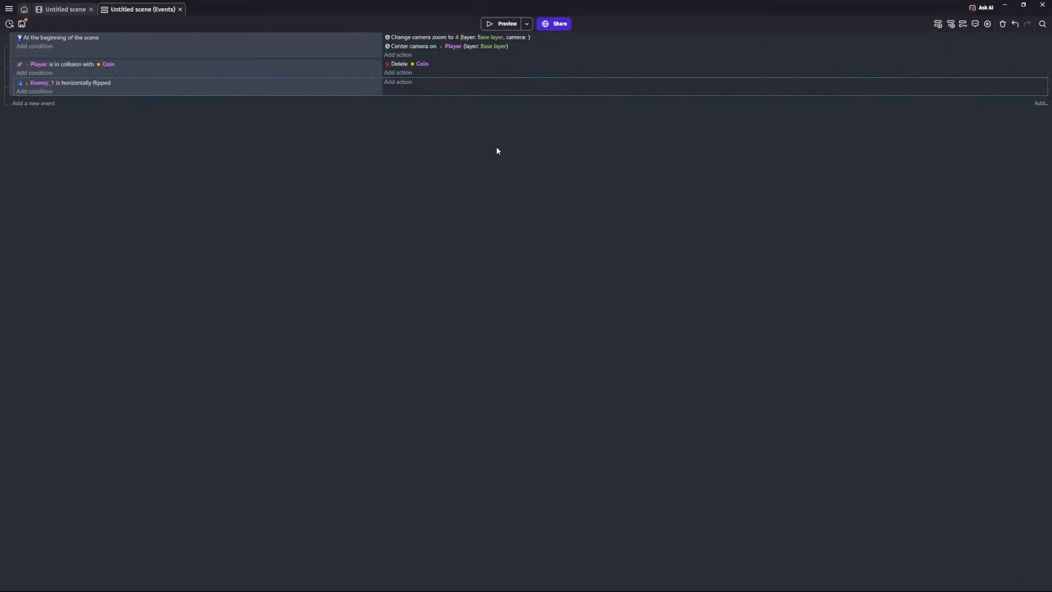
Step: Add the platformer action Simulate left key press for Enemy_1 to the horizontally flipped event
left_click(397, 83)
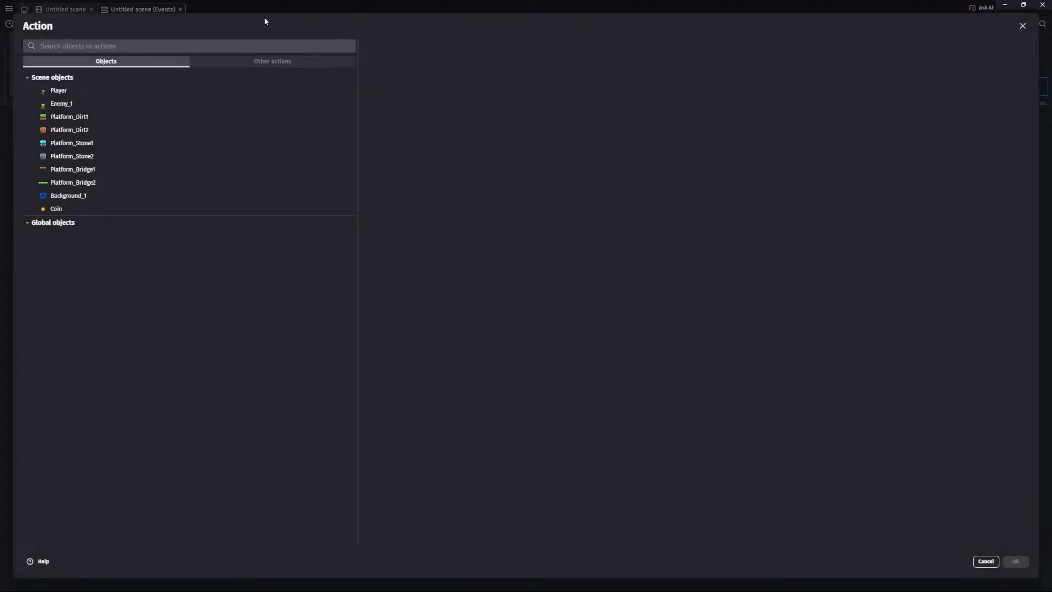
left_click(200, 44)
type("simulatae")
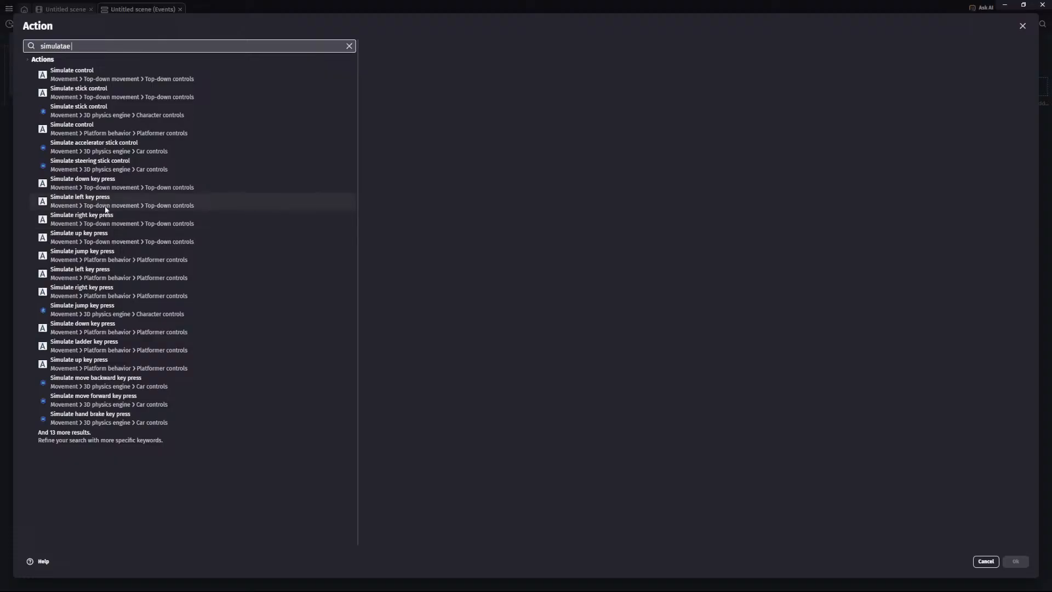
left_click(98, 273)
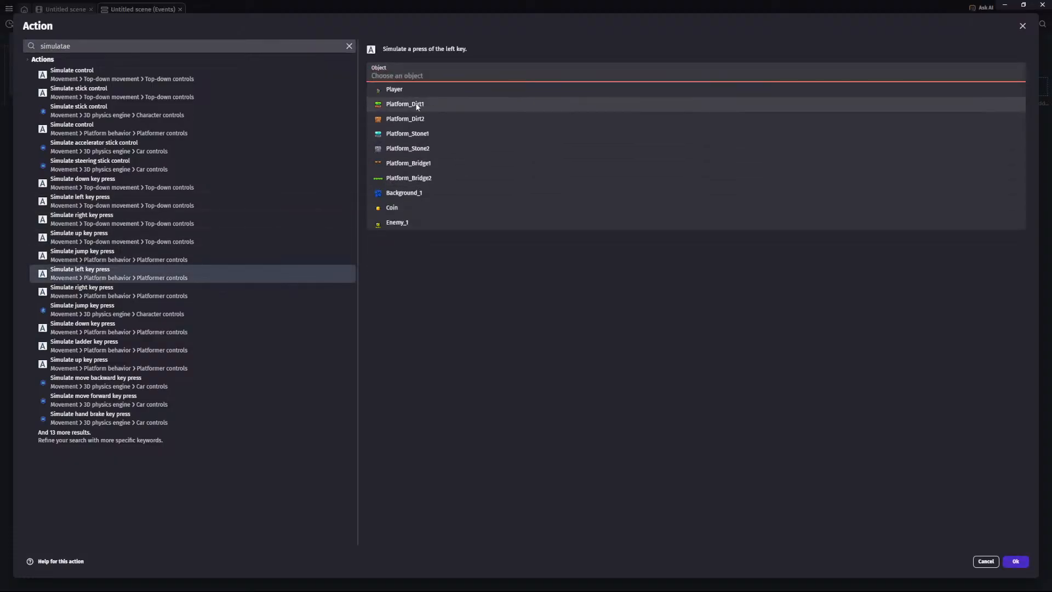
left_click(404, 222)
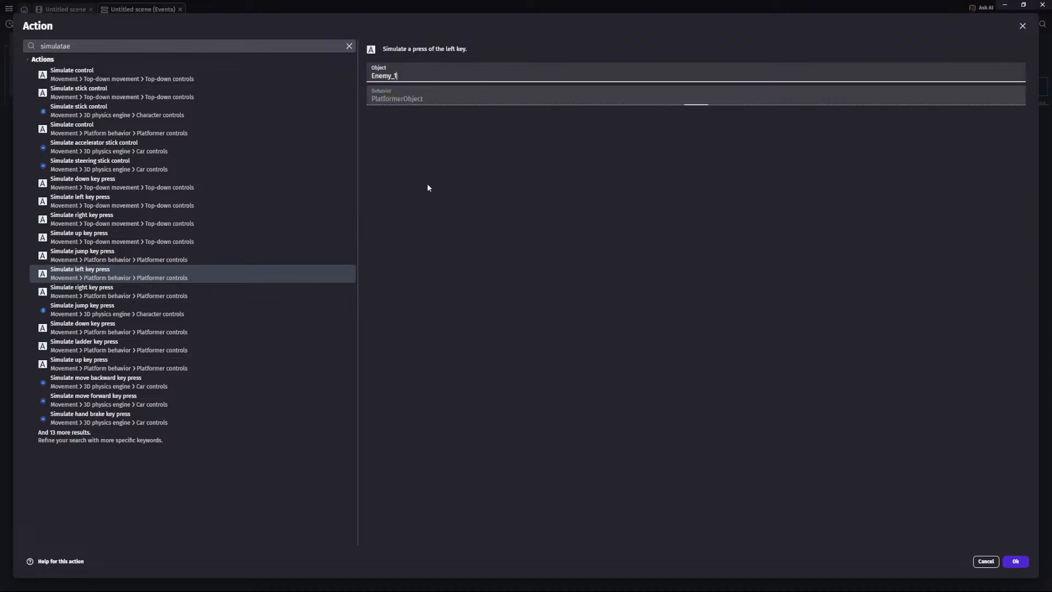
left_click(1015, 562)
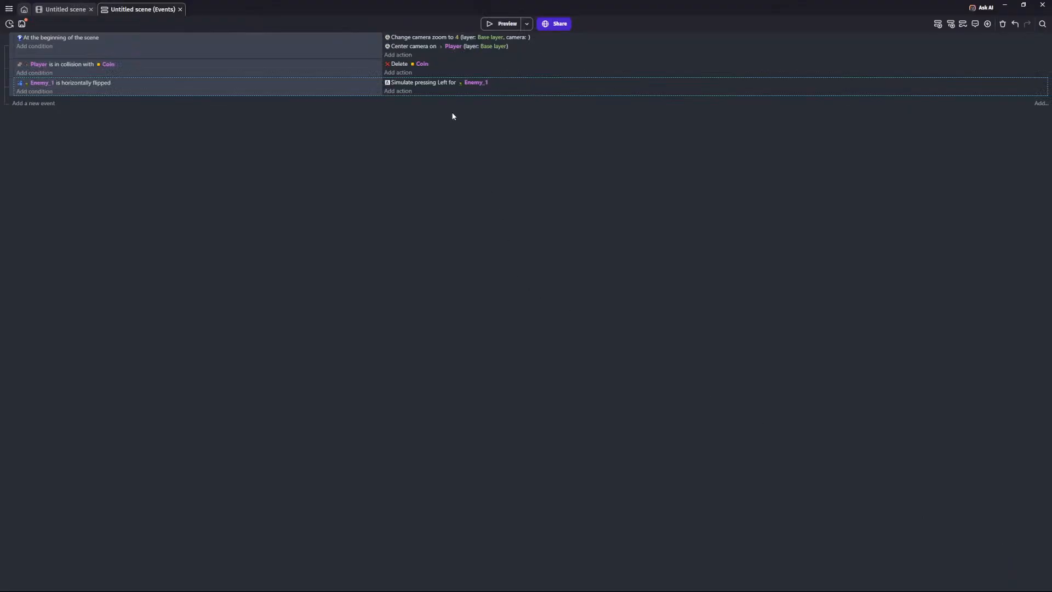
Step: Duplicate the Enemy_1 horizontally flipped event and invert the condition in the copy
right_click(11, 86)
left_click(31, 96)
key("ctrl+v")
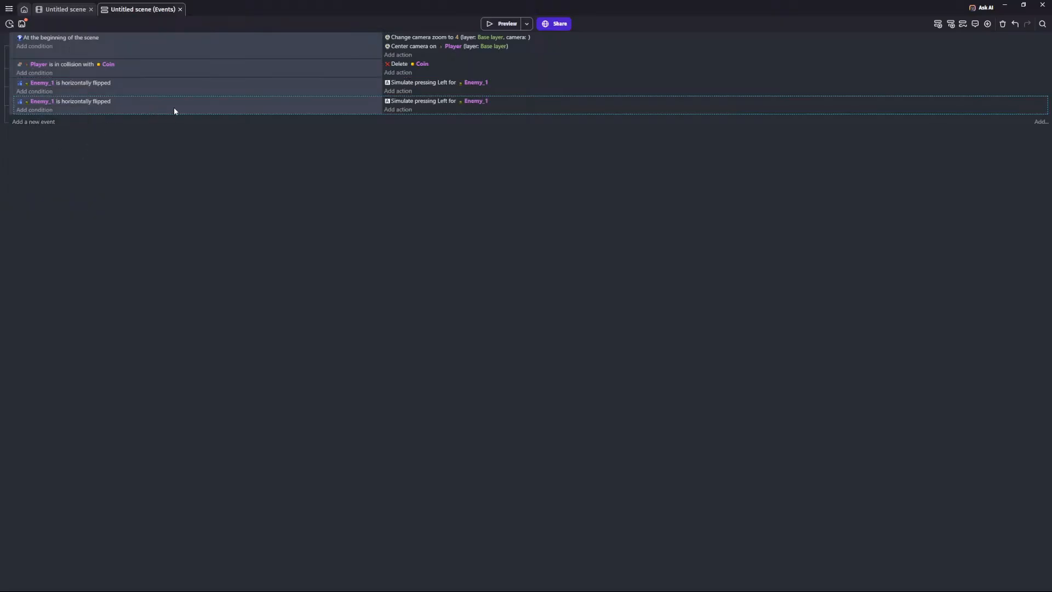
left_click(74, 102)
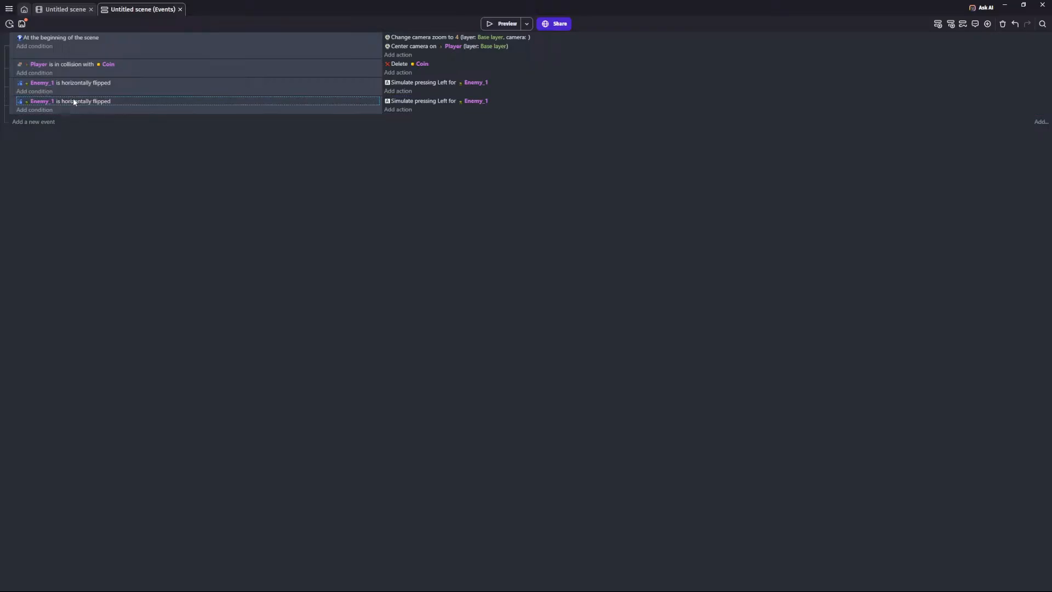
right_click(74, 102)
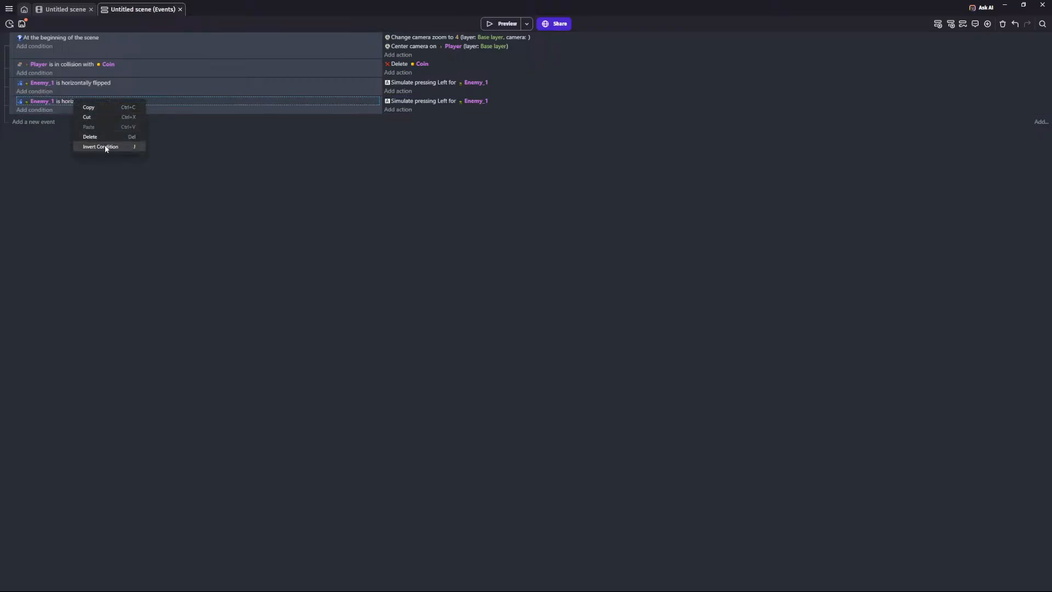
left_click(100, 147)
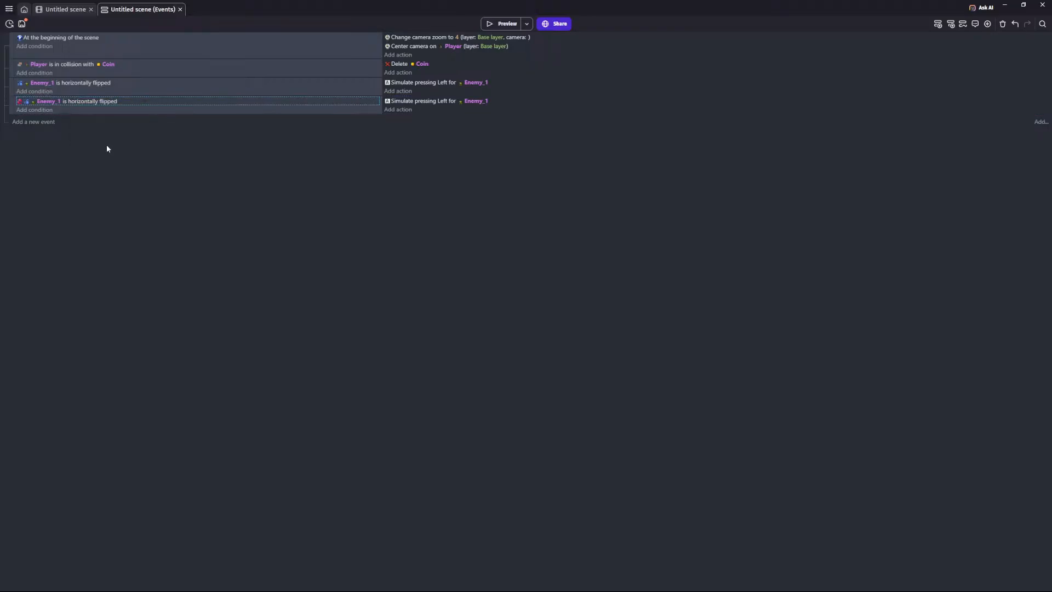
Step: Change the action of the inverted horizontally flipped event to Simulate right key press for Enemy_1
double_click(445, 101)
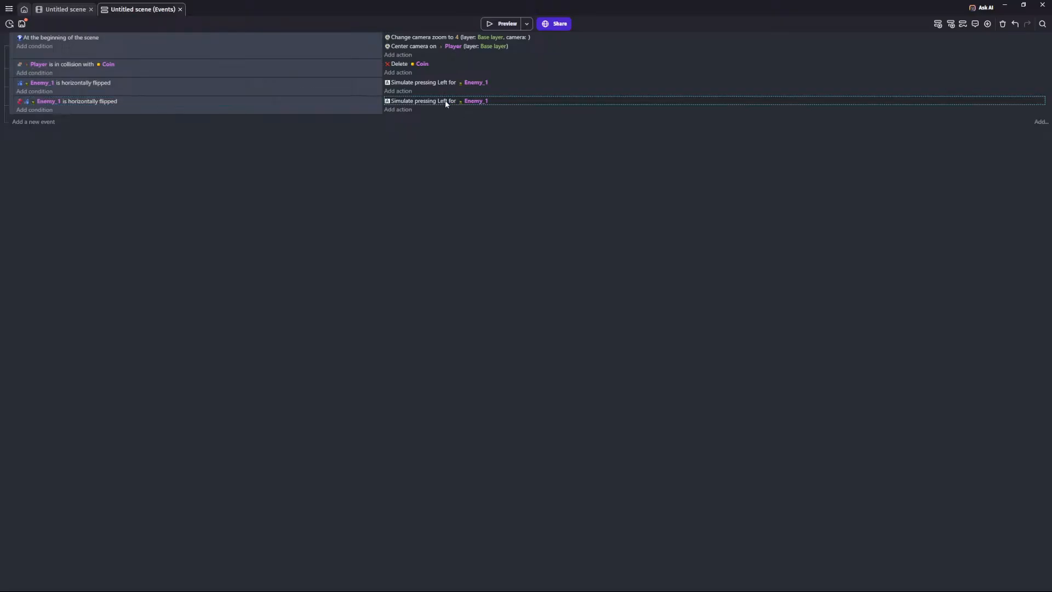
scroll(448, 121, "up", 3)
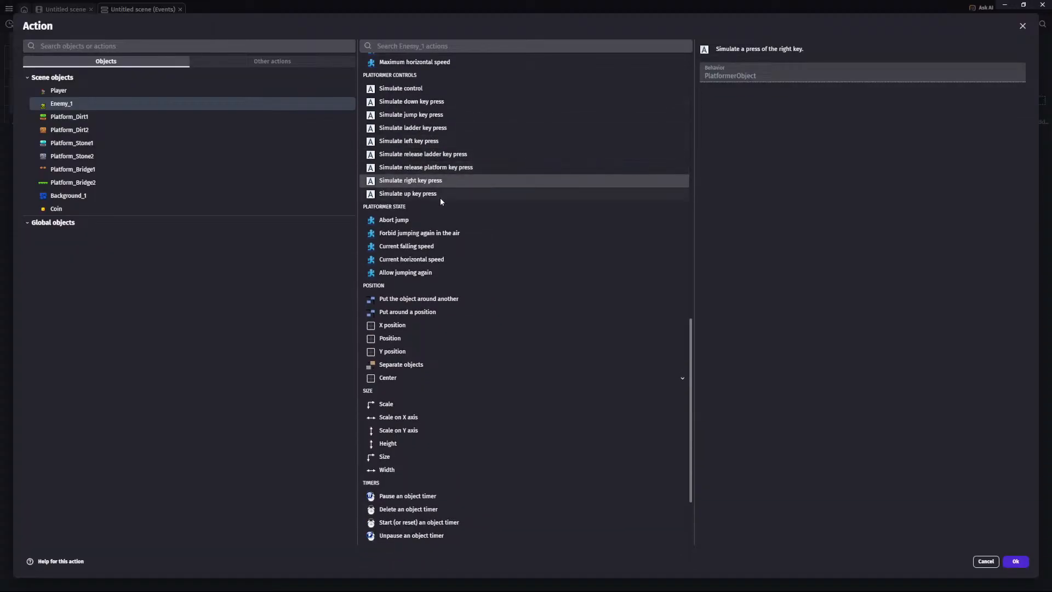
left_click(433, 141)
left_click(1015, 562)
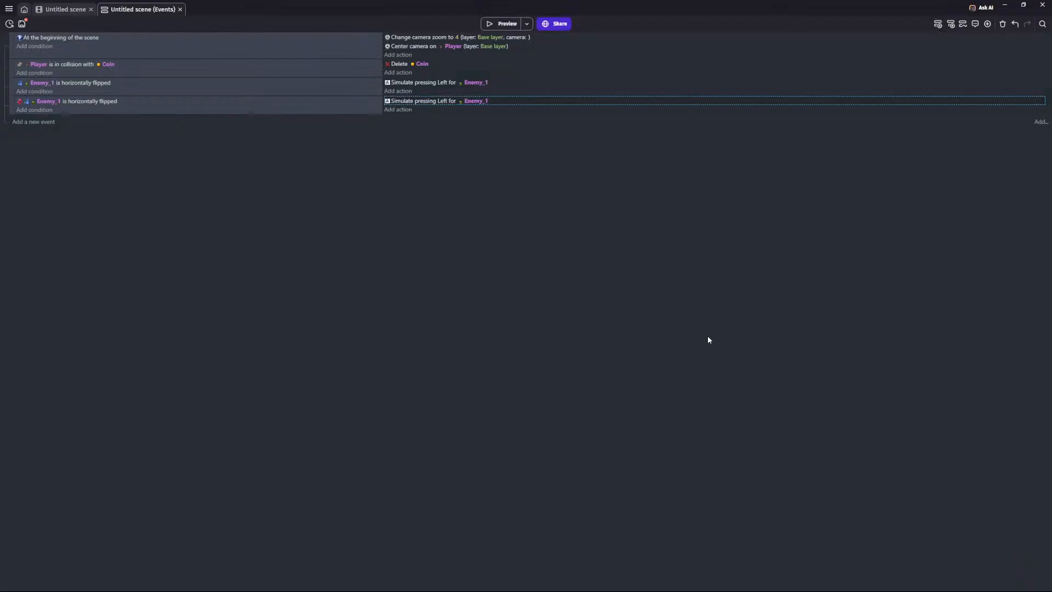
double_click(447, 101)
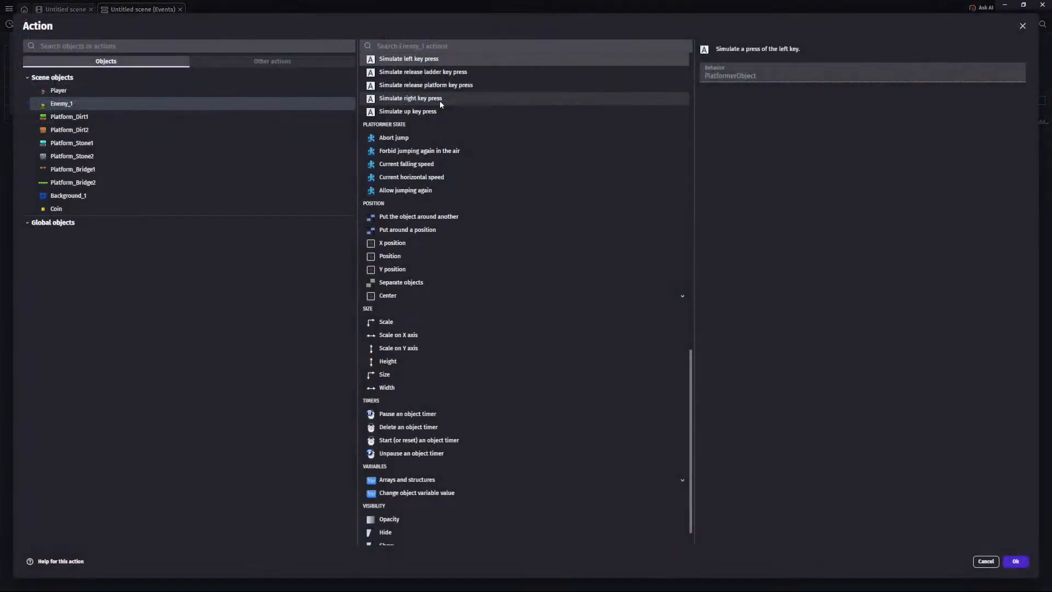
left_click(425, 181)
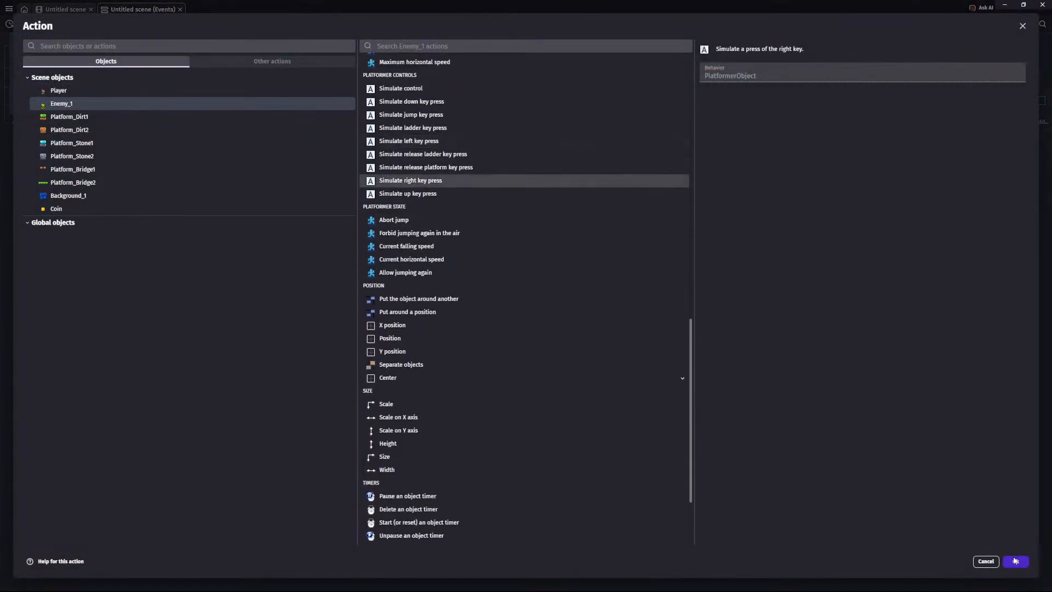
left_click(1016, 562)
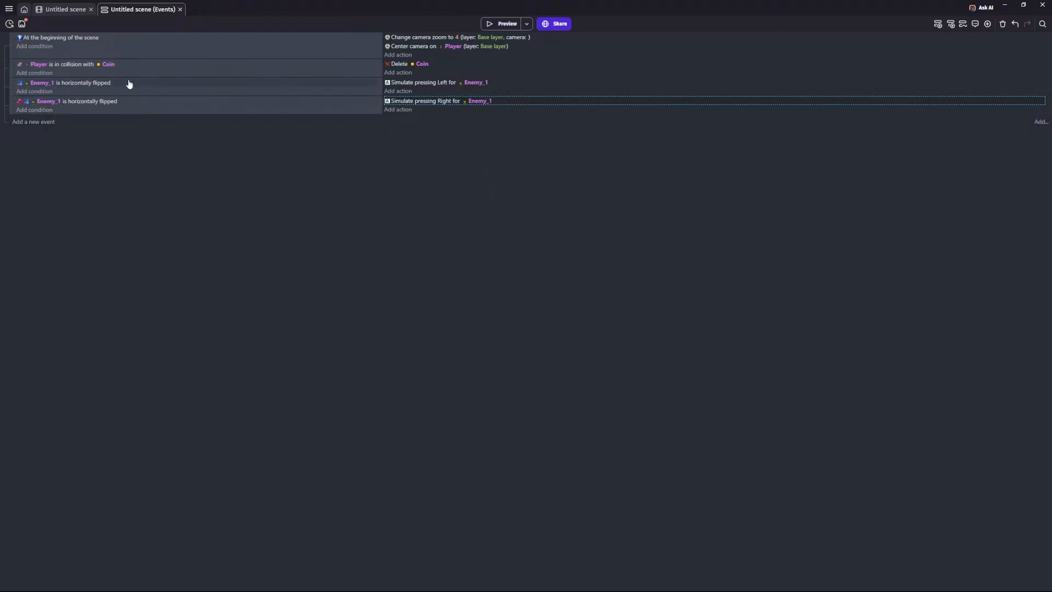
Step: Add a point named Checker to the Enemy_1 sprite, place it on the right edge of the sprite's frame, and apply the changes
left_click(57, 10)
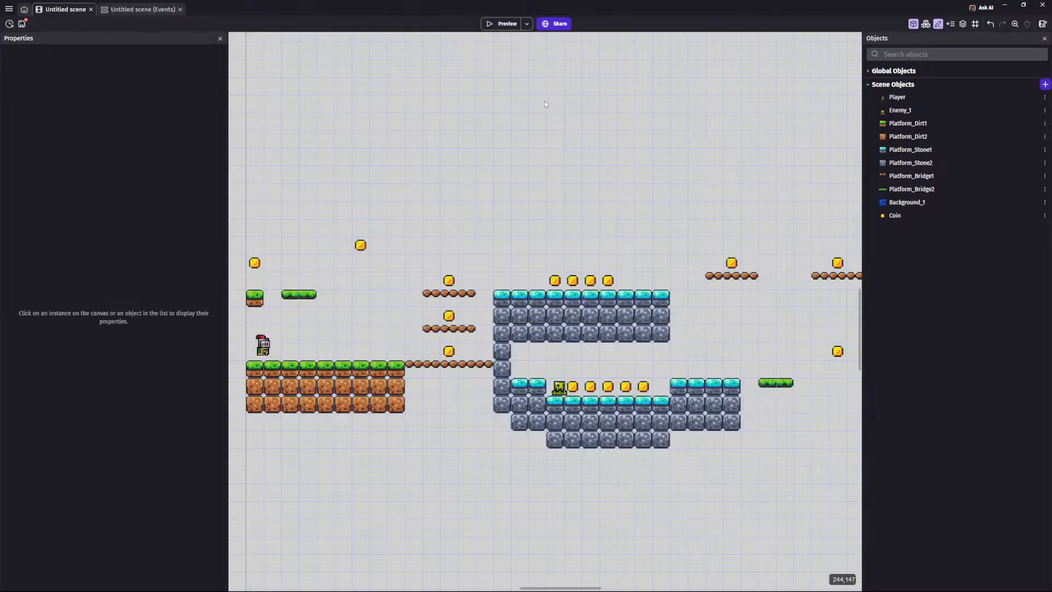
left_click(909, 112)
double_click(909, 112)
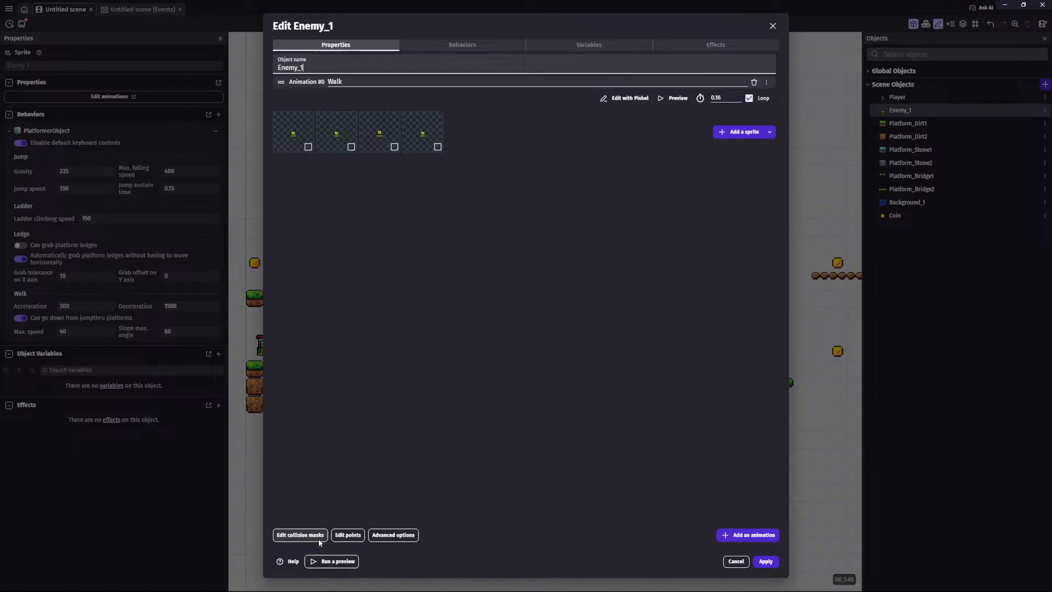
left_click(348, 535)
left_click(693, 157)
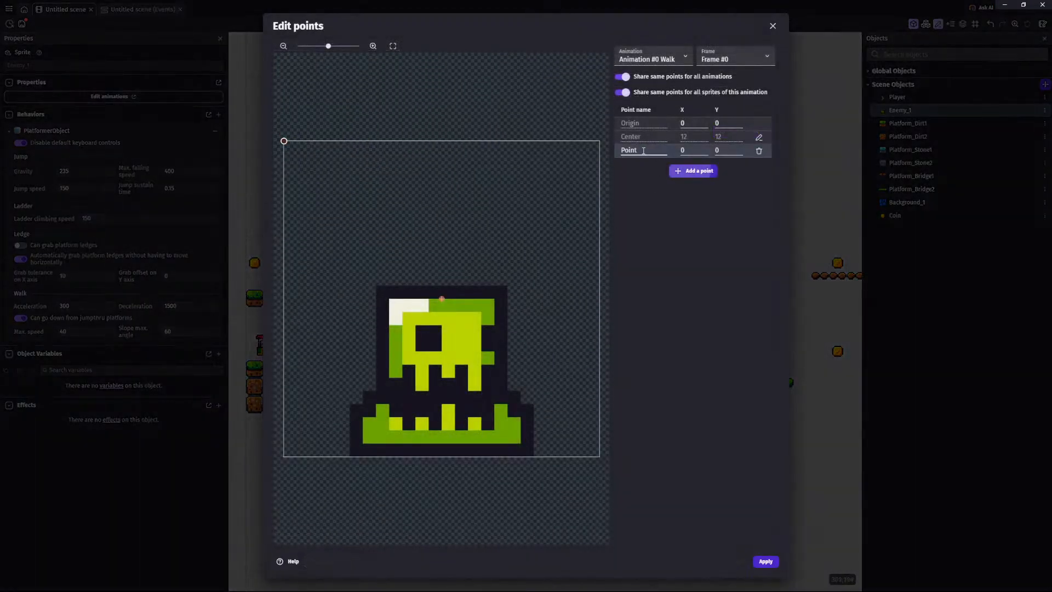
double_click(644, 150)
type("Checker")
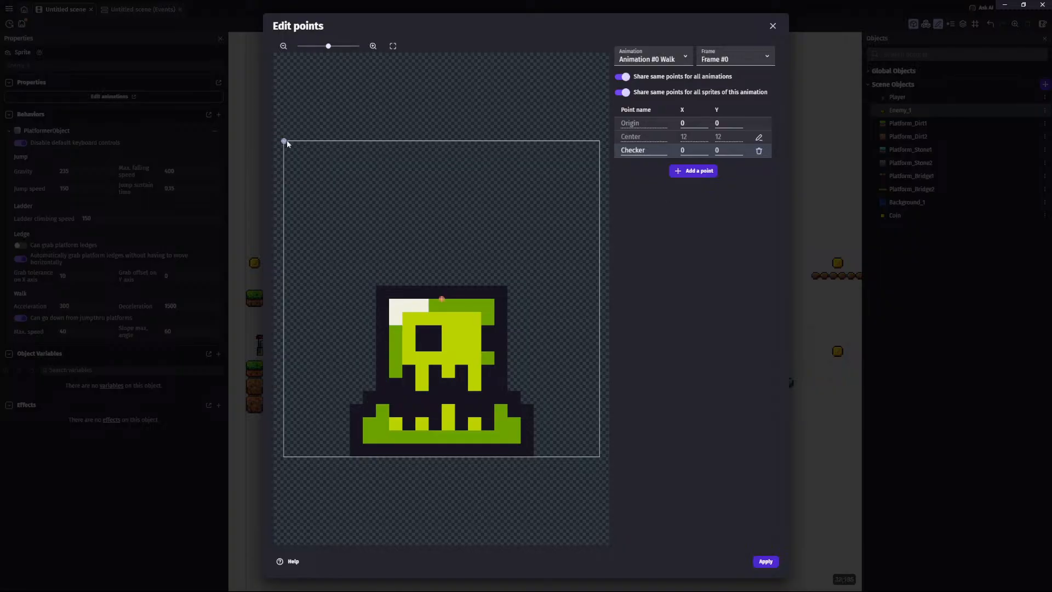
left_click(599, 359)
left_click(766, 561)
left_click(766, 560)
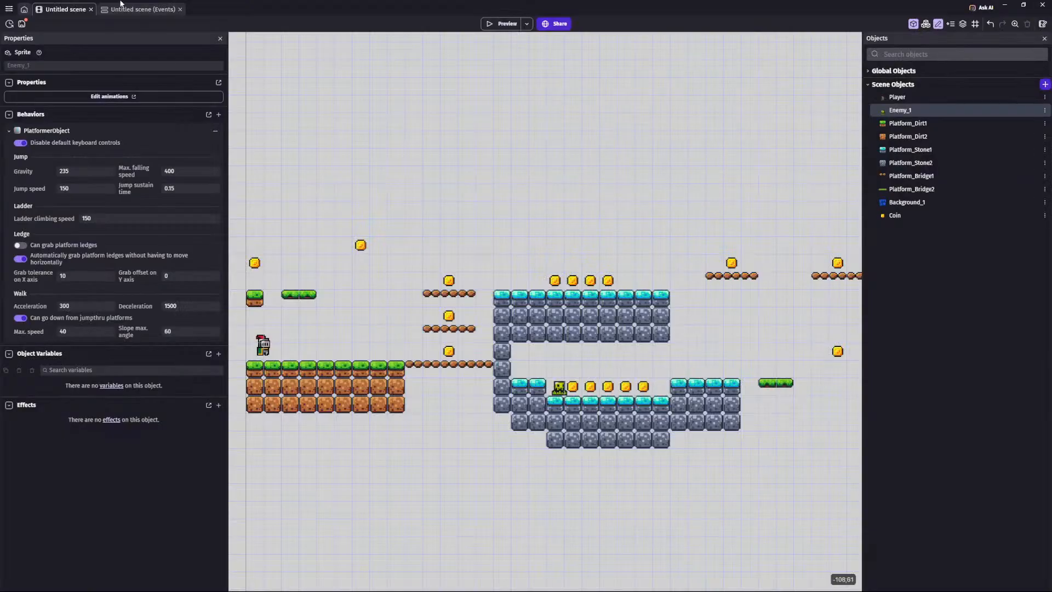
Step: Add a new empty event at the end of the scene's events
left_click(117, 11)
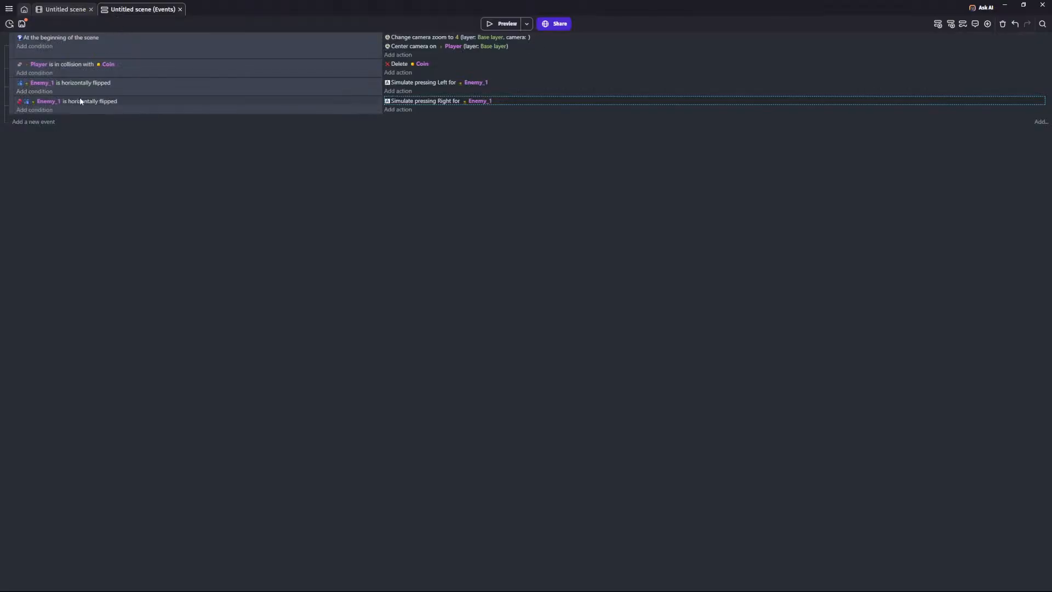
left_click(33, 123)
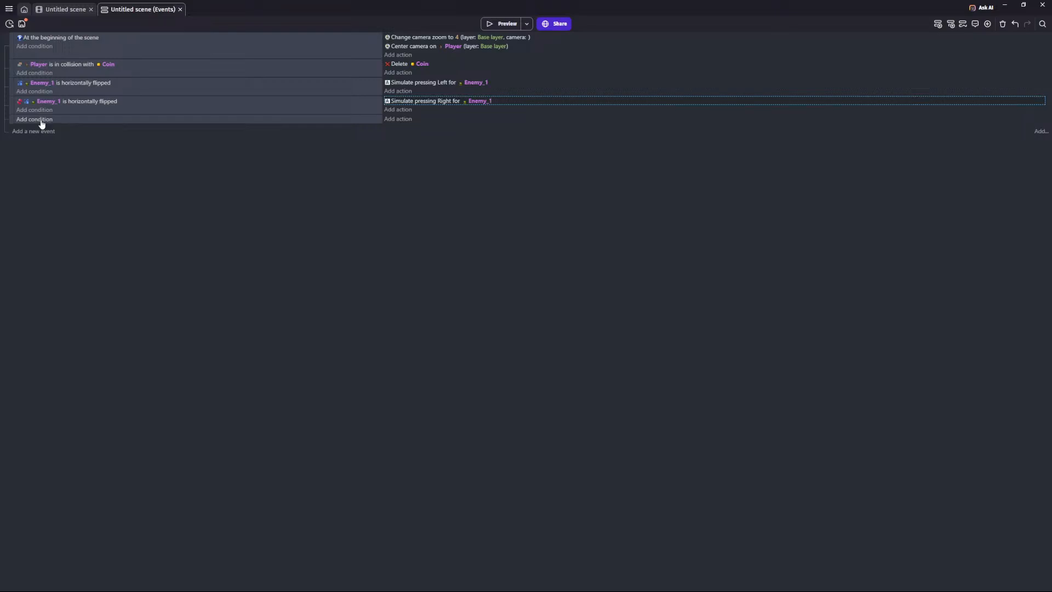
Step: Give the new event a collision condition between Enemy_1 and Platform_Stone1
left_click(41, 121)
left_click(95, 104)
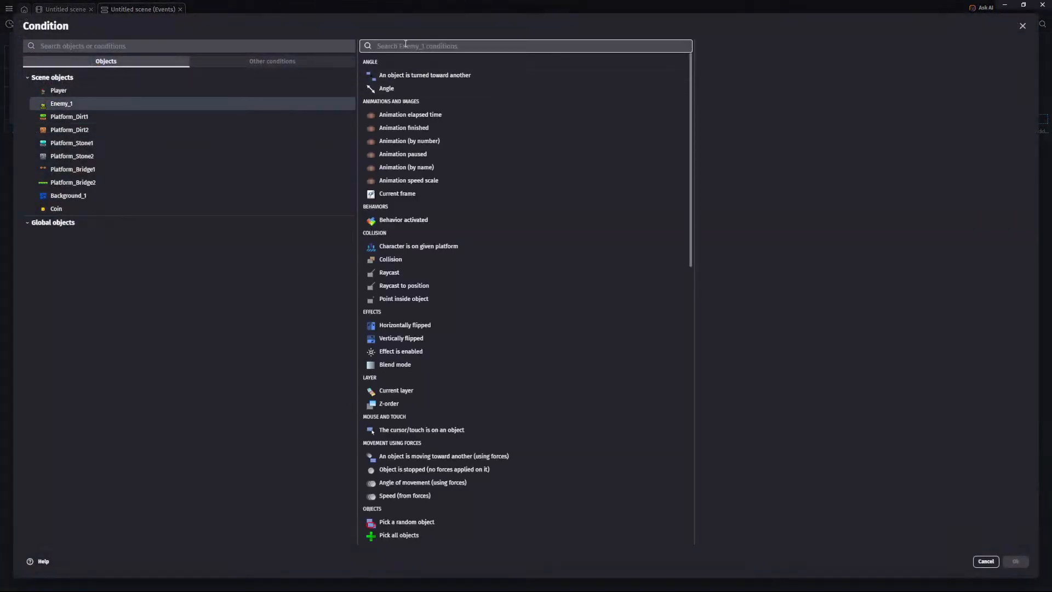
type("is")
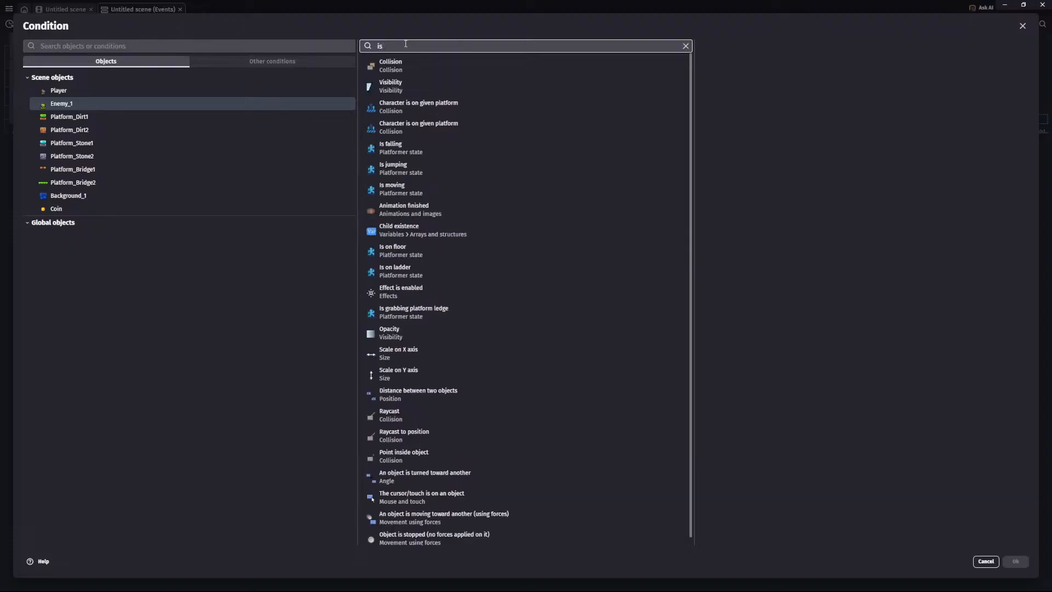
left_click(419, 69)
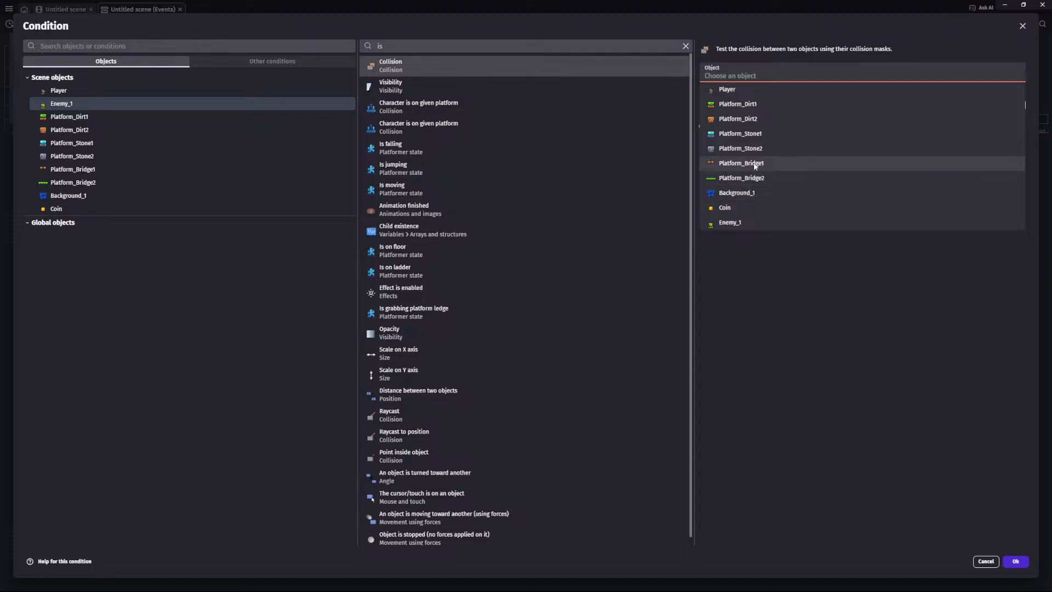
left_click(754, 133)
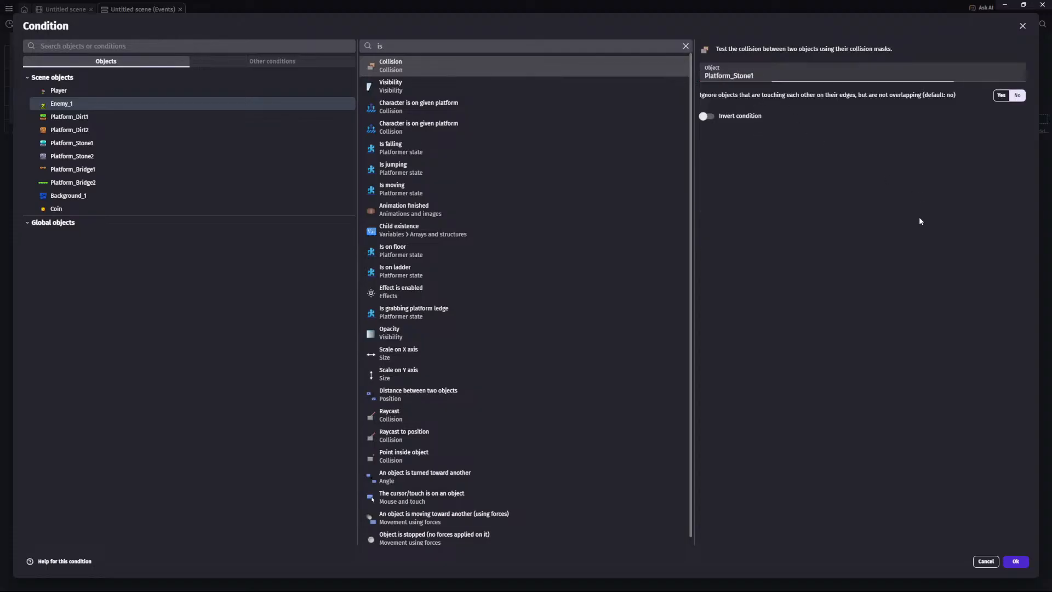
left_click(1015, 562)
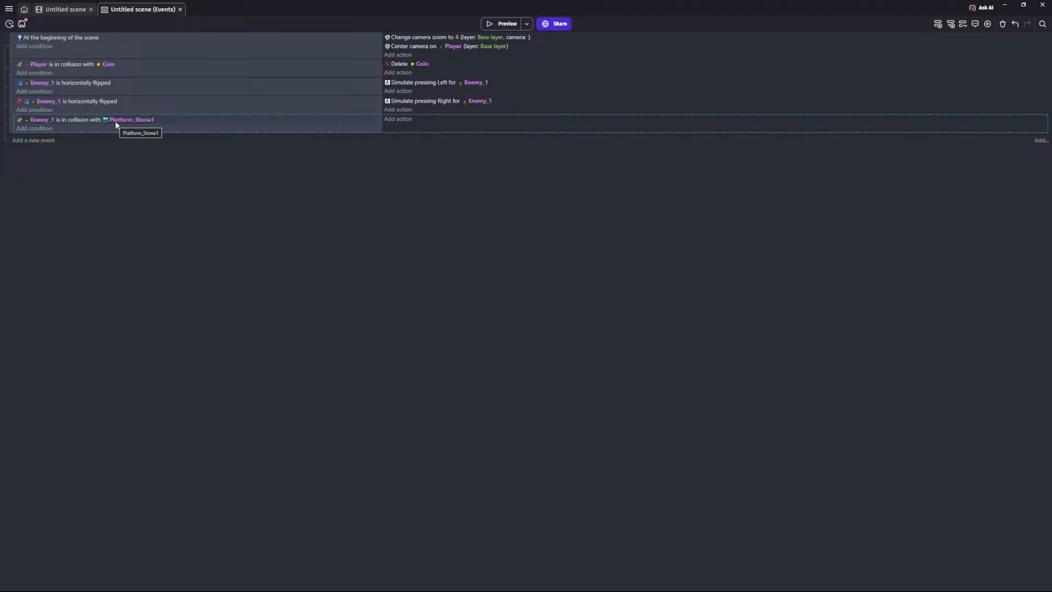
Step: Delete the condition for Enemy_1 colliding with Platform_Stone1 from the last event
double_click(45, 119)
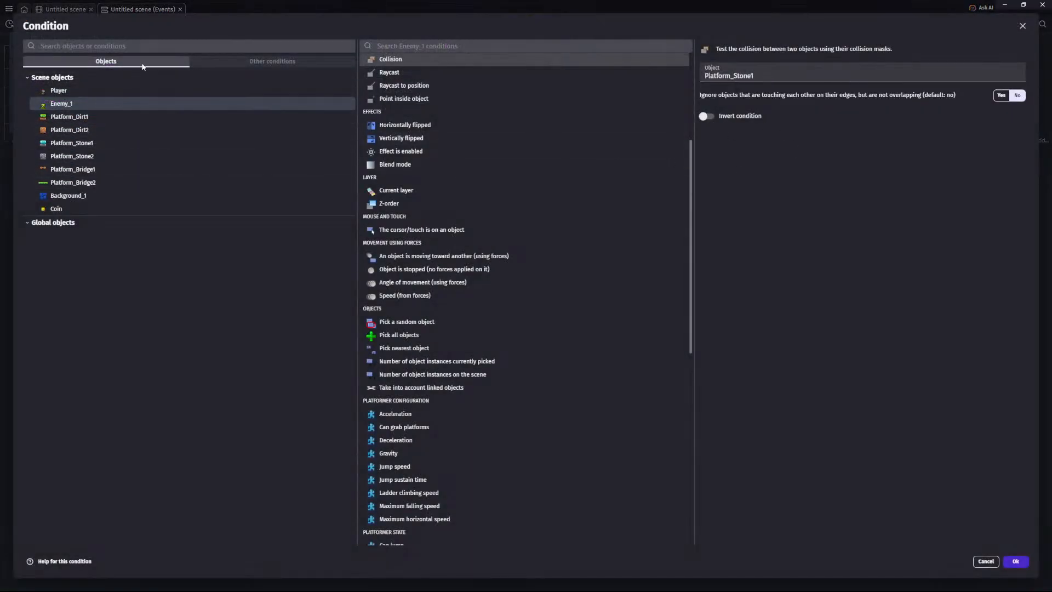
left_click(992, 560)
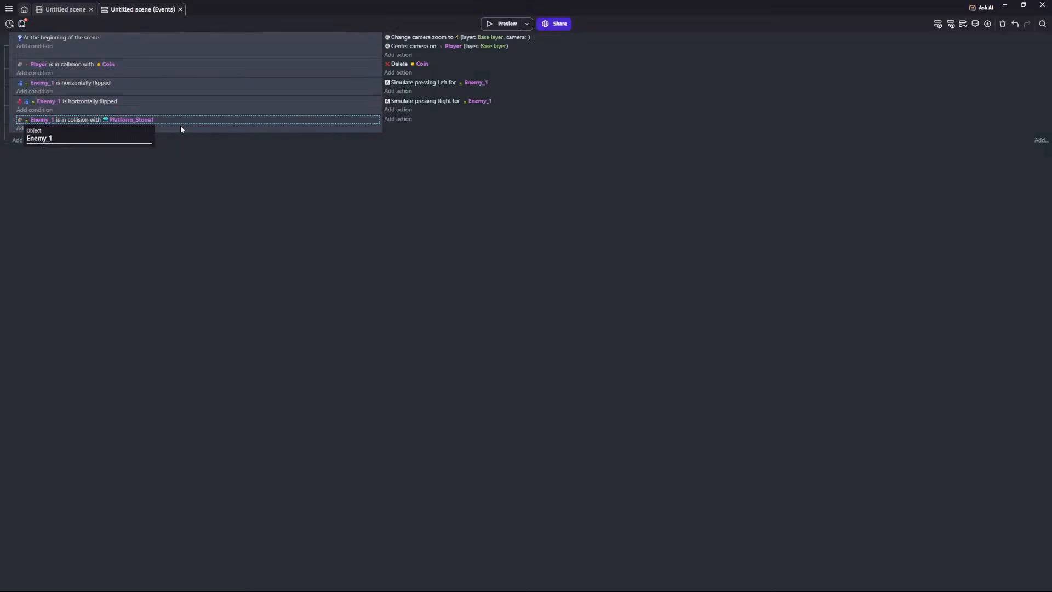
right_click(166, 124)
left_click(185, 161)
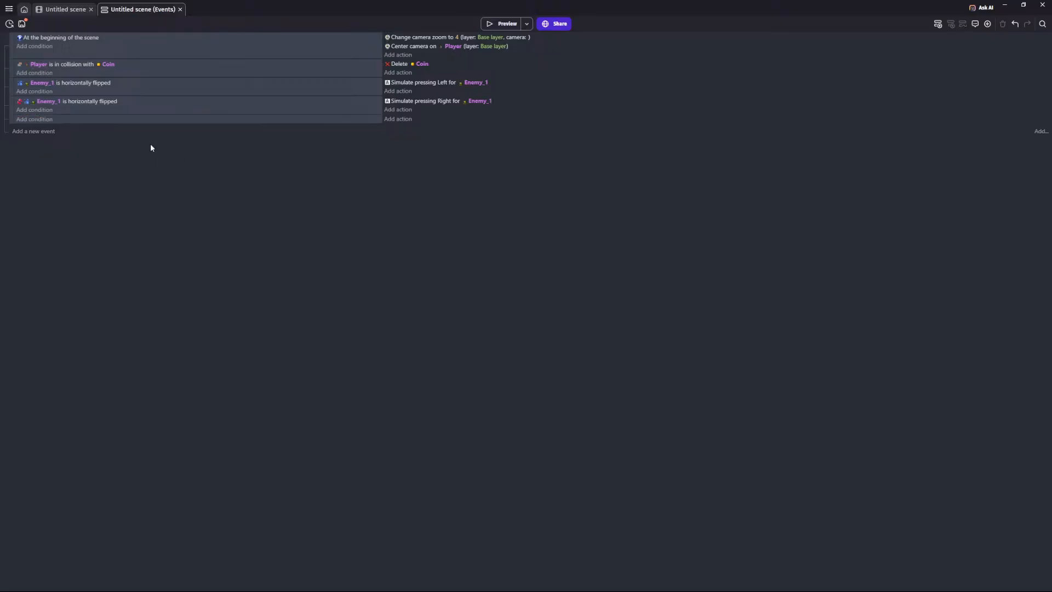
Step: Start a Point inside object condition in the empty event with Enemy_1 as the object
left_click(34, 119)
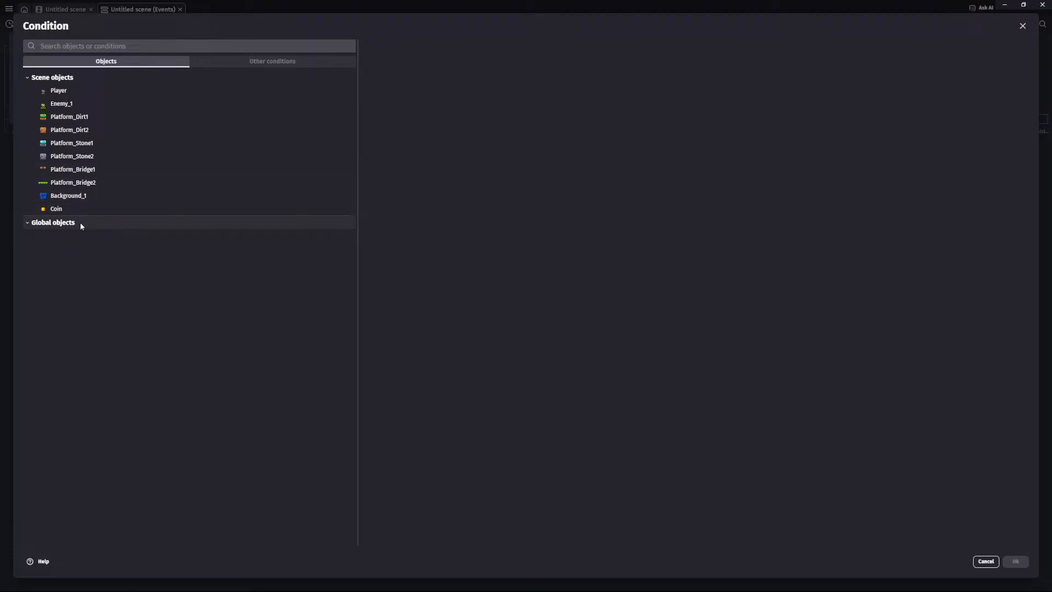
left_click(156, 47)
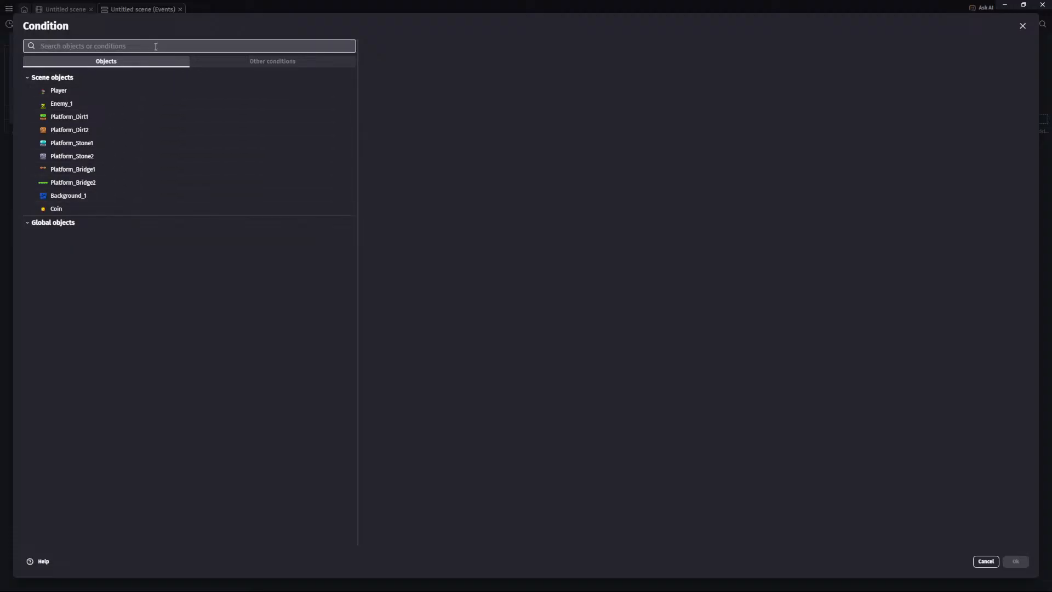
type("point inside")
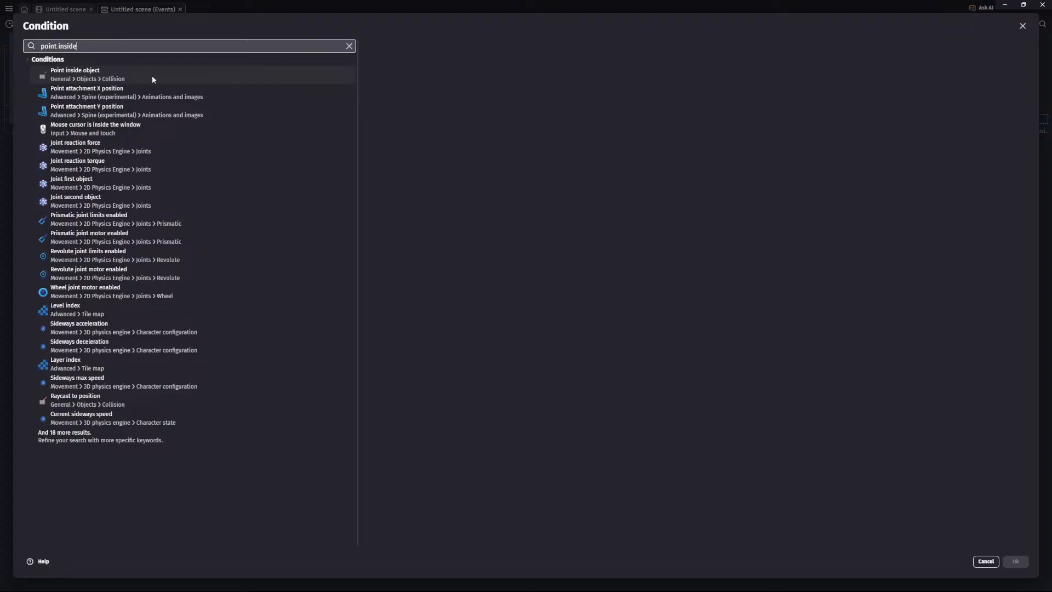
left_click(90, 76)
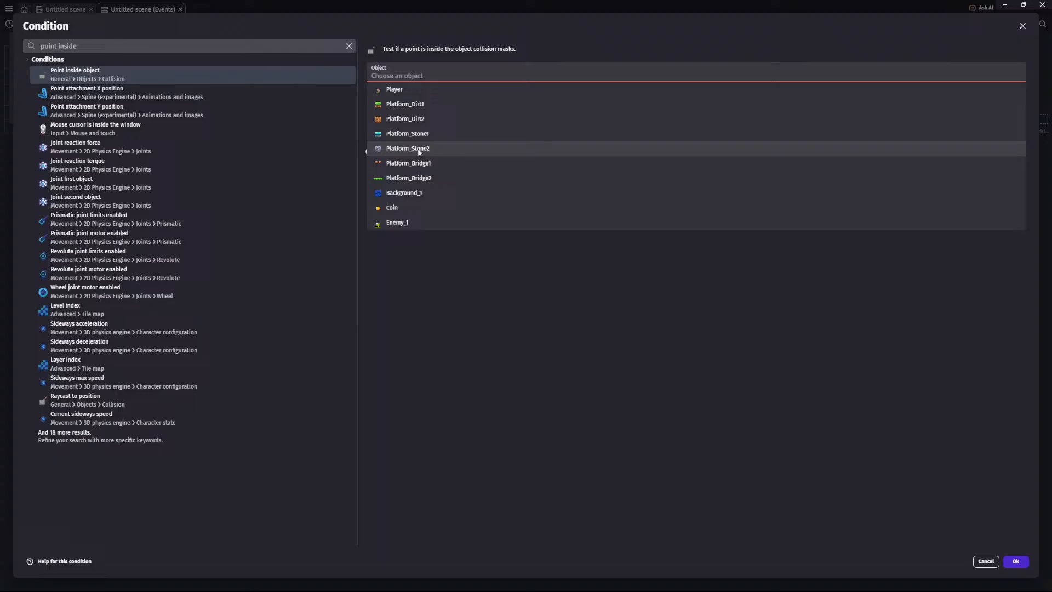
left_click(415, 224)
Step: Set the X position of the point to Enemy_1.PointX("Checker")
left_click(402, 96)
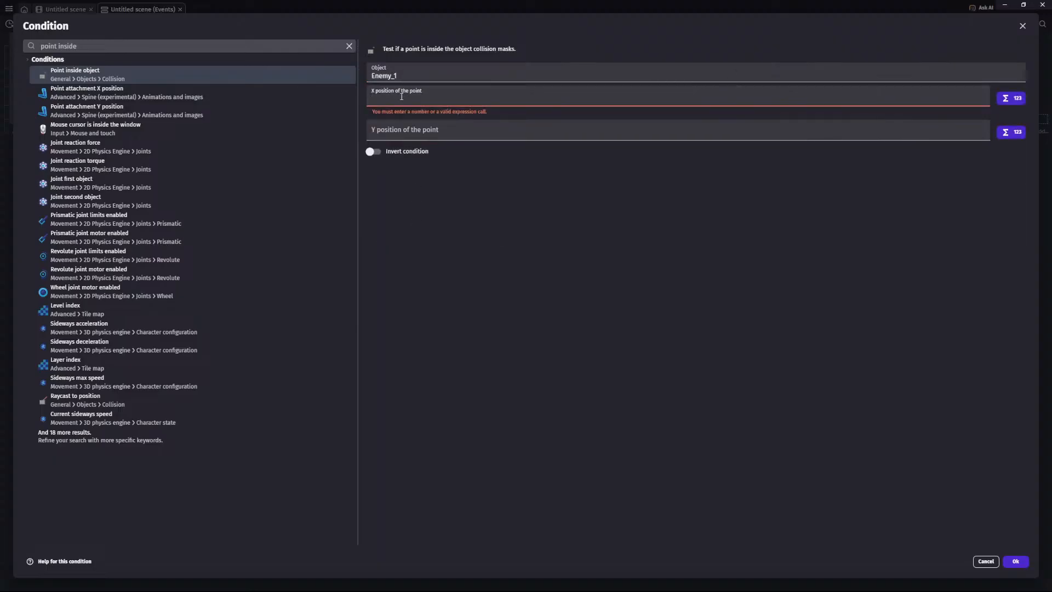
type("Enemy")
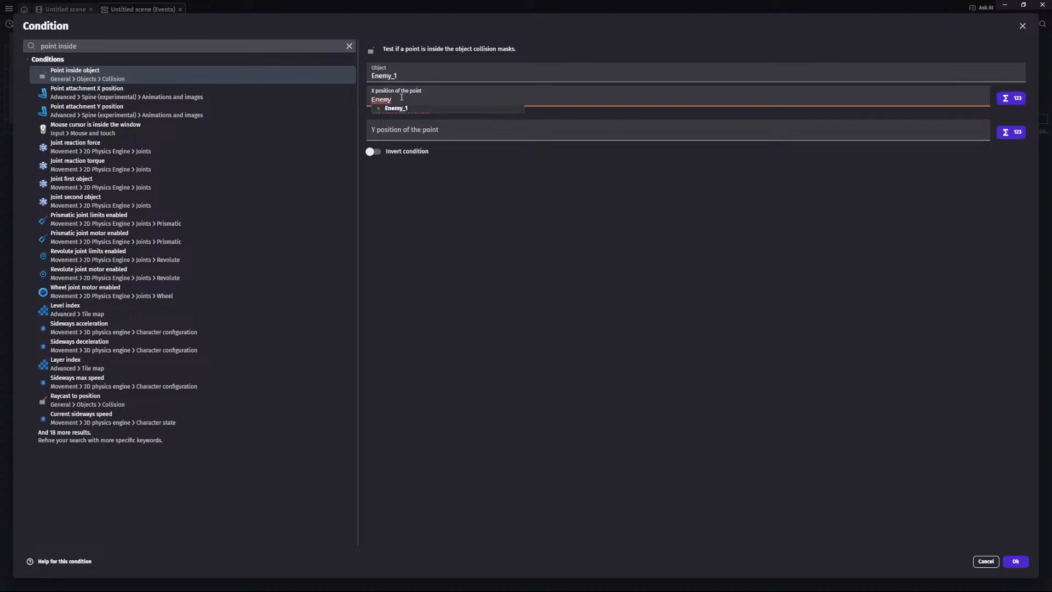
left_click(425, 110)
type(".")
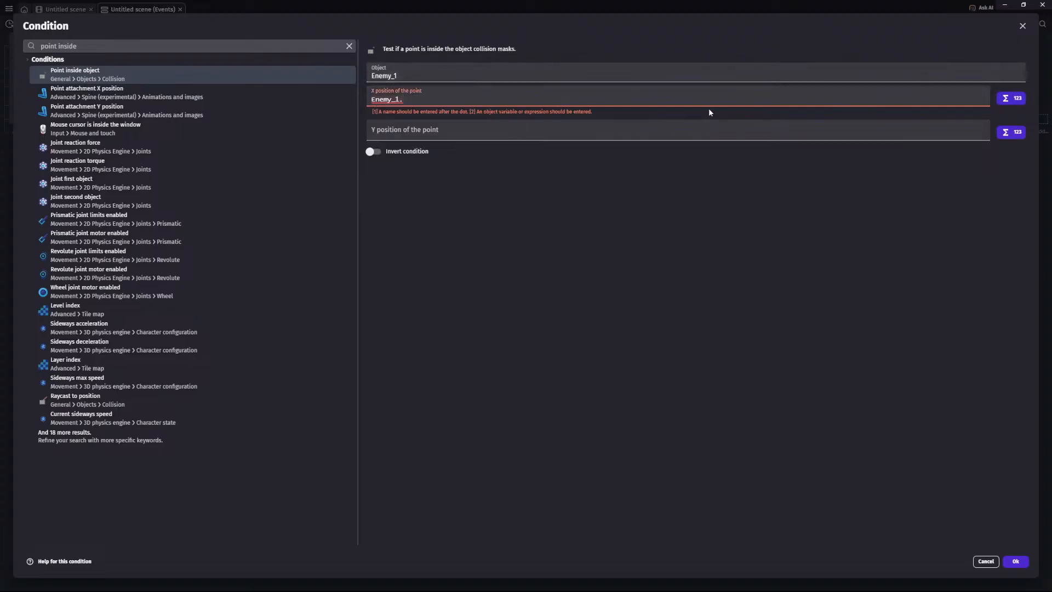
left_click(462, 97)
type("PointX")
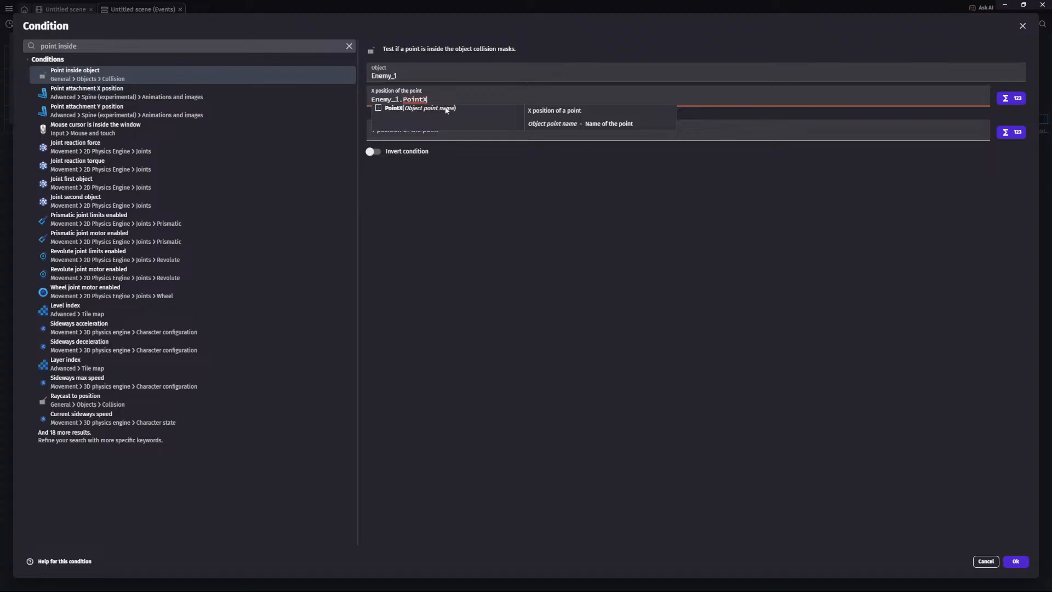
left_click(417, 100)
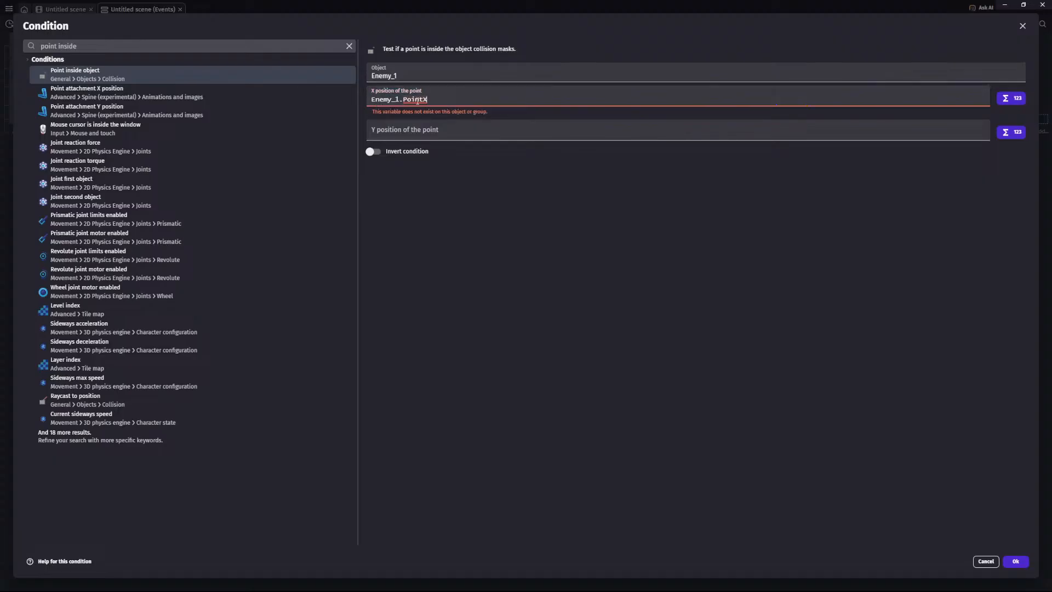
type("(")
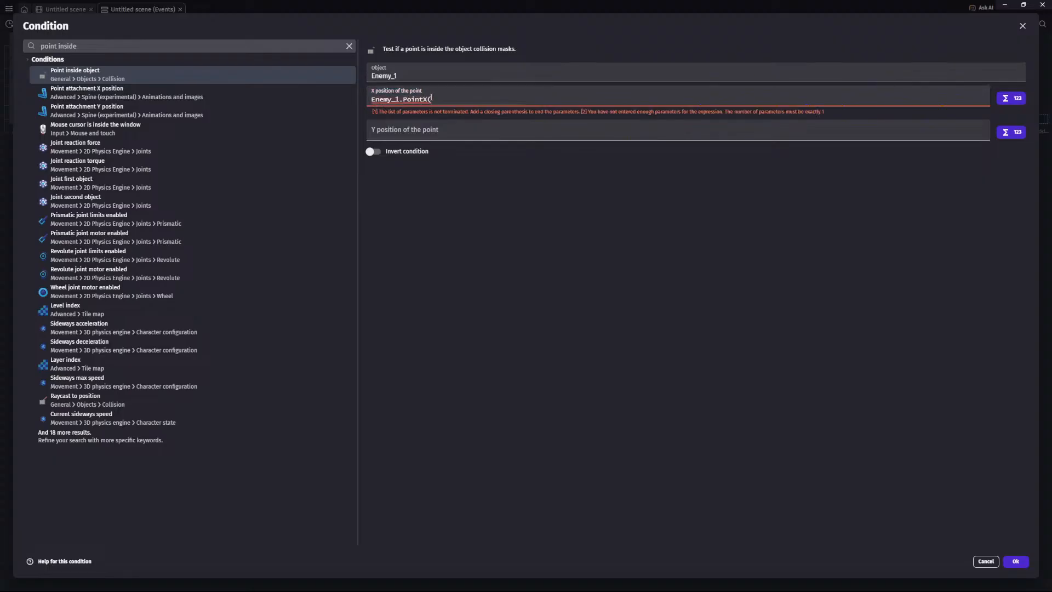
type("\"")
key("Return")
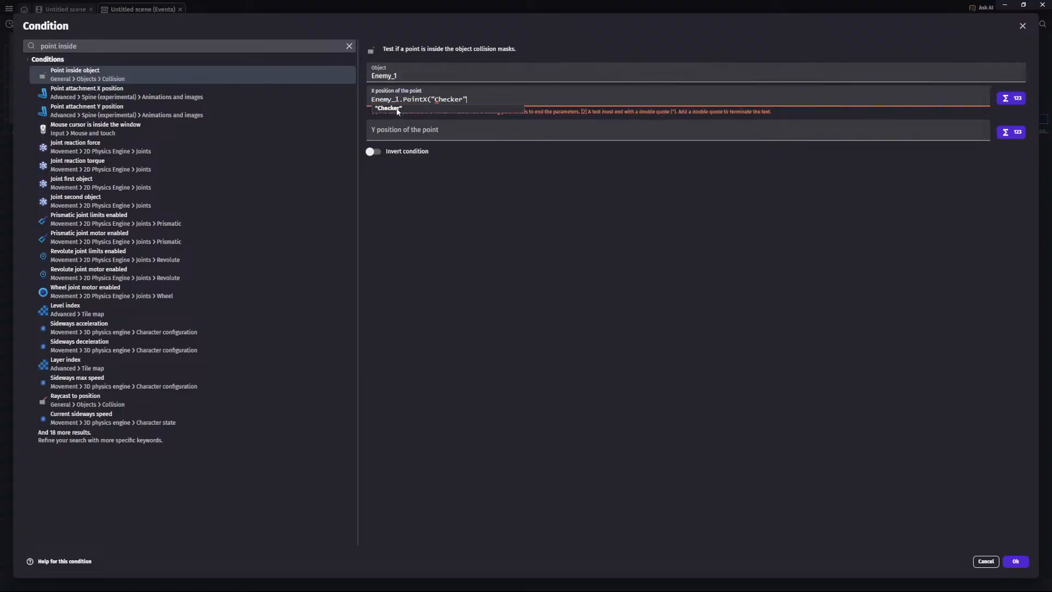
type(")")
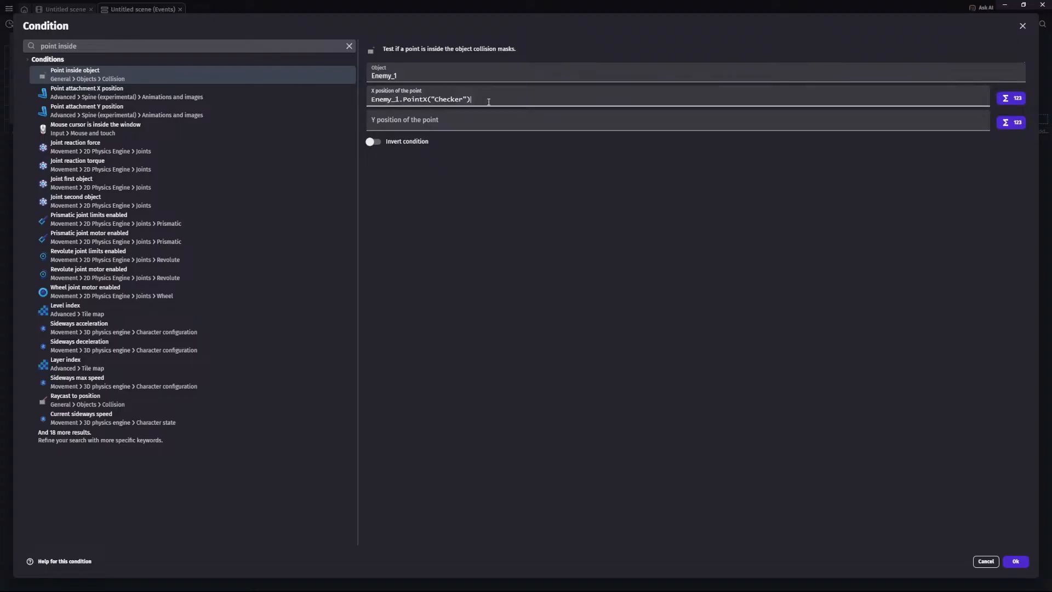
Step: Set the Y position of the point to Enemy_1.PointY("Checker") and confirm the condition
key("ctrl+a")
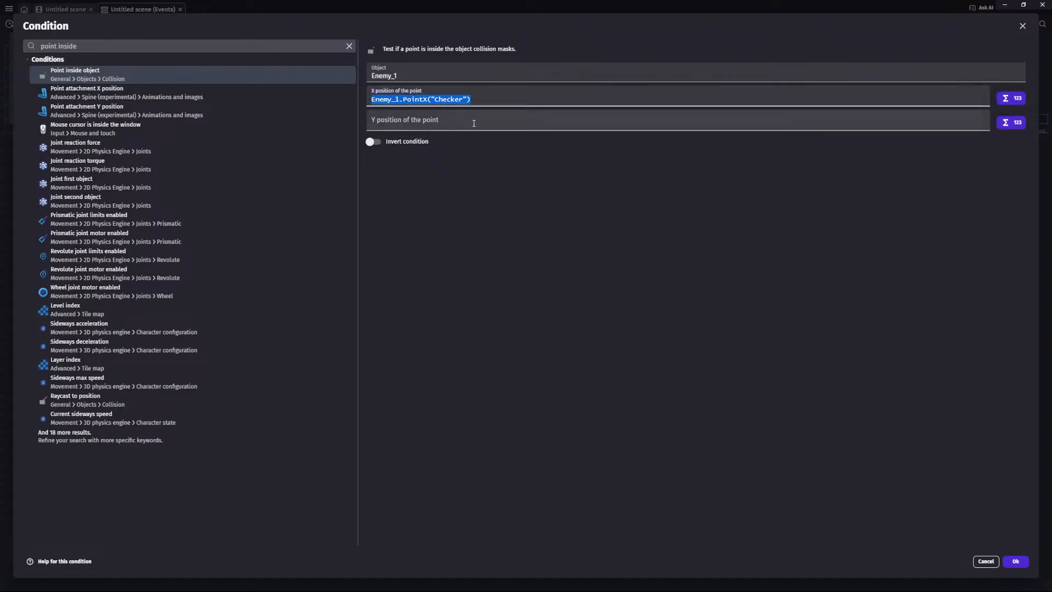
key("ctrl+c")
left_click(474, 122)
key("ctrl+v")
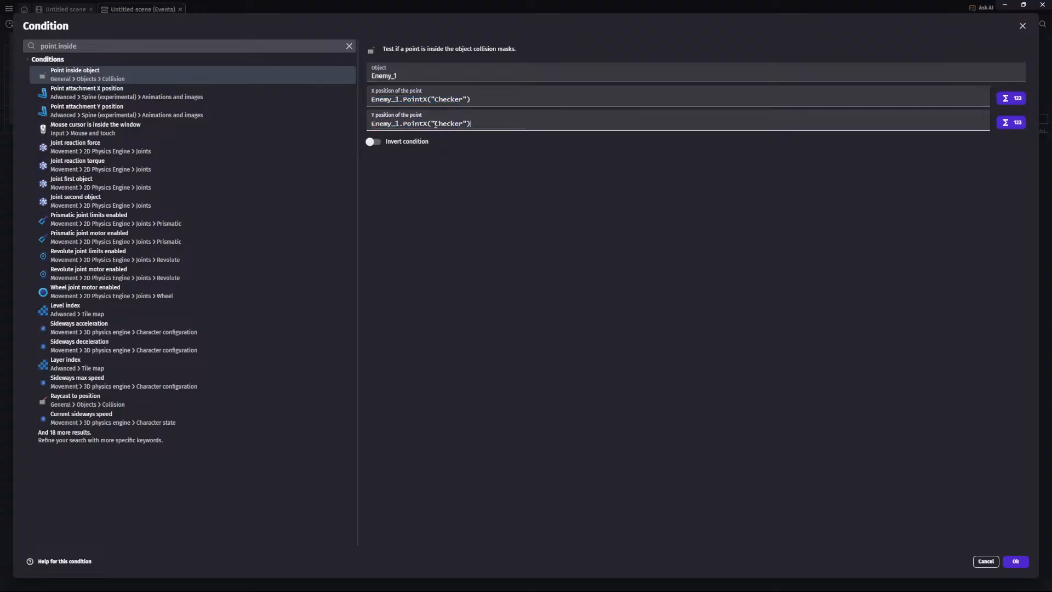
left_click_drag(423, 124, 428, 124)
type("Y")
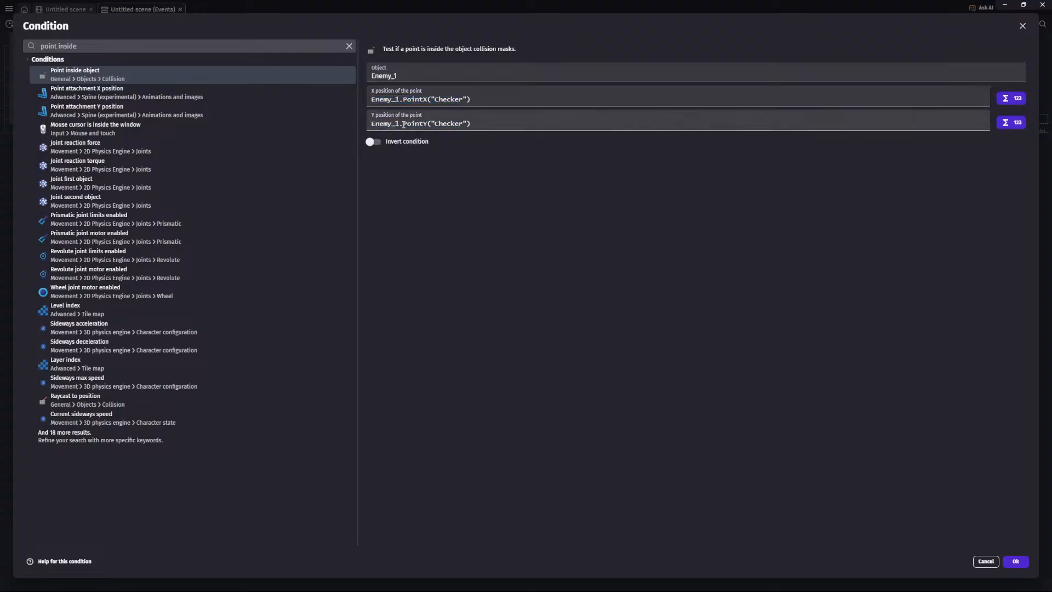
left_click(1017, 563)
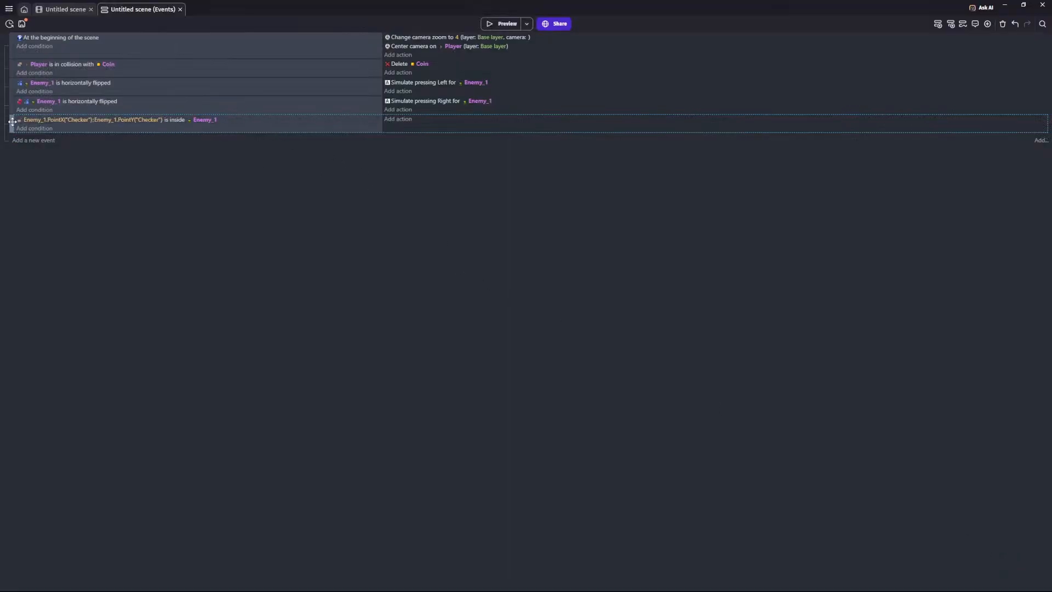
Step: Duplicate the Checker point event and set the tested object to Platform_Stone1 in both copies
key("ctrl+c")
key("ctrl+v")
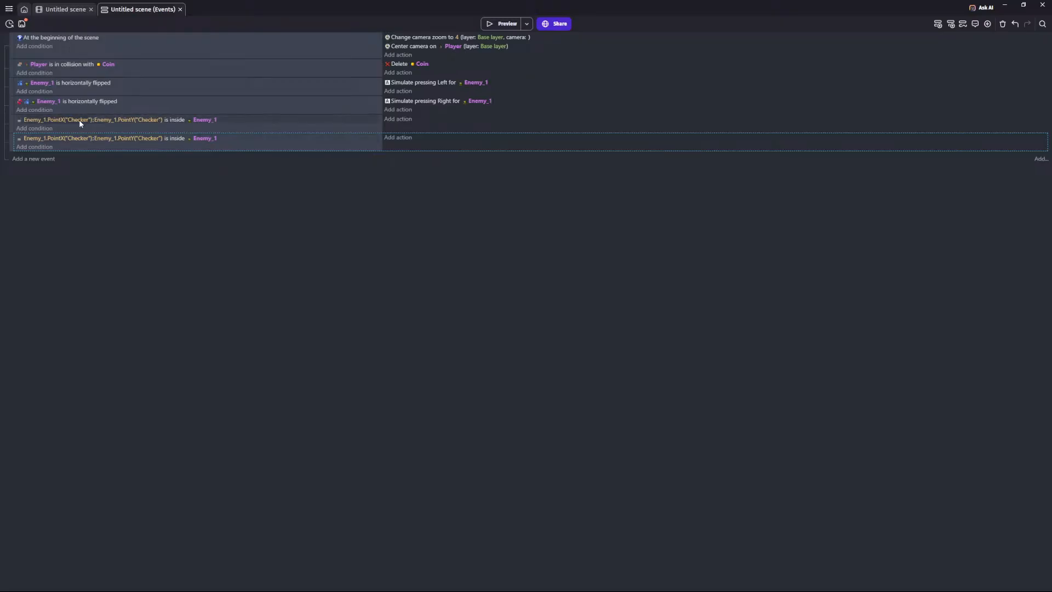
left_click(204, 120)
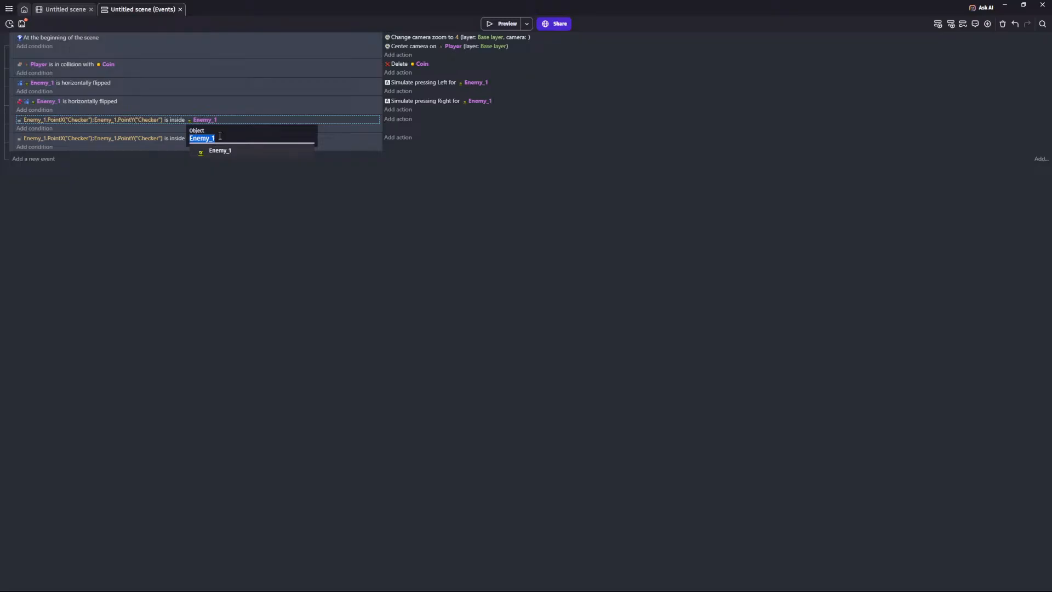
type("platform")
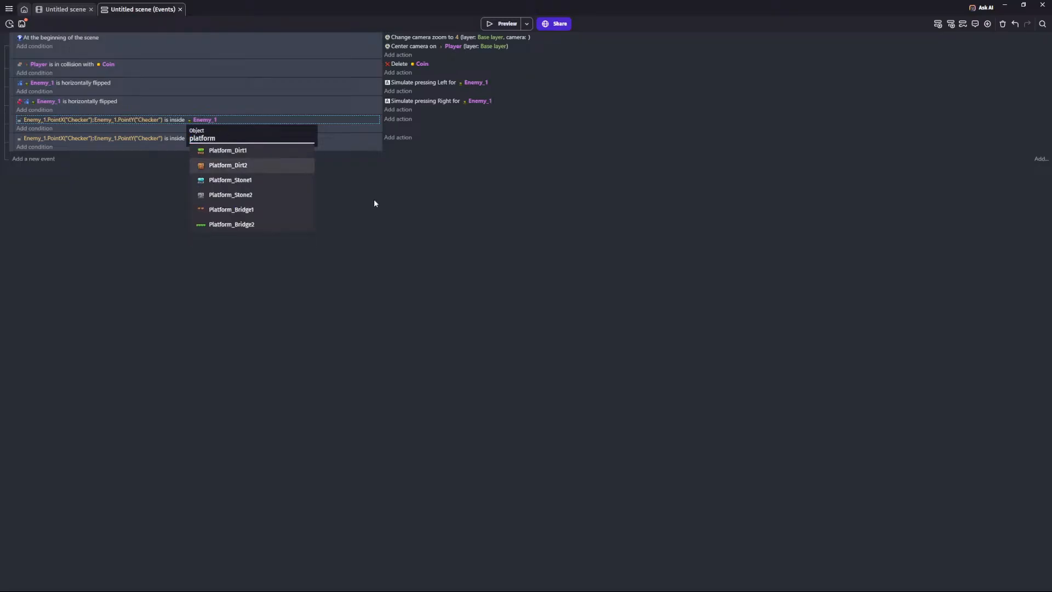
left_click(277, 180)
left_click(210, 139)
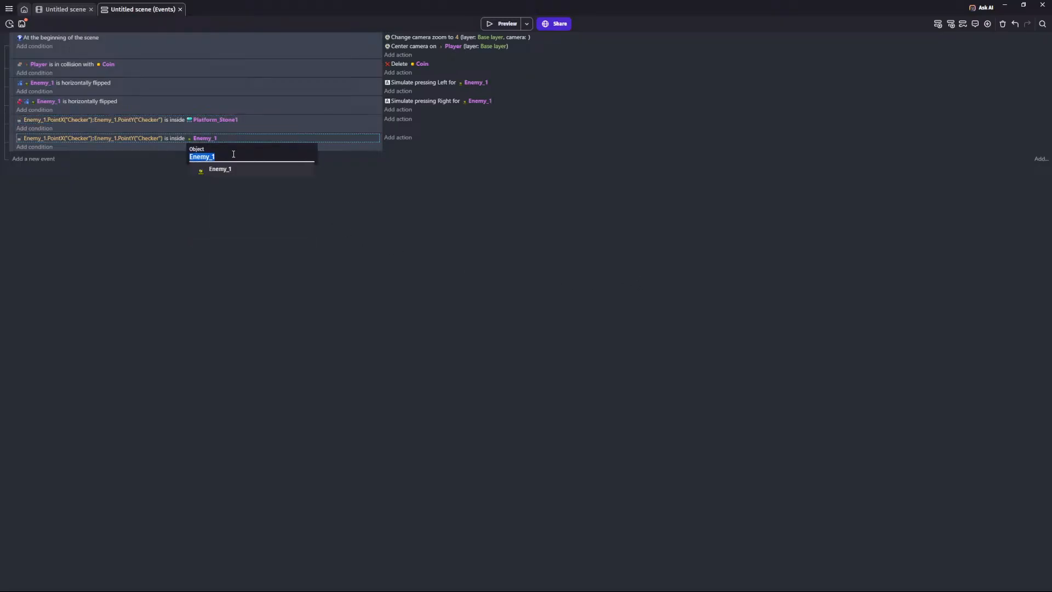
type("platform")
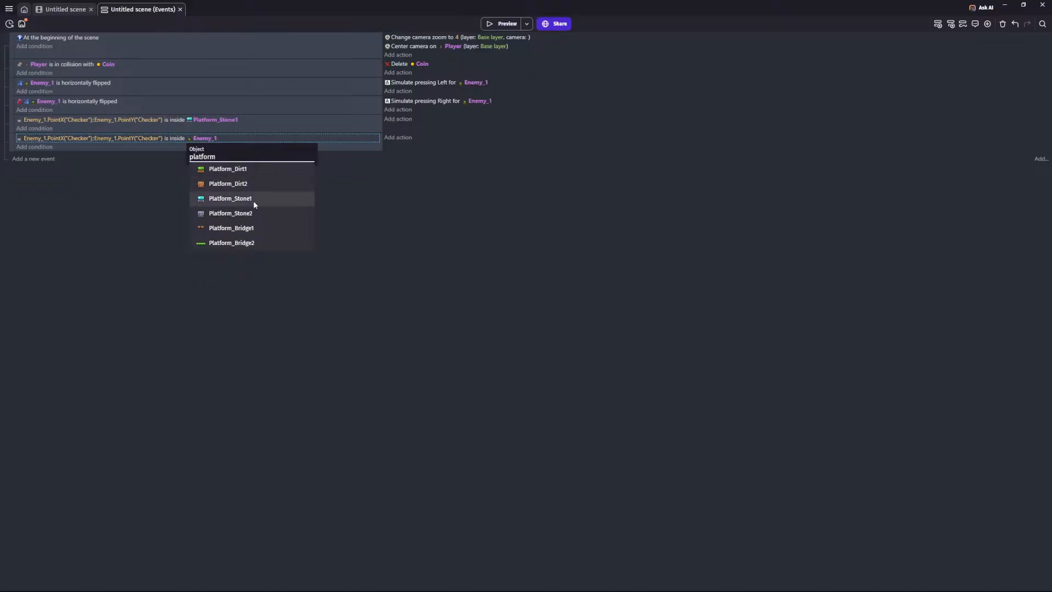
left_click(254, 200)
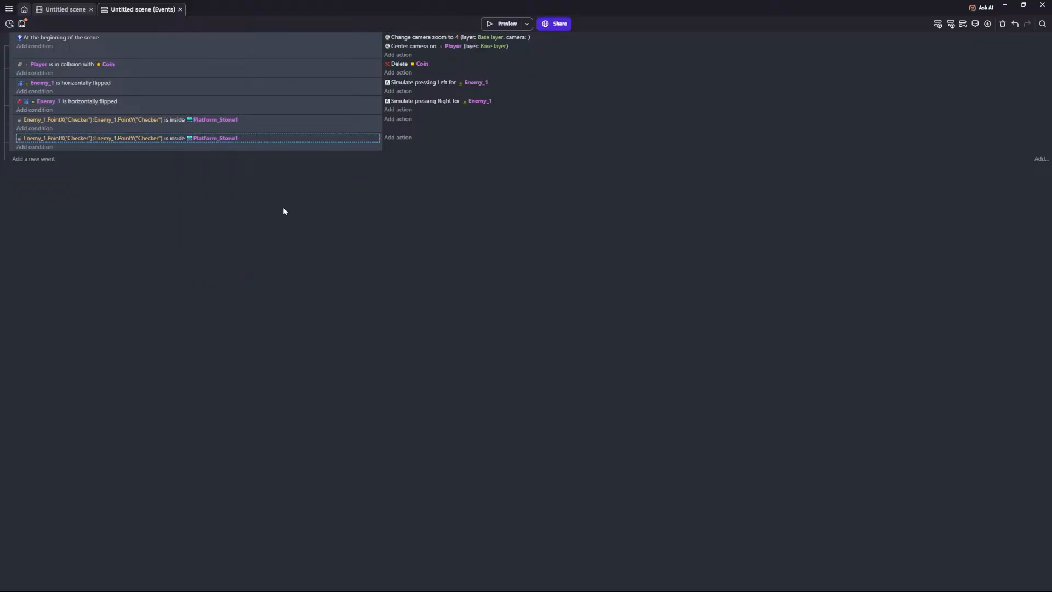
Step: Add a Flip the object horizontally action for Enemy_1 with flipping set to No to the first Checker event
left_click(401, 120)
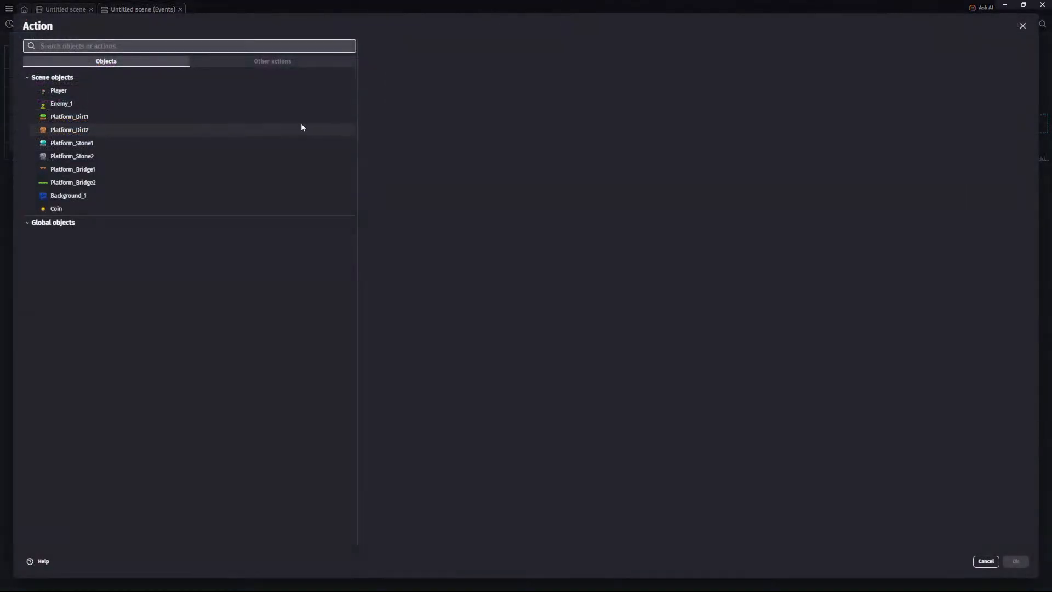
type("flip hori")
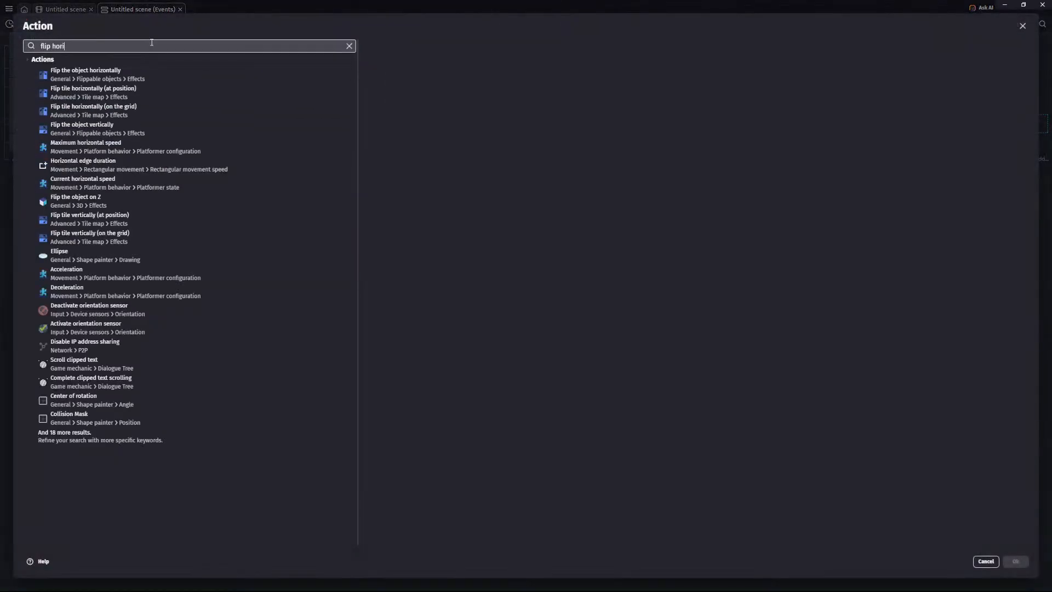
left_click(156, 72)
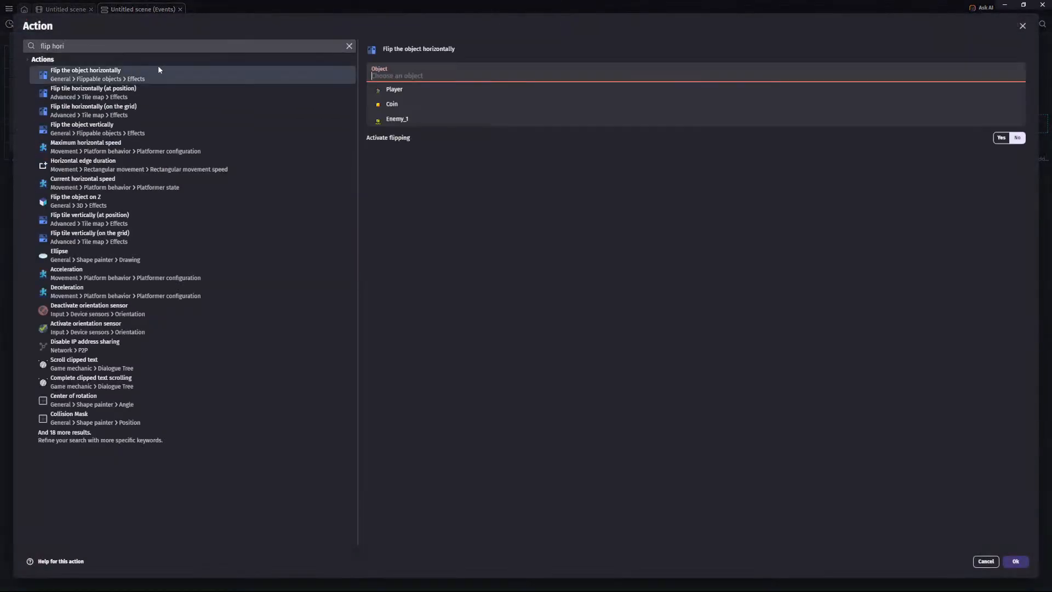
left_click(395, 118)
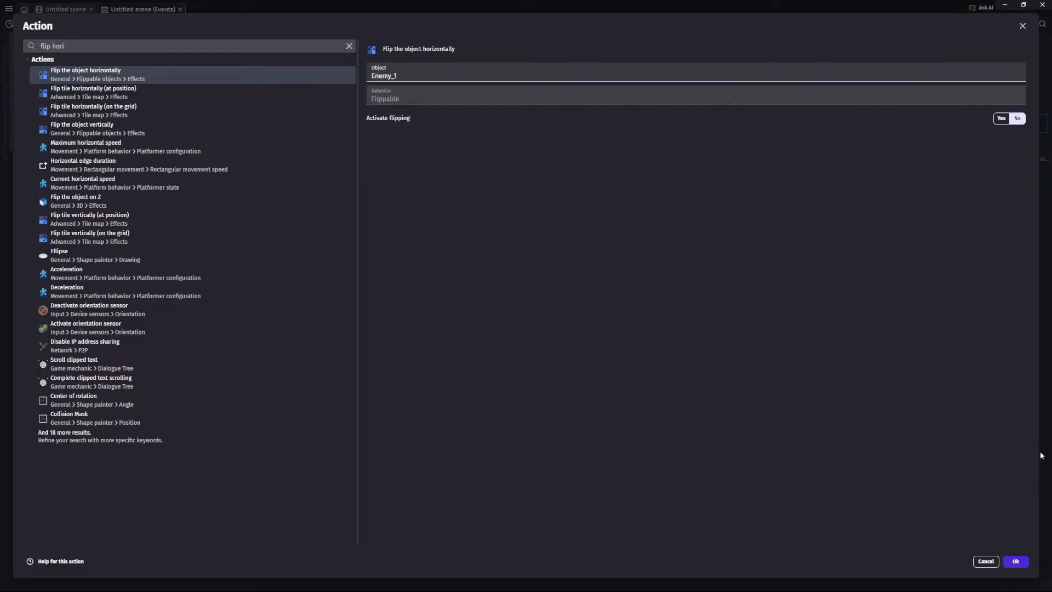
left_click(1015, 561)
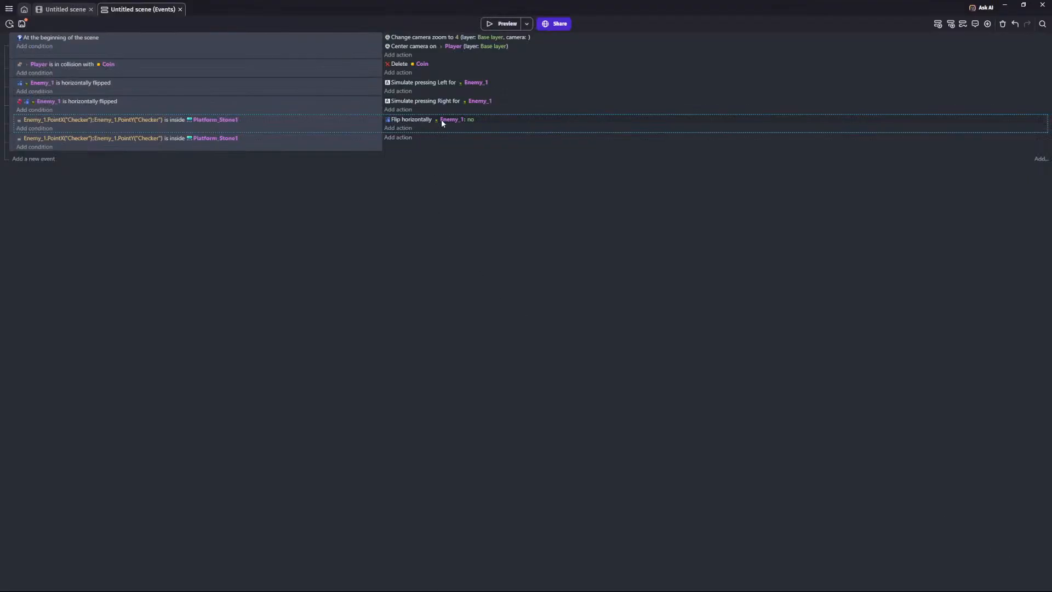
Step: Copy the horizontal flip action into the second Checker event
left_click(488, 122)
left_click(425, 138)
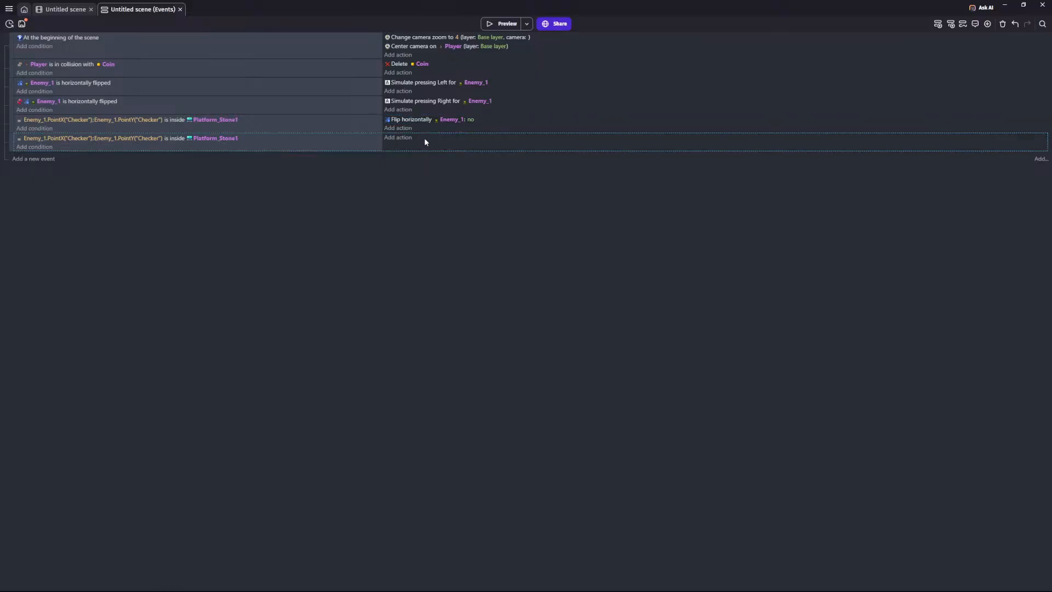
left_click(433, 137)
Step: Nest one Checker event under each Enemy_1 flip-check event, and set the flip action to yes under the inverted flip check
left_click_drag(10, 125, 40, 97)
left_click_drag(10, 142, 31, 131)
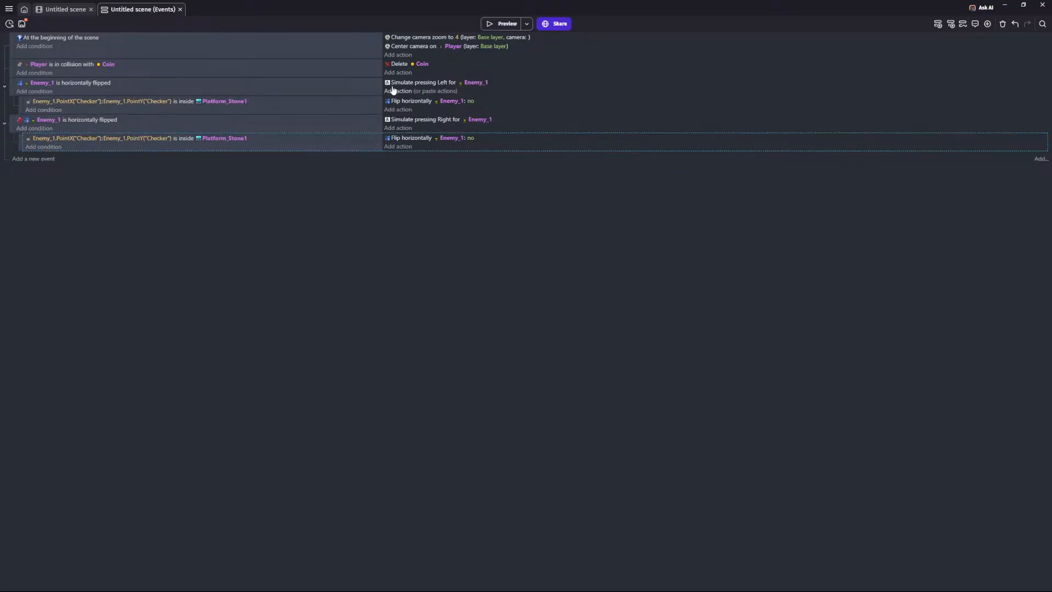
left_click(472, 102)
left_click(469, 151)
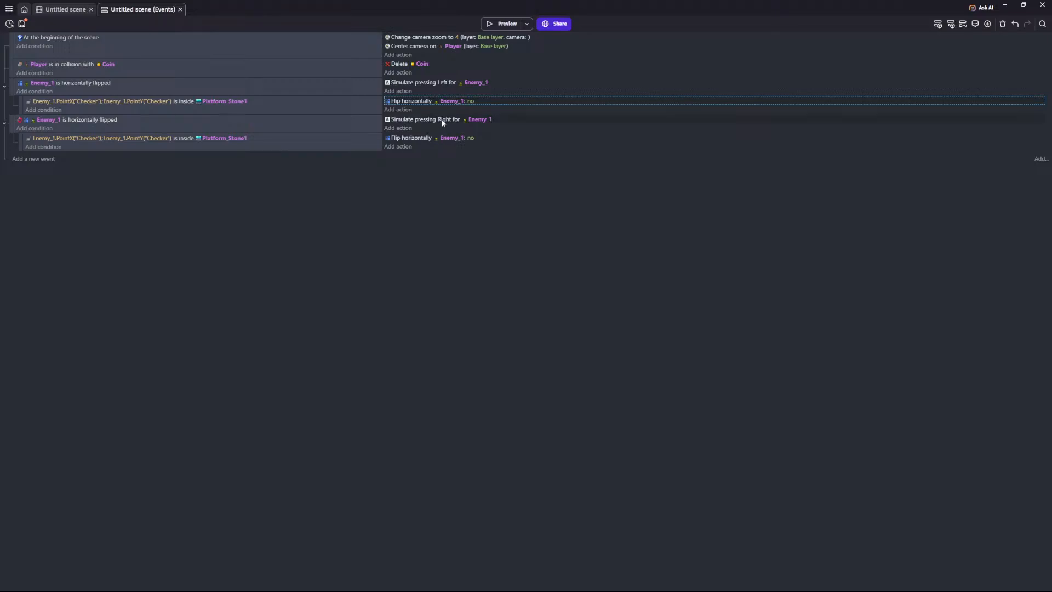
left_click(470, 139)
left_click(538, 156)
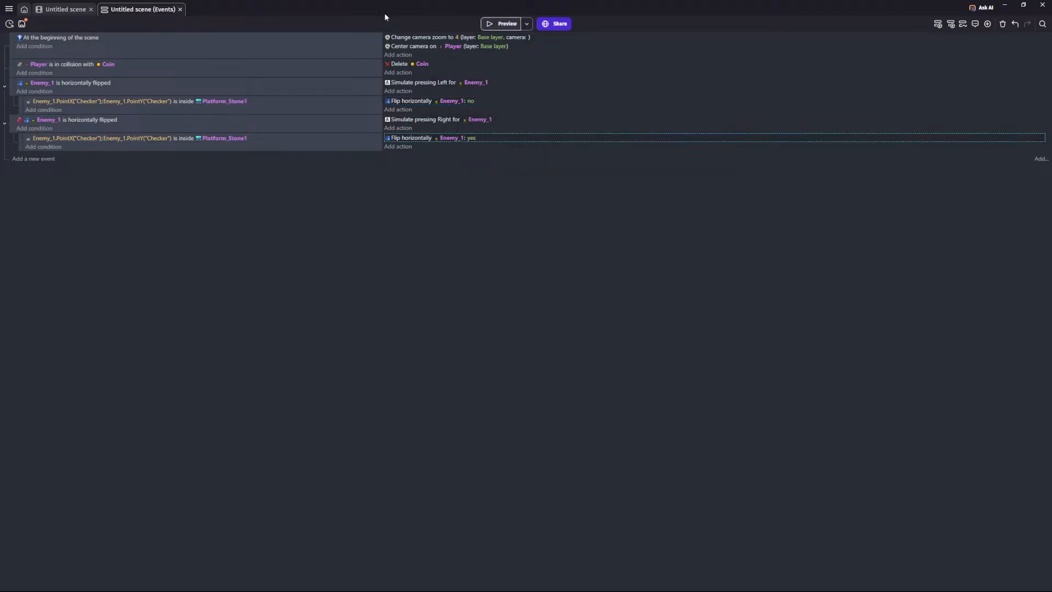
Step: Preview the game and move the player to the stone pit to examine how Enemy_1 behaves at the walls
left_click(493, 23)
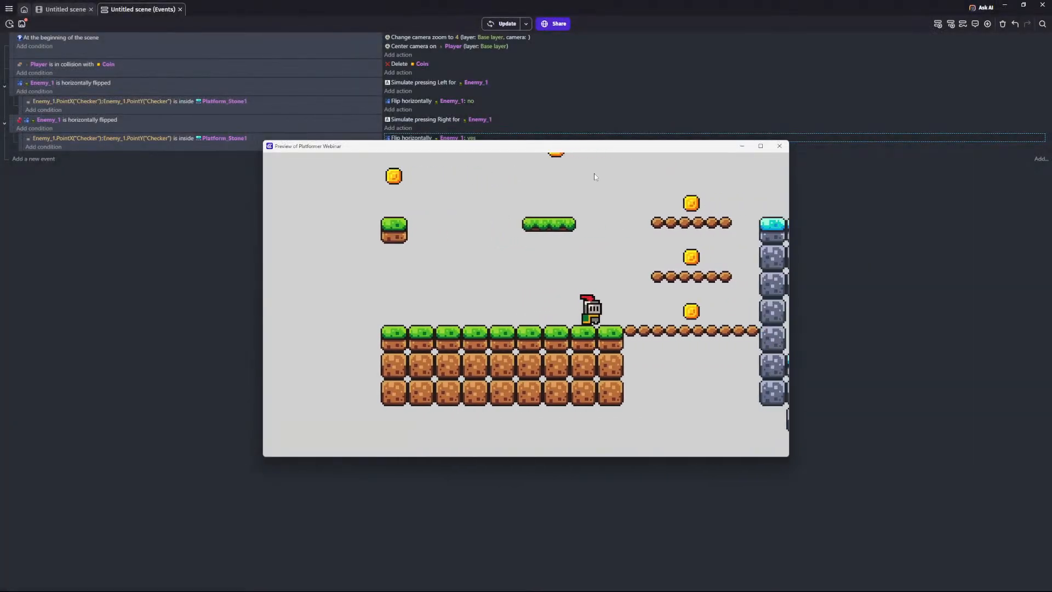
key("Right")
key("space")
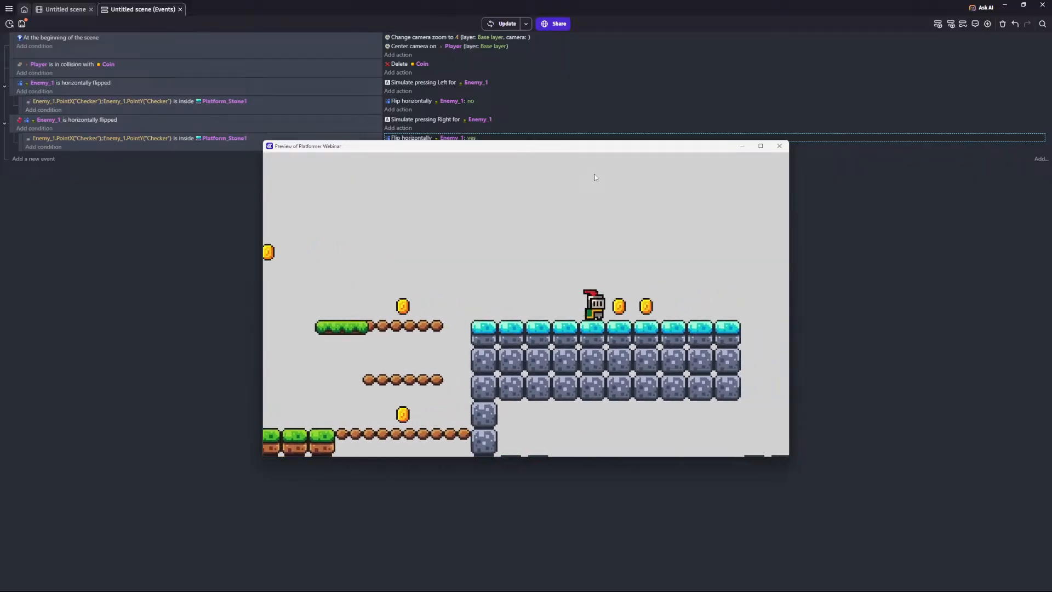
key("Right")
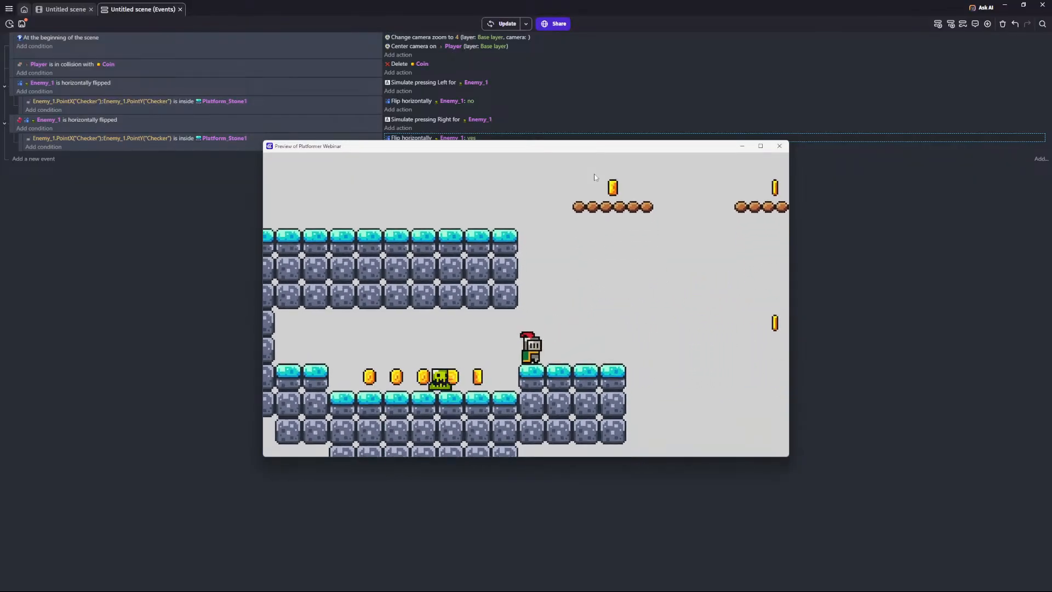
key("Left")
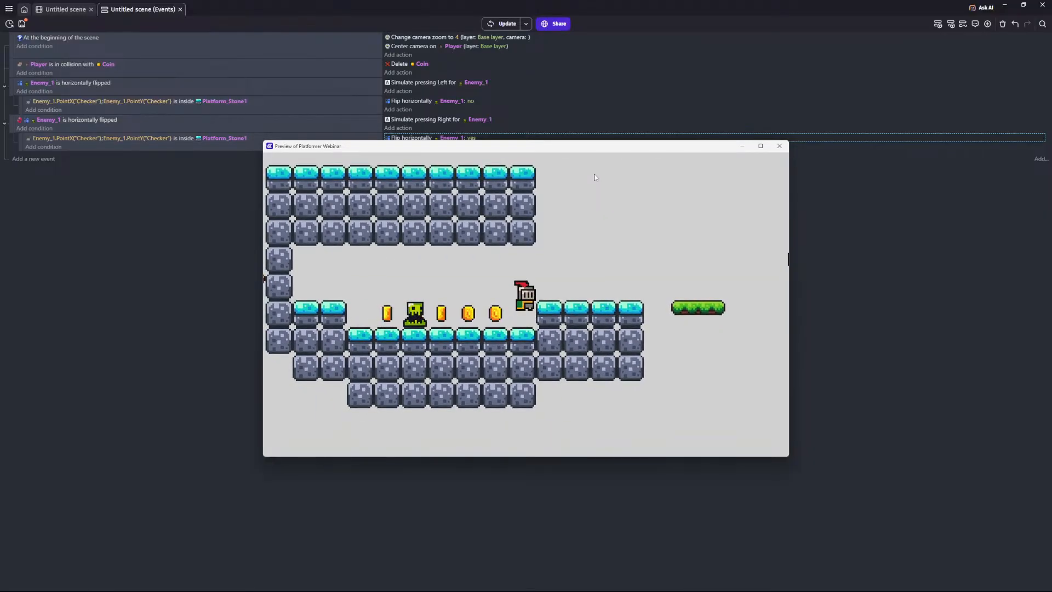
key("Right")
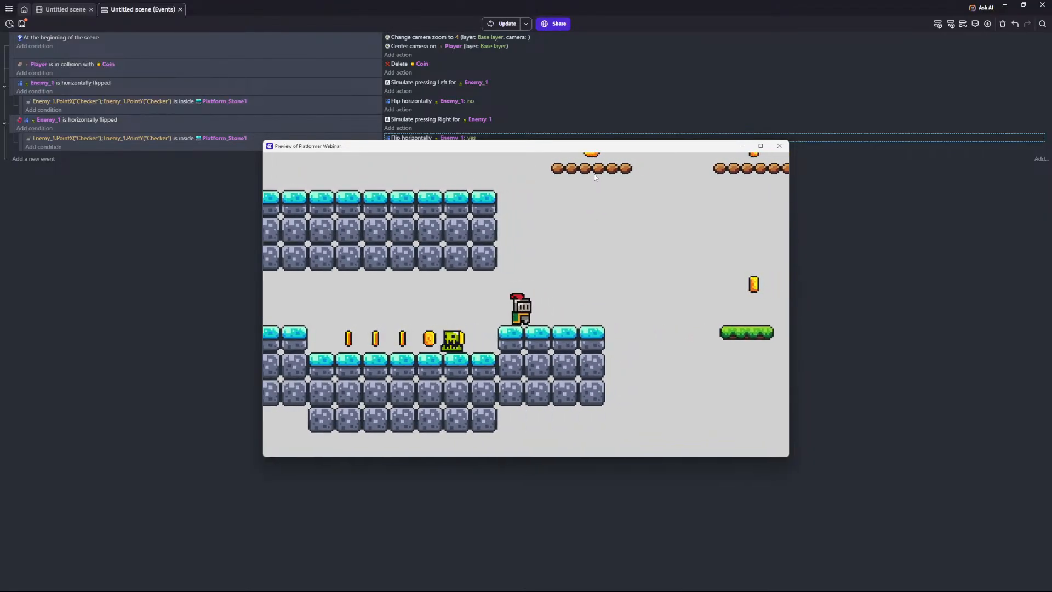
key("Left")
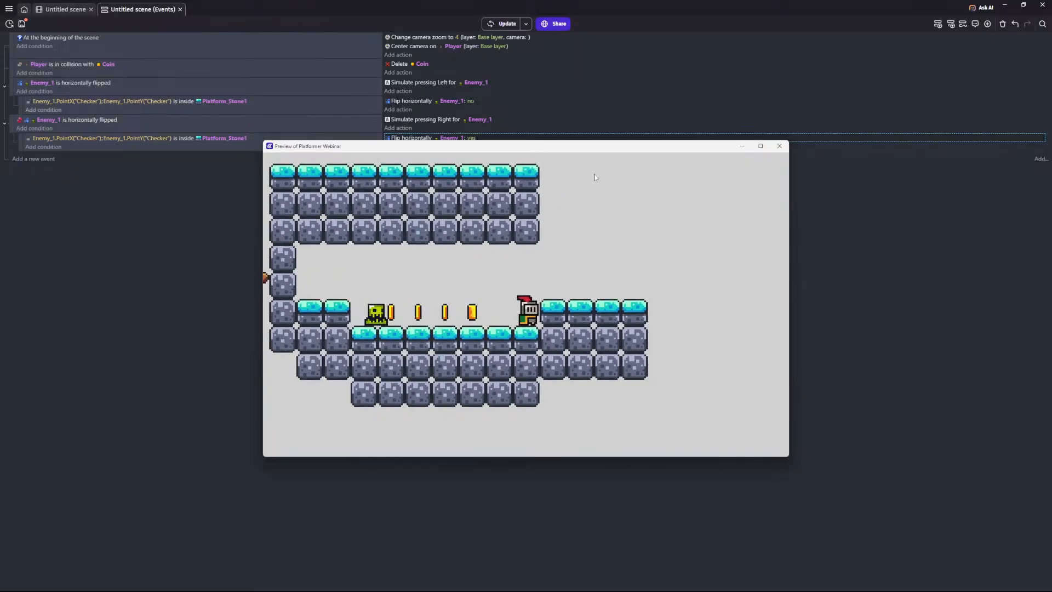
key("Right")
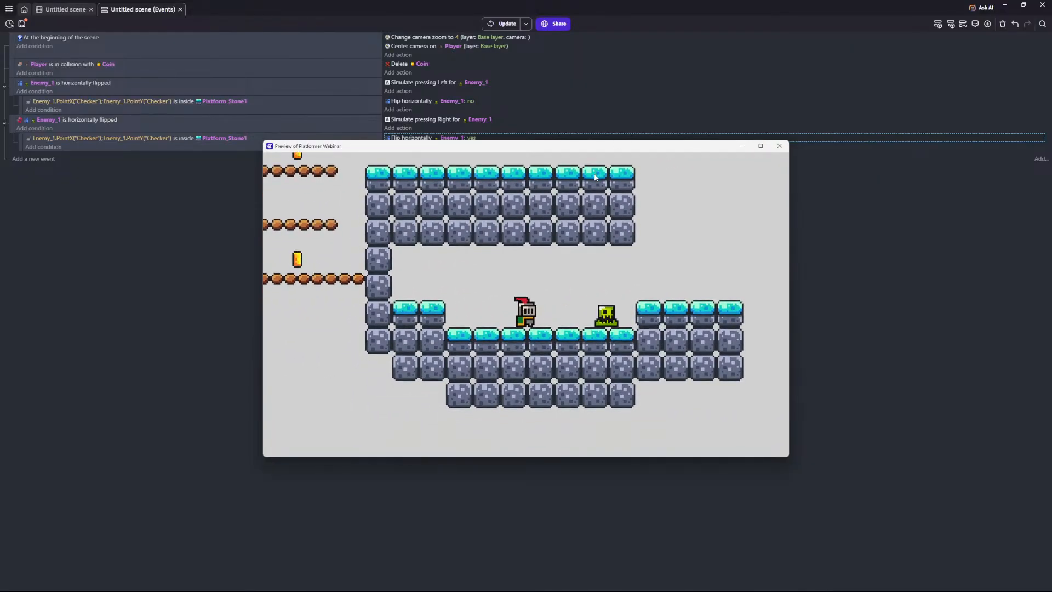
key("Right")
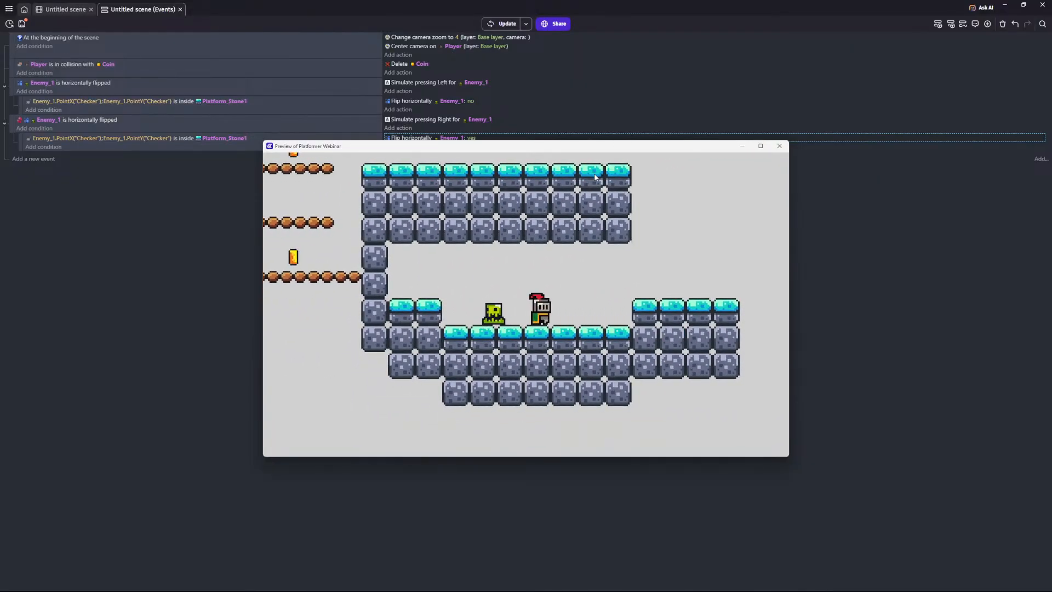
left_click(779, 146)
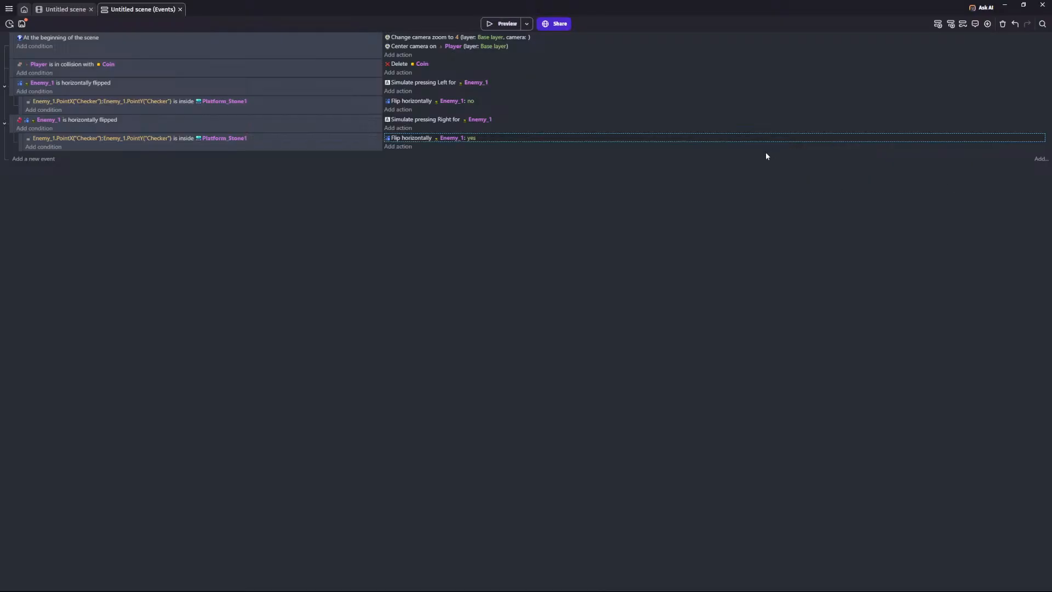
left_click(62, 10)
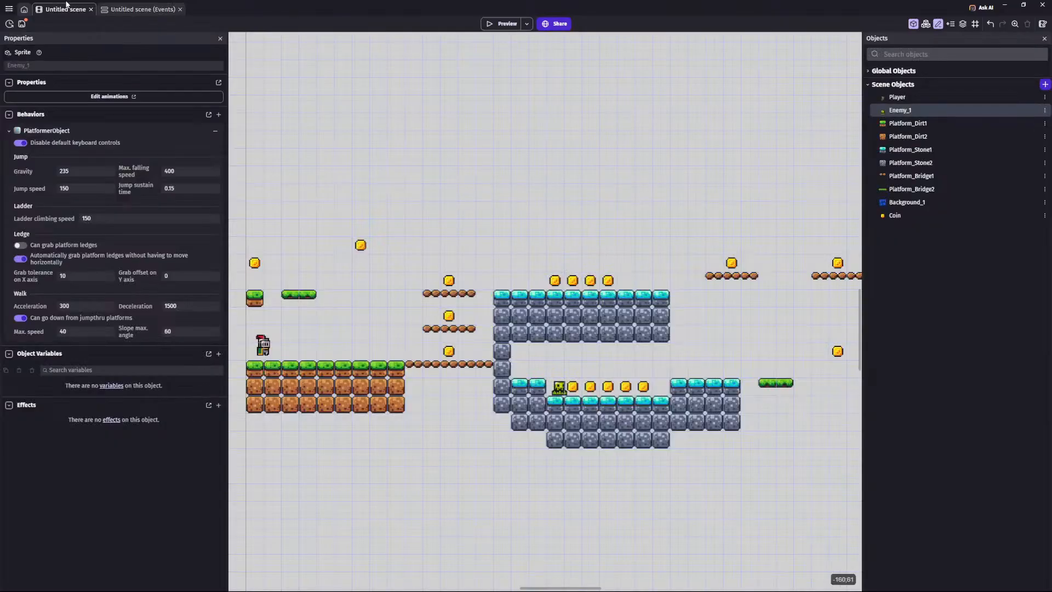
left_click(133, 10)
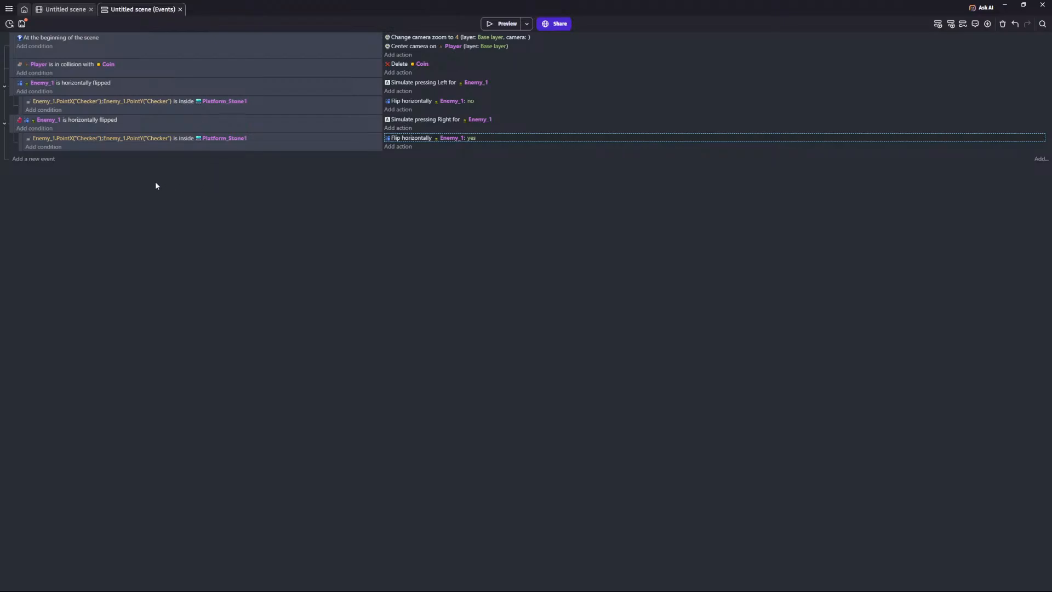
left_click(33, 160)
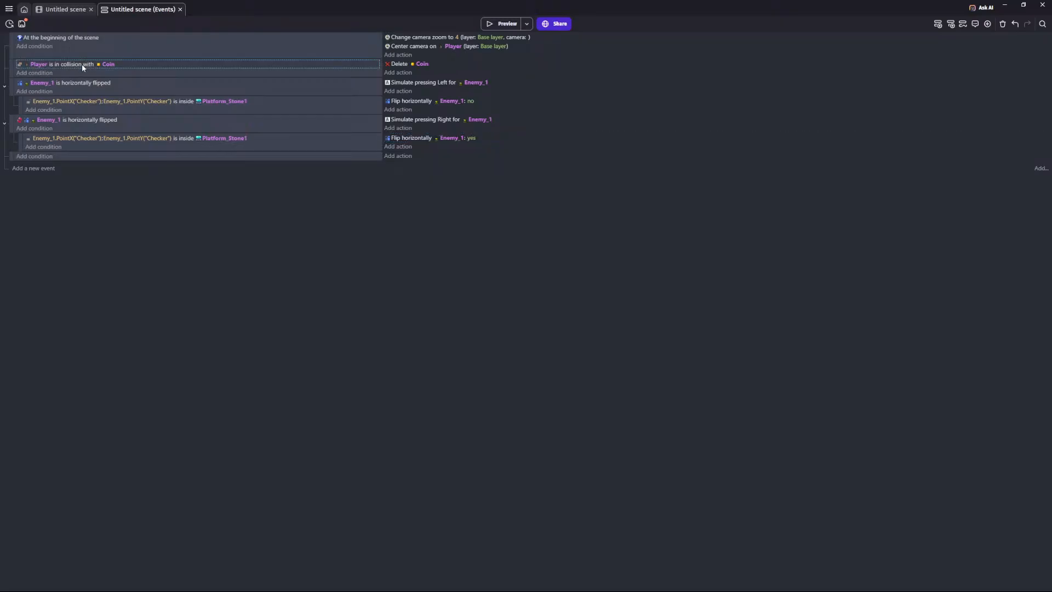
left_click(18, 71)
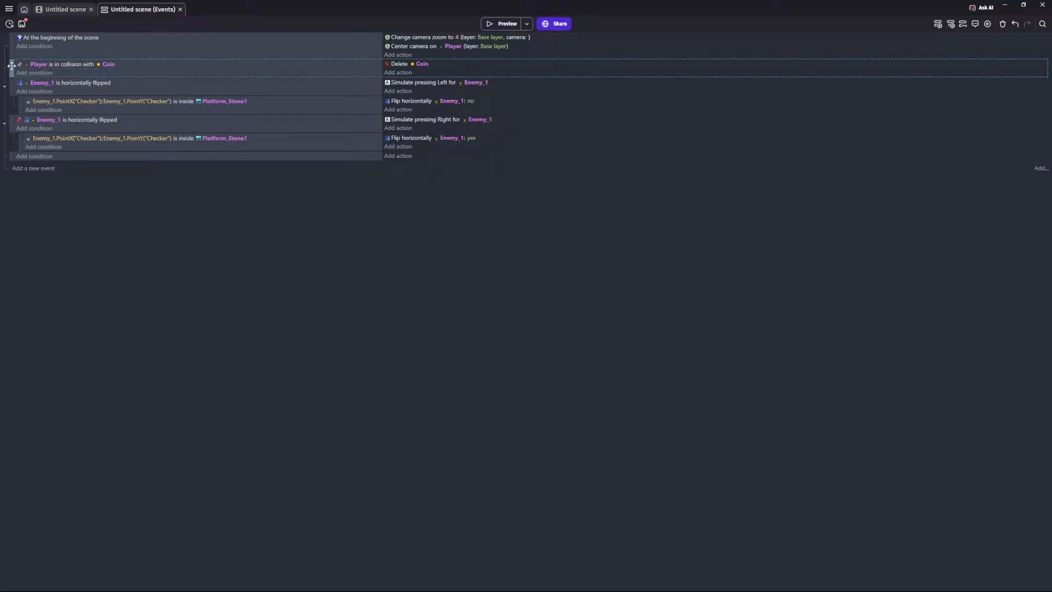
right_click(17, 70)
left_click(28, 75)
left_click(71, 157)
key("Delete")
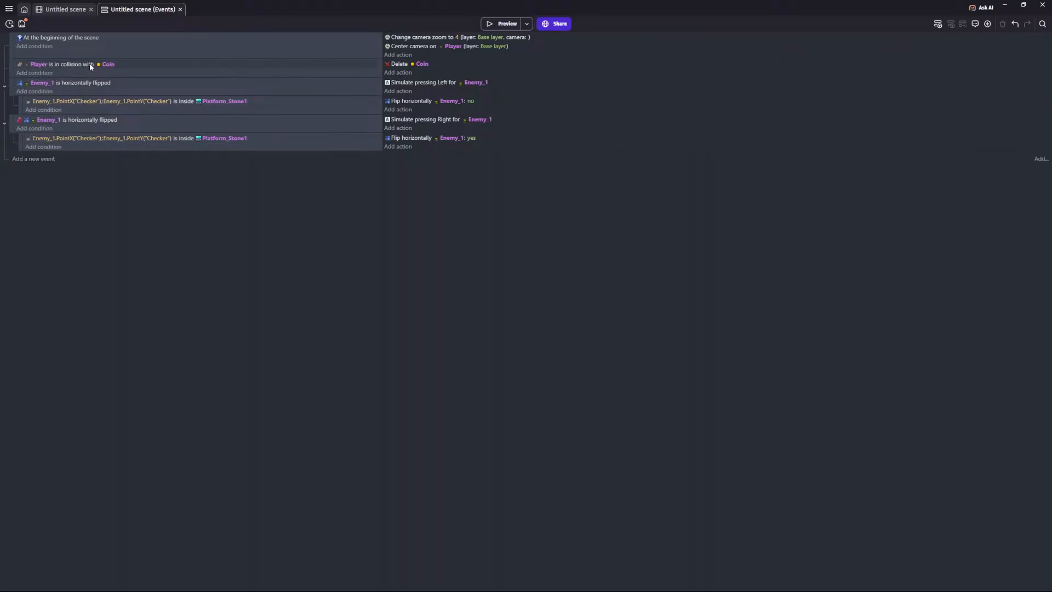
left_click(68, 9)
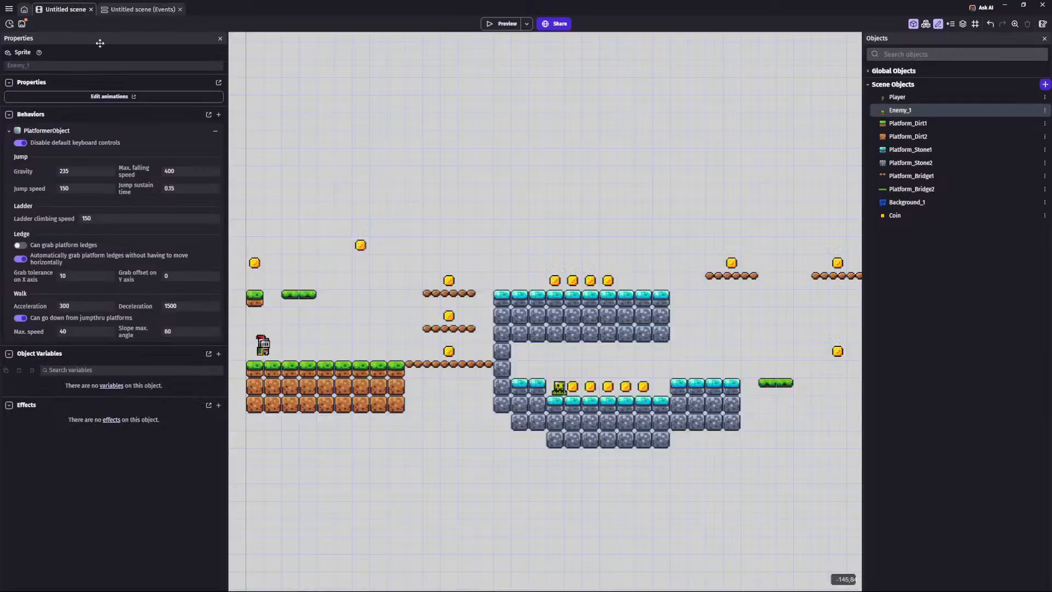
left_click(134, 10)
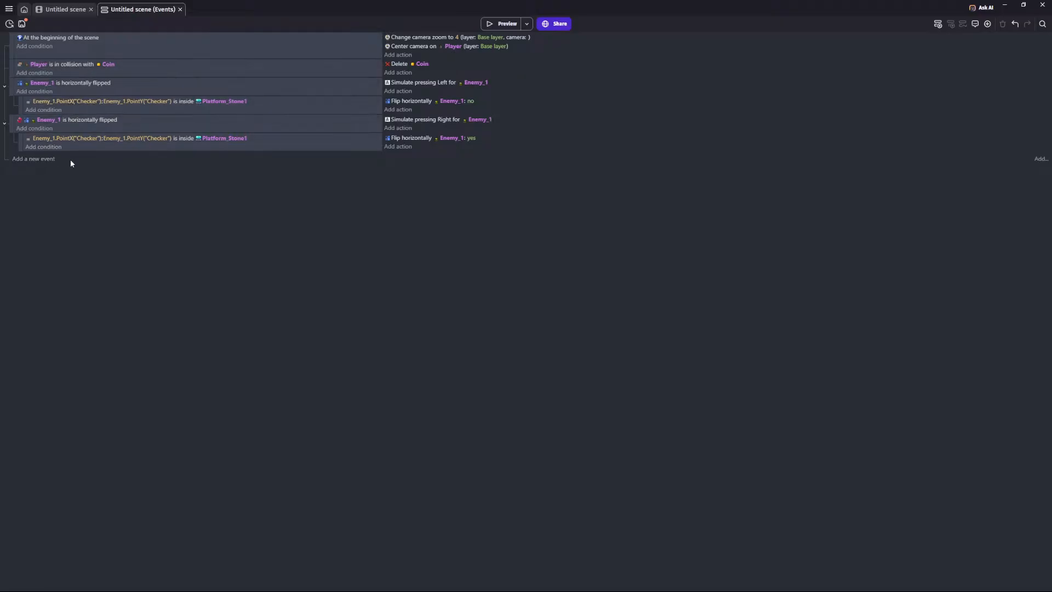
Step: Duplicate the Player and Coin collision event and move the copy to the end of the event list
left_click(12, 65)
right_click(13, 69)
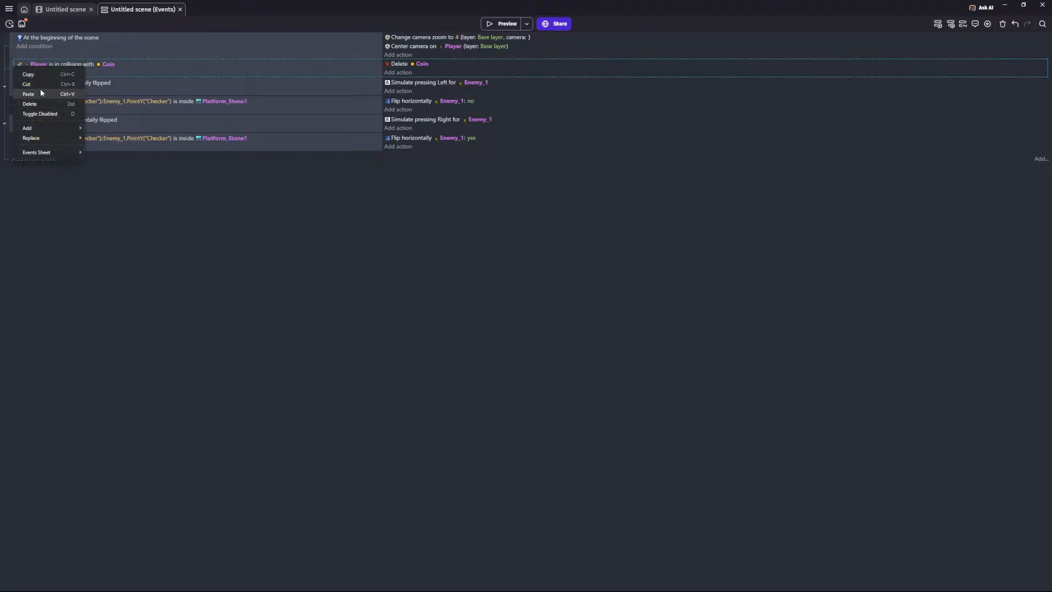
left_click(10, 81)
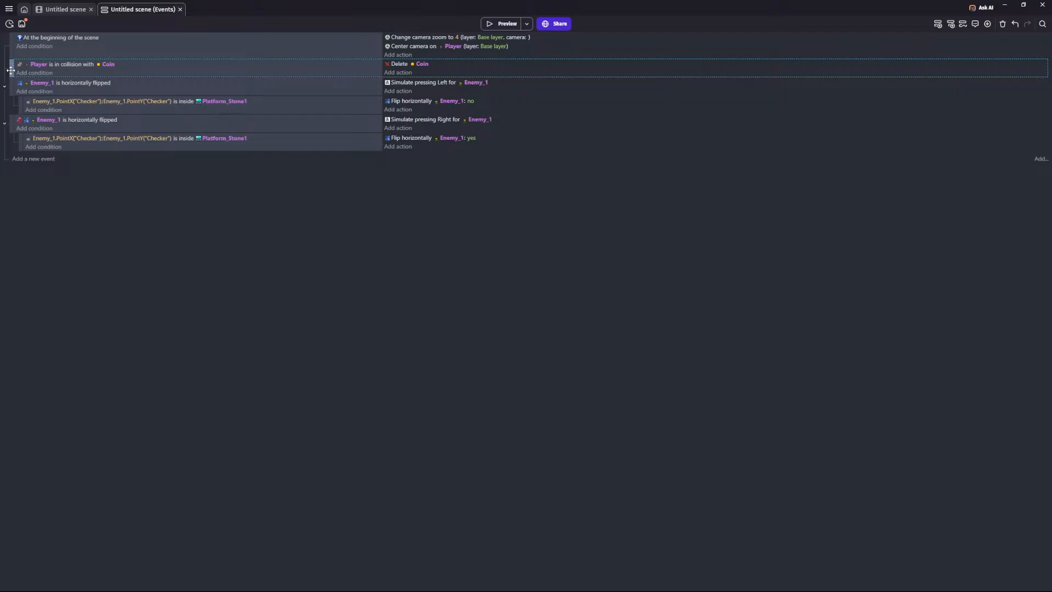
right_click(11, 72)
left_click(11, 72)
right_click(13, 76)
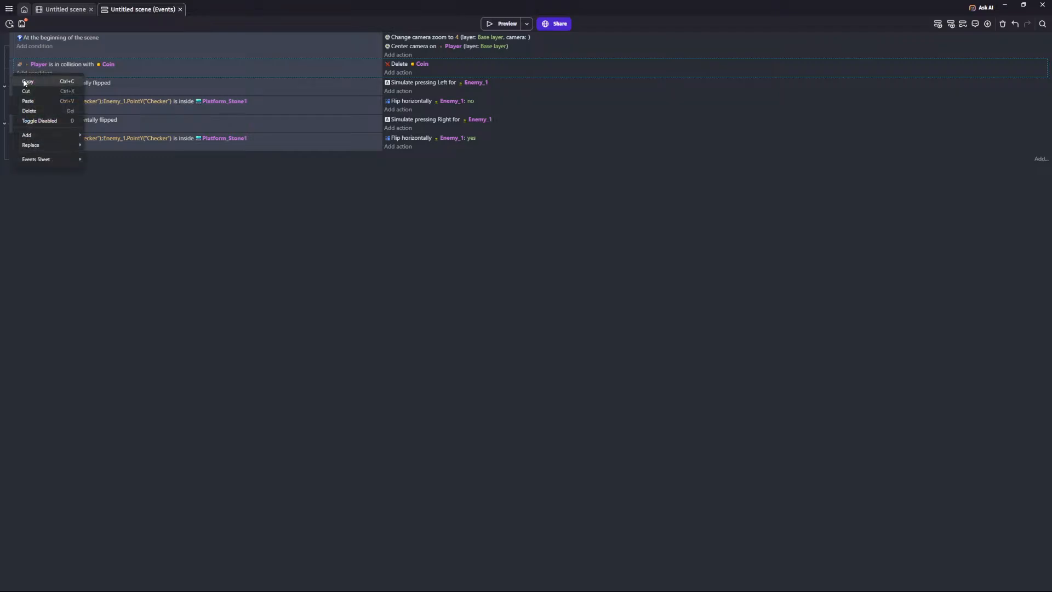
left_click(24, 82)
key("ctrl+v")
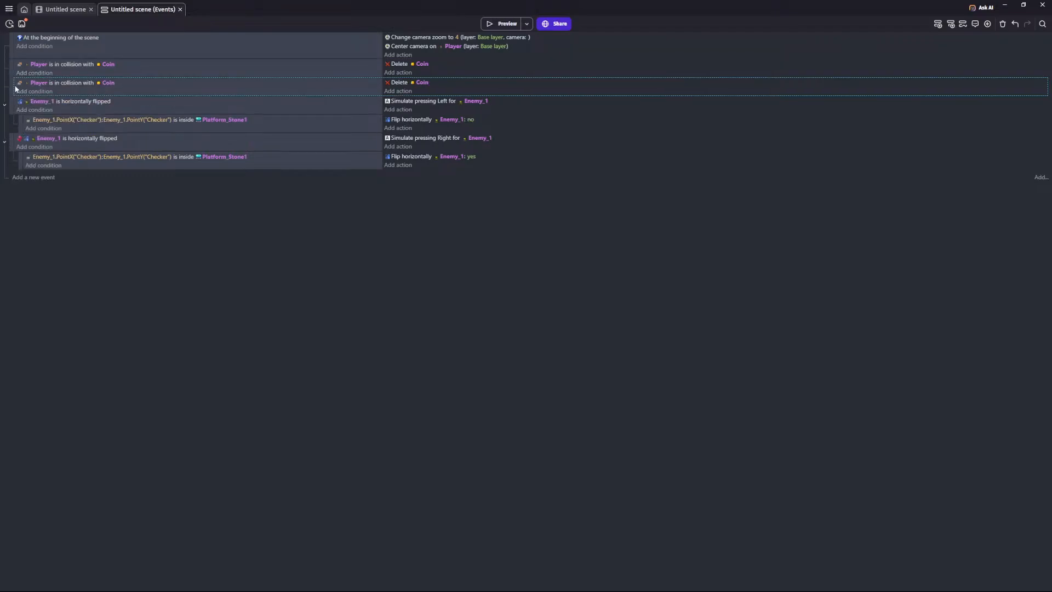
left_click_drag(11, 84, 16, 183)
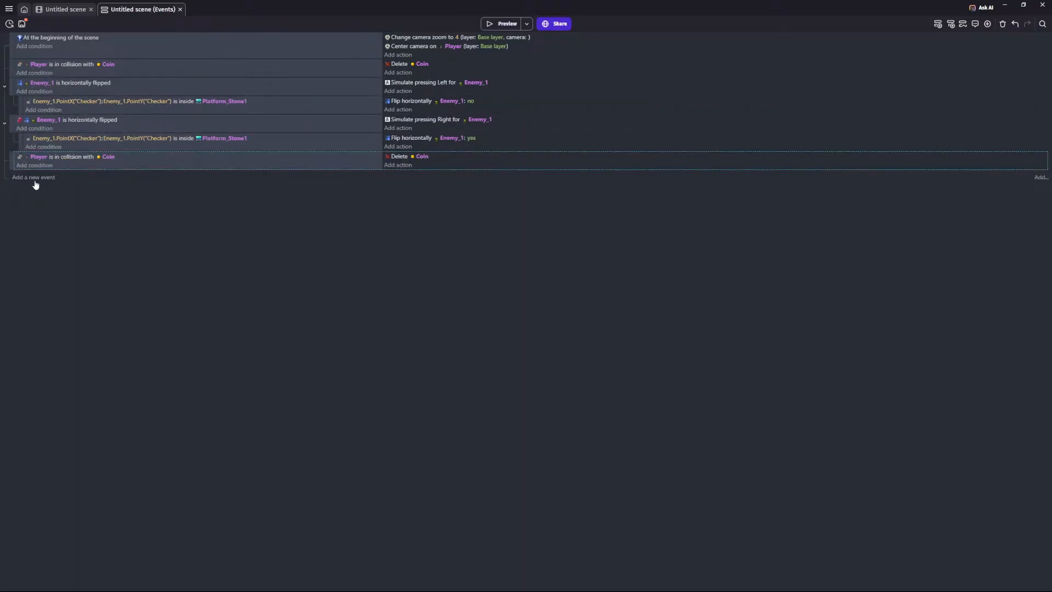
Step: Change the collision target in the copied event's condition to Enemy_1
left_click(101, 157)
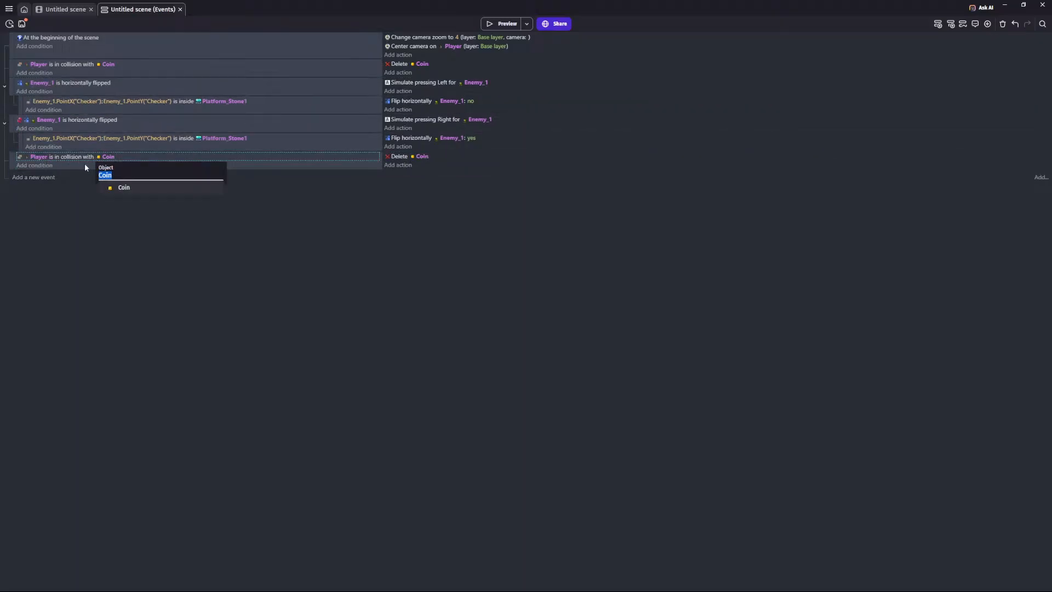
key("BackSpace")
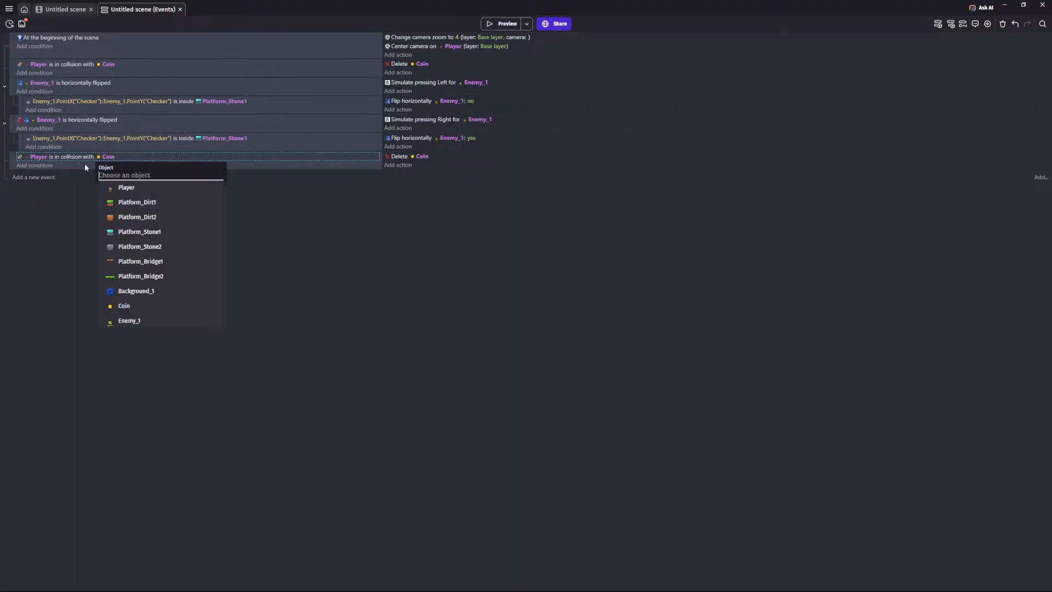
left_click(146, 320)
Step: Set the object of the delete action in the Enemy_1 collision event to Player
left_click(420, 156)
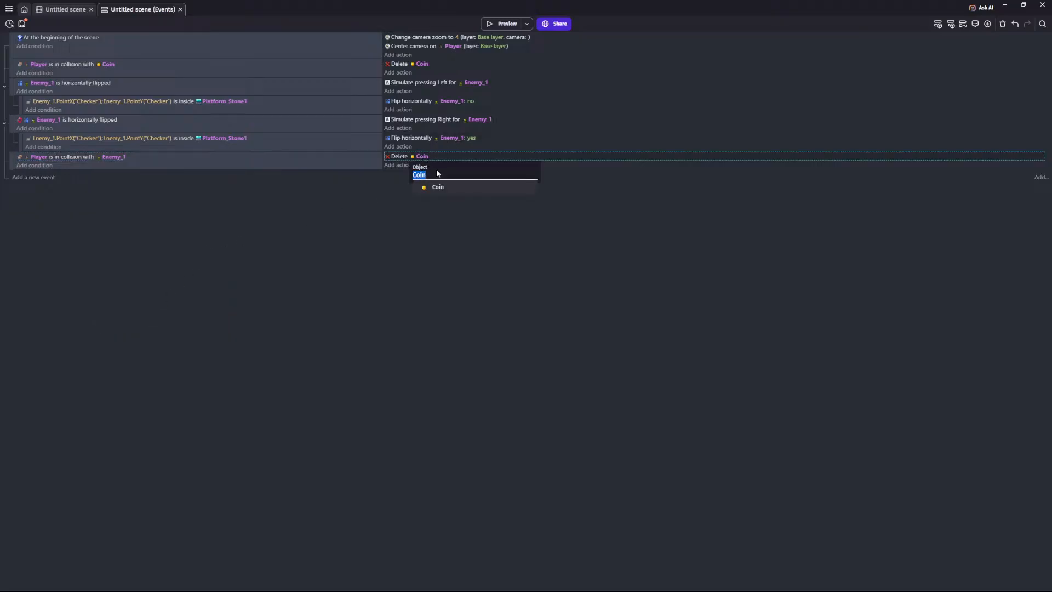
type("player")
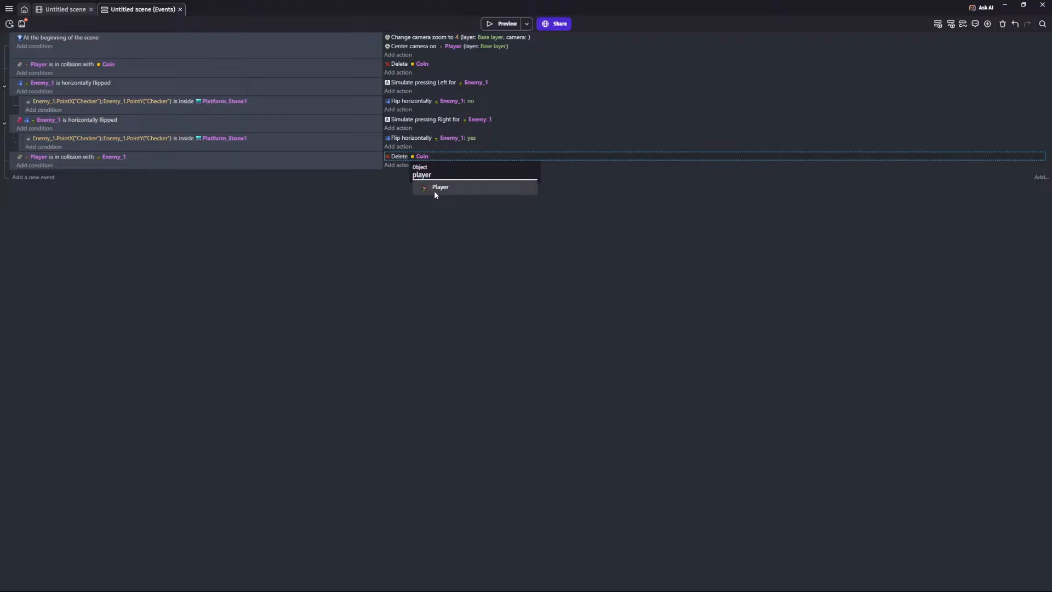
left_click(434, 189)
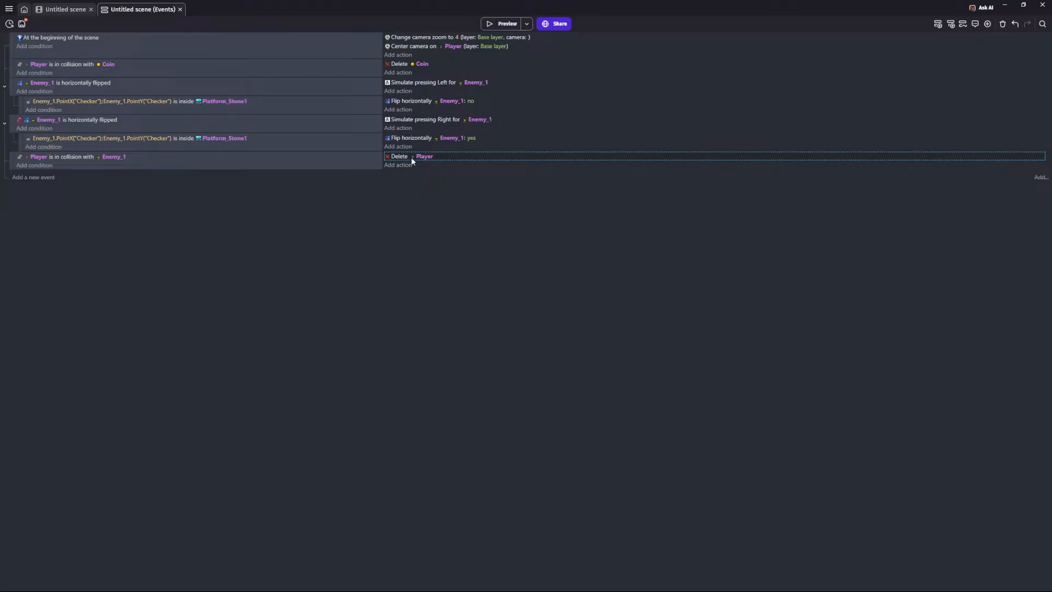
Step: Open the Player object in the scene and add a second animation named Death
left_click(63, 9)
double_click(909, 98)
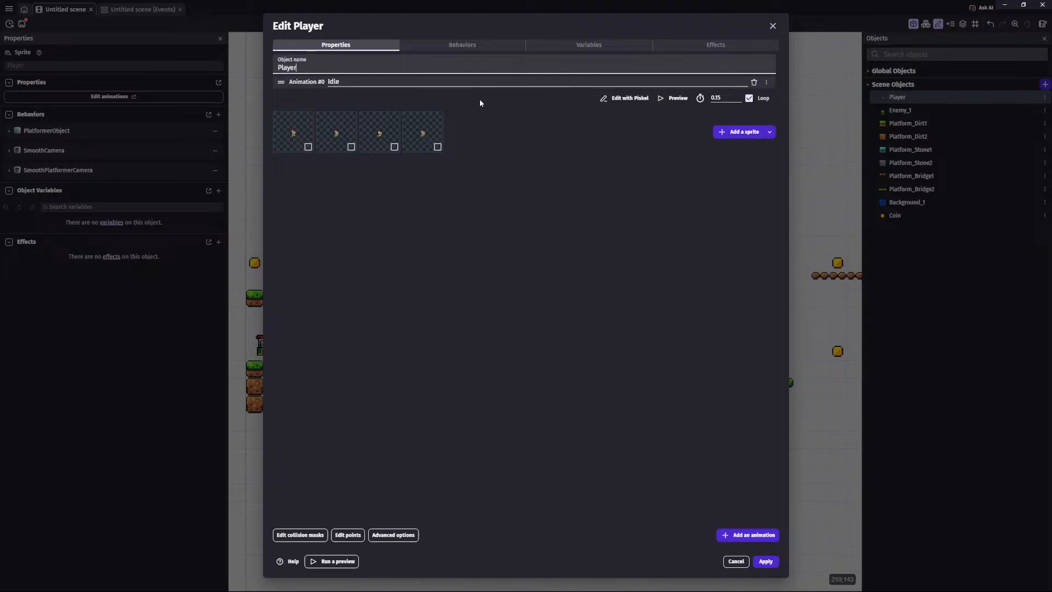
left_click(756, 535)
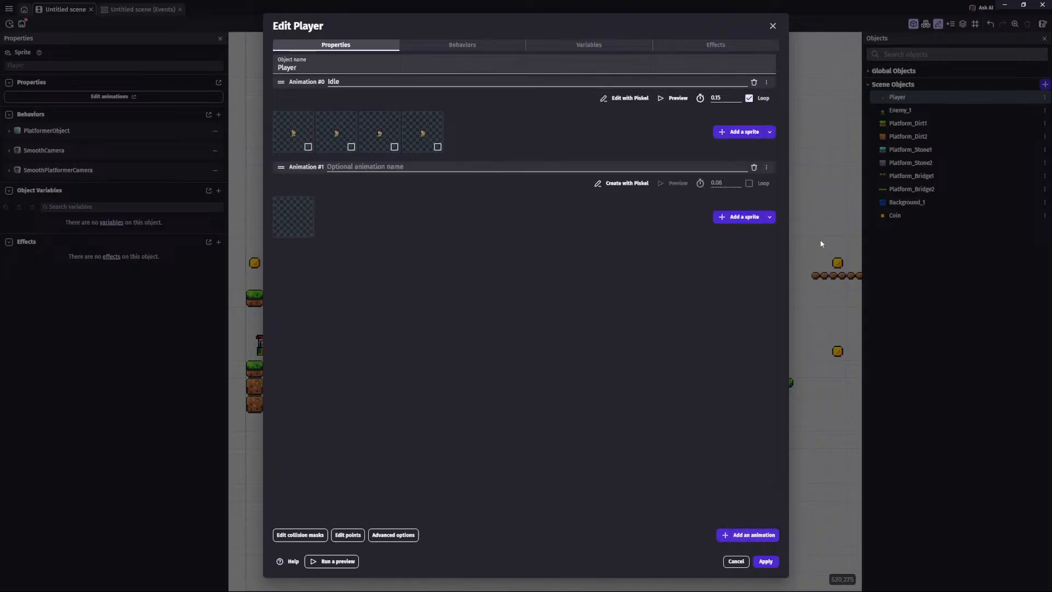
left_click(384, 166)
type("Death")
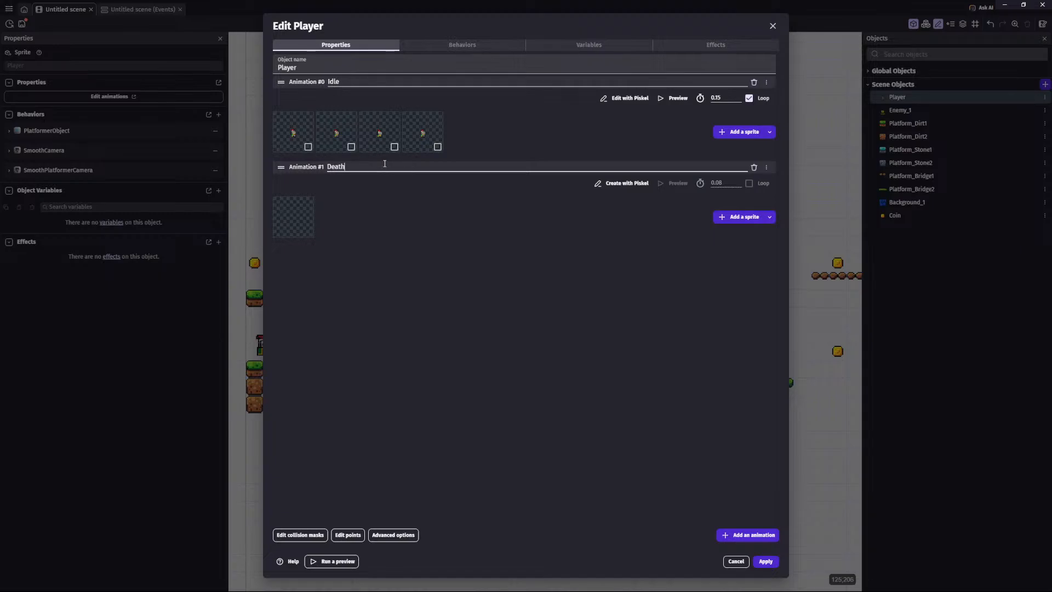
Step: Import Knight-Death1 through Knight-Death4 as sprites for the Death animation, copying the files into the project folder
left_click(739, 218)
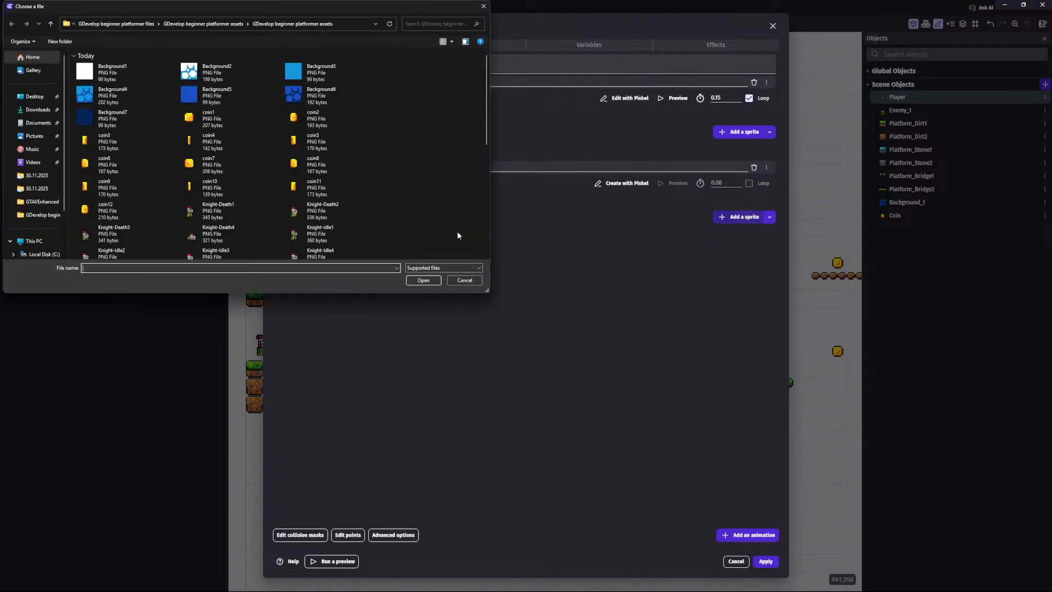
scroll(446, 159, "down", 1)
left_click(219, 156)
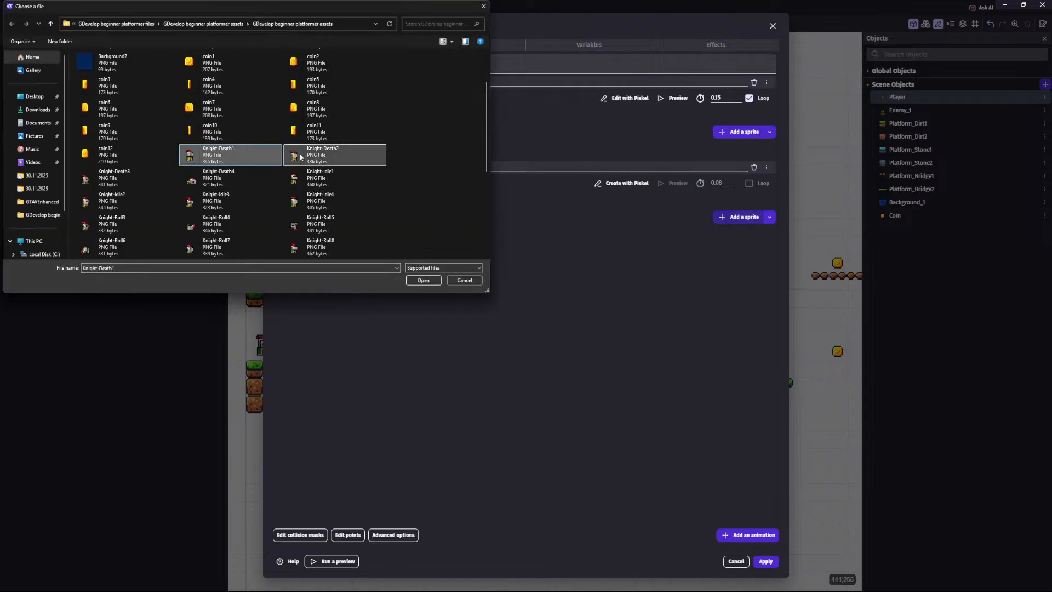
left_click(136, 184, "shift")
left_click(219, 178, "shift")
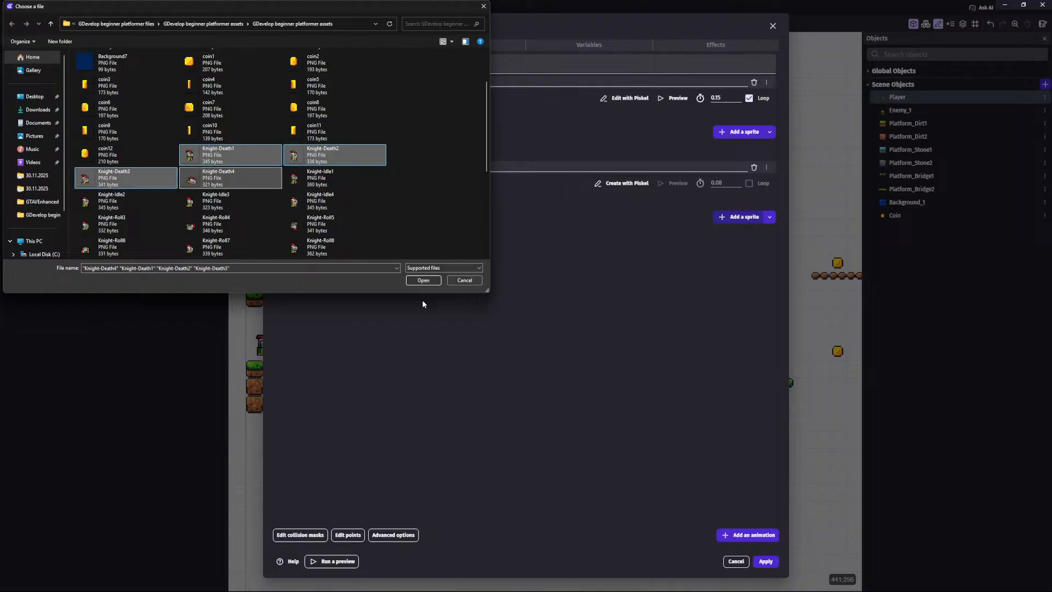
left_click(429, 281)
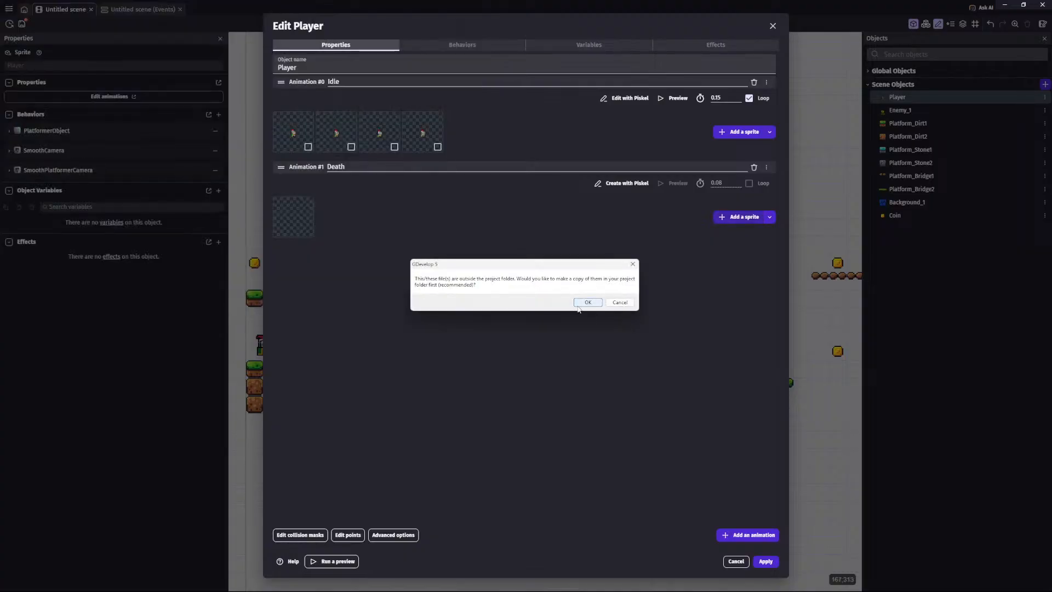
left_click(586, 302)
Step: Select all four Death frames and set the animation's time between frames to 0.16
left_click(308, 231)
left_click(351, 232)
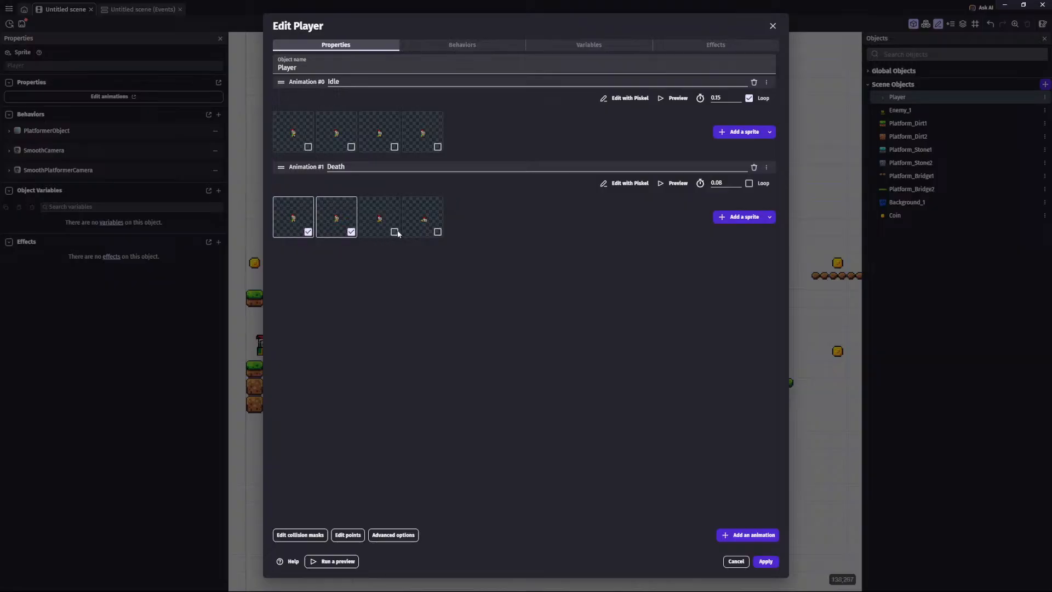
left_click(394, 232)
left_click(437, 231)
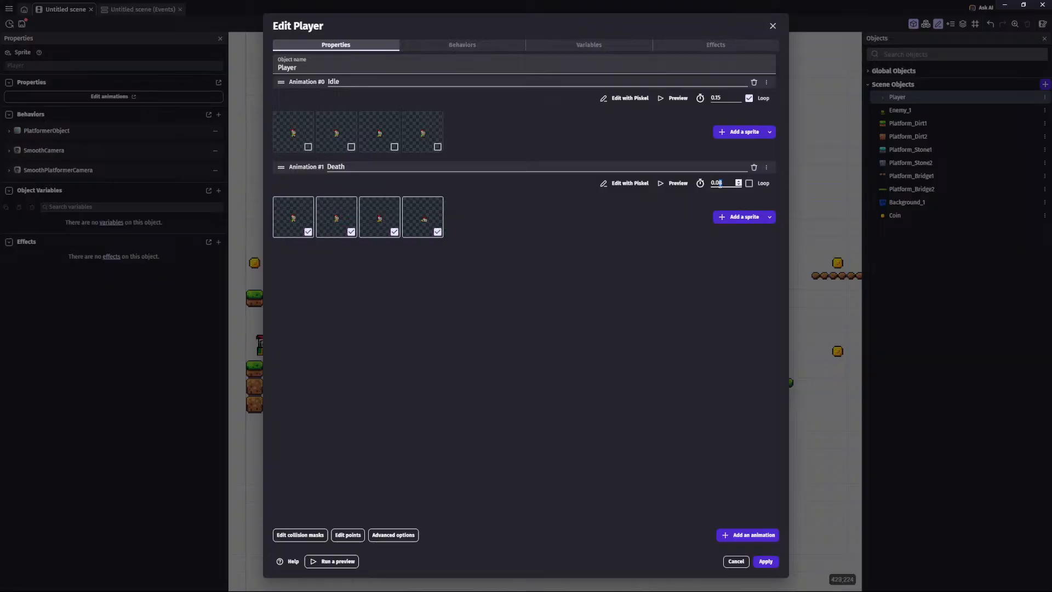
type("16")
Step: Preview the Death animation and apply the edits to the Player object
left_click(673, 187)
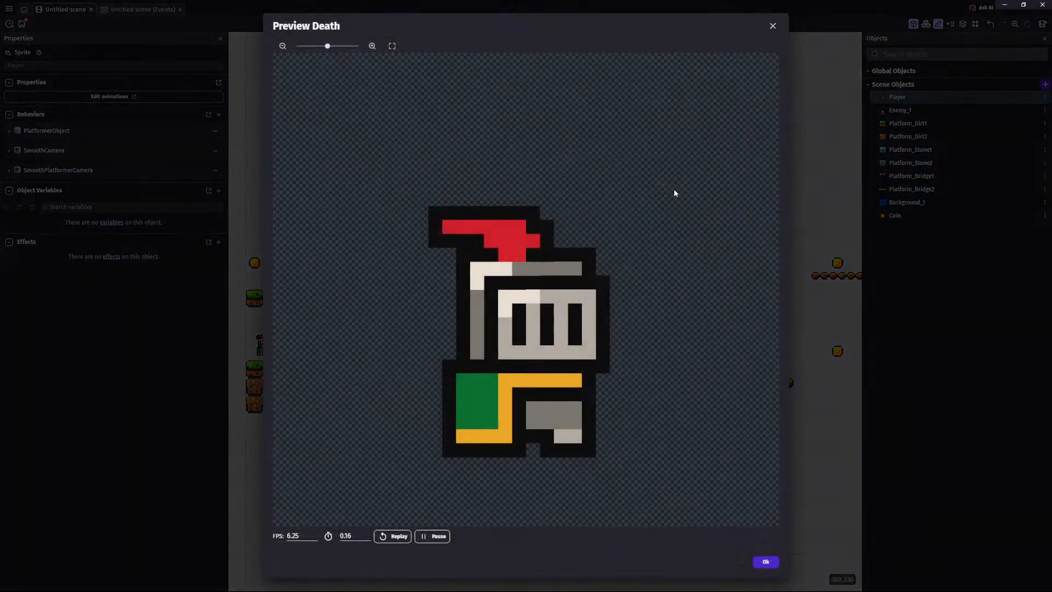
left_click(767, 563)
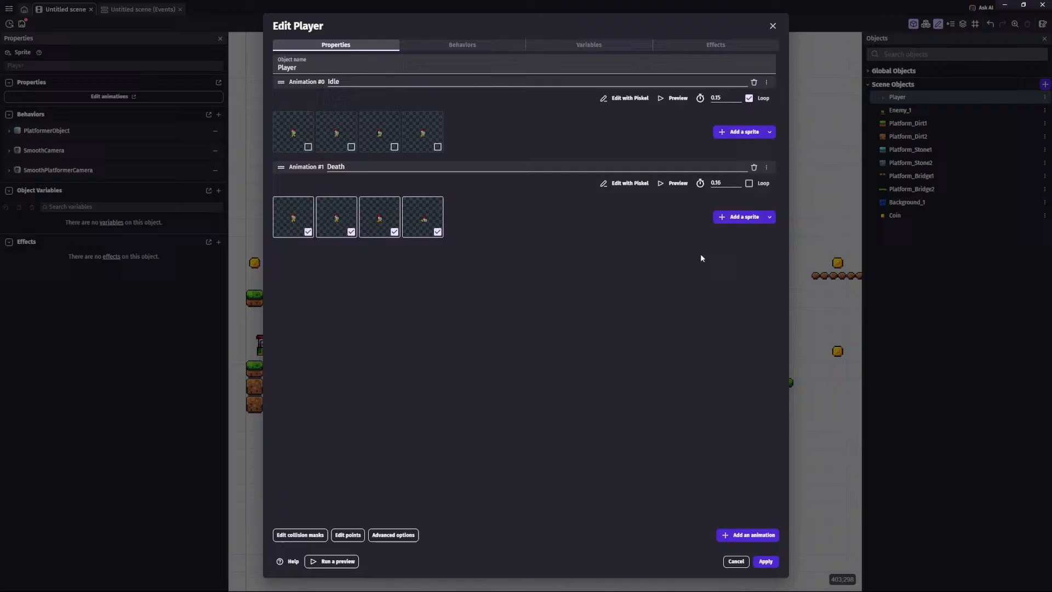
left_click(749, 183)
left_click(673, 183)
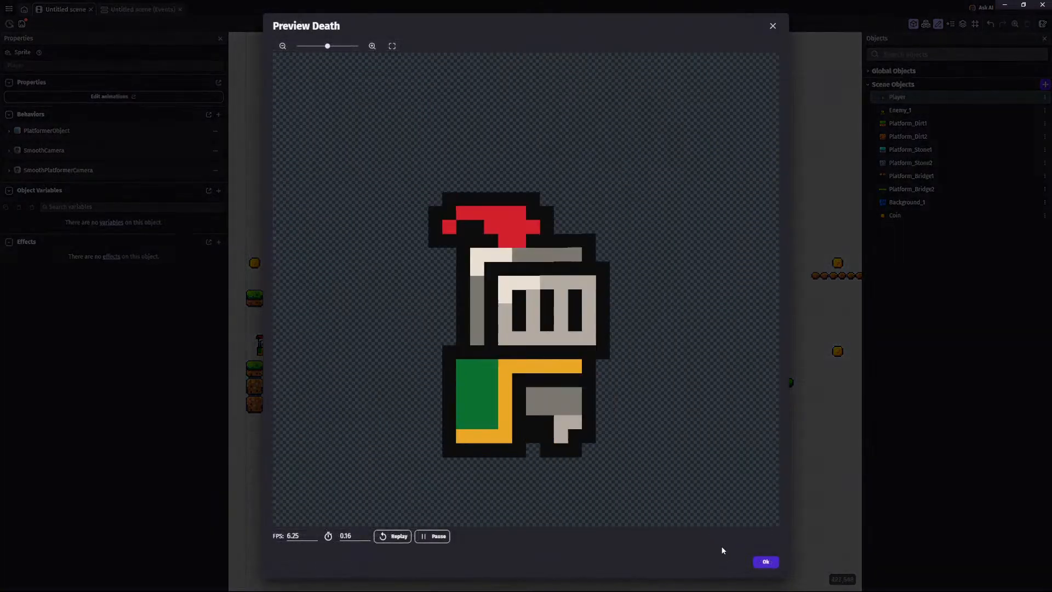
left_click(766, 562)
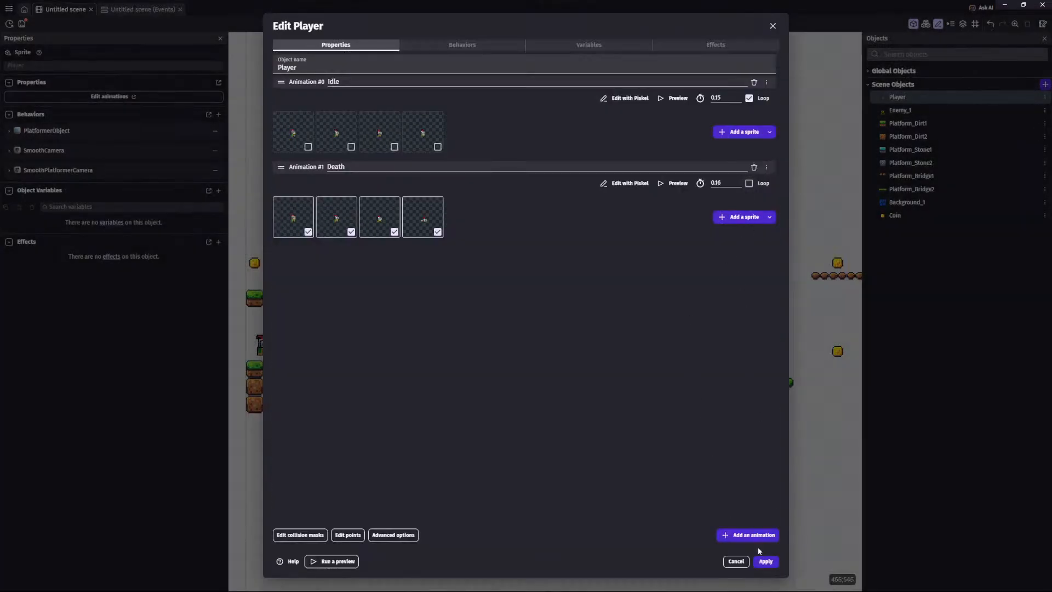
left_click(765, 561)
Step: Add an Animation (by name) action to the Player and Enemy_1 collision event, setting Player's animation to Death
left_click(142, 9)
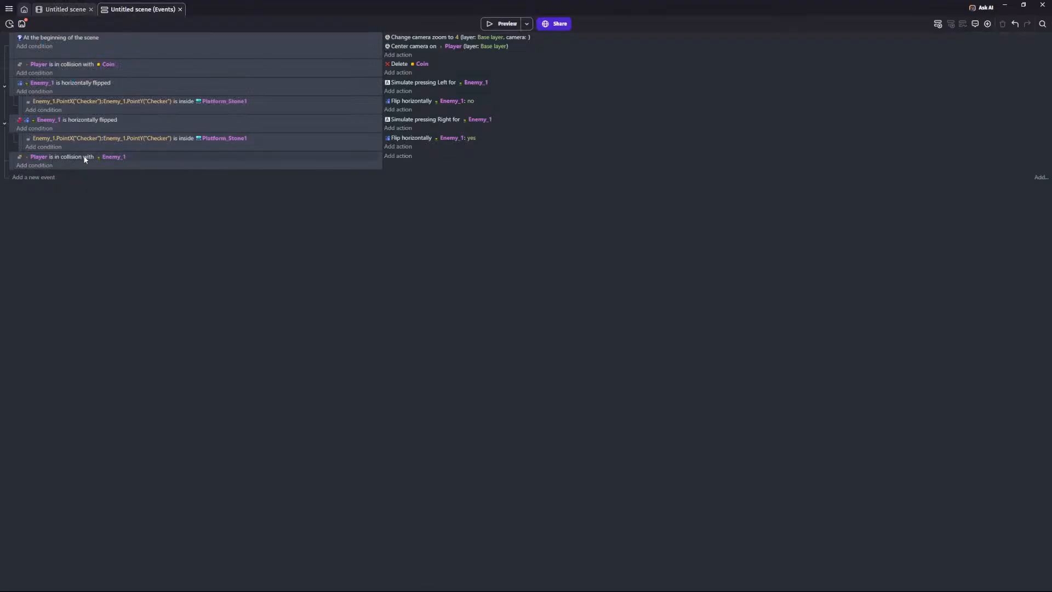
left_click(401, 156)
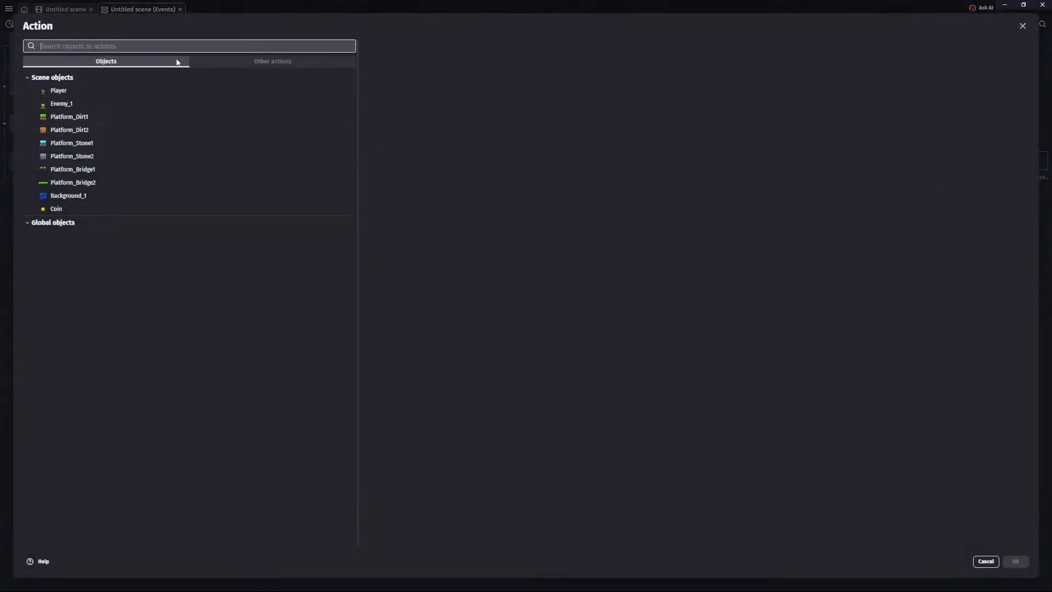
type("change animation")
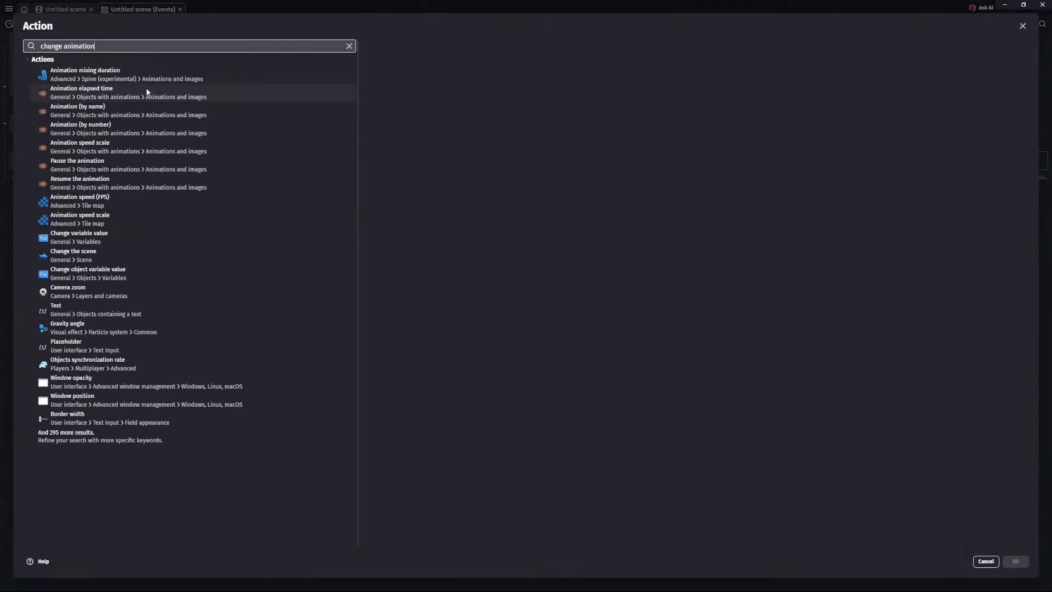
type(" by na")
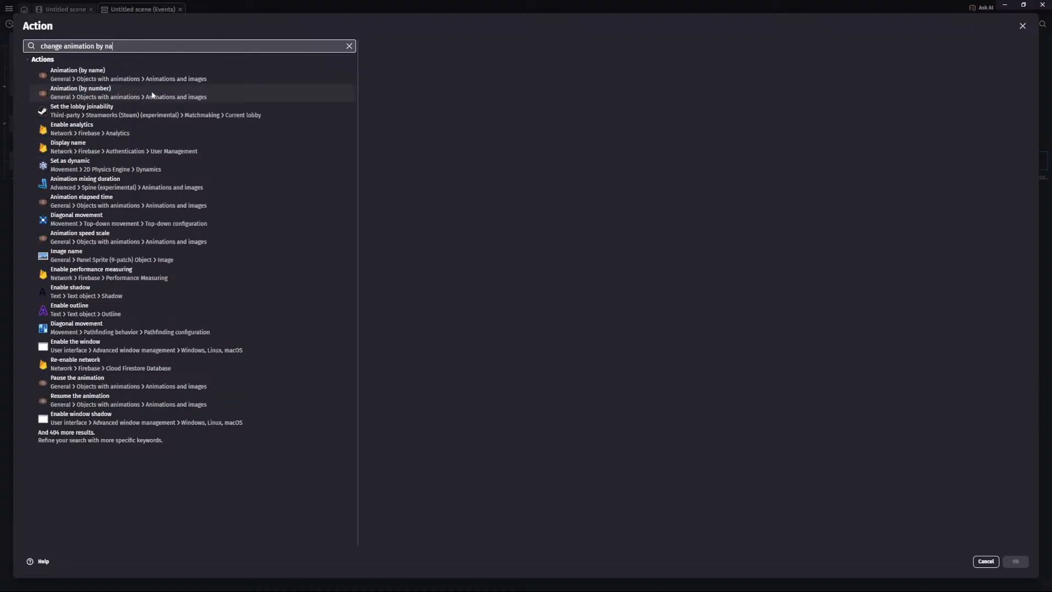
left_click(122, 77)
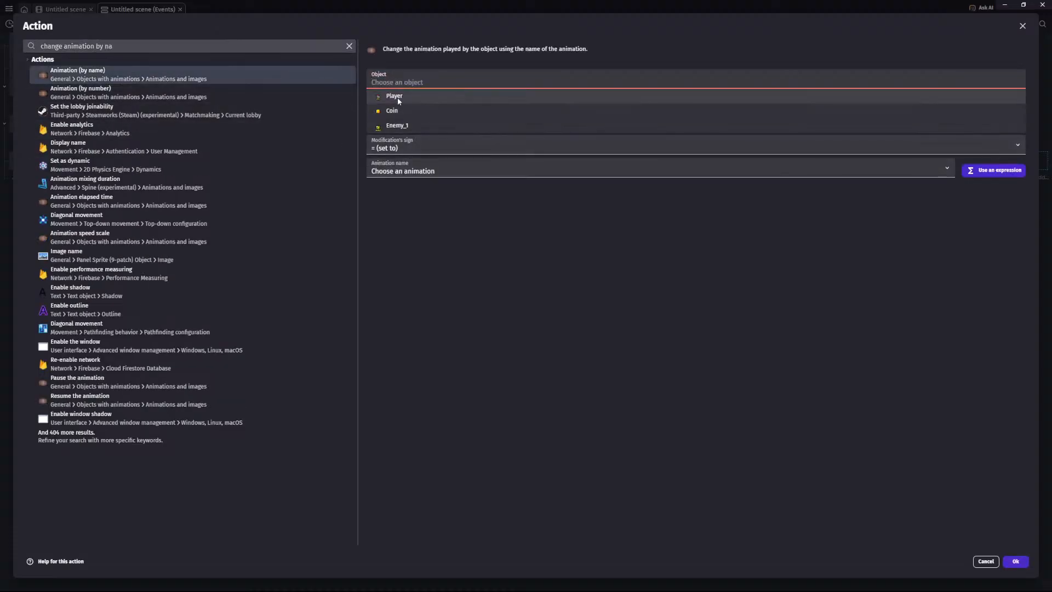
left_click(397, 97)
left_click(413, 151)
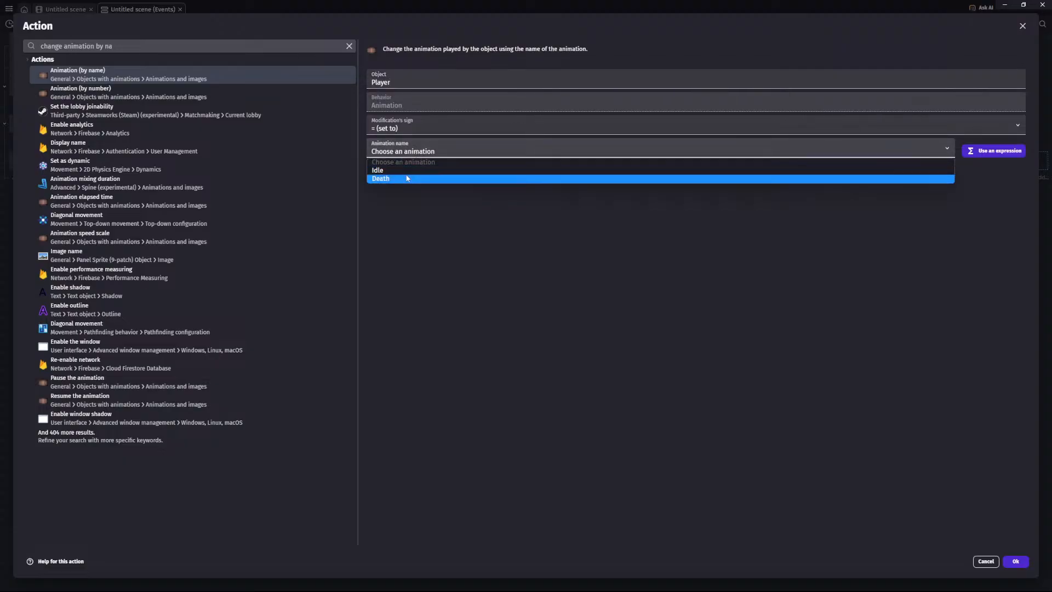
left_click(405, 178)
left_click(400, 153)
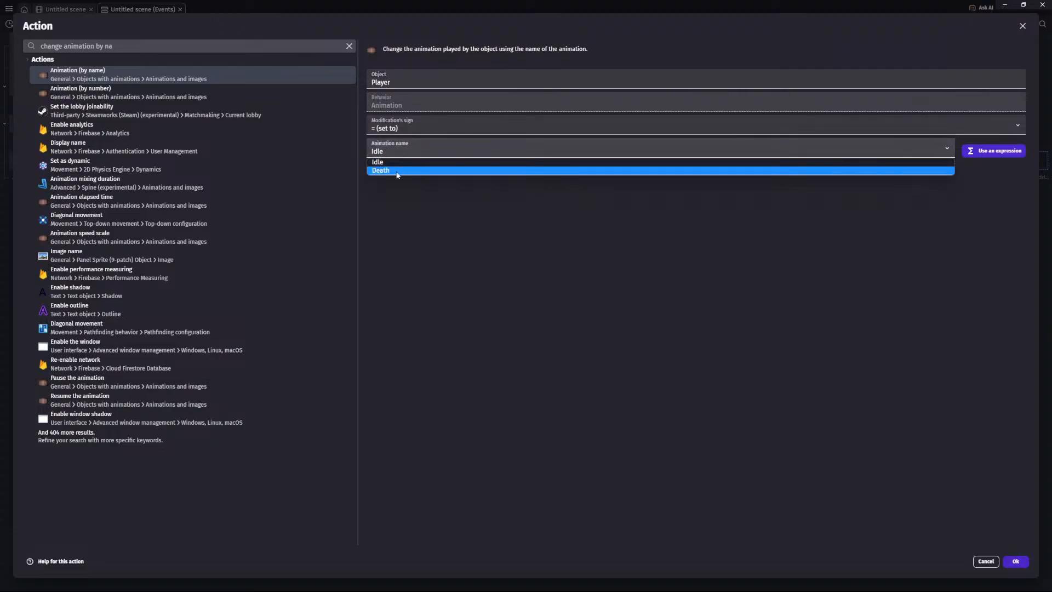
left_click(406, 173)
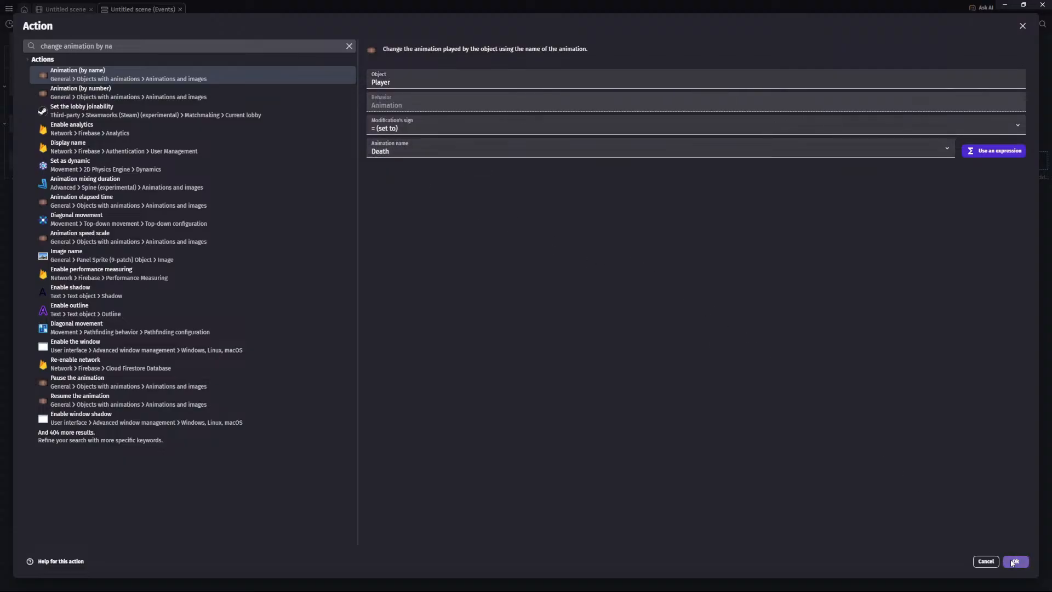
left_click(1014, 562)
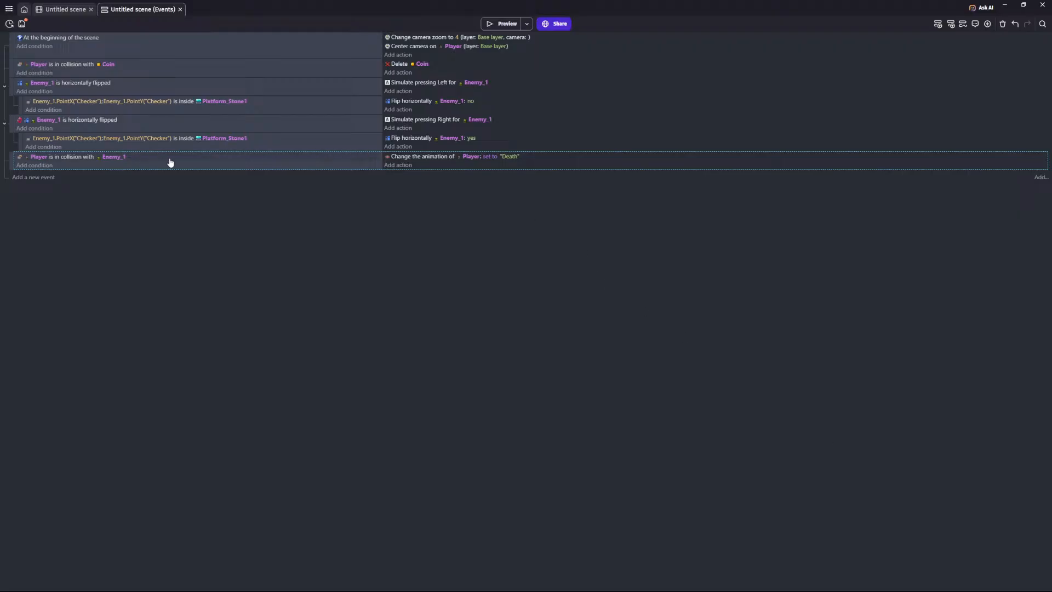
Step: Add a new event with an Animation (by name) condition checking that Player's animation equals Death
left_click(33, 178)
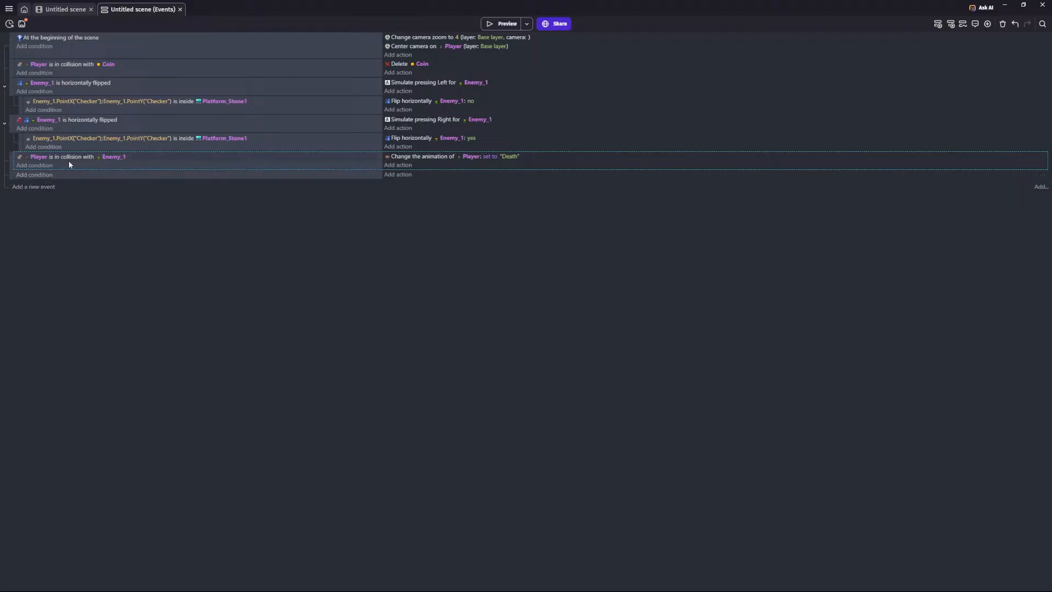
left_click(35, 175)
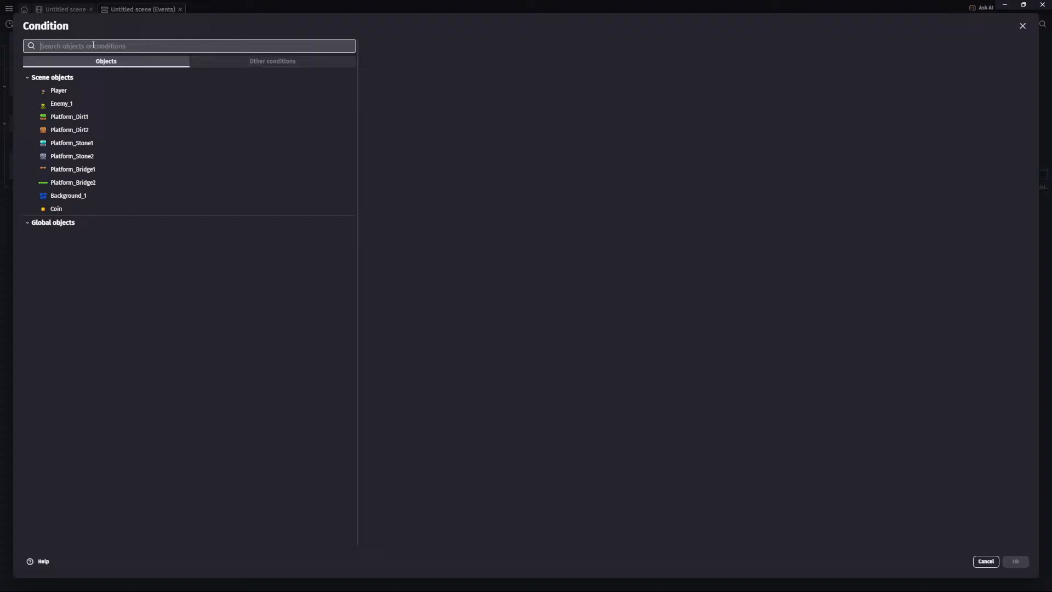
type("animetion by name")
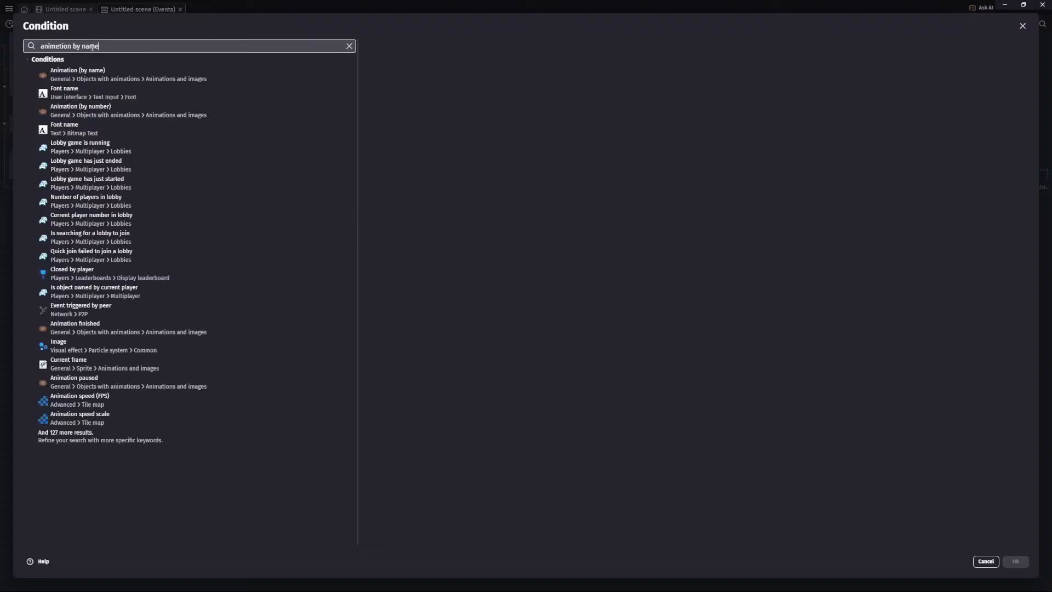
left_click(133, 71)
left_click(395, 96)
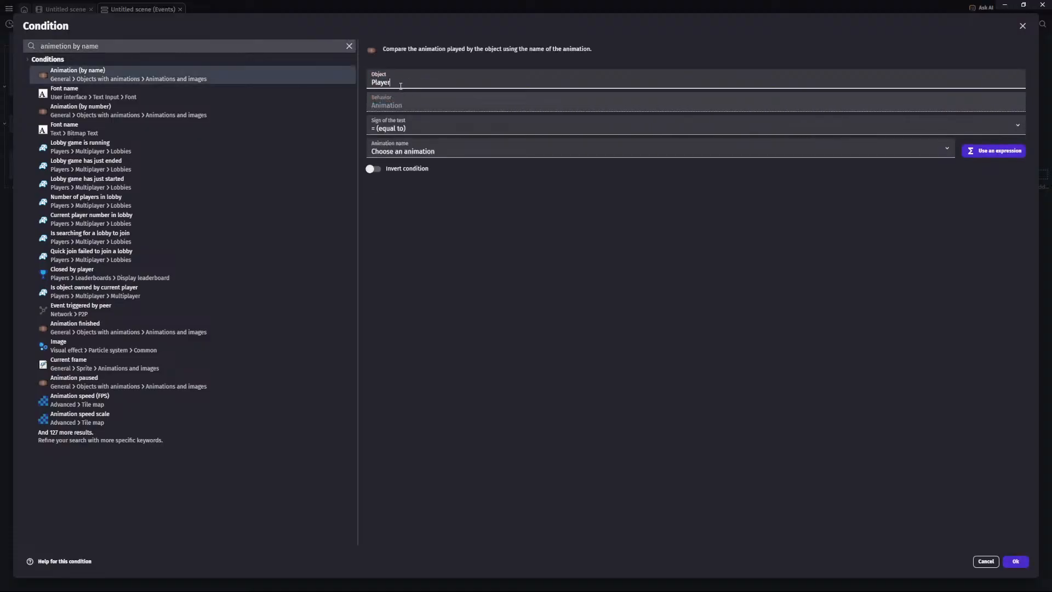
left_click(411, 151)
left_click(390, 179)
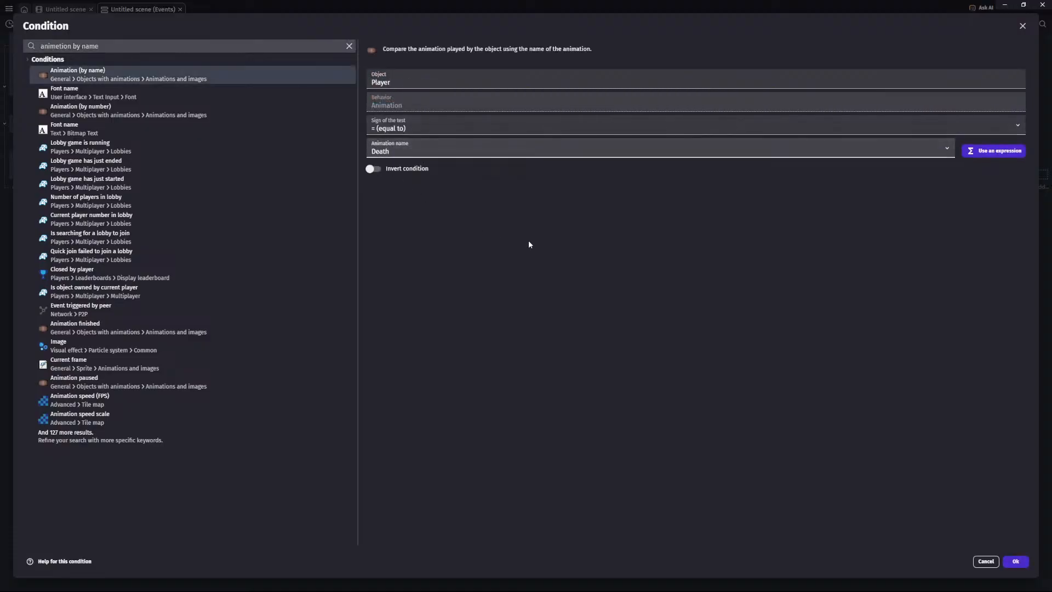
left_click(1015, 561)
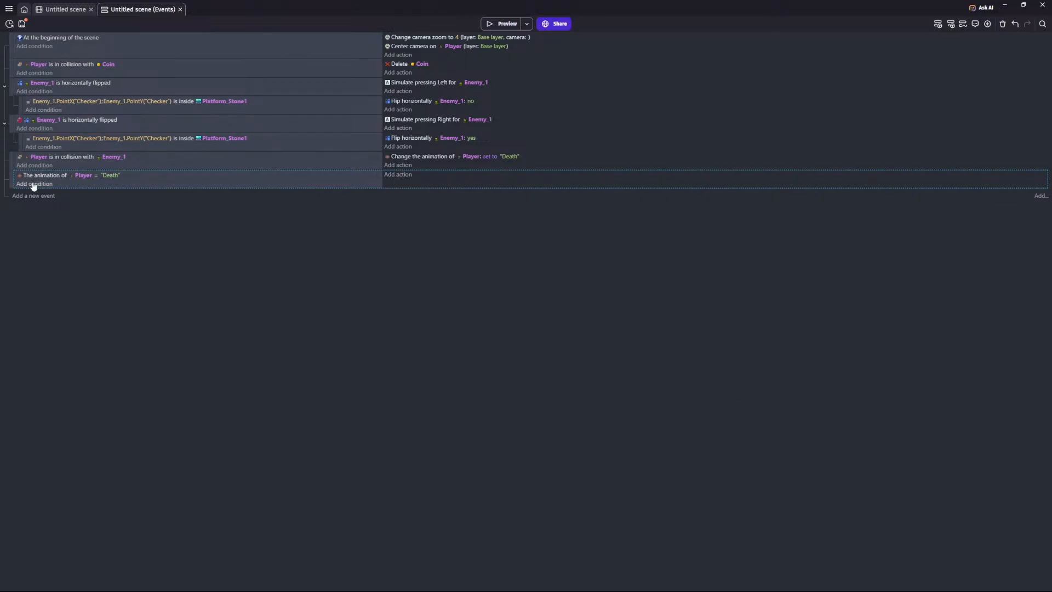
Step: Add a De/activate a behavior action to the Death animation event, setting Player's PlatformerObject activation to No
left_click(399, 179)
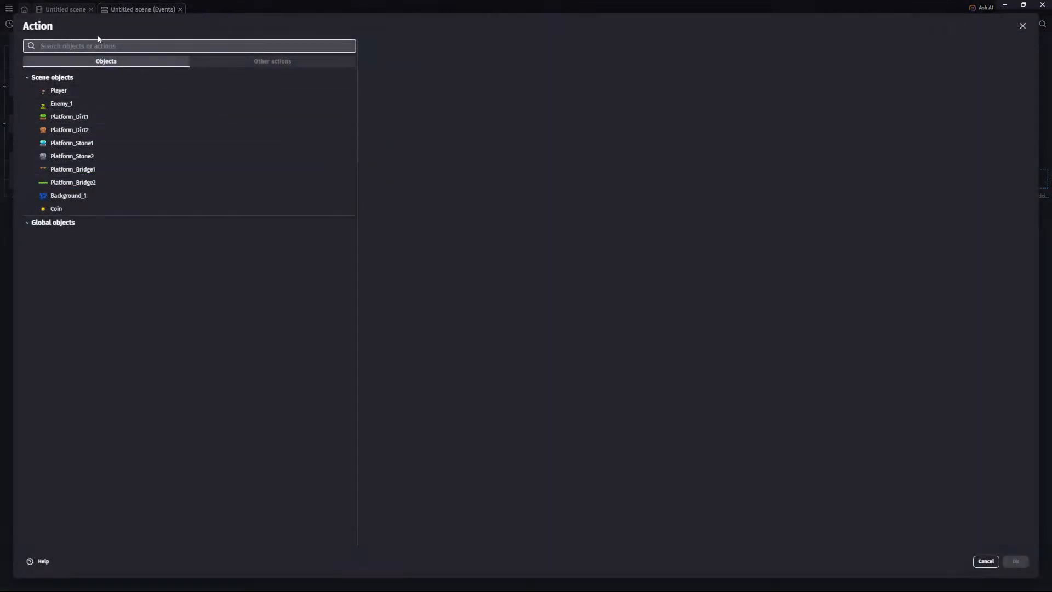
type("ive beh")
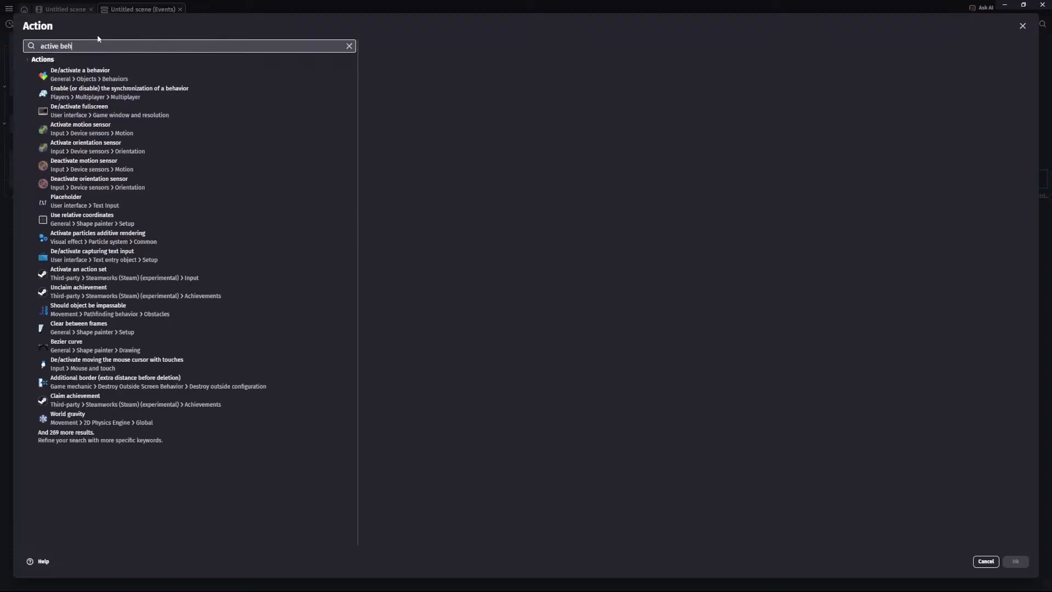
left_click(99, 73)
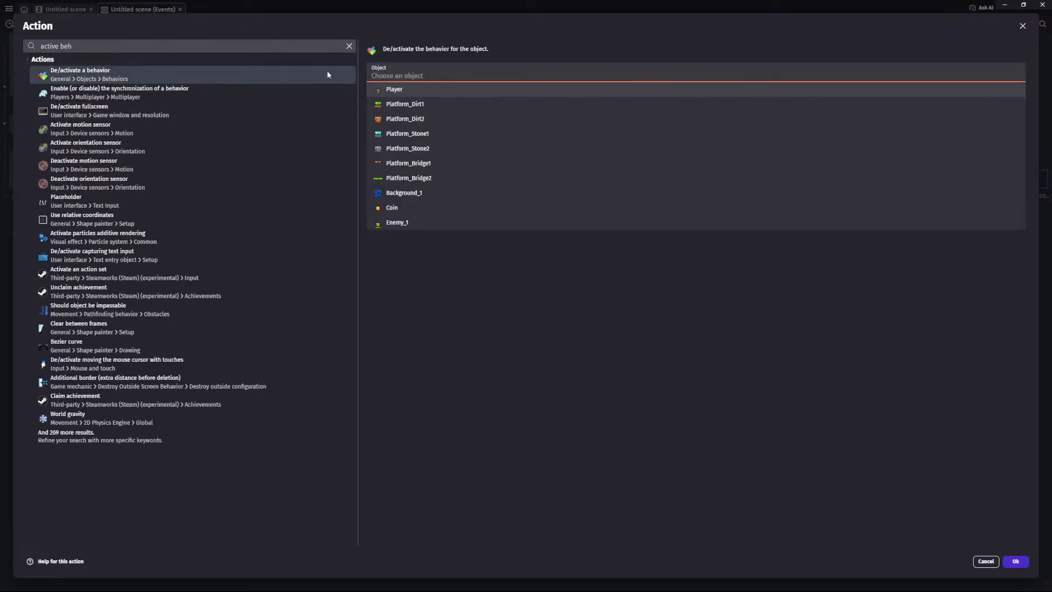
left_click(418, 88)
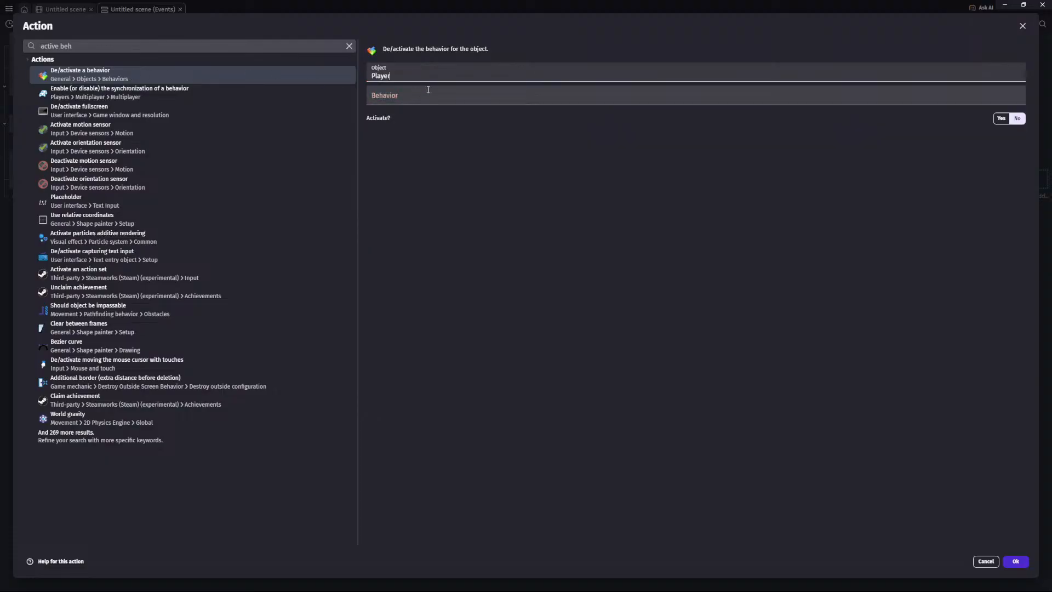
left_click(422, 95)
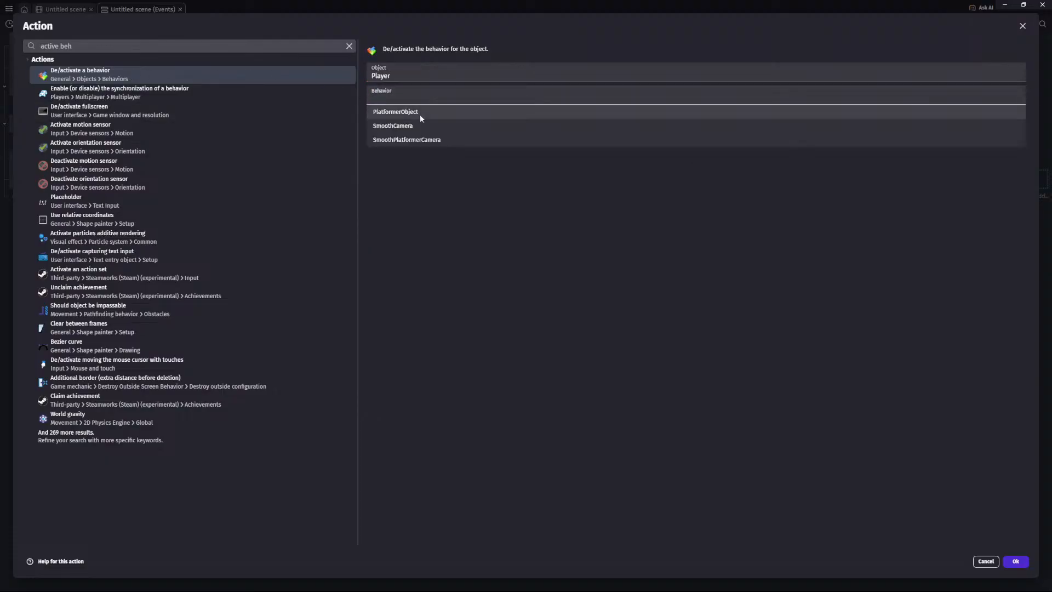
left_click(422, 114)
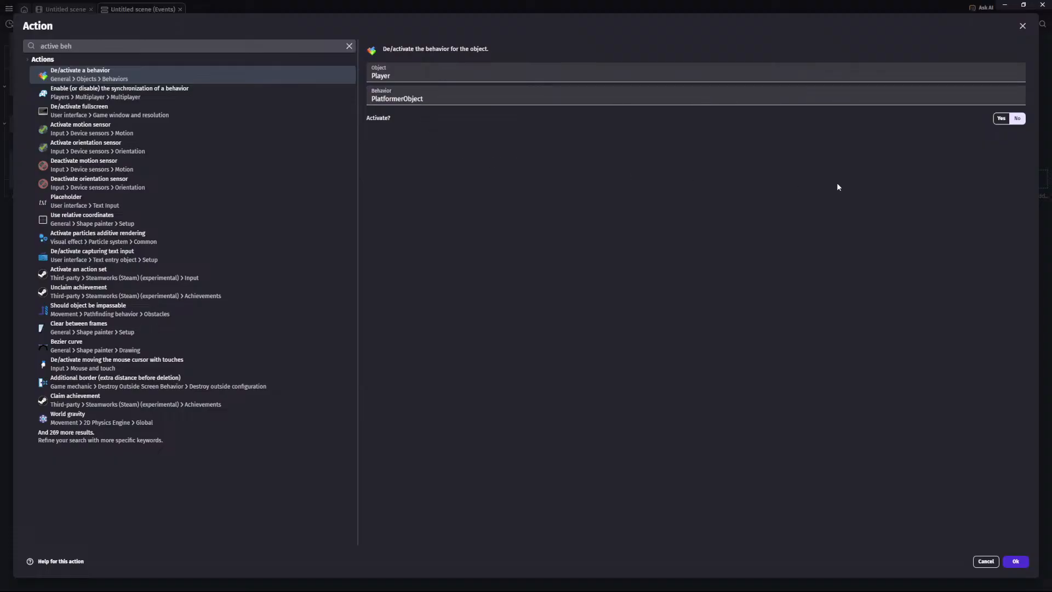
left_click(1015, 561)
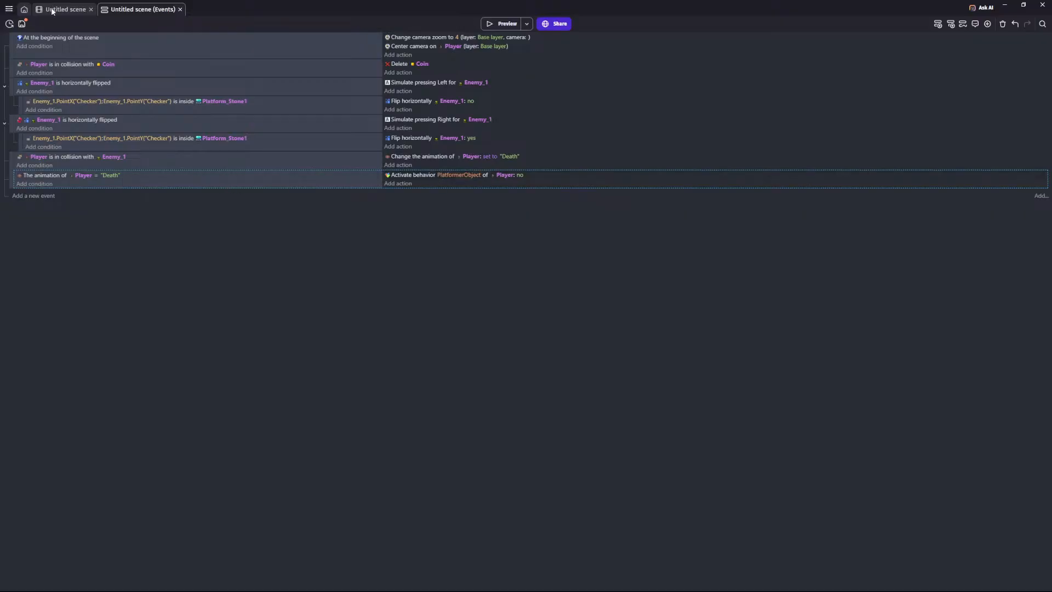
Step: Check Player's behaviors in the scene, and switch the PlatformerObject activation in the Death event to Yes
left_click(71, 11)
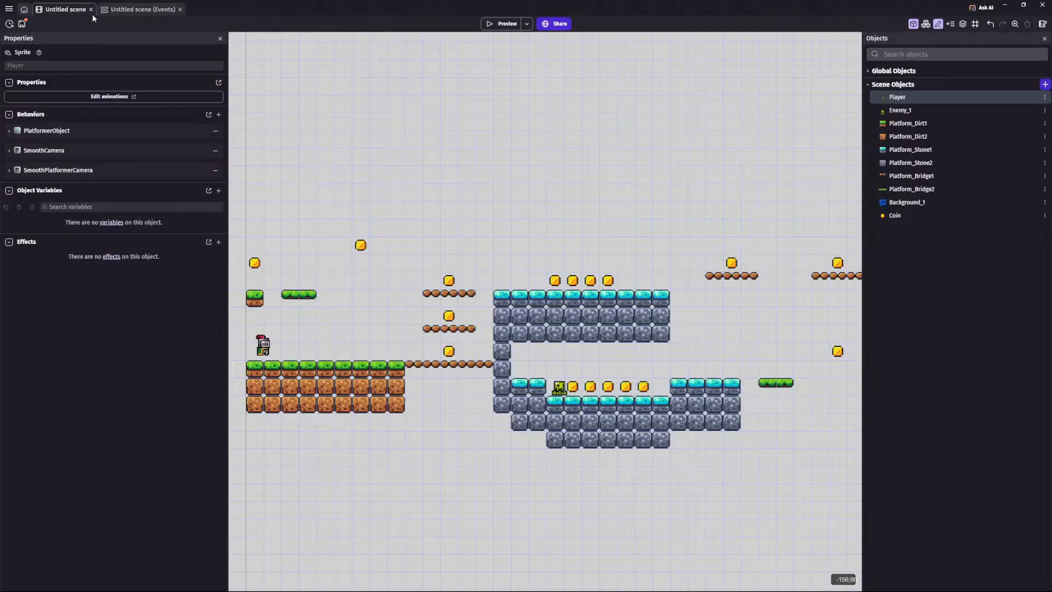
left_click(147, 9)
left_click(517, 175)
left_click(550, 192)
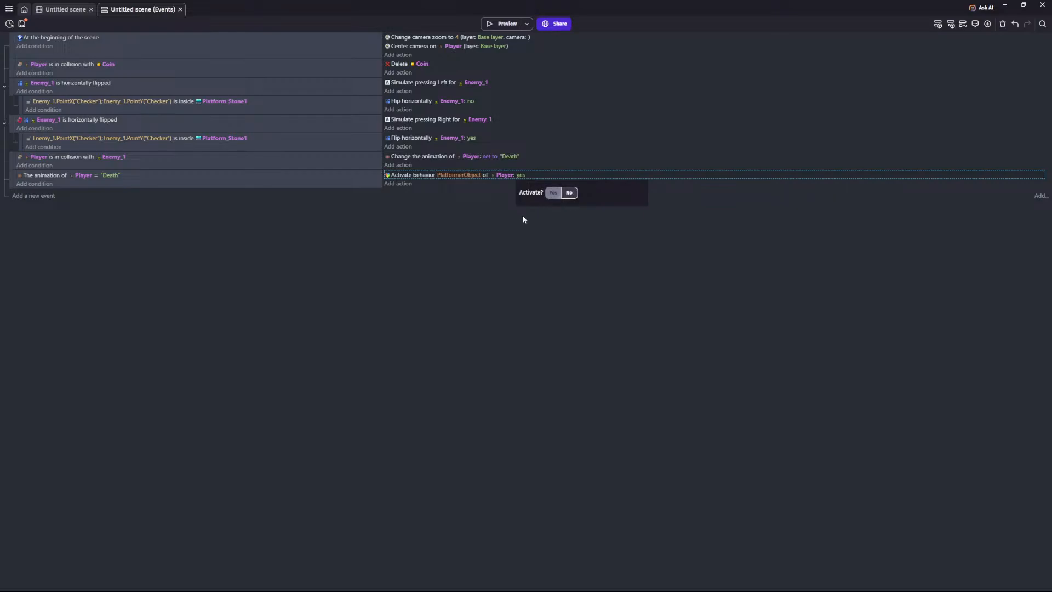
left_click(521, 215)
Step: Preview the game, run Player into Enemy_1 and test moving and jumping after death, closing the preview when done
left_click(501, 26)
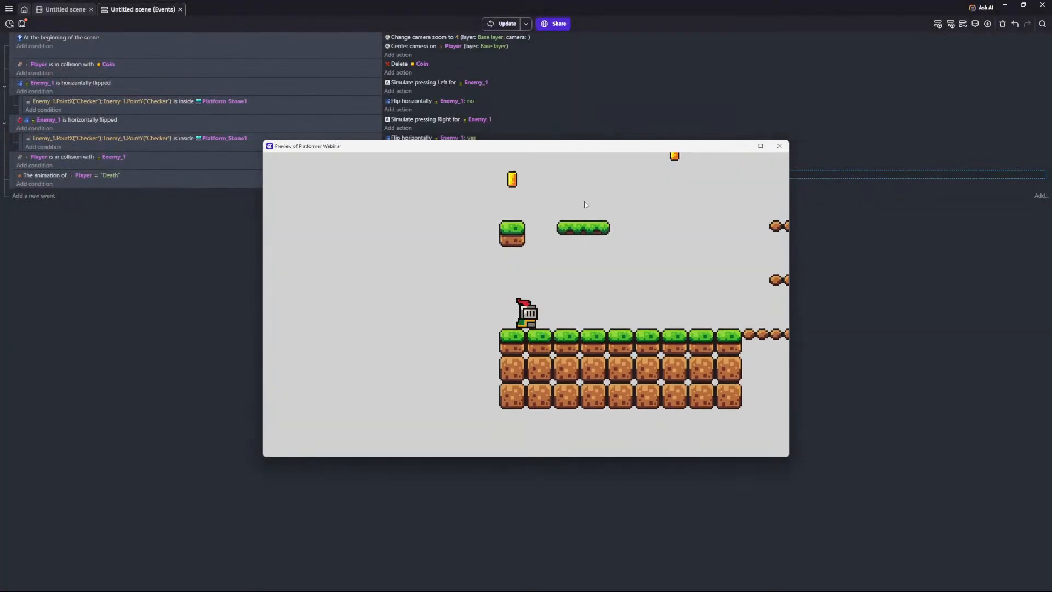
key("Right")
key("Right")
key("space")
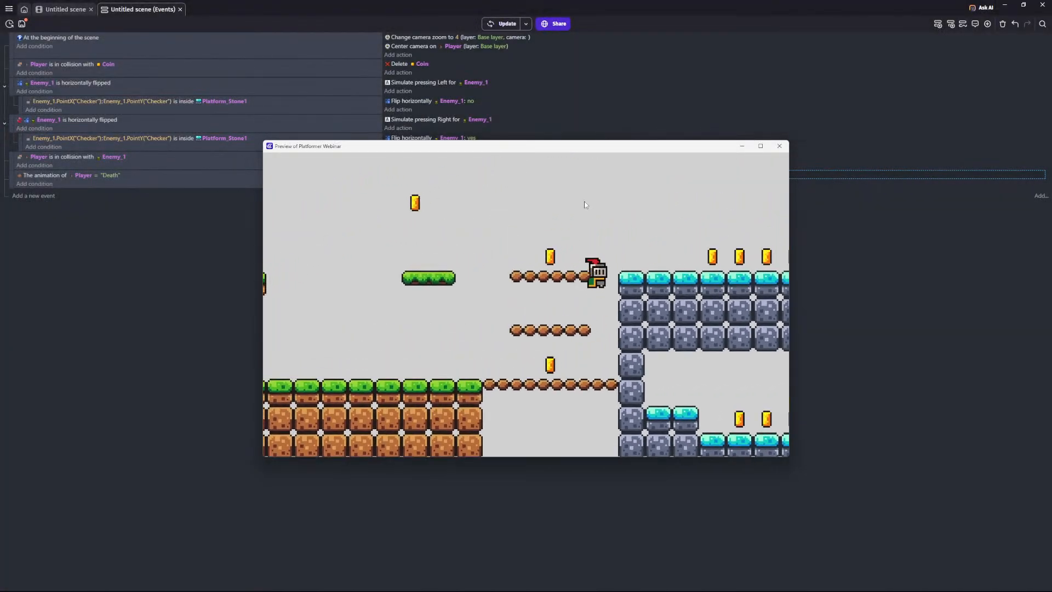
key("Right")
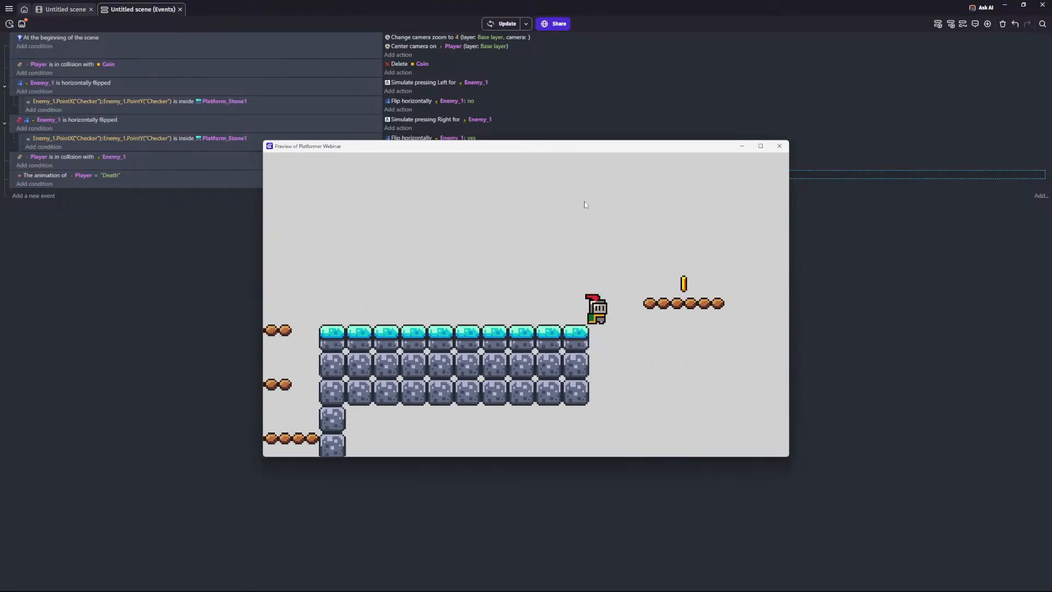
key("Left")
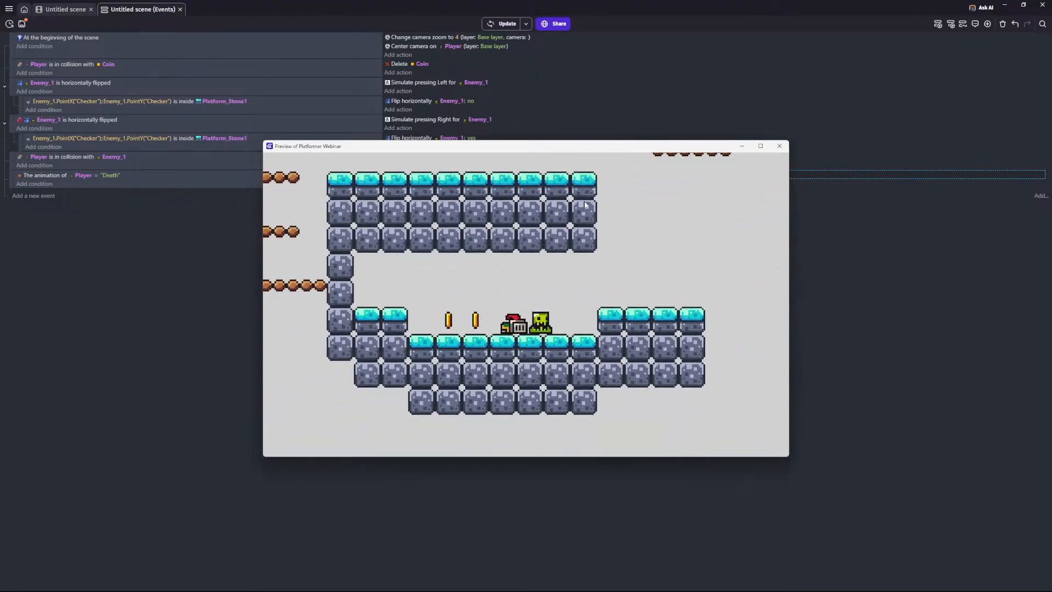
key("Right")
key("space")
key("space")
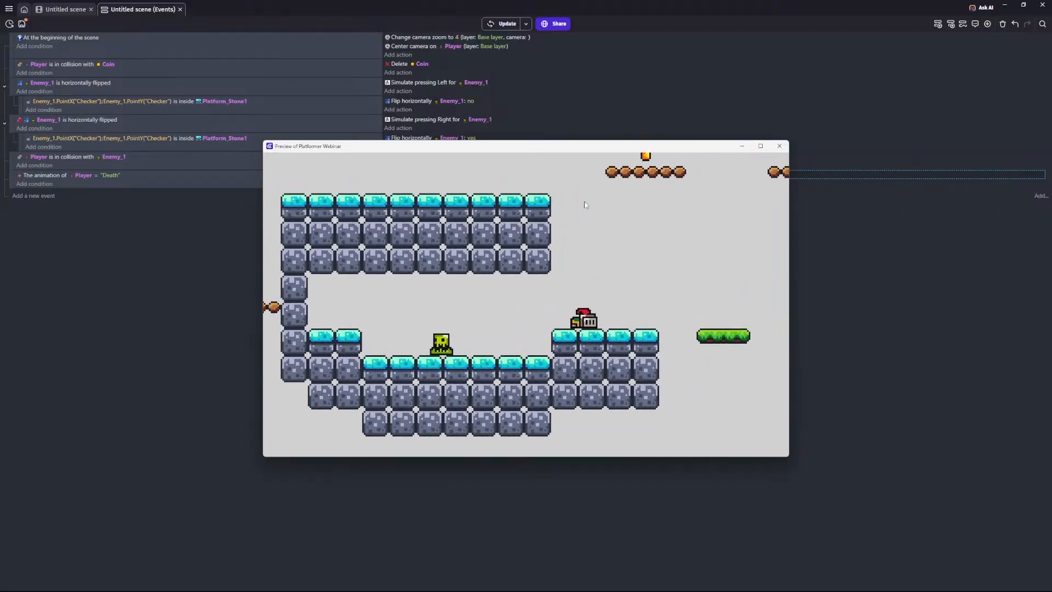
left_click(780, 146)
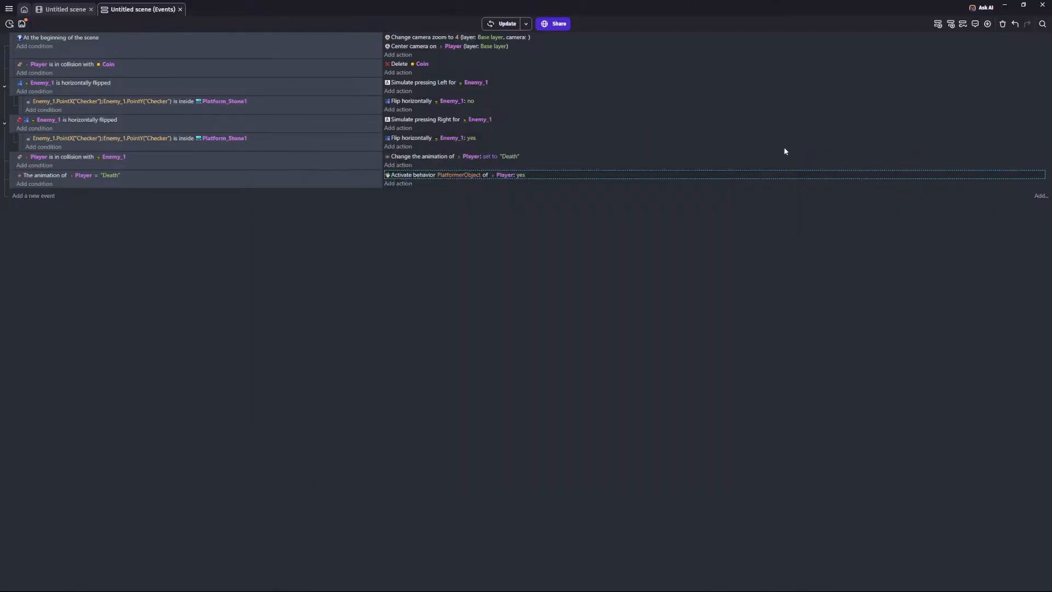
Step: Set the Activate option of Player's PlatformerObject action in the Death event to No
left_click(521, 175)
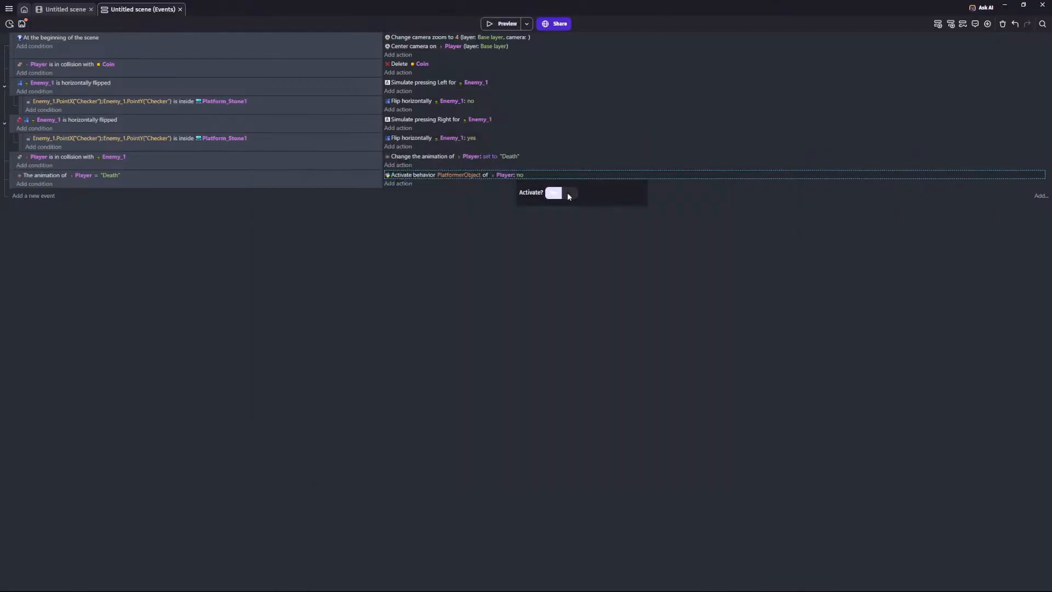
left_click(567, 193)
left_click(476, 253)
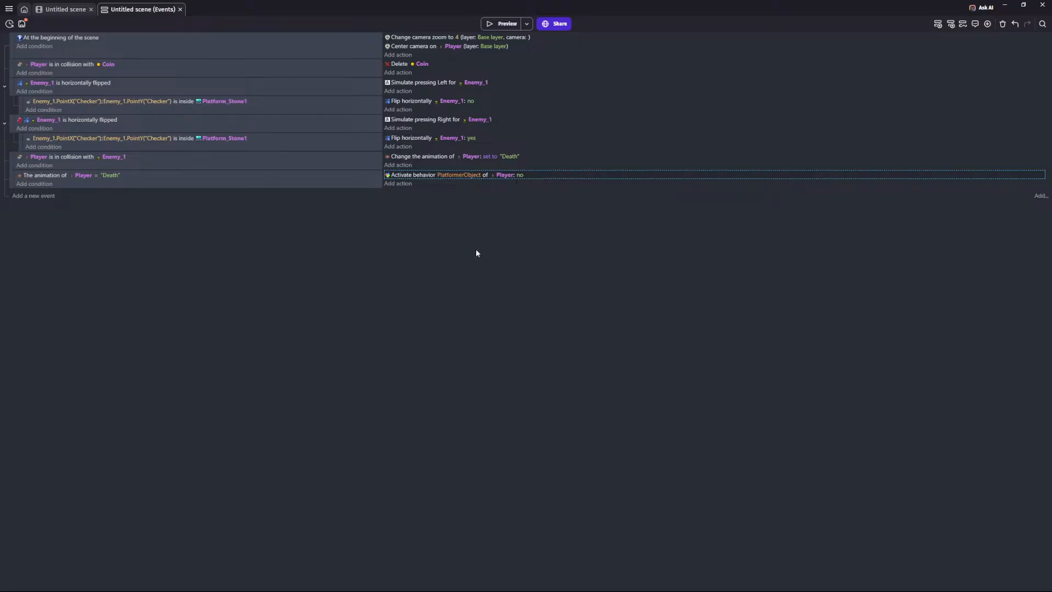
Step: Add a Change the scene action to the Death animation event, with Untitled scene as the new scene
left_click(395, 184)
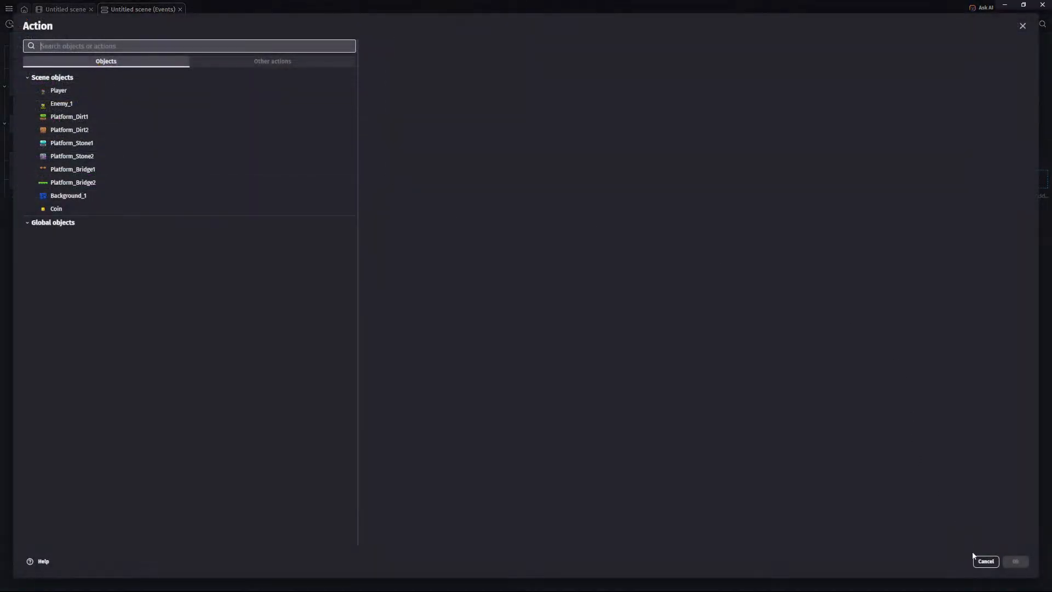
left_click(985, 561)
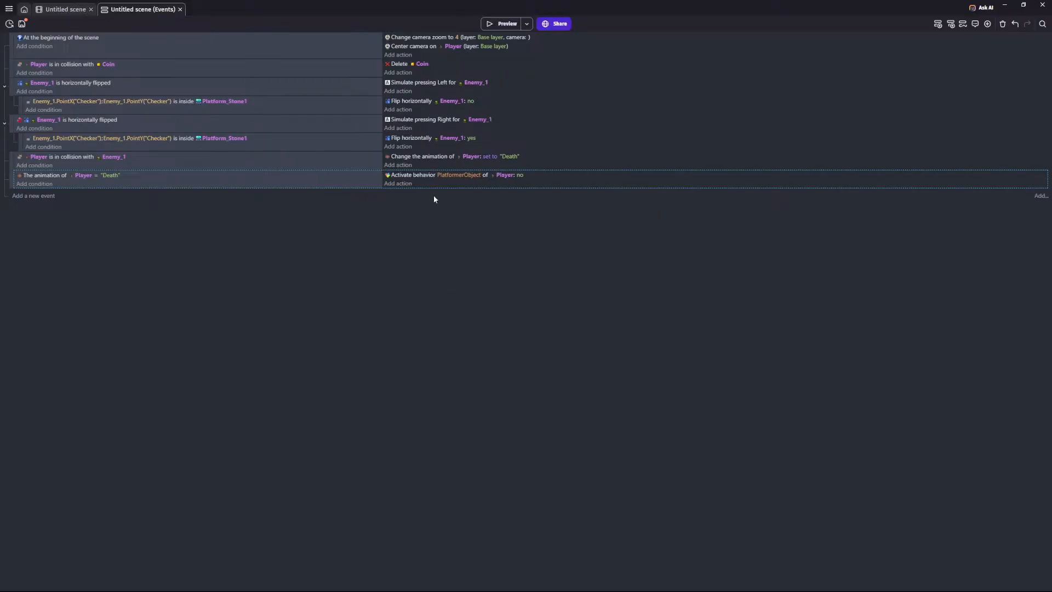
left_click(390, 184)
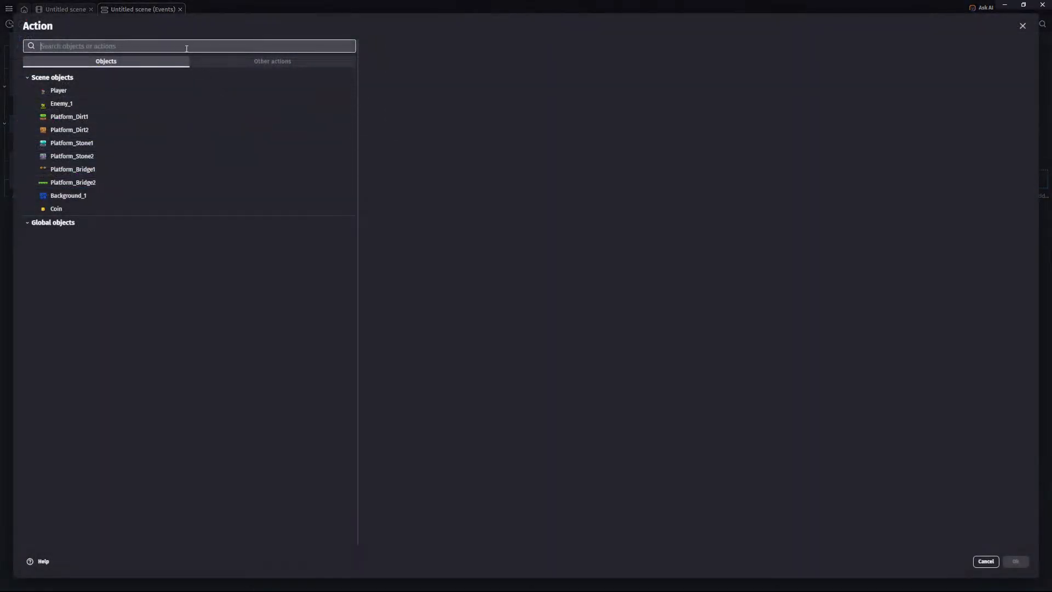
type("change scene")
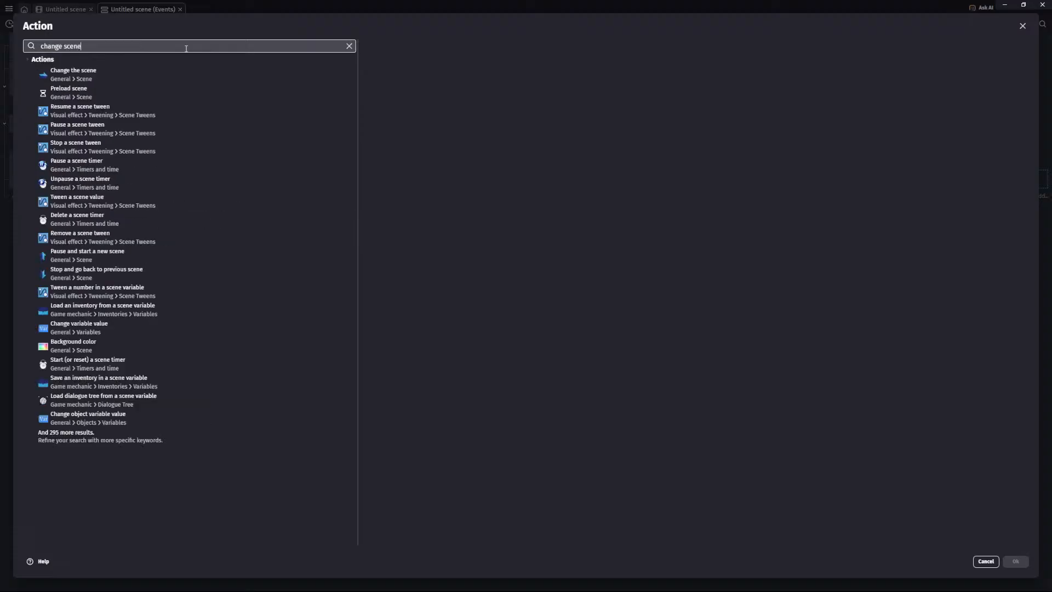
left_click(91, 79)
left_click(529, 81)
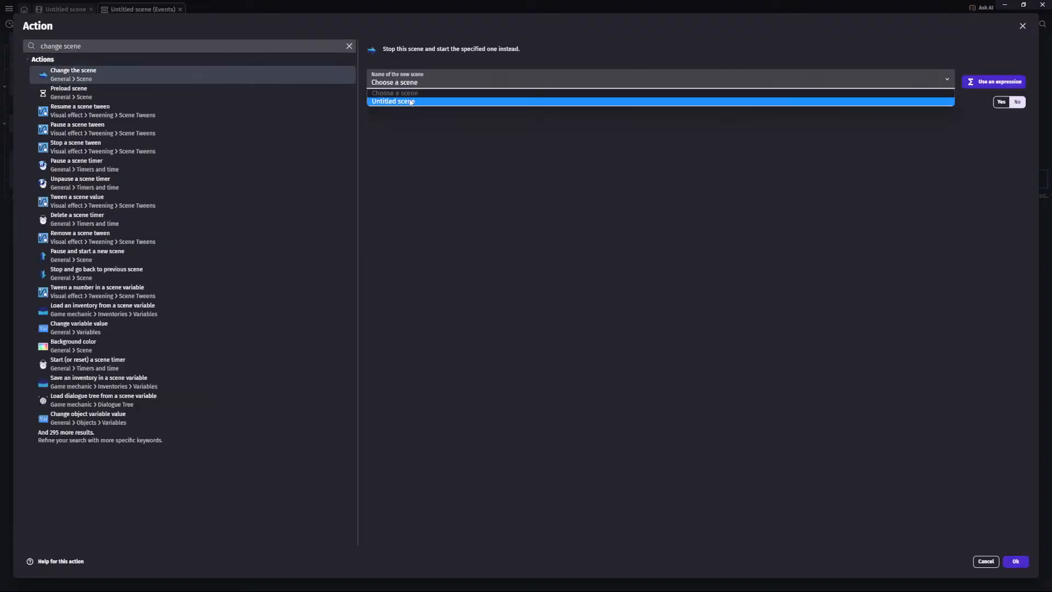
left_click(504, 104)
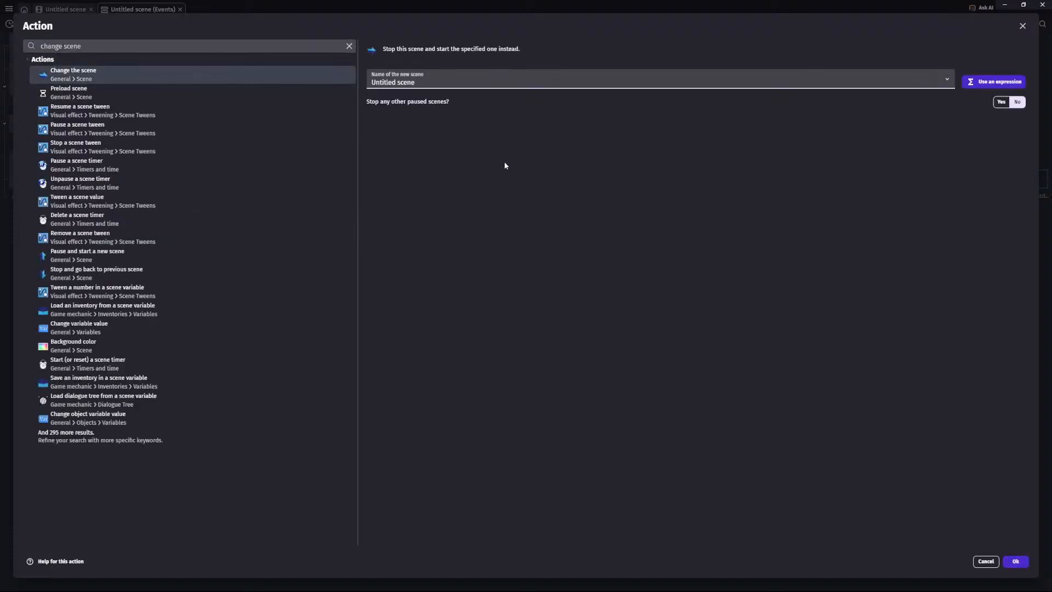
left_click(1016, 561)
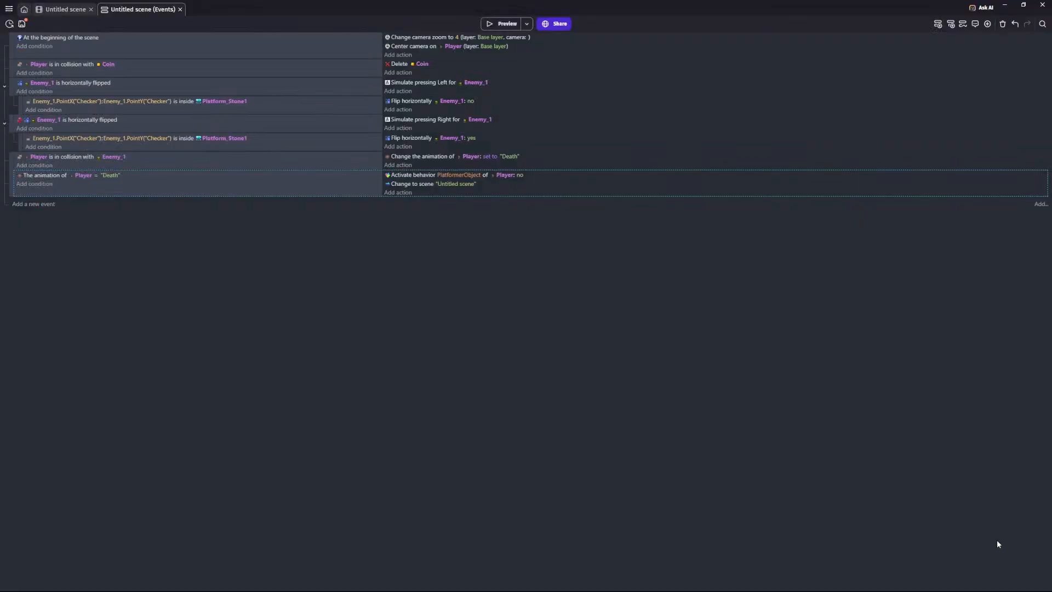
Step: Preview the game, run Player into Enemy_1 to test the scene restart, and close the preview
left_click(501, 24)
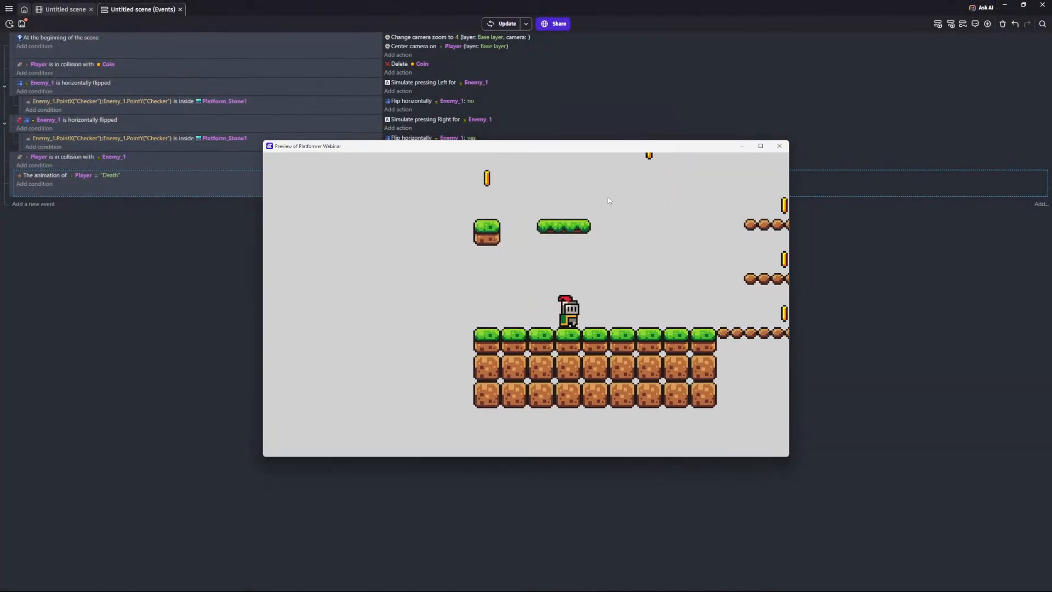
key("Right")
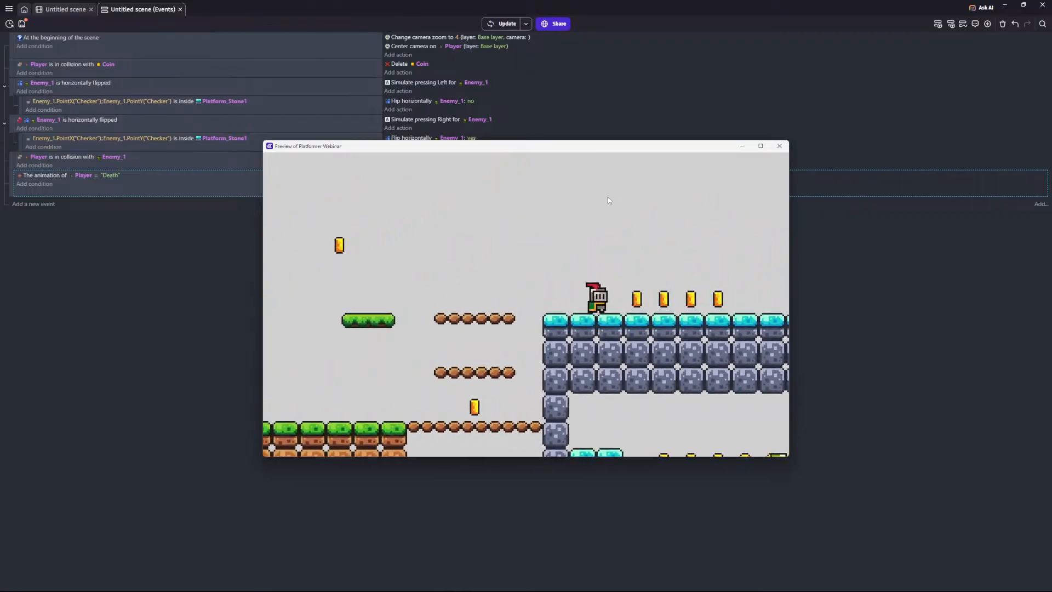
key("Right")
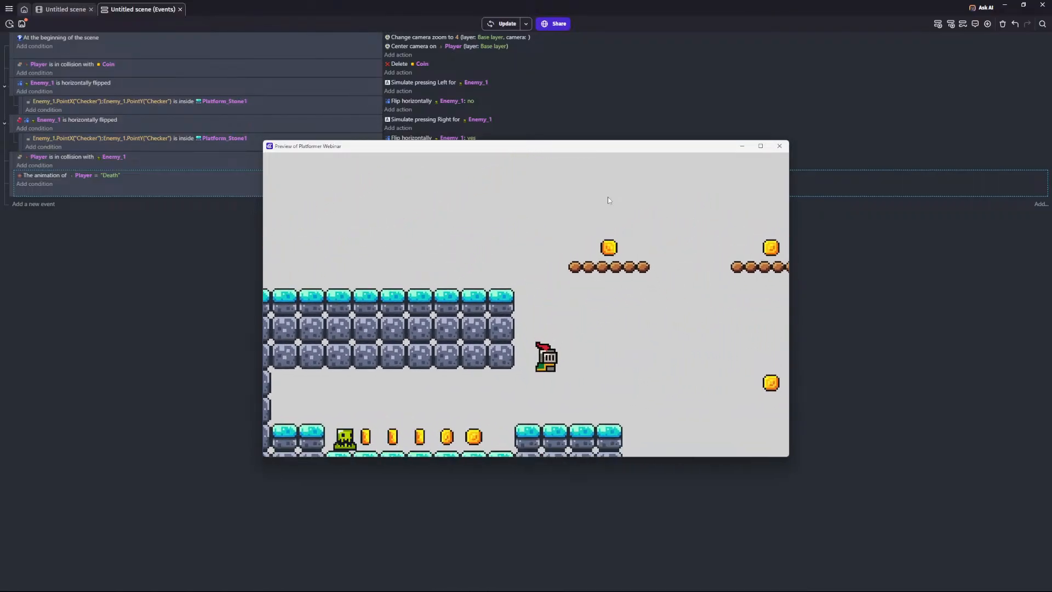
key("Left")
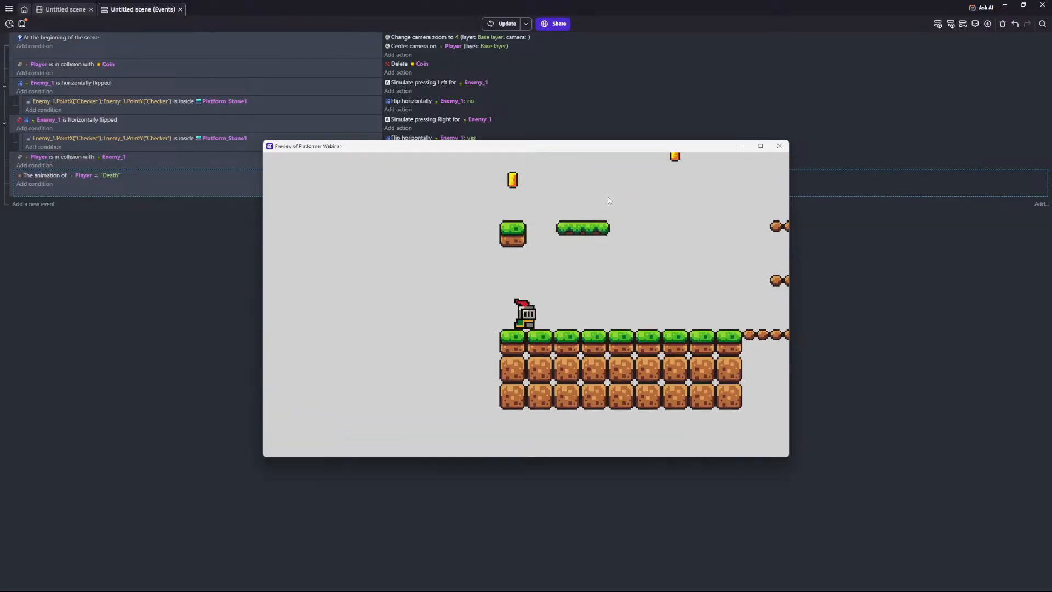
key("Right")
key("space")
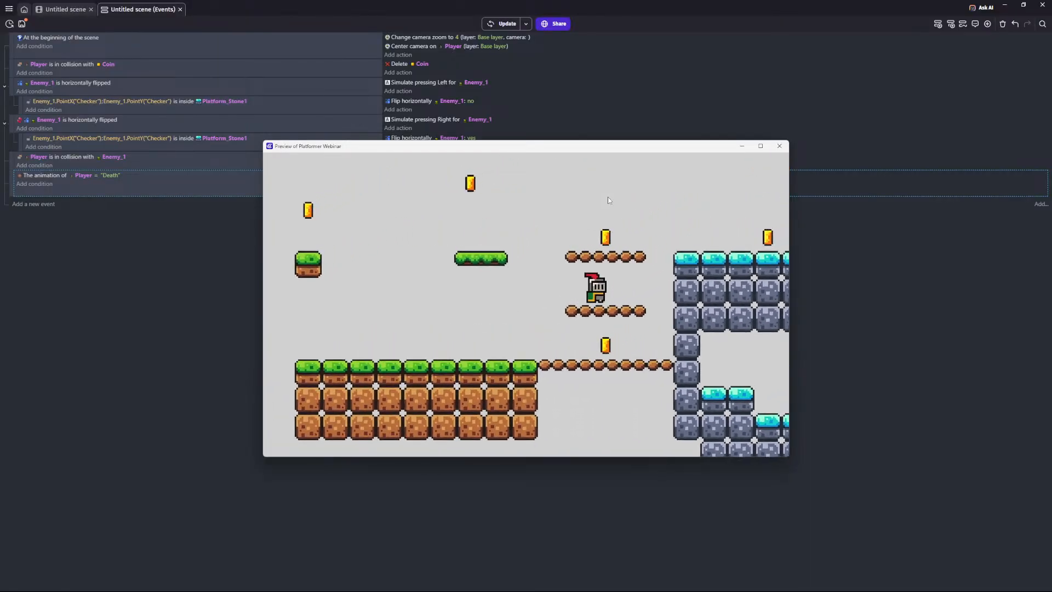
key("alt+F4")
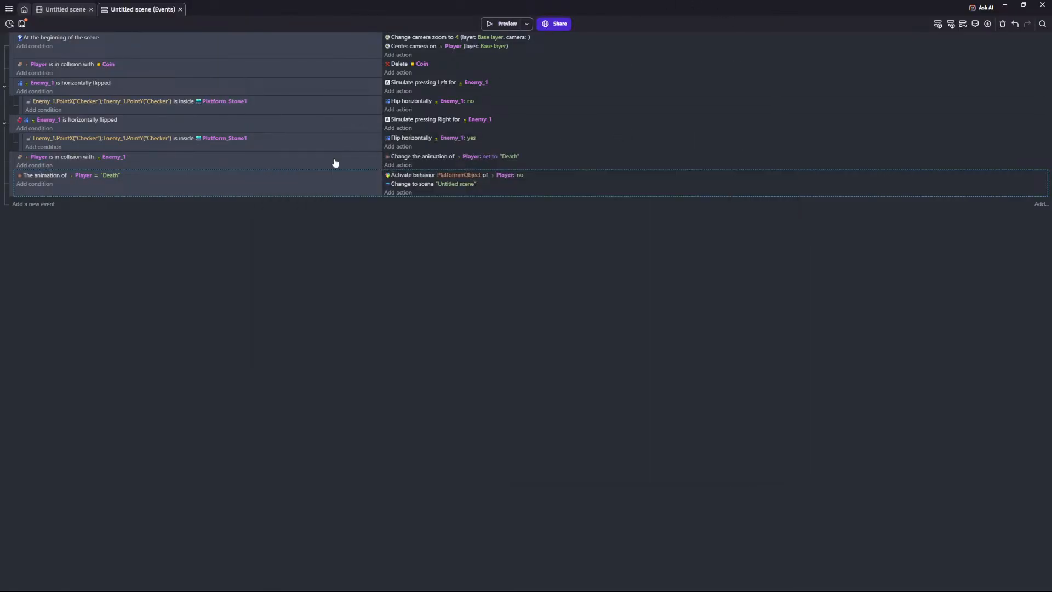
Step: Add a Wait X seconds action of 2 seconds to the Death event, placed before the scene change action
left_click(406, 195)
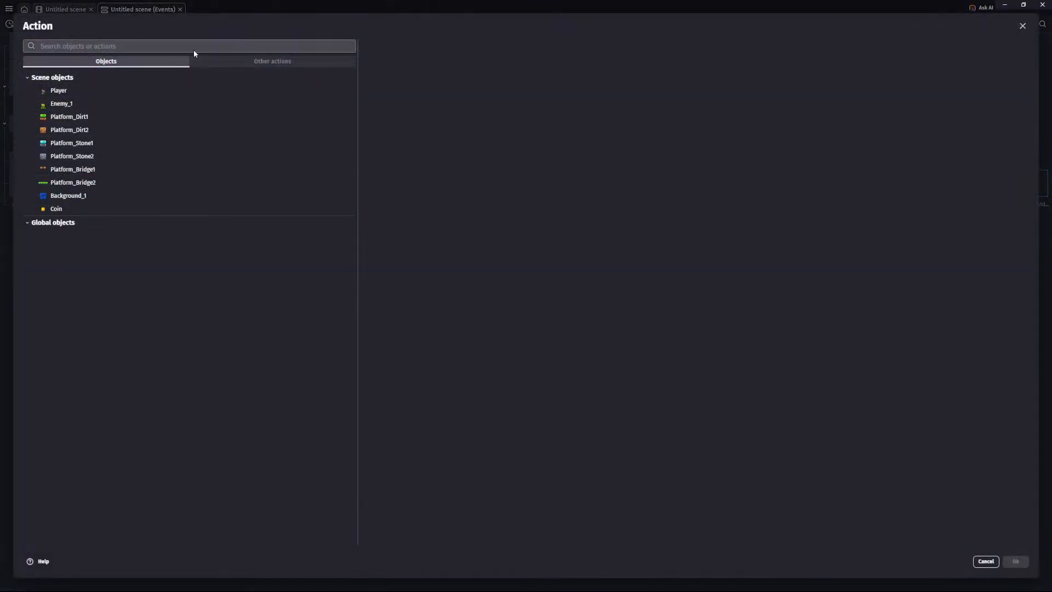
type("wait")
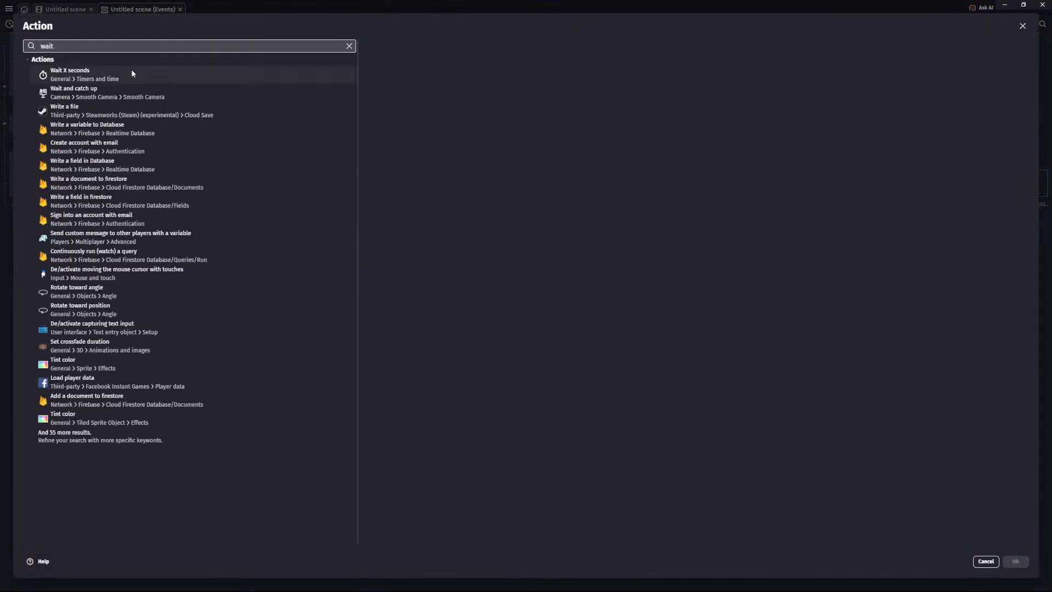
left_click(131, 74)
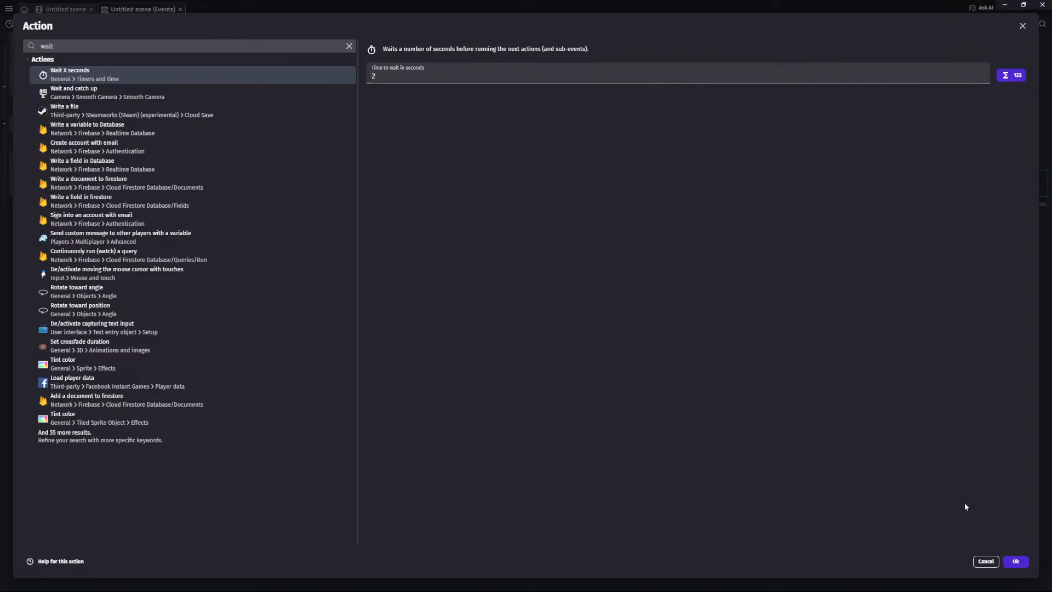
left_click(1015, 561)
left_click_drag(406, 195, 407, 184)
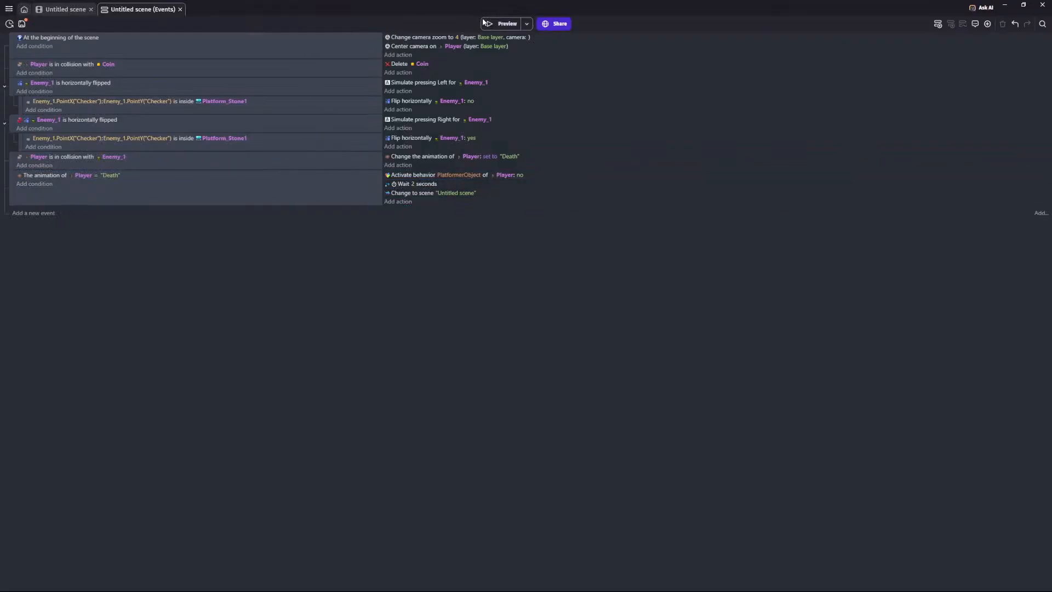
Step: Preview the game and run Player into Enemy_1 to test the delayed restart, then close the preview
left_click(500, 25)
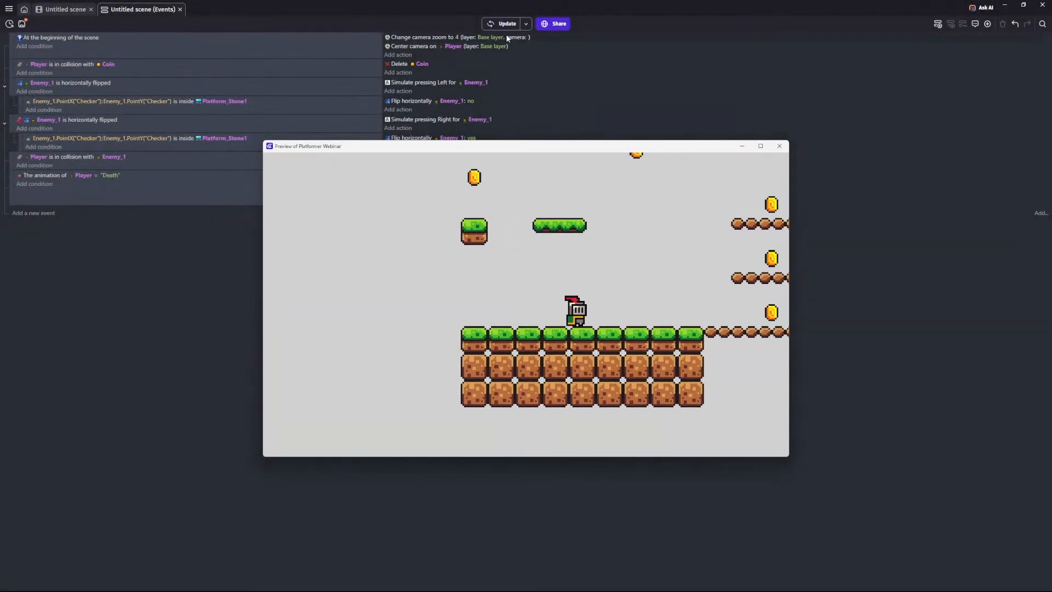
key("Right")
key("space")
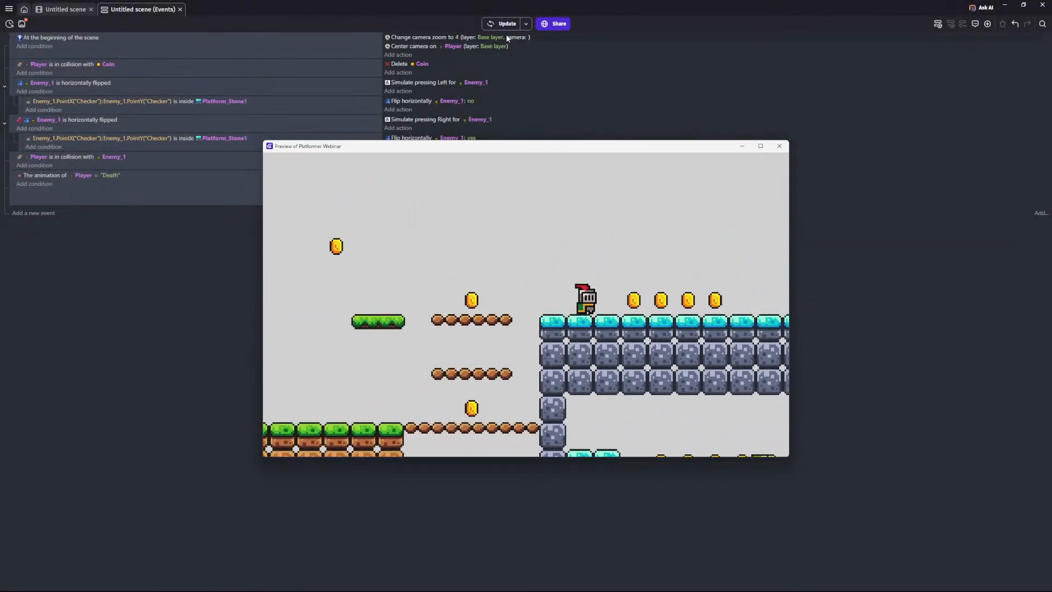
key("Right")
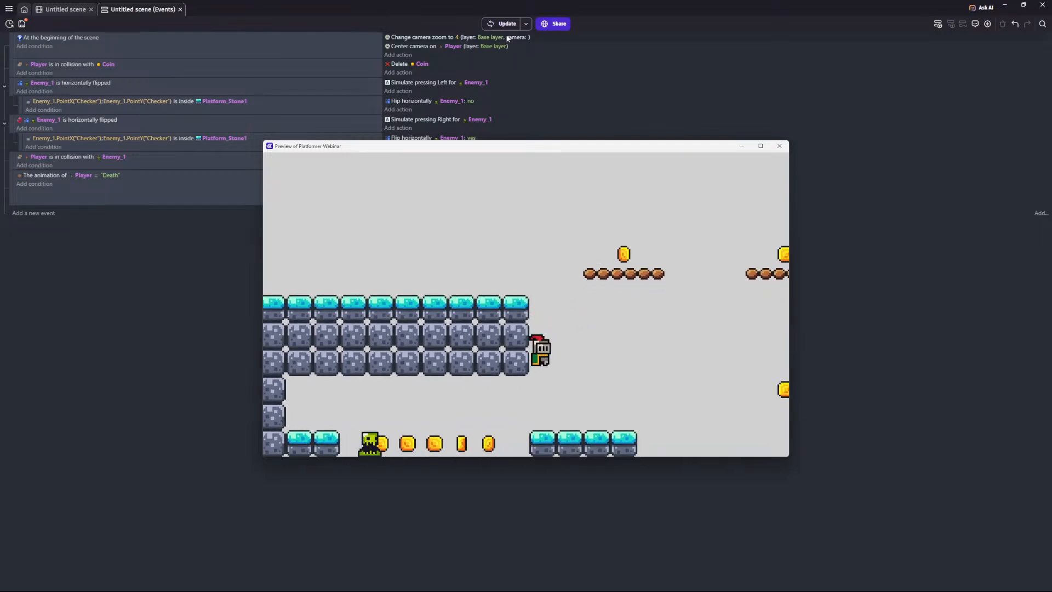
key("Left")
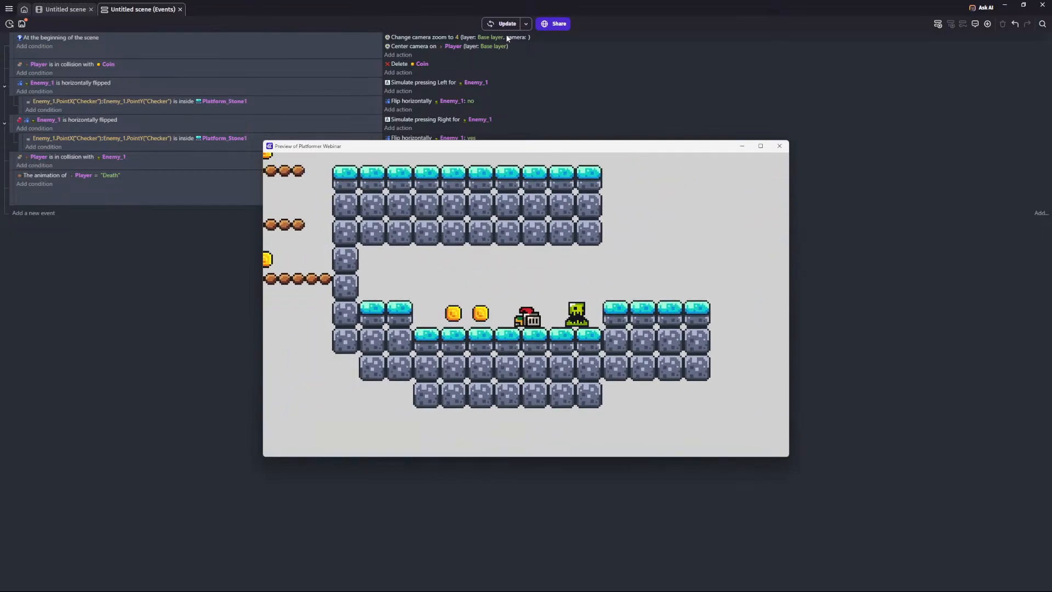
left_click(780, 146)
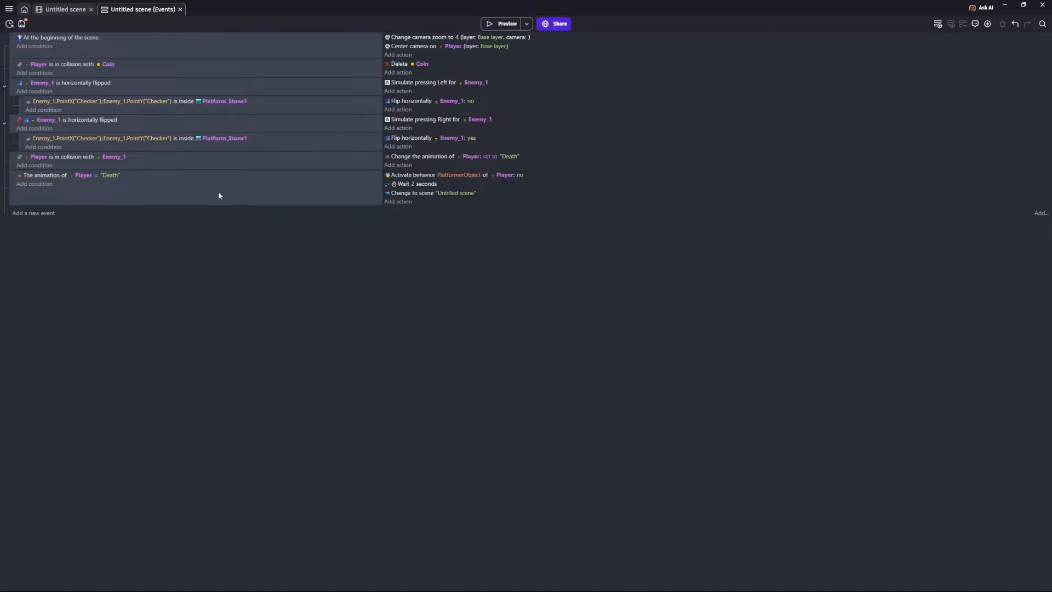
Step: Add a Trigger once while true condition to the event checking Player's Death animation
left_click(40, 184)
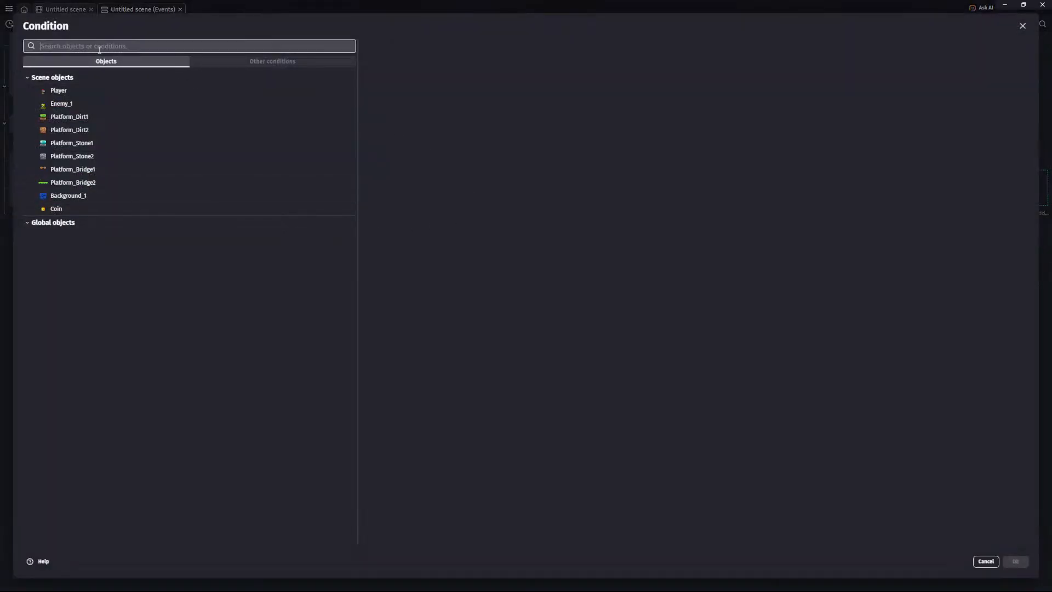
type("trigger")
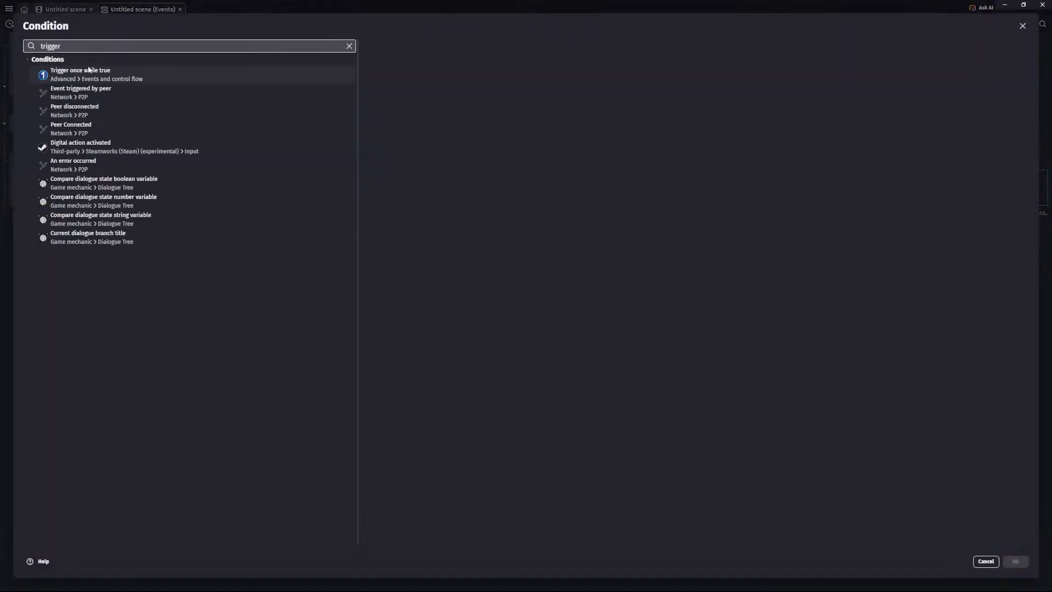
left_click(144, 70)
left_click(1015, 561)
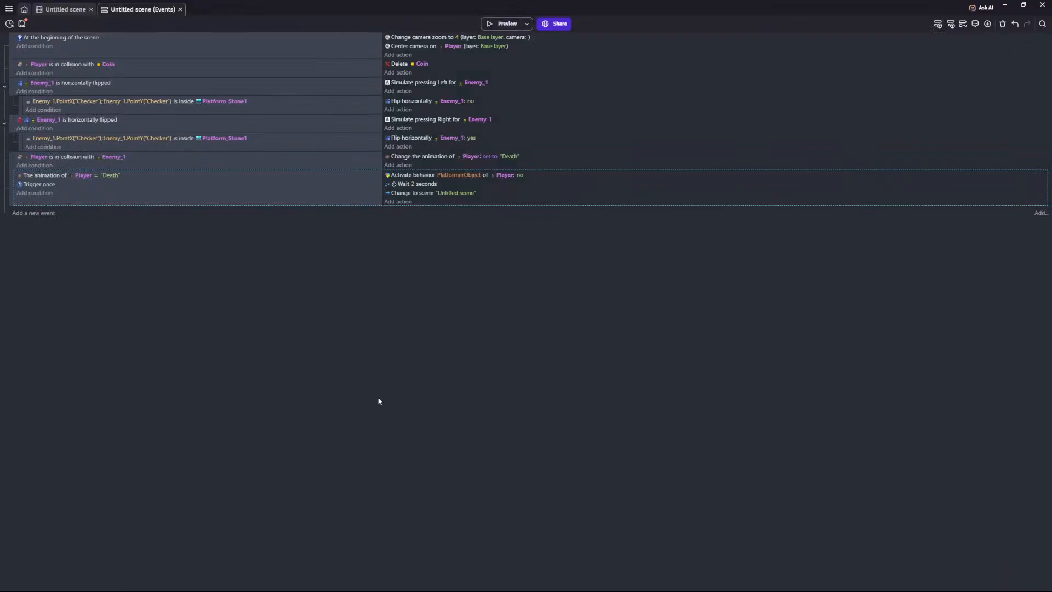
Step: Preview the game in a maximized window and jump Player across the first dirt and bridge platforms to collect coins
left_click(507, 24)
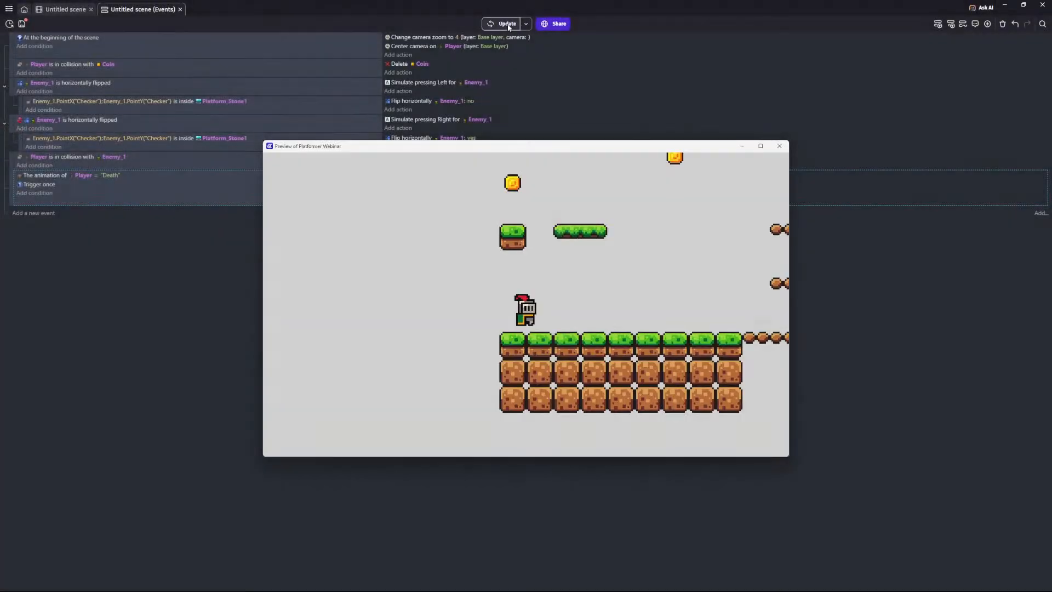
left_click(761, 146)
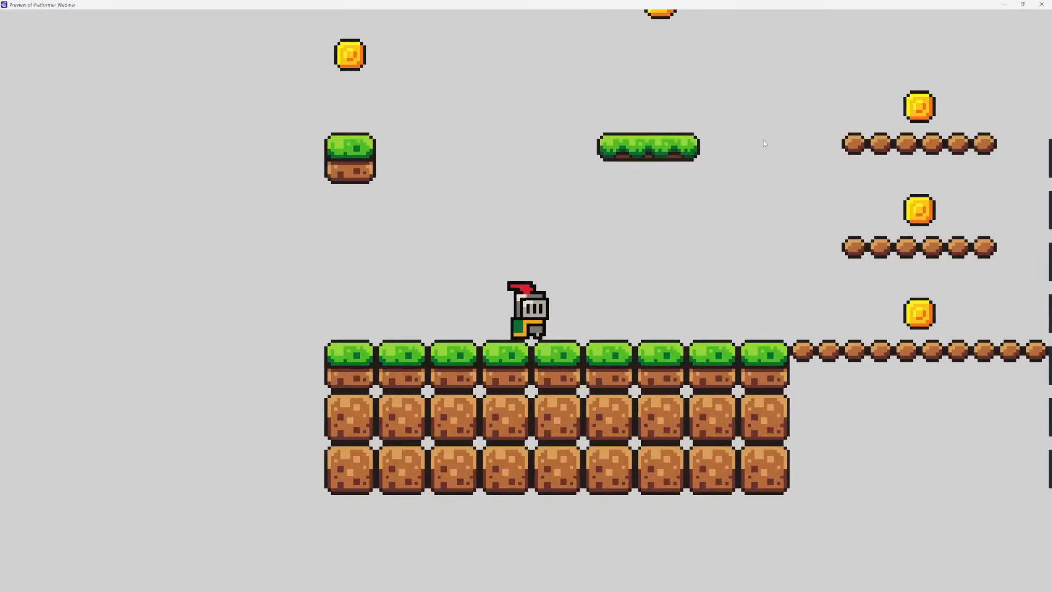
key("Right")
key("space")
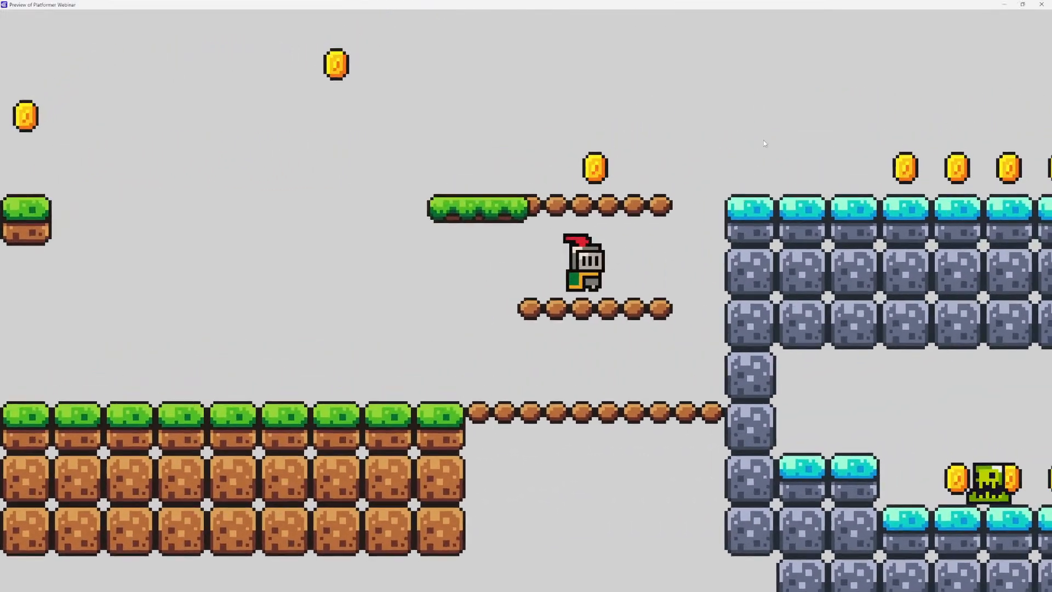
key("Left")
key("space")
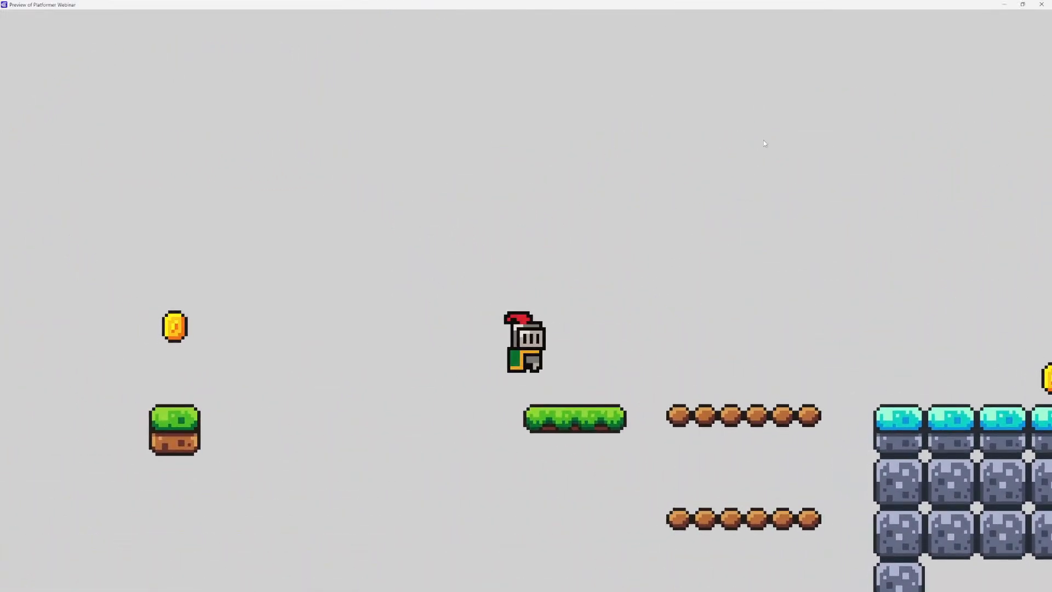
key("space")
key("Right")
key("space")
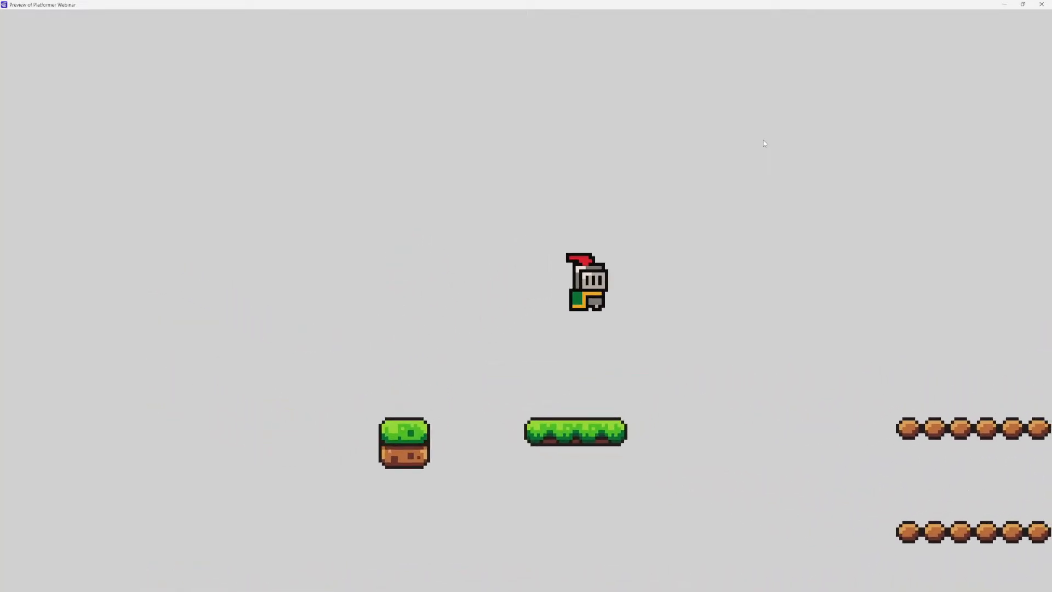
Step: Move Player past the upper stone platform and down into Enemy_1 to test the single-trigger death and restart
key("space")
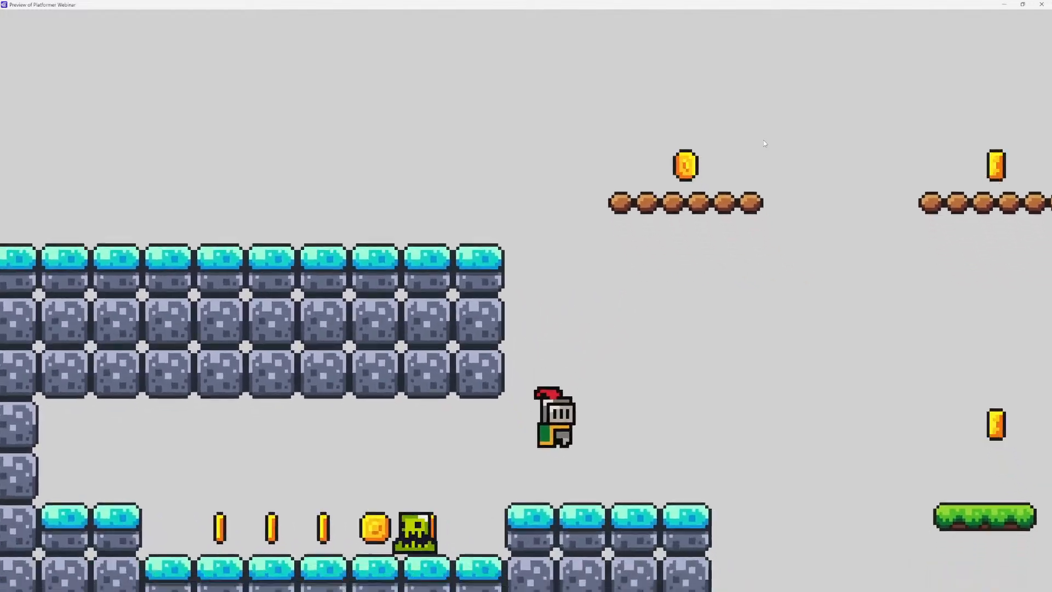
key("Left")
key("Left")
key("space")
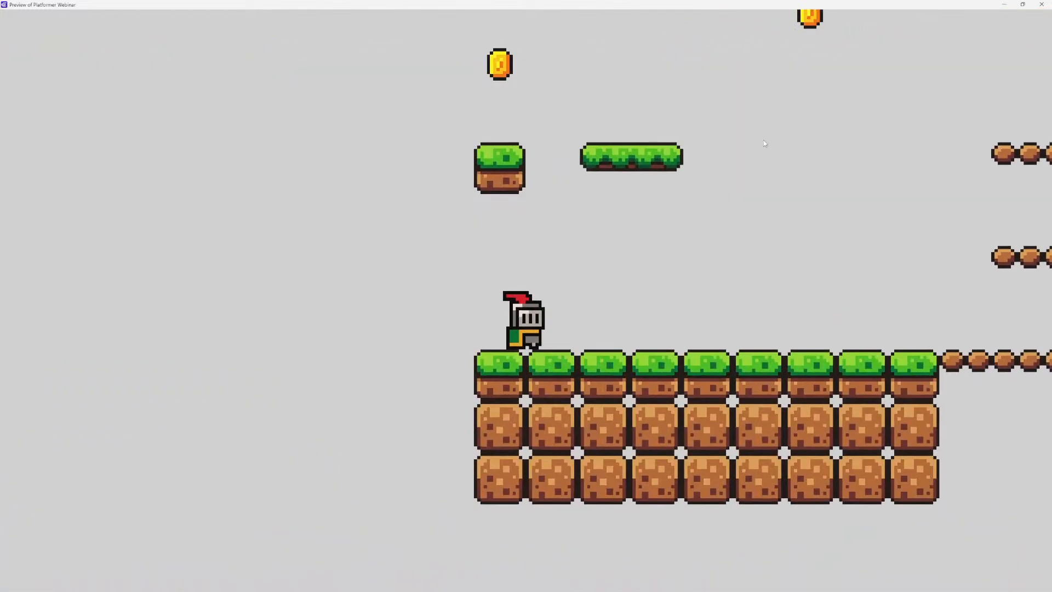
Step: Replay the restarted level over the bridges and stone platform, and run Player into Enemy_1 again
key("Right")
key("Right")
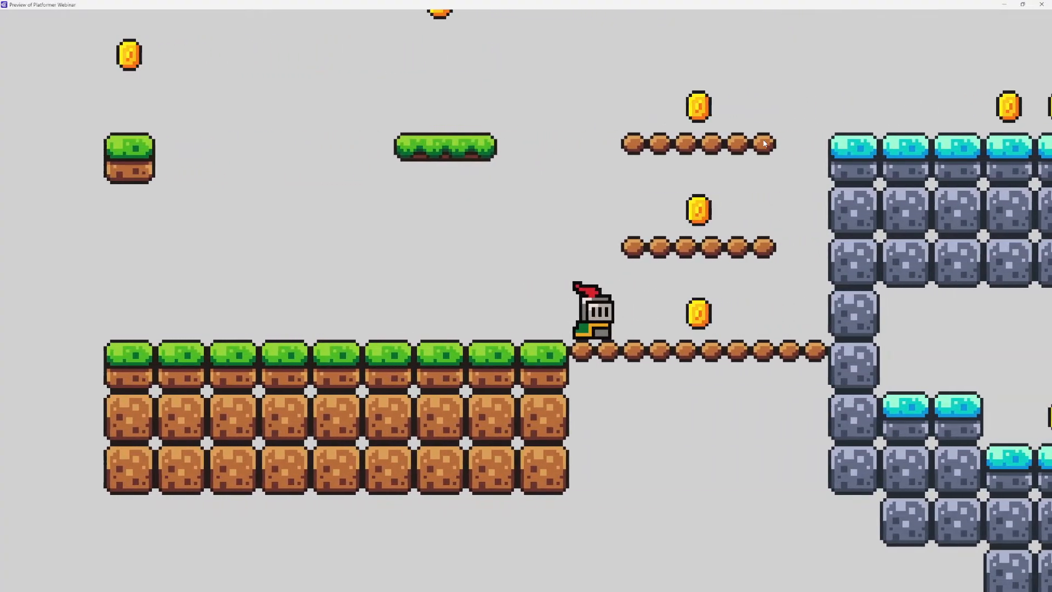
key("space")
key("Right")
key("space")
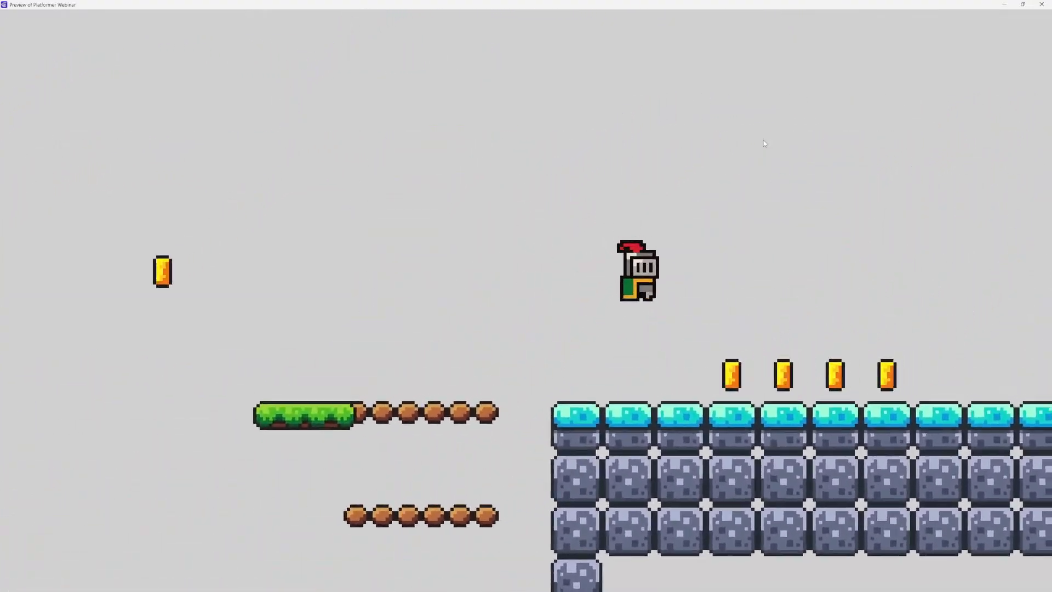
key("Right")
key("space")
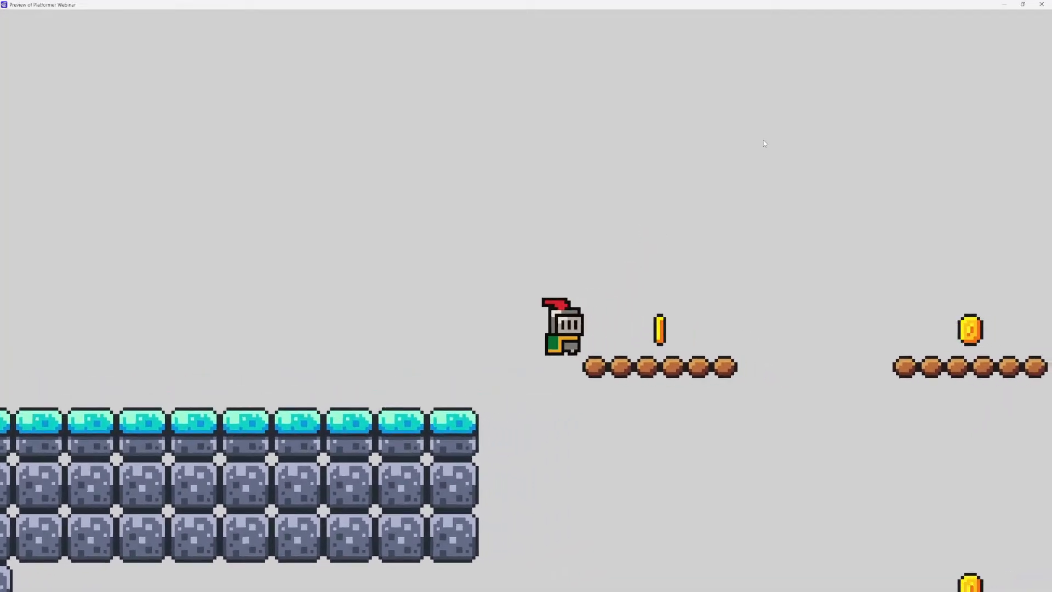
key("Left")
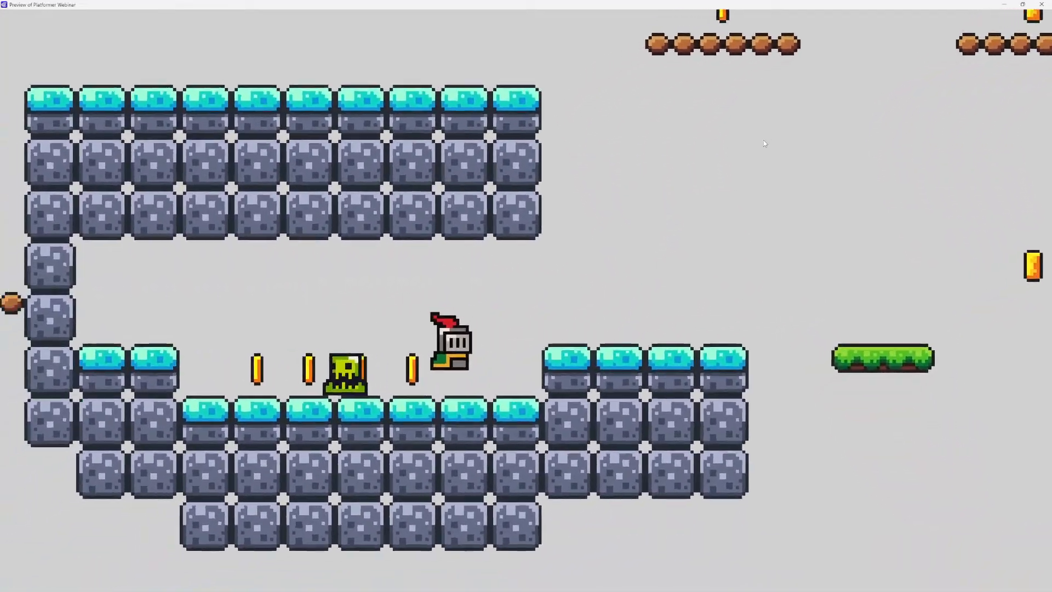
key("Left")
key("space")
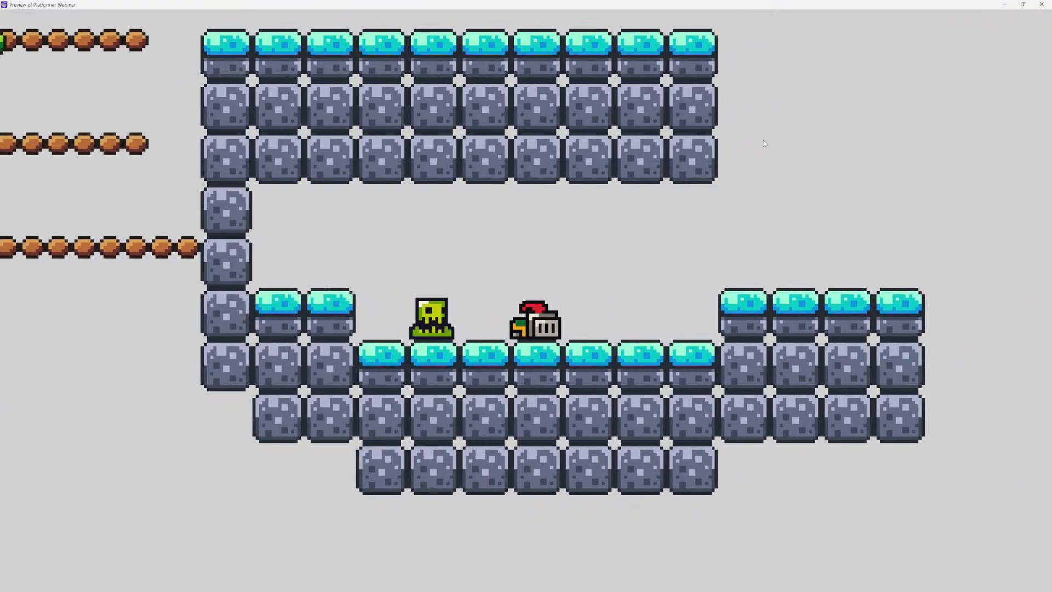
Step: Move Player from the level start across the bridges and the upper stone platform and down to the lower platform beside Enemy_1
key("Right")
key("space")
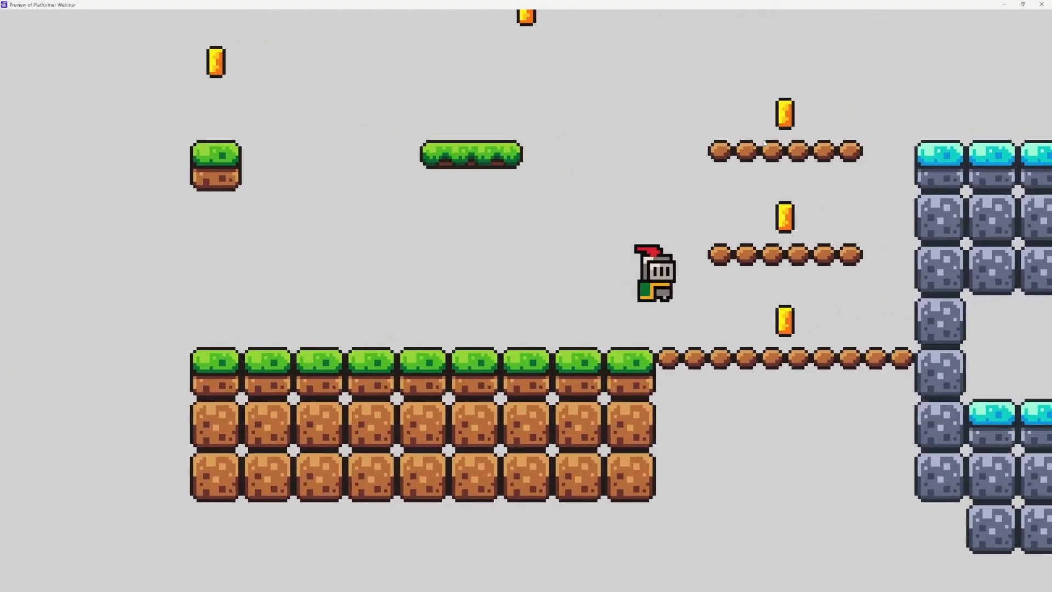
key("Right")
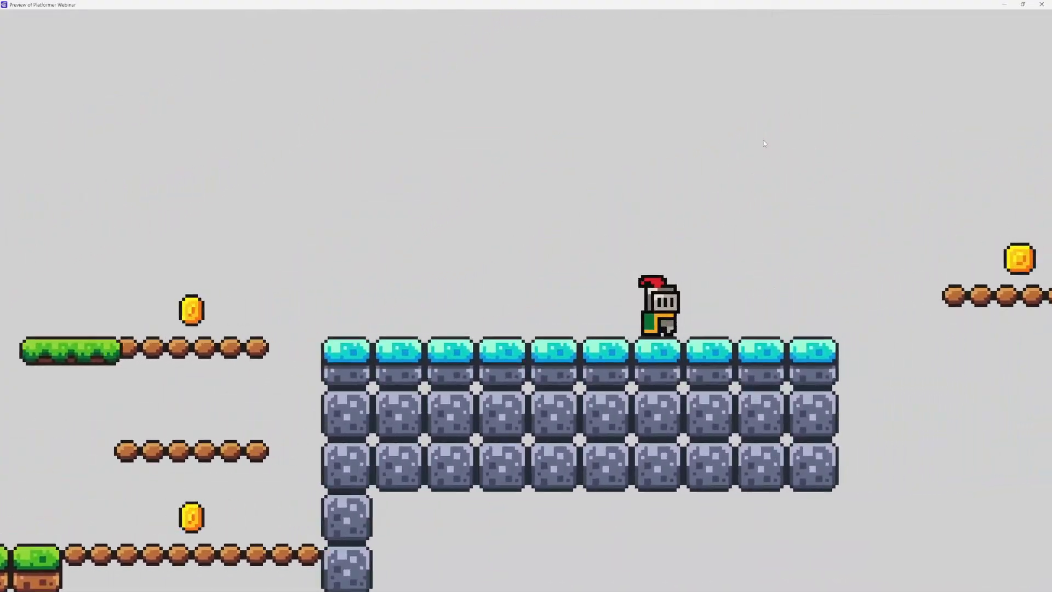
key("Left")
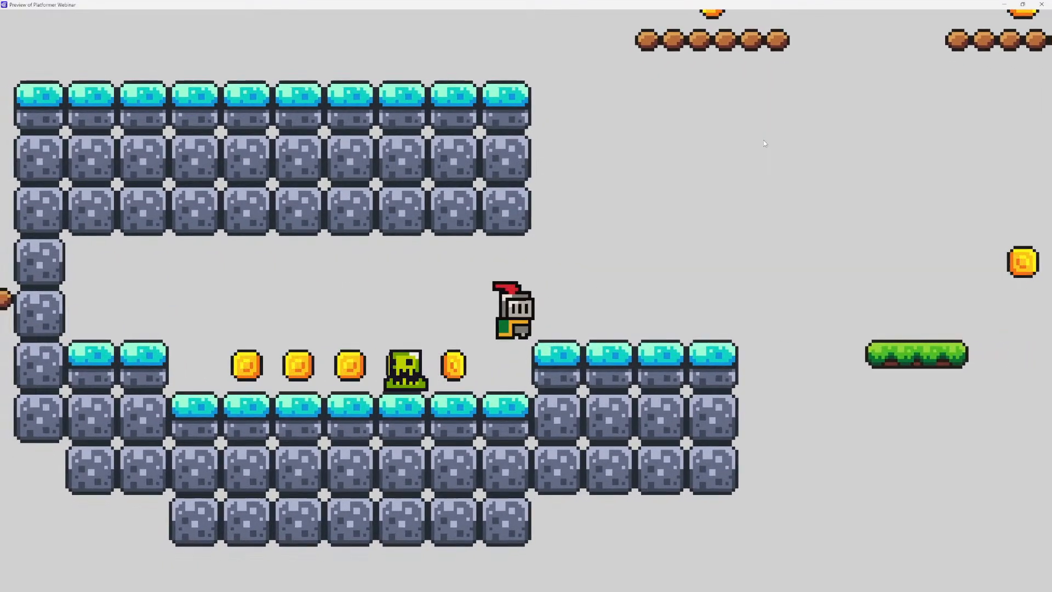
Step: Jump Player clear of Enemy_1, continue over the lower stone ledge to the floating green platform, and close the preview
key("space")
key("Right")
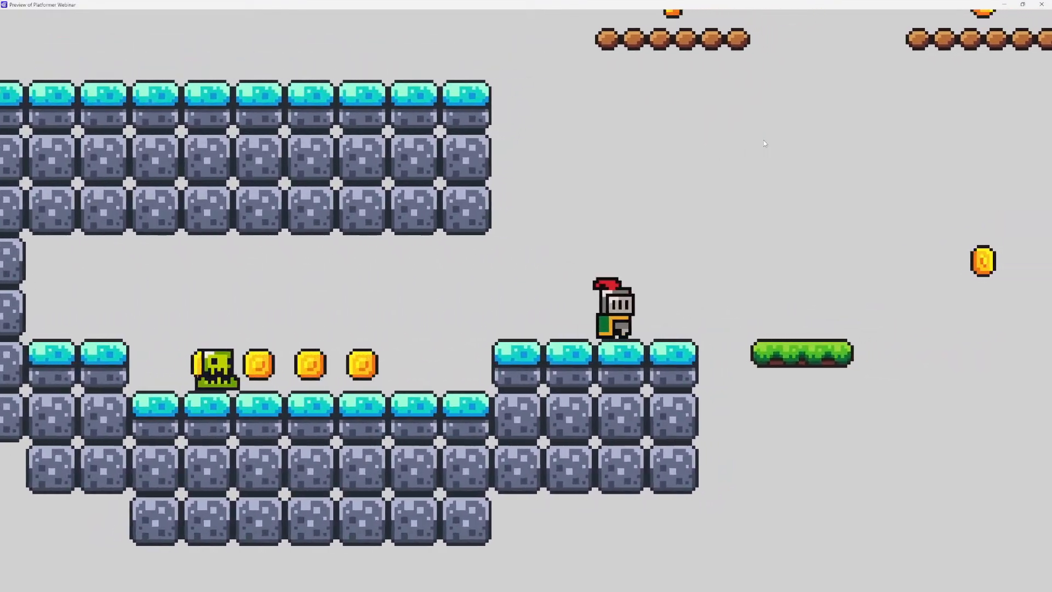
key("space")
key("space")
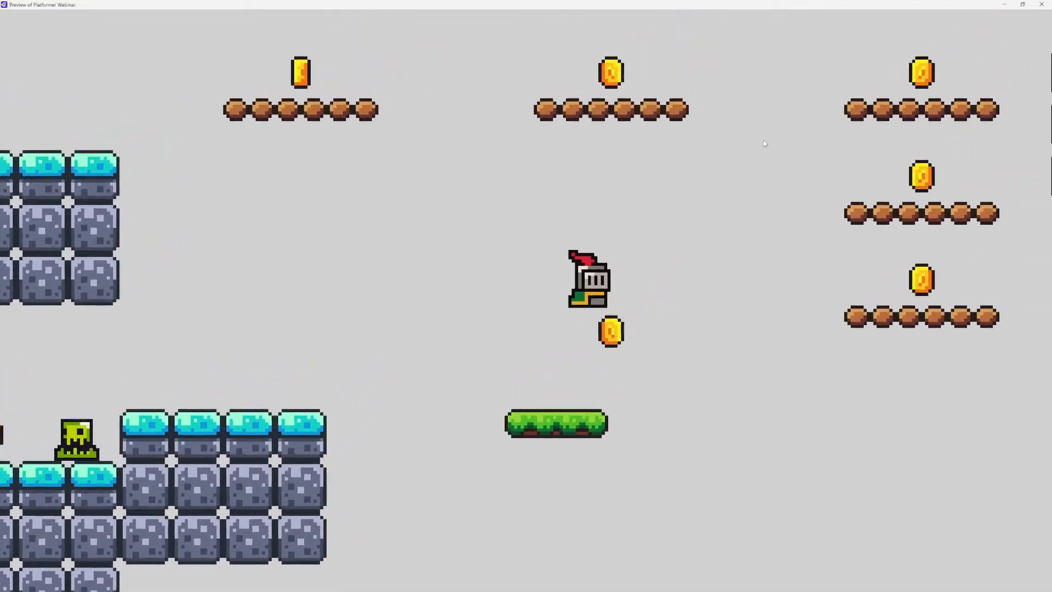
key("Right")
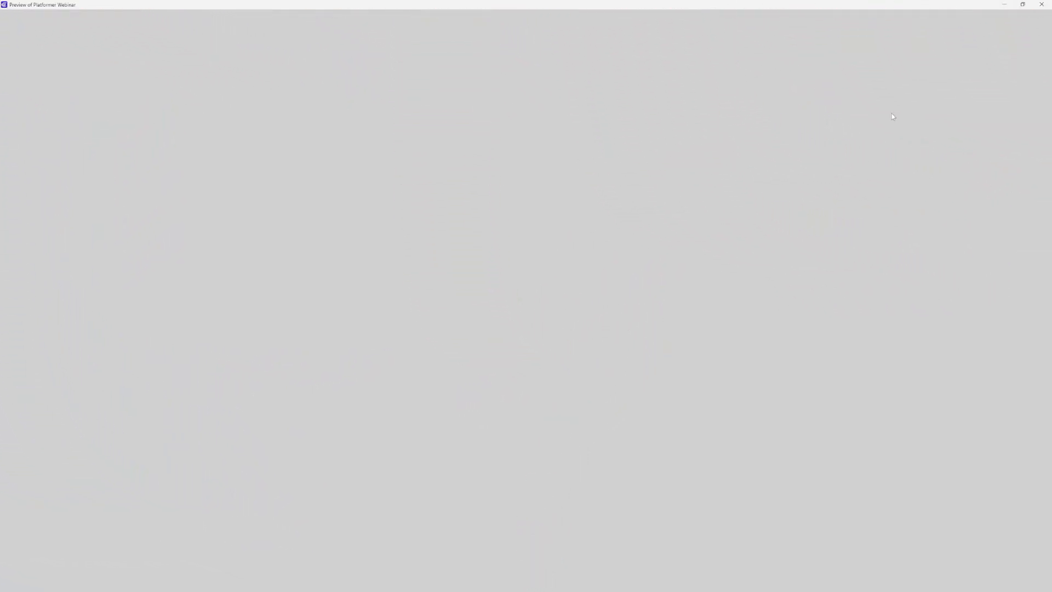
left_click(1042, 5)
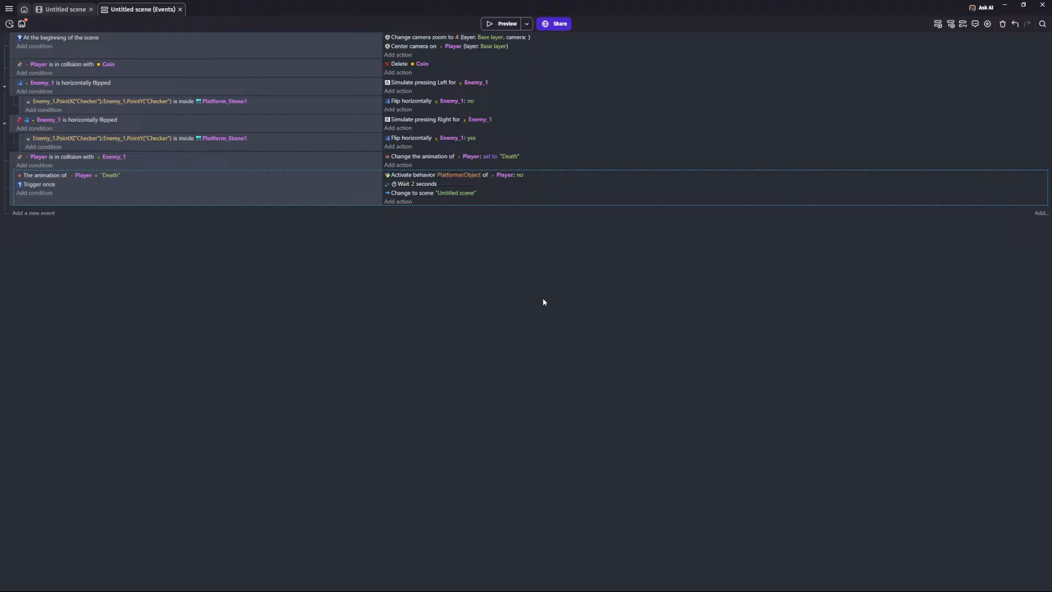
Step: Return to the Untitled scene layout and save the project
left_click(63, 9)
left_click(23, 24)
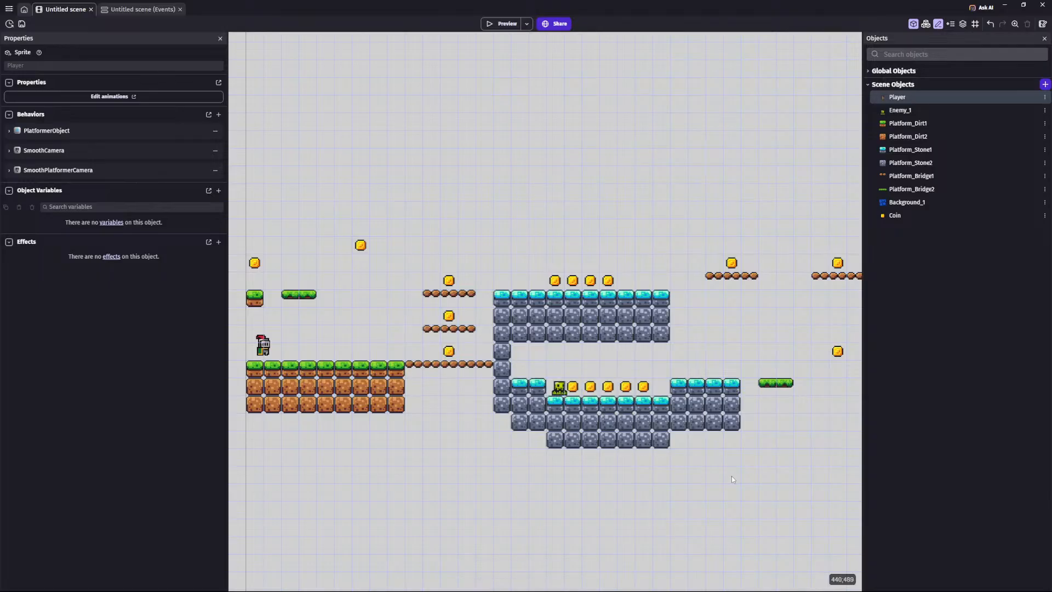
scroll(638, 447, "right", 5)
scroll(638, 447, "down", 5, "ctrl")
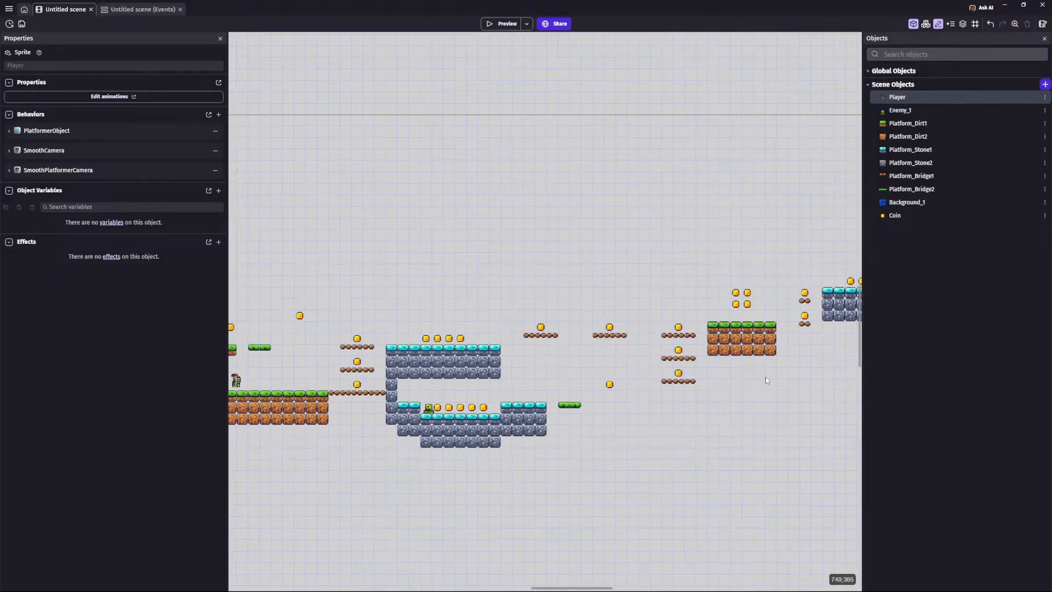
scroll(710, 362, "down", 2, "ctrl")
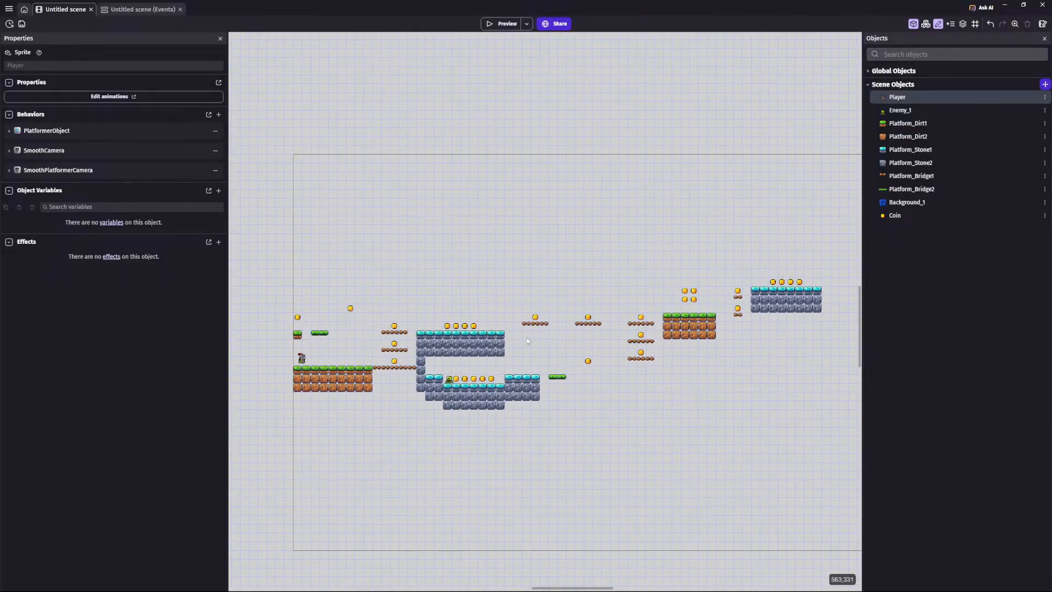
middle_click_drag(647, 368, 545, 380)
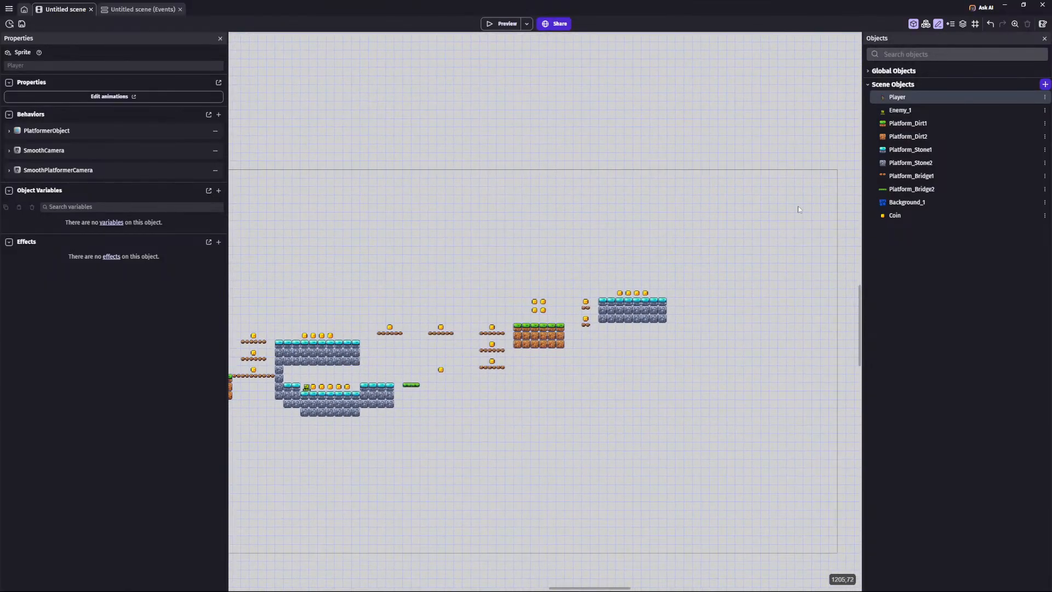
left_click_drag(911, 189, 828, 188)
key("Delete")
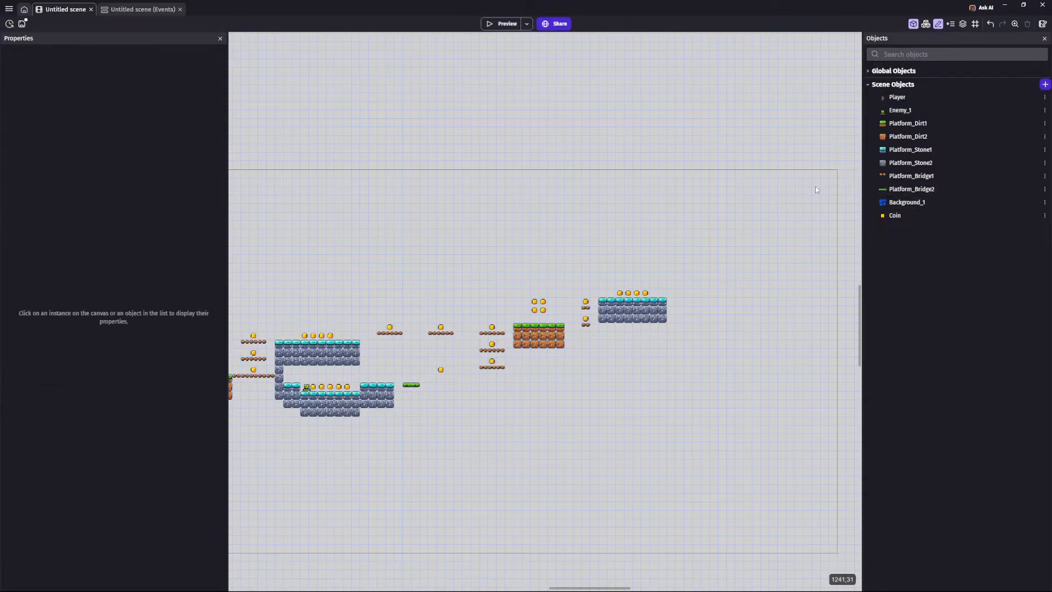
Step: Look over the level layout against the scene's frame, from Player's starting platform to the last stone platform
middle_click_drag(540, 469, 667, 425)
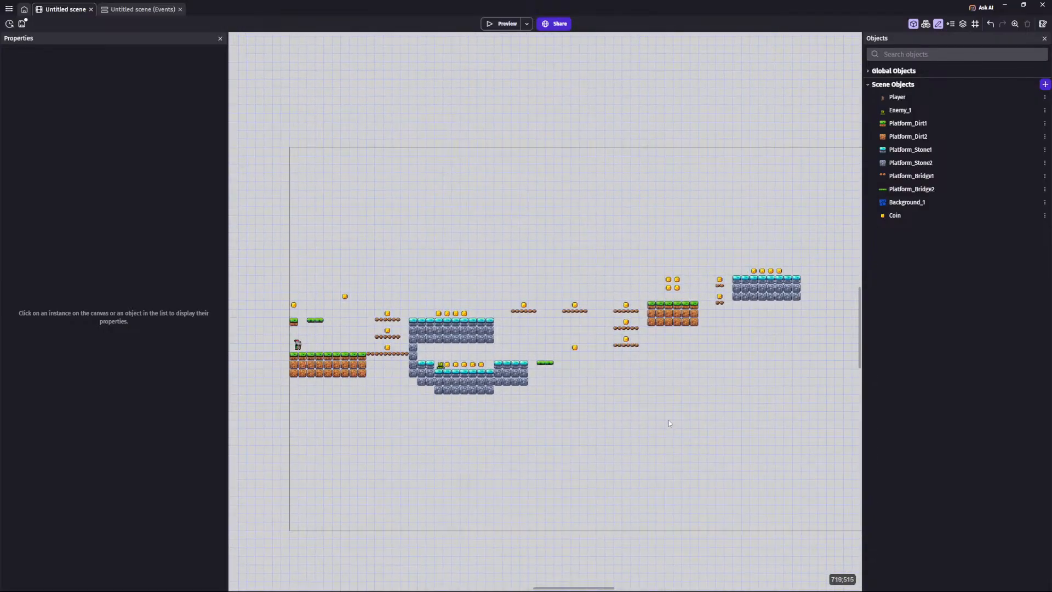
scroll(373, 356, "up", 2, "ctrl")
scroll(373, 356, "up", 3, "ctrl")
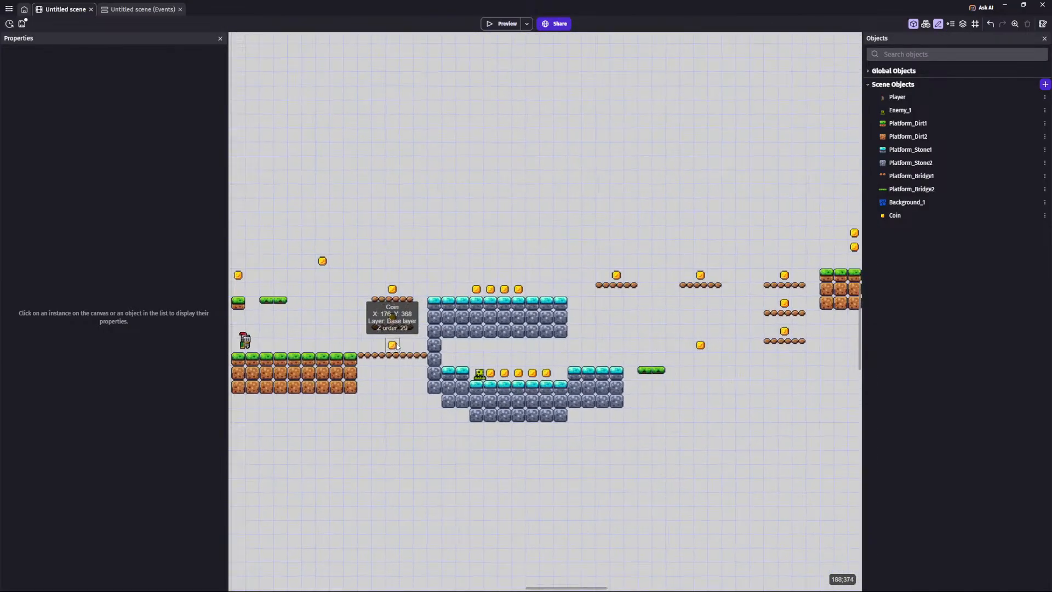
middle_click_drag(391, 367, 506, 410)
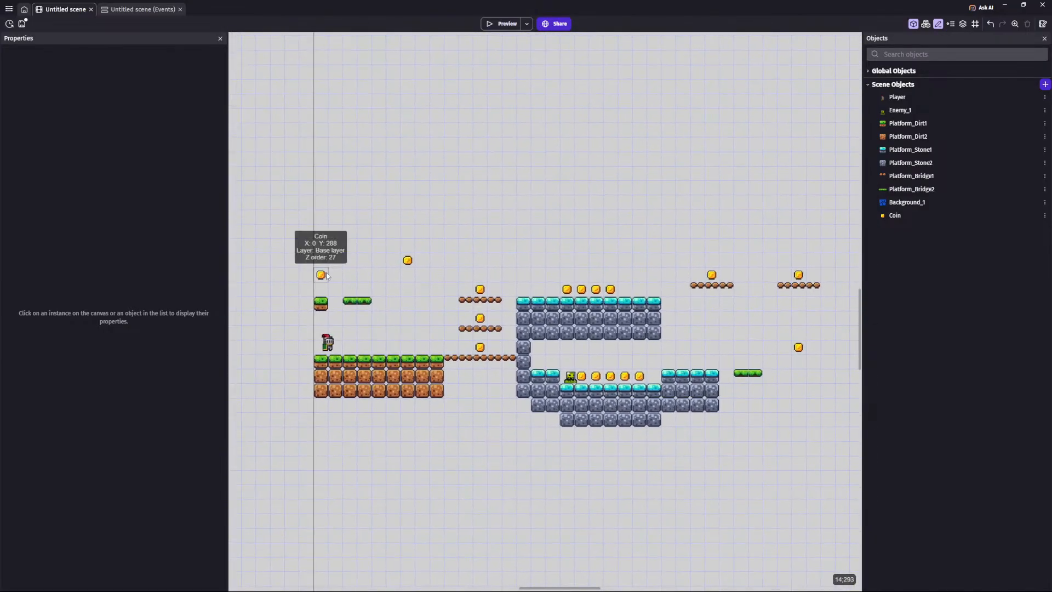
scroll(324, 274, "up", 2, "ctrl")
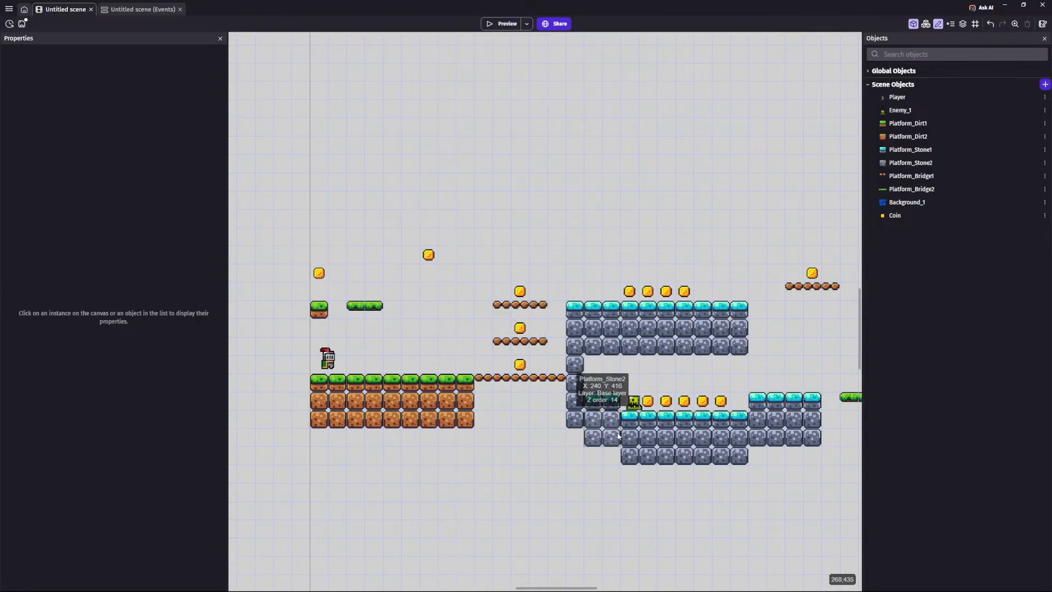
middle_click_drag(622, 403, 521, 384)
scroll(519, 380, "up", 1, "ctrl")
scroll(430, 397, "down", 3)
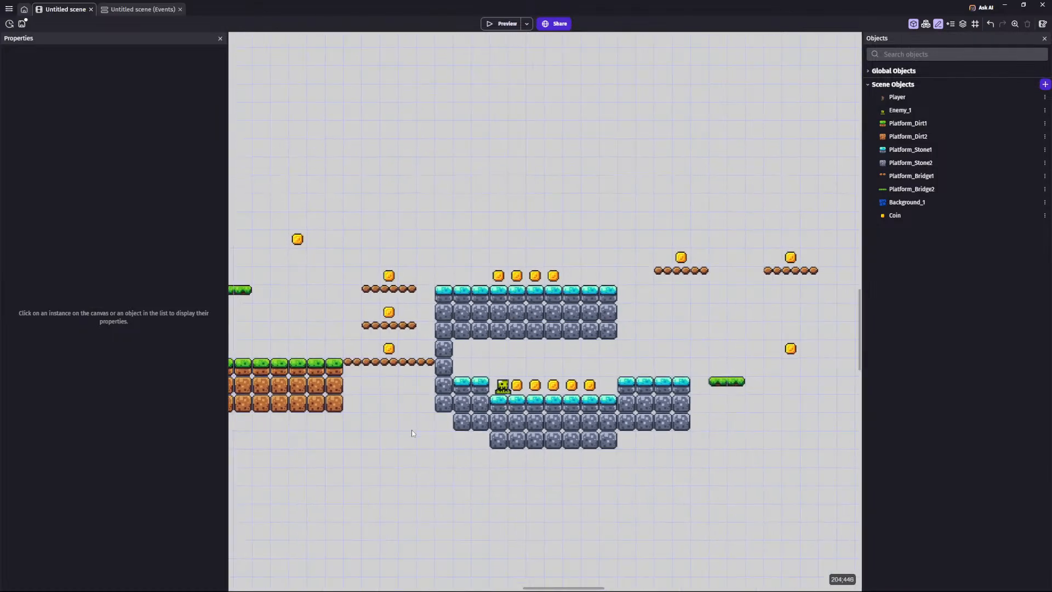
middle_click_drag(411, 427, 531, 421)
scroll(519, 416, "down", 3)
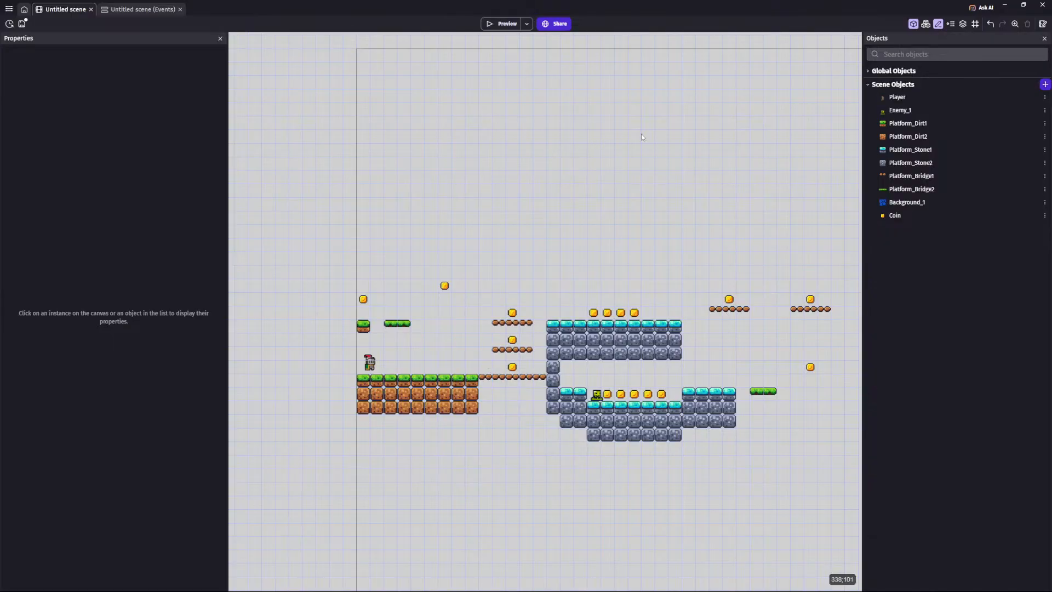
middle_click_drag(638, 136, 349, 154)
scroll(446, 162, "down", 4)
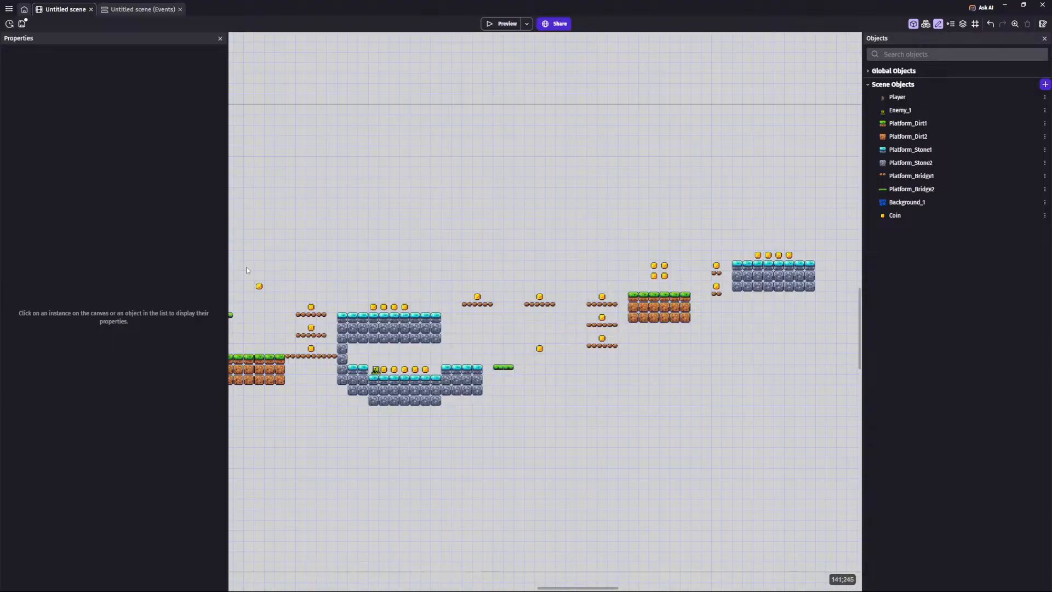